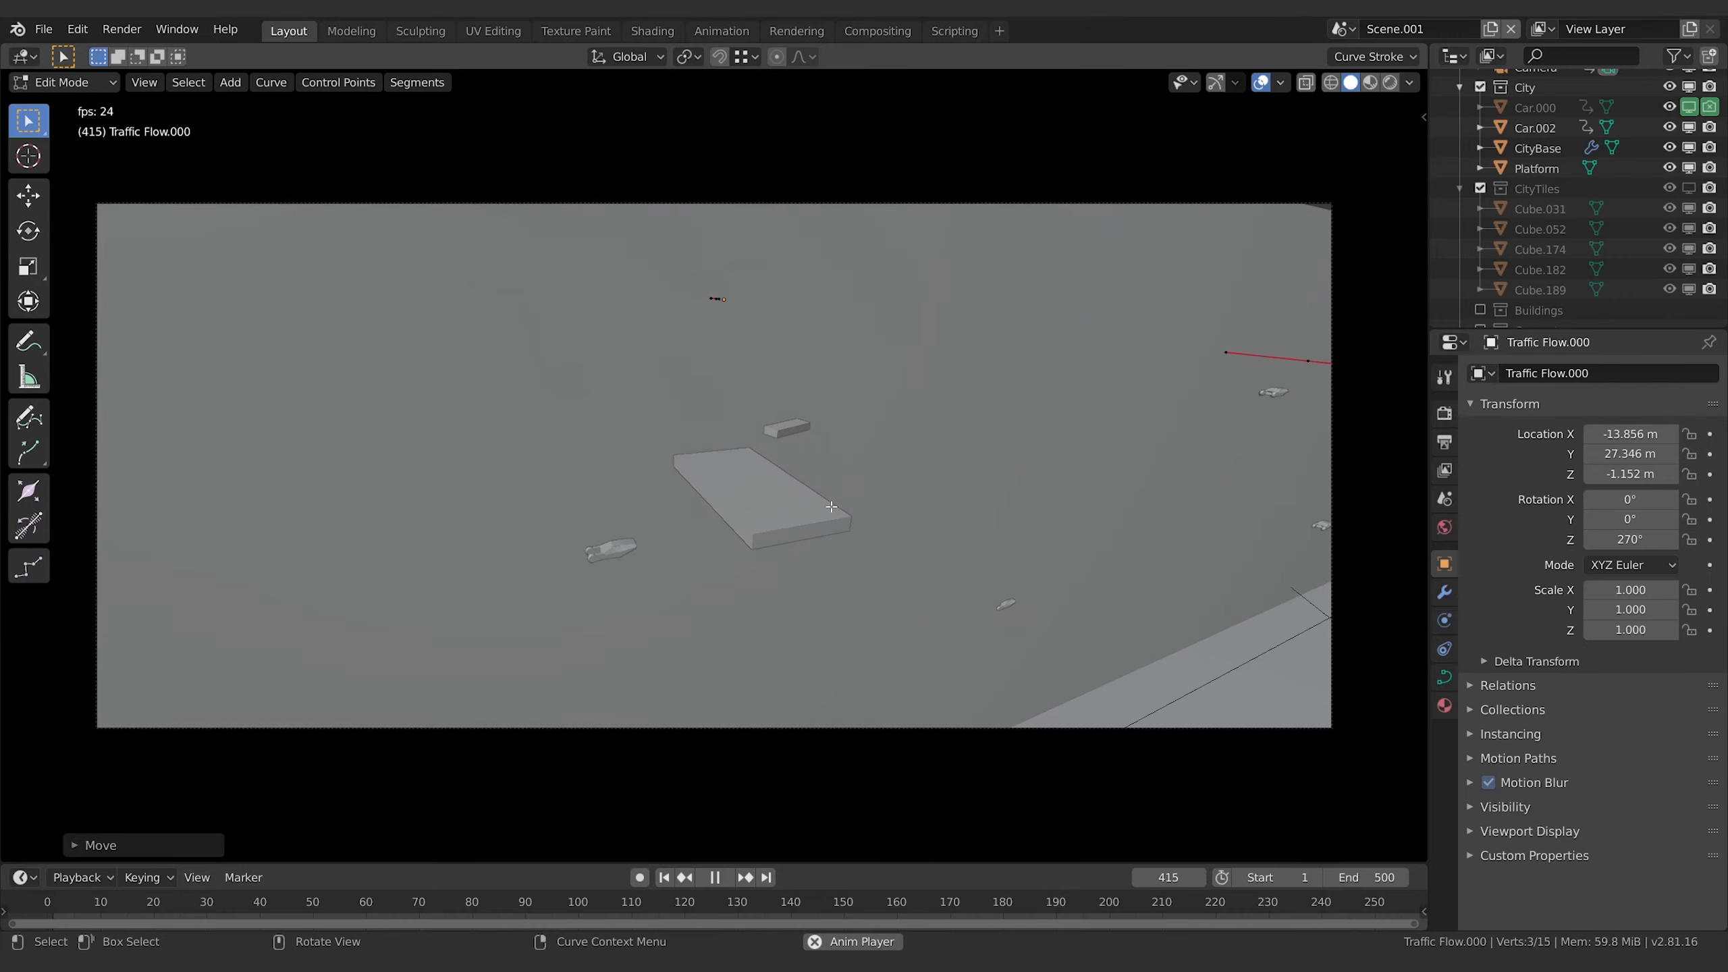
- Stop the playback, return to frame 1, and leave Edit Mode on the Traffic Flow.000 curve
key(space)
click(663, 877)
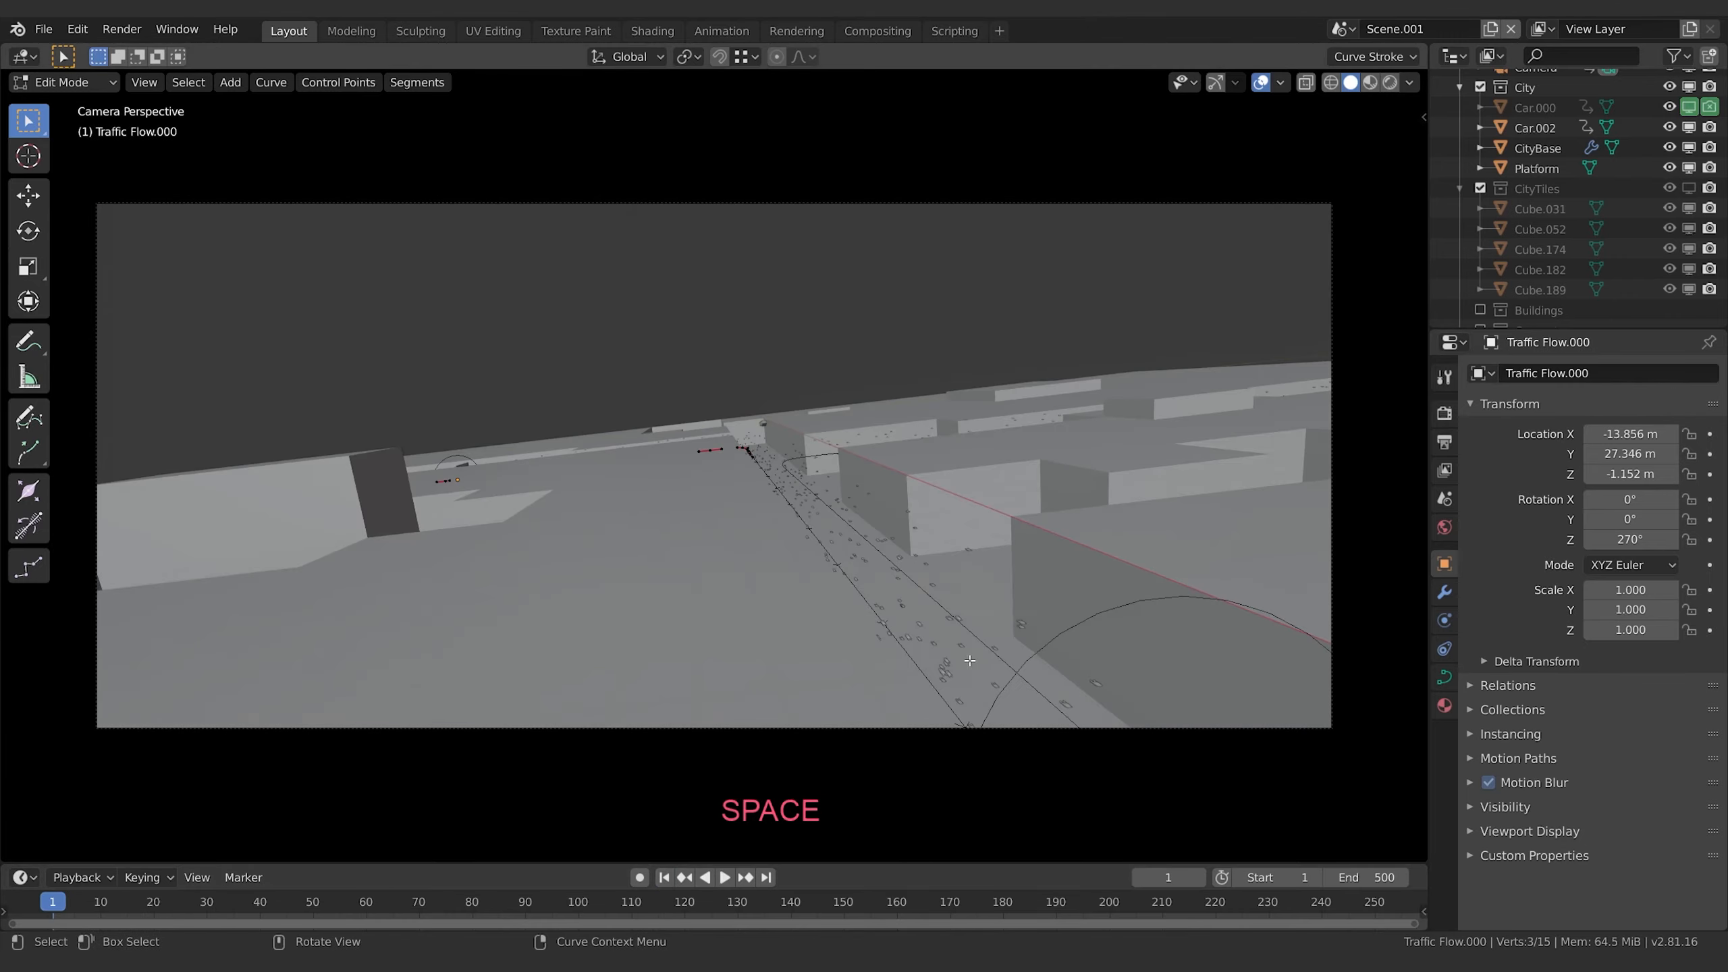
scroll(1065, 629, down, 2)
middle_drag(1064, 629, 844, 635)
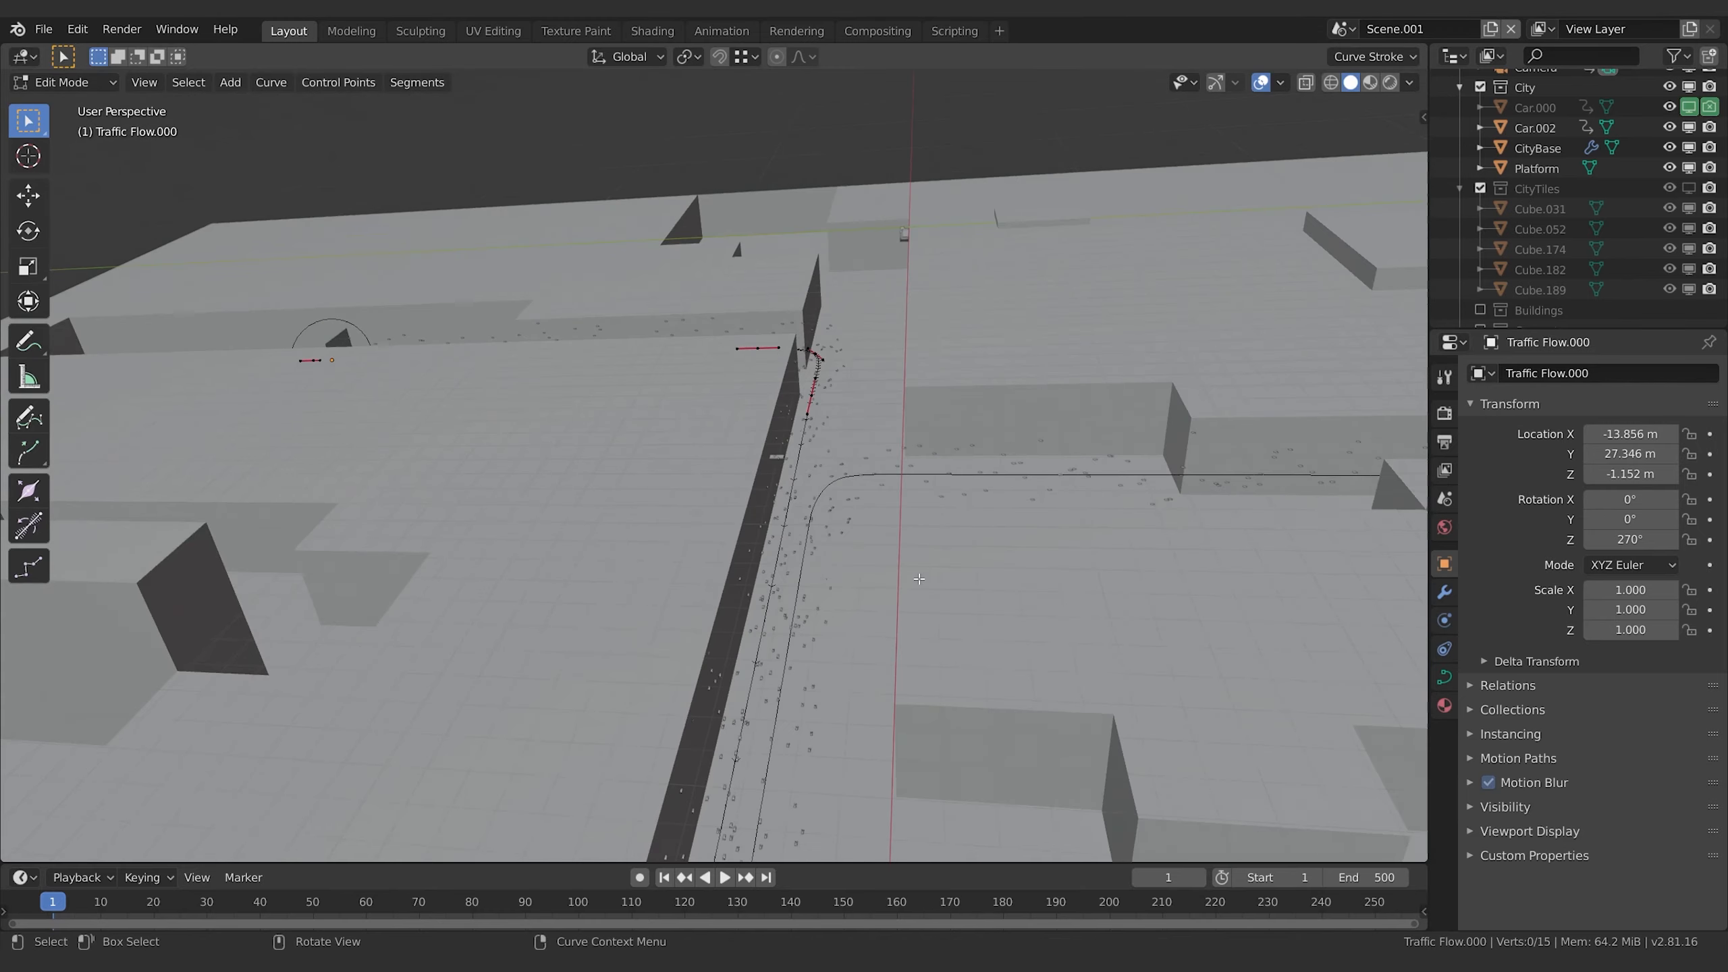
key(Tab)
scroll(967, 390, down, 5)
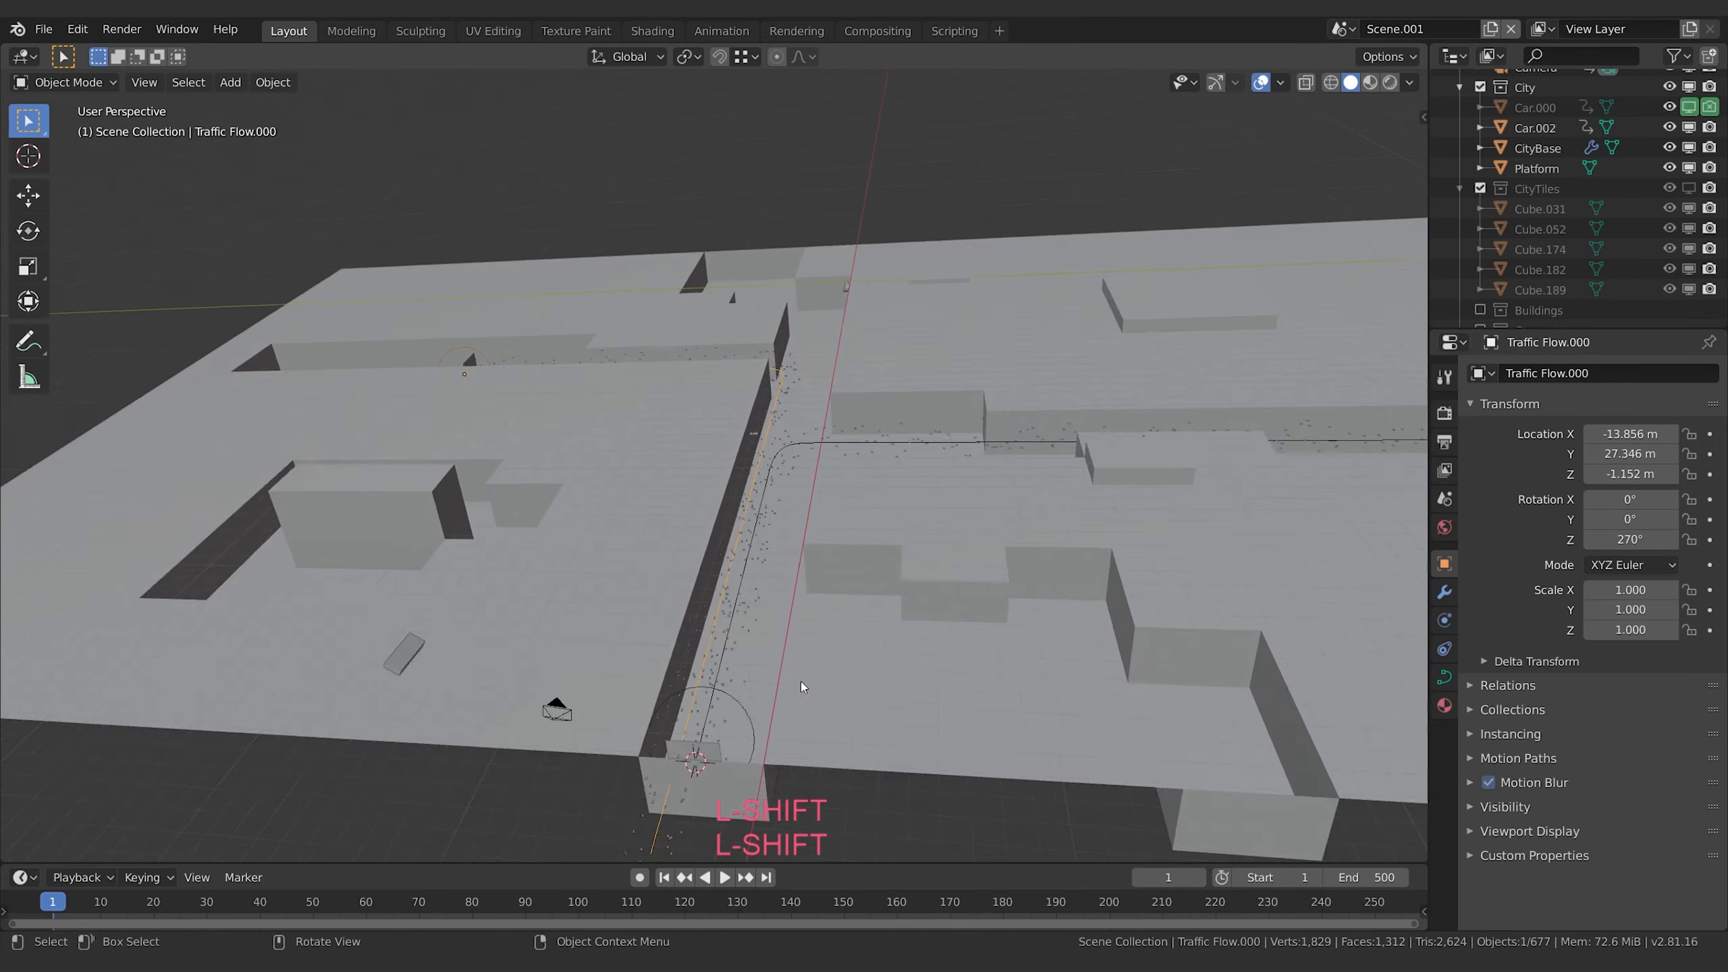
- Locate the collection holding the TrafficEmitter.001 emitter and Traffic Flow.001 curve, and duplicate that Traffic.000 collection
click(748, 617)
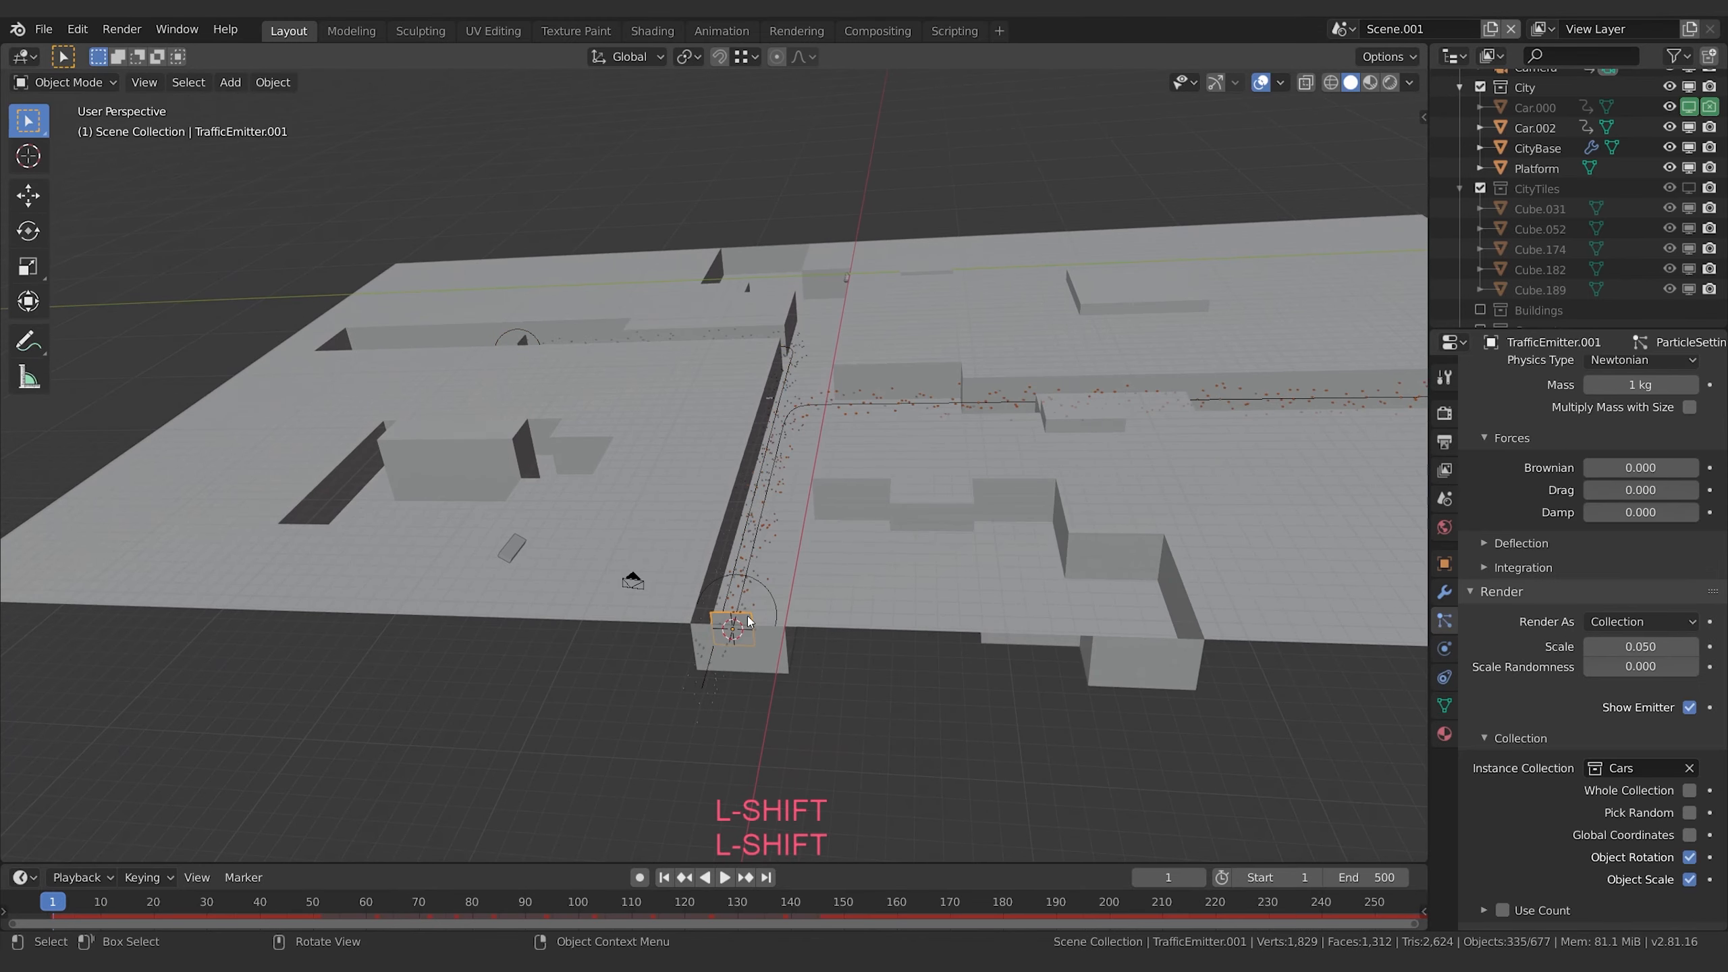
shift+click(764, 494)
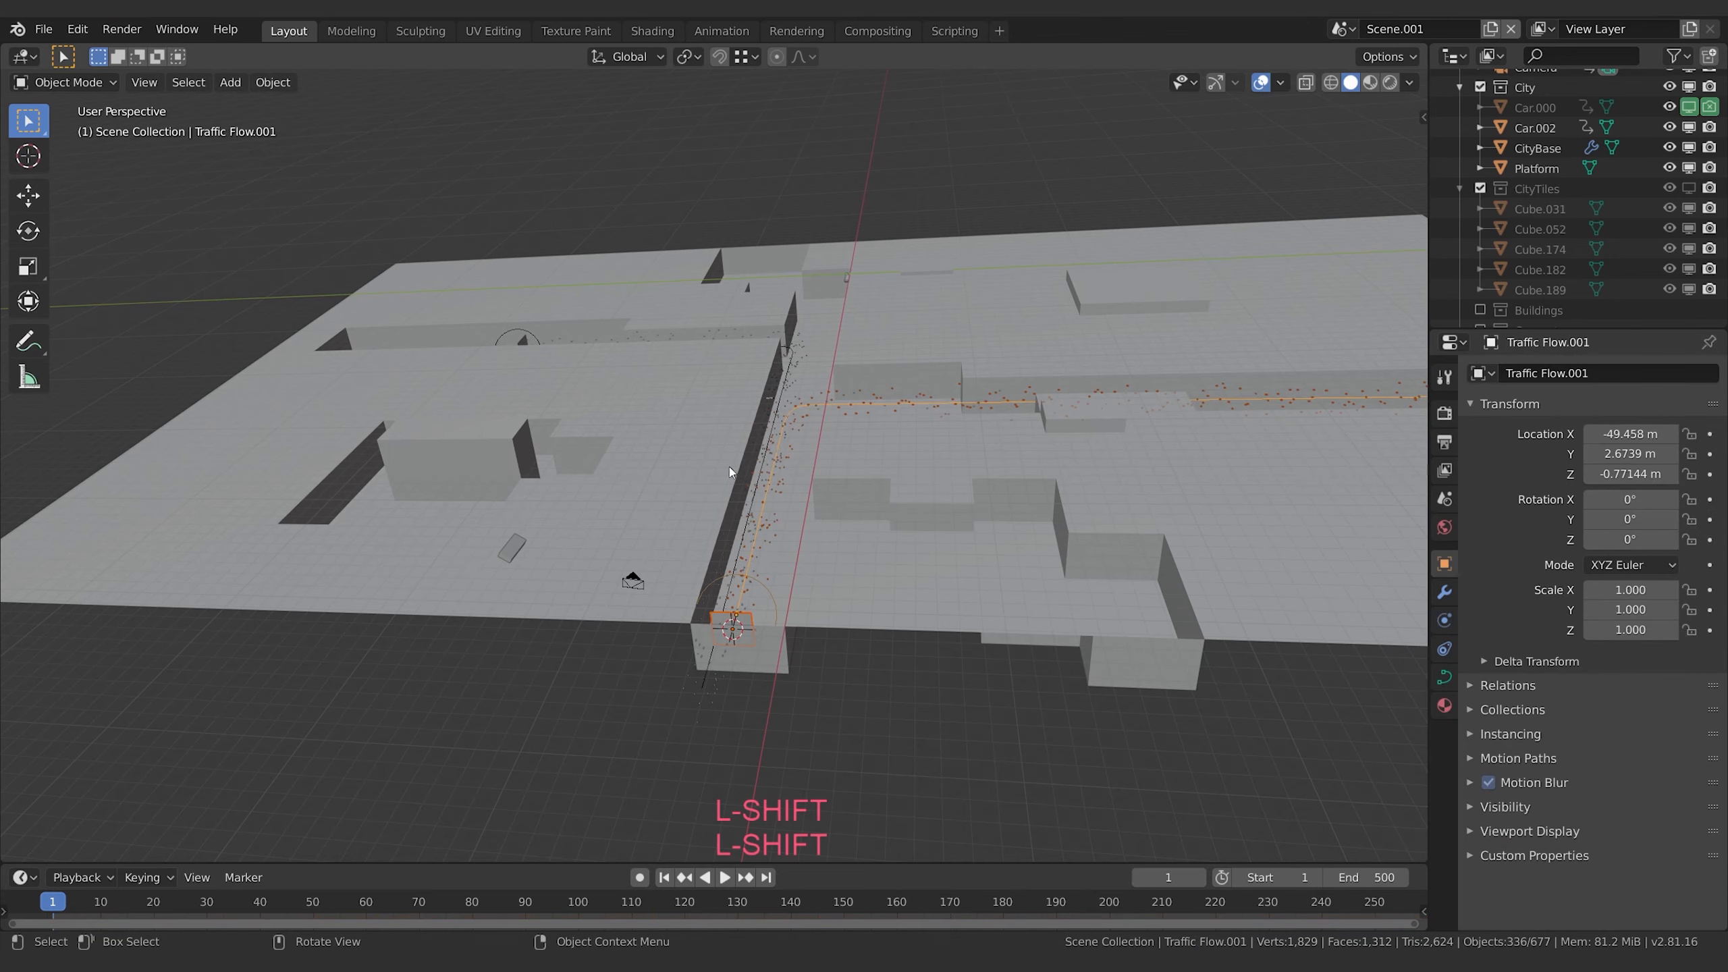
scroll(1541, 235, down, 5)
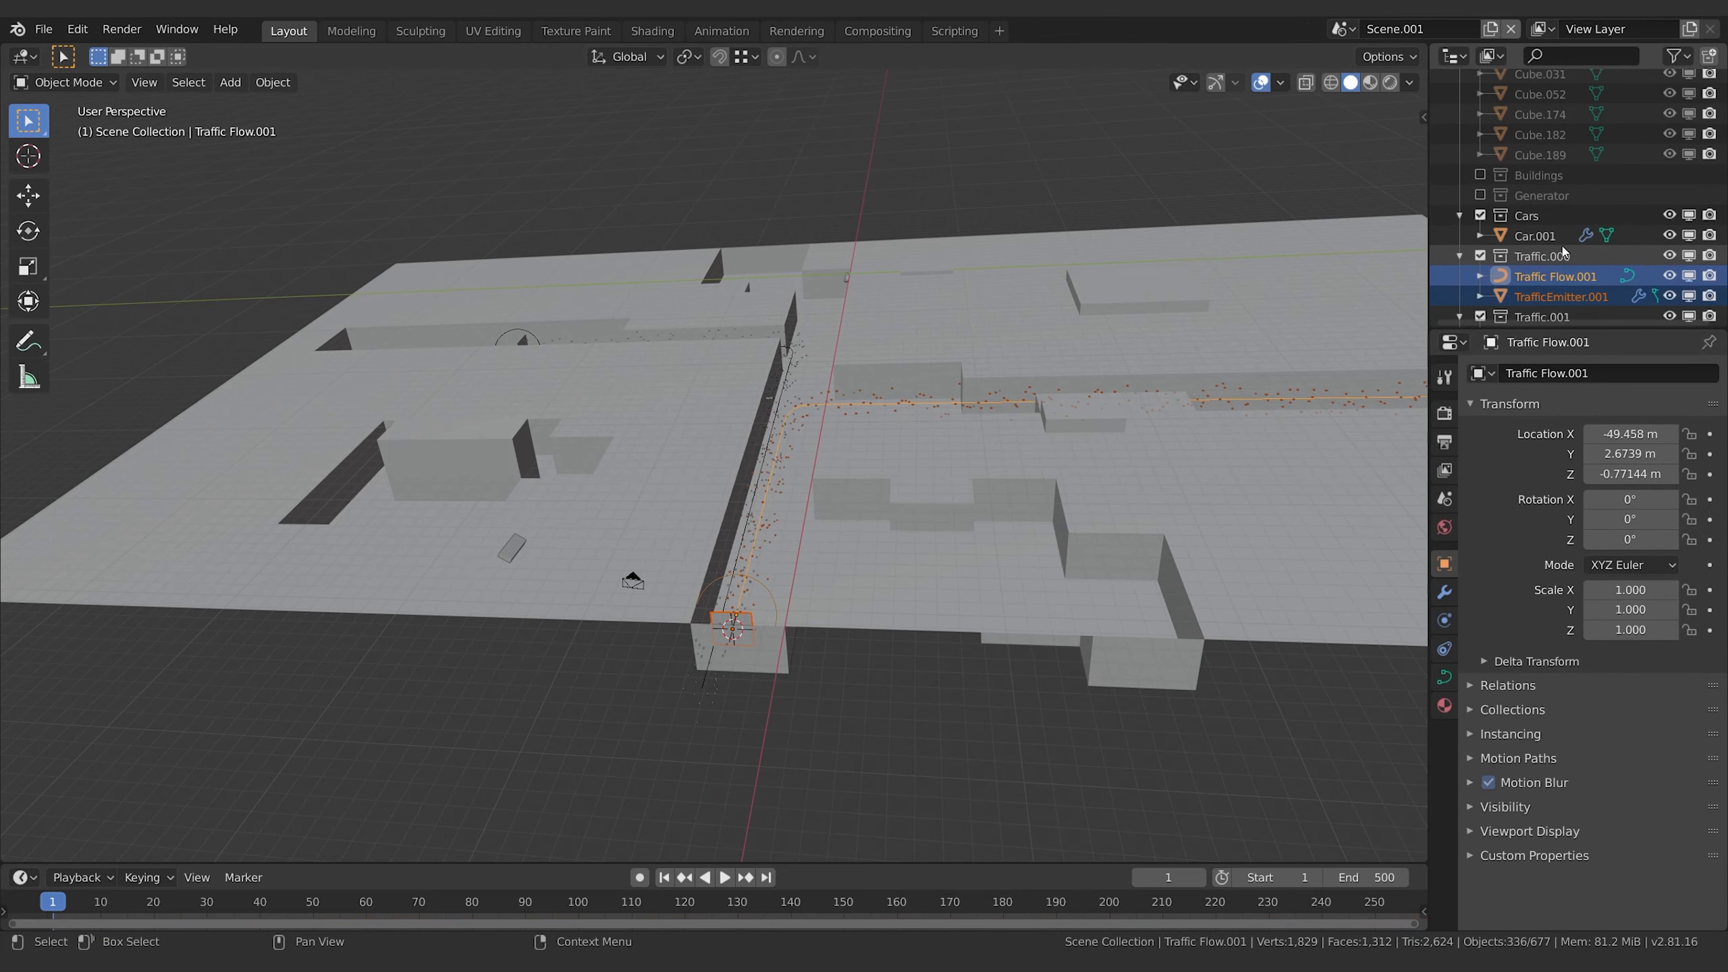
click(1535, 169)
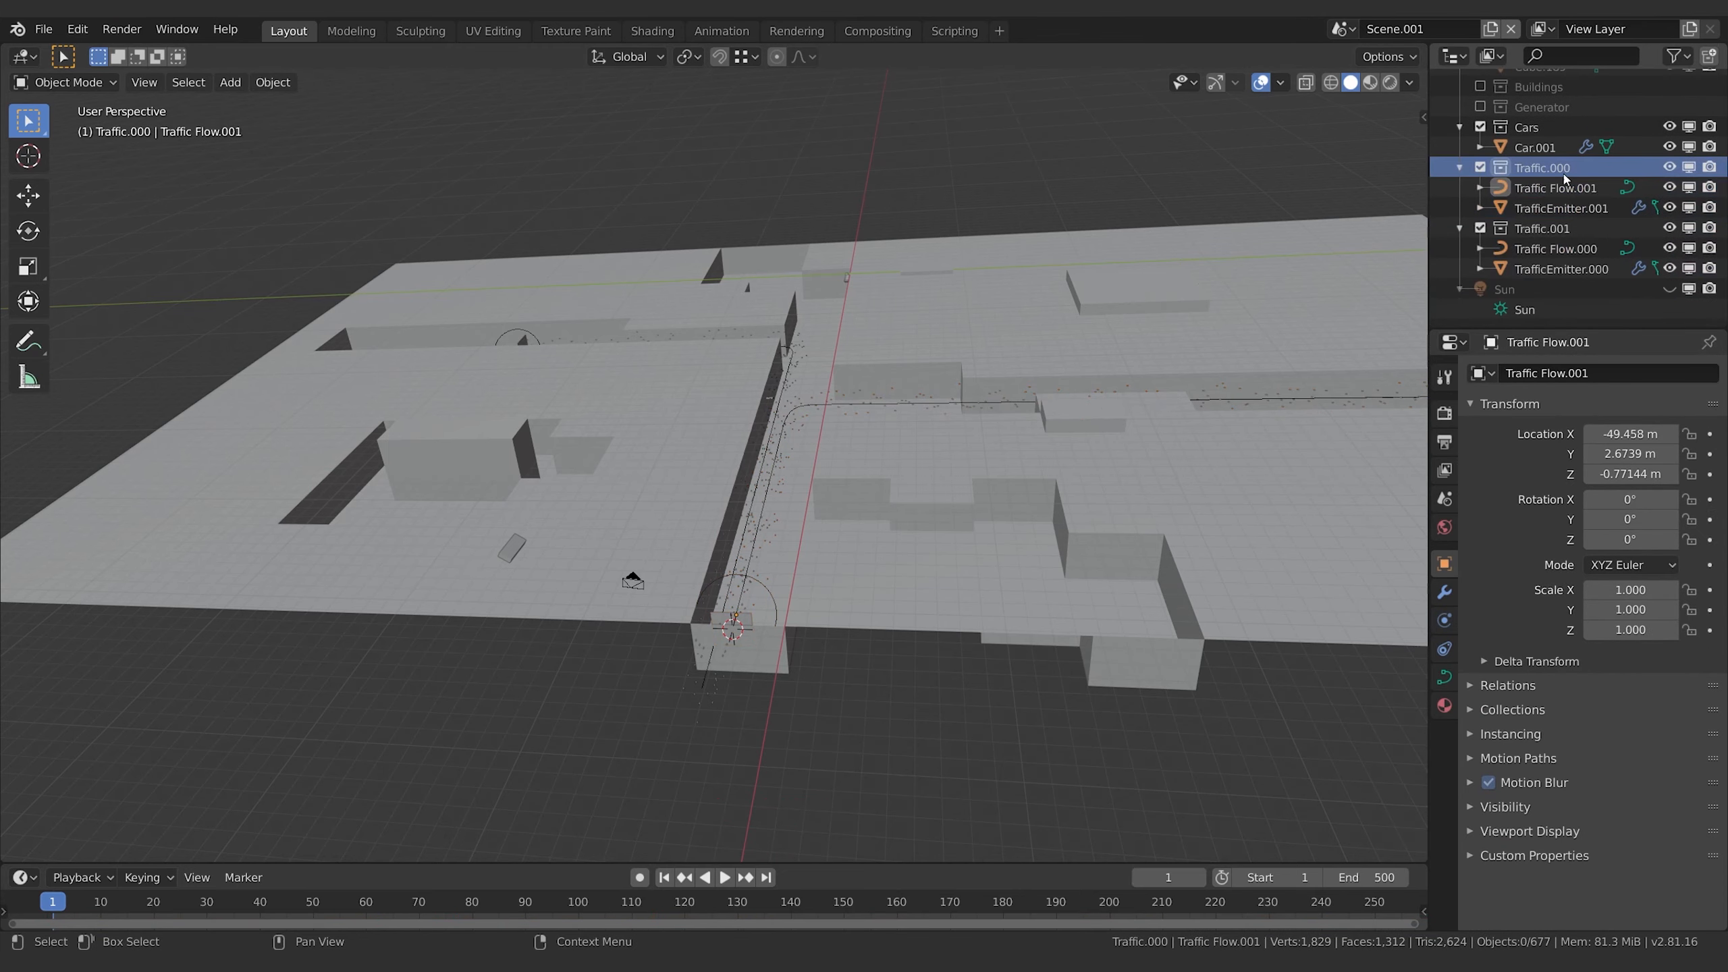
right_click(1523, 170)
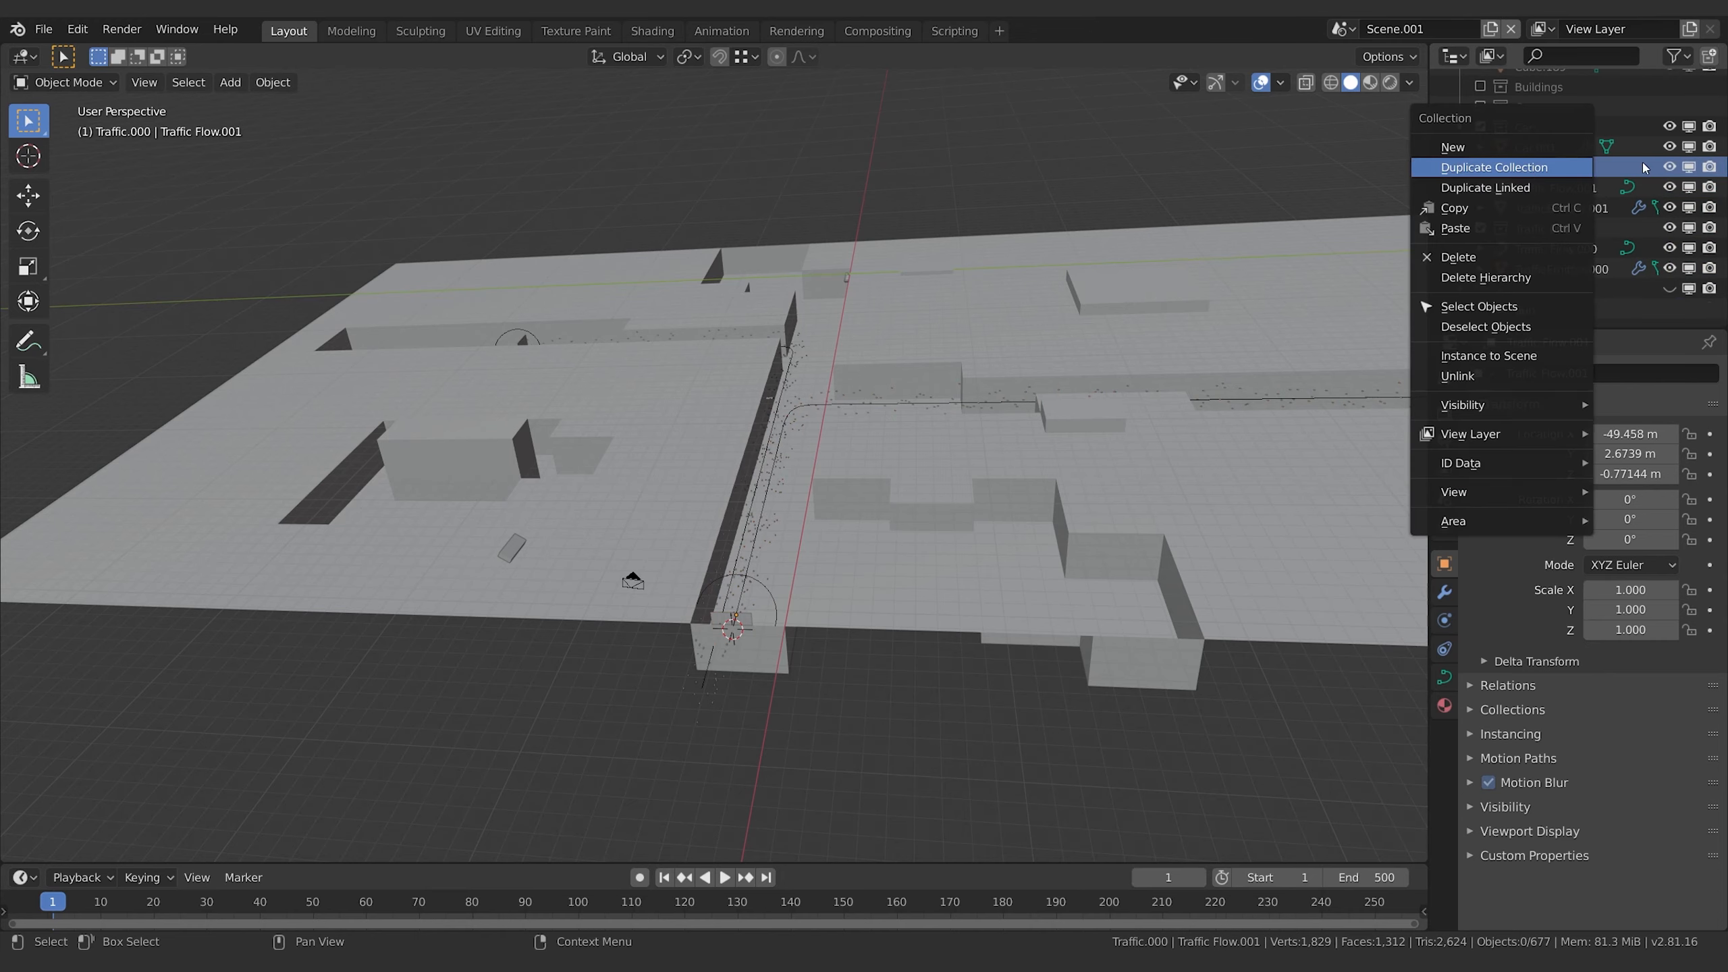
key(Return)
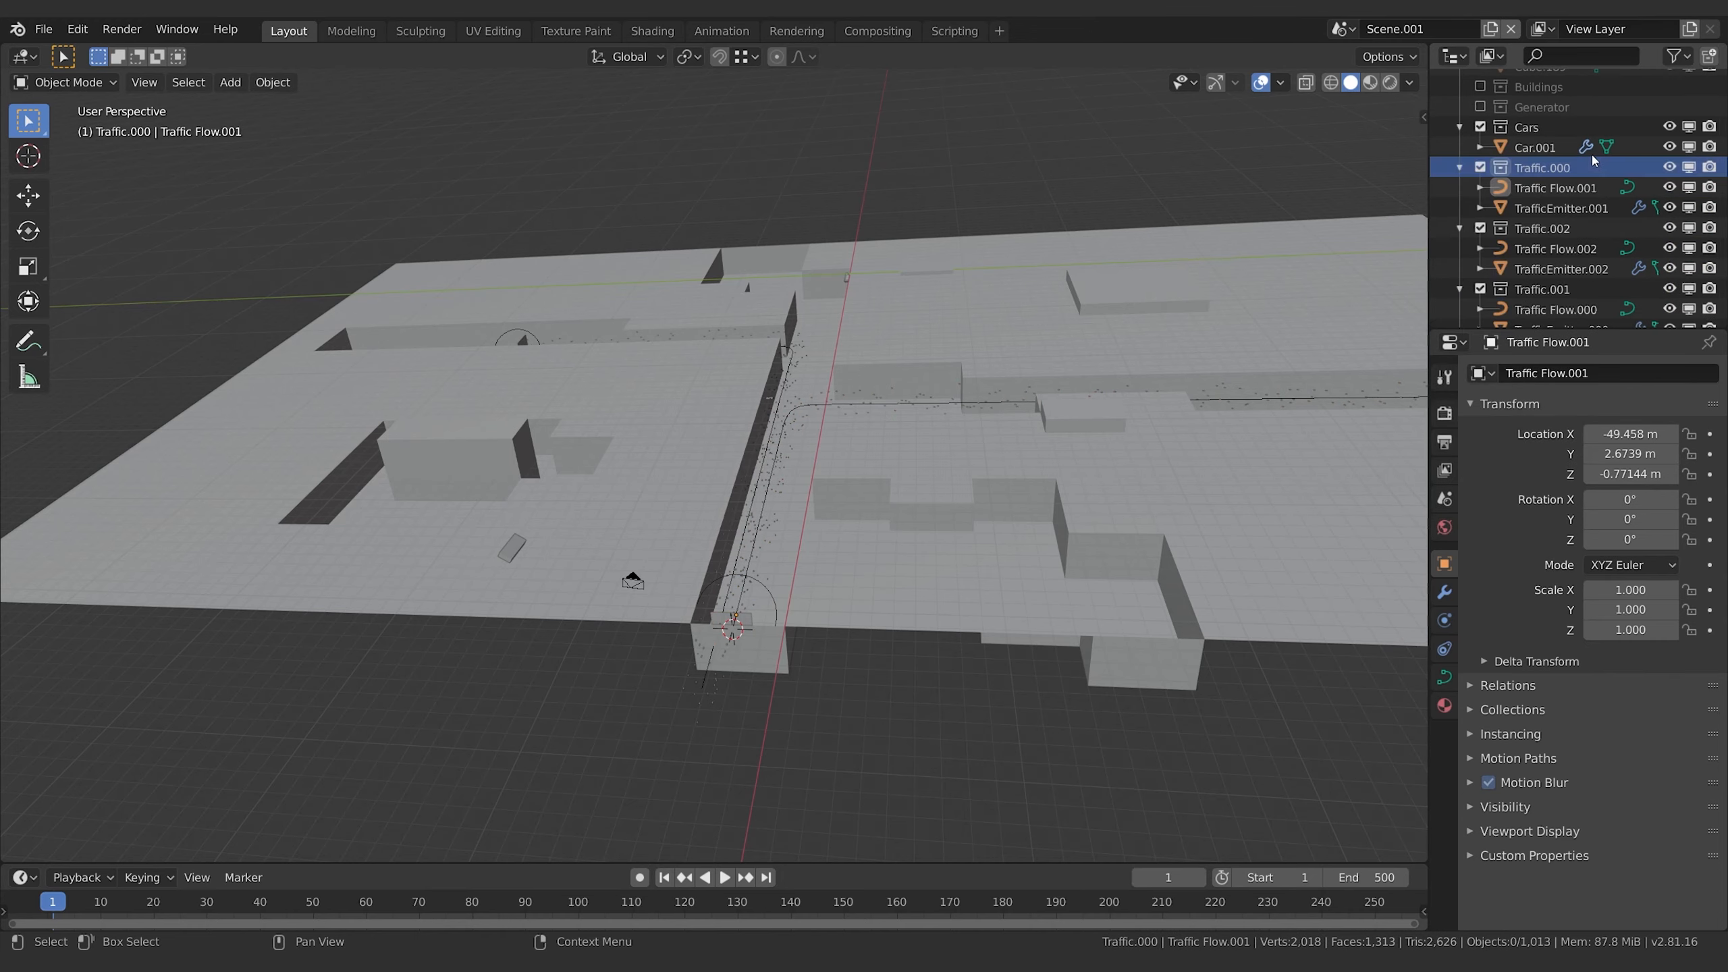
- Set both the particle number and the lifetime of TrafficEmitter.001 to 500
click(1541, 209)
scroll(1550, 432, up, 20)
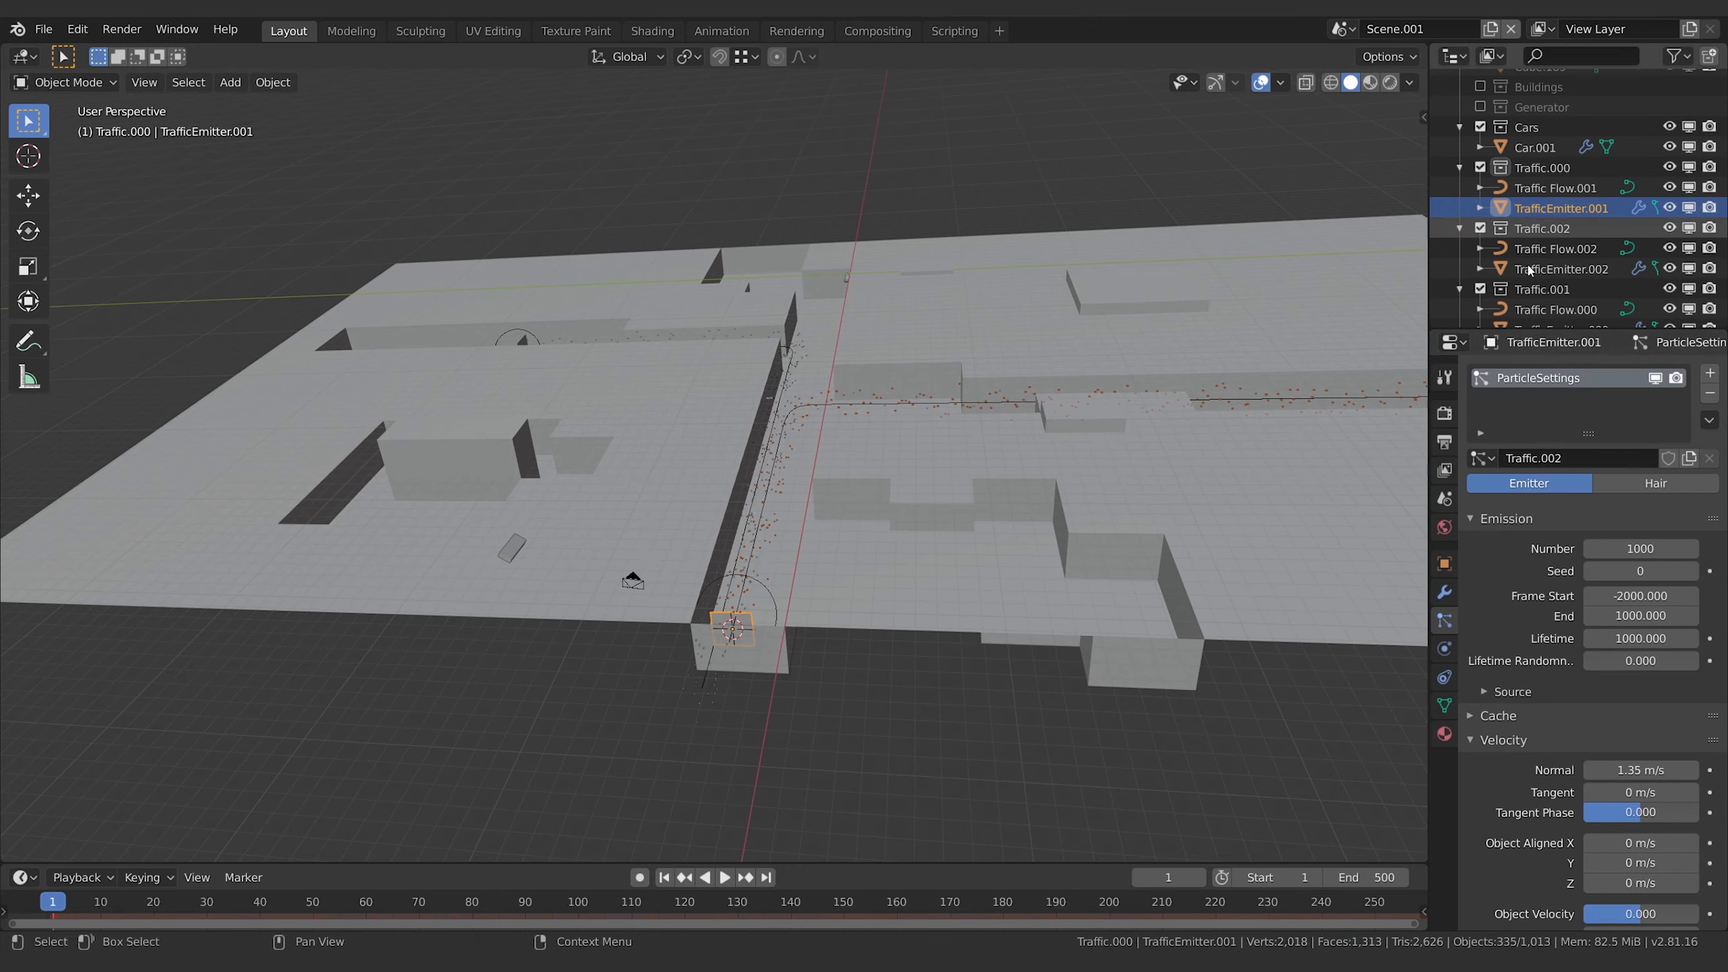
click(1640, 548)
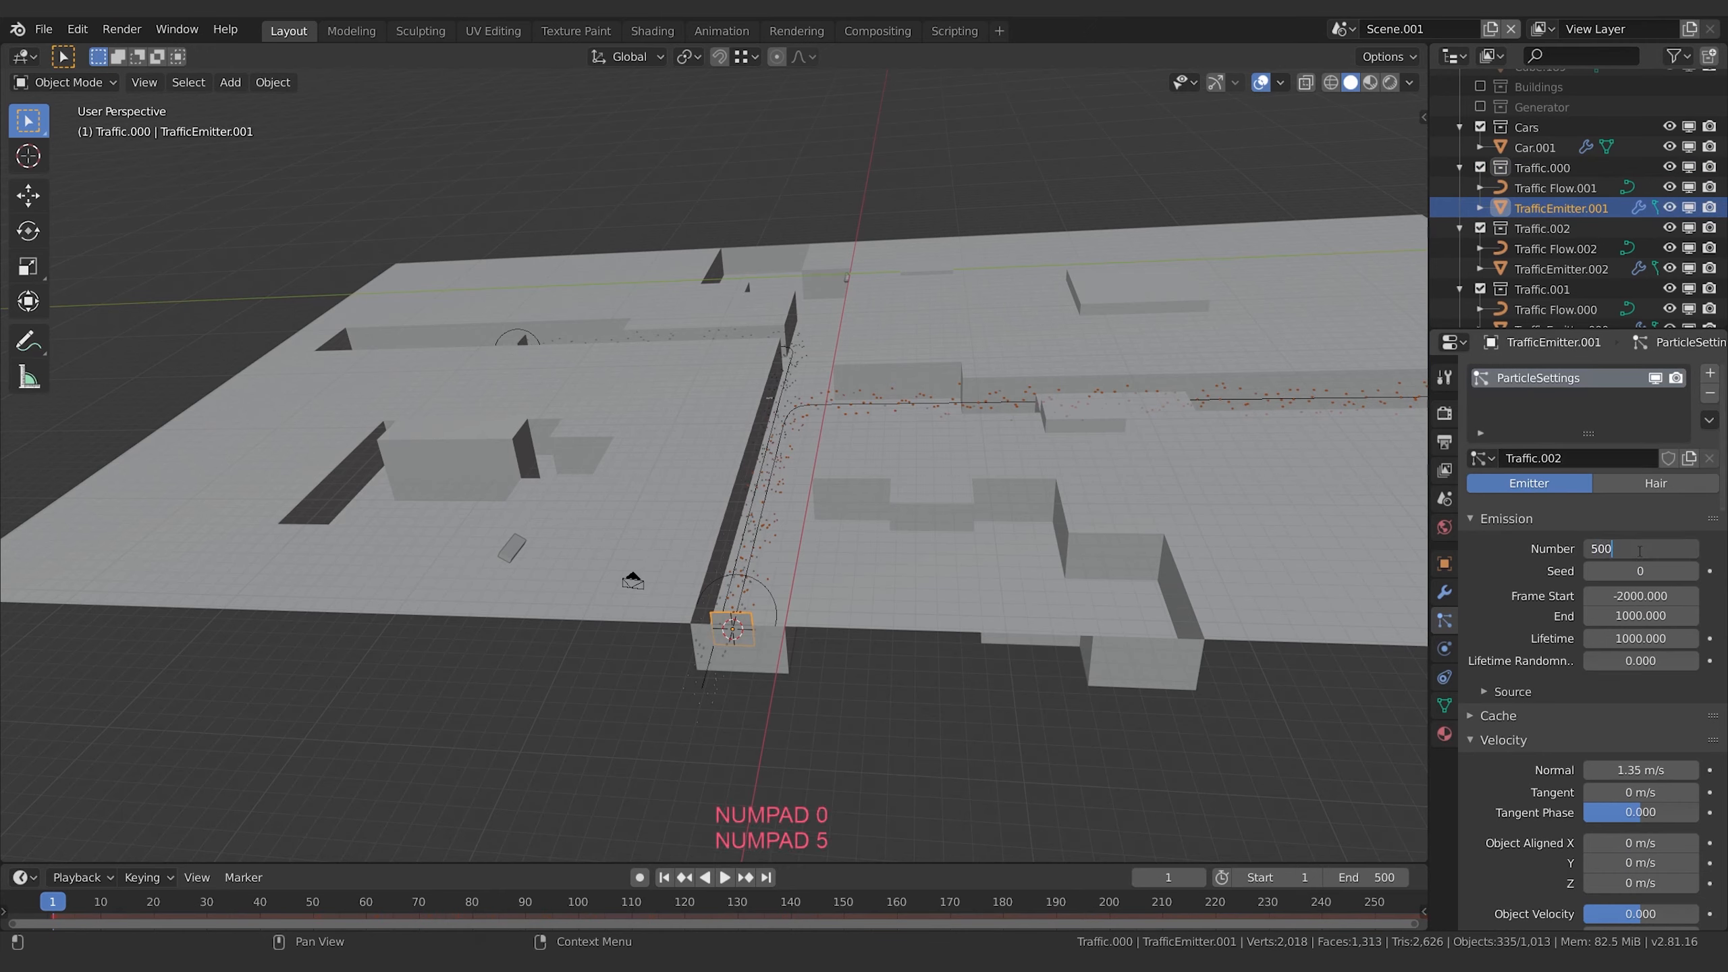
text(500)
key(Return)
click(1556, 191)
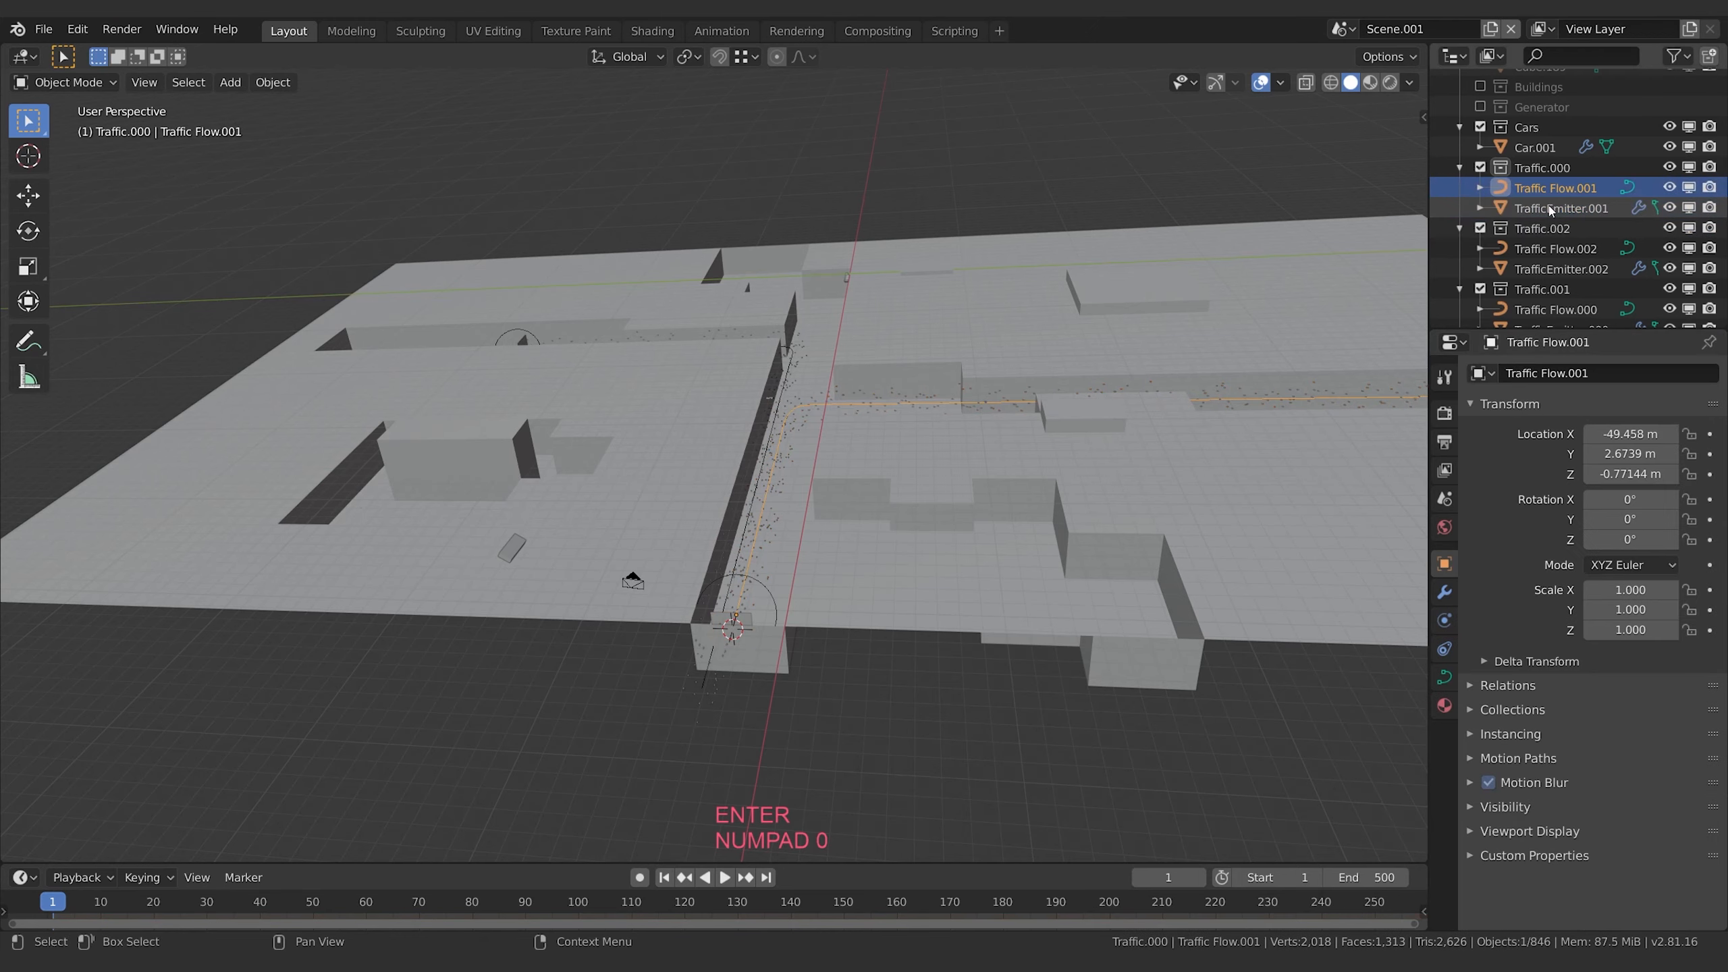
click(1551, 210)
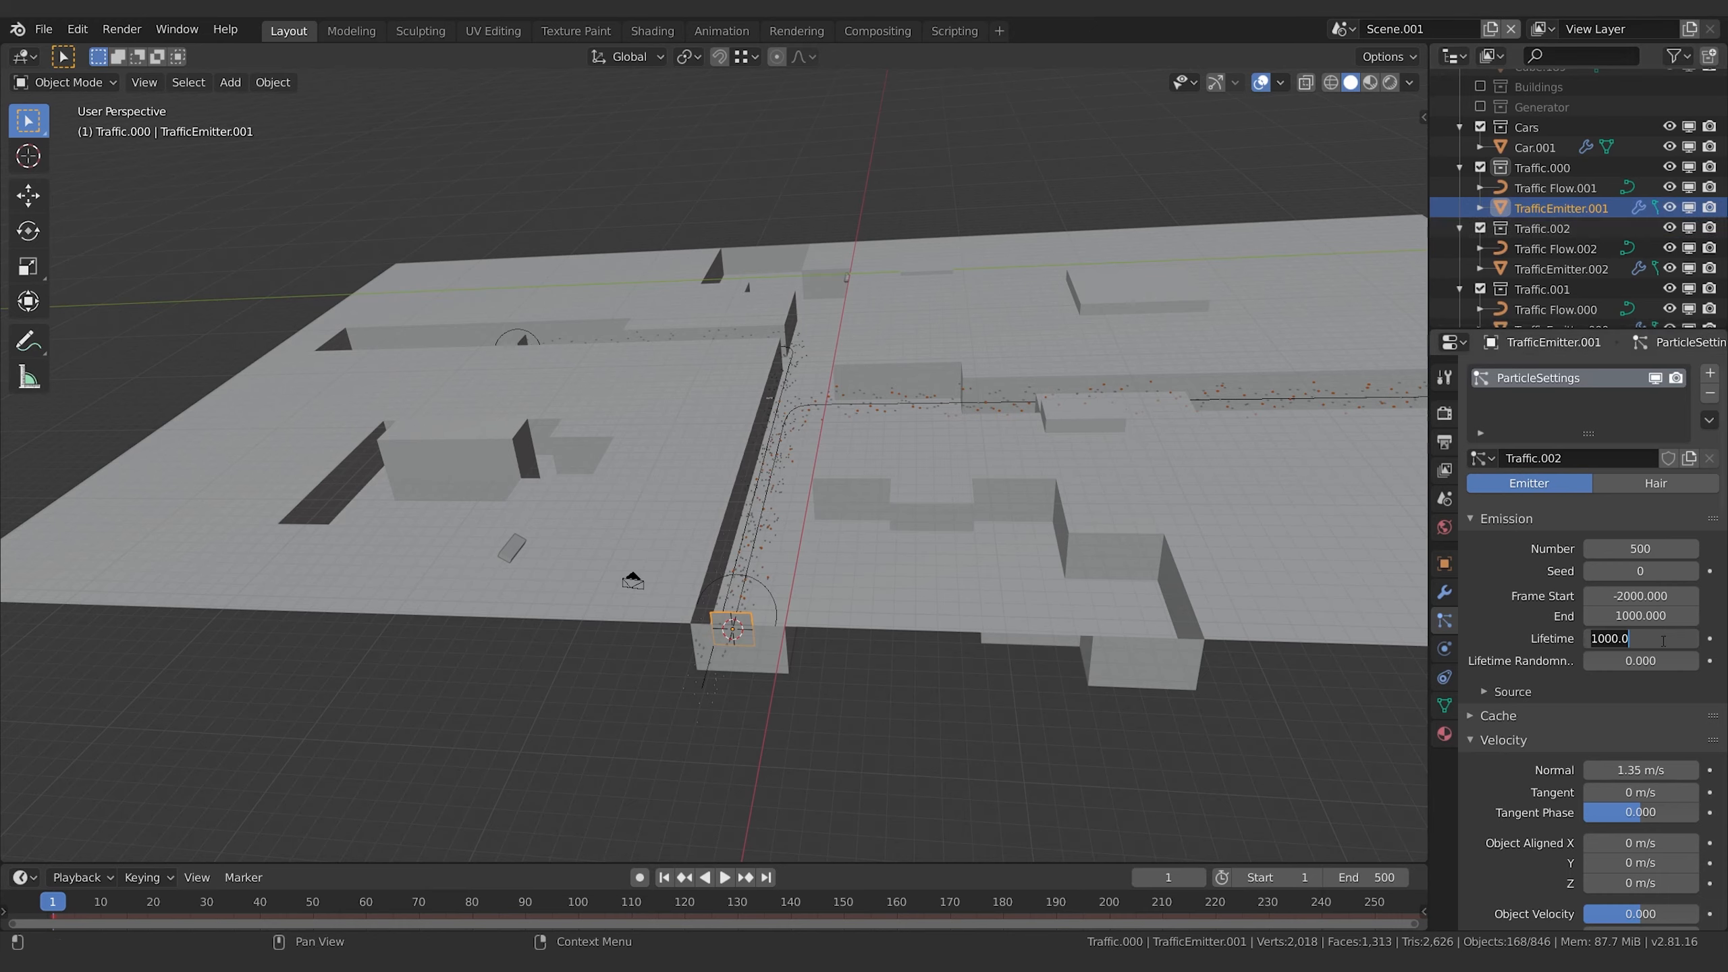
key(Return)
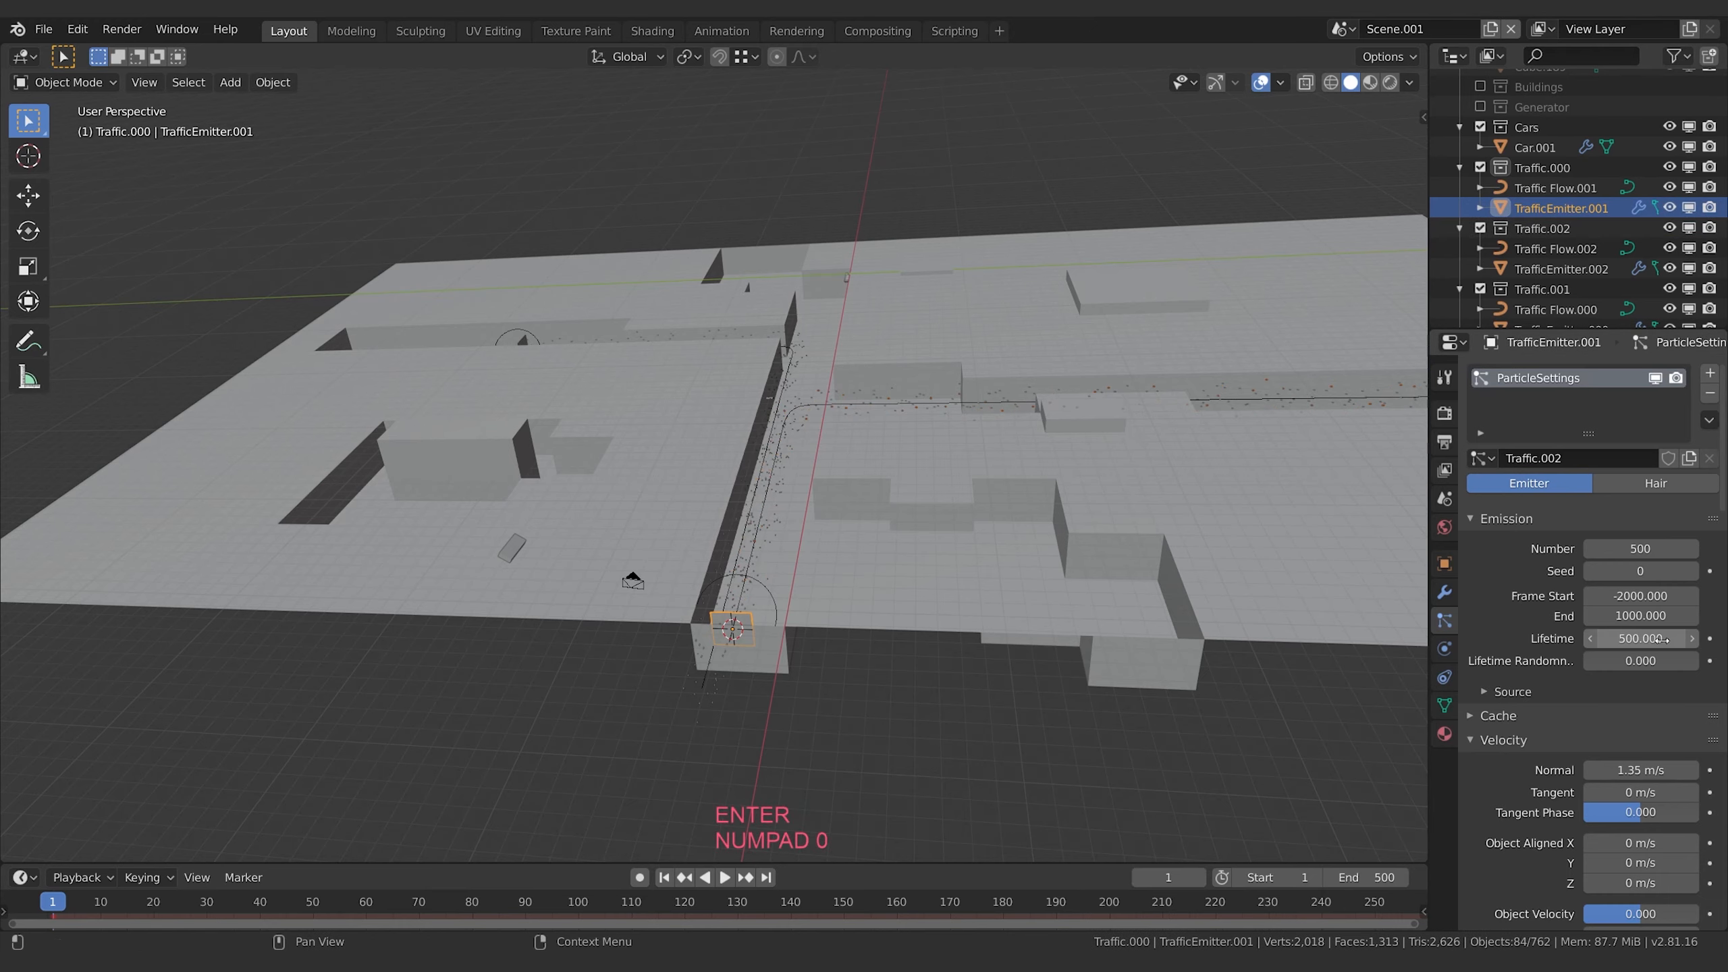
- Play the animation through the camera with nothing selected to examine the traffic density, and return to frame 1
key(space)
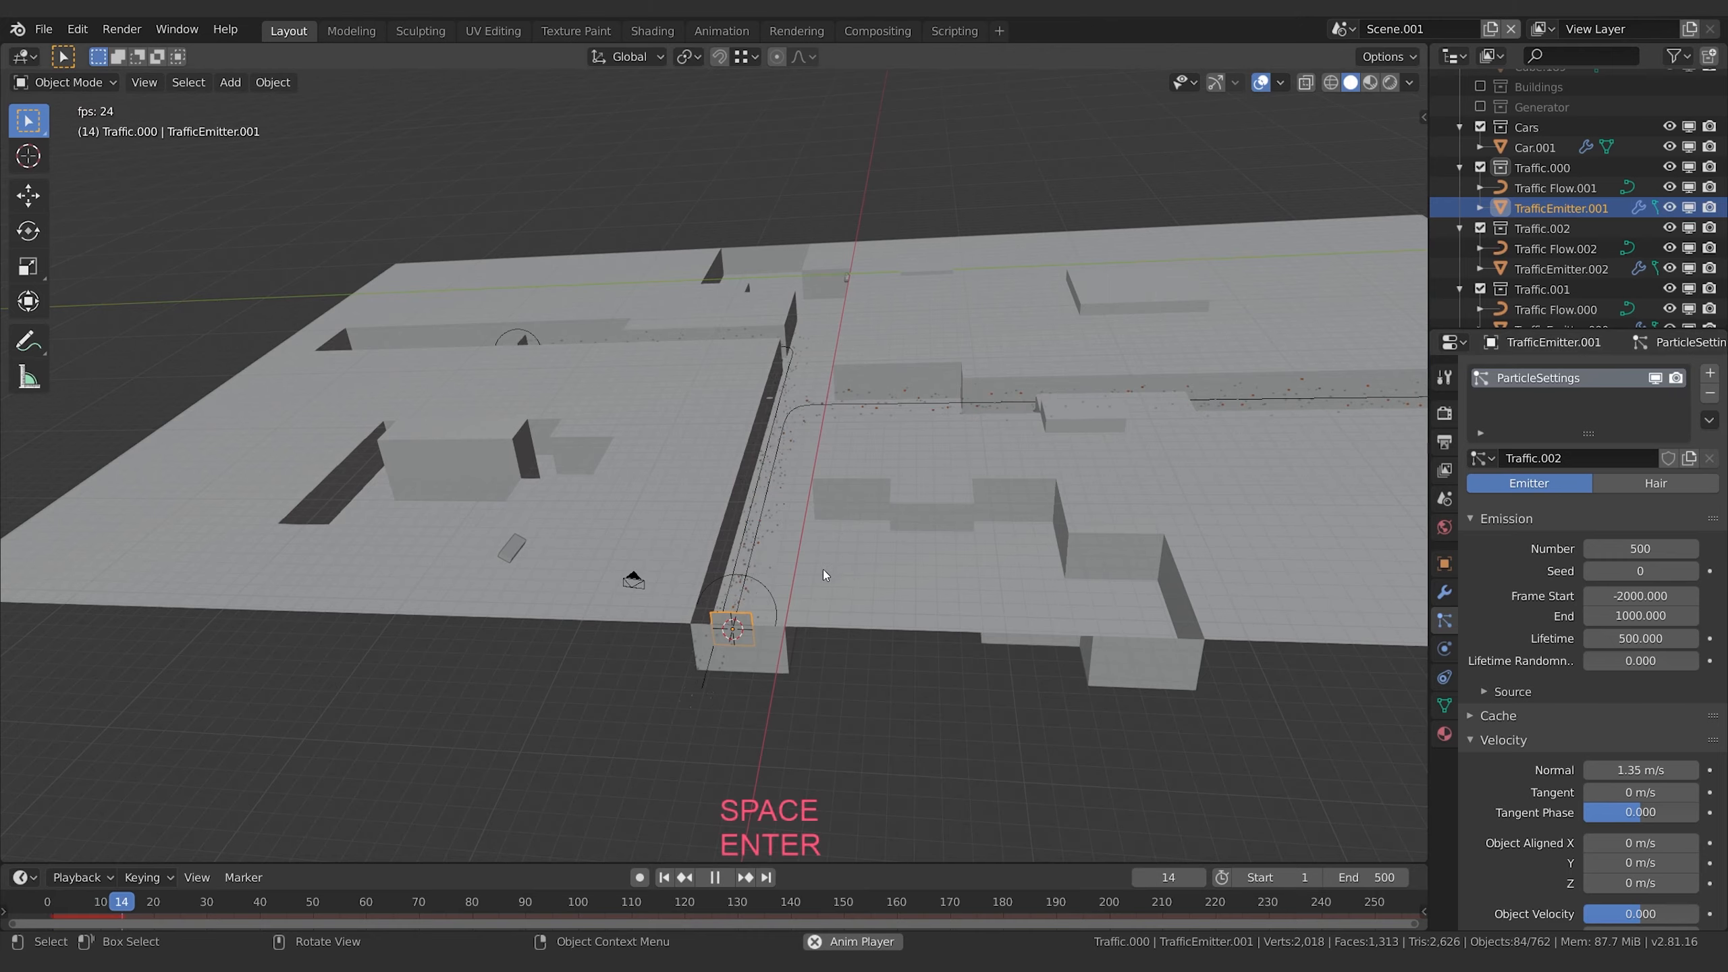
key(KP_0)
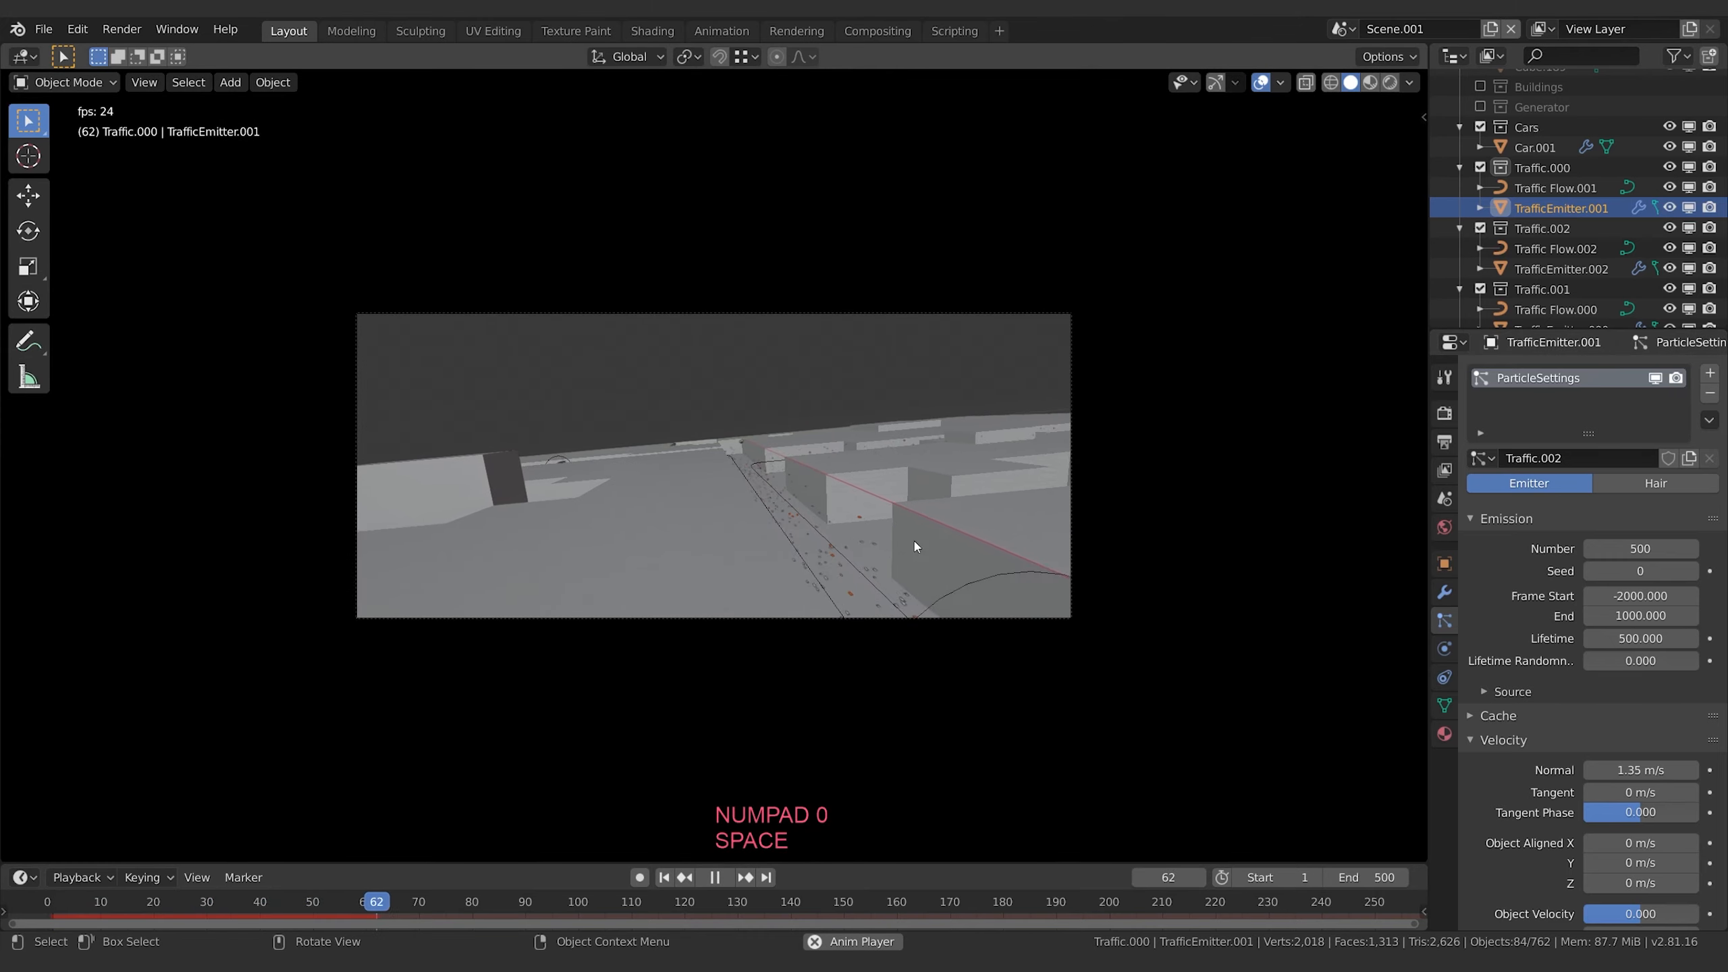
scroll(884, 531, up, 4)
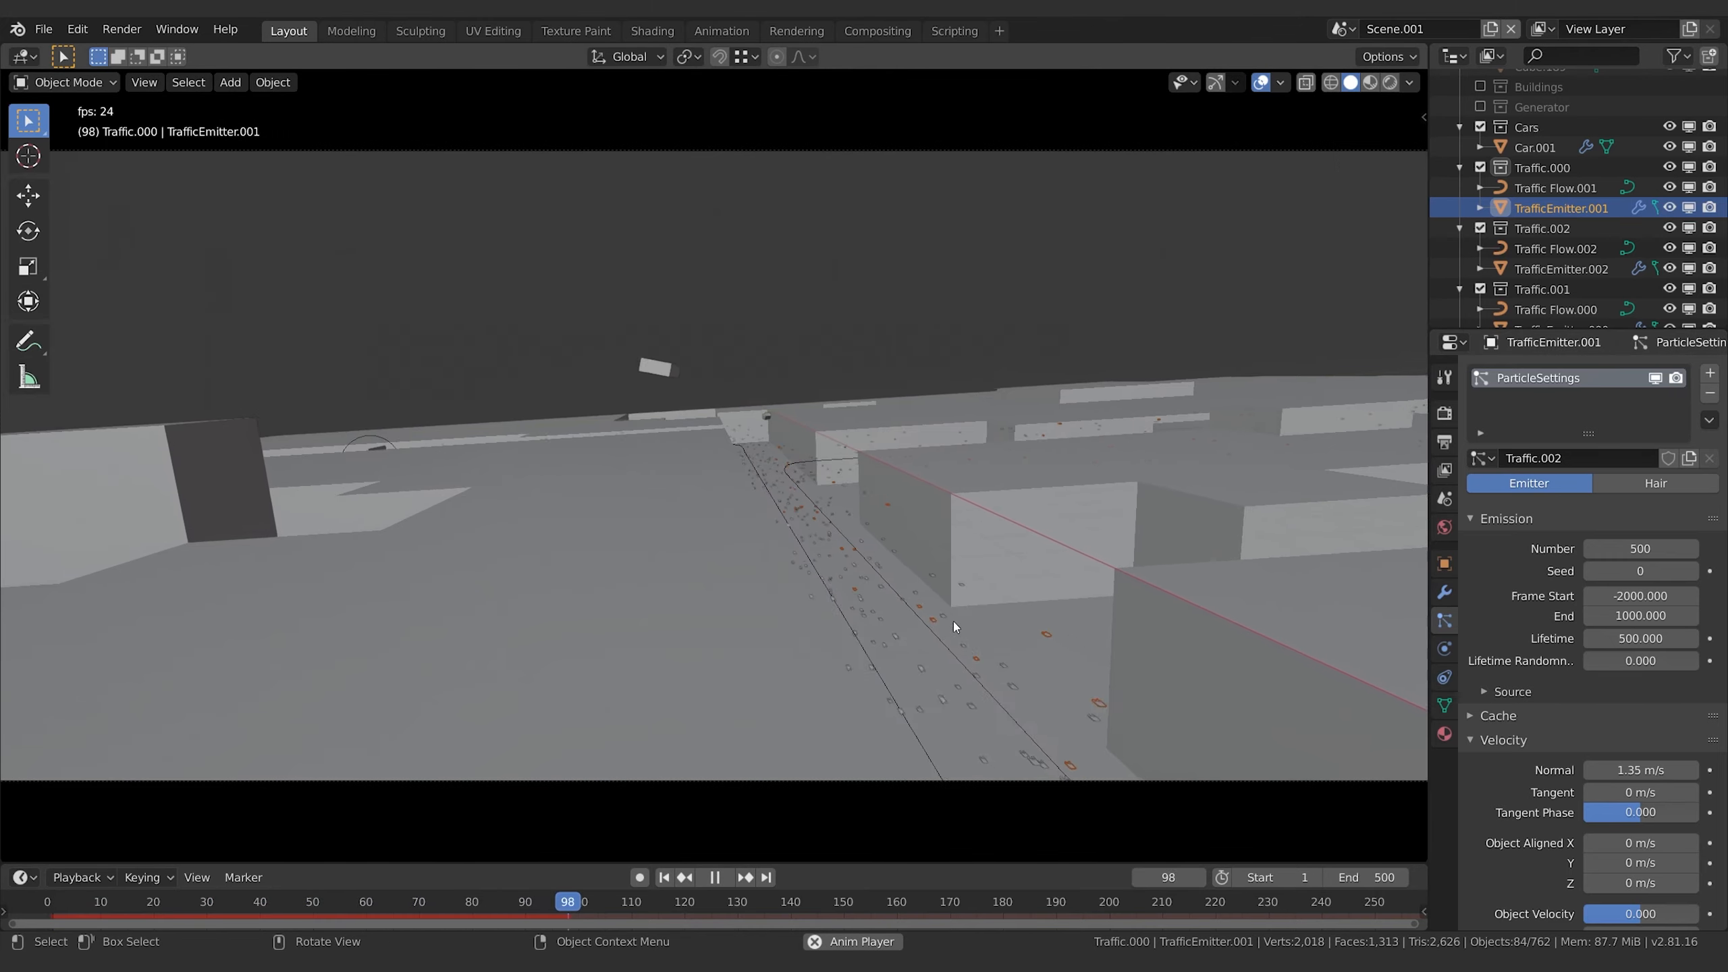
scroll(988, 653, up, 2)
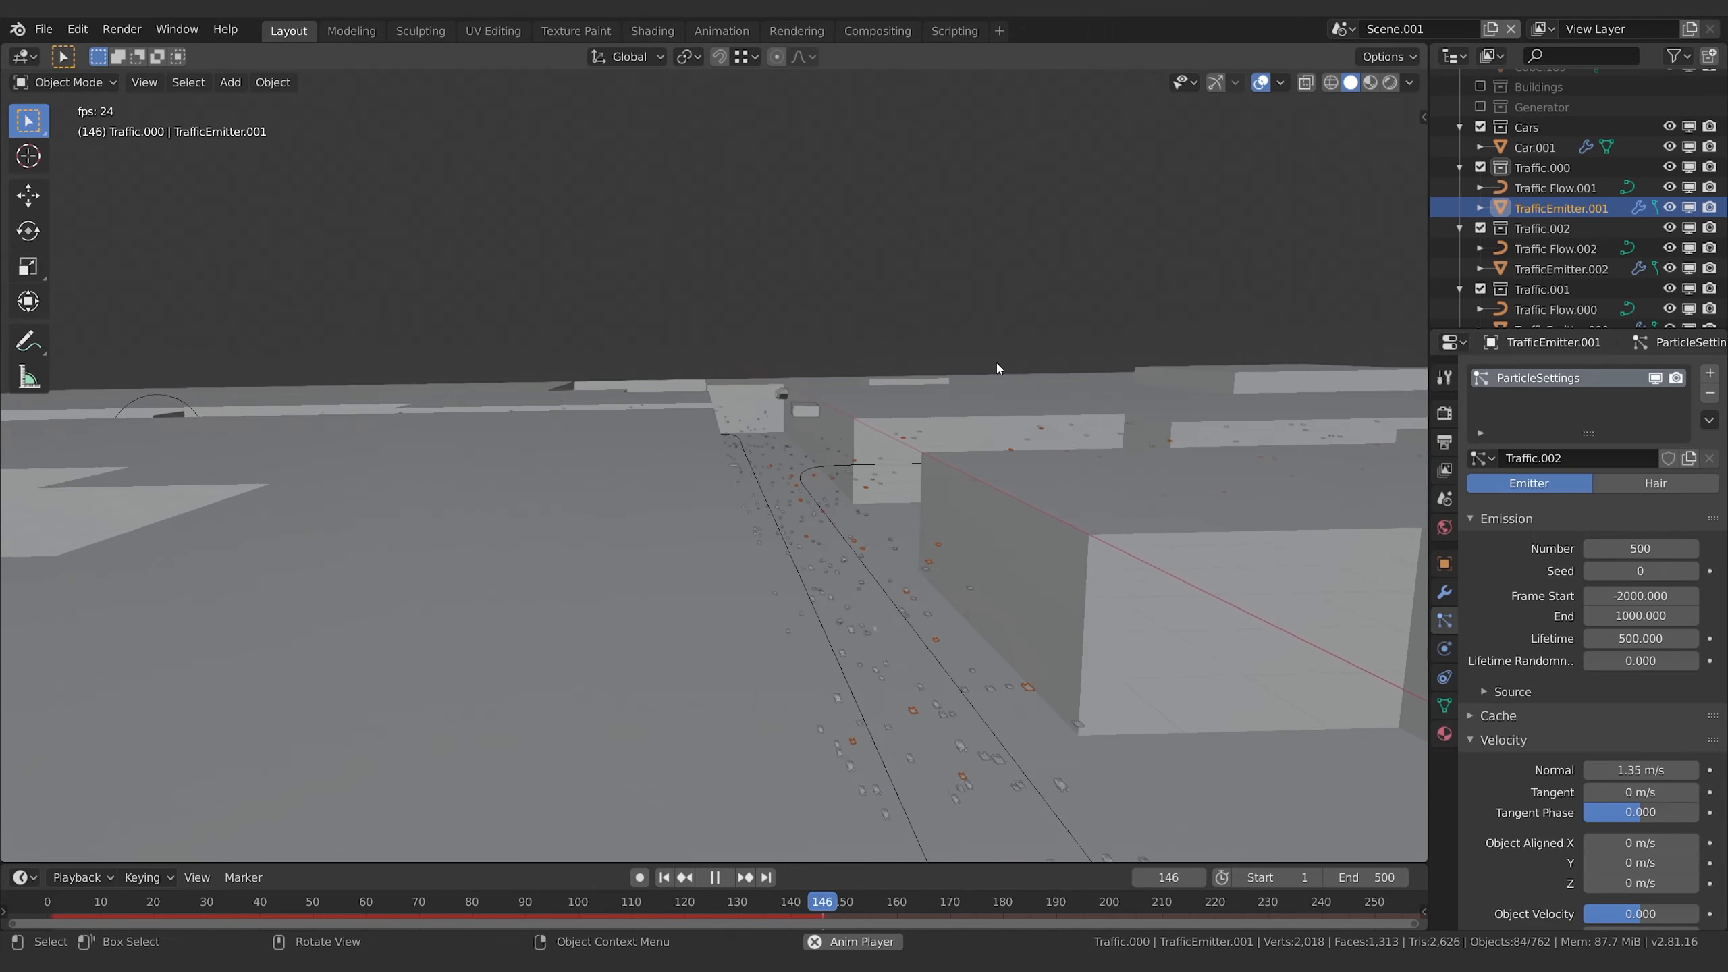
key(a)
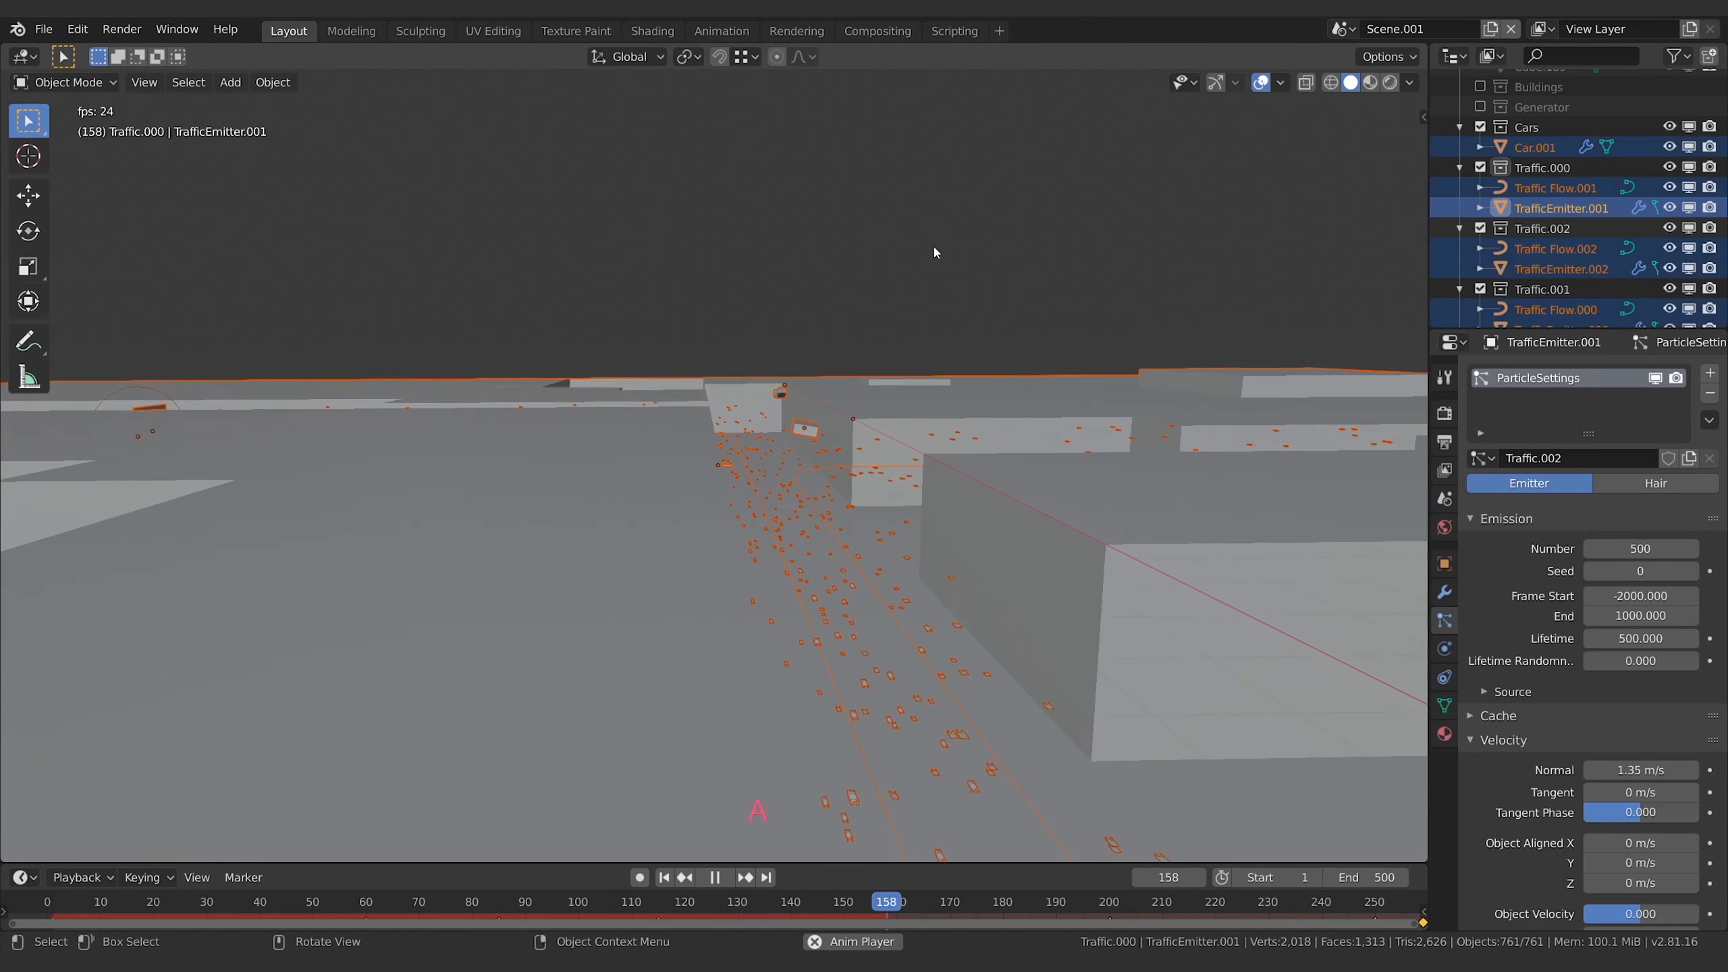
key(a)
key(a)
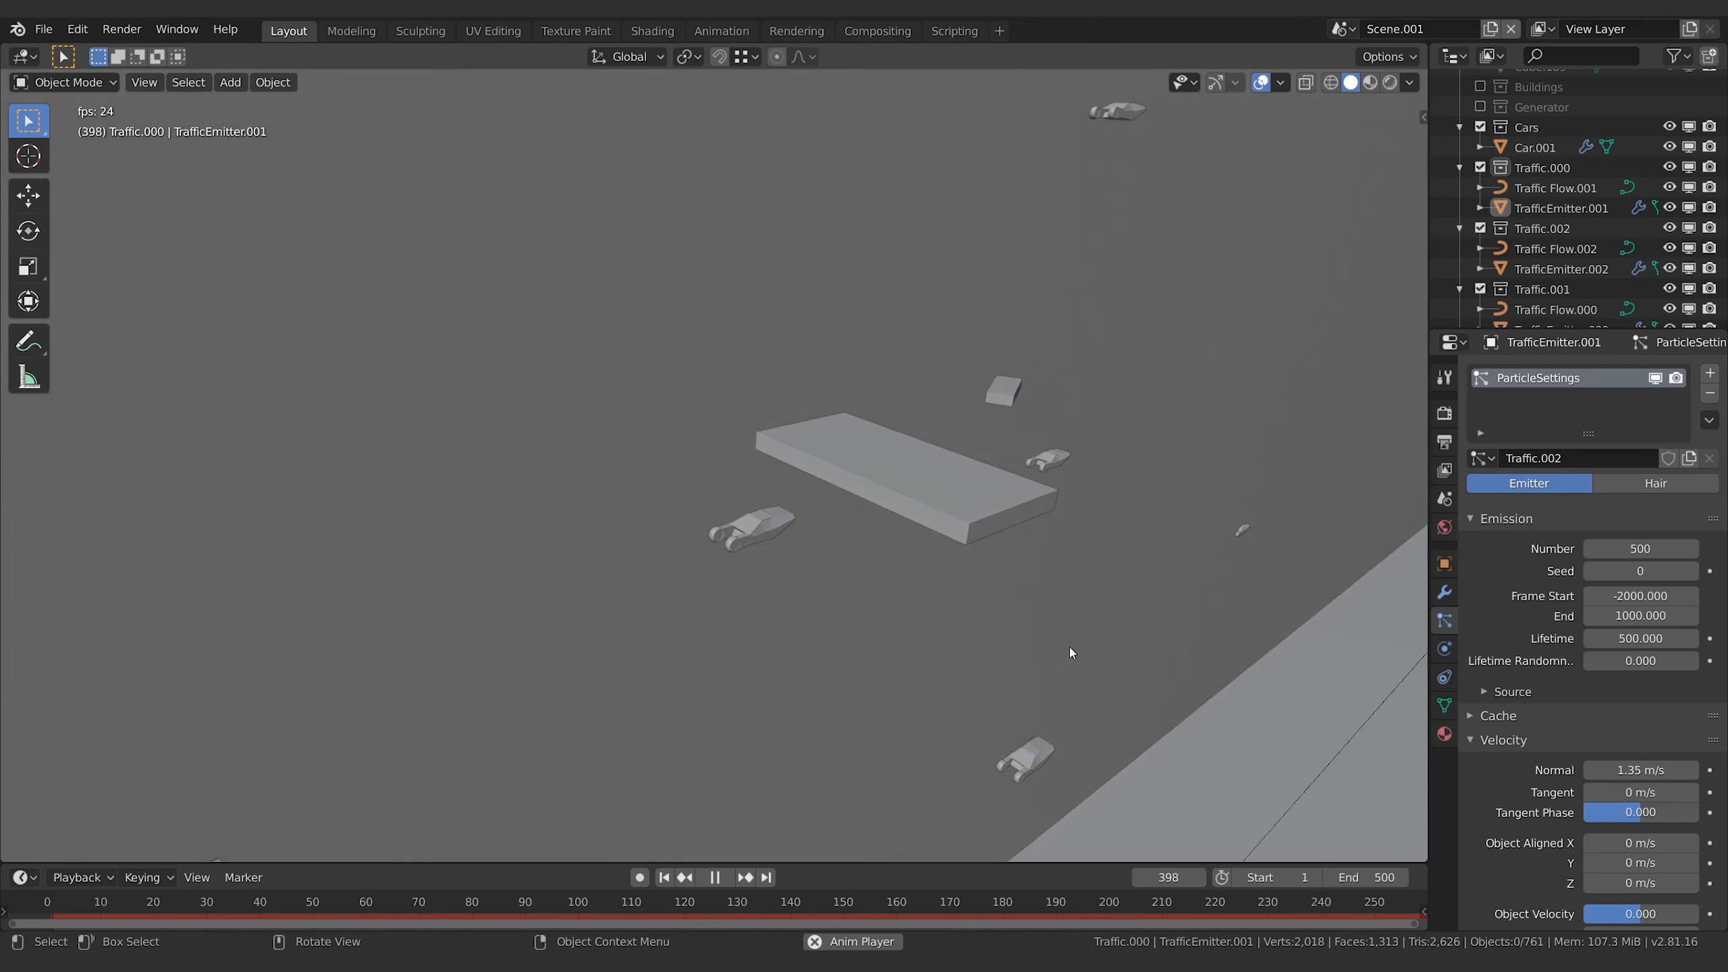
key(space)
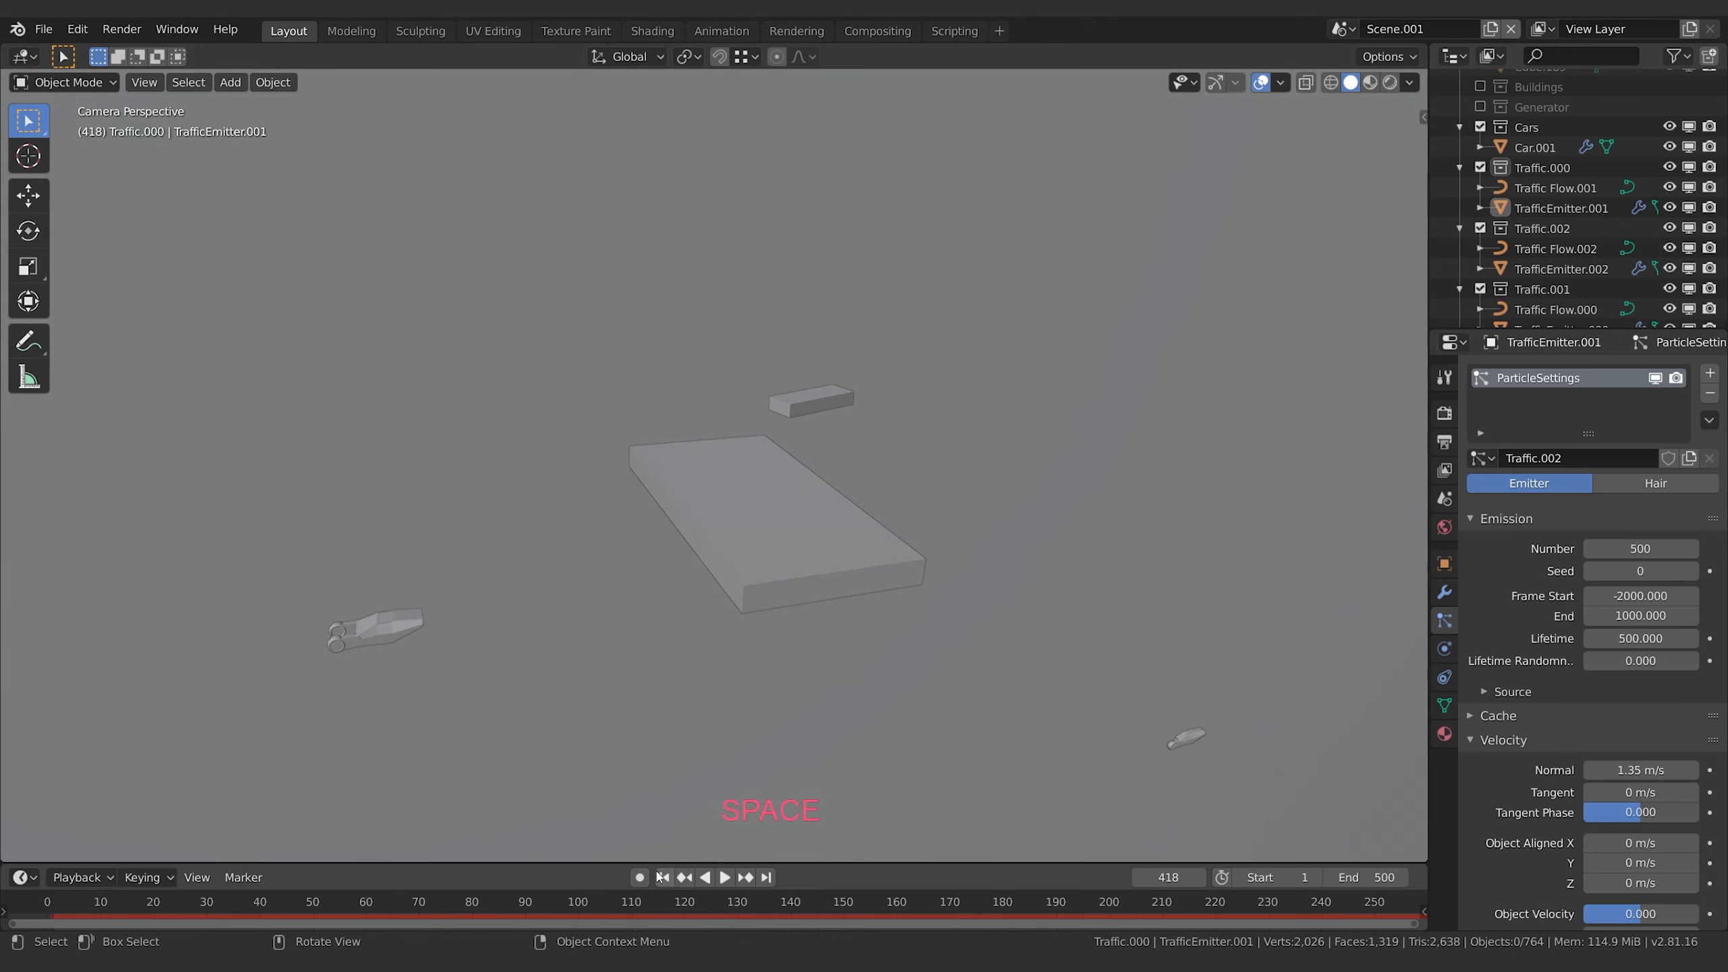
key(shift+Left)
- Set the particle number of TrafficEmitter.000, at the far side street of the city, to 500
scroll(808, 461, down, 3)
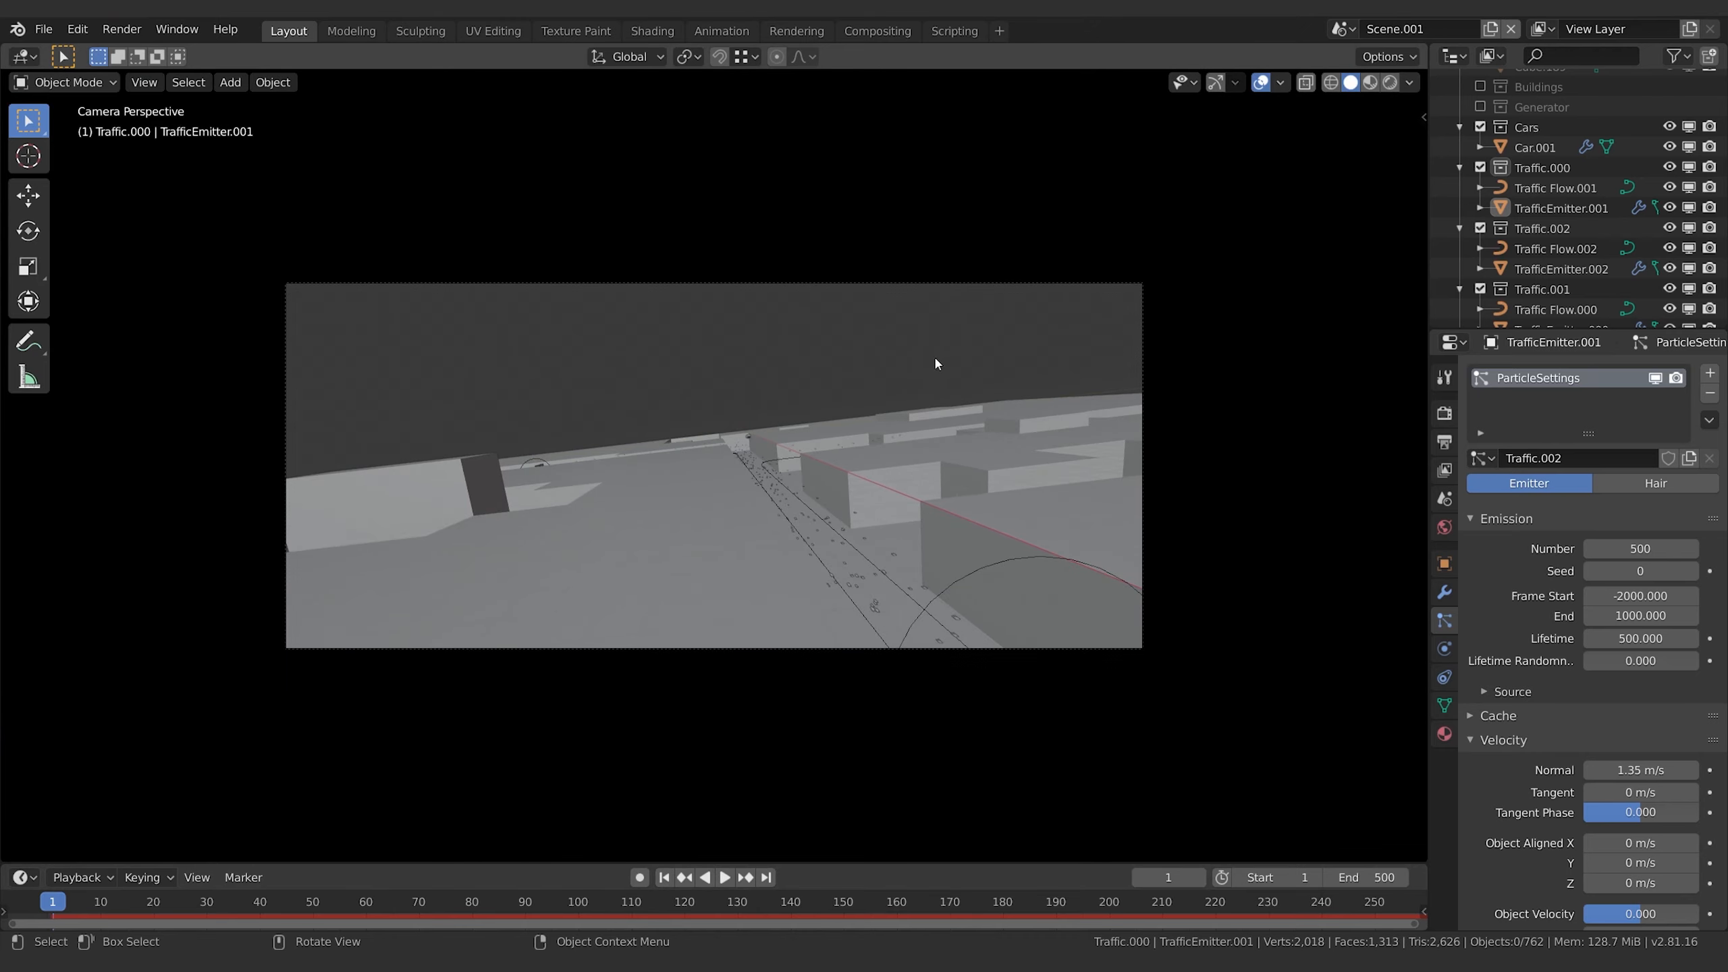
middle_drag(898, 534, 745, 665)
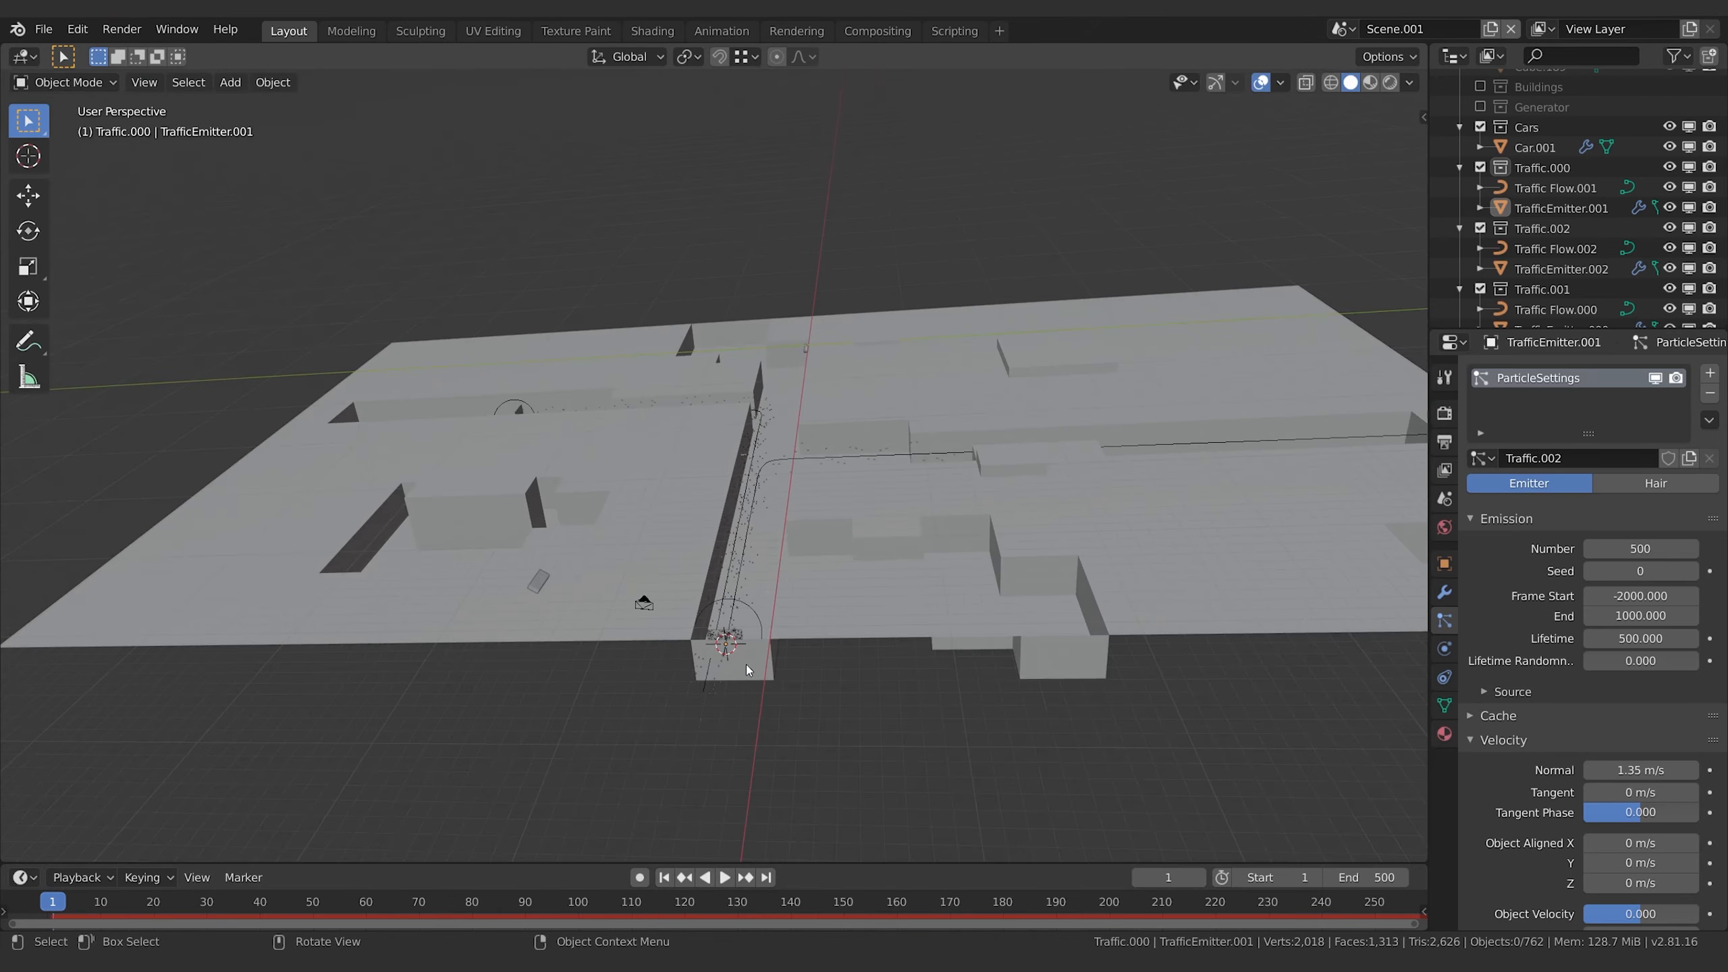
click(753, 677)
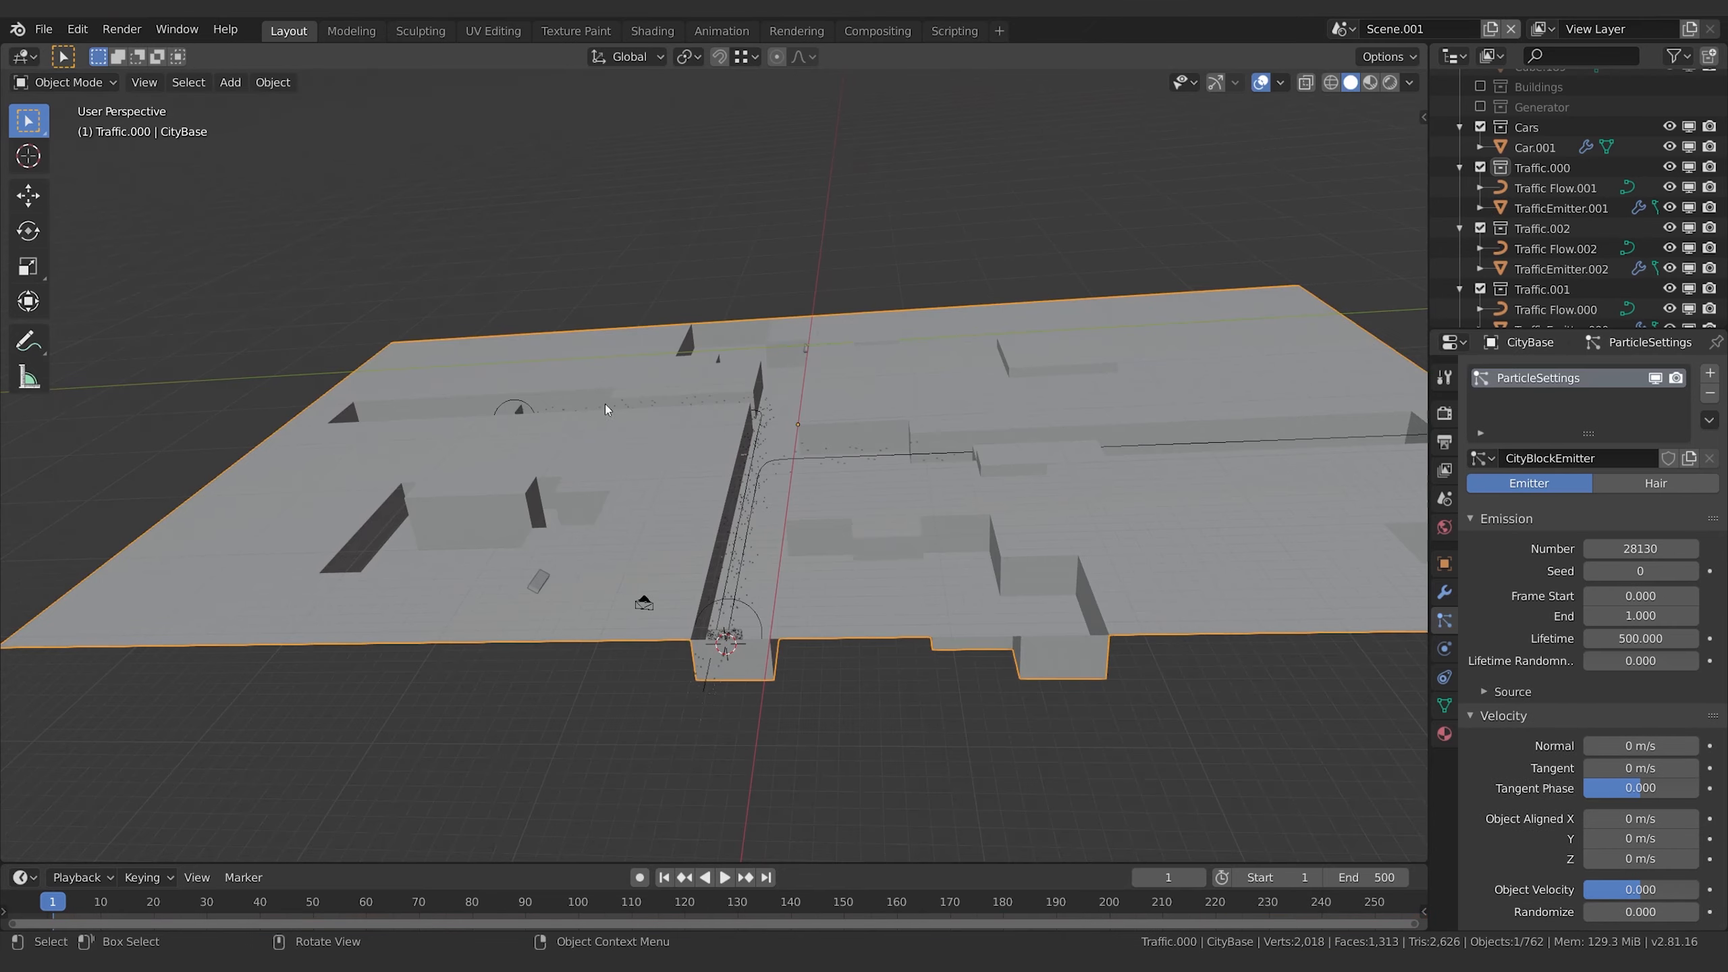
middle_drag(606, 409, 413, 470)
click(416, 480)
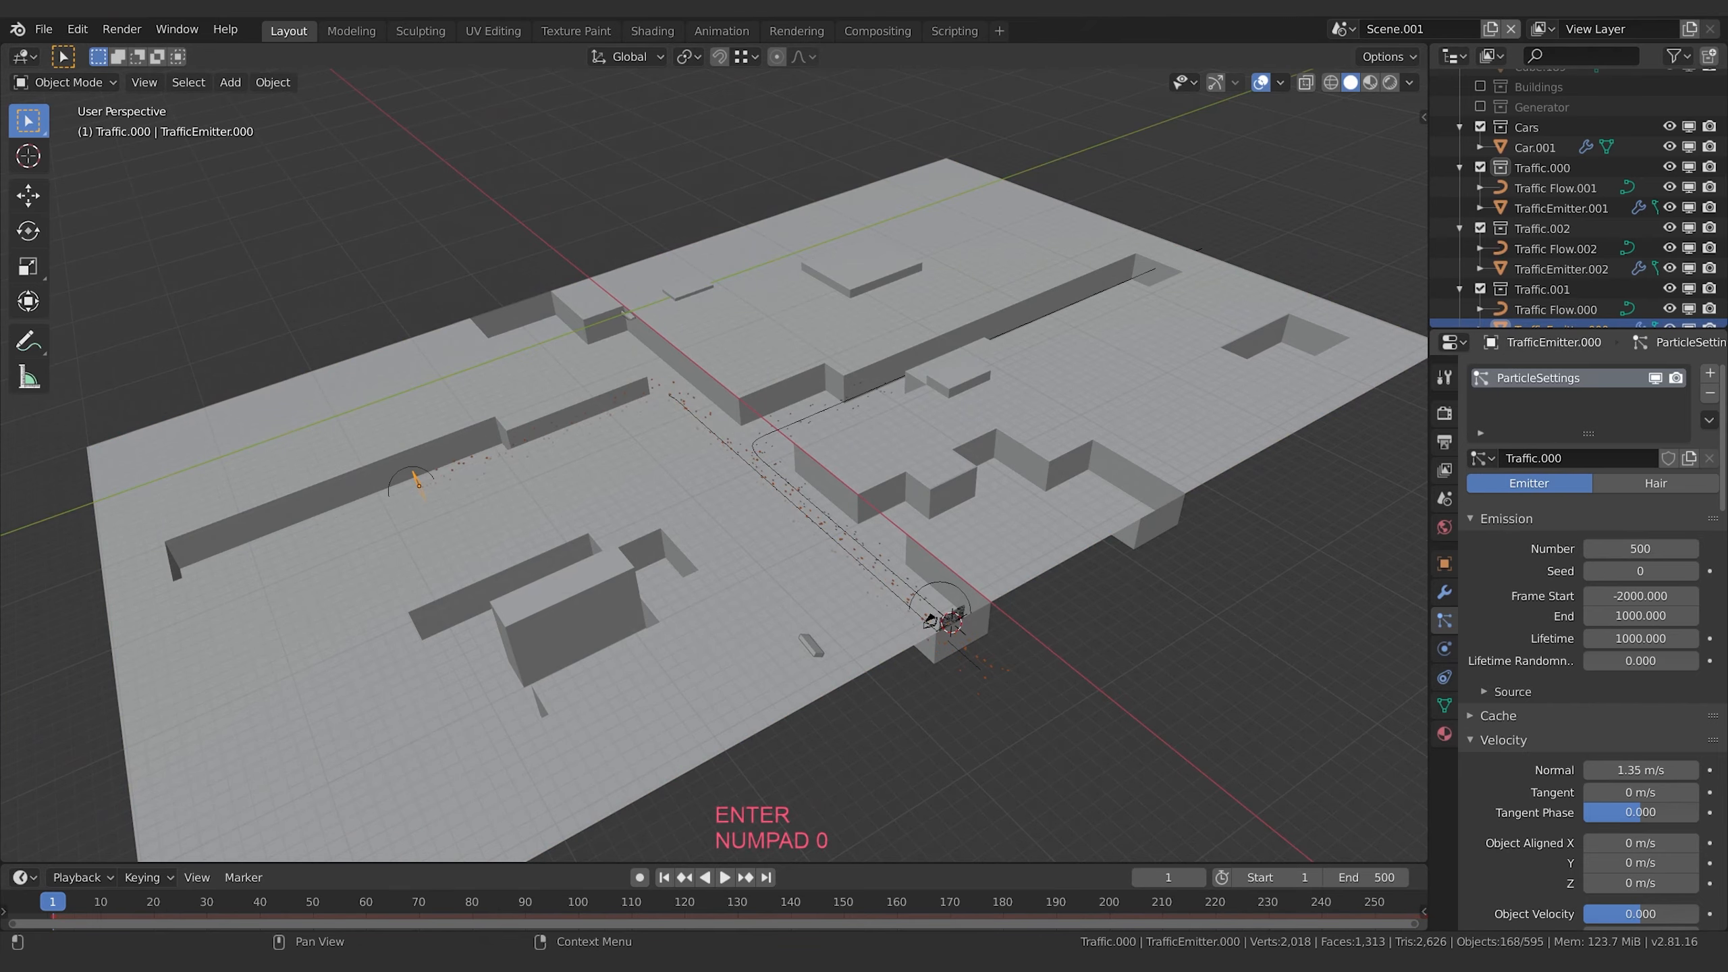
- Set the particle number of TrafficEmitter.002, at the near end of the main street, to 500
middle_drag(1040, 656, 1005, 626)
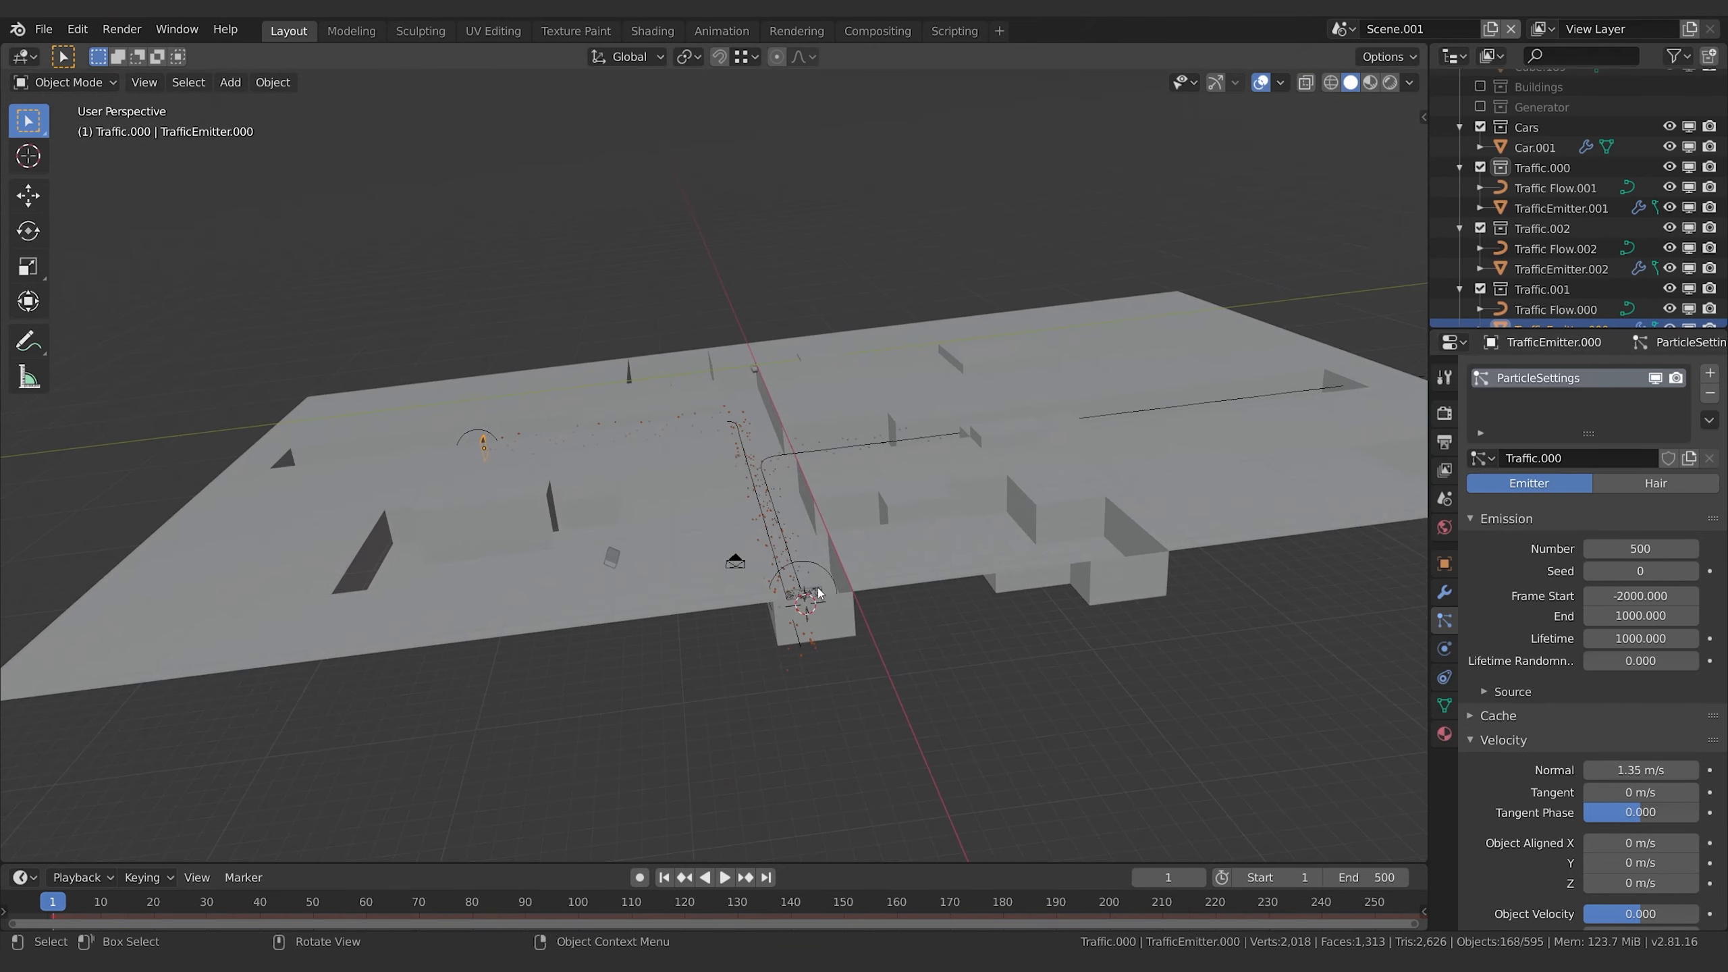
click(818, 592)
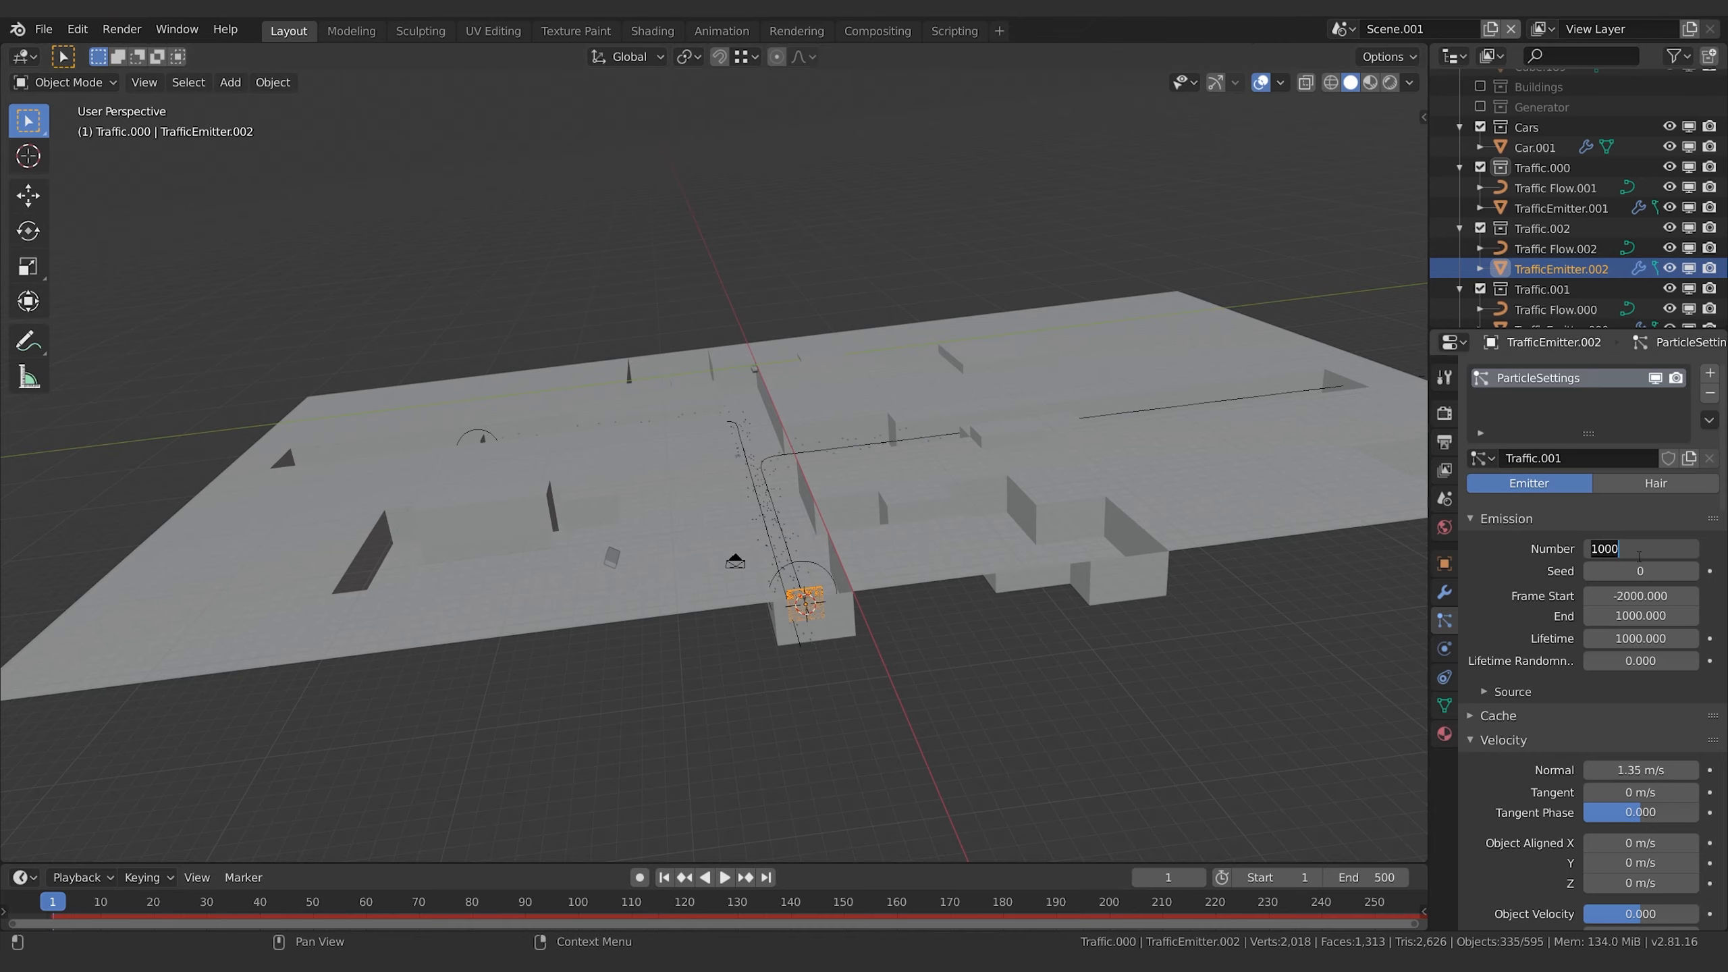
key(Return)
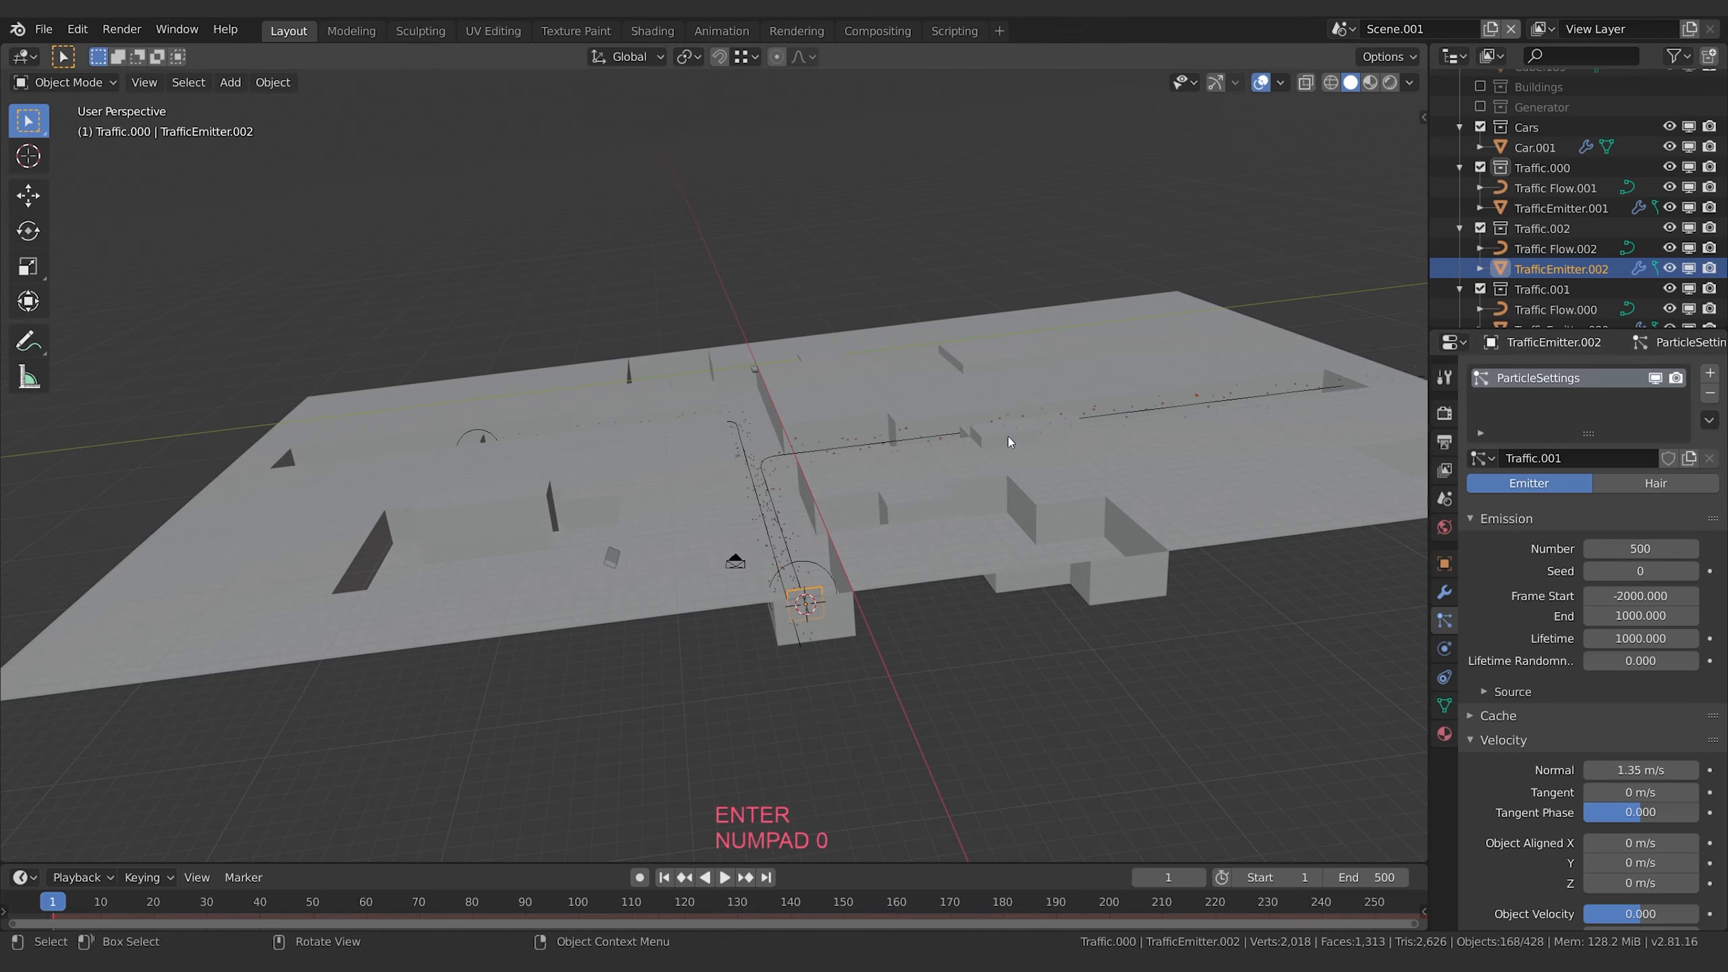
- Check the thinned traffic through the camera and make another duplicate of the Traffic.000 collection
key(KP_0)
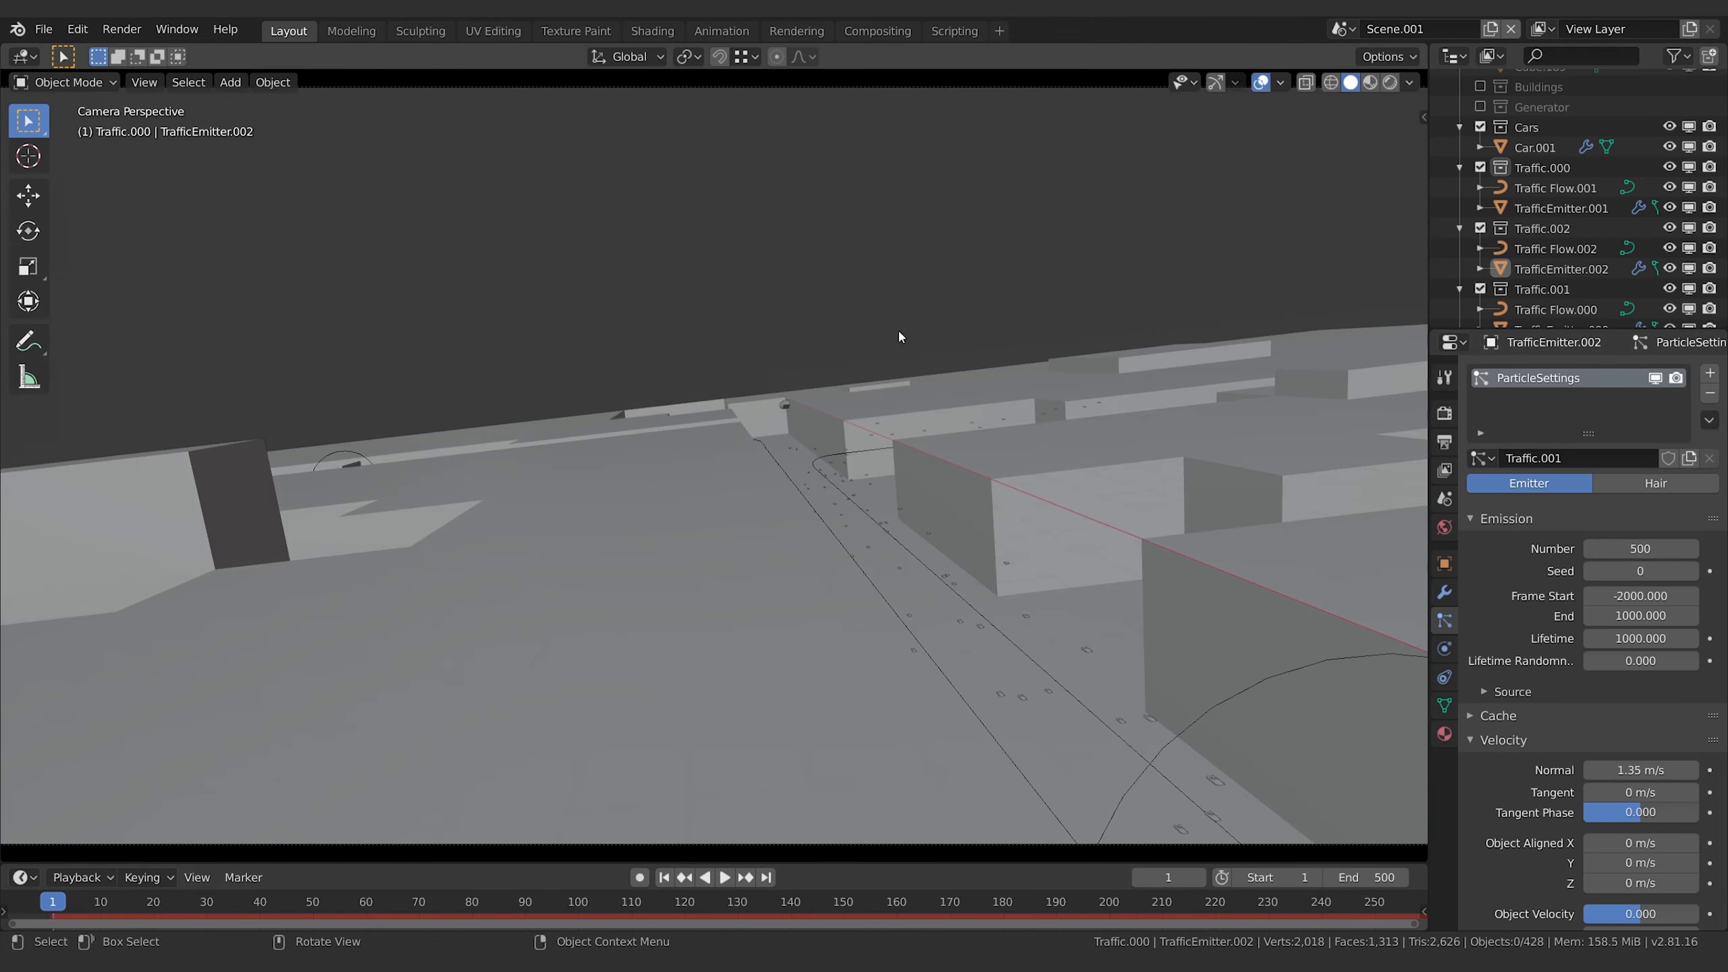
click(840, 491)
scroll(940, 505, down, 3)
key(KP_0)
scroll(894, 546, down, 2)
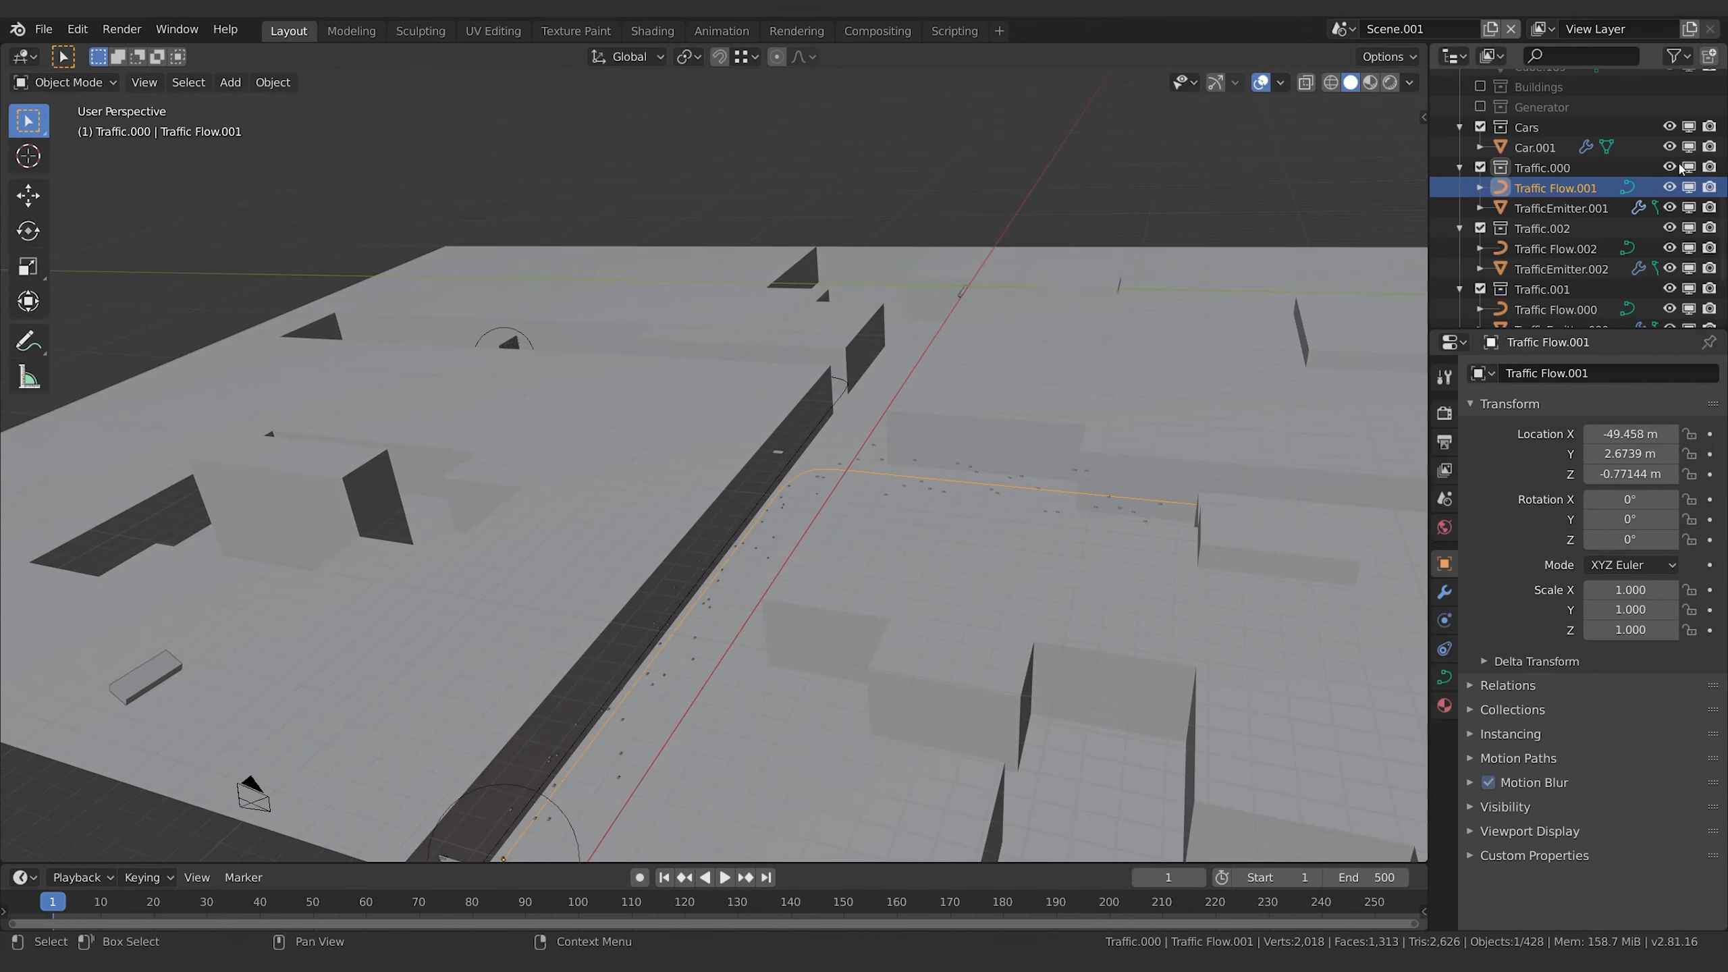
click(1679, 167)
scroll(1660, 170, down, 3)
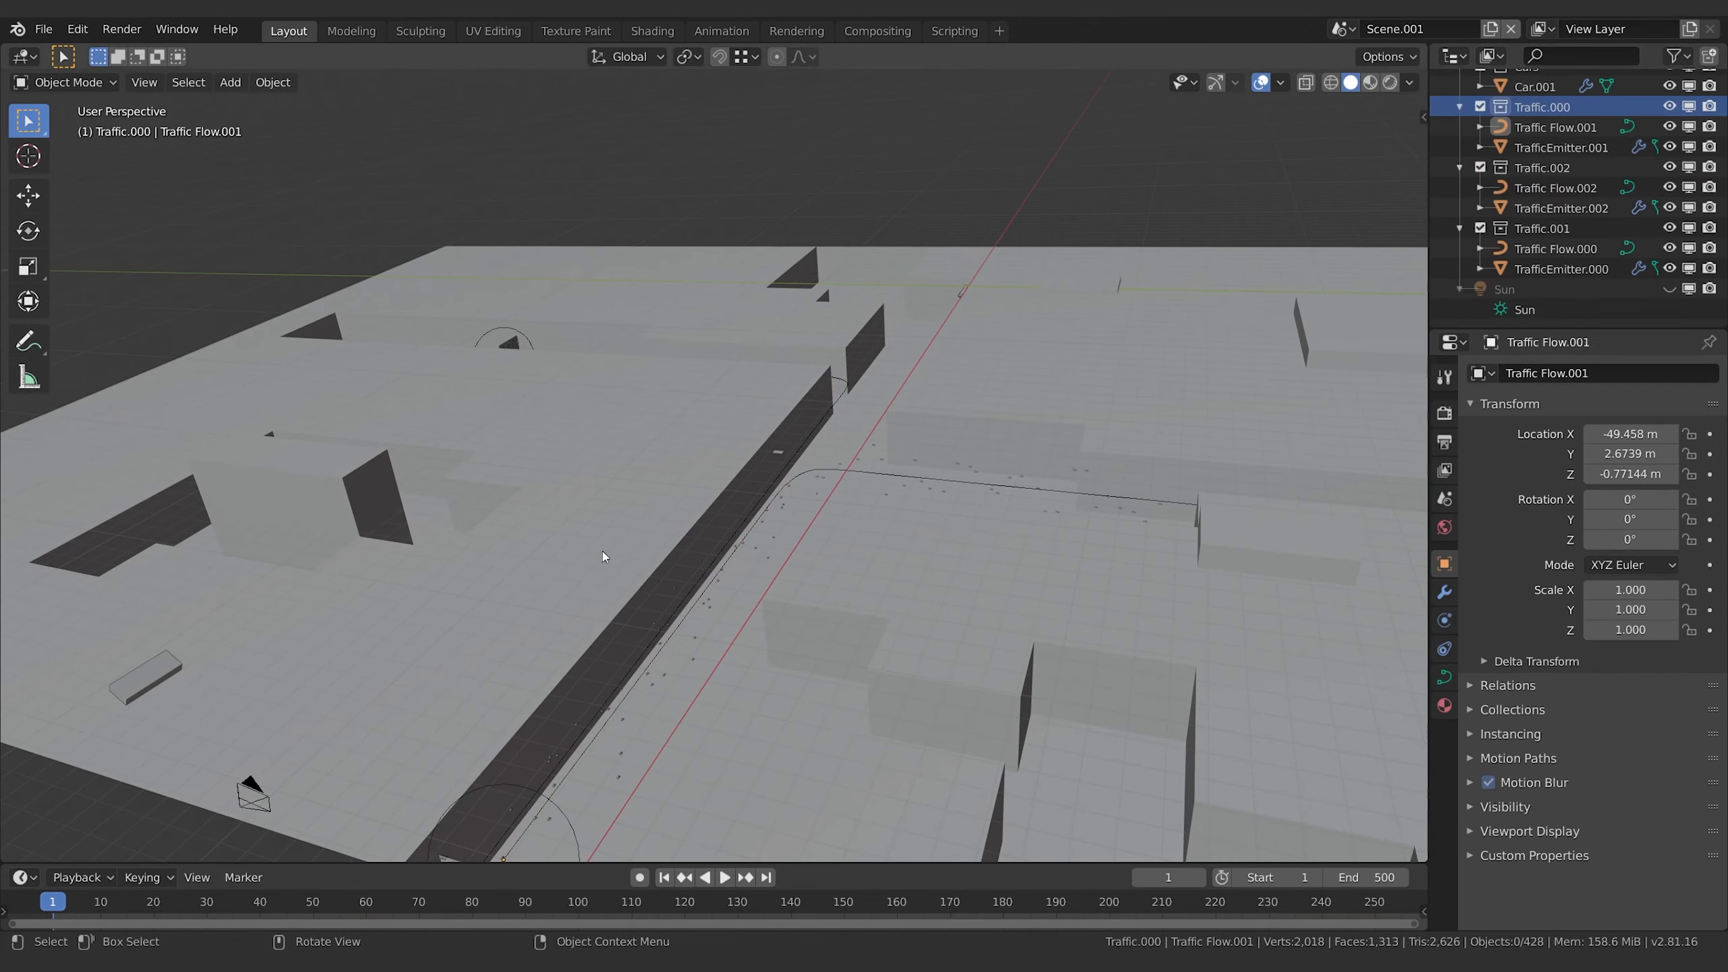
scroll(602, 556, down, 3)
right_click(1545, 106)
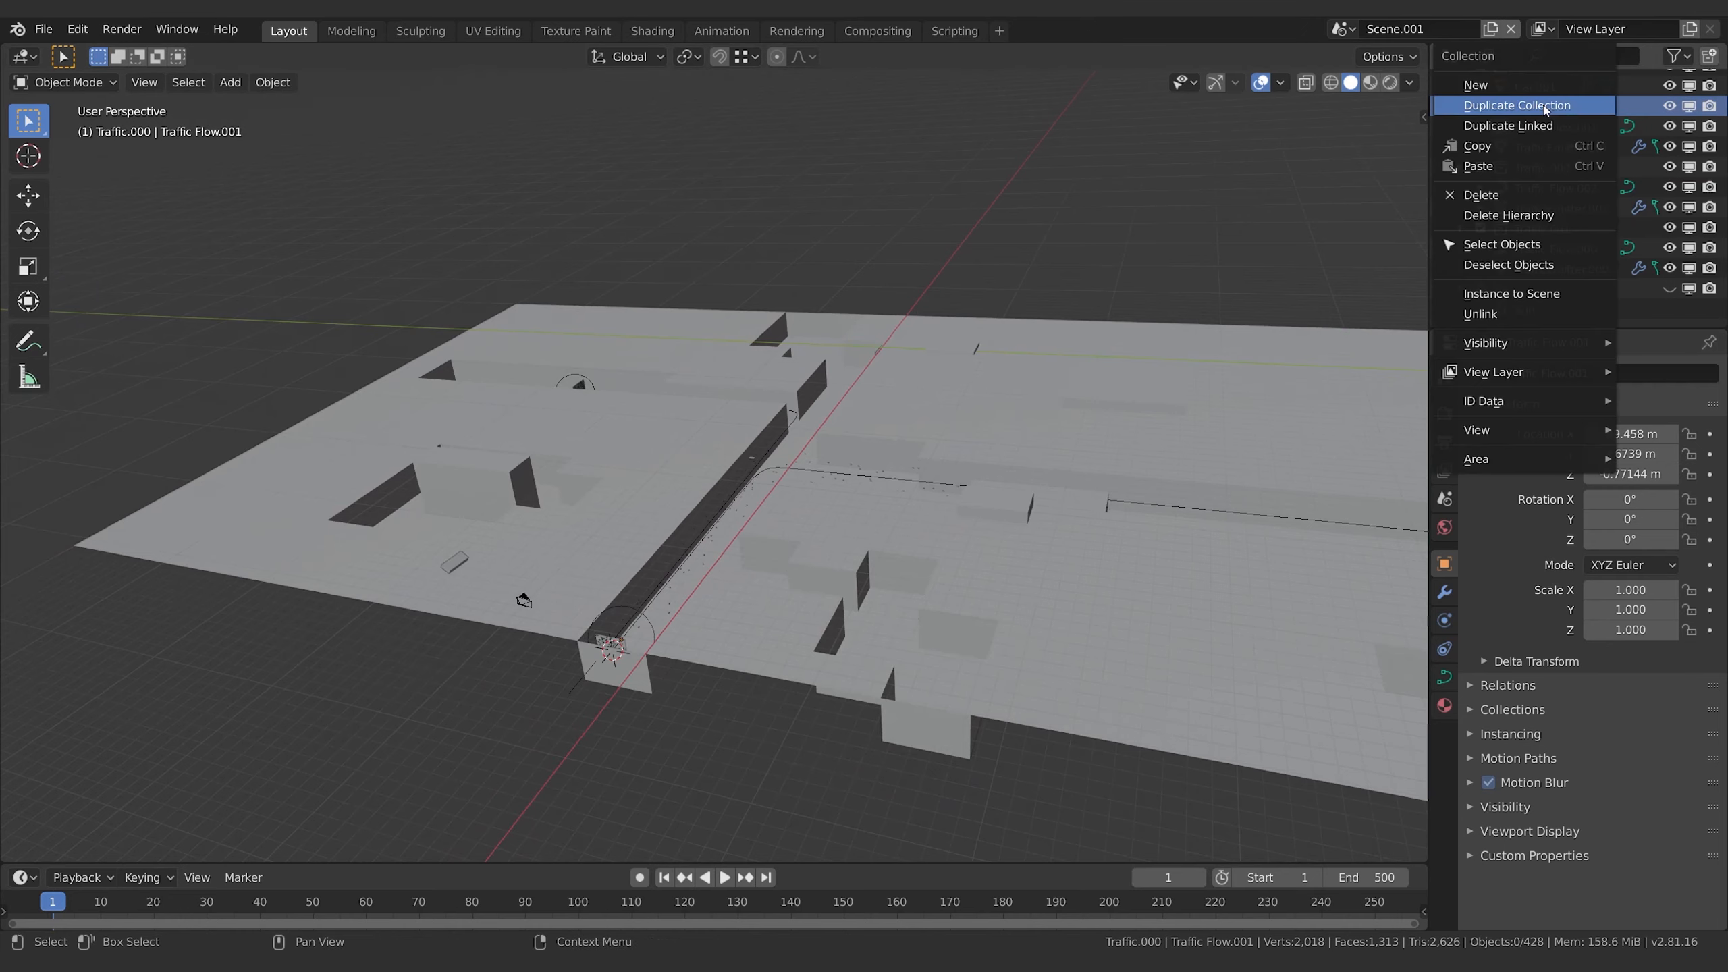
click(1518, 104)
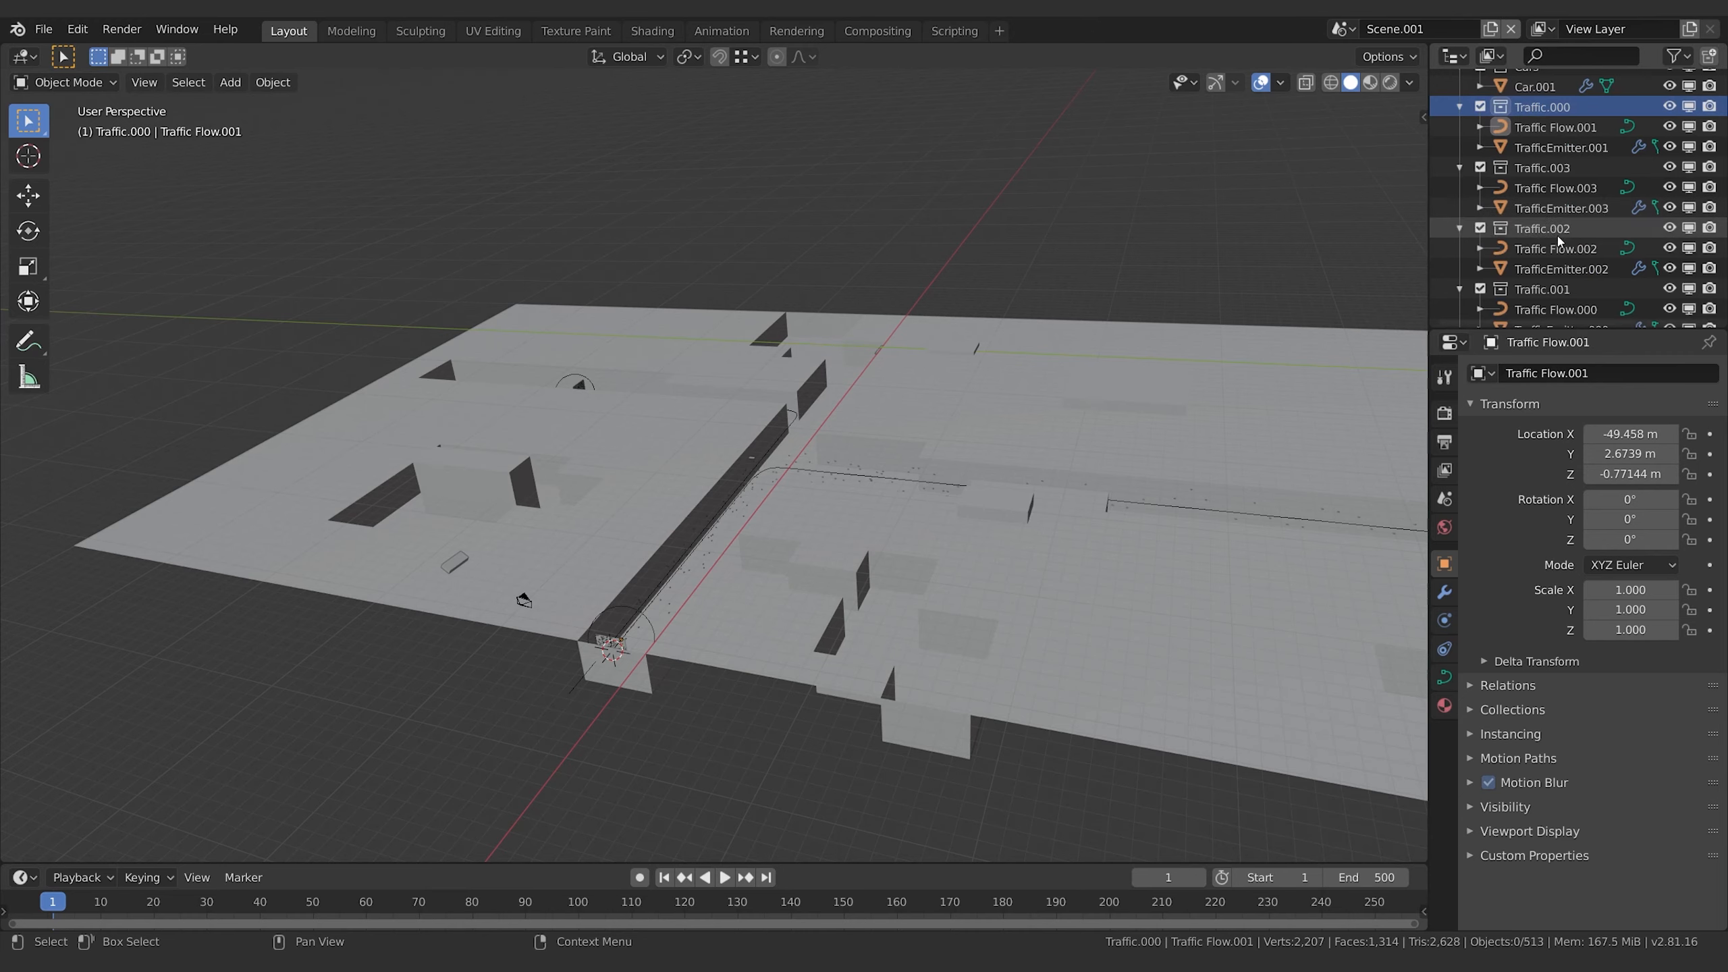
- Raise Traffic Flow.003 together with TrafficEmitter.003 by about 7.7 m along the global Z axis
scroll(1565, 231, down, 3)
scroll(1558, 228, up, 3)
click(1541, 162)
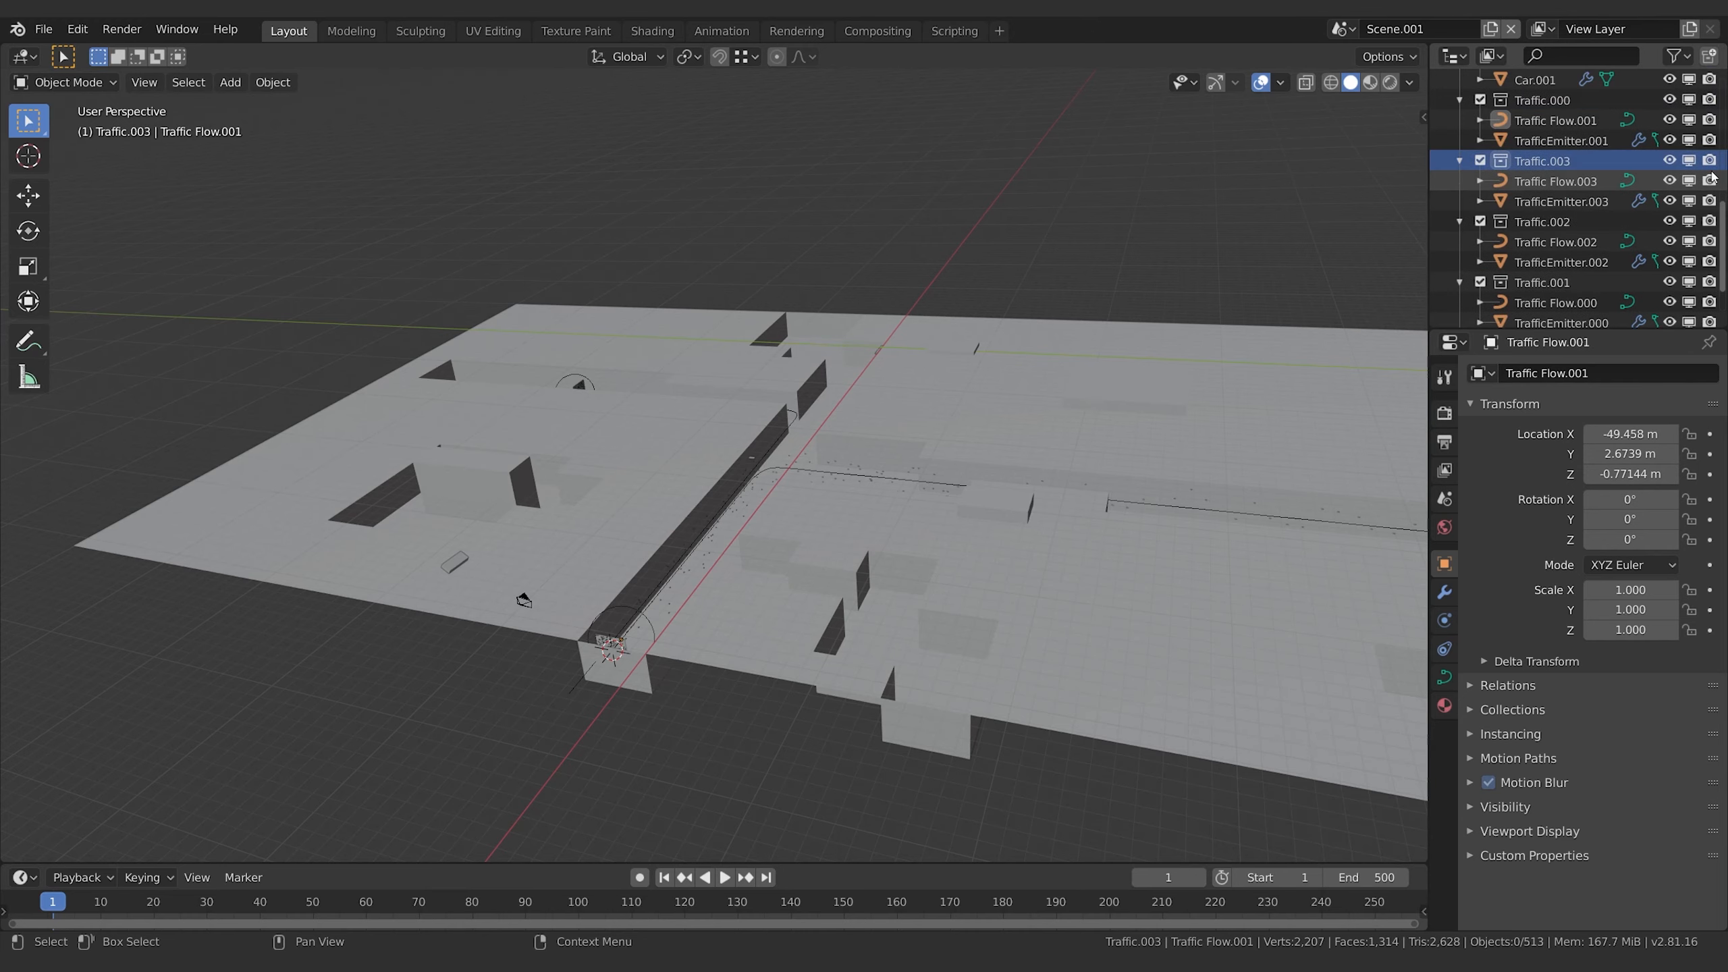
click(1540, 182)
shift+click(1540, 200)
key(g)
key(z)
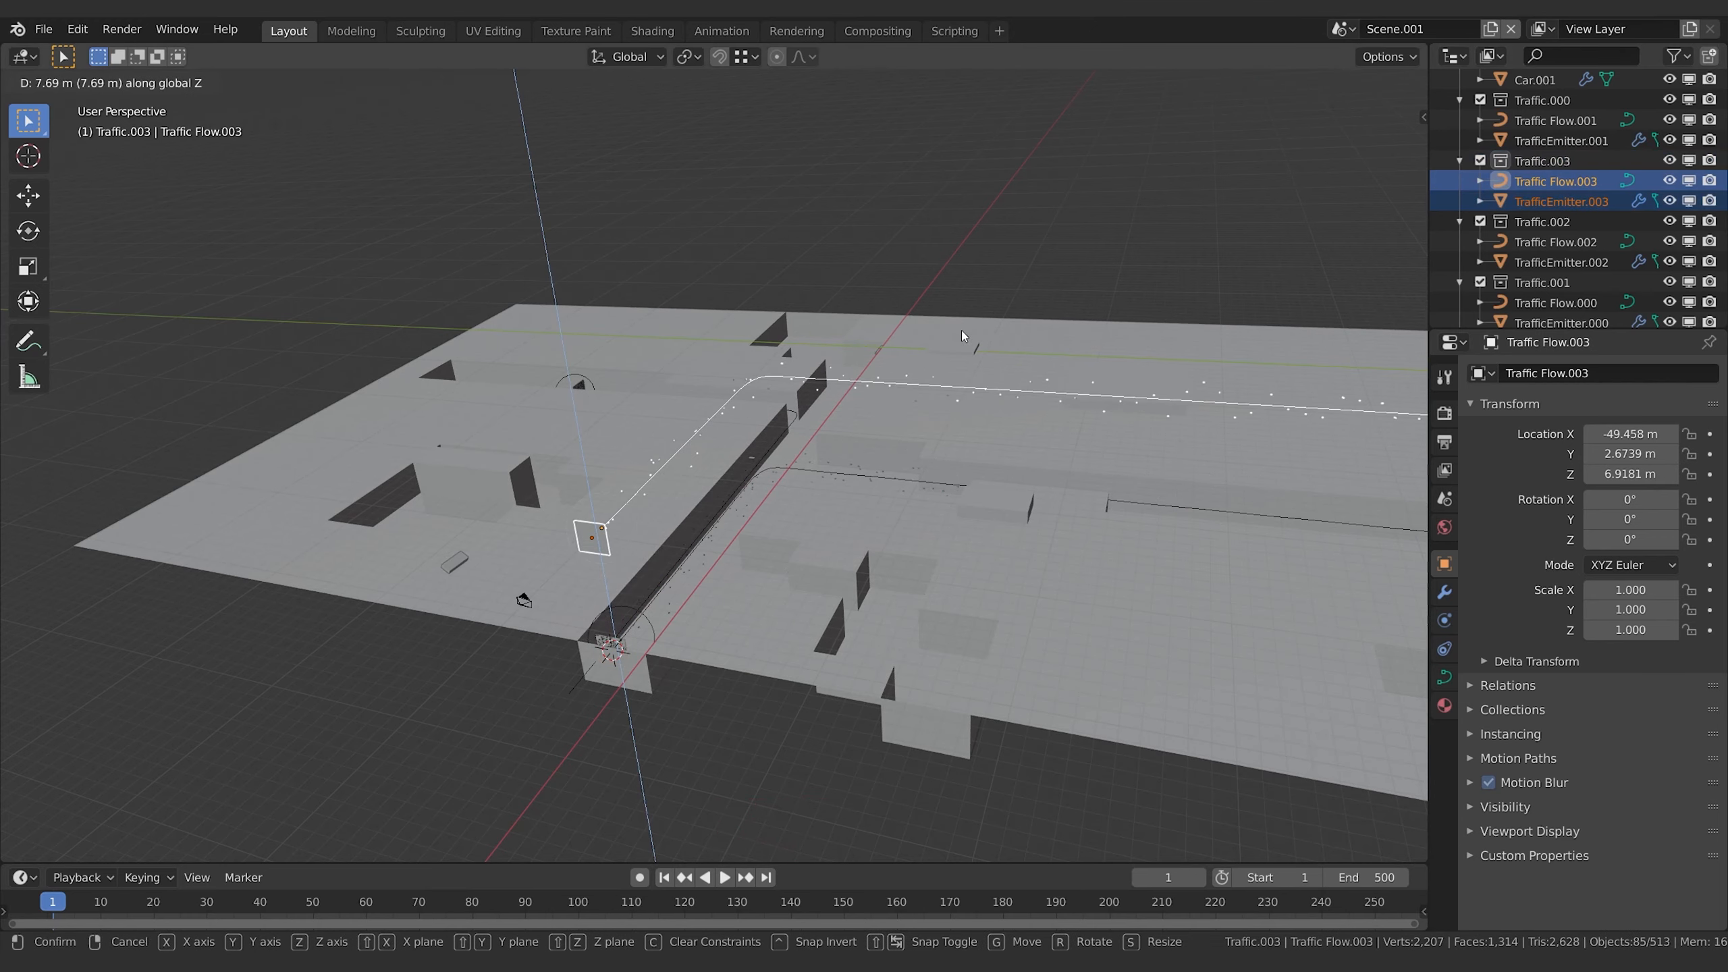
click(961, 329)
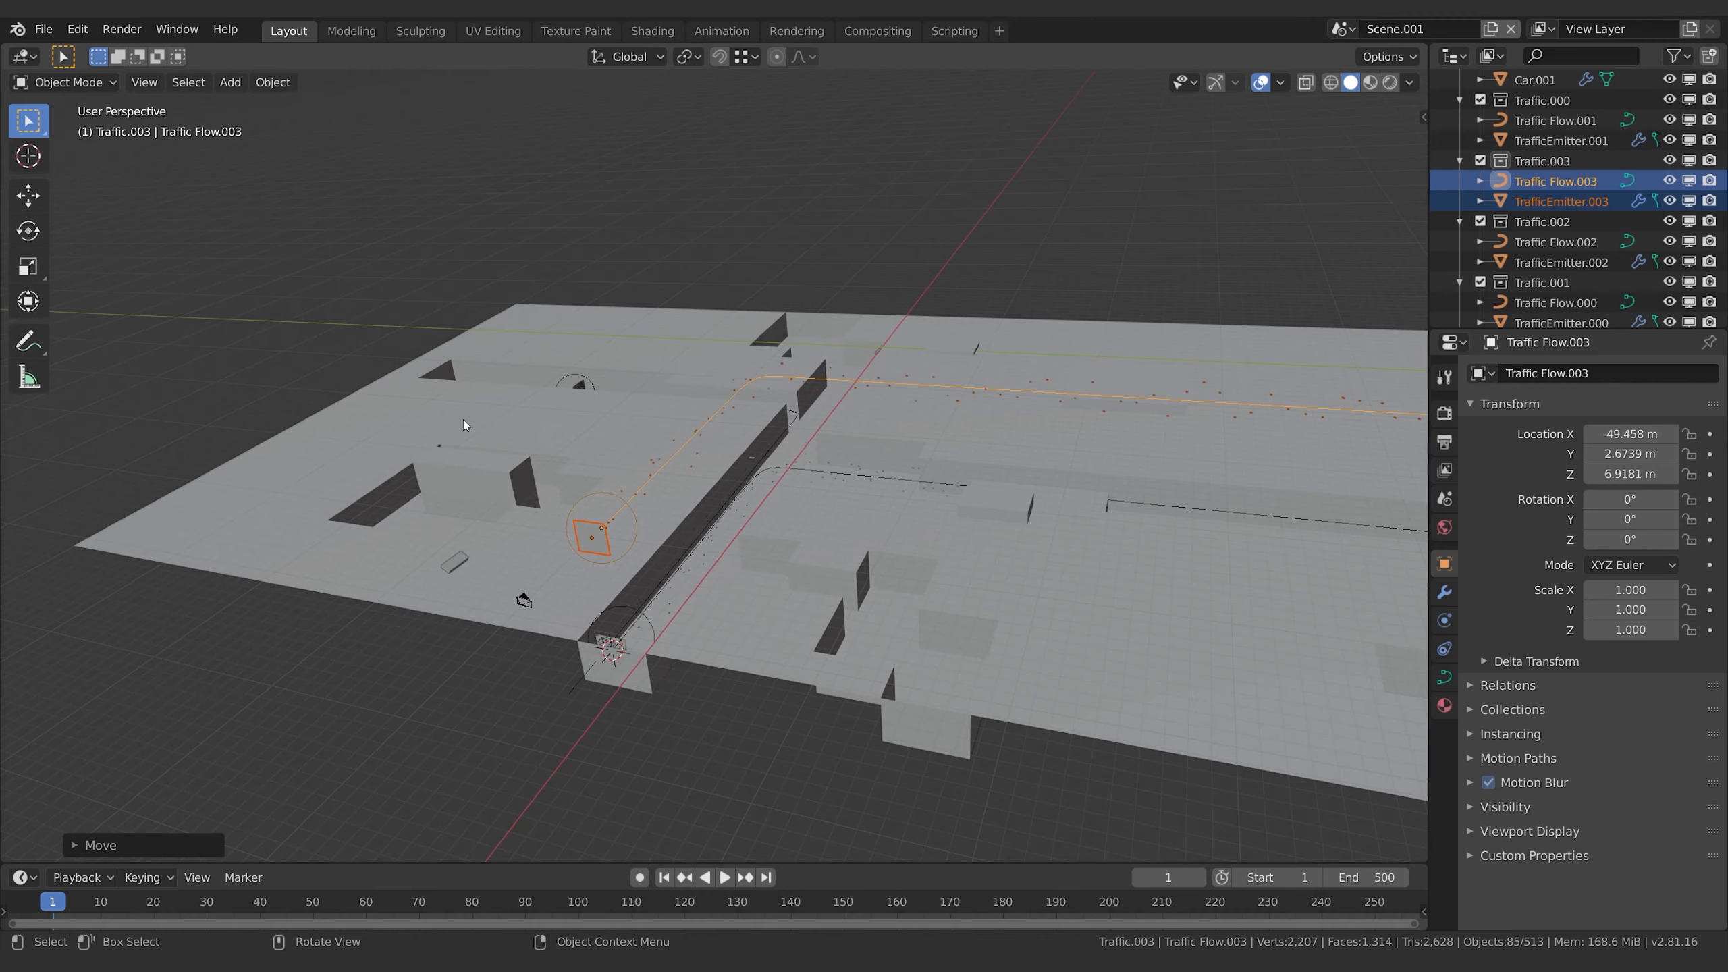
key(r)
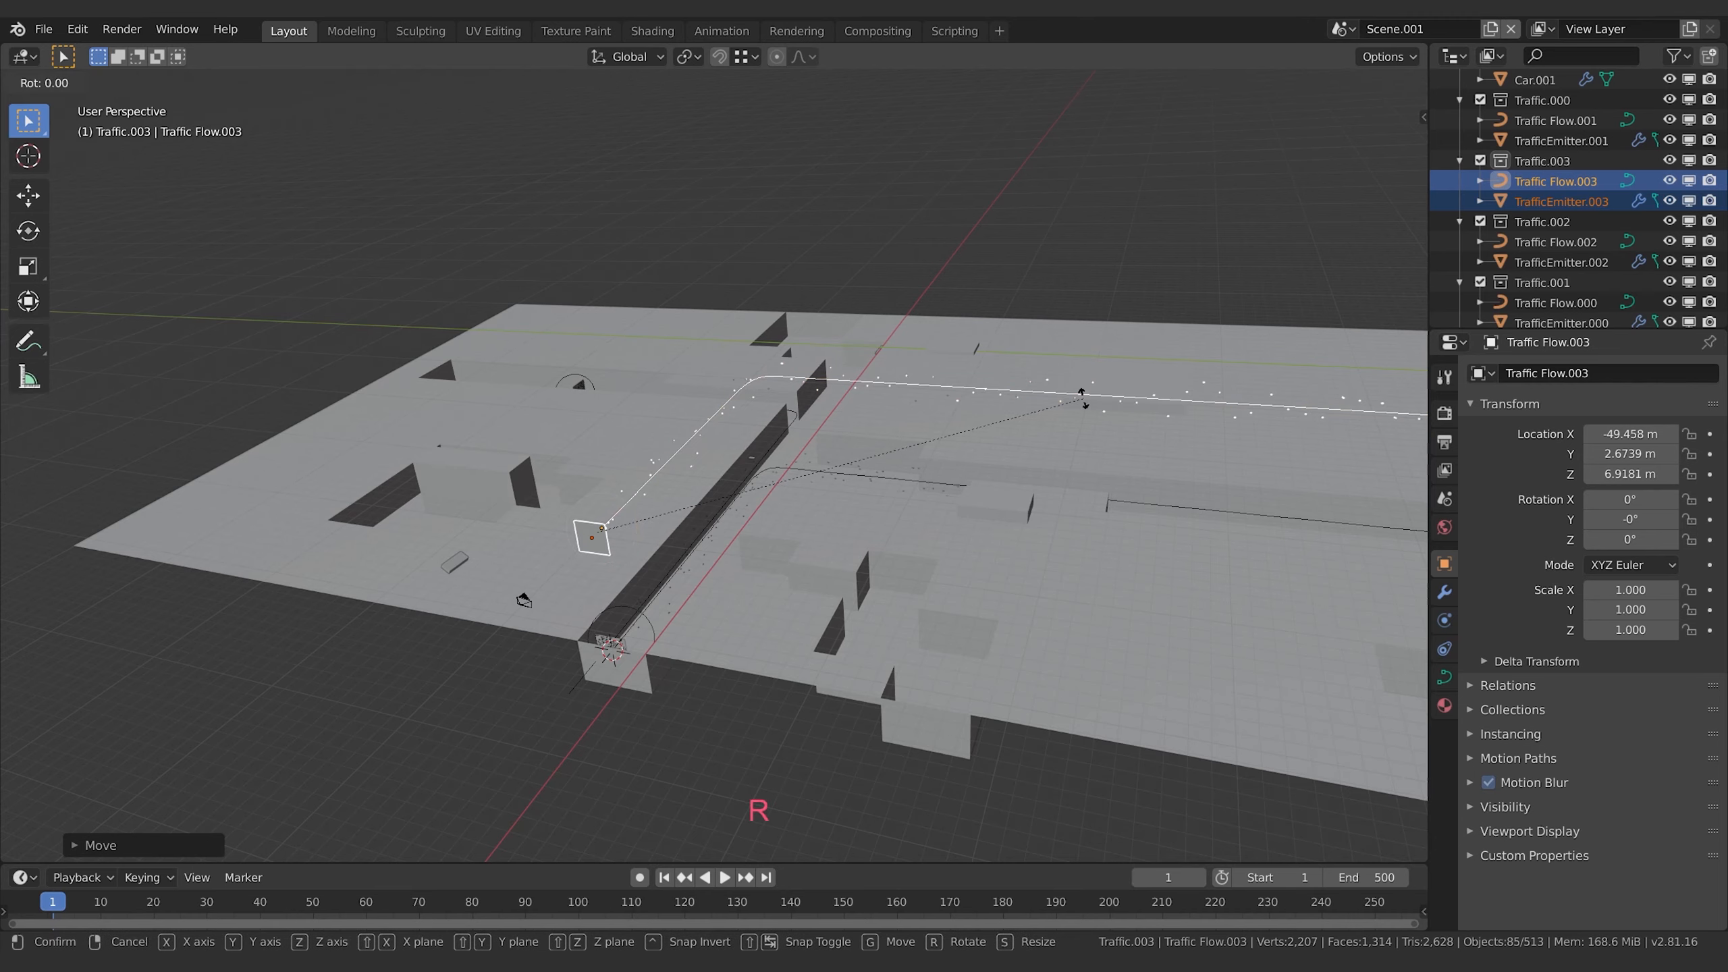
key(z)
key(KP_9)
key(KP_0)
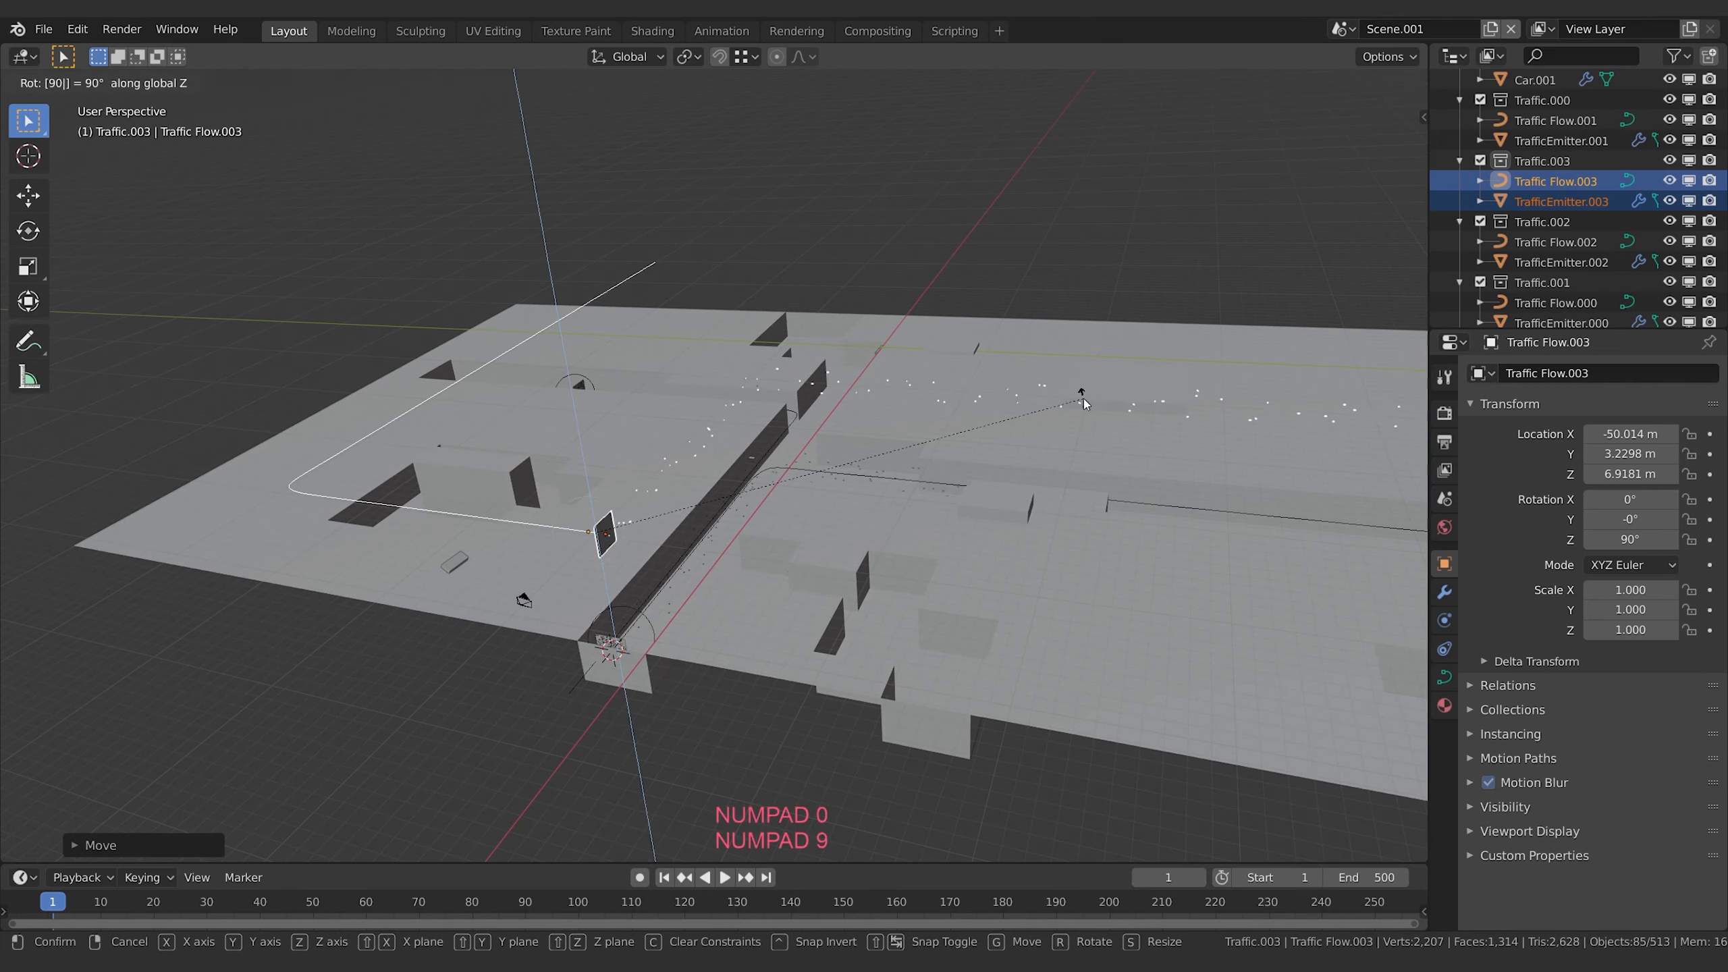
key(Escape)
- Rotate Traffic Flow.003 and its emitter by -90° about the global Z axis
key(r)
key(z)
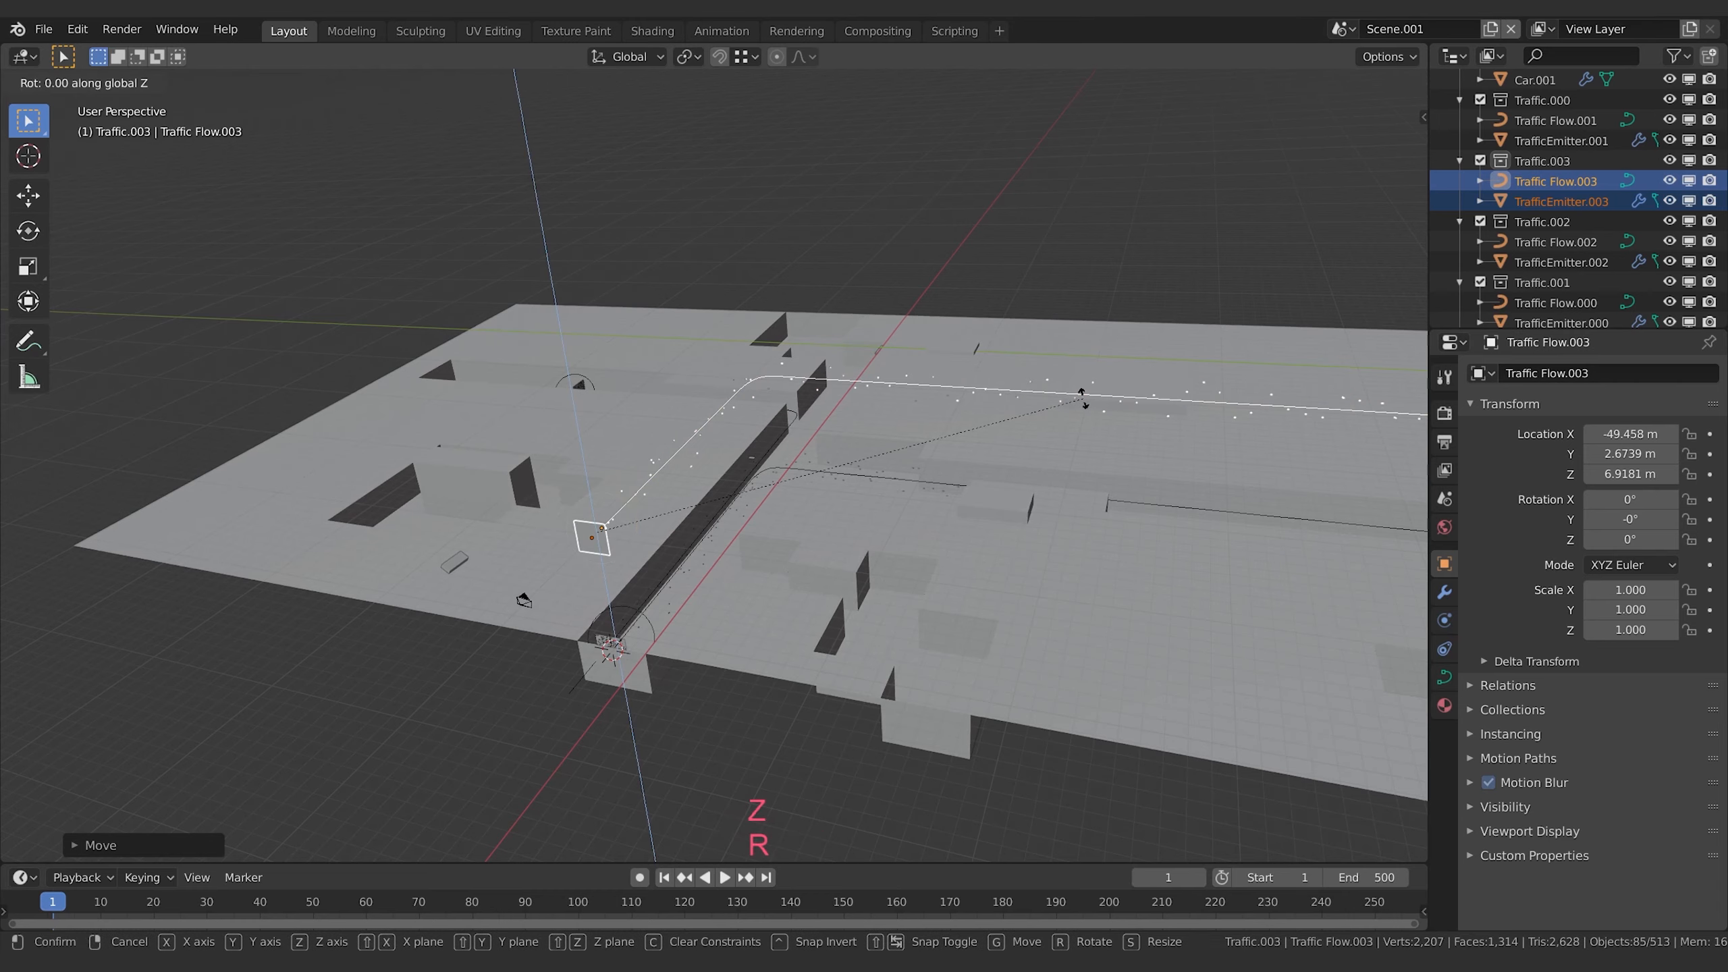
key(KP_Subtract)
key(KP_9)
key(KP_0)
key(Return)
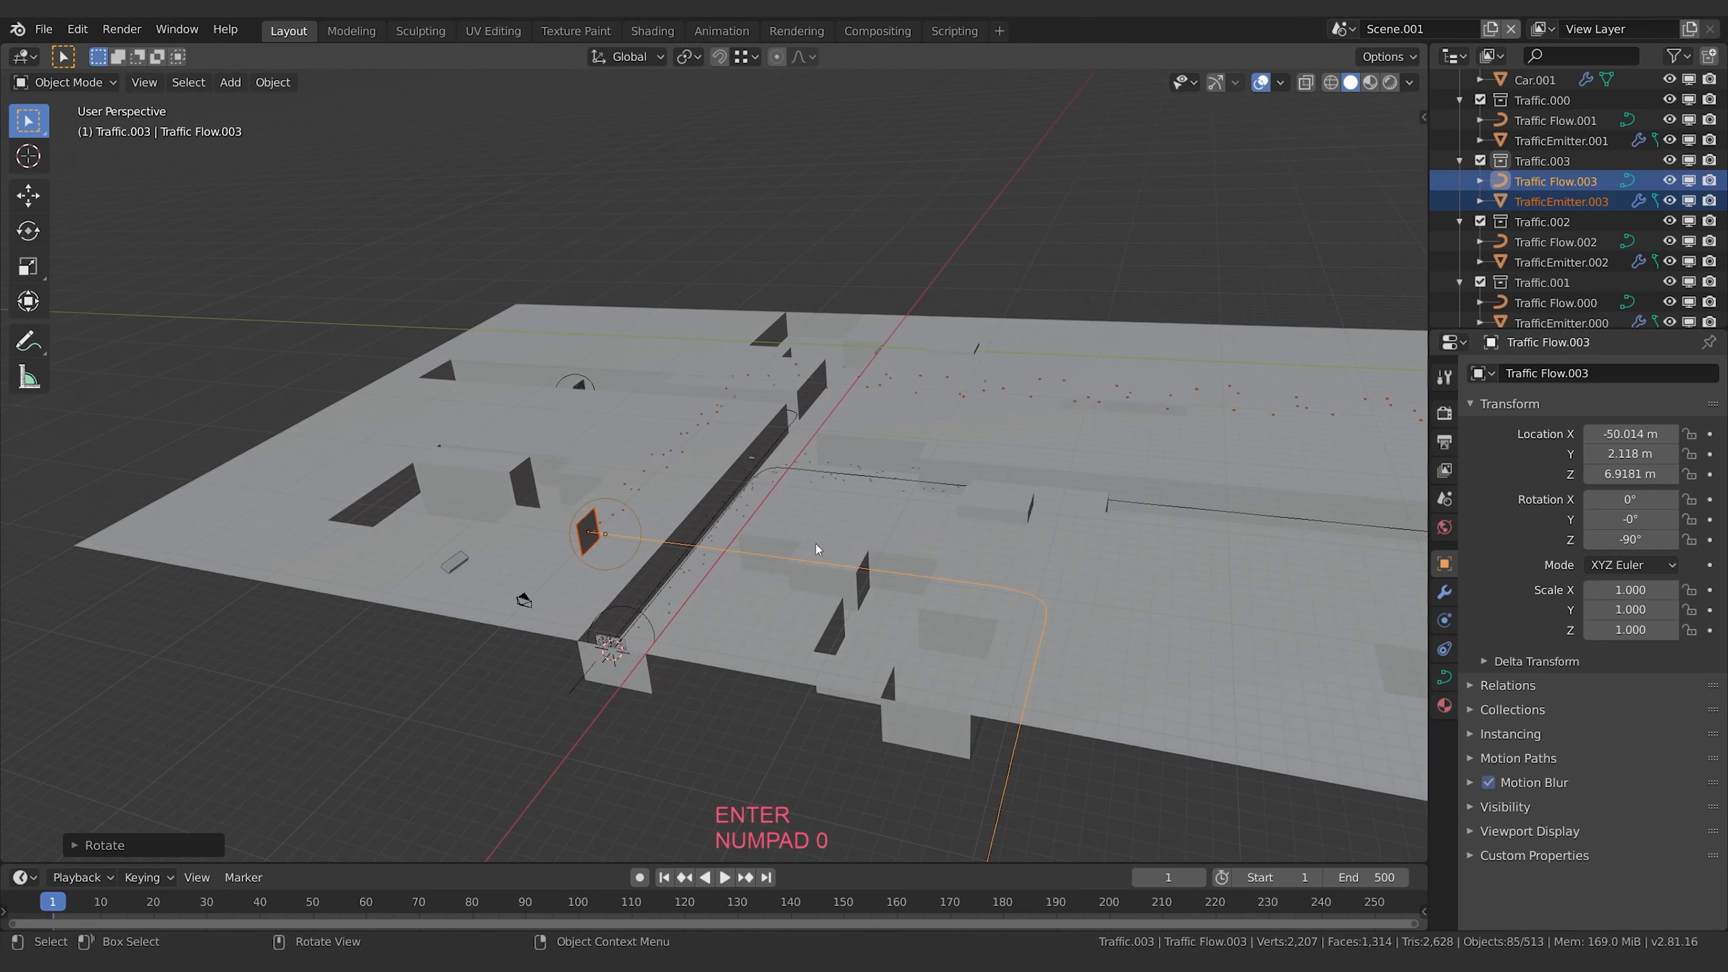
- Move the rotated curve and emitter along X to about -39.3 m and along Y to about 26.1 m
key(g)
key(x)
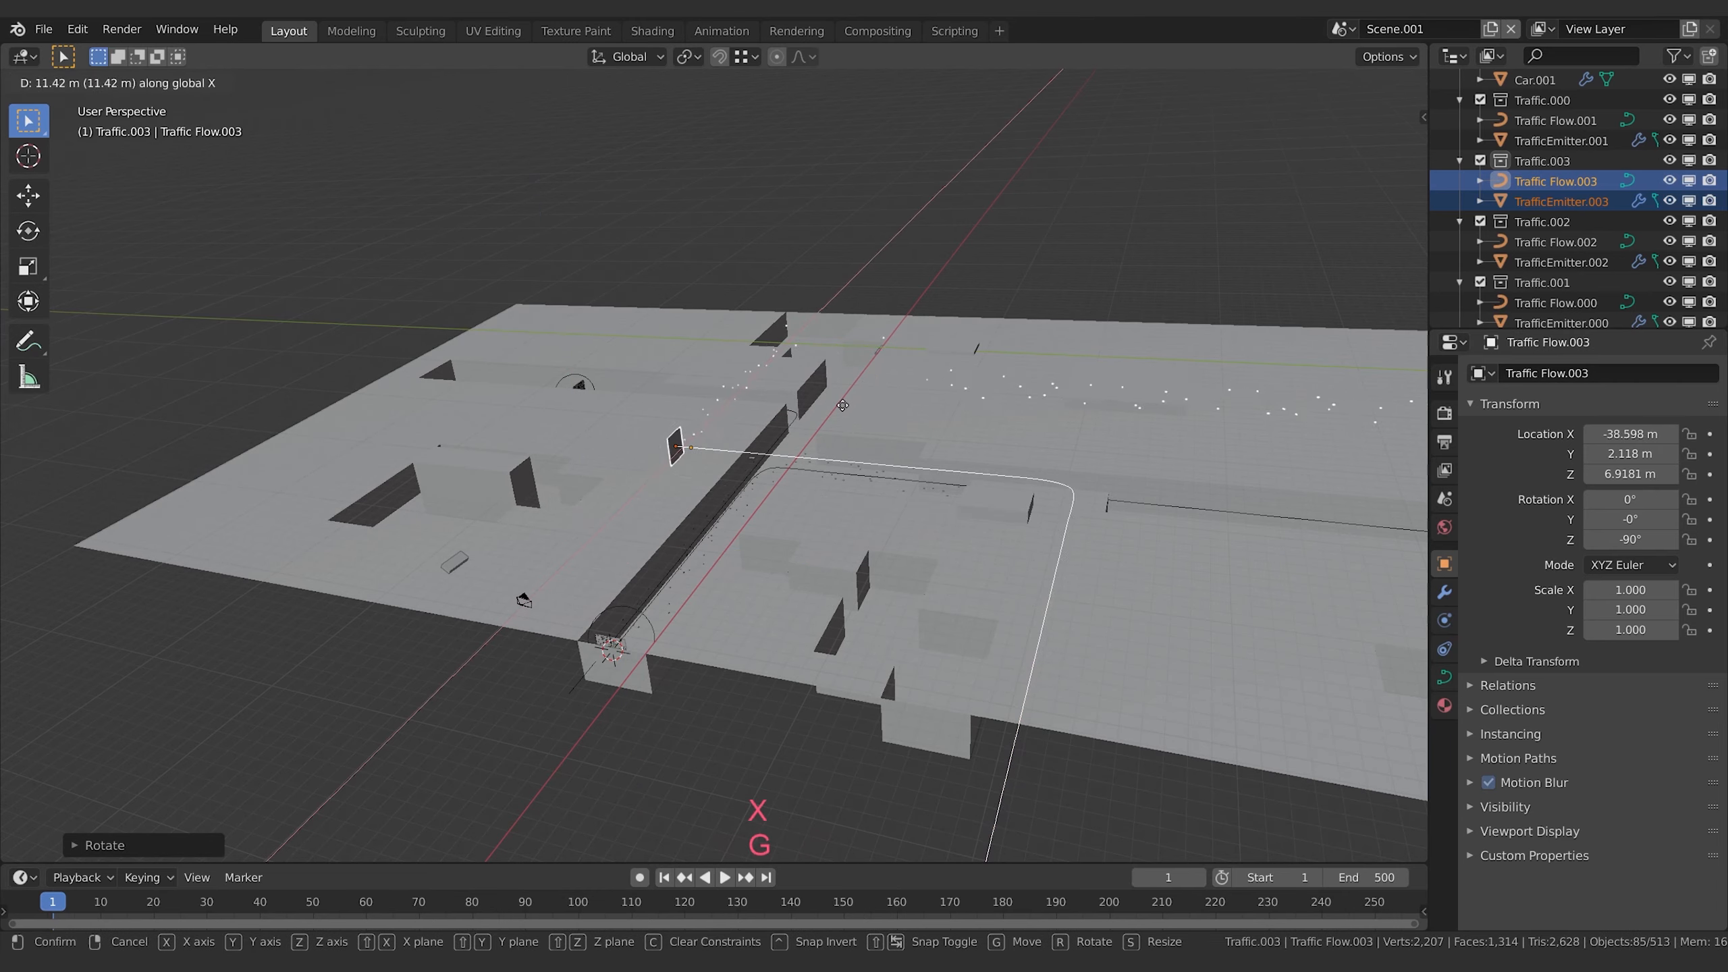
click(1034, 538)
key(g)
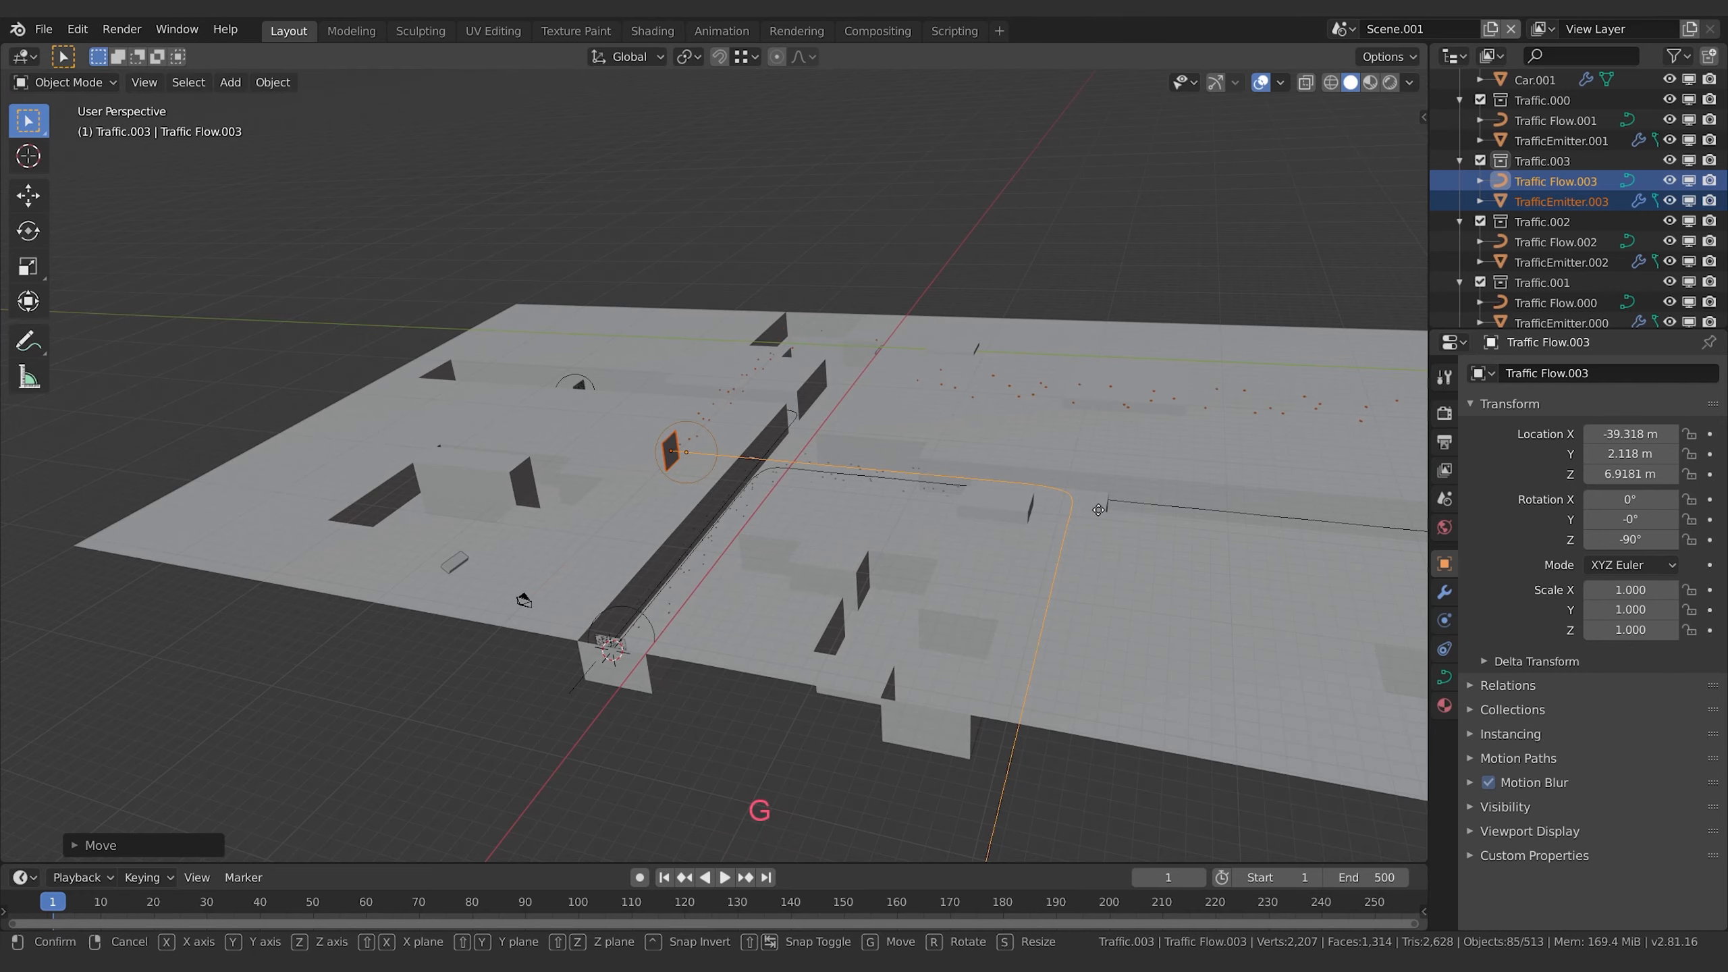
key(y)
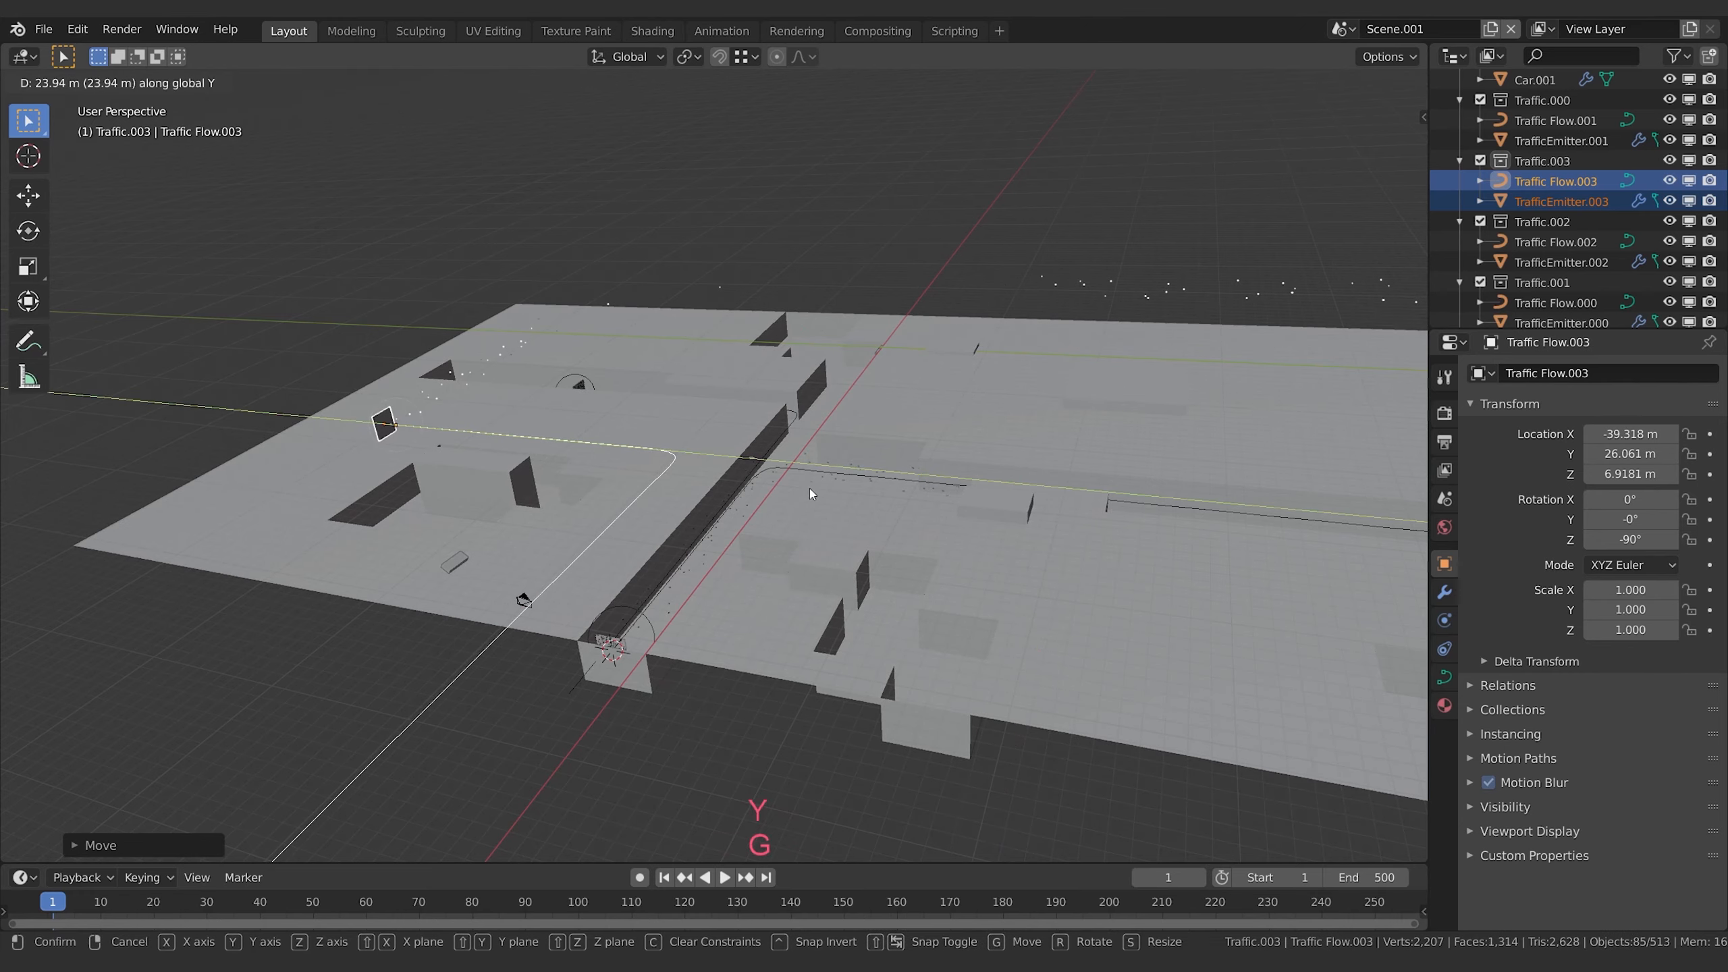
click(810, 489)
- In camera view, refine the Y position of the curve and emitter to about 26.6 m, just outside the frame
key(KP_0)
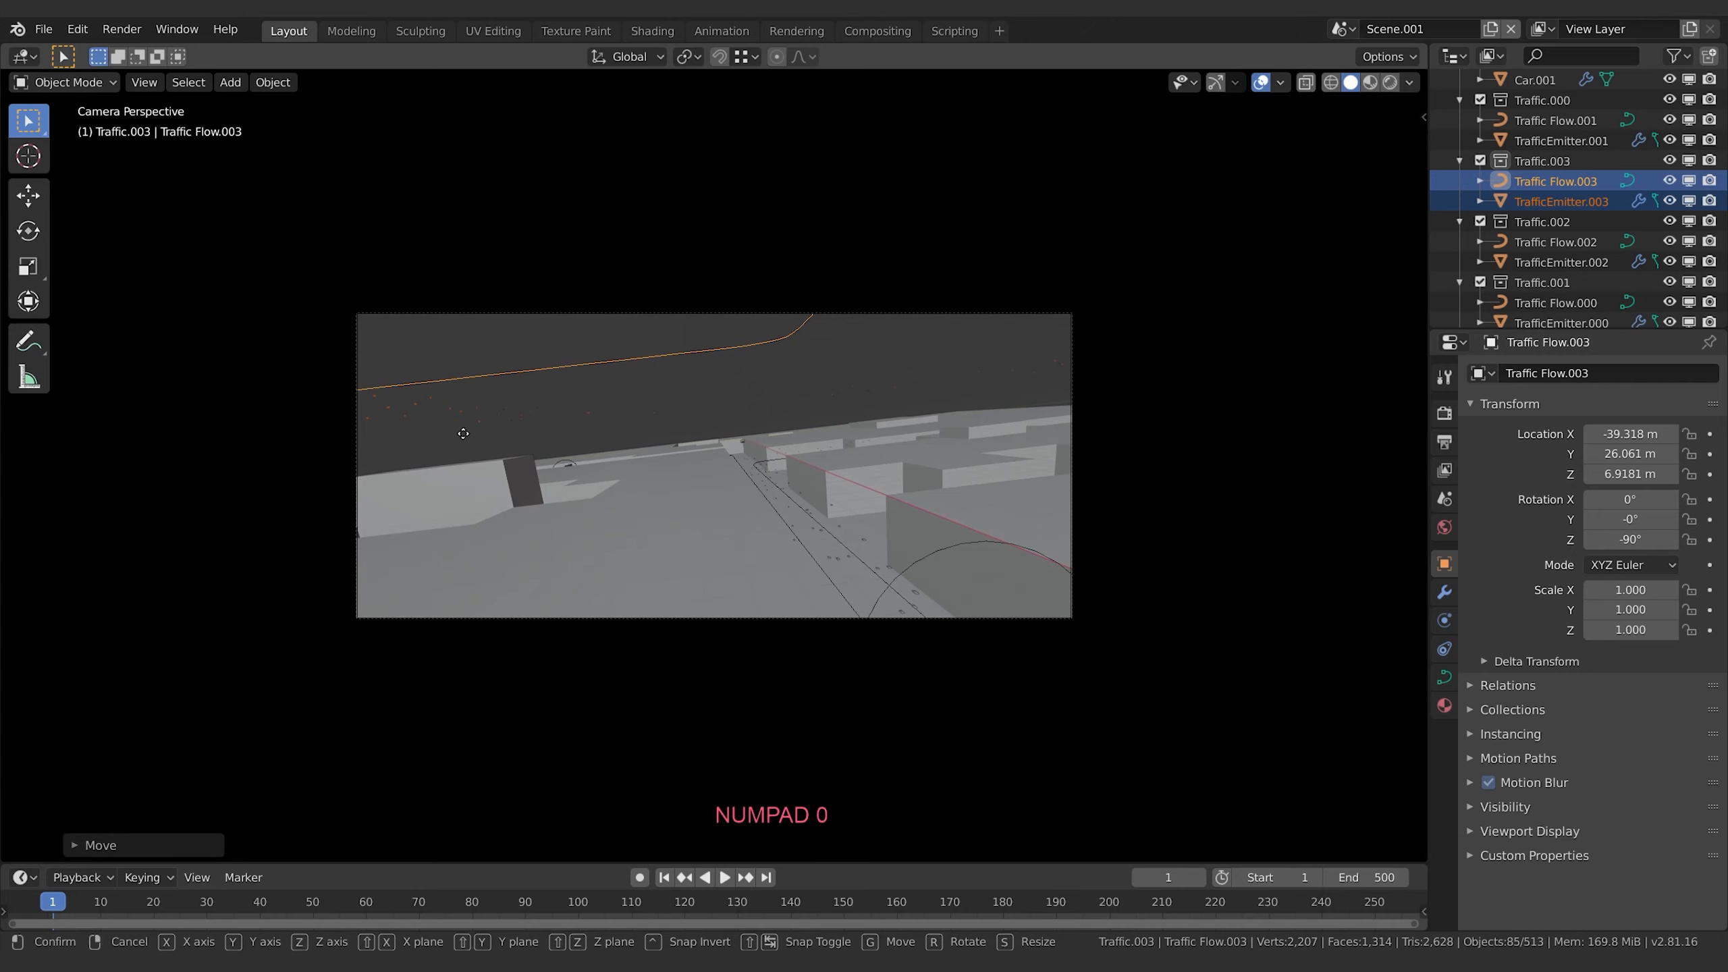
key(g)
key(y)
click(662, 879)
click(663, 878)
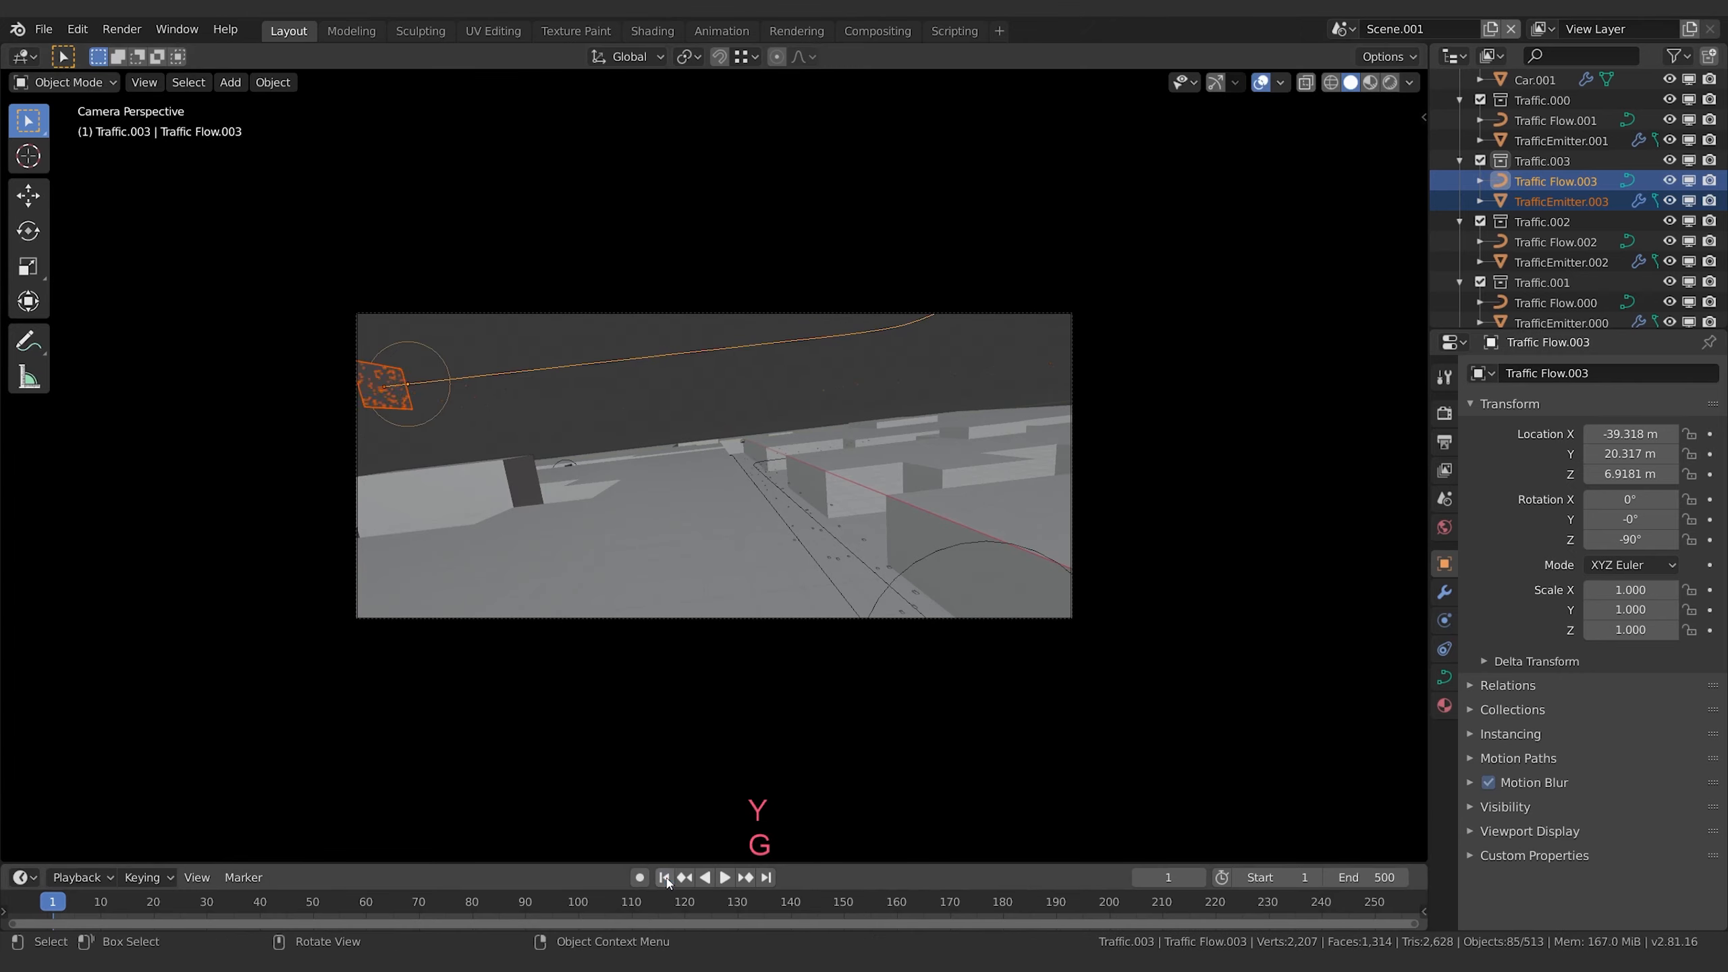
key(g)
key(y)
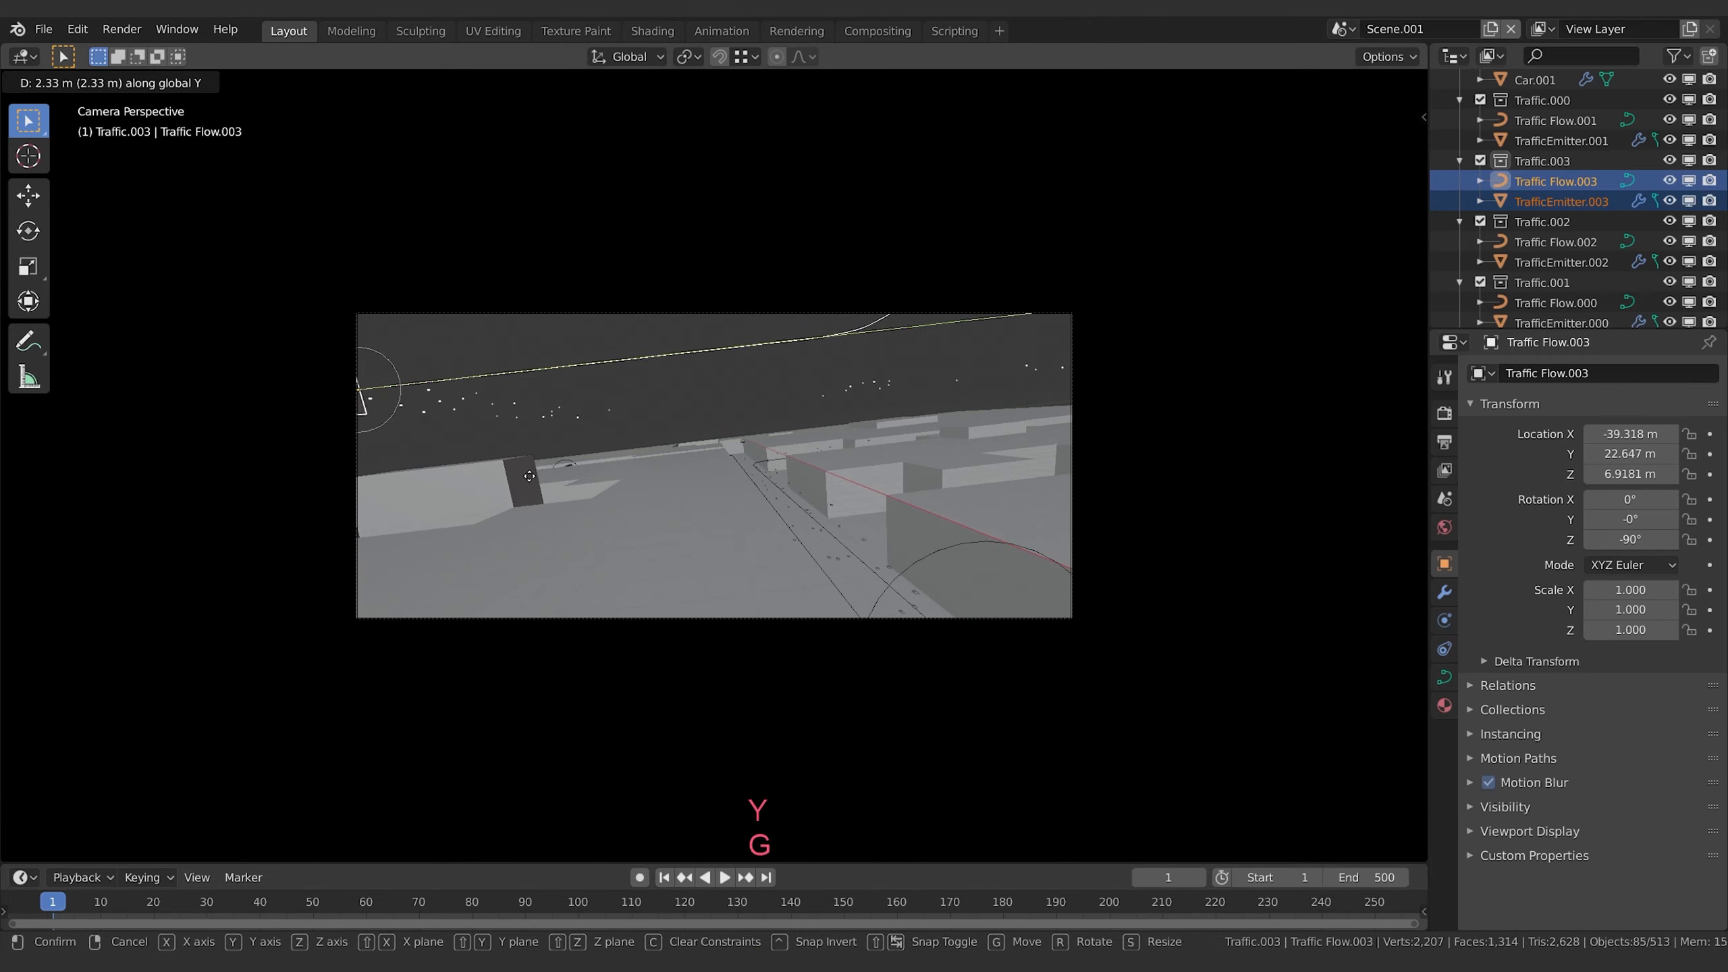
click(877, 599)
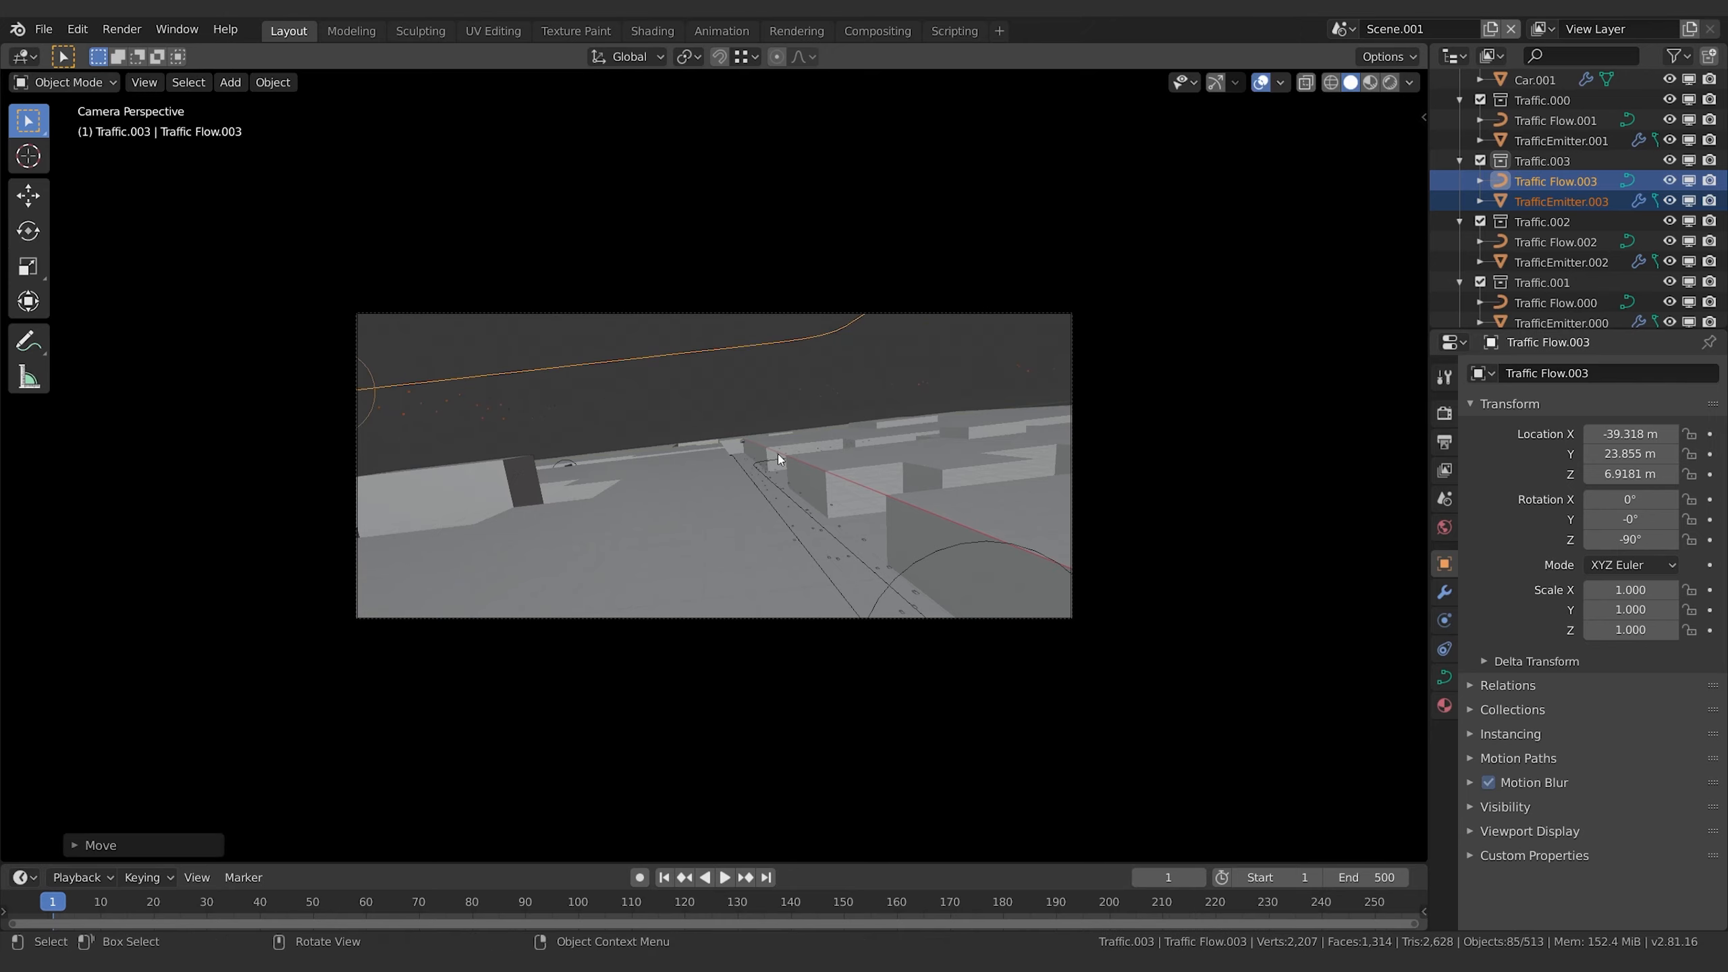
key(g)
key(y)
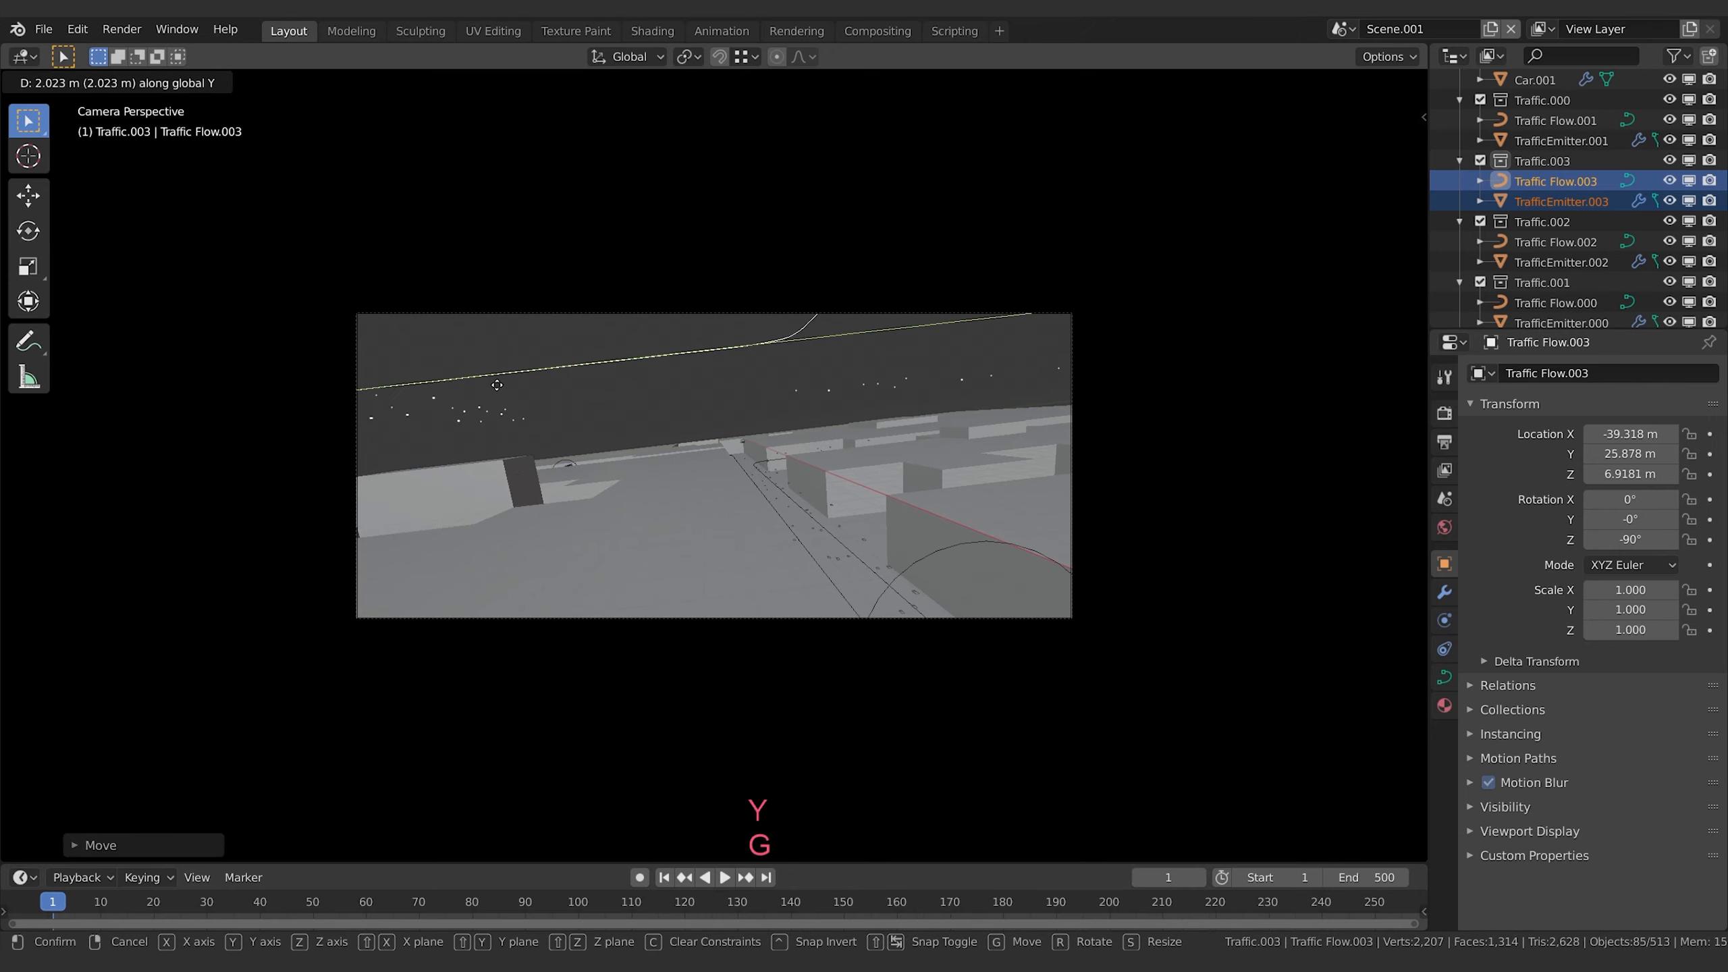
click(731, 350)
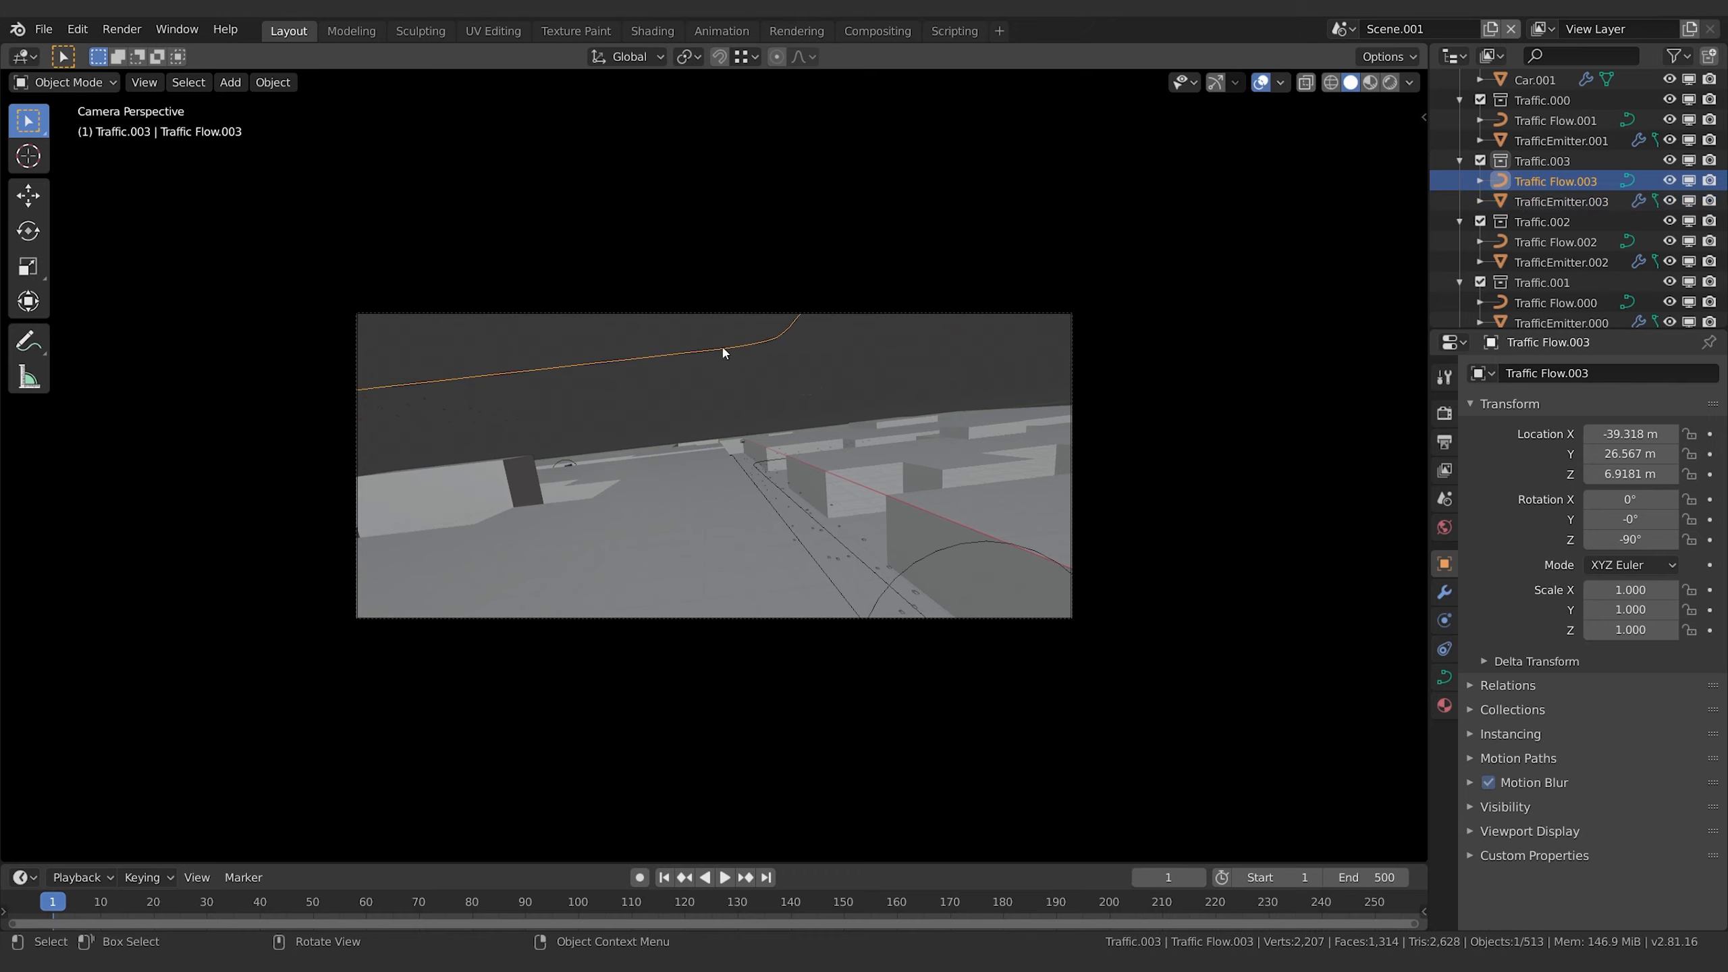
- Reselect the curve with its emitter and lower both about 2.2 m along Z, to a height of about 4.7 m
key(shift)
key(shift)
key(g)
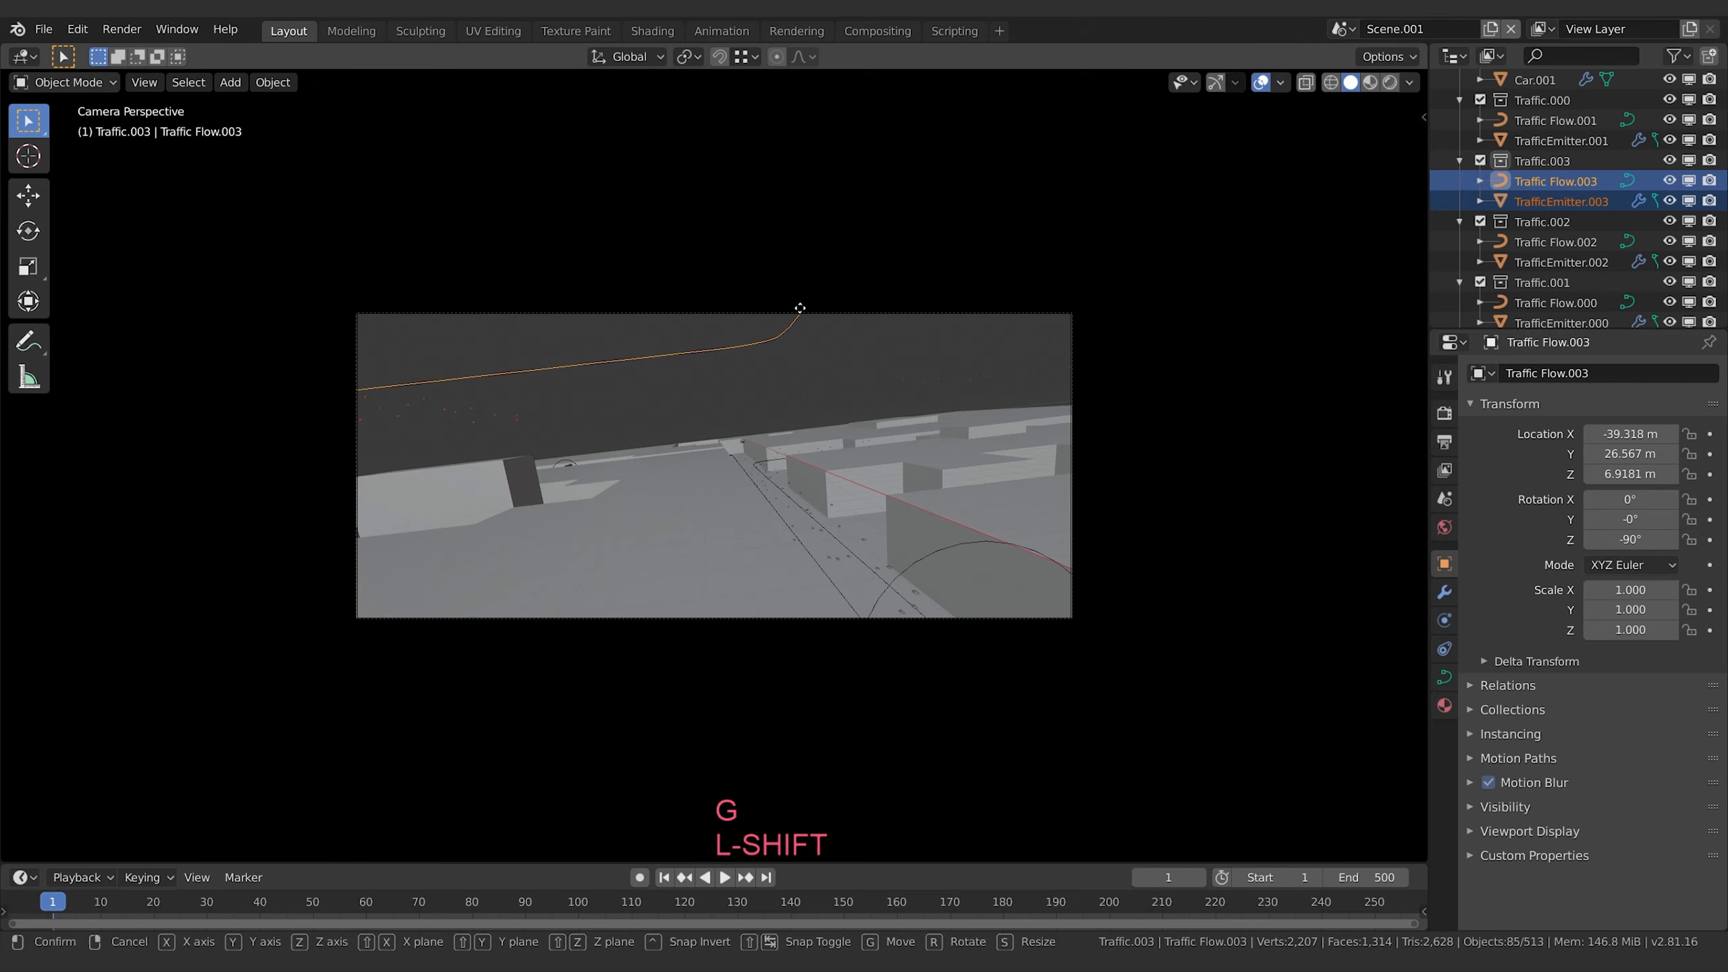
key(z)
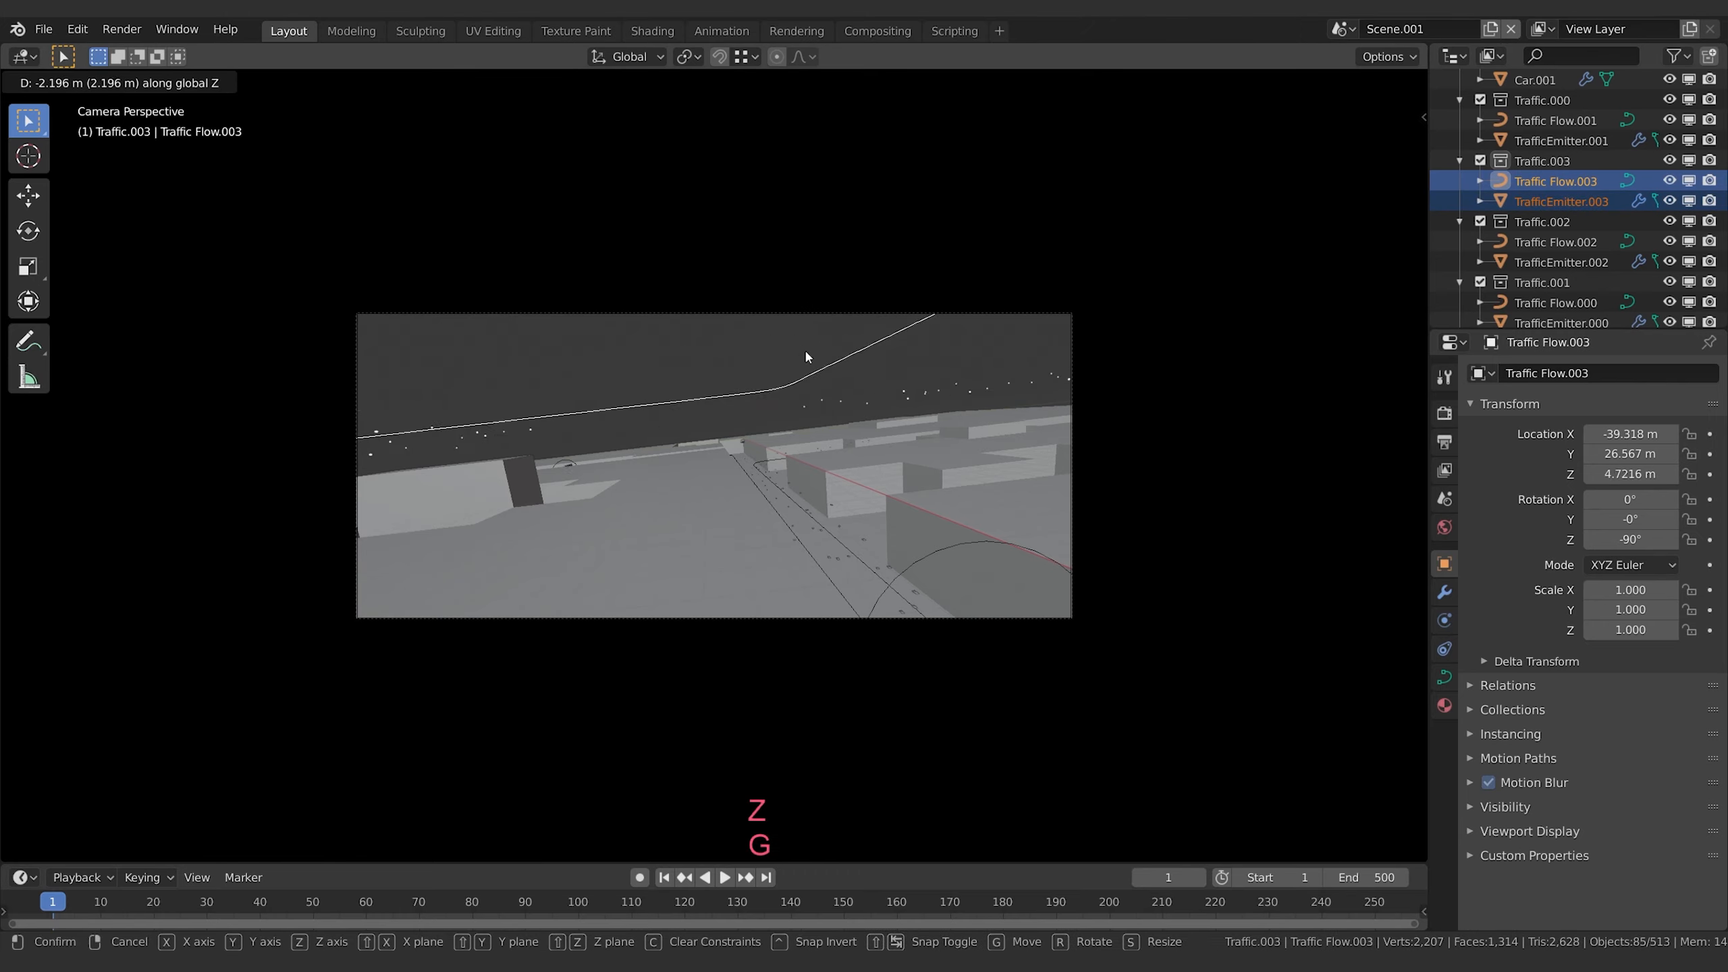
click(805, 348)
- Edit Traffic Flow.003 outside camera view and move its far end point about 60 m along X, then across the city along negative Y
key(KP_0)
scroll(772, 575, down, 4)
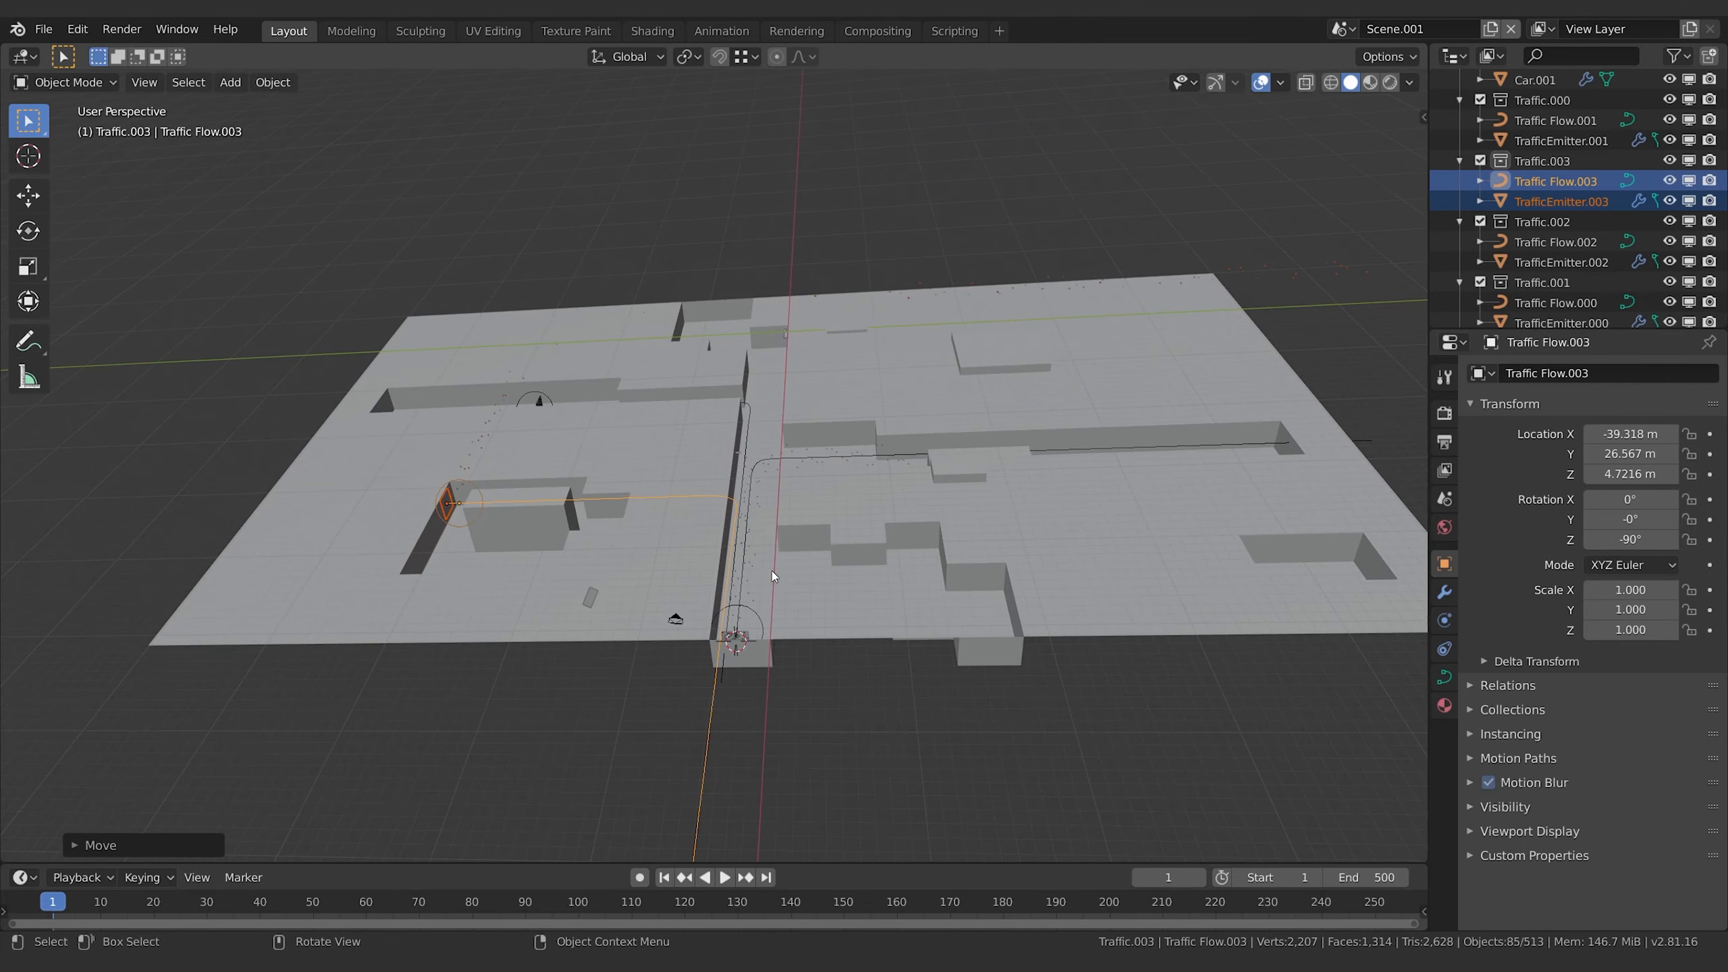
click(705, 776)
key(Tab)
middle_drag(922, 736, 457, 702)
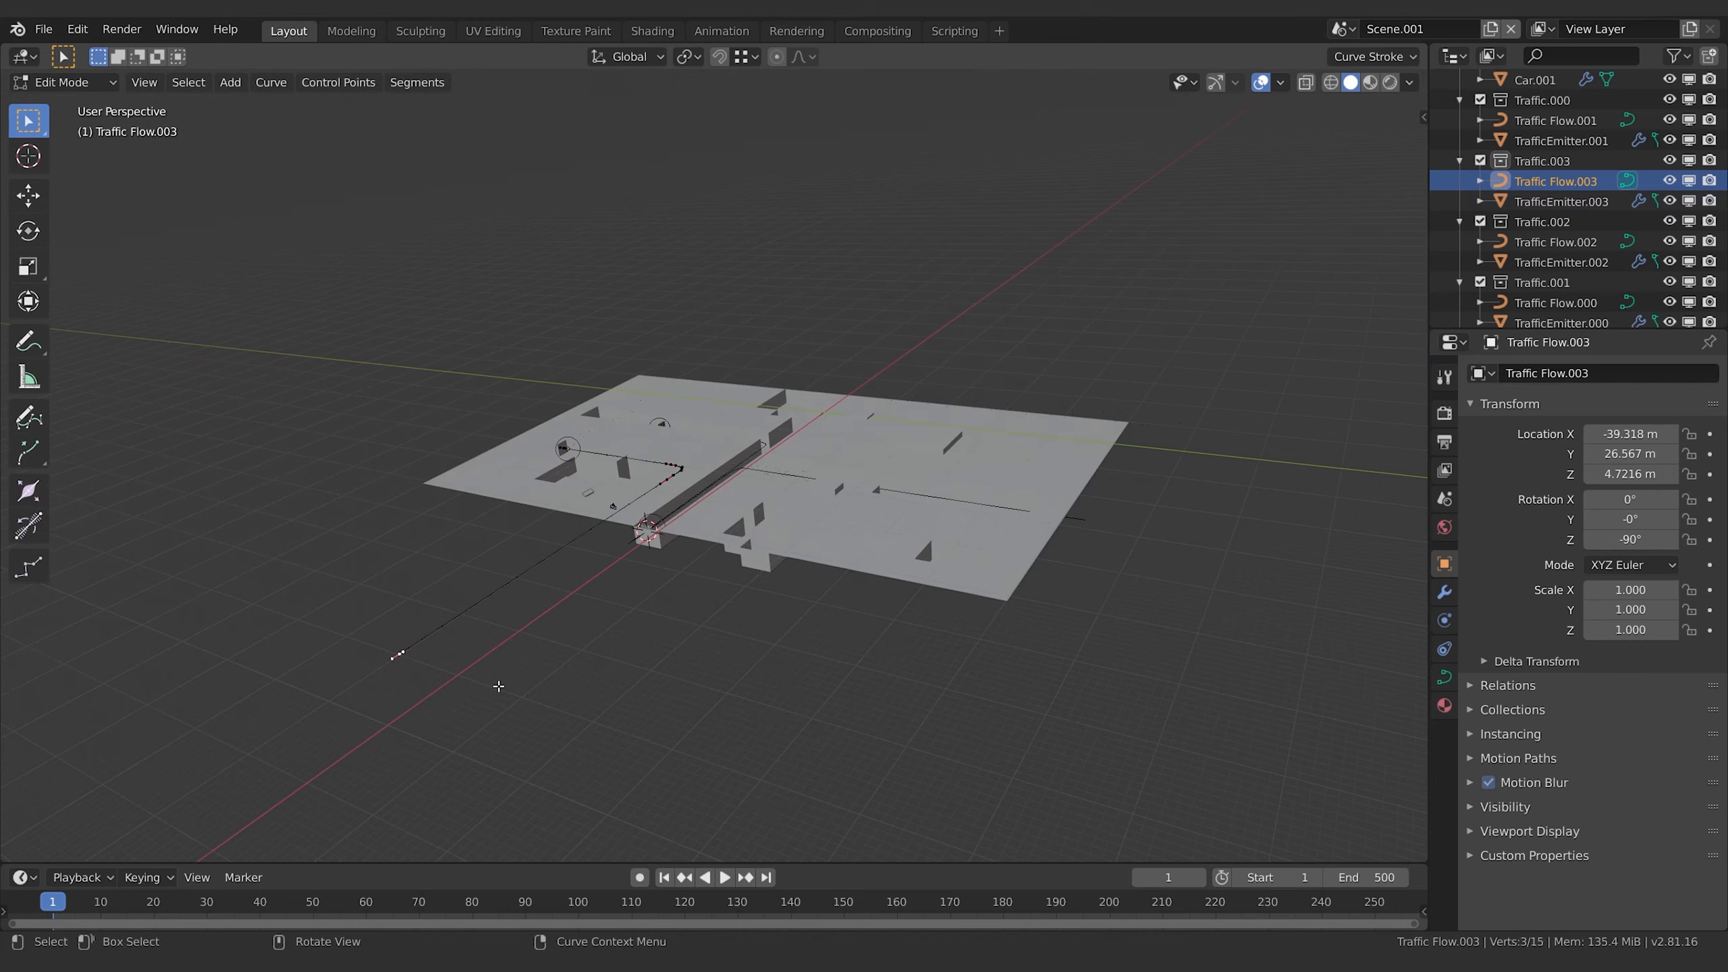
key(g)
key(x)
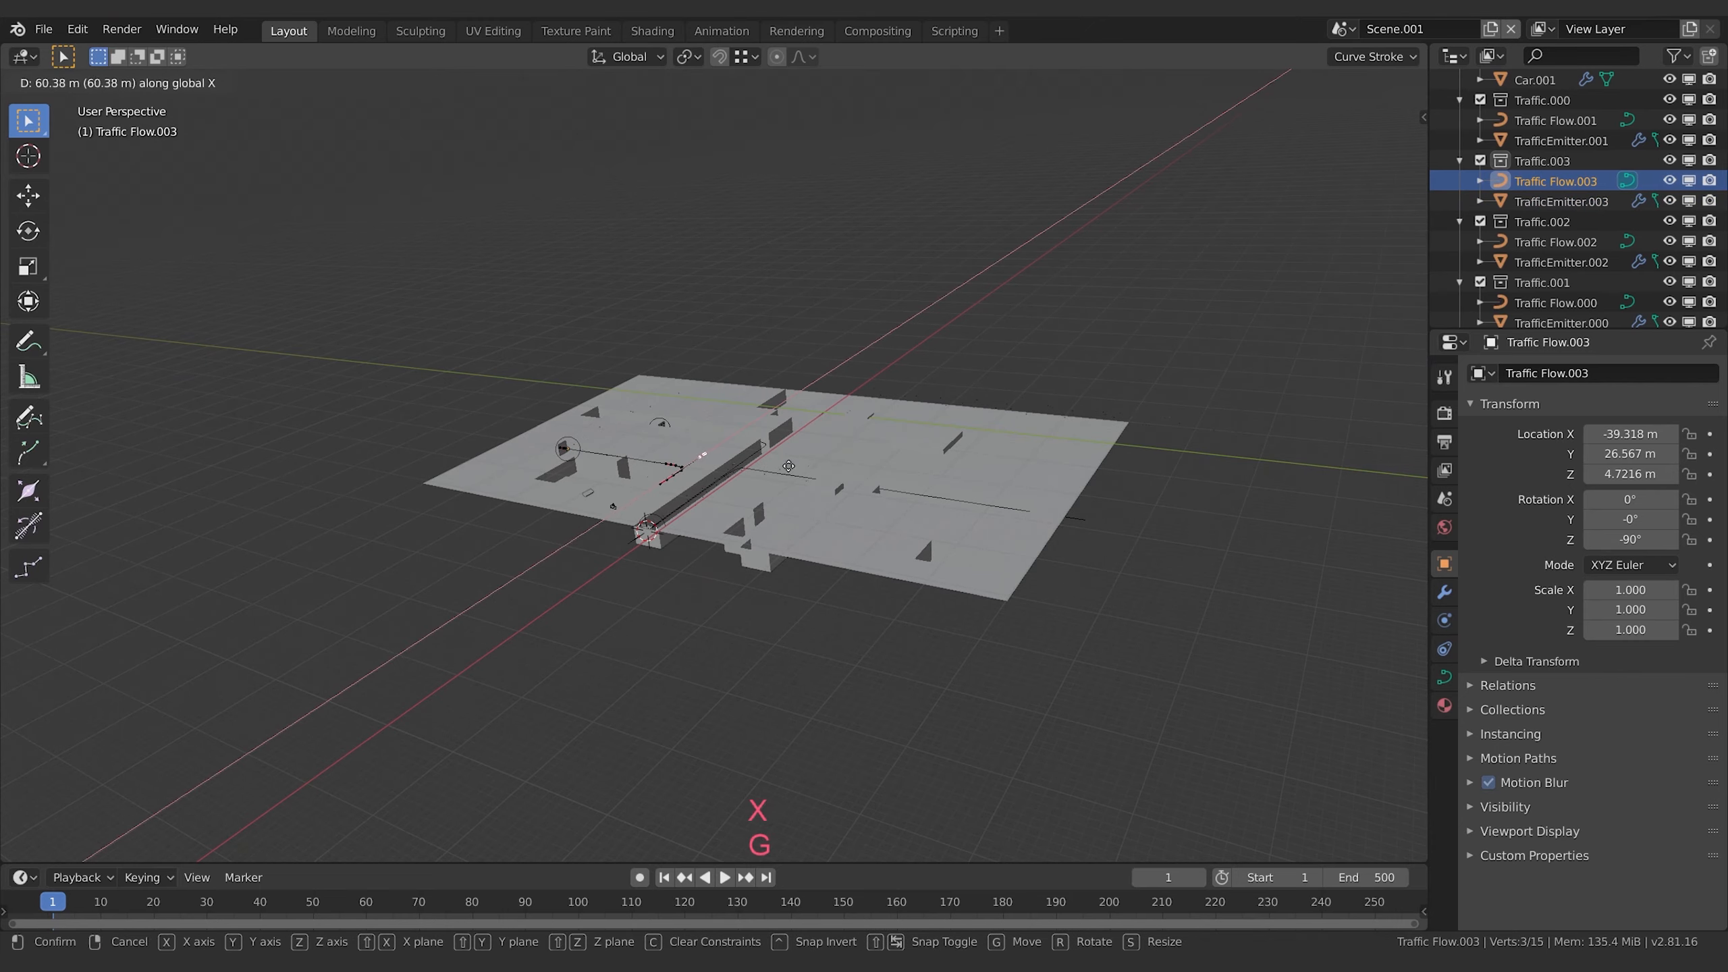
click(788, 465)
key(g)
key(y)
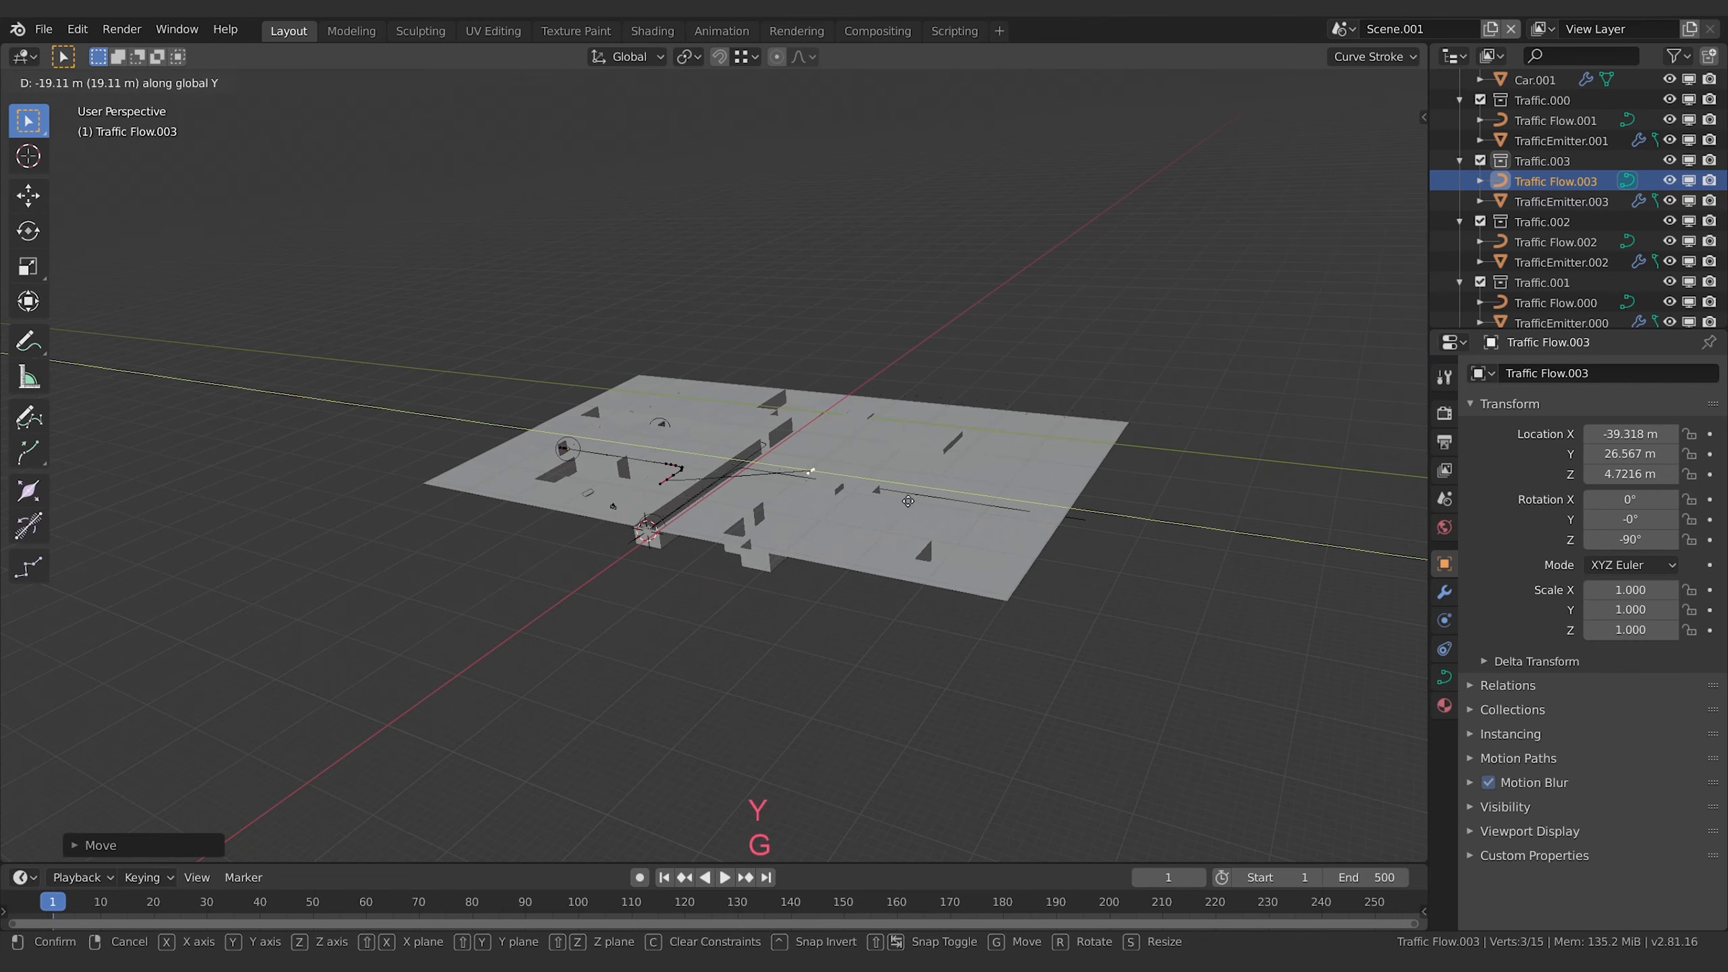
click(1075, 557)
- Delete the three intermediate control points around the bend of Traffic Flow.003 to make a straight path across the city
scroll(580, 487, up, 3)
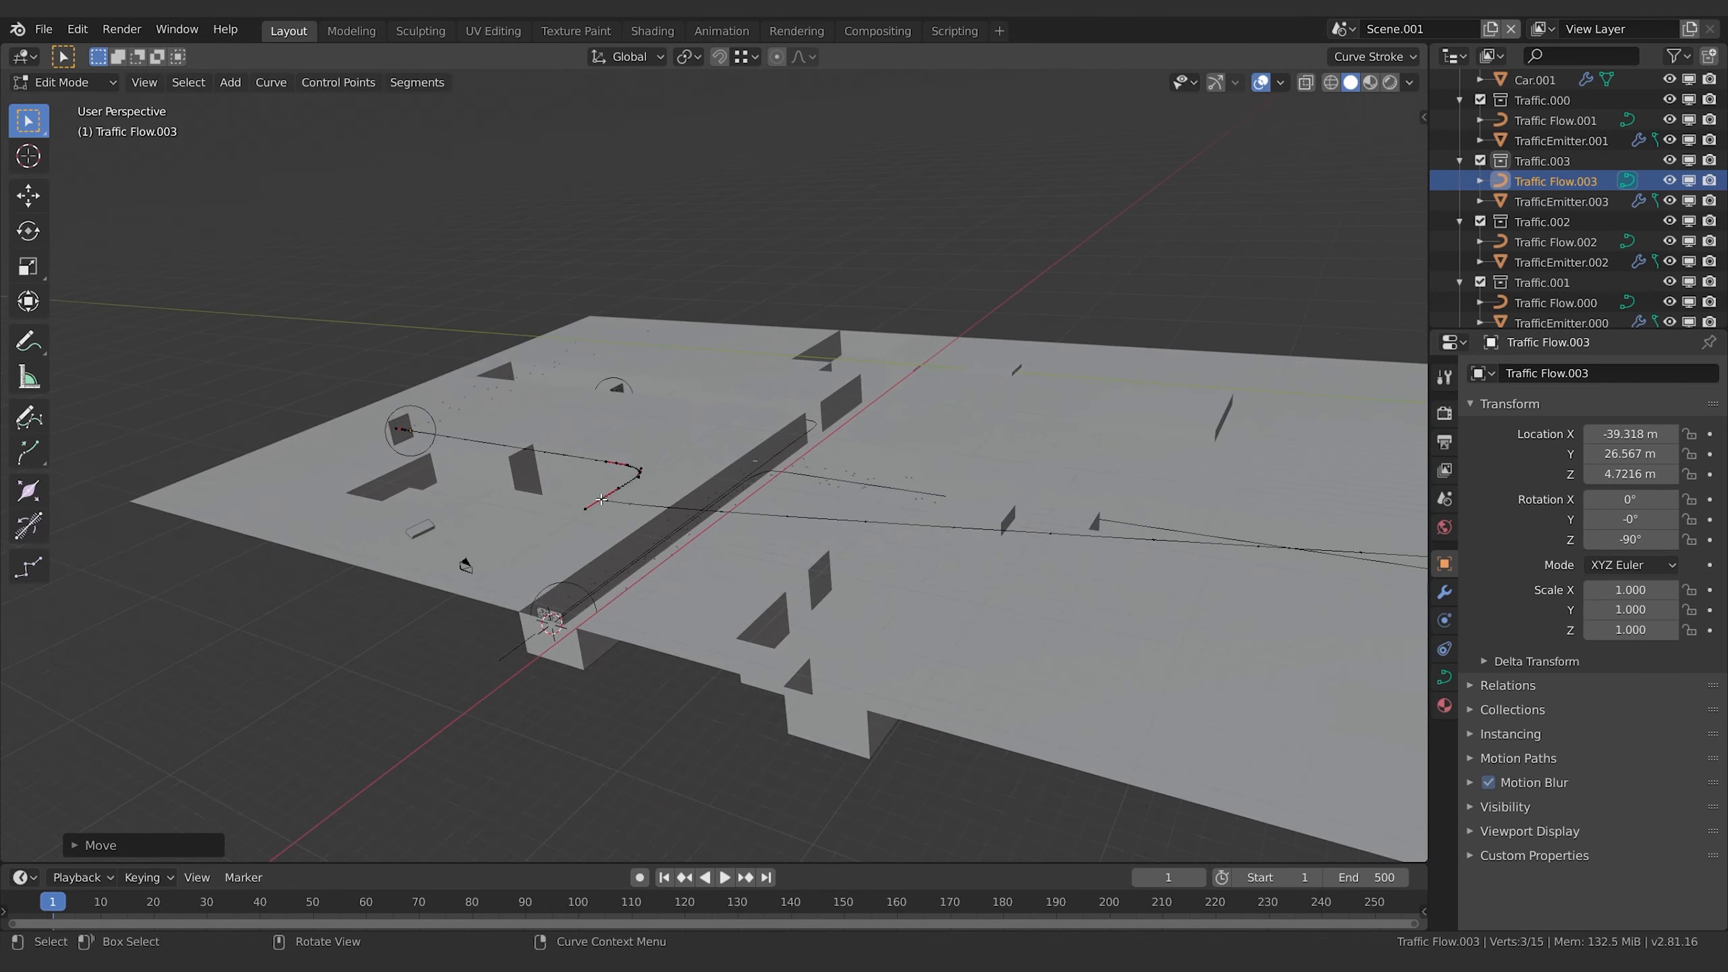
key(x)
click(605, 495)
key(x)
click(638, 472)
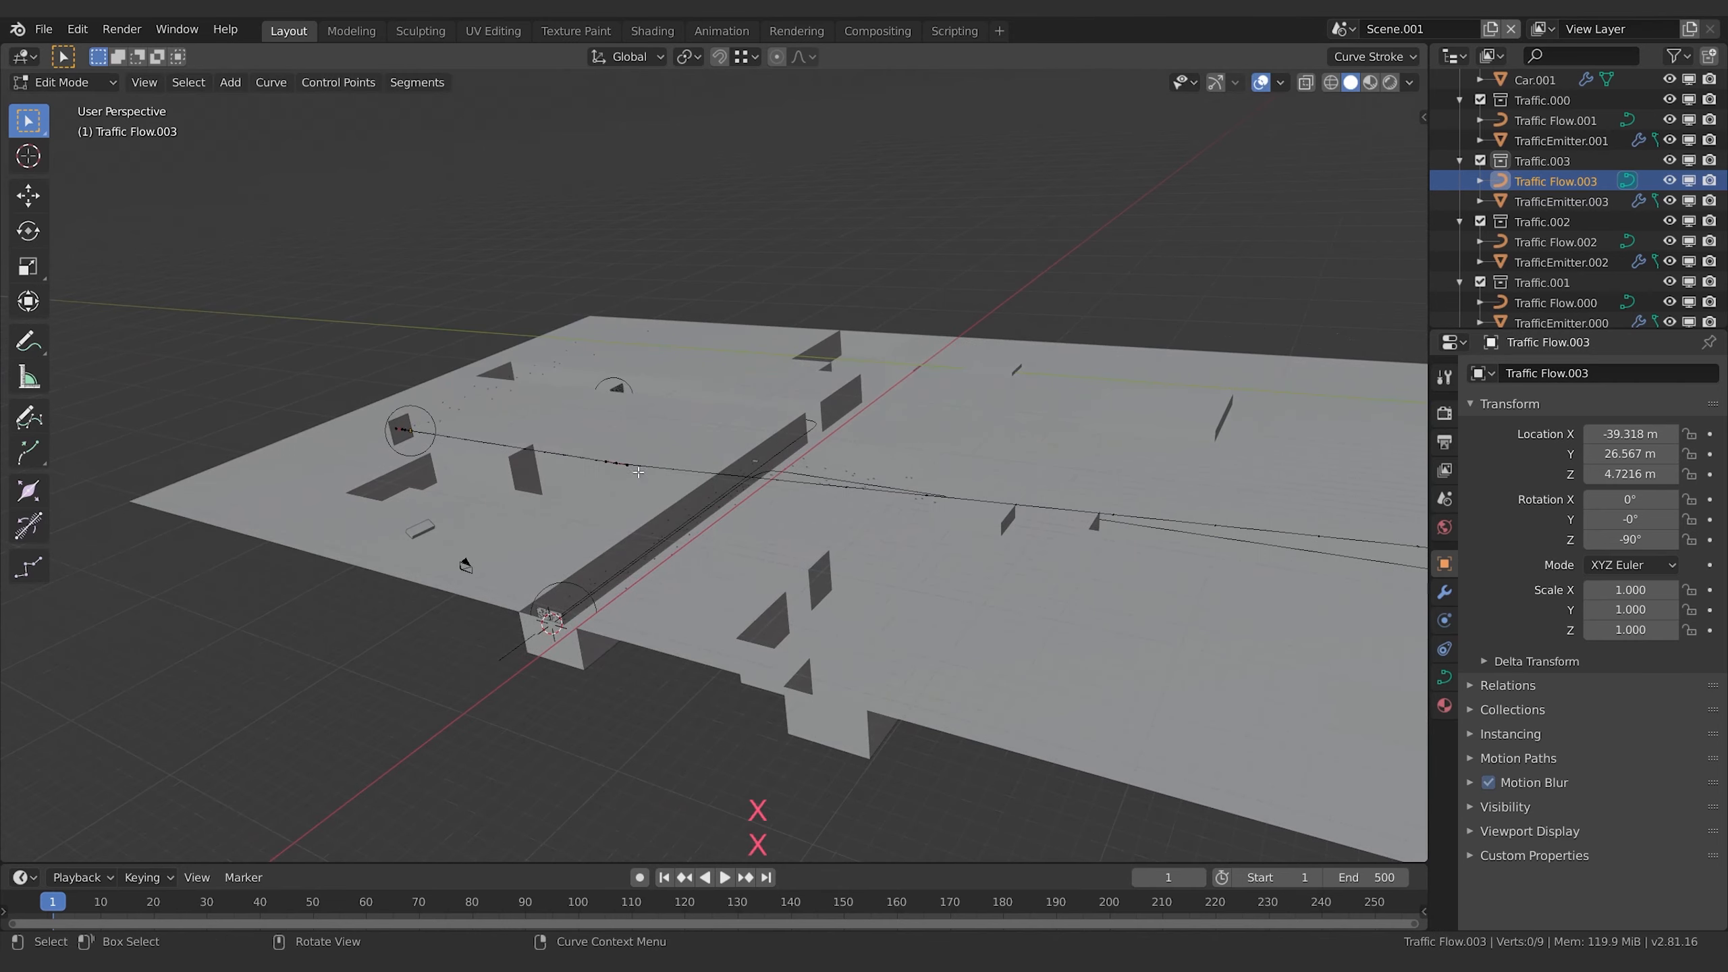
click(617, 463)
middle_drag(666, 534, 720, 498)
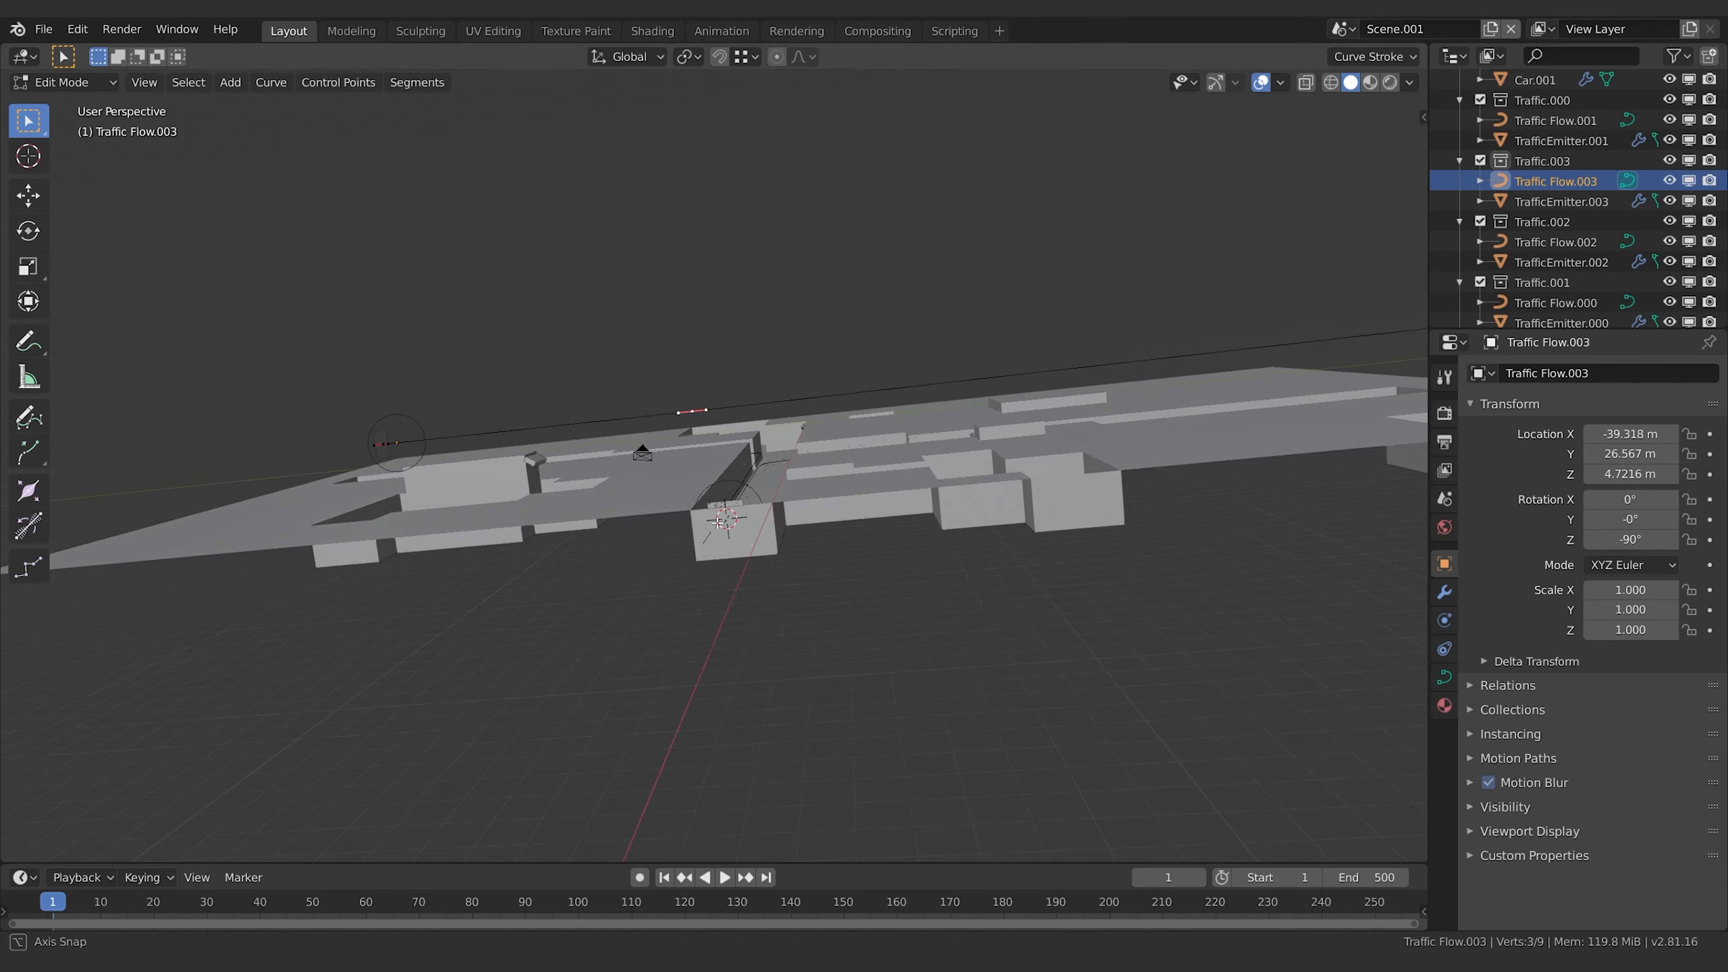
key(x)
click(742, 467)
- Lower the far end control point of Traffic Flow.003 by about 1.2 m along Z
scroll(962, 488, down, 3)
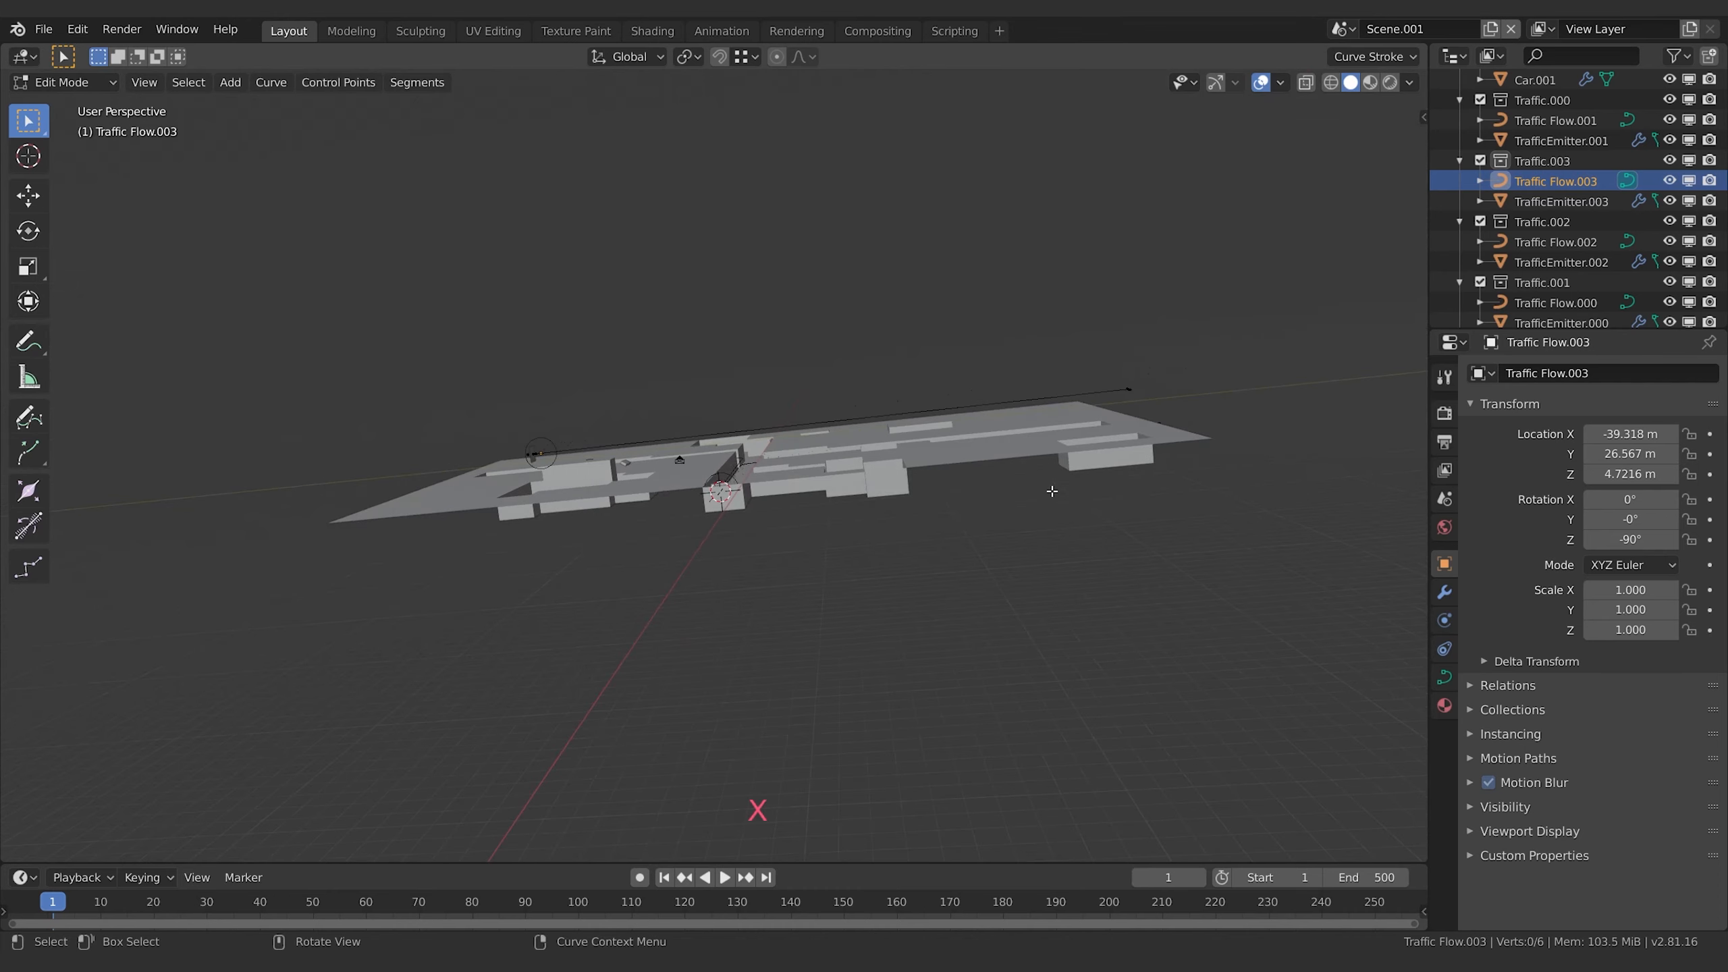
click(1129, 388)
key(g)
key(z)
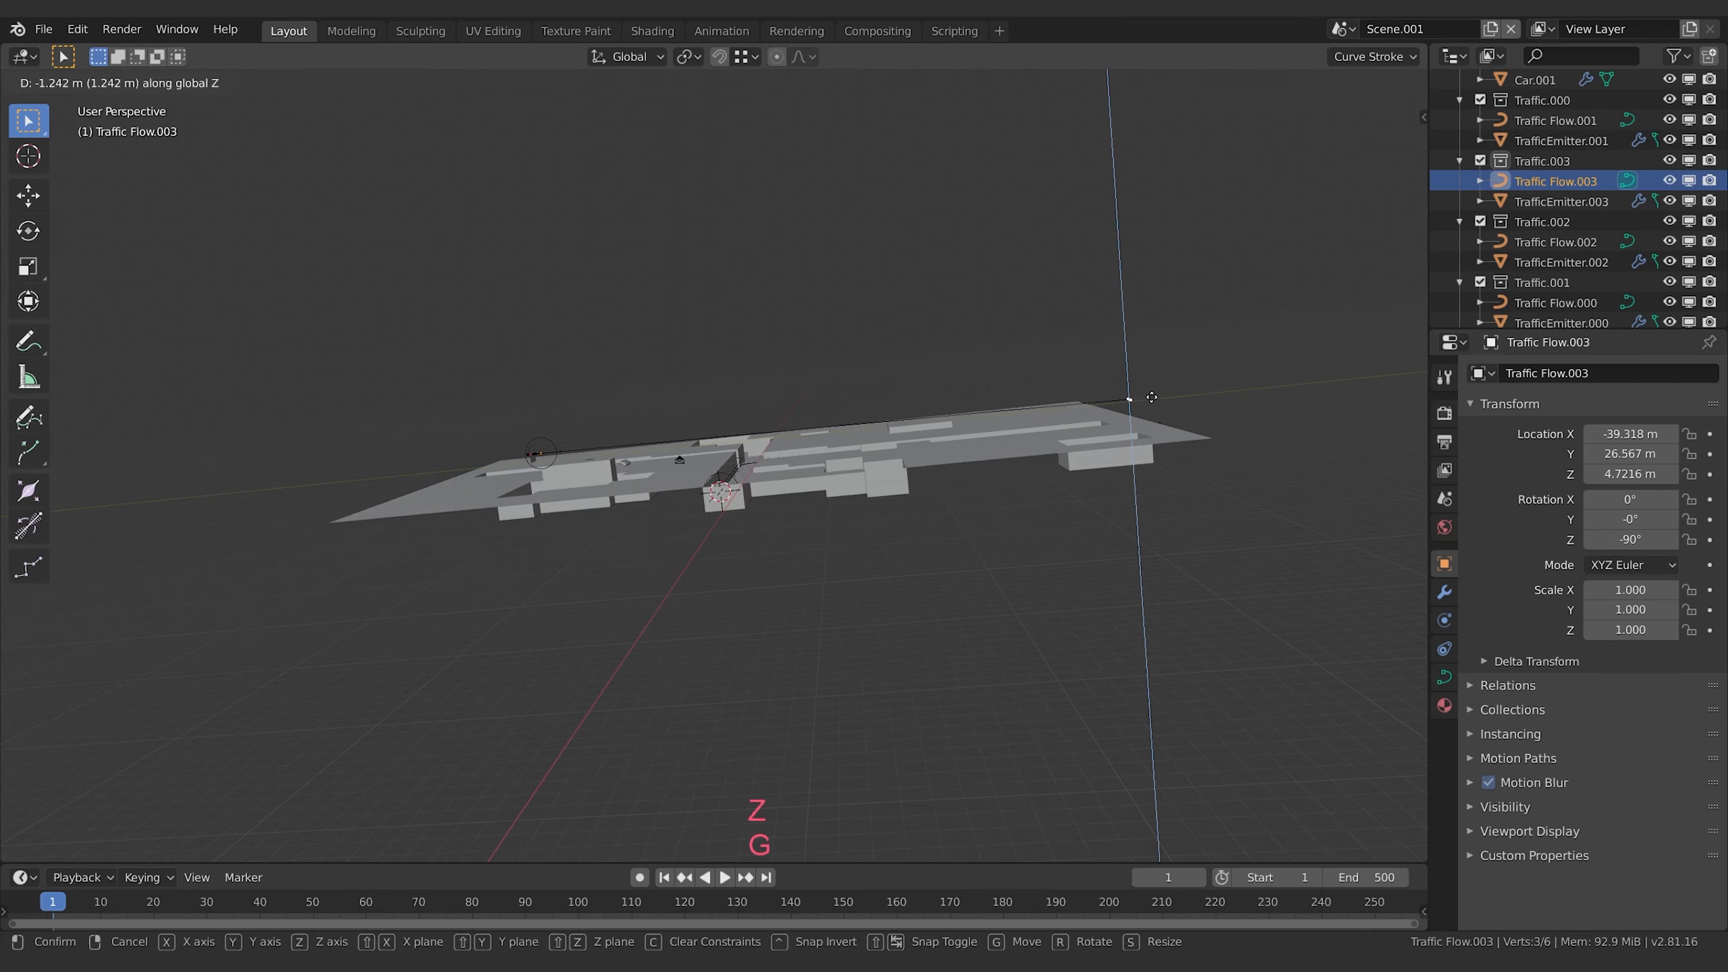
click(1154, 396)
- In camera view, raise the curve's far end point slightly more than 1.2 m along Z and return to the first frame
key(KP_2)
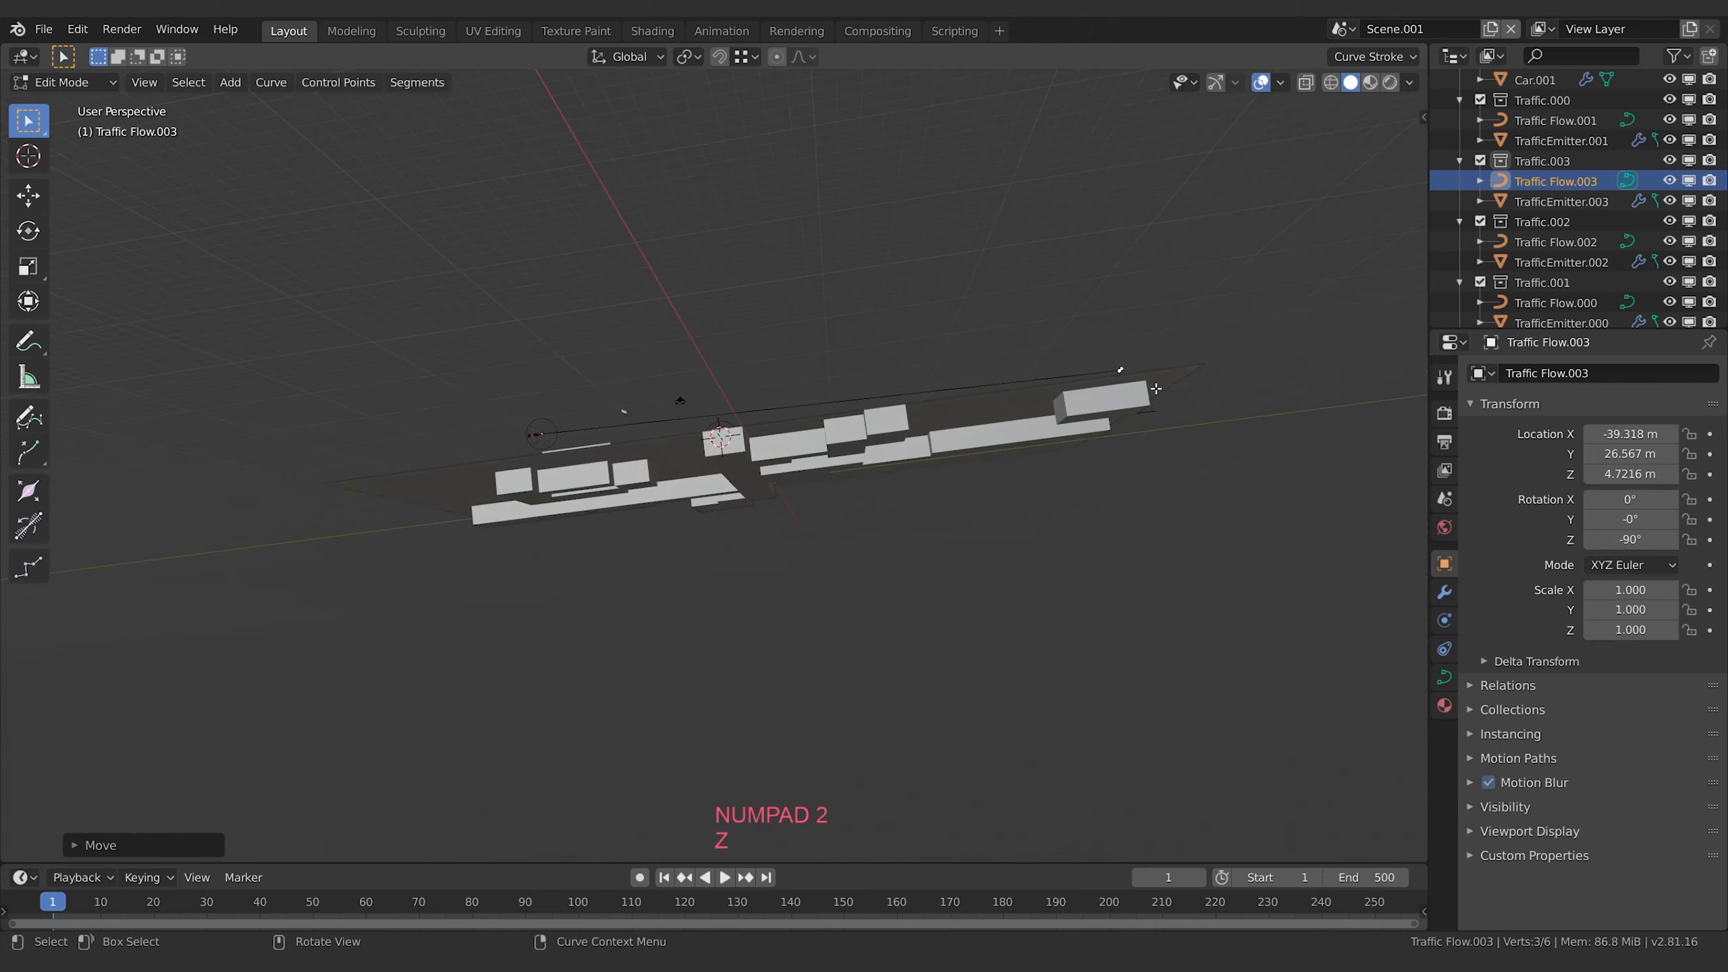
key(KP_2)
key(KP_0)
key(g)
key(z)
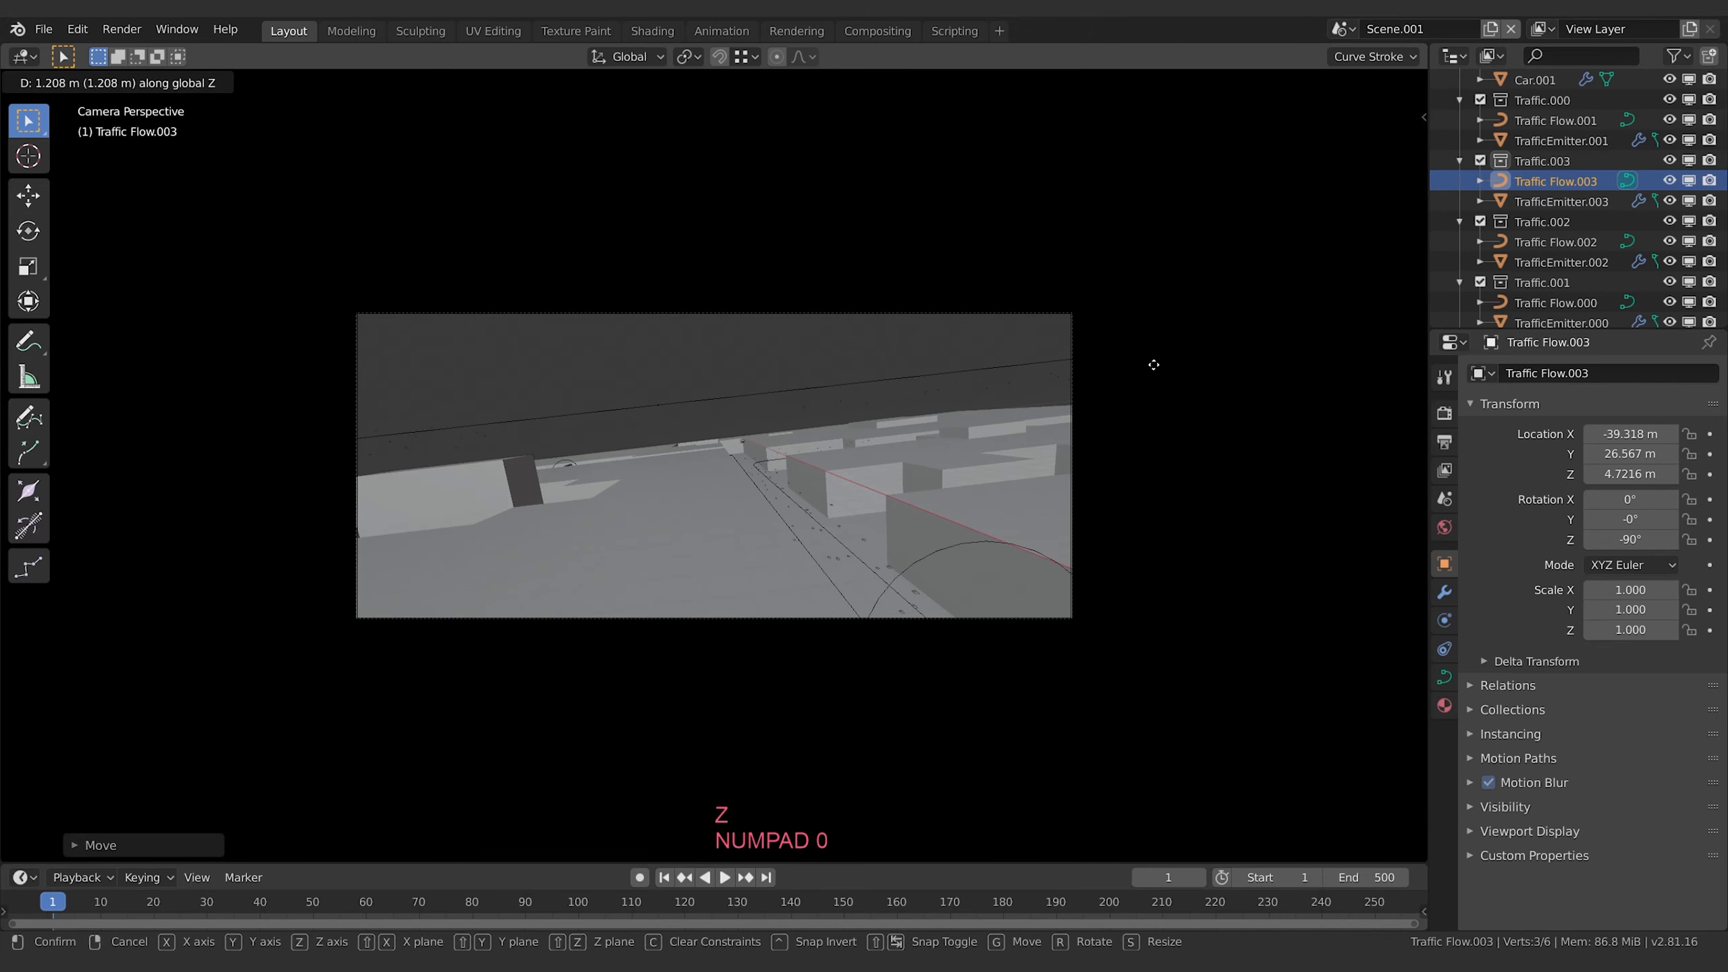
click(1158, 355)
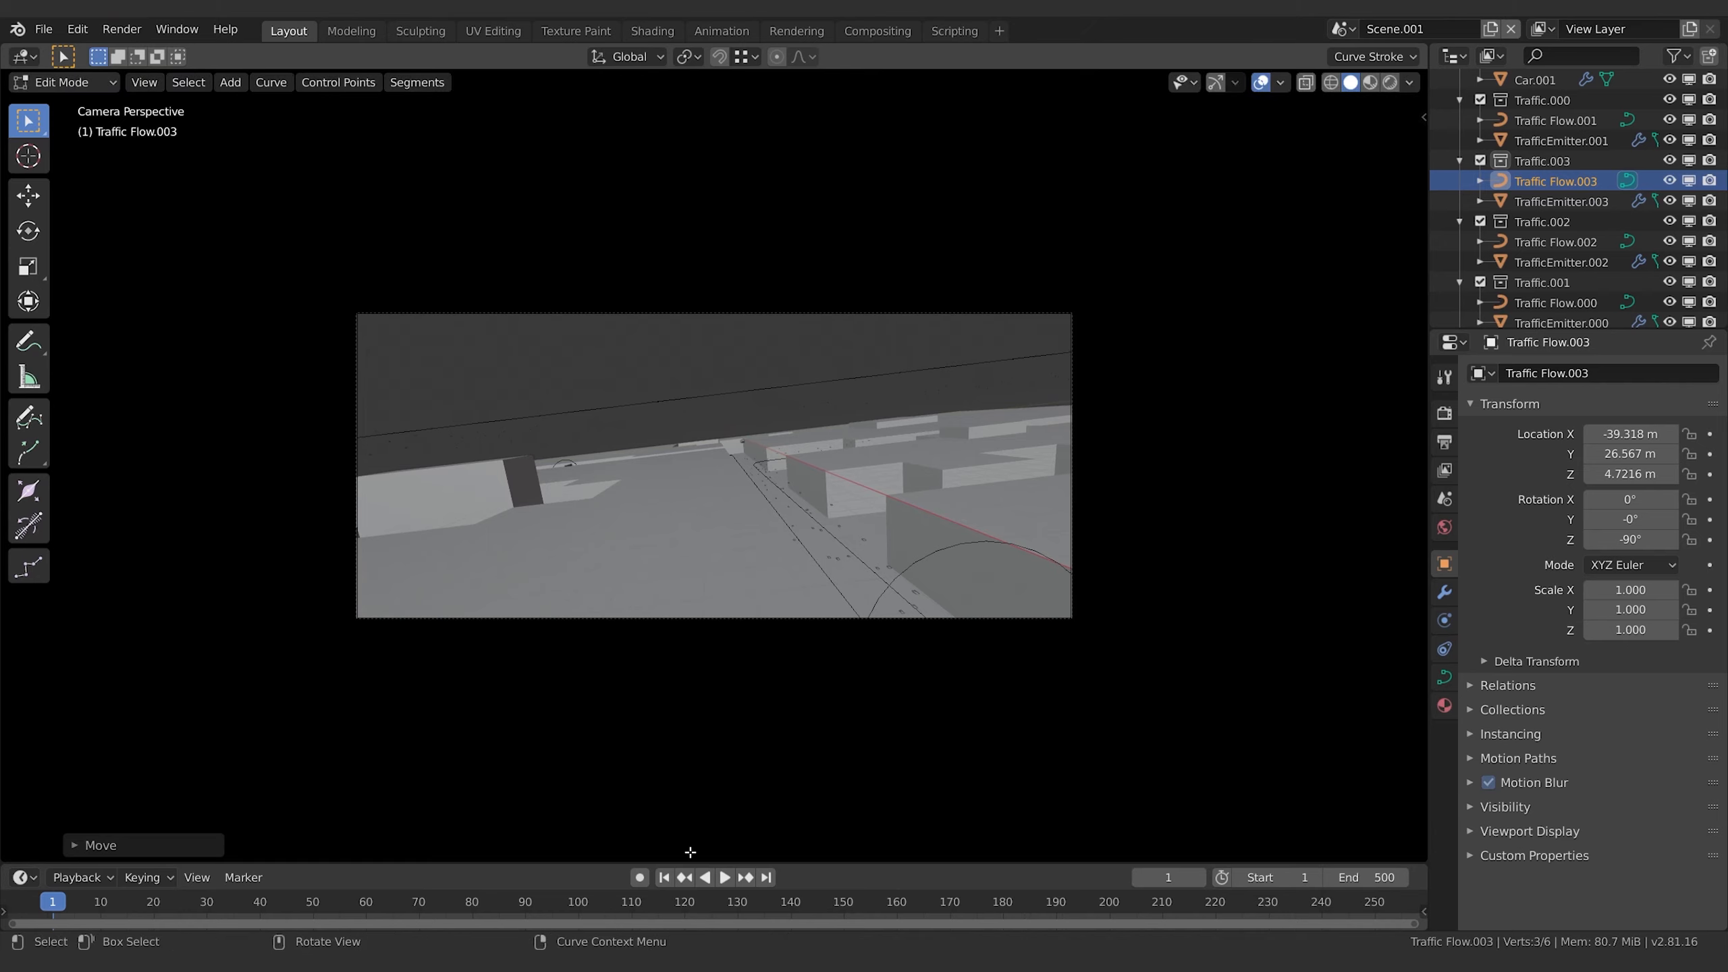
click(665, 878)
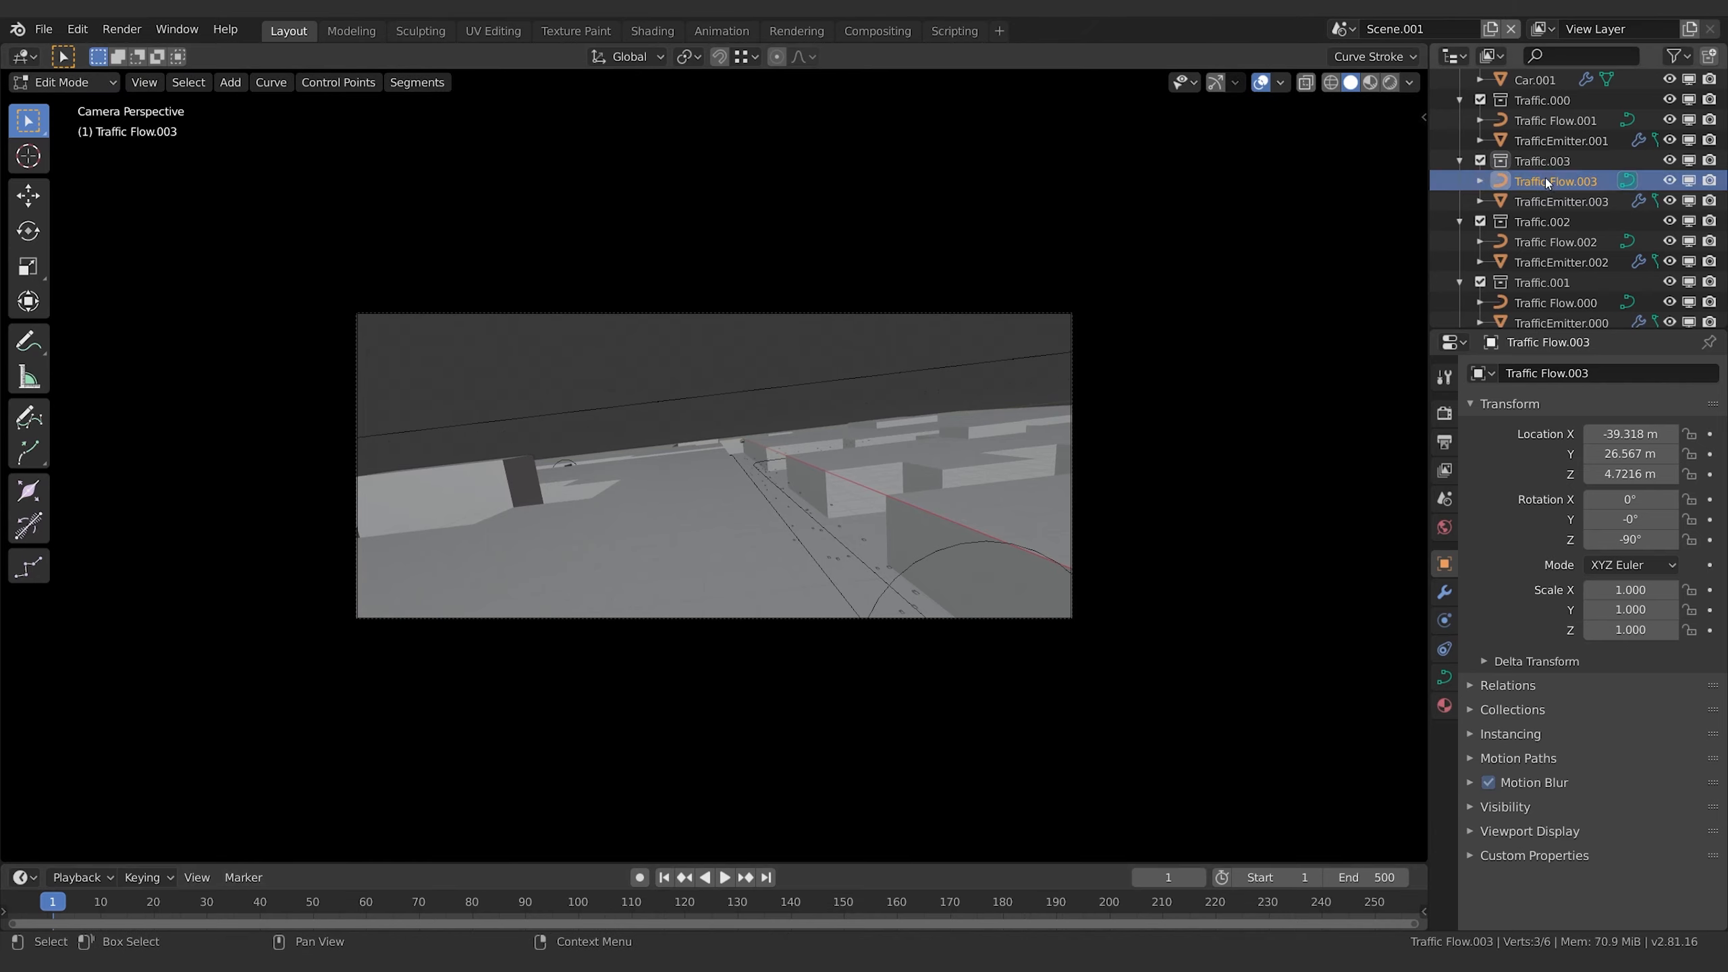
click(1554, 201)
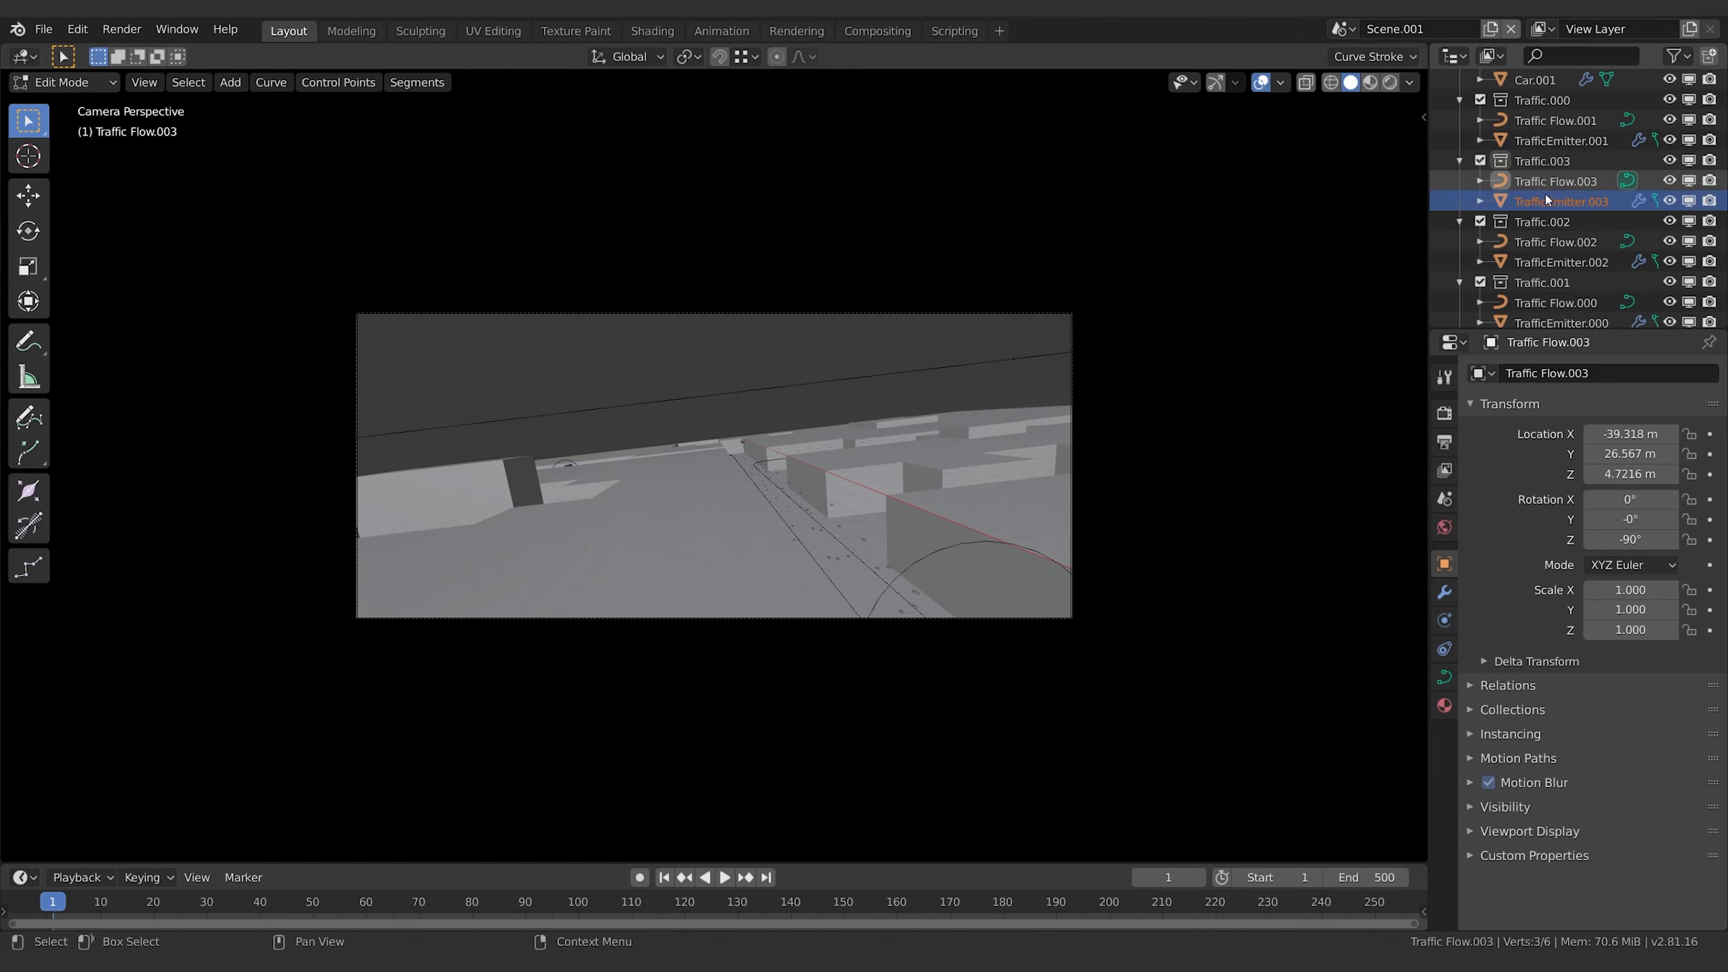
click(1497, 709)
scroll(1524, 733, down, 1)
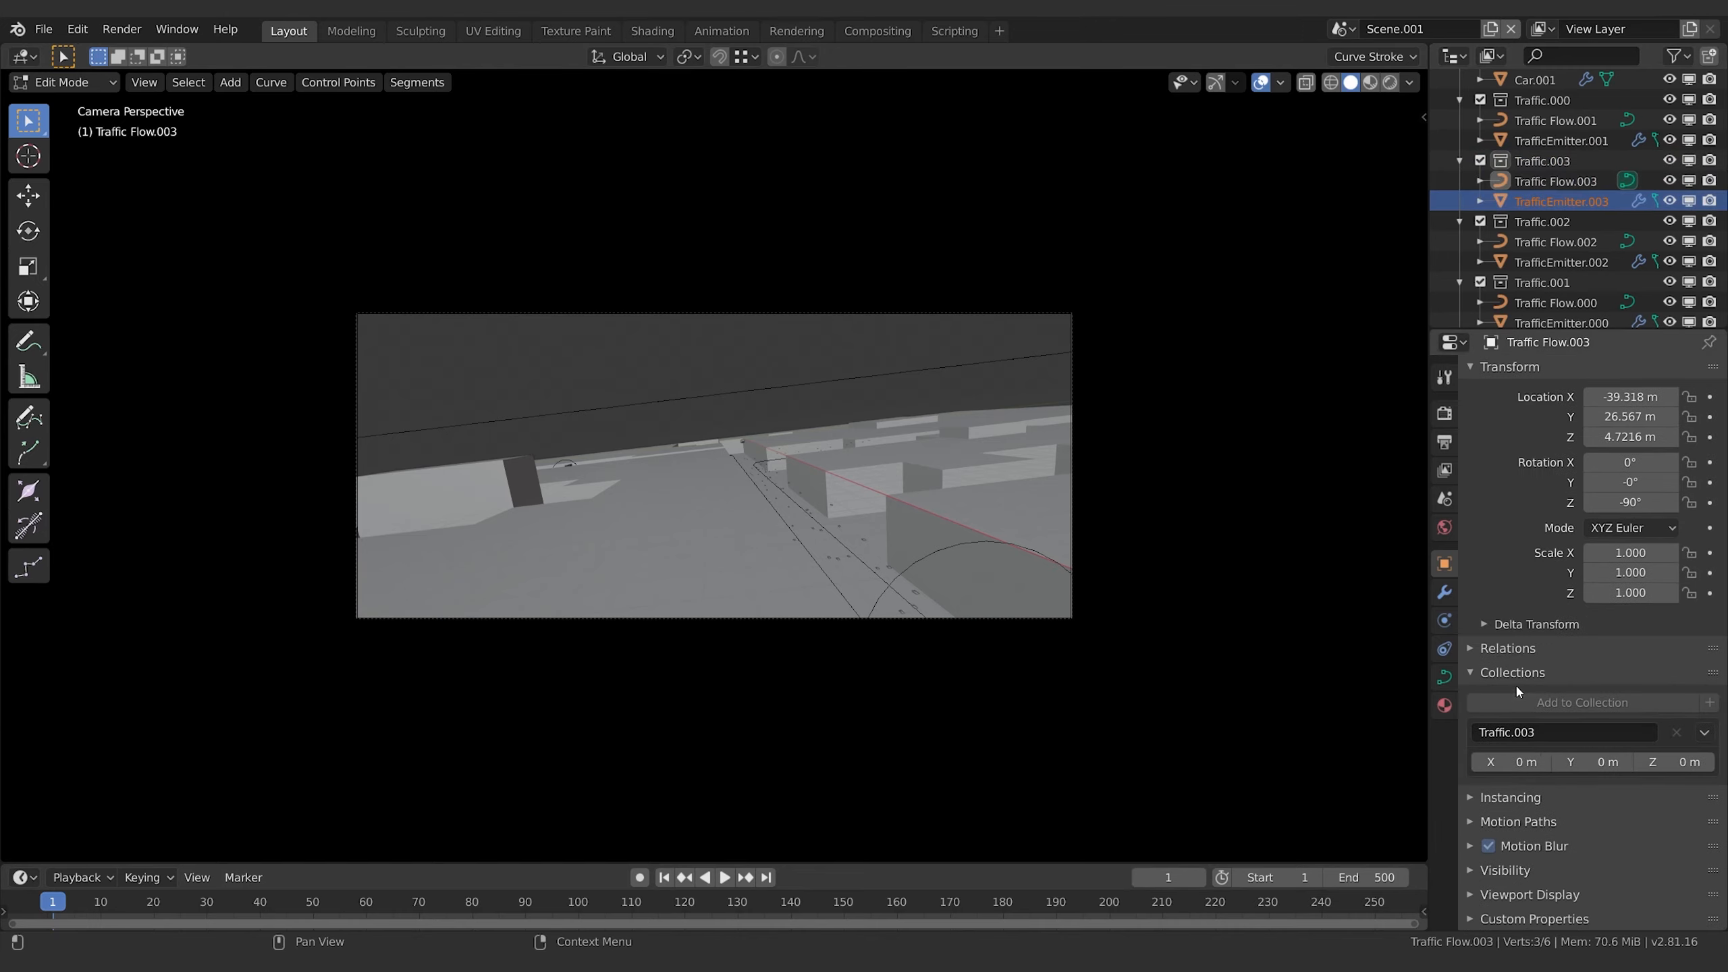
click(1500, 672)
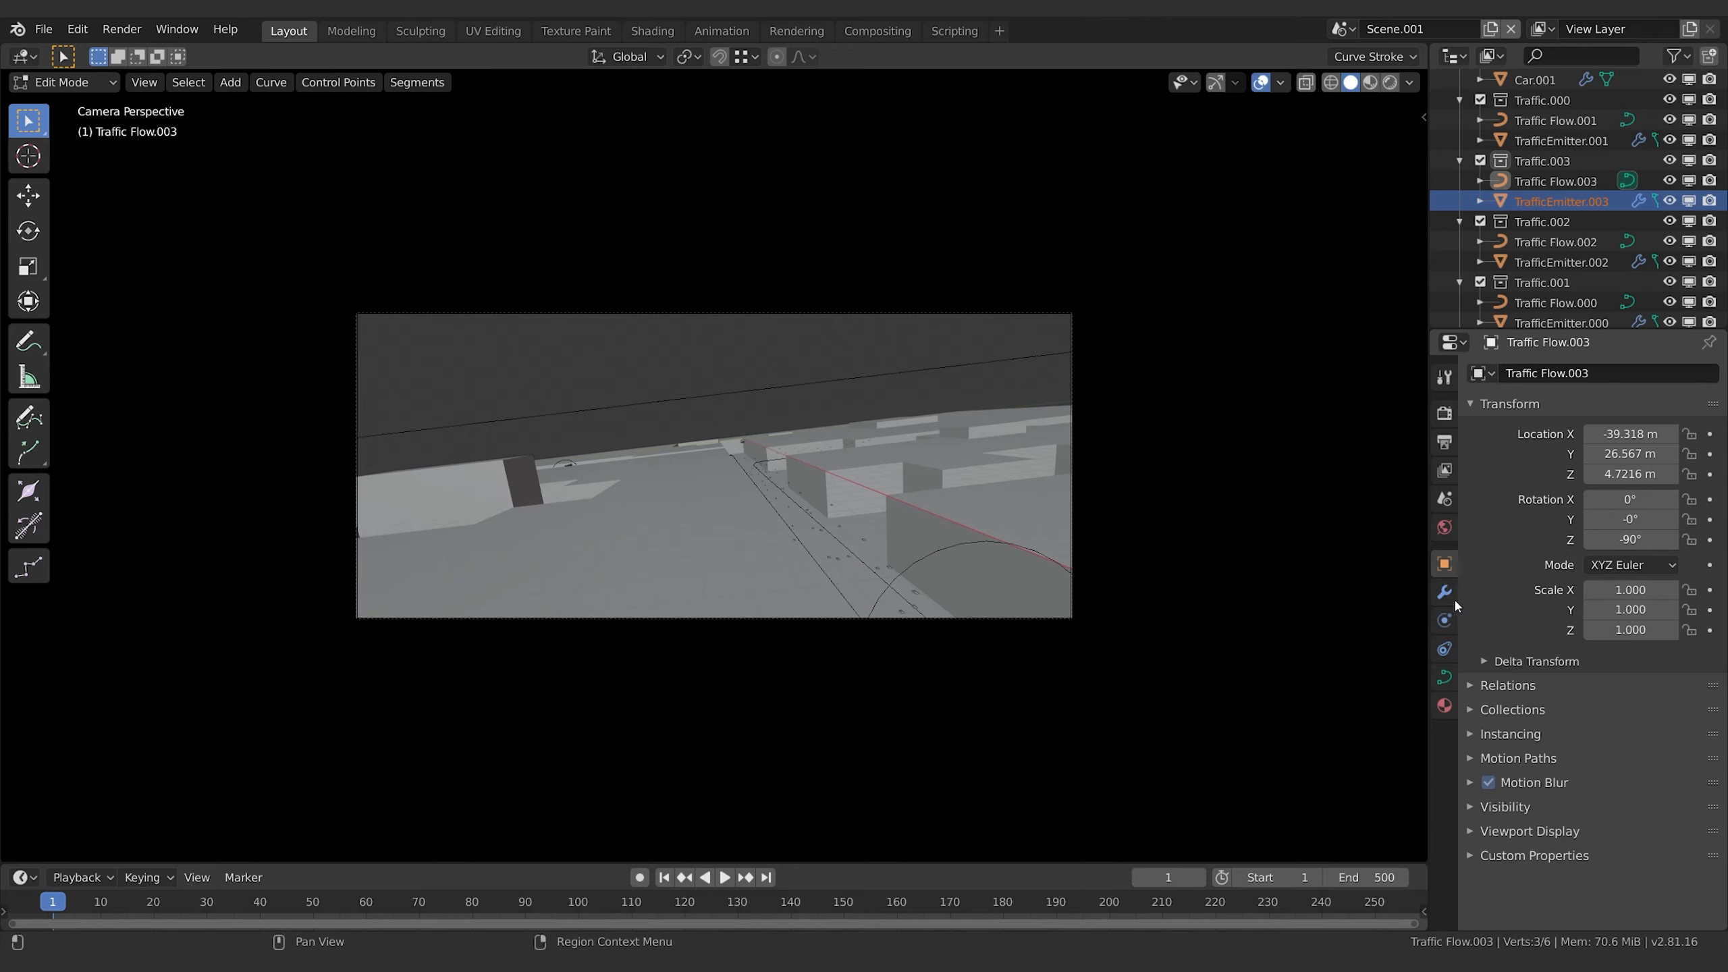
click(1525, 189)
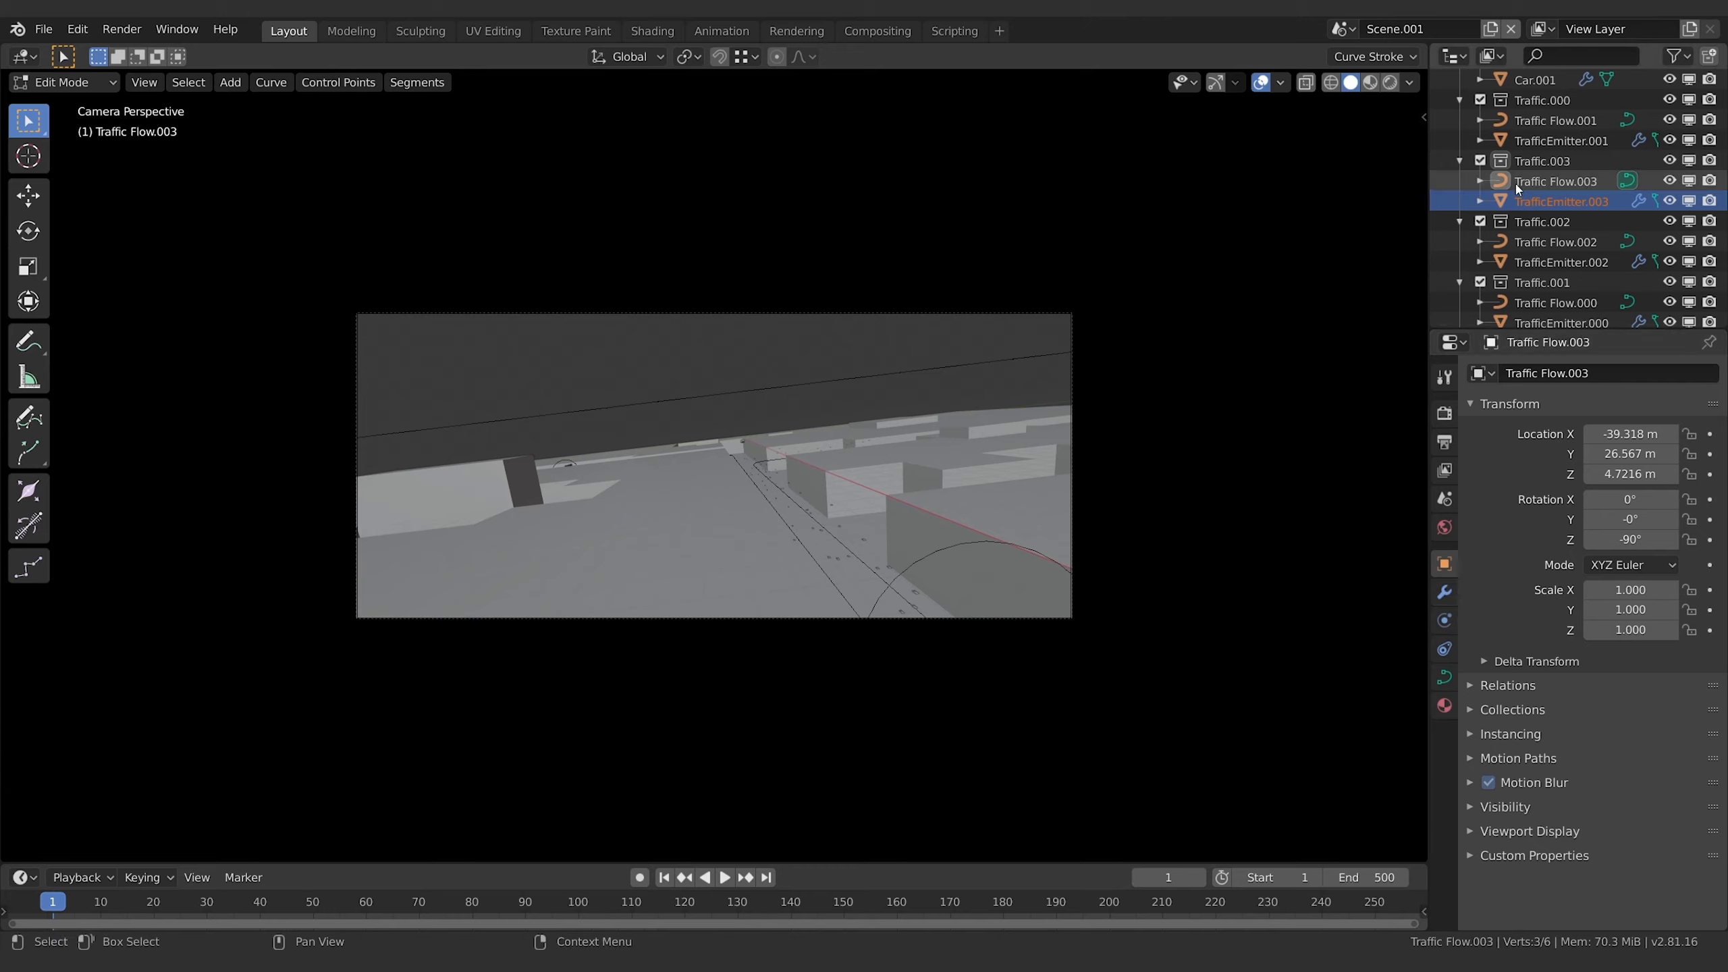
click(1522, 203)
click(1446, 597)
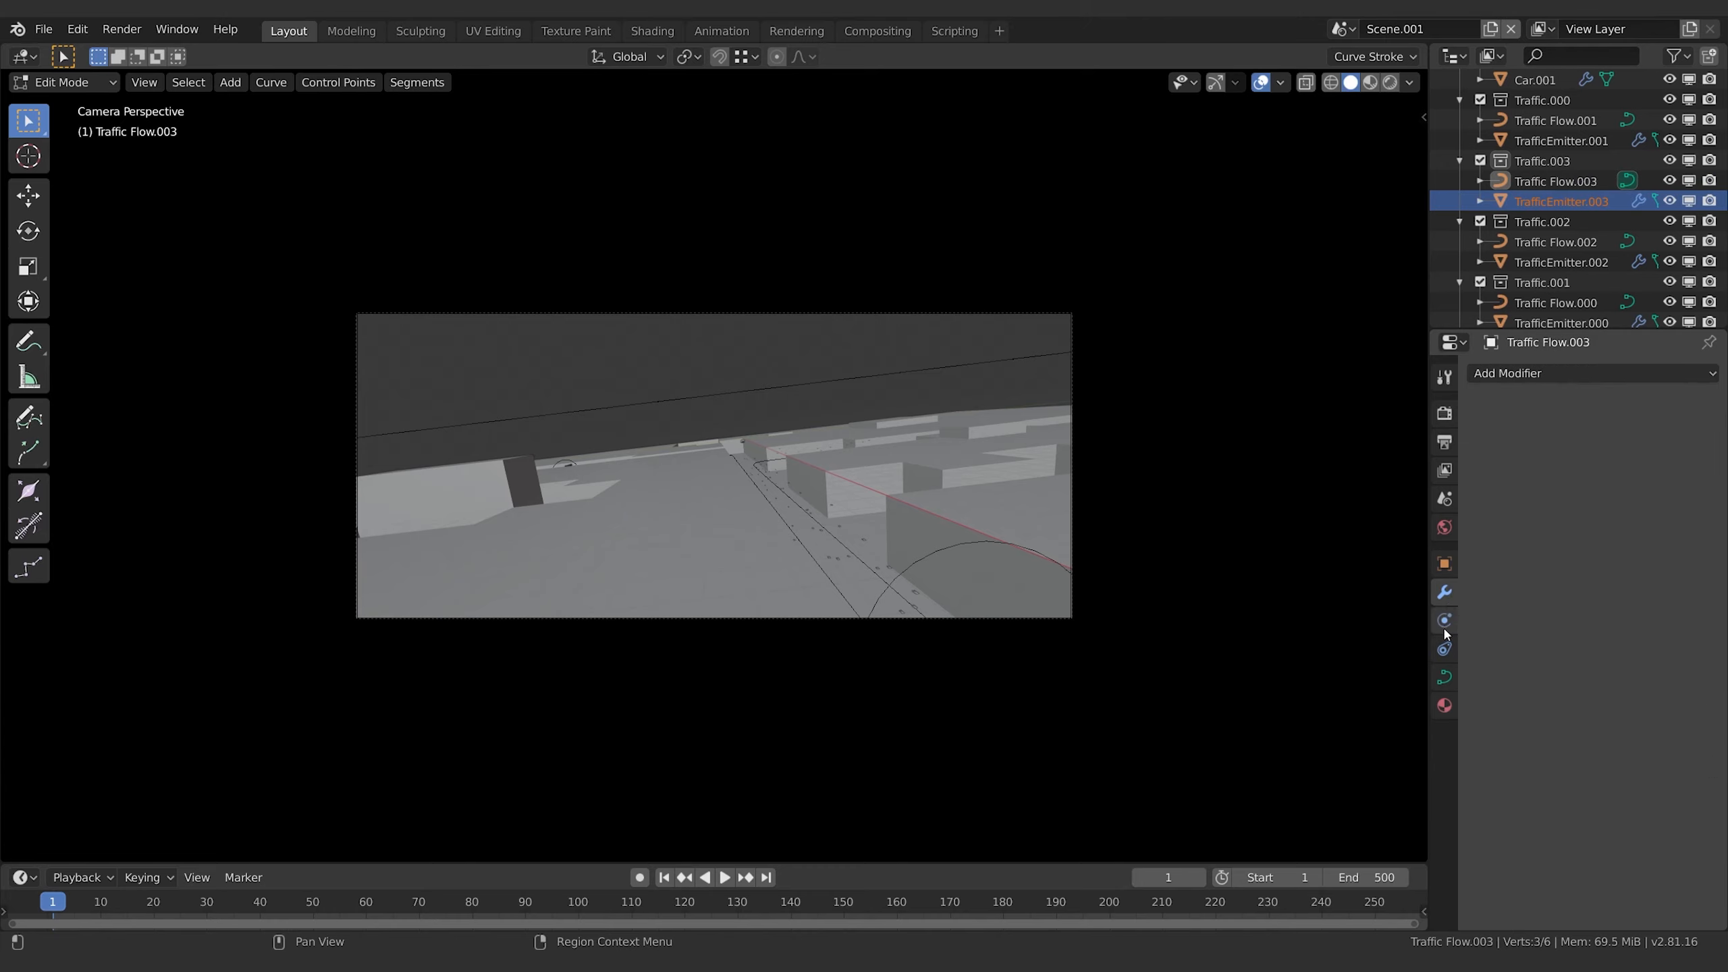
click(1444, 621)
- Leave curve editing and set the effector collection in TrafficEmitter.003's particle field weights to Traffic.003
key(Tab)
click(1541, 221)
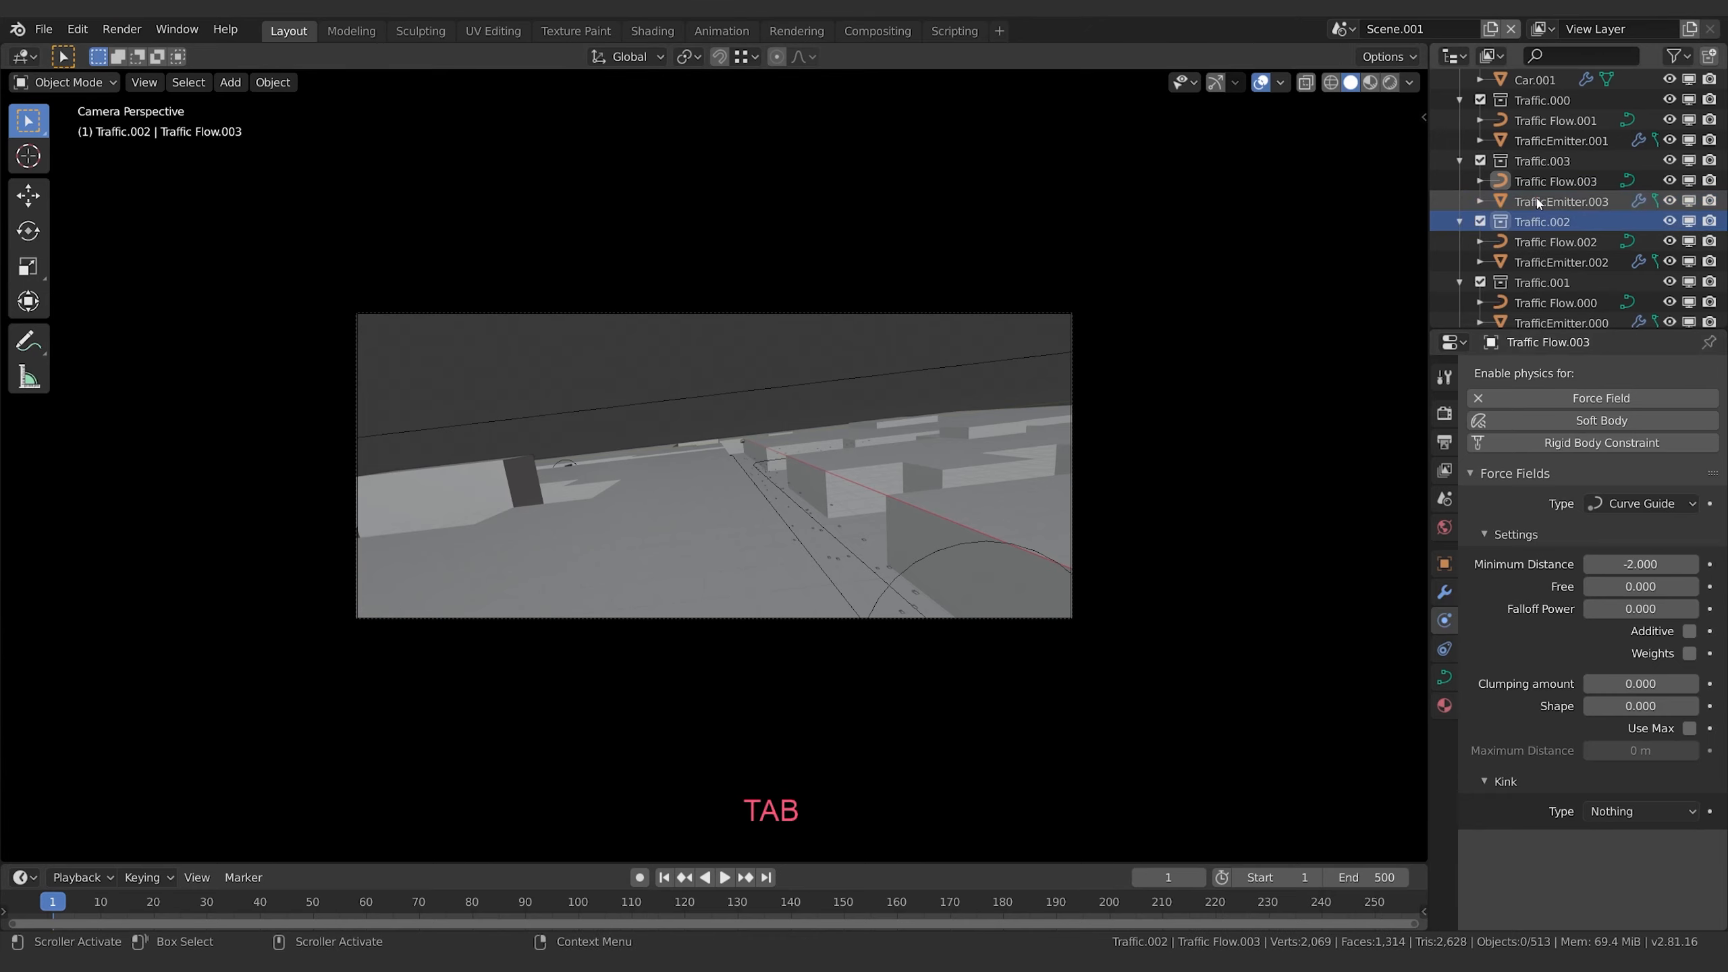
click(1539, 203)
click(1444, 619)
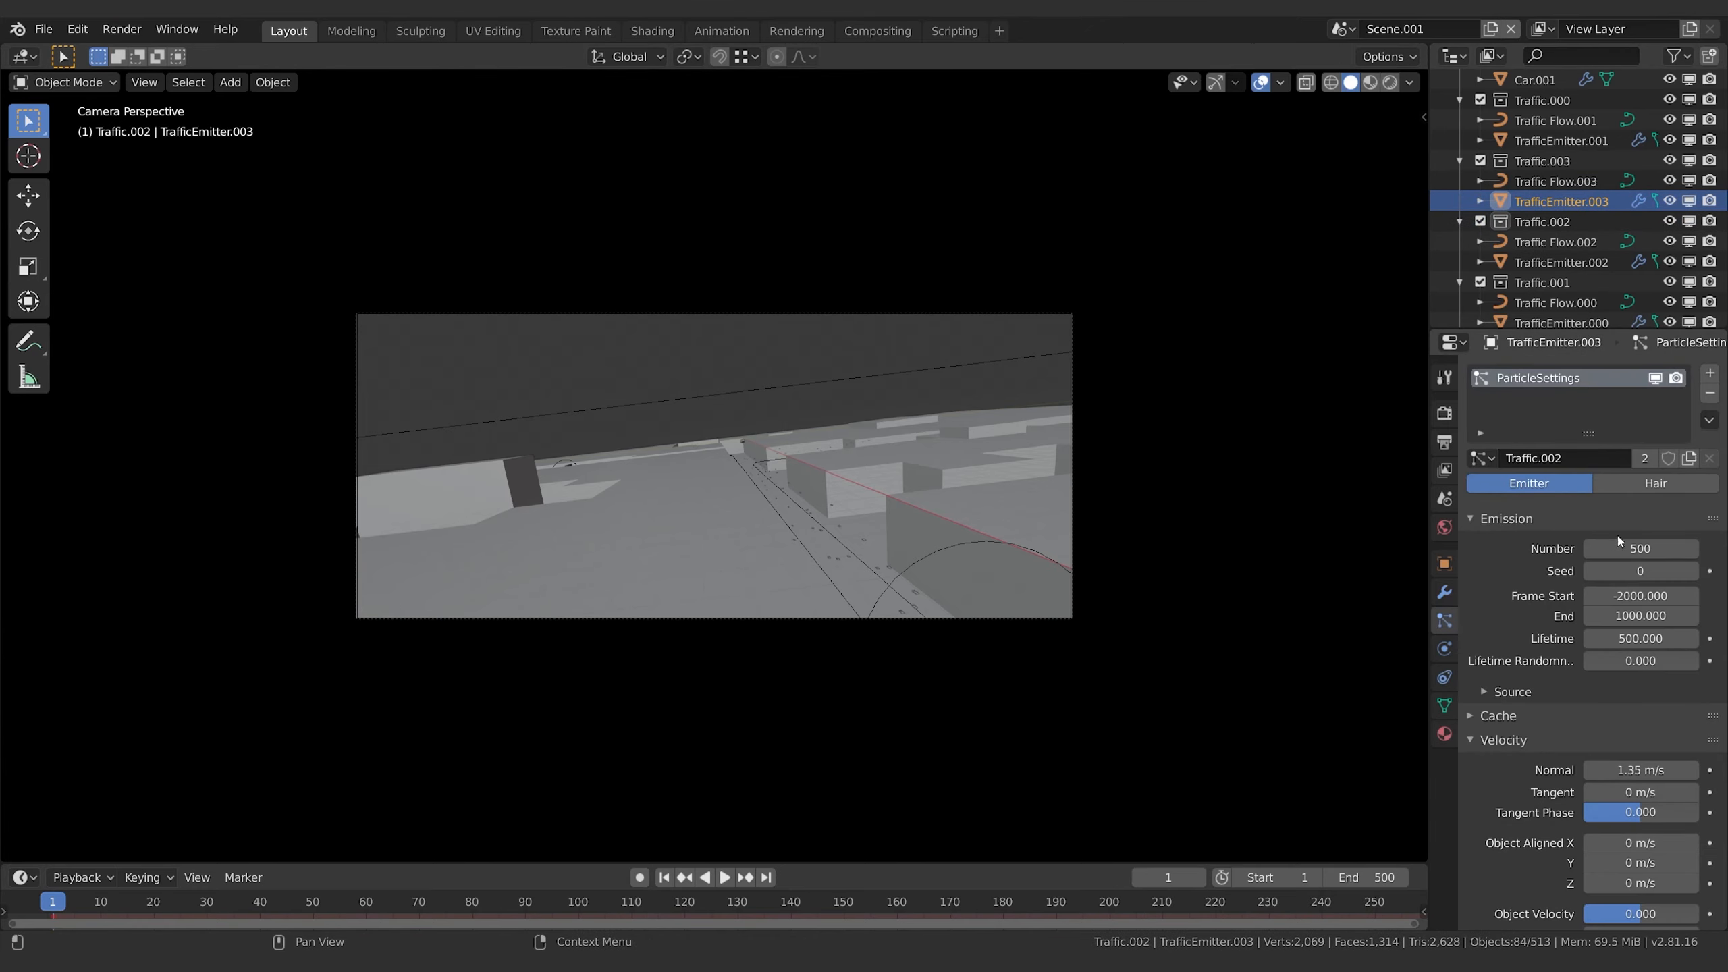
scroll(1493, 749, down, 15)
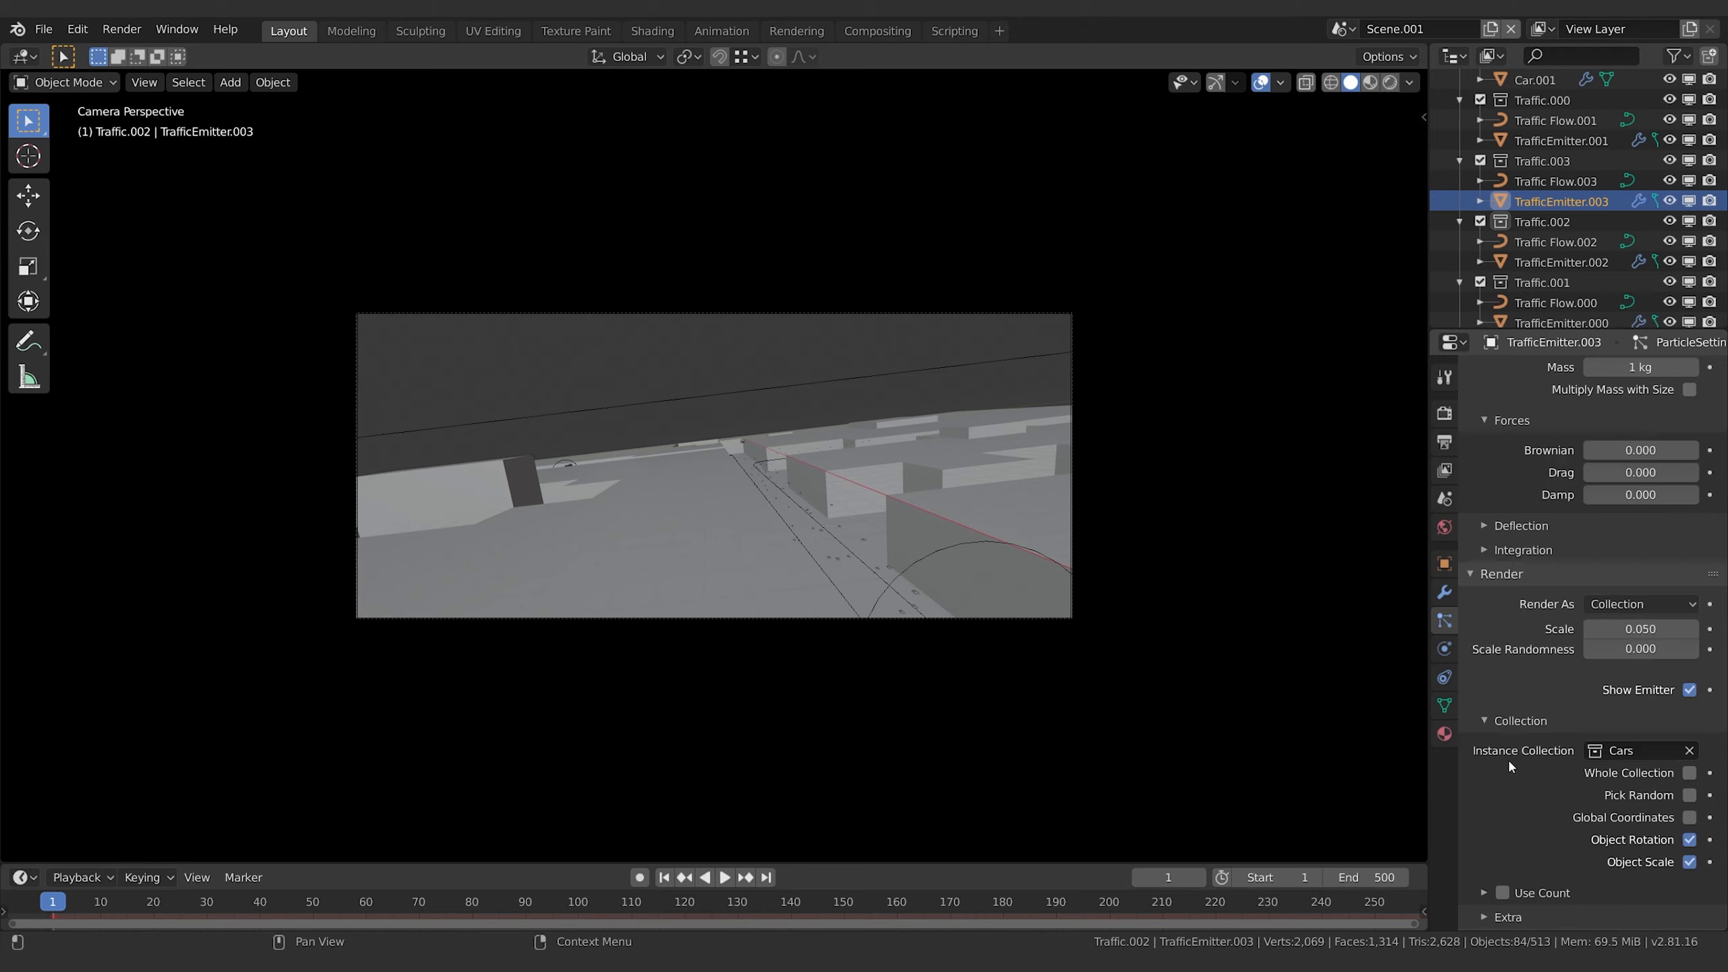
scroll(1525, 709, down, 10)
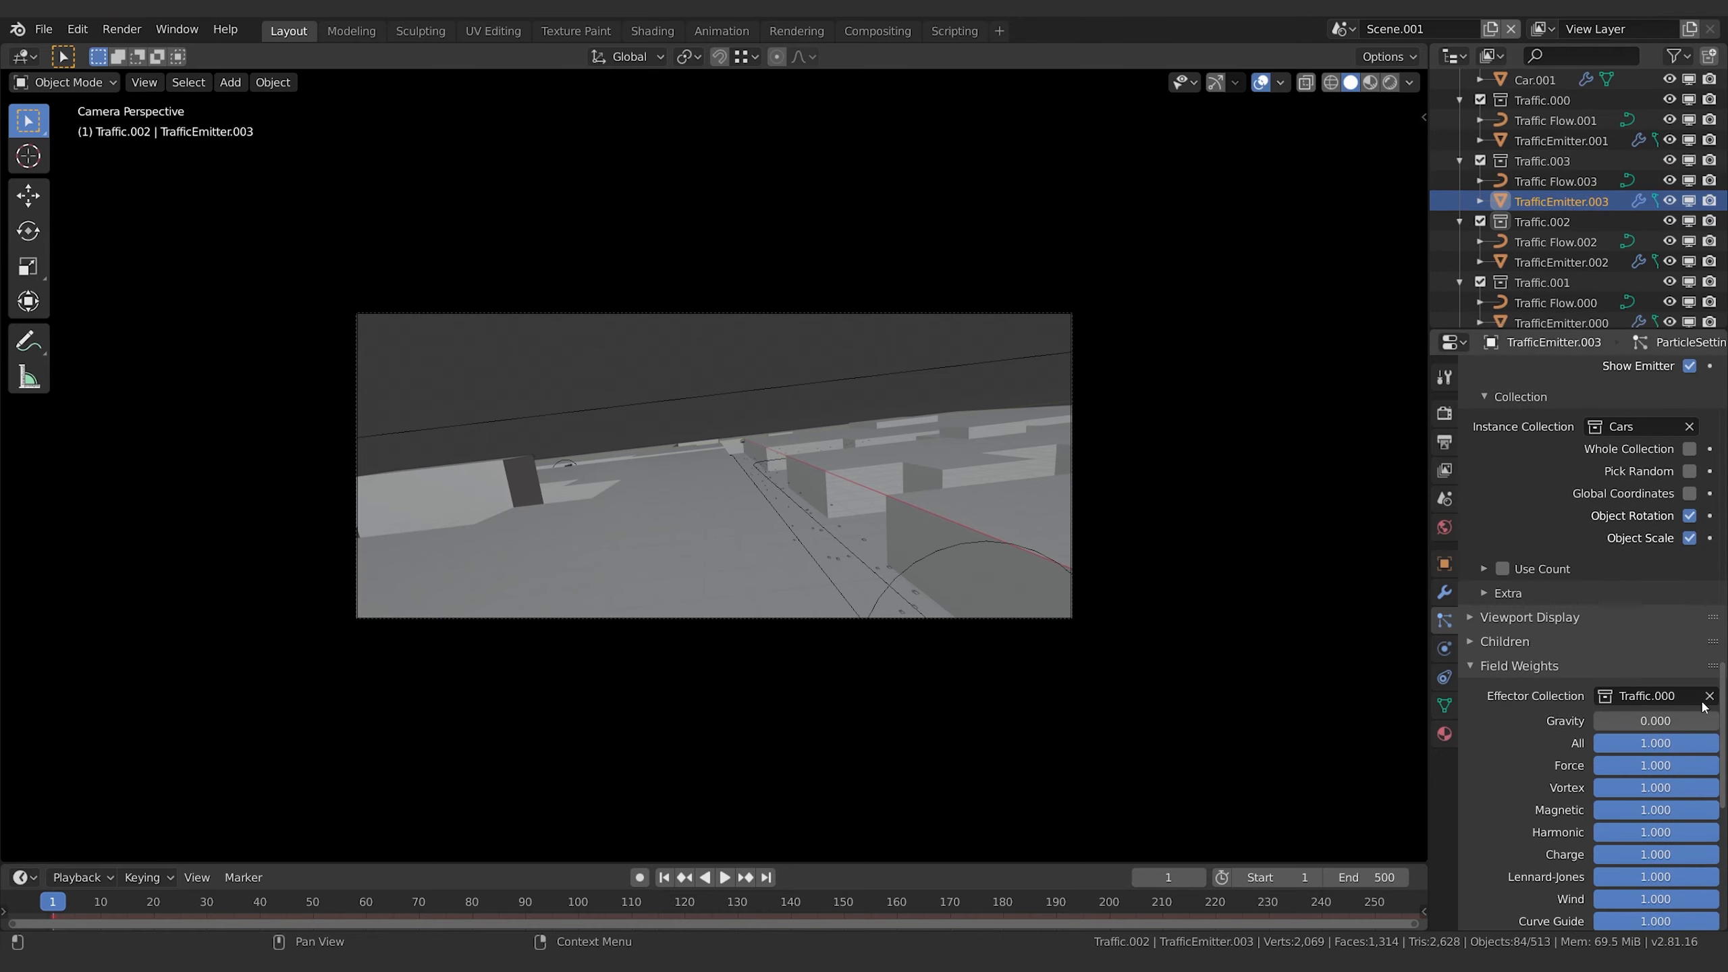
click(1607, 697)
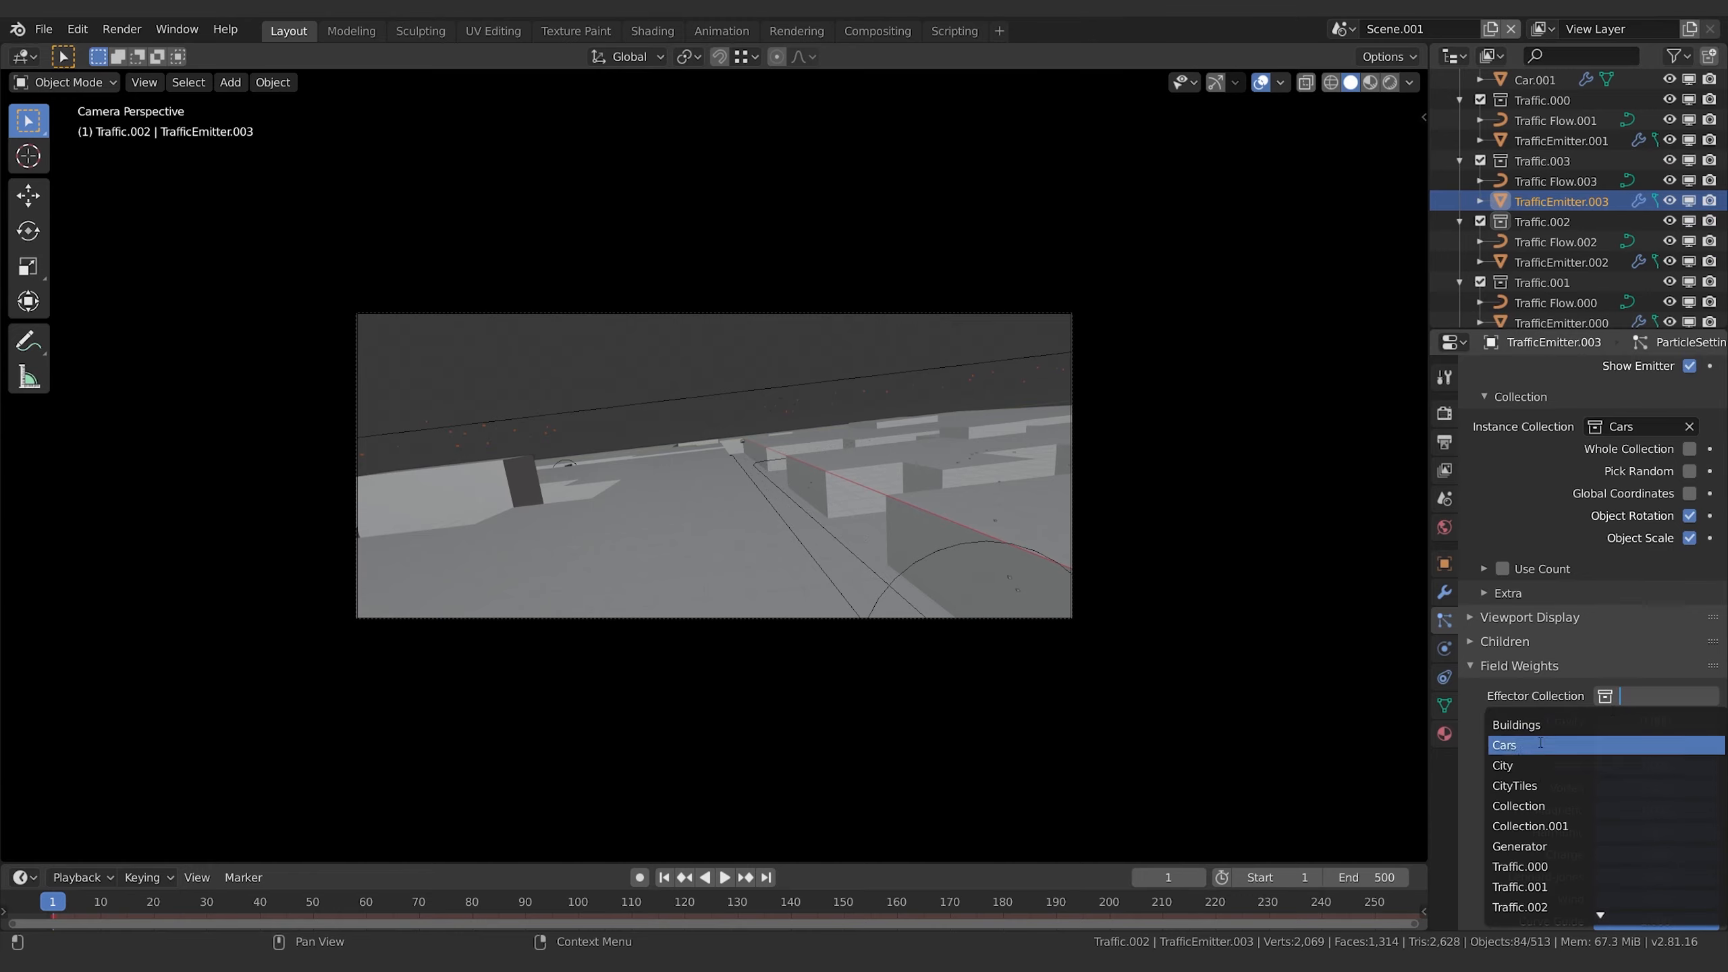
click(1543, 907)
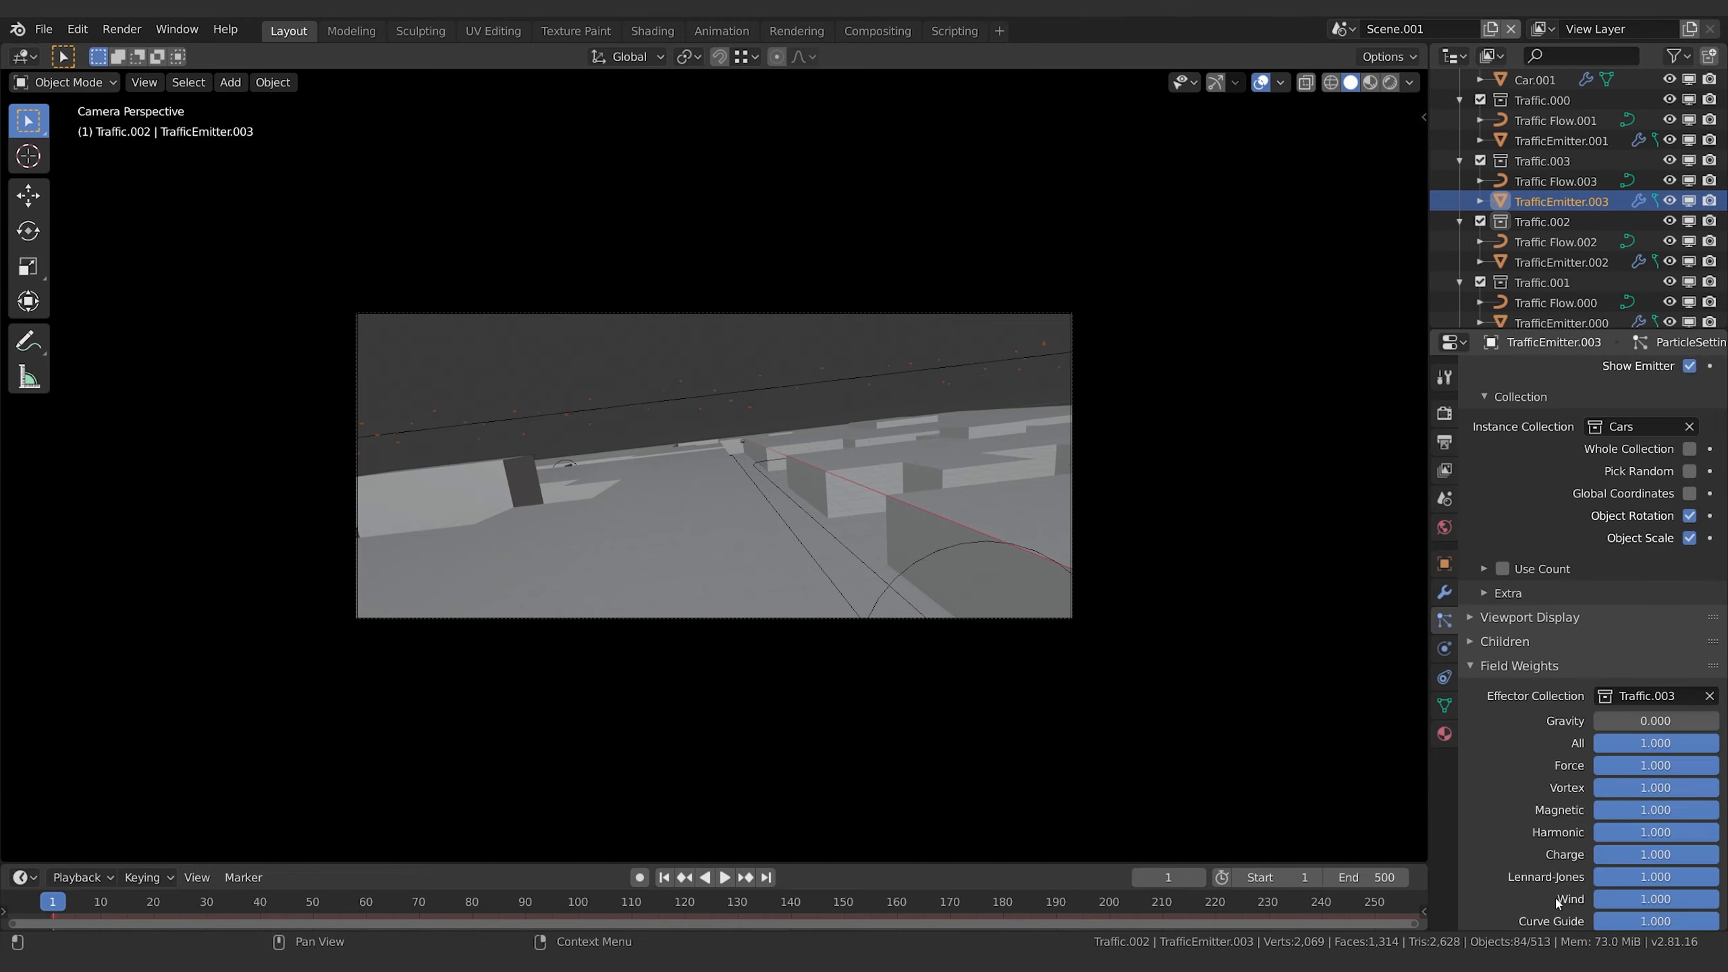
- Play the animation from the first frame to check the new crossing traffic in camera view, and stop at frame 116
key(space)
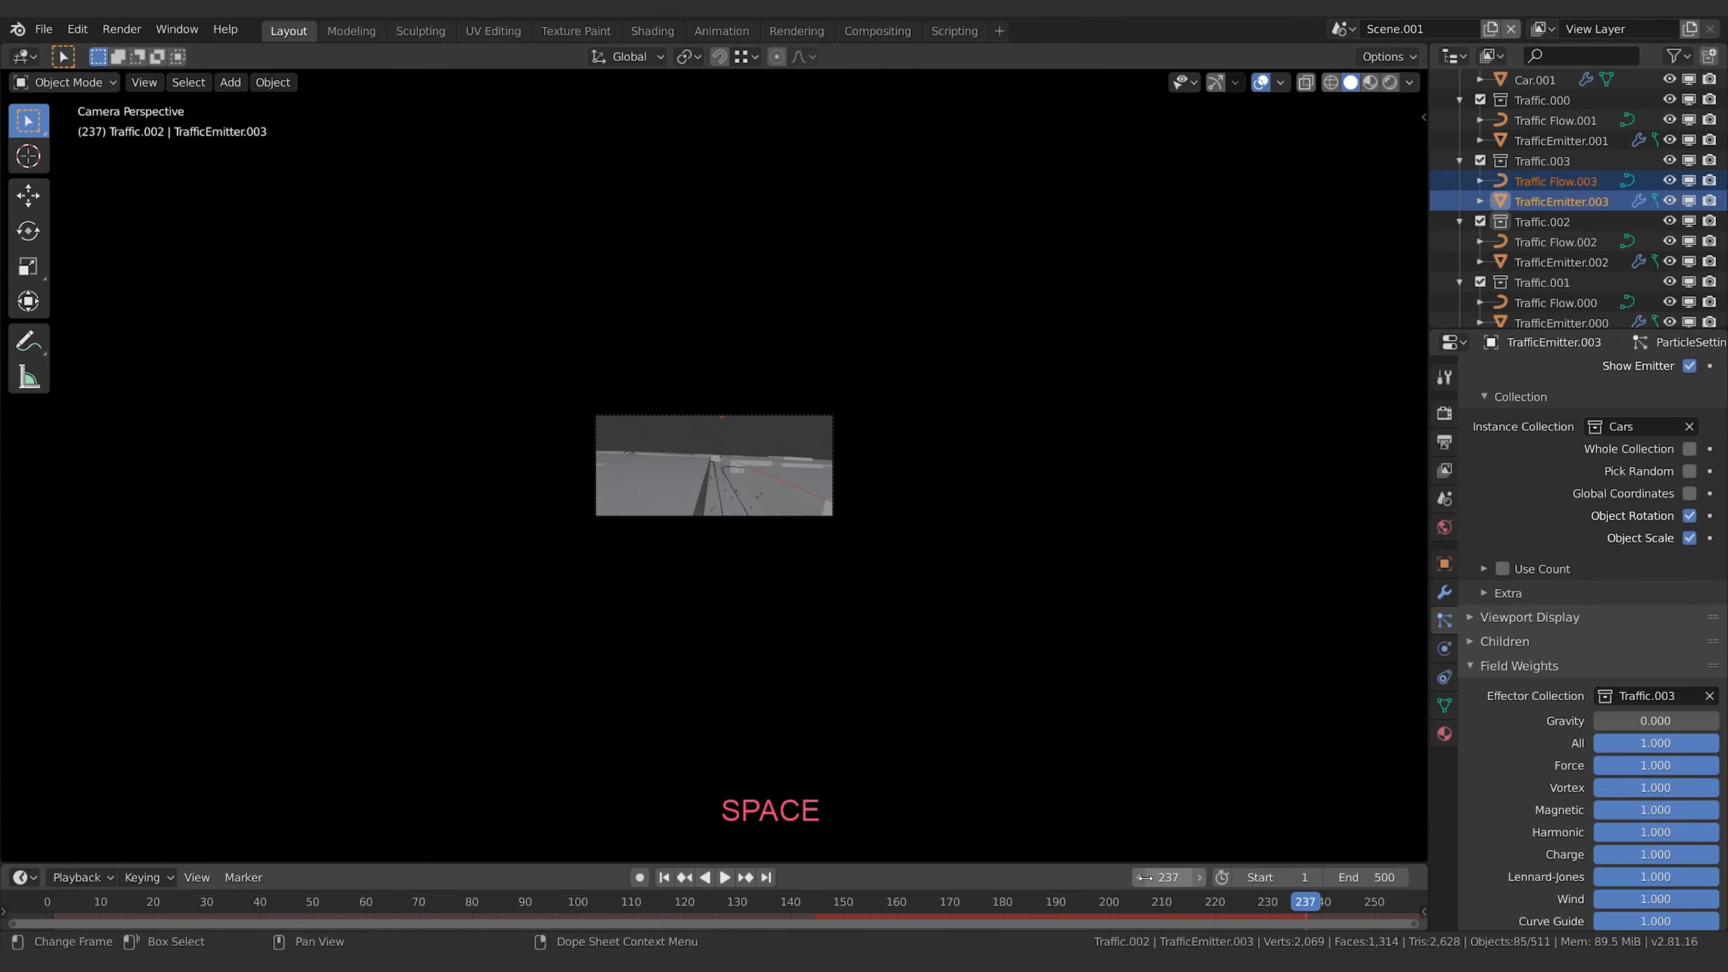
click(665, 878)
key(space)
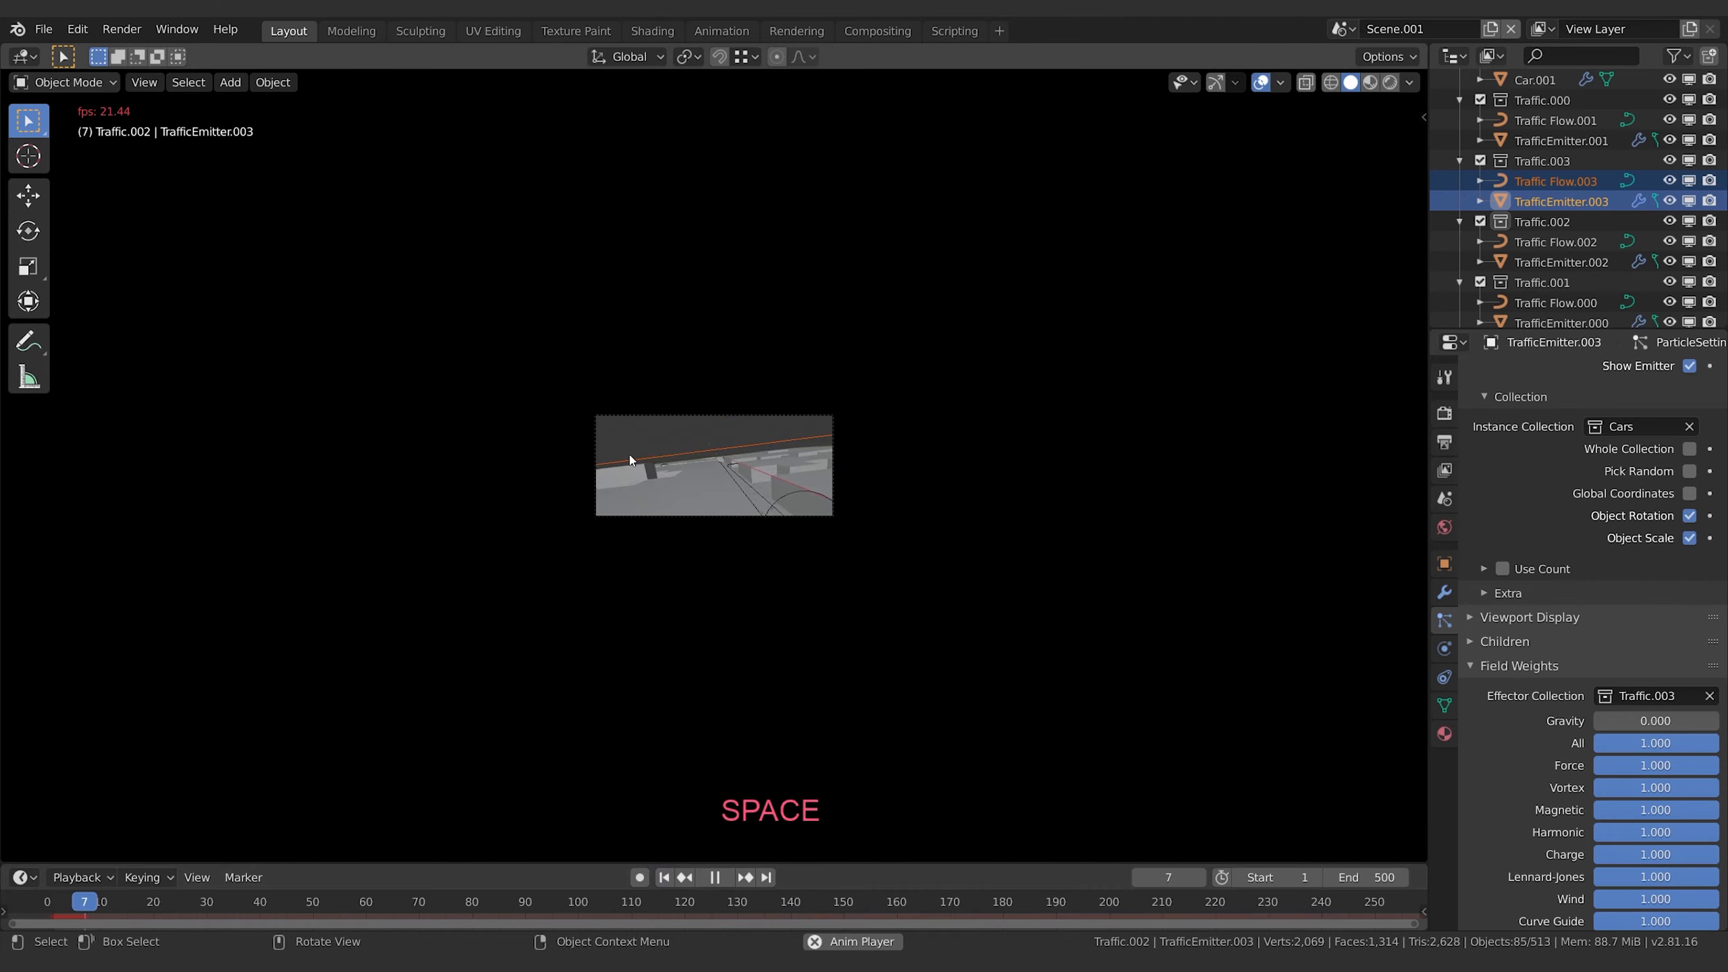
scroll(630, 457, up, 5)
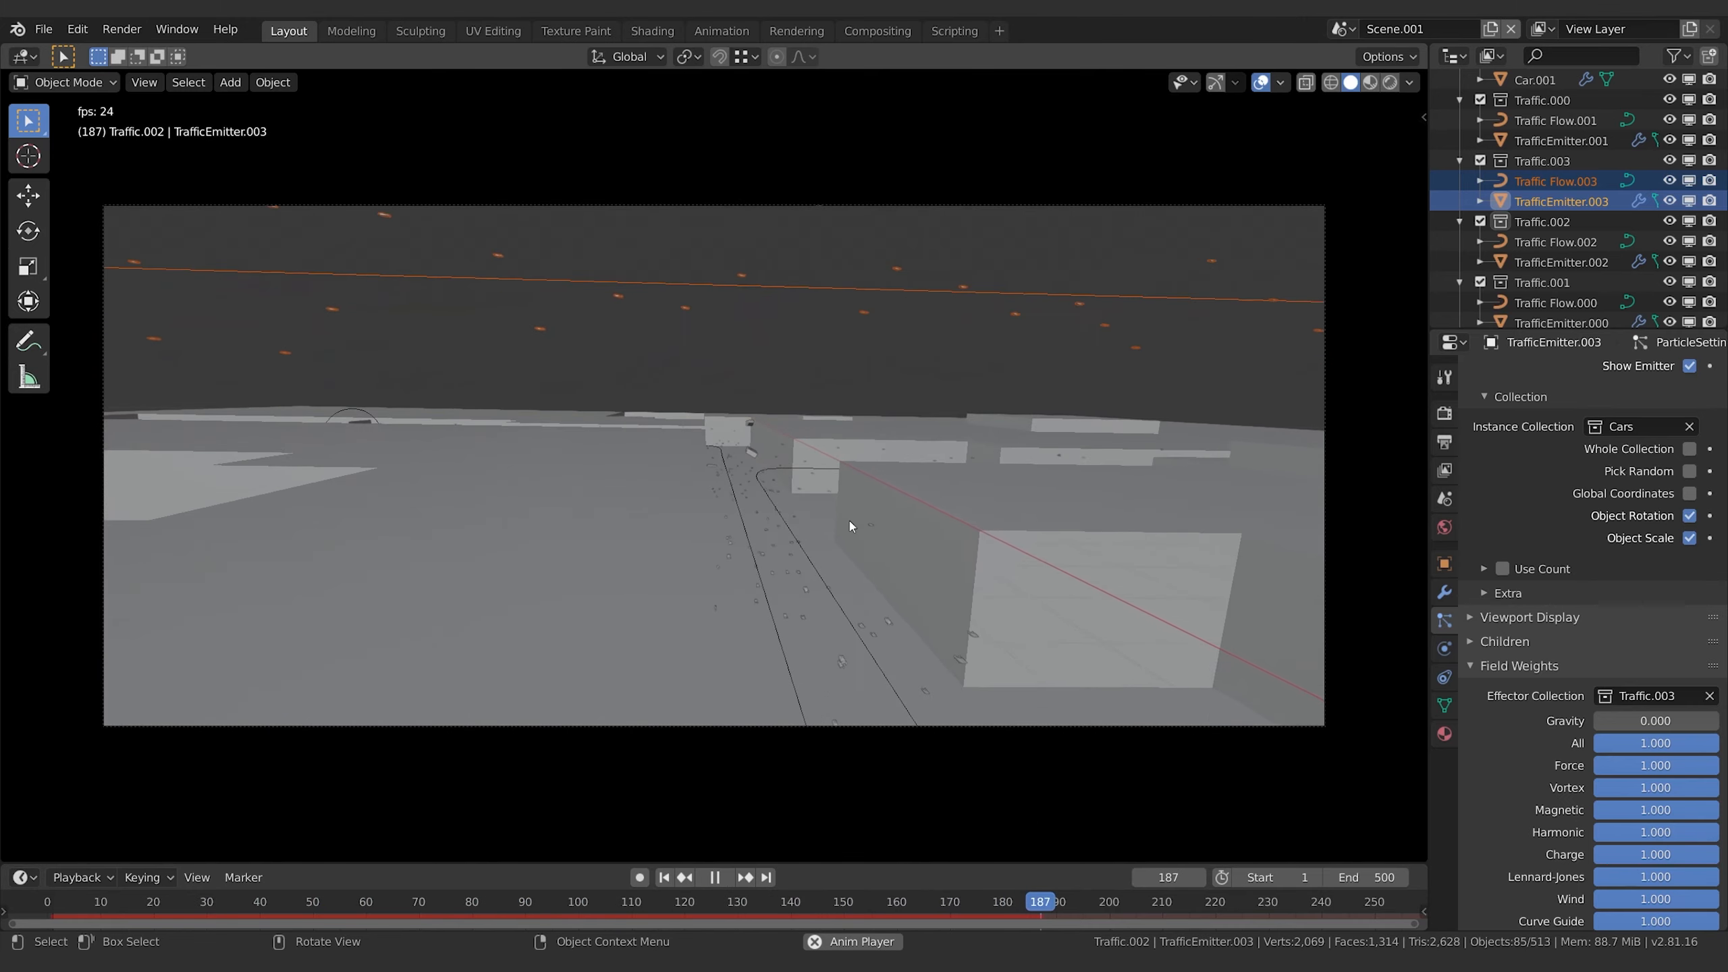
key(space)
scroll(803, 491, down, 8)
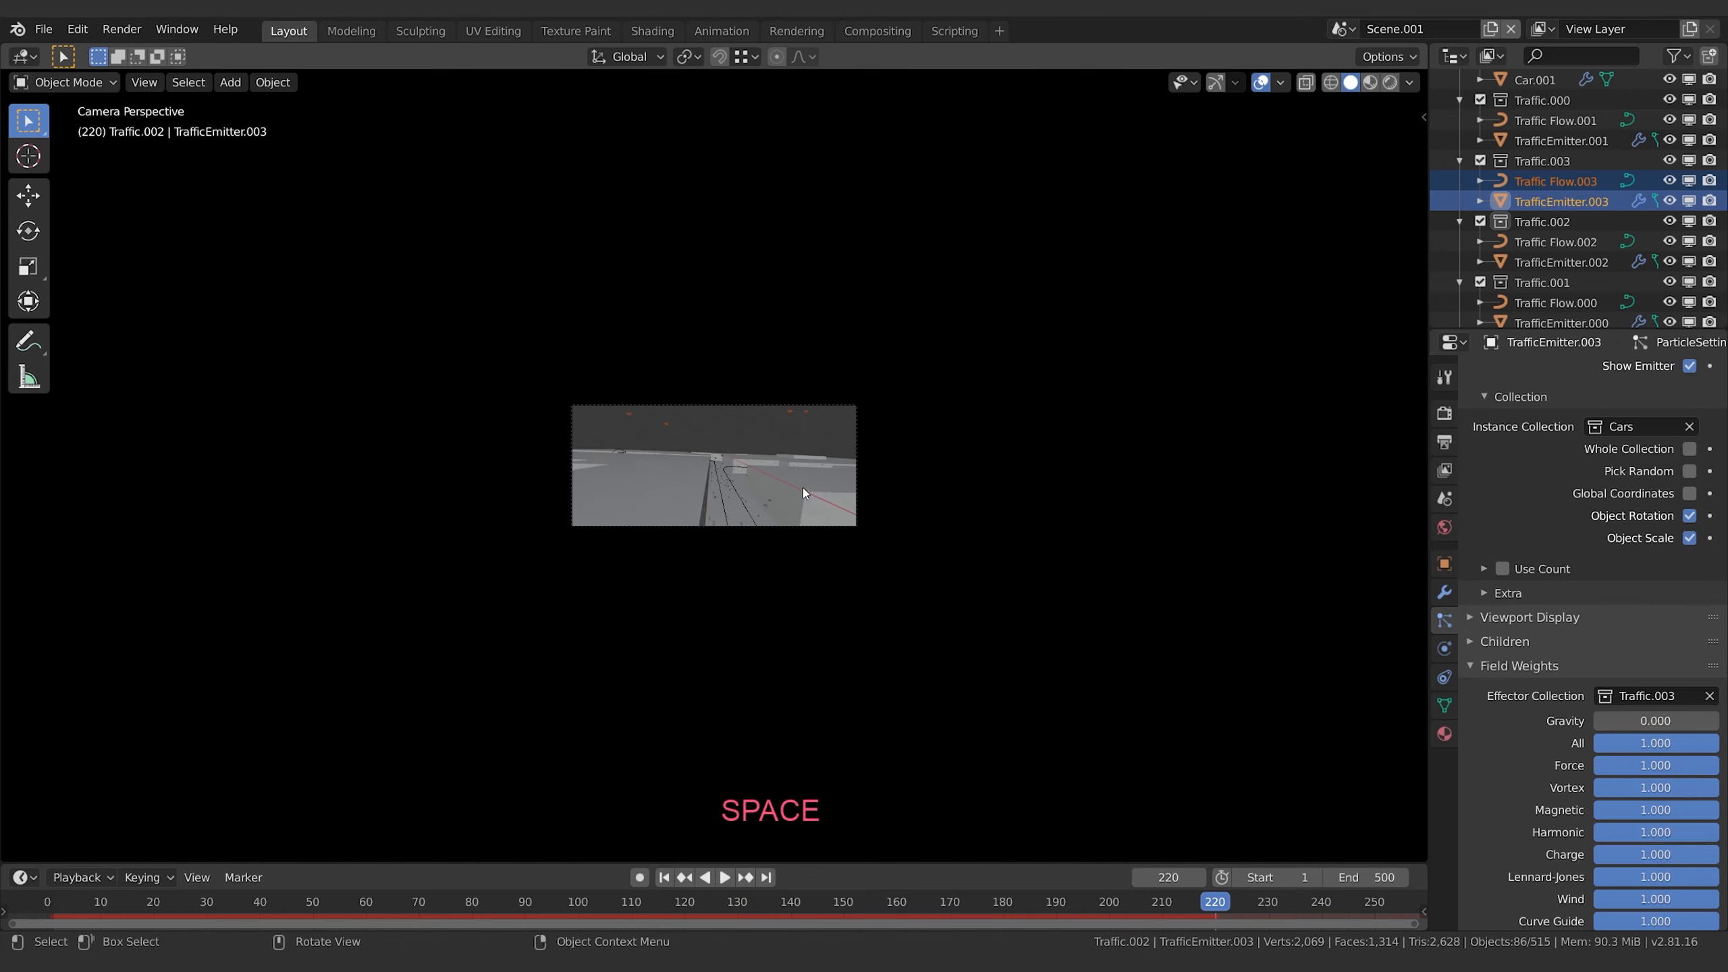
scroll(803, 489, up, 1)
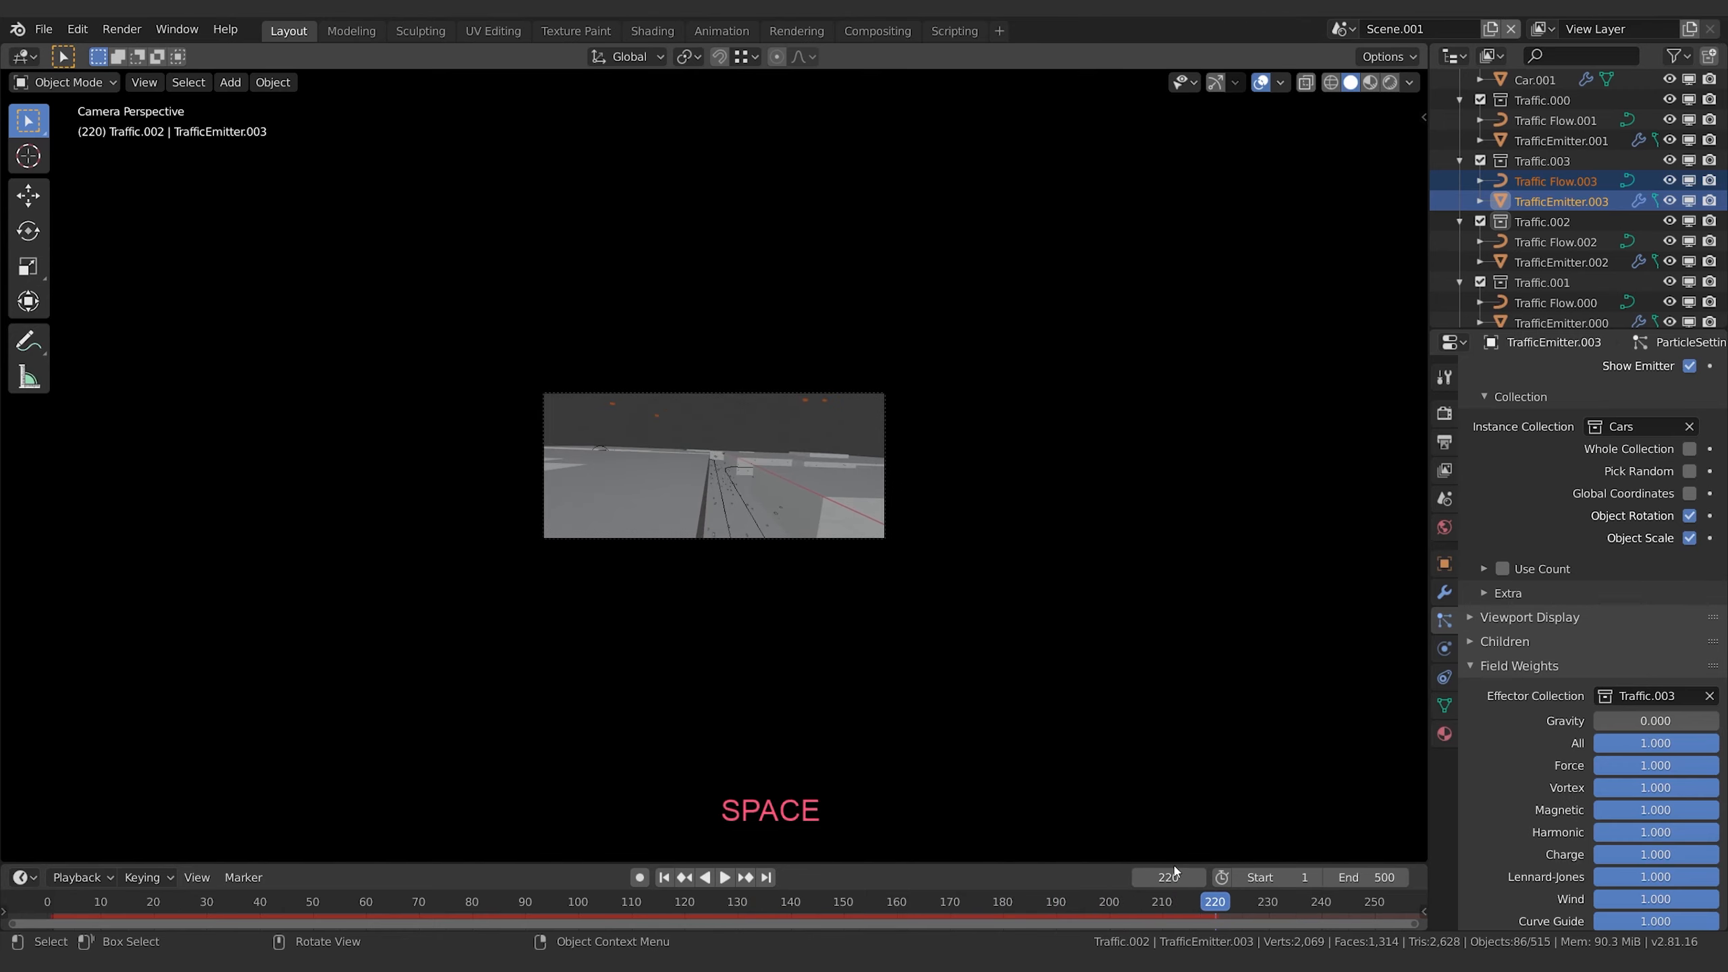
drag(1215, 901, 664, 901)
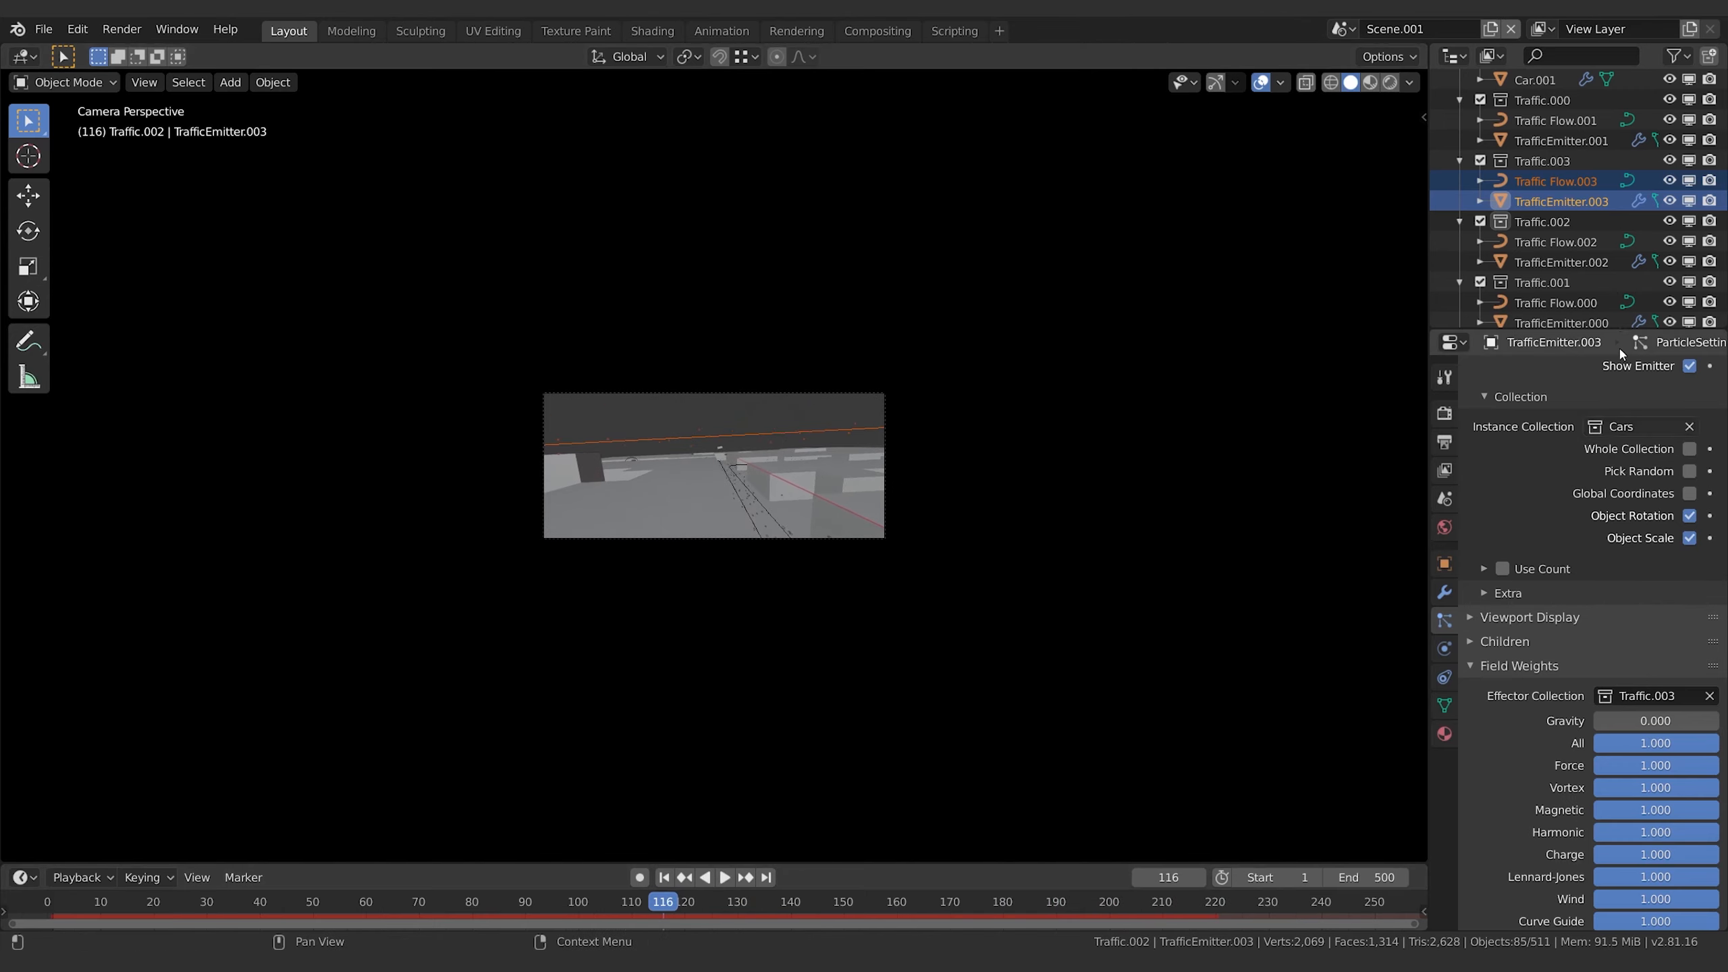
- Duplicate the Traffic.003 collection together with its flow curve and emitter
click(1558, 161)
right_click(1566, 160)
click(1566, 162)
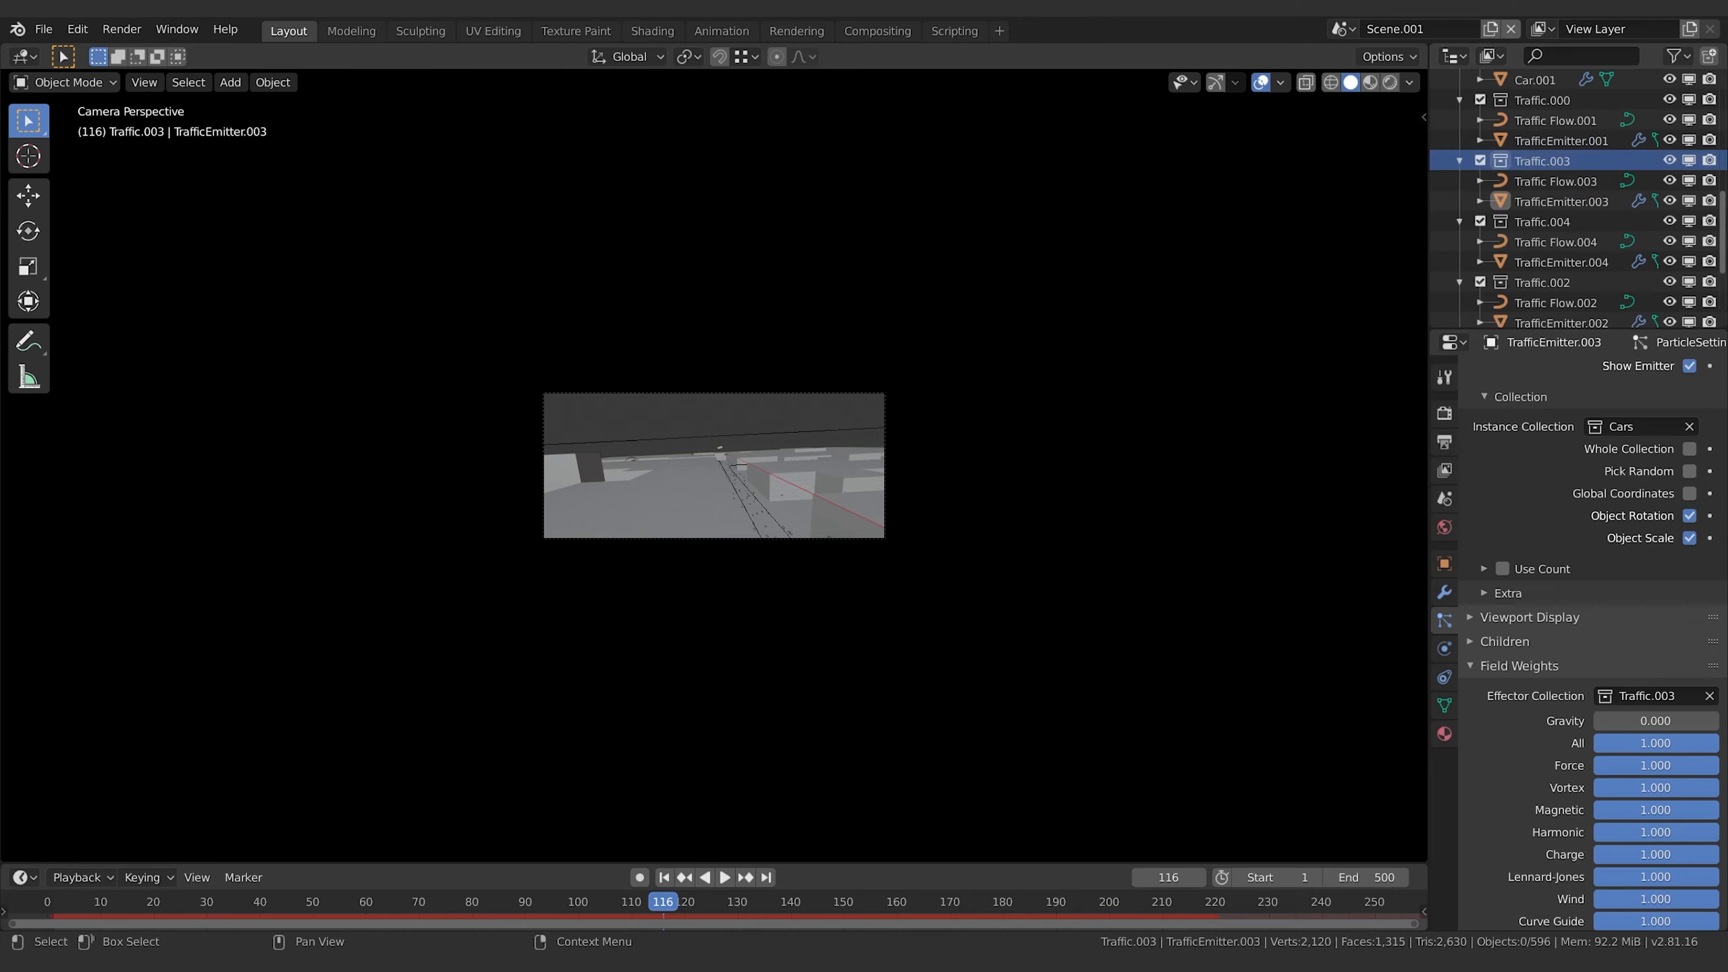
- Rotate TrafficEmitter.004 and Traffic Flow.004 together by 180° around the Z axis
click(1565, 261)
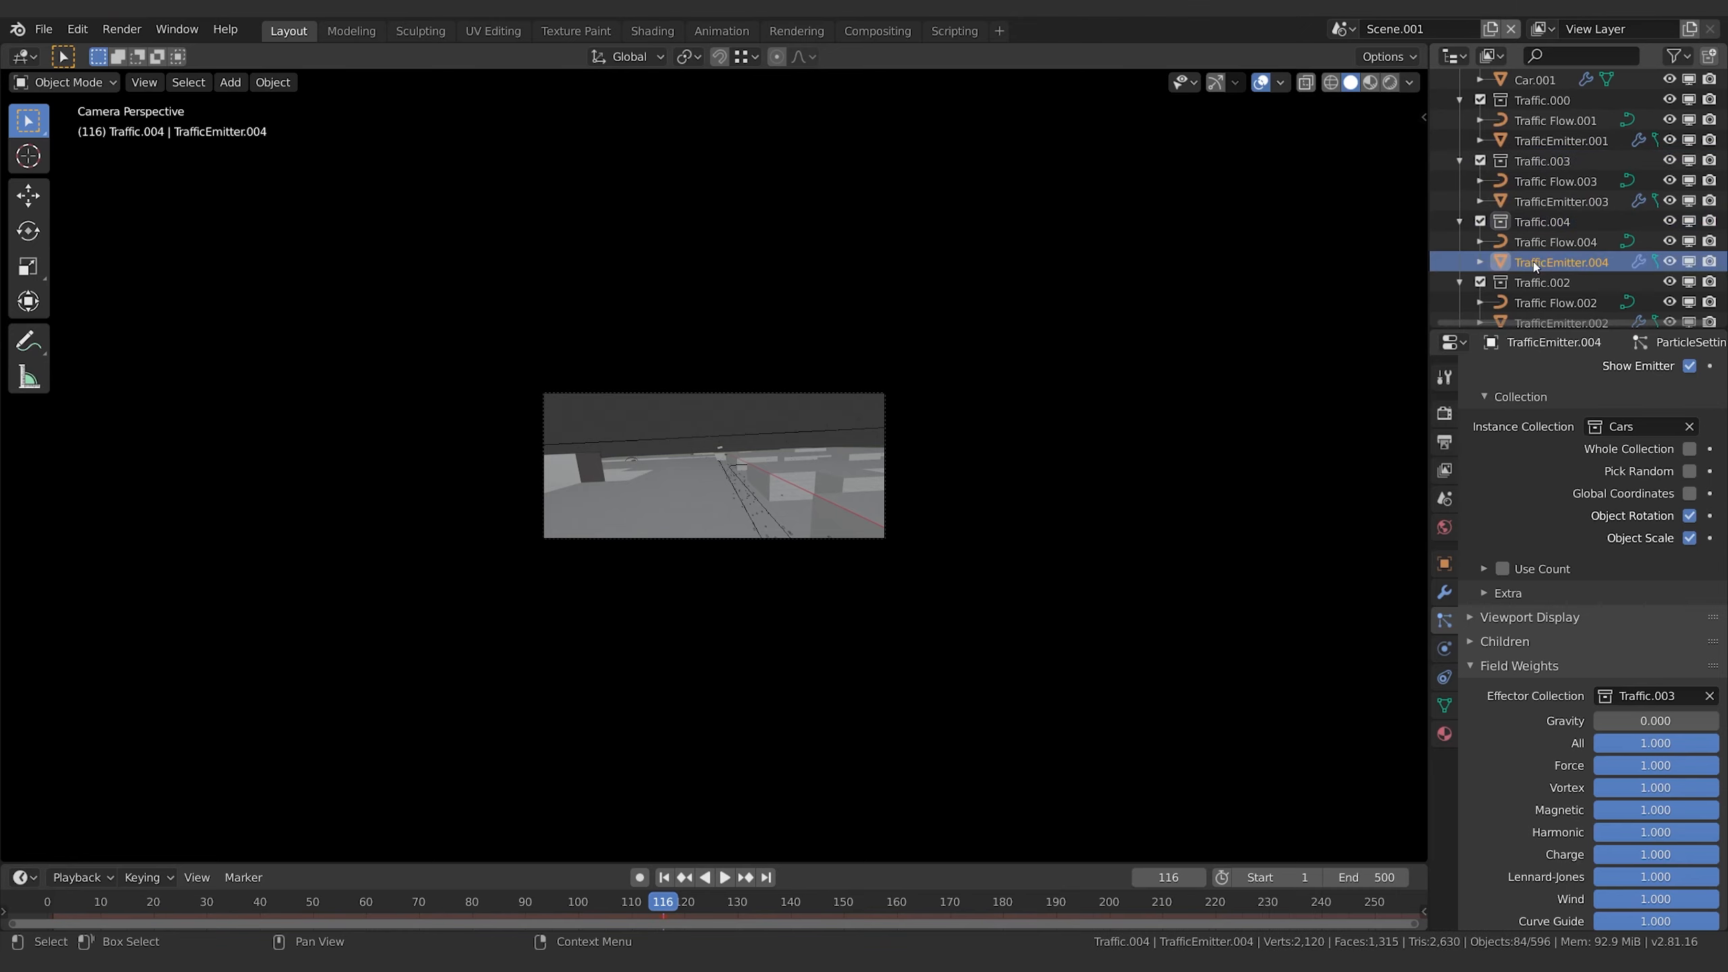
shift+click(1565, 241)
key(r)
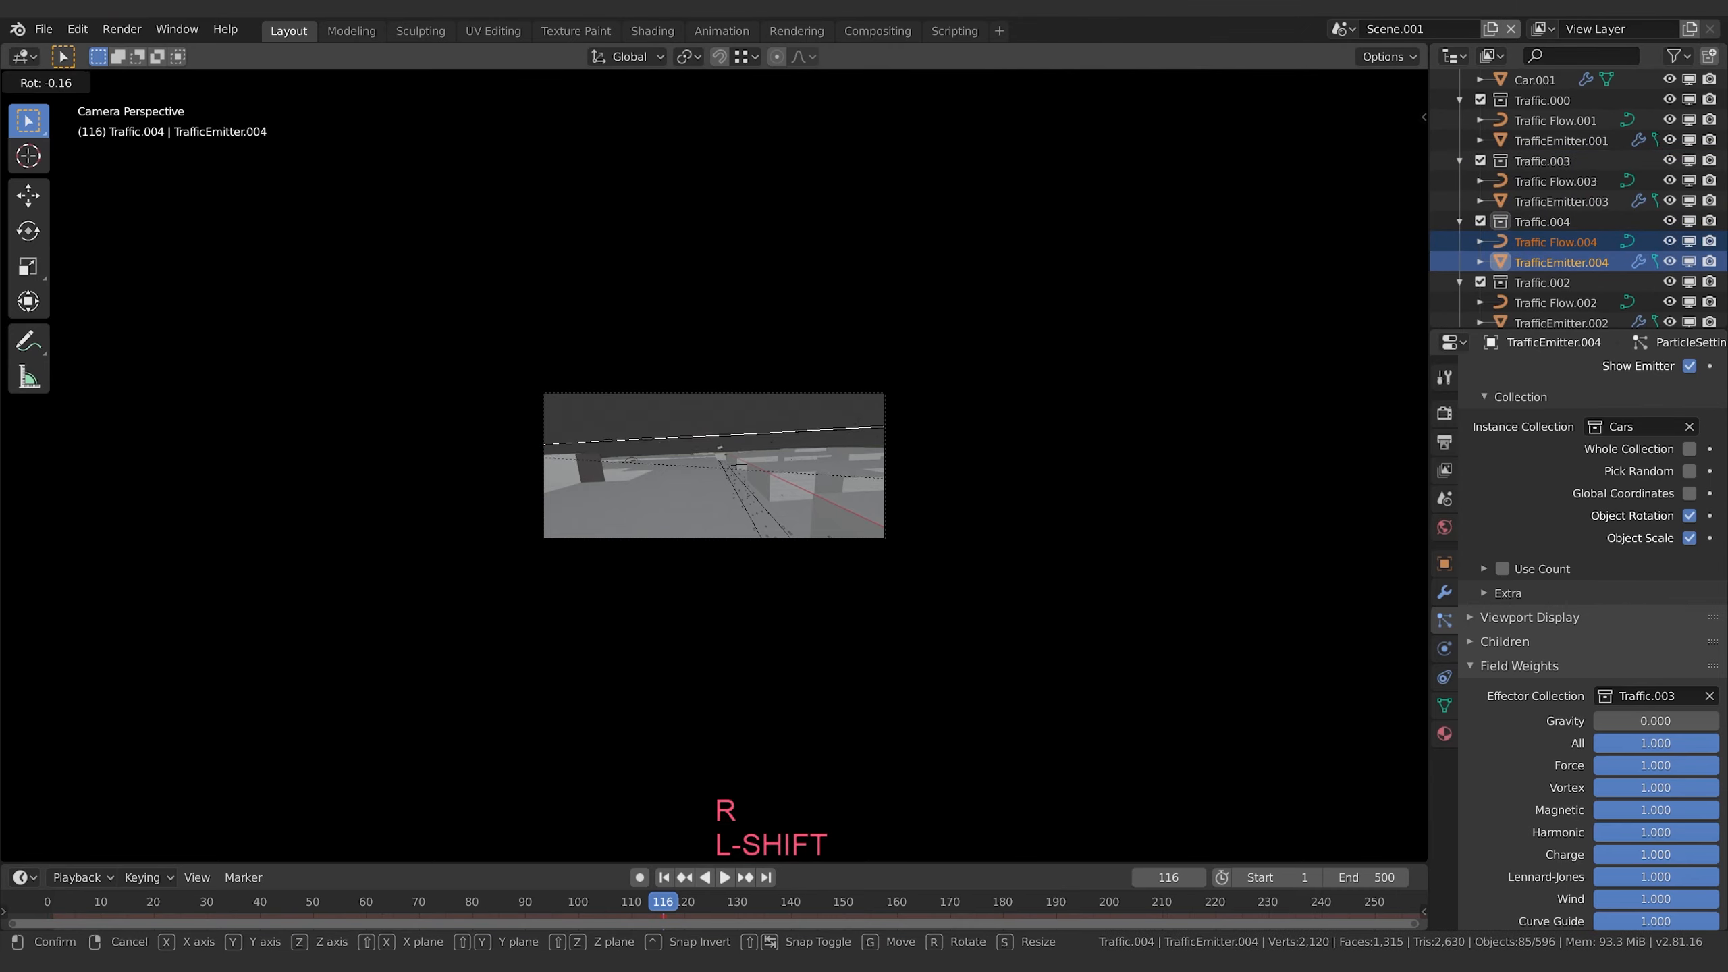
key(Escape)
scroll(1018, 475, up, 5)
key(r)
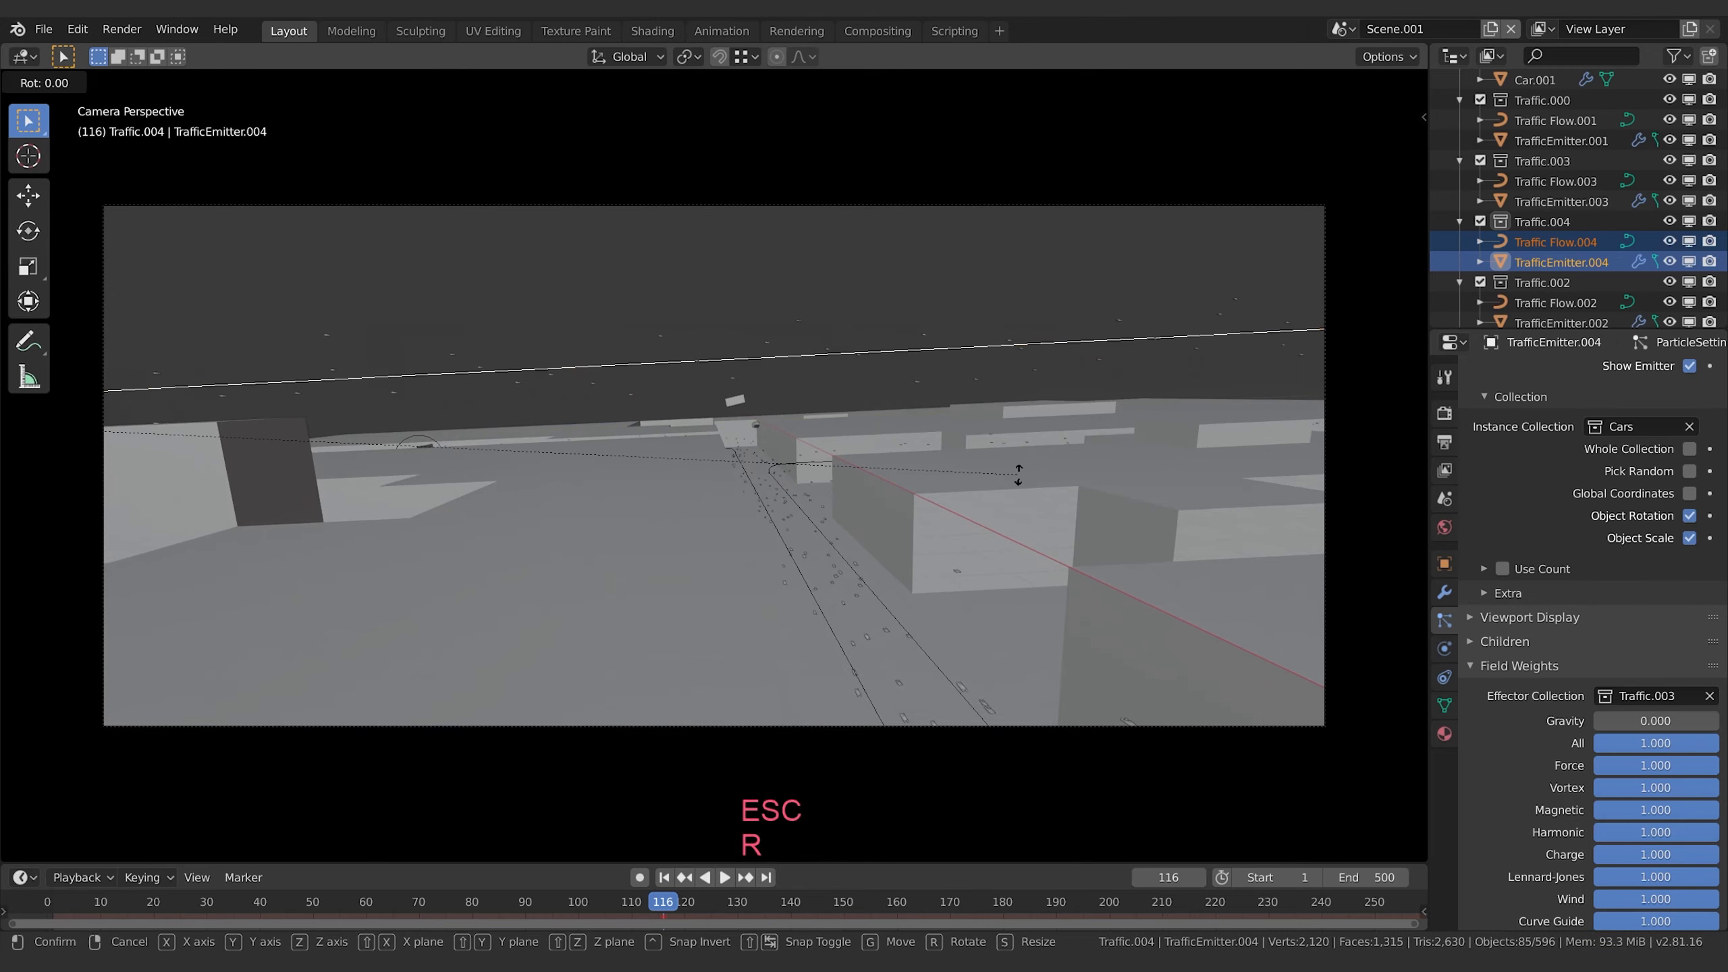
key(z)
key(KP_1)
key(KP_0)
key(Return)
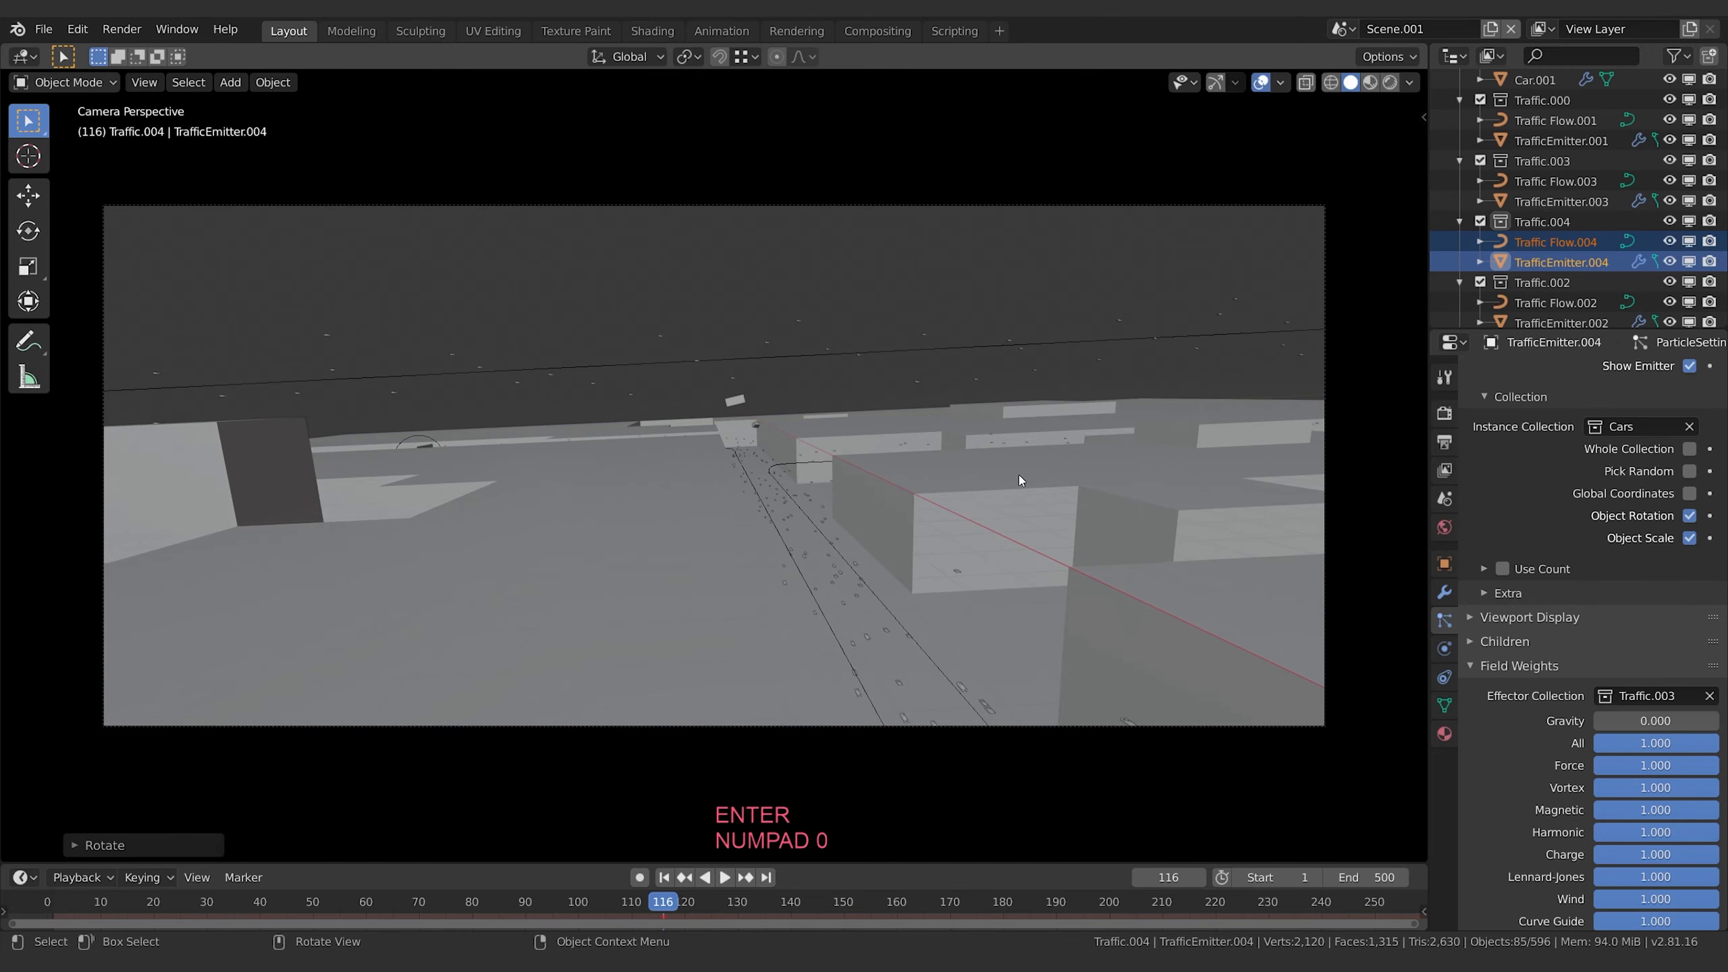
- Move the rotated emitter and curve back across the city, and adjust their position along X in camera view
middle_drag(845, 353, 687, 516)
key(g)
click(1223, 469)
middle_drag(1223, 469, 1196, 430)
key(KP_0)
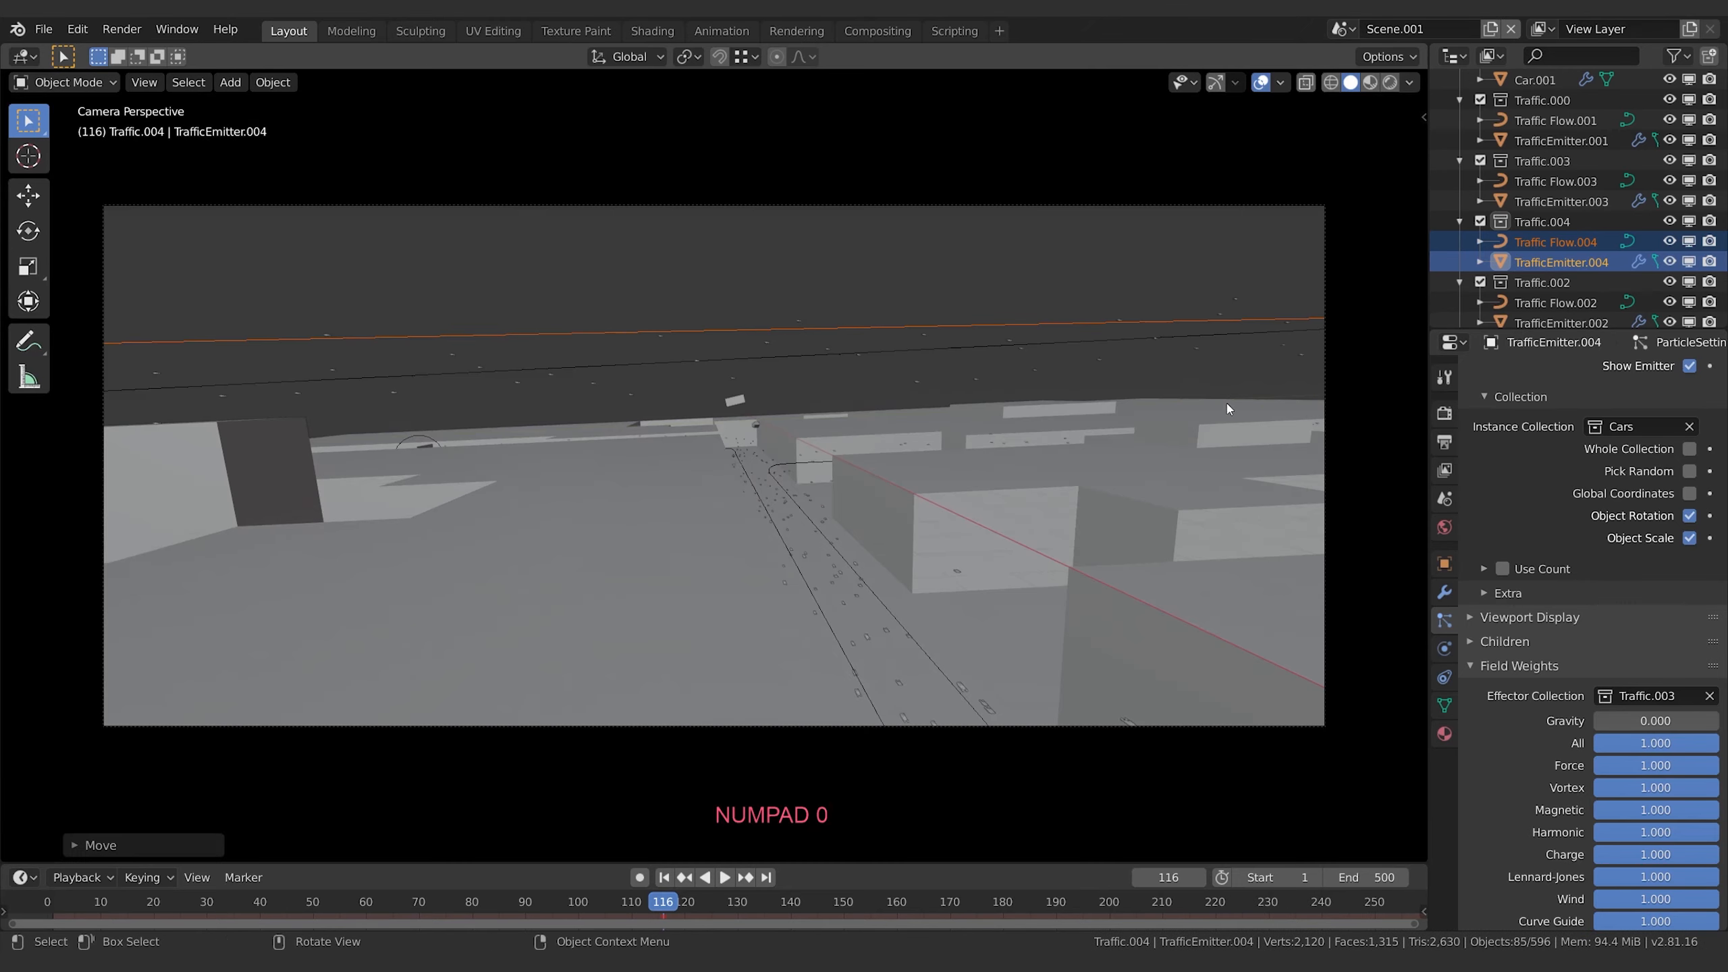
key(g)
key(x)
click(1254, 318)
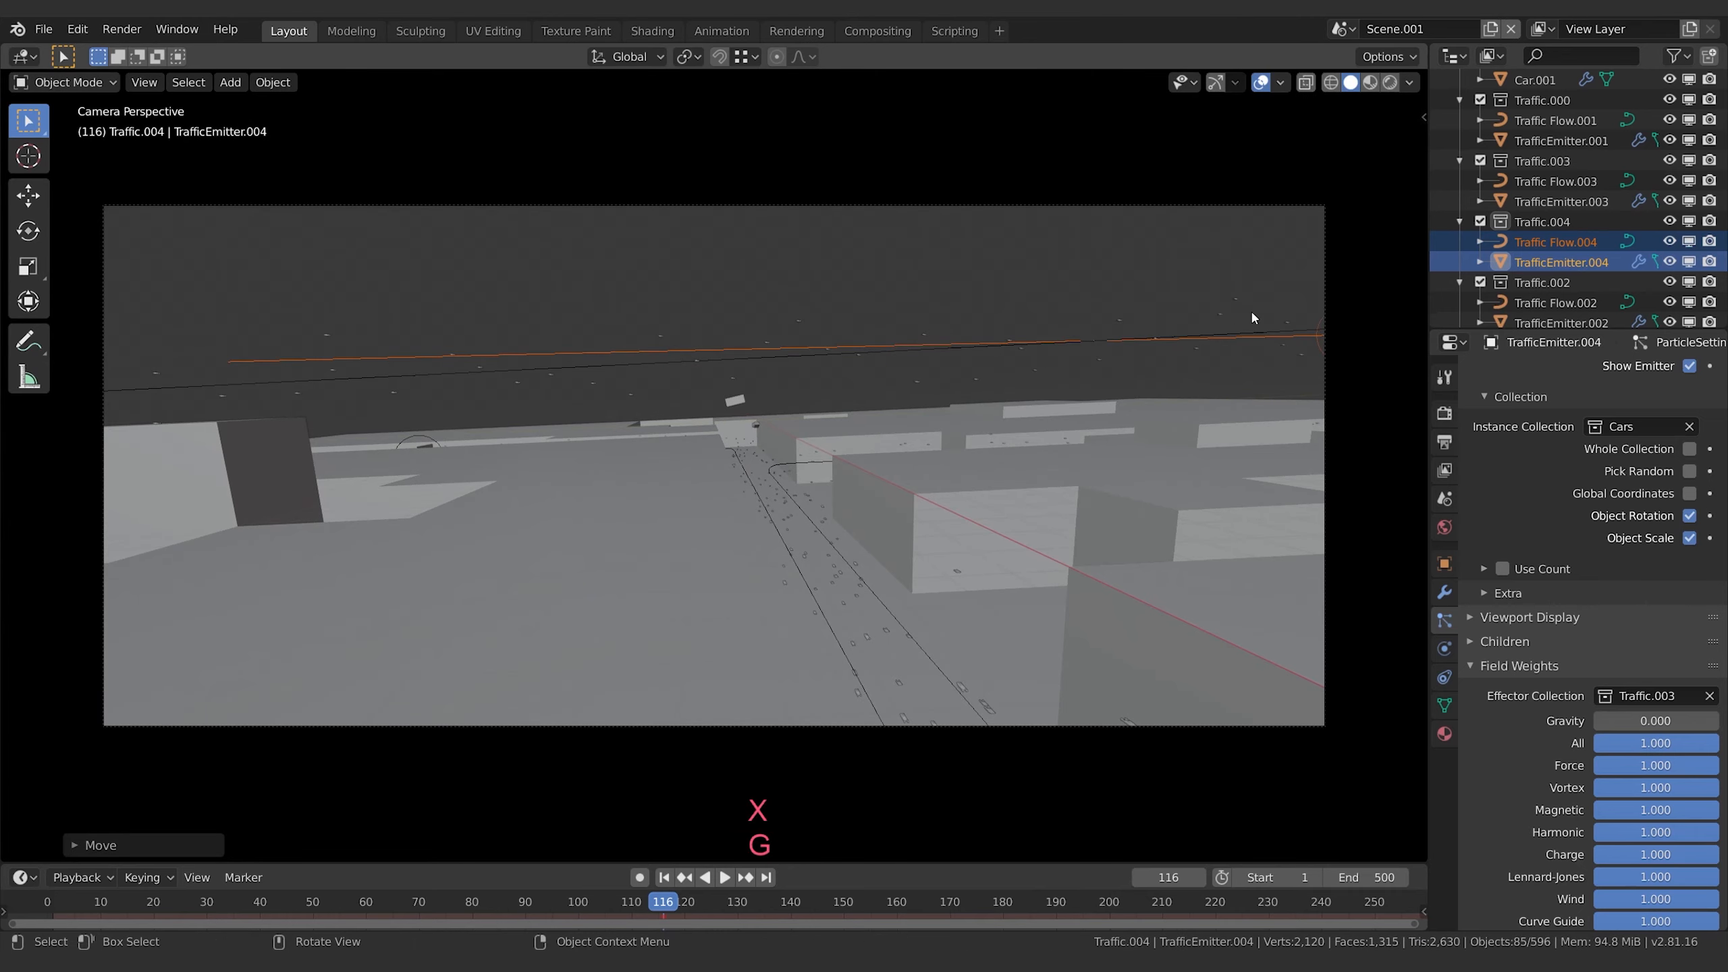
- Lower Traffic Flow.004 and its emitter by about 3 m along Z, and shift them slightly along X
key(g)
key(z)
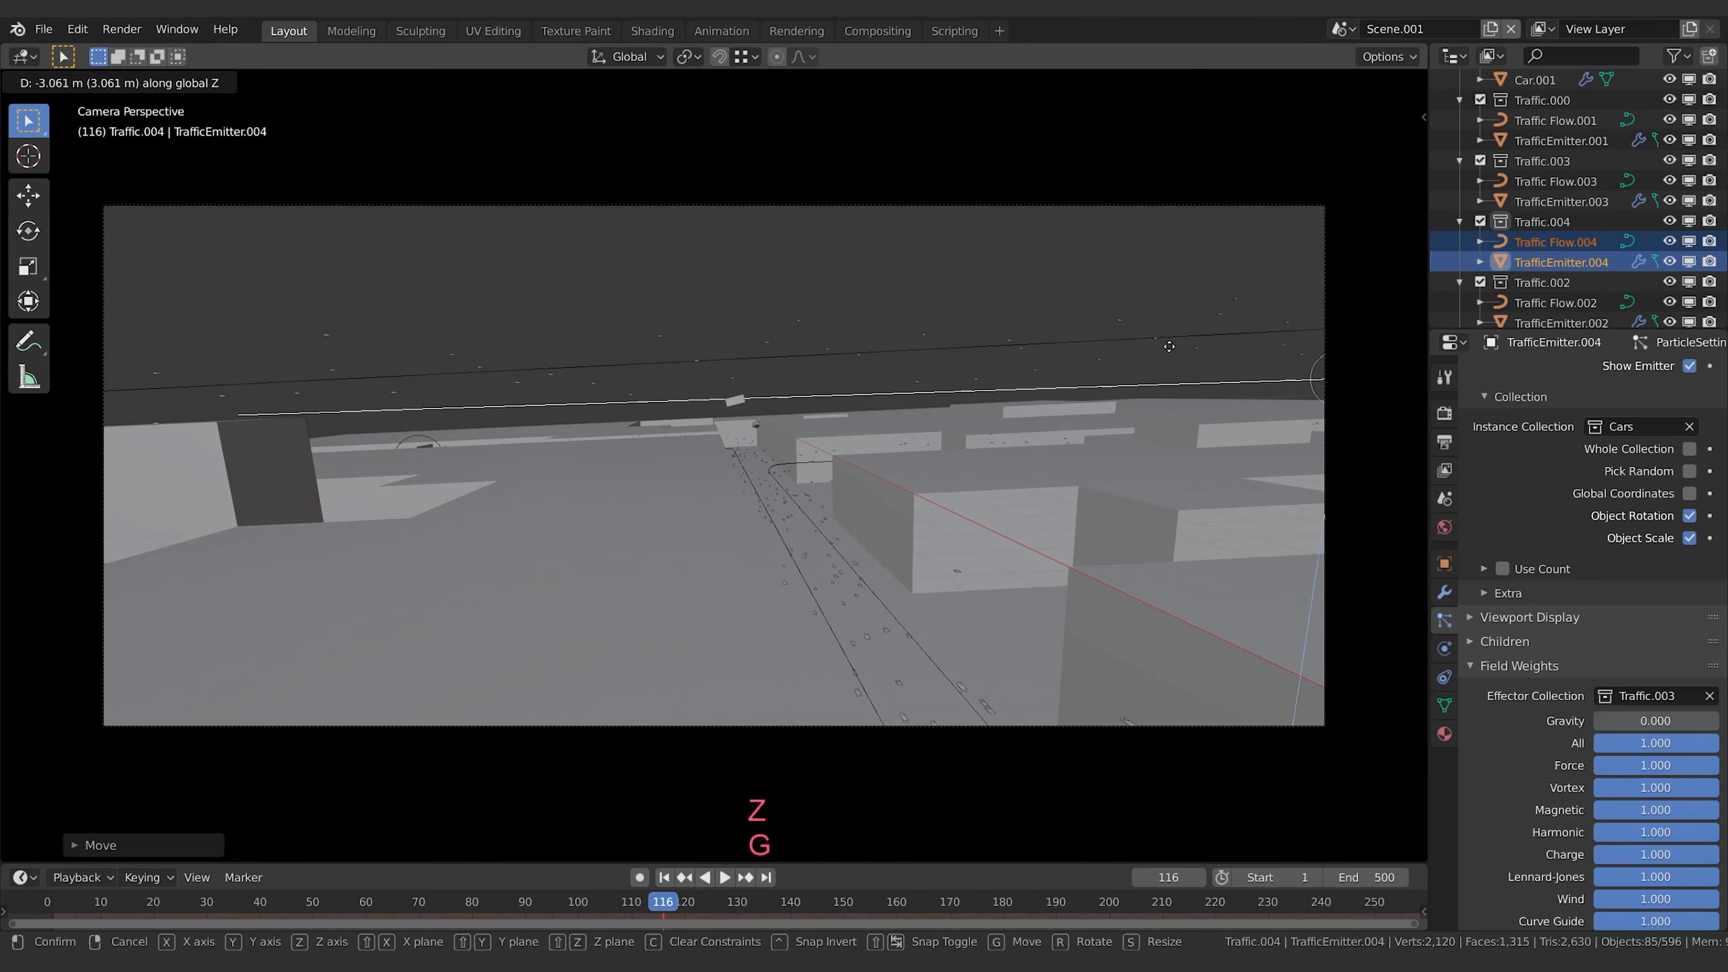
key(x)
click(702, 687)
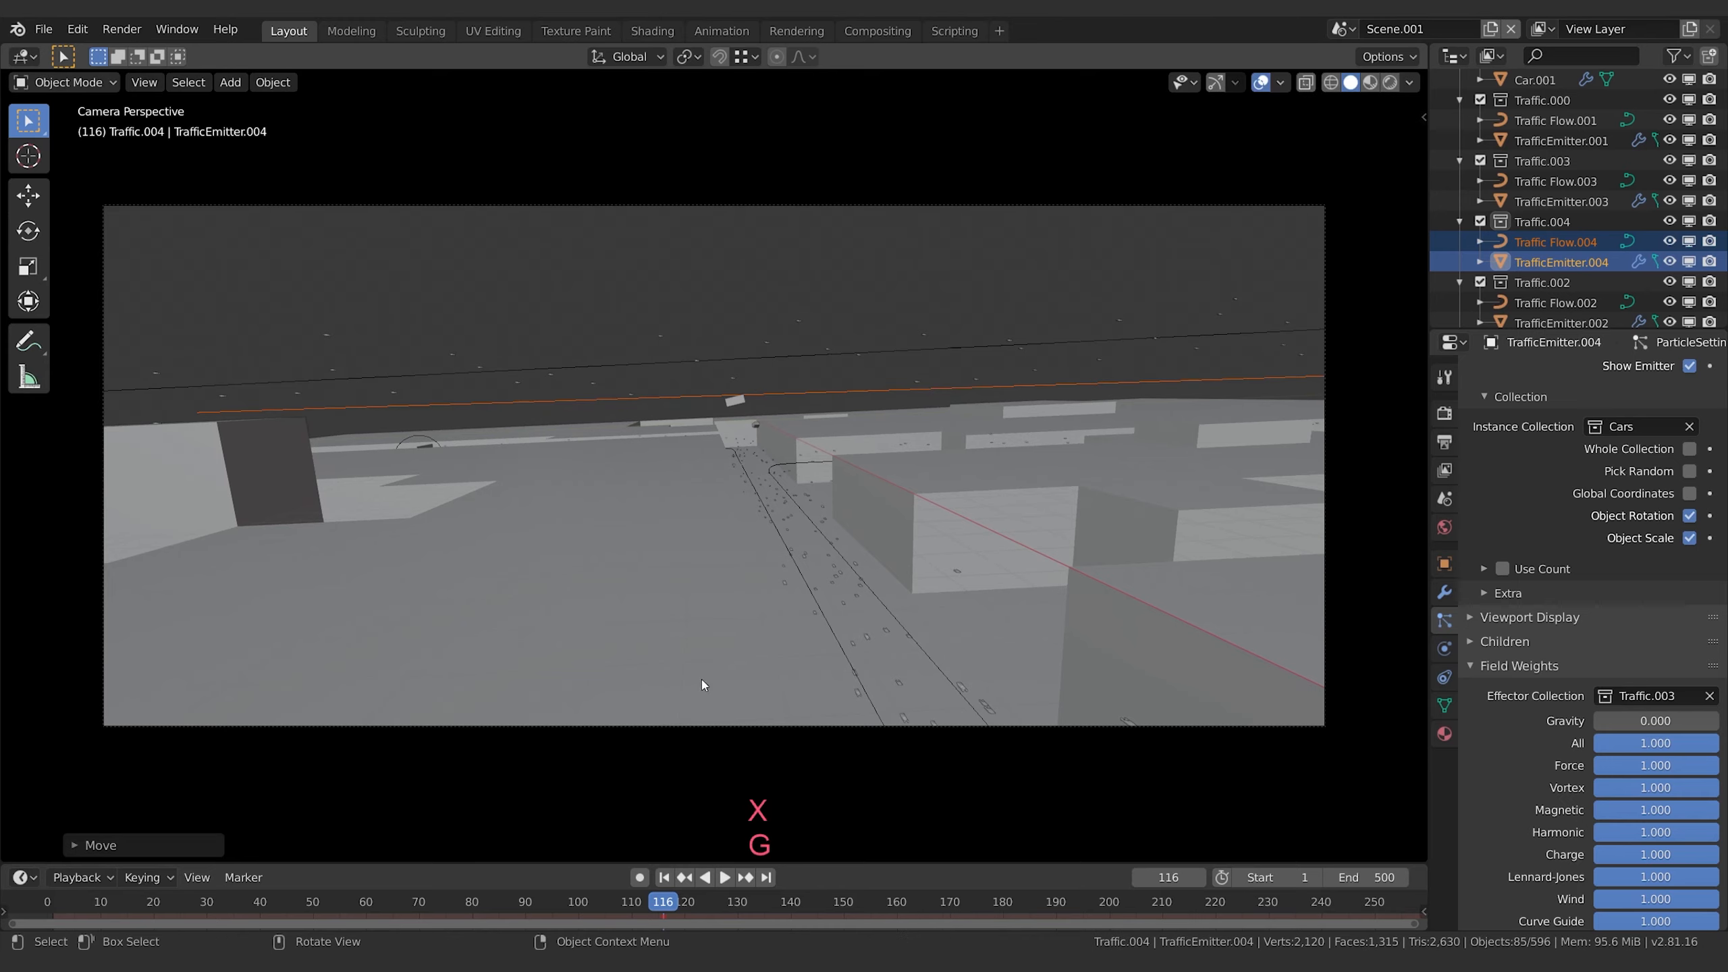
- Play the animation, lower Traffic Flow.004 and its emitter by about 1.5 m more along Z, and scrub back to around frame 76
click(724, 877)
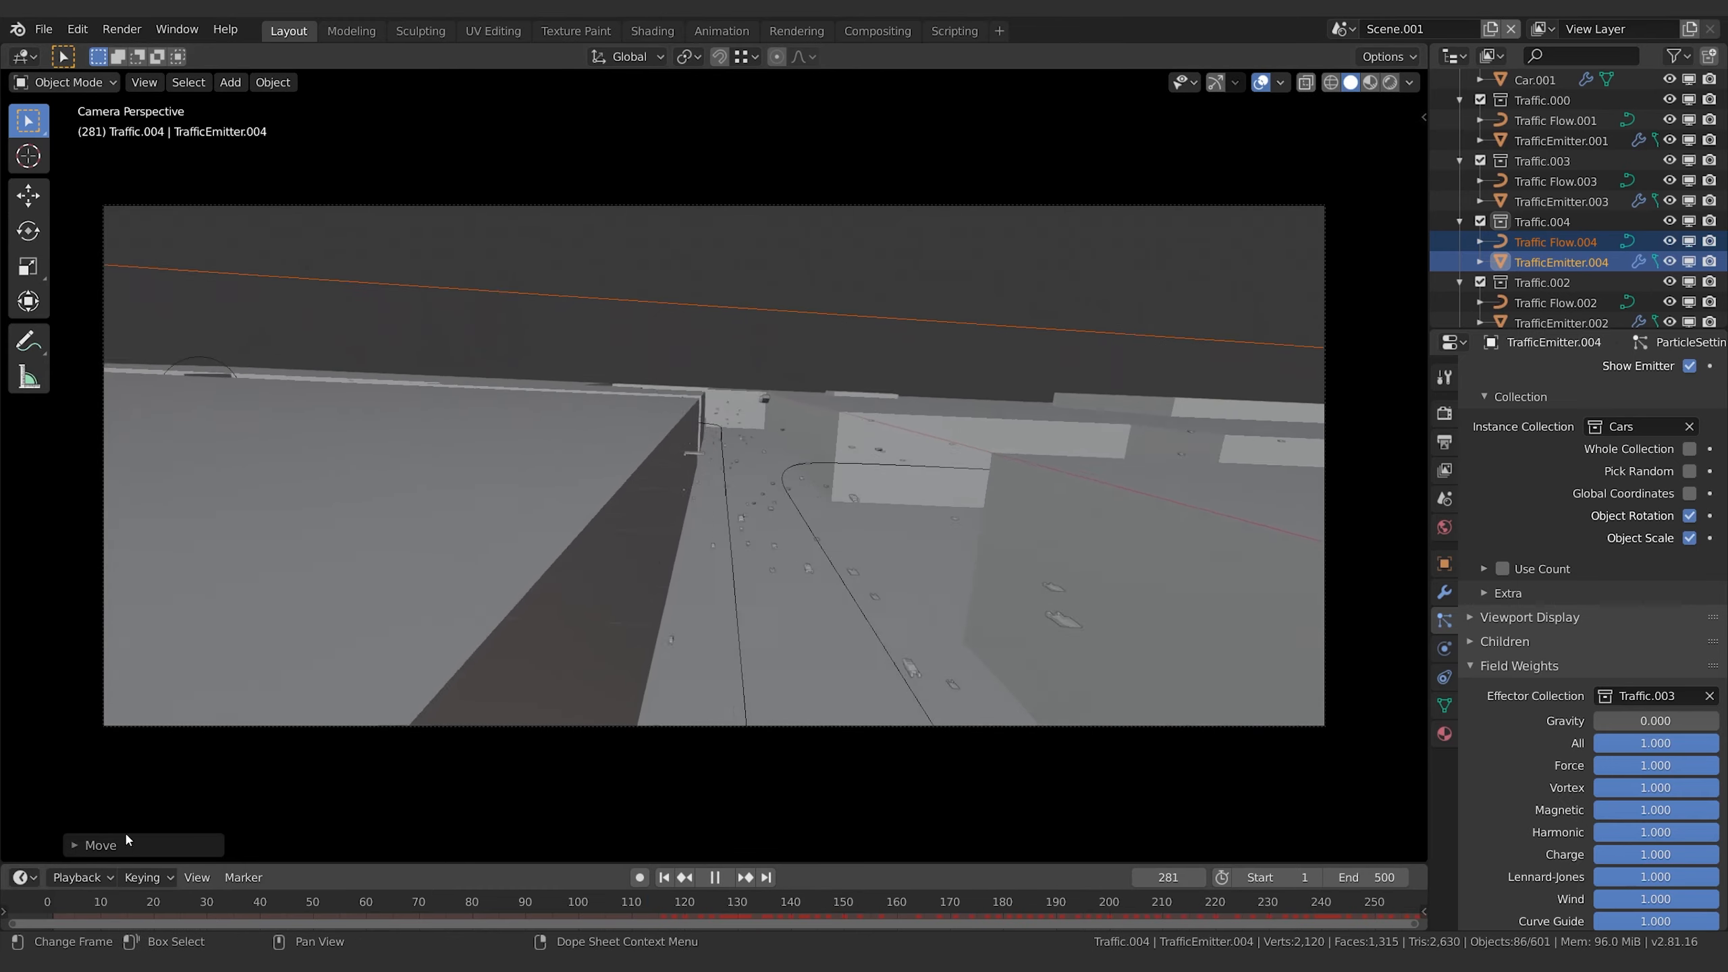
key(g)
key(z)
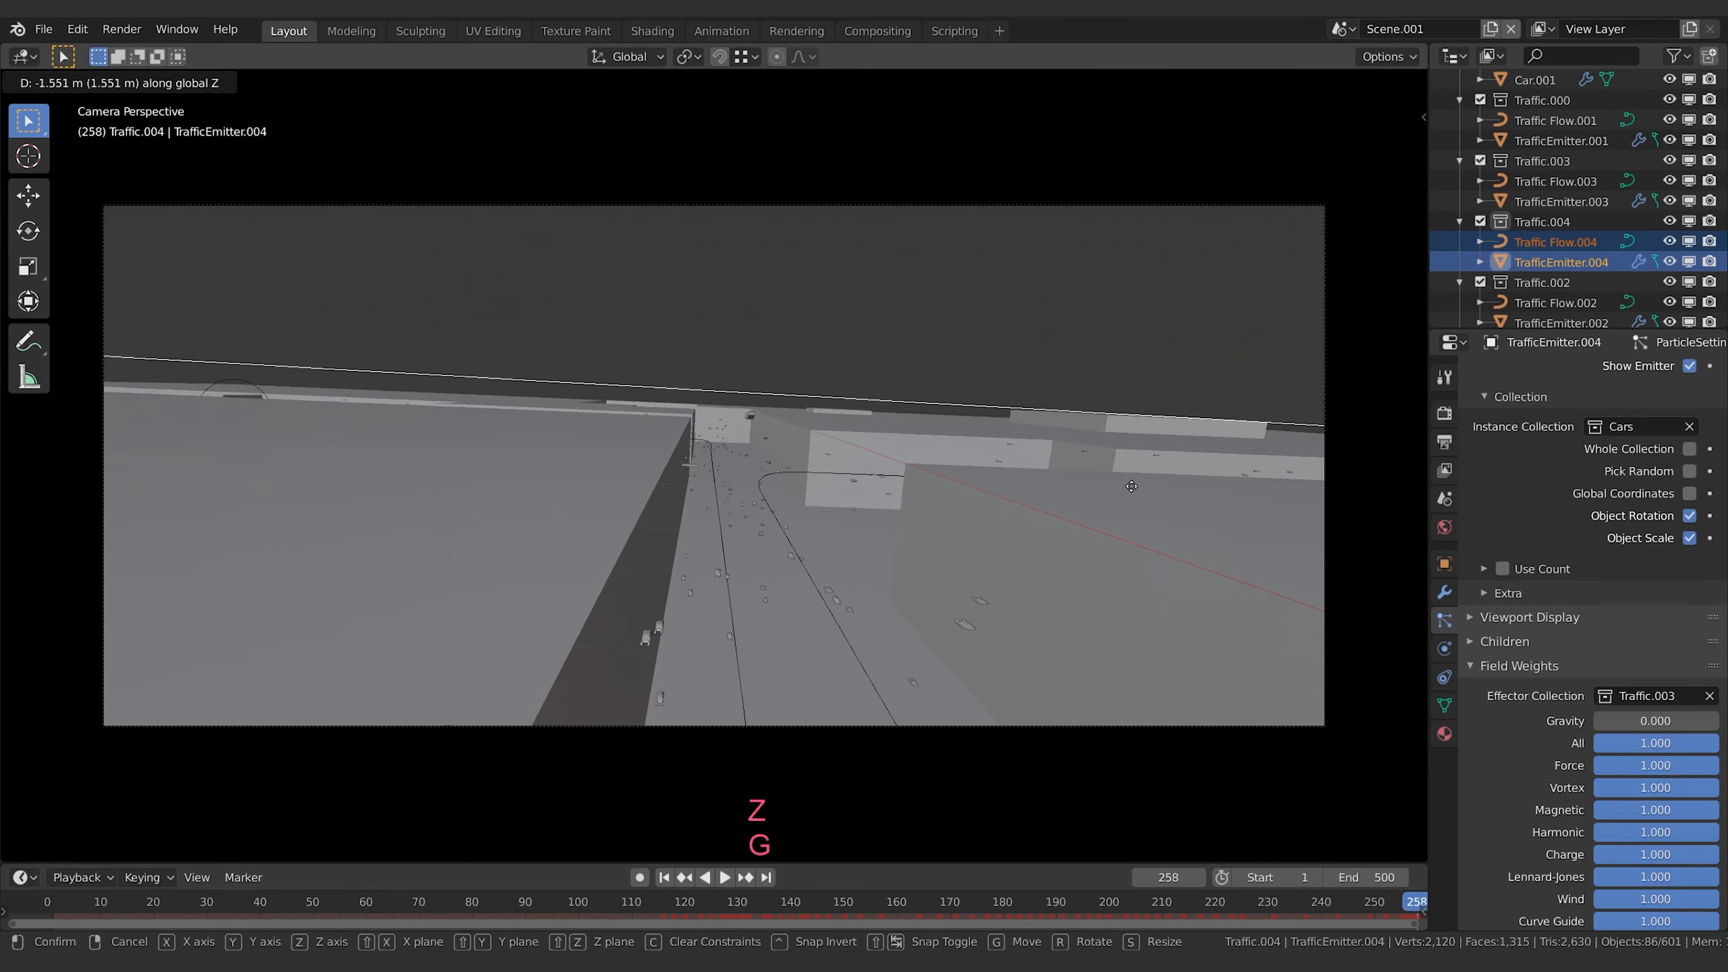
click(990, 805)
drag(1413, 902, 447, 773)
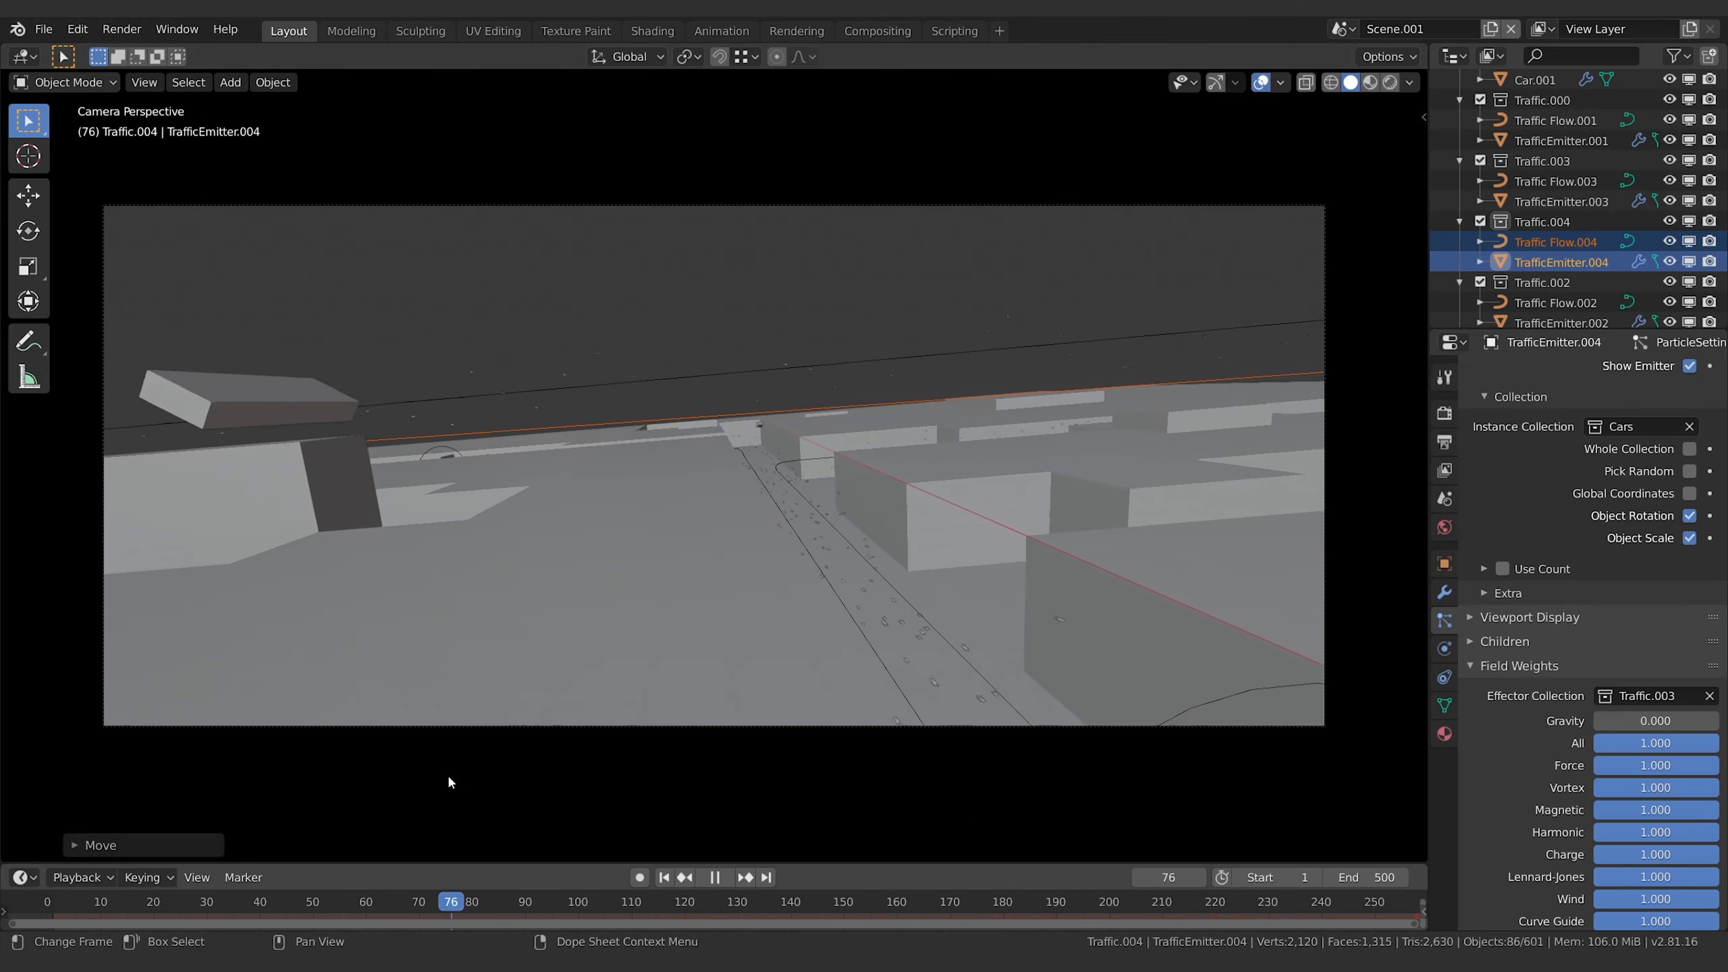
- Edit Traffic Flow.004 outside camera view and move its far end point outward along Y to lengthen the path across the city
middle_drag(378, 307, 433, 414)
scroll(337, 432, down, 5)
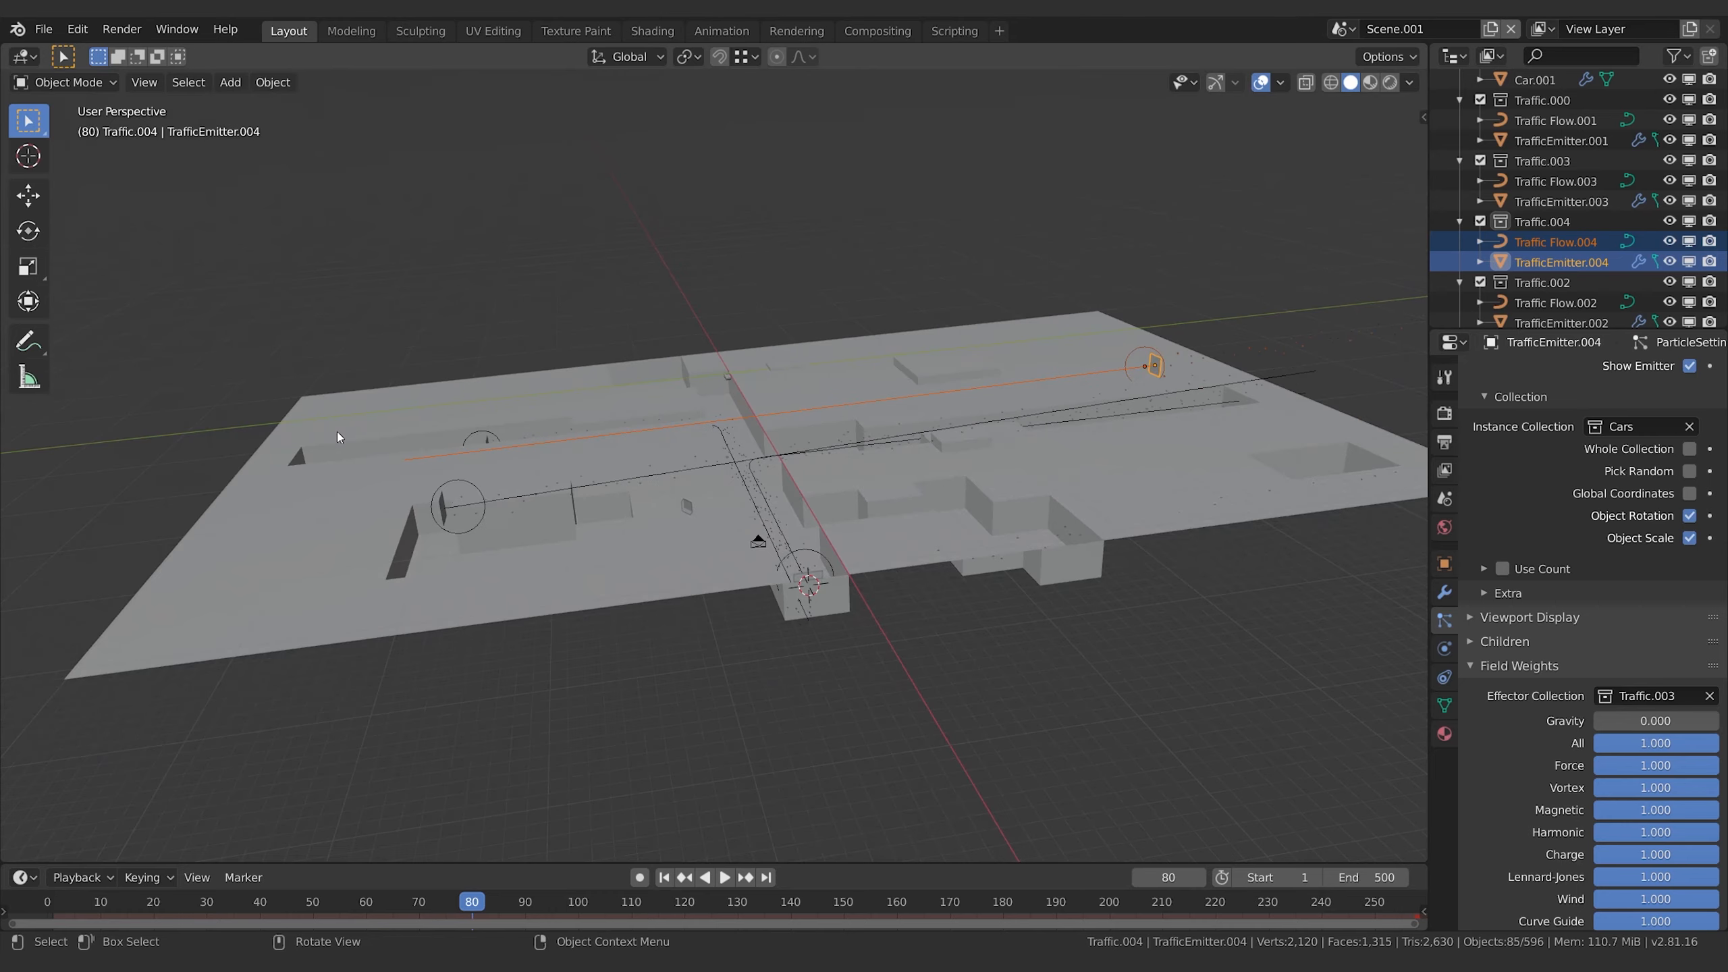
key(Tab)
key(Tab)
click(417, 461)
key(Tab)
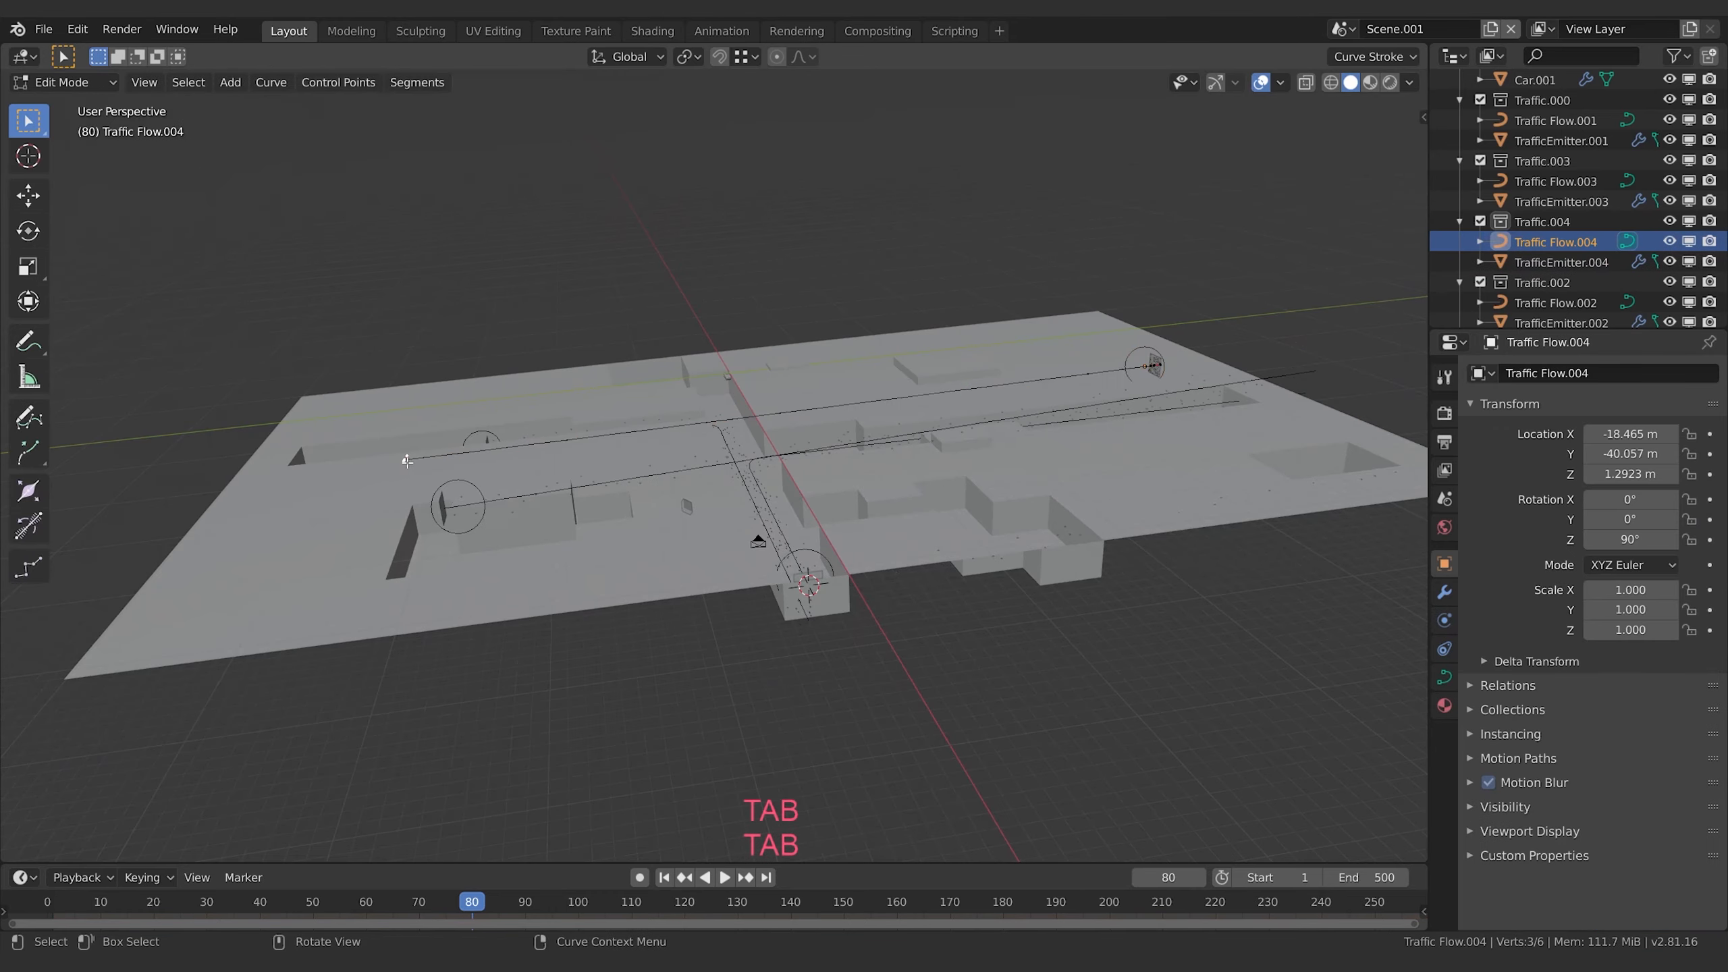
key(g)
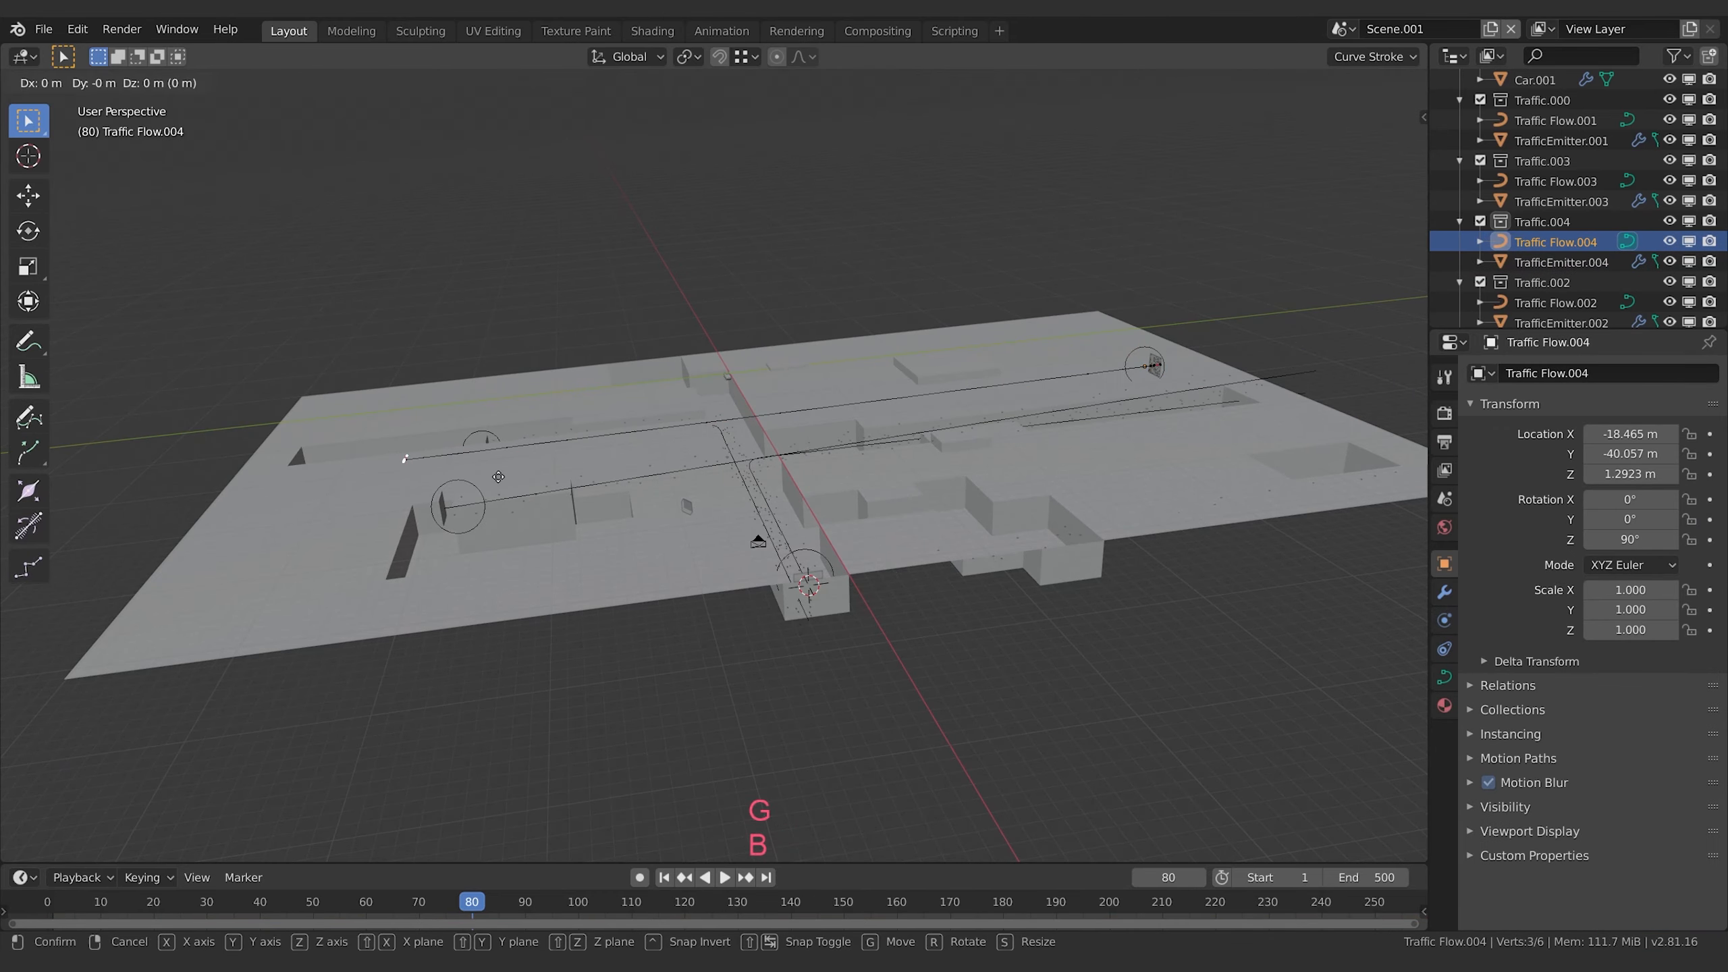
key(y)
click(391, 488)
key(Tab)
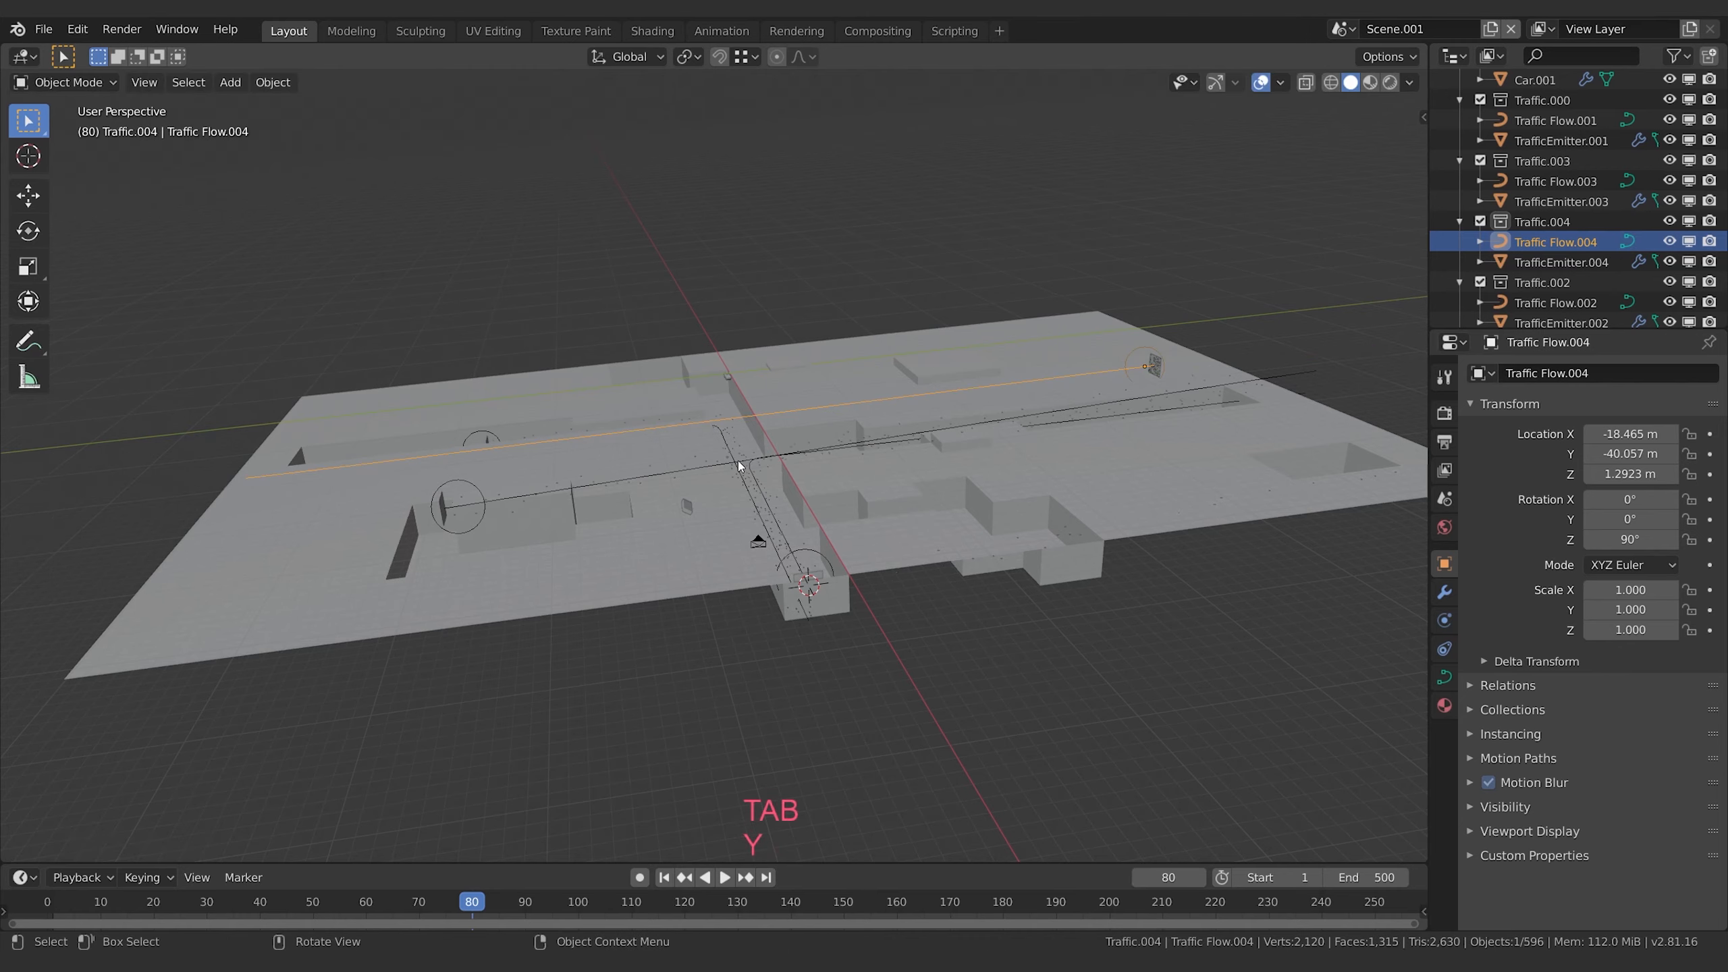
- Play the animation in camera view to check the lengthened path, and select TrafficEmitter.004 to show its particle settings
key(KP_0)
key(space)
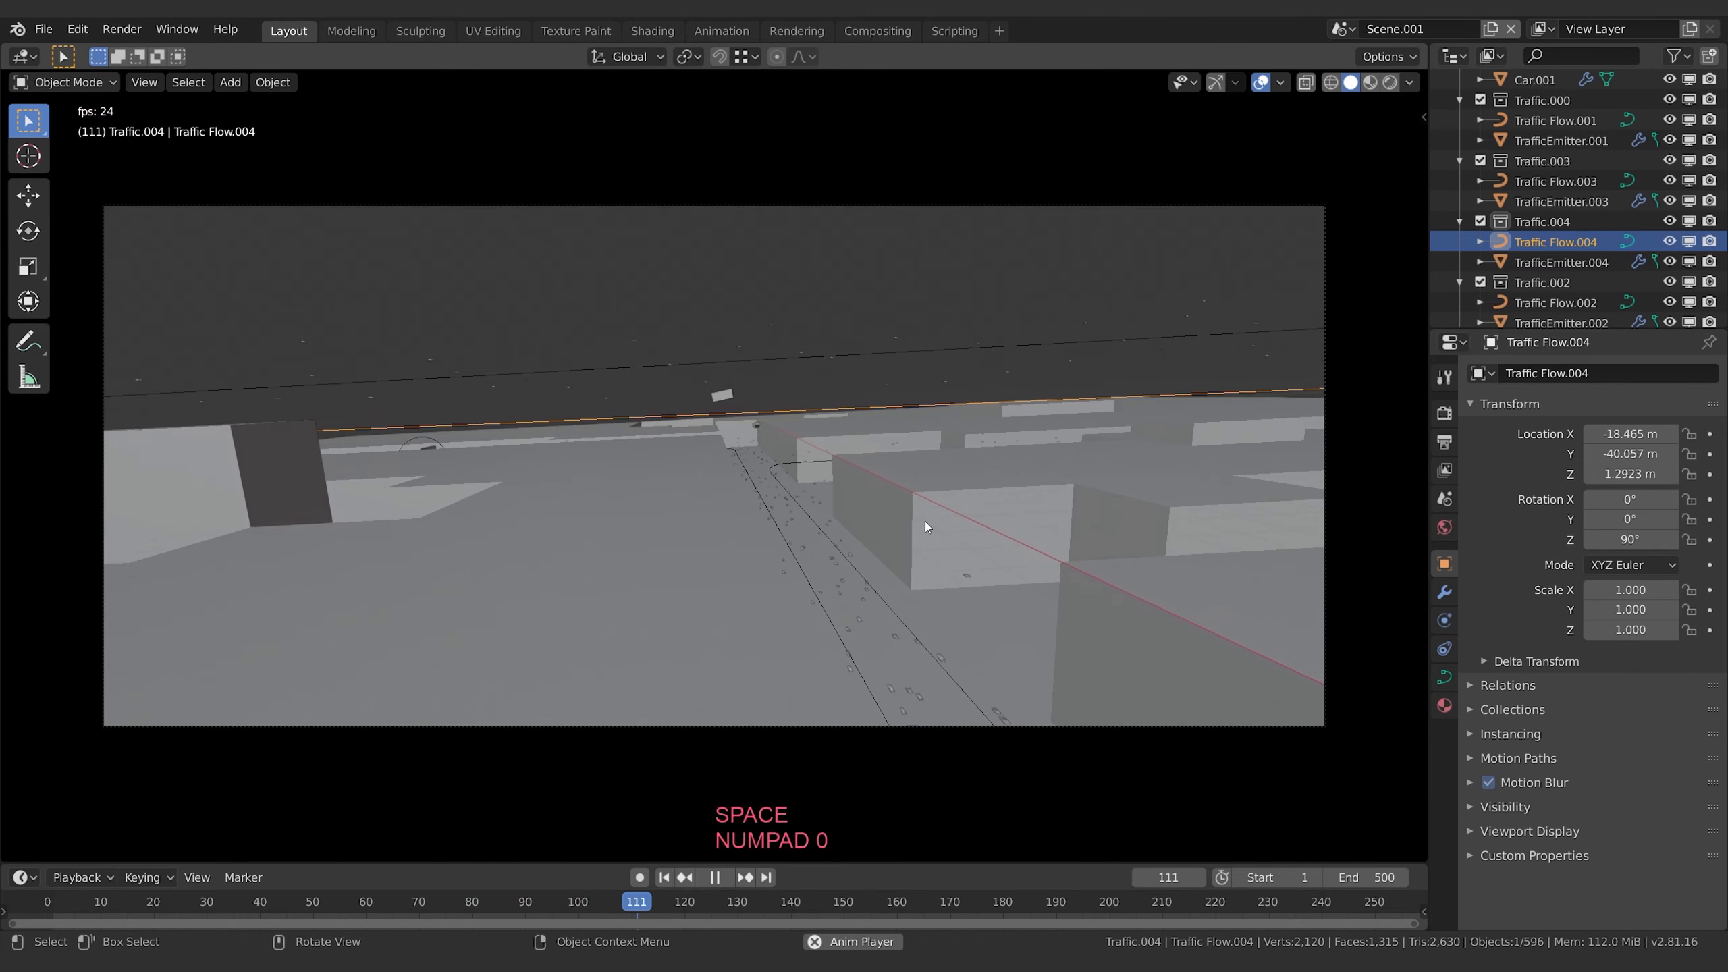
key(space)
click(1585, 262)
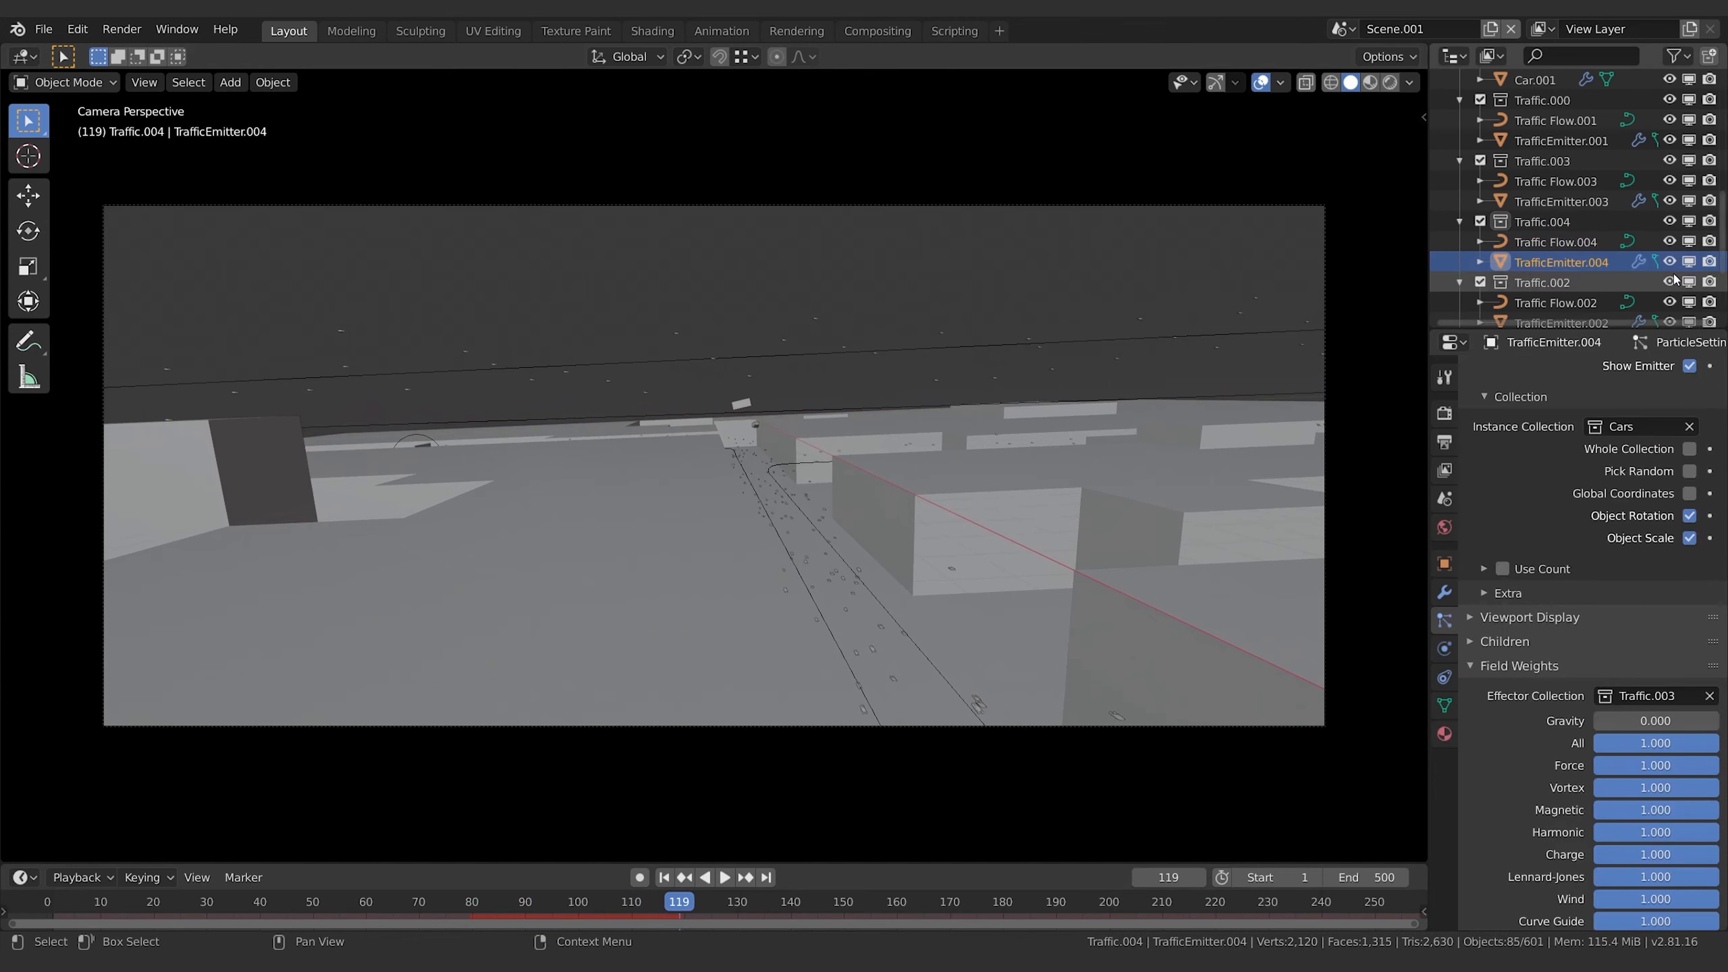
- Assign Traffic.004 as the effector collection of TrafficEmitter.004 and play the animation from the start in camera view
click(1675, 701)
key(BackSpace)
text(4)
key(Return)
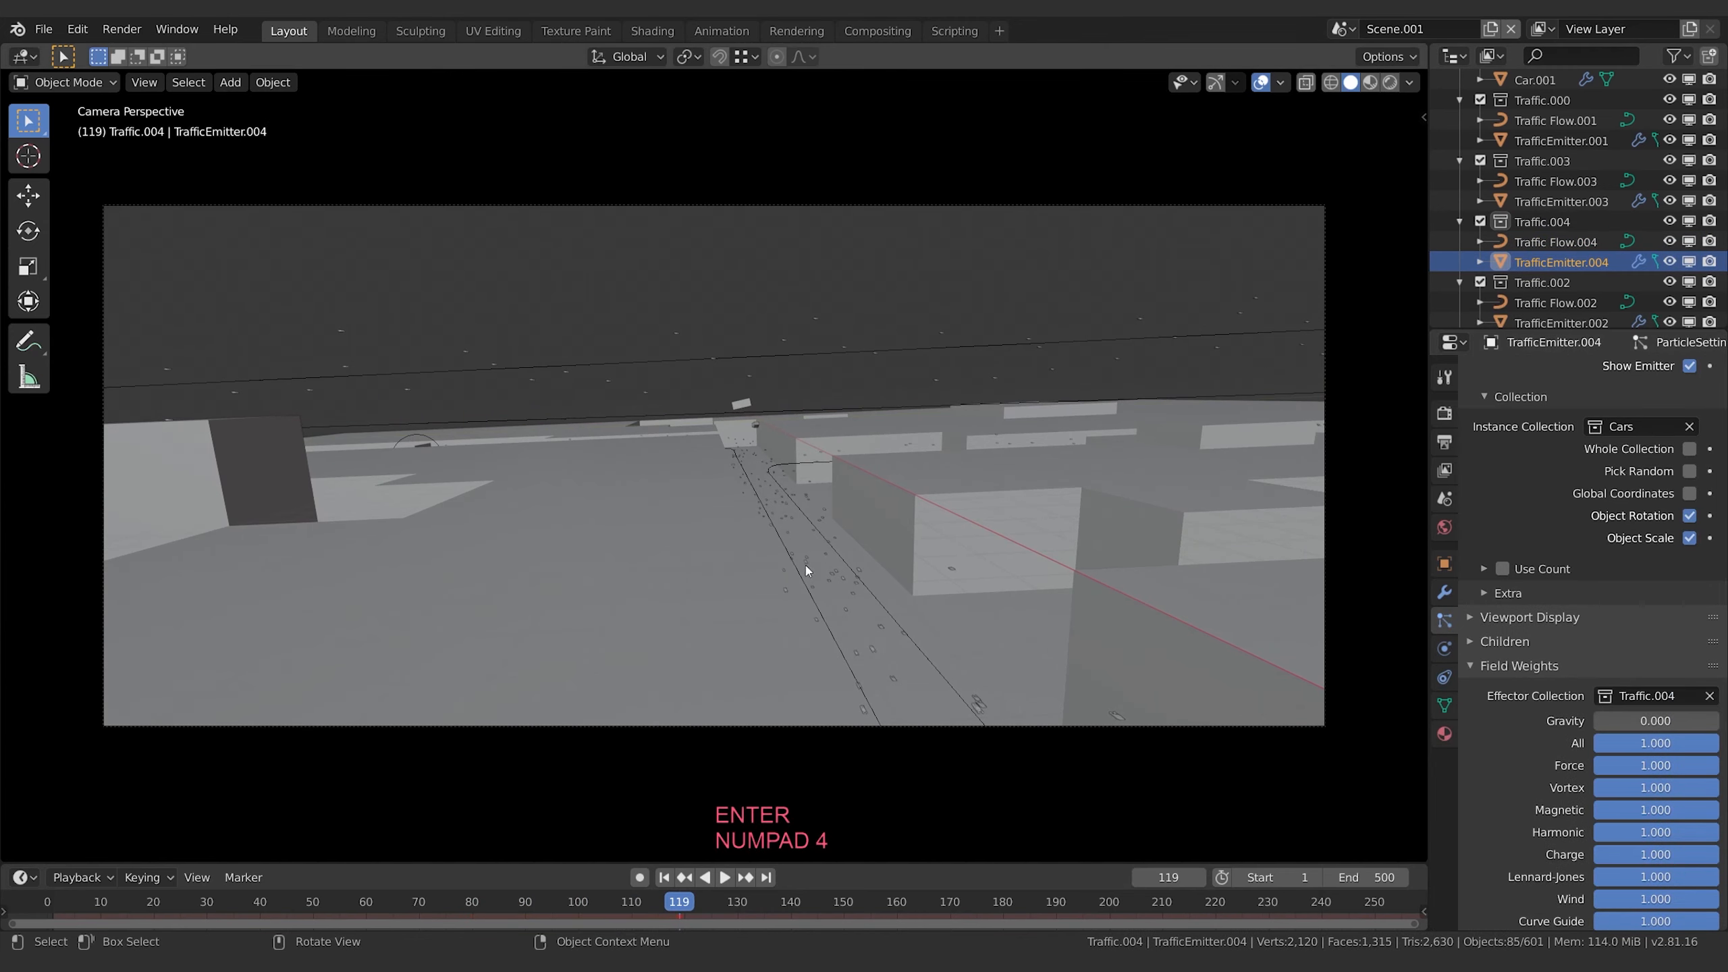
key(shift+Left)
key(space)
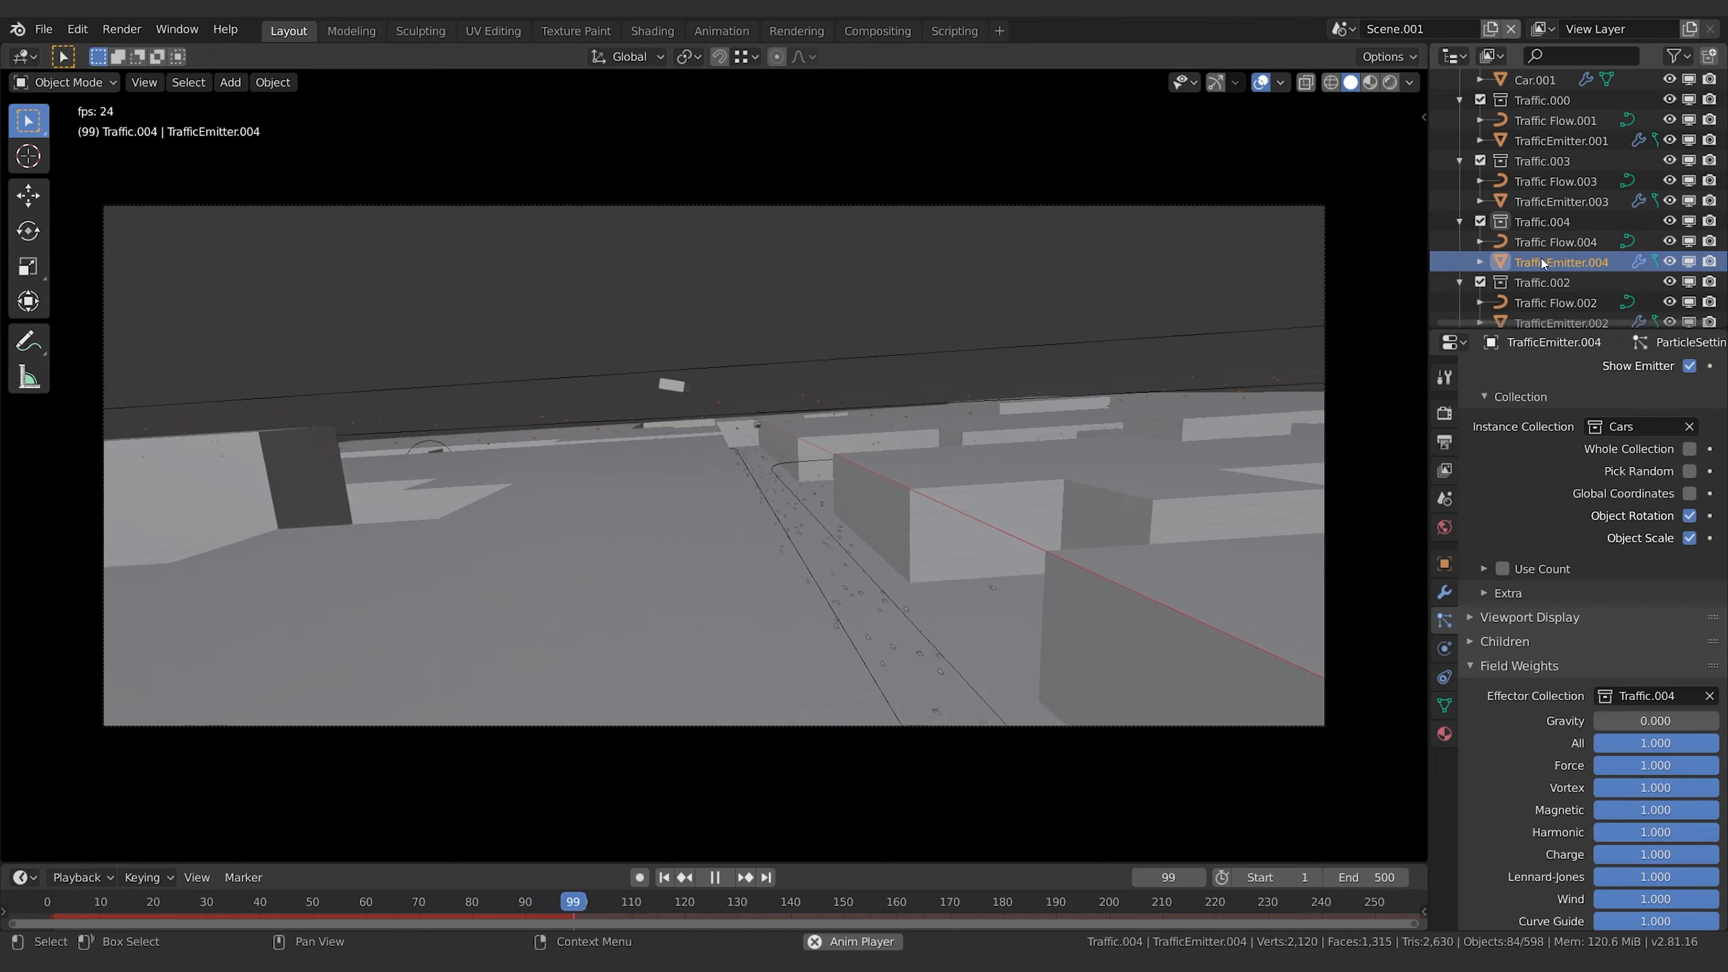
key(space)
key(space)
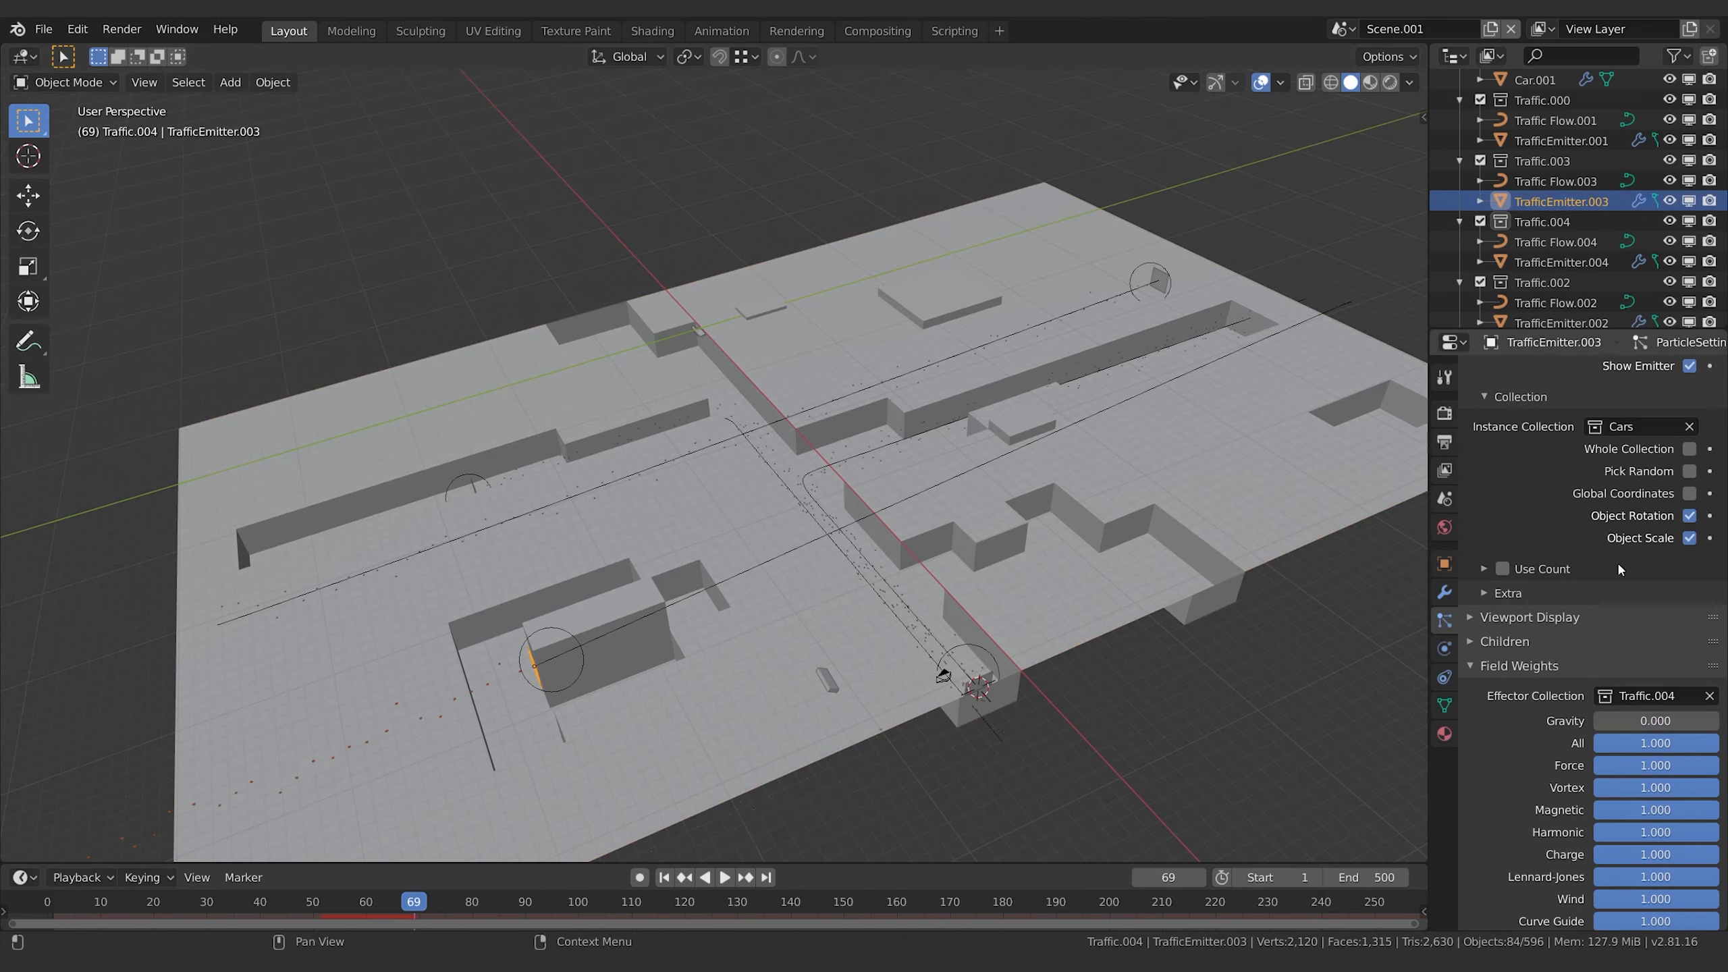
- Set the effector collection of TrafficEmitter.003 to Traffic.003 and play the animation to check the particle flow
click(1687, 697)
key(BackSpace)
text(3)
key(Return)
key(space)
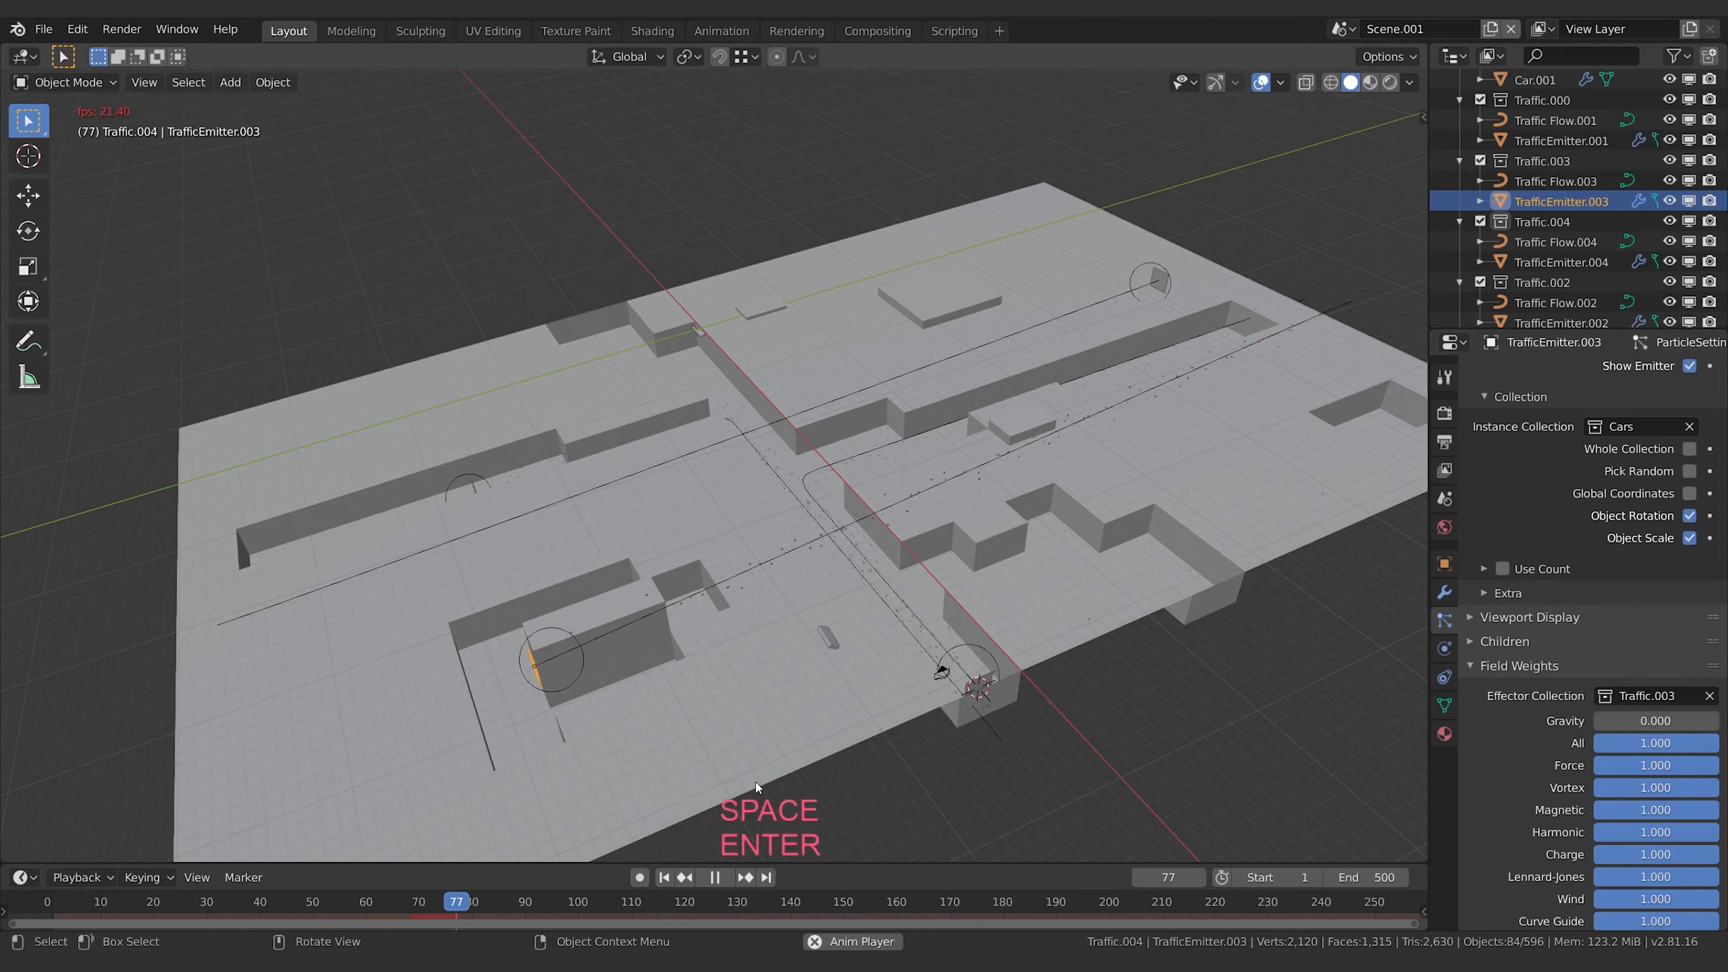
key(space)
- Select TrafficEmitter.004 and make its shared Traffic.002 particle settings a single-user copy
scroll(1528, 596, up, 15)
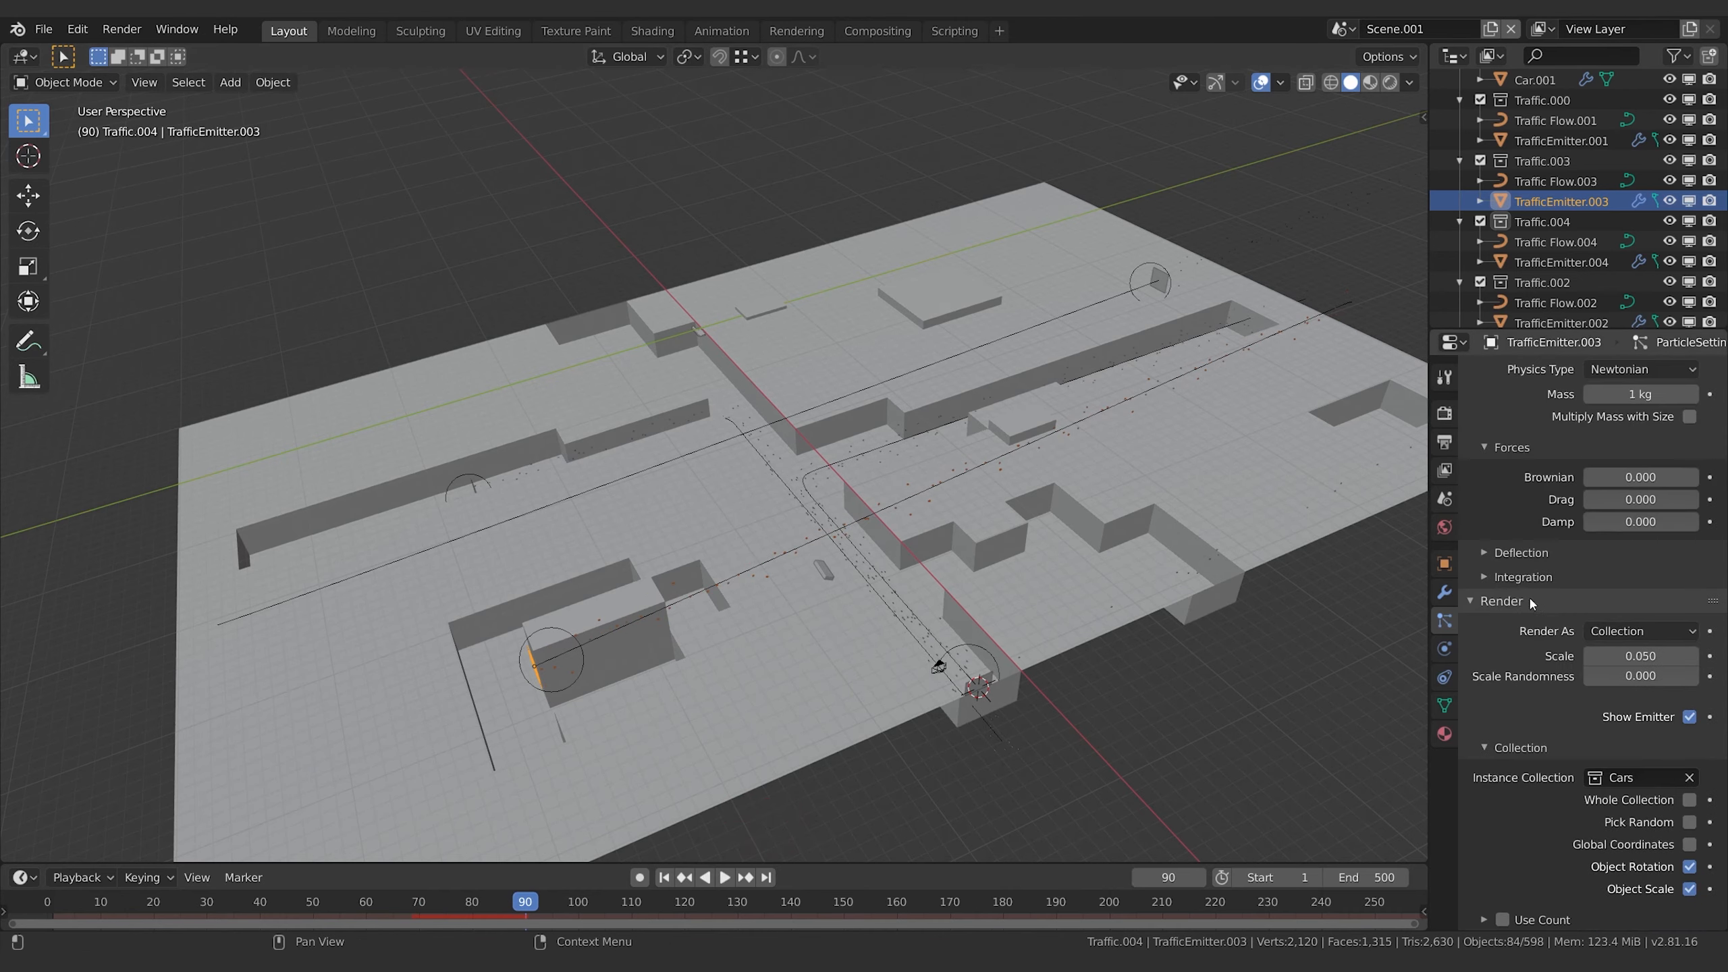
click(1160, 284)
scroll(1526, 625, up, 10)
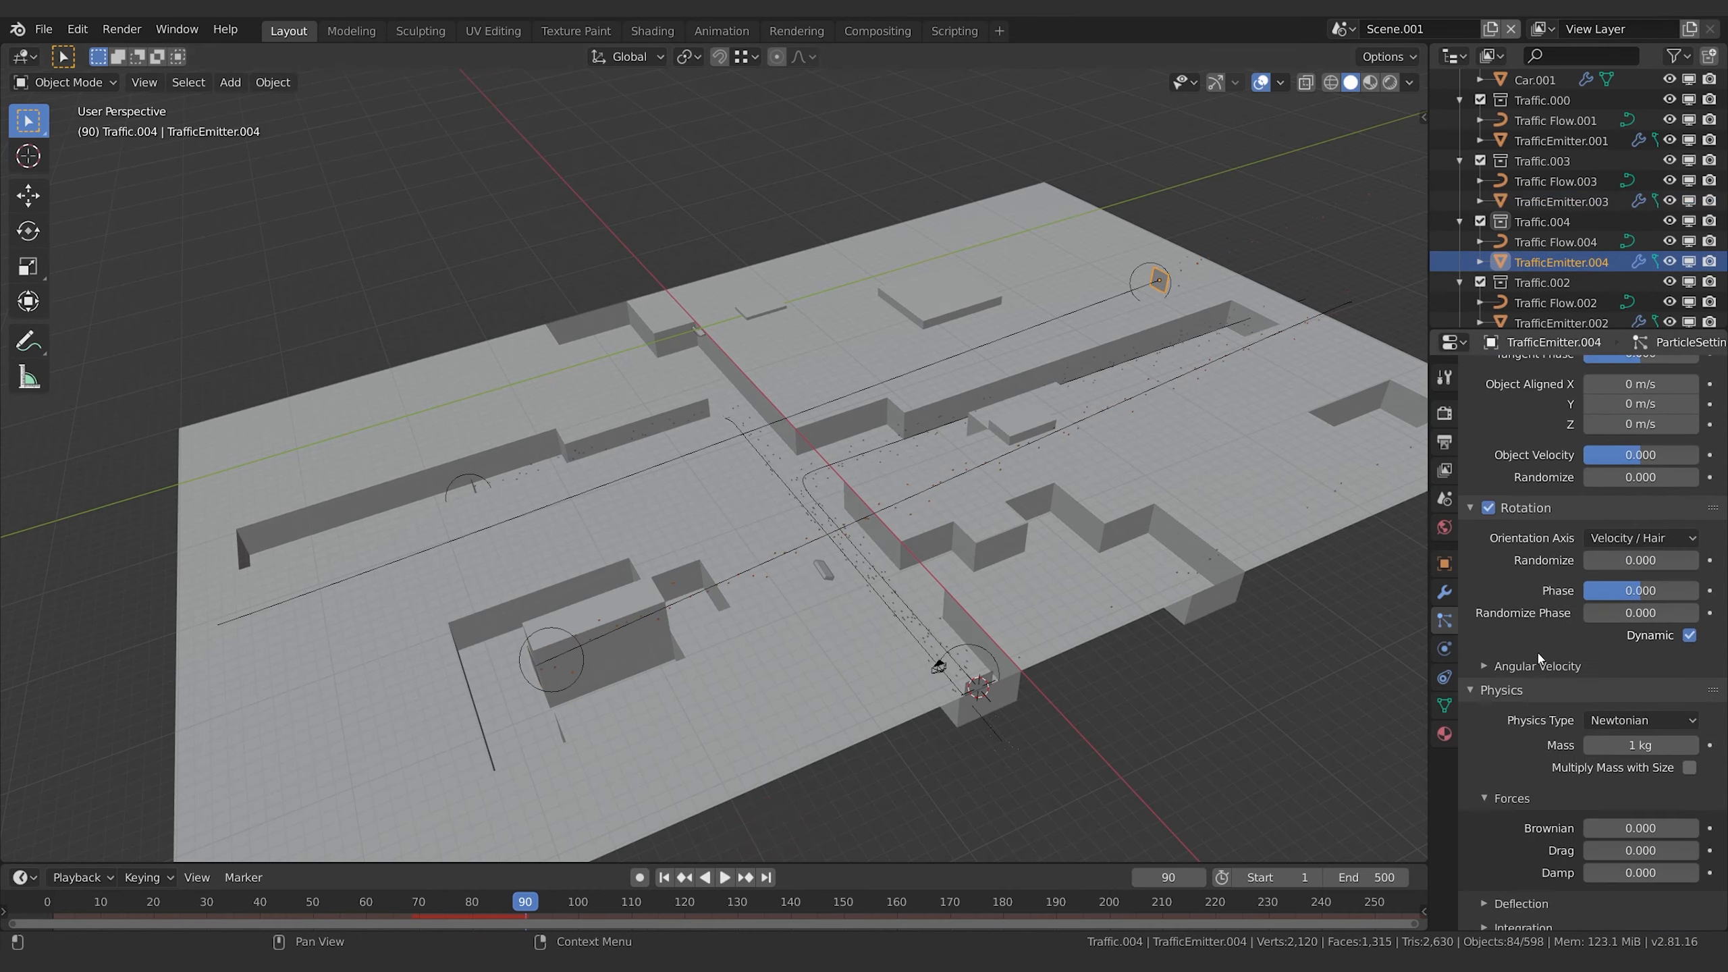
scroll(1527, 627, up, 4)
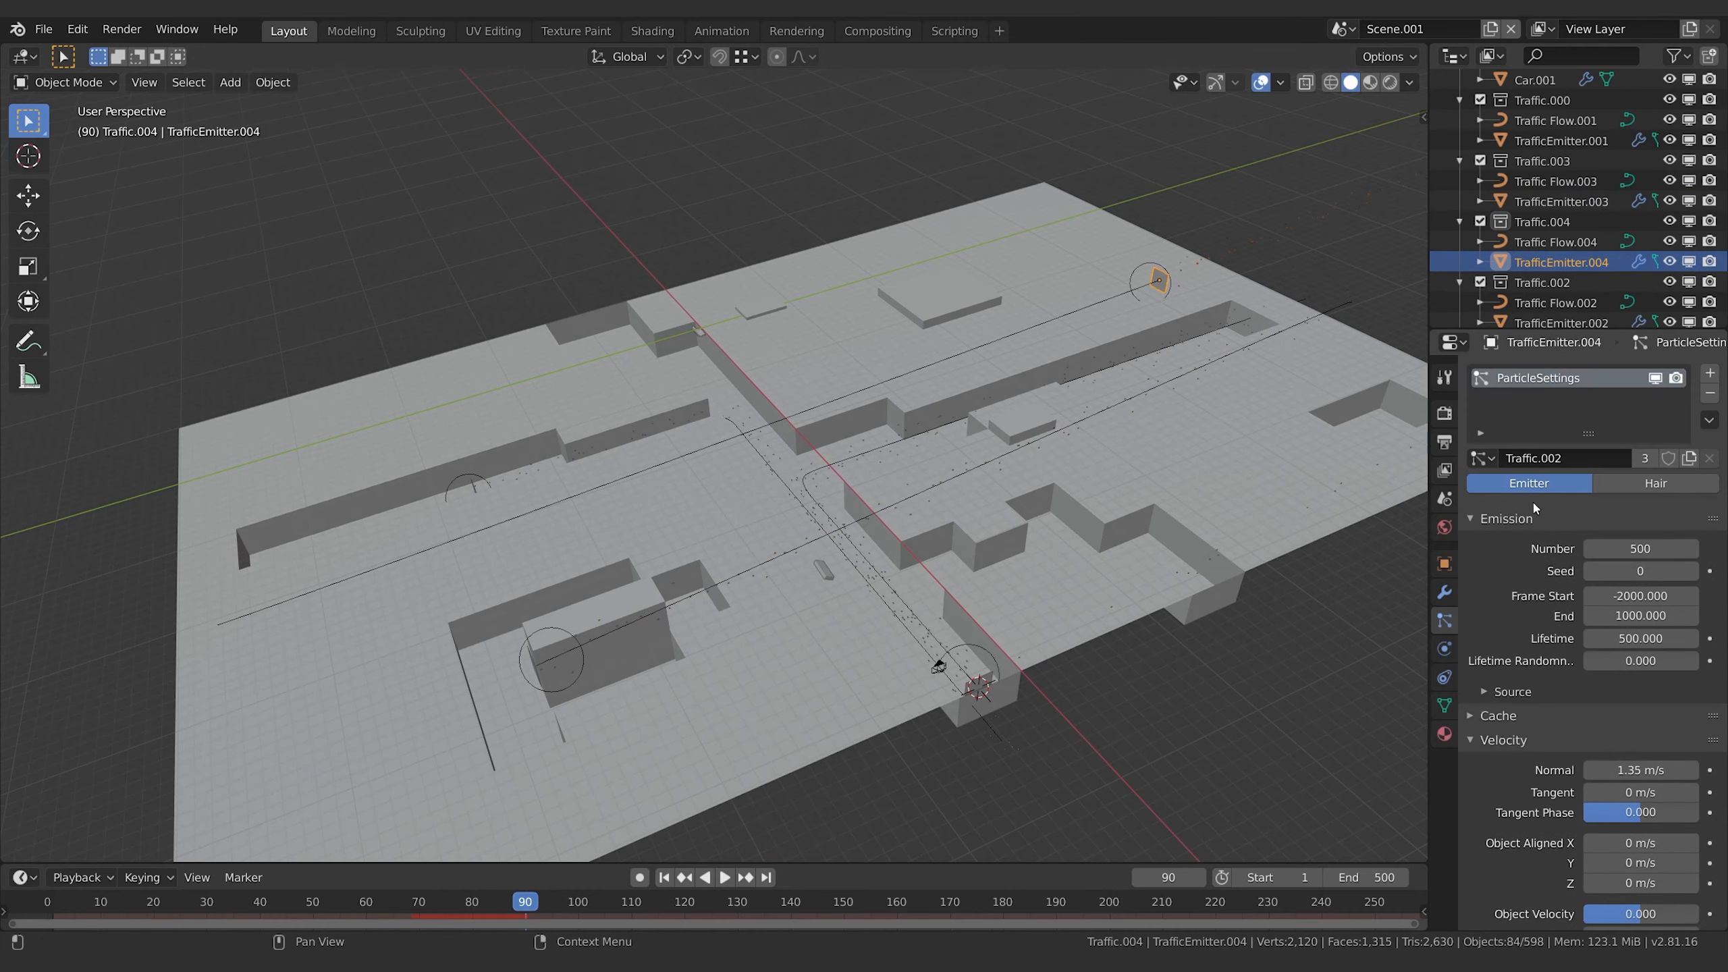
click(1644, 459)
- Set the effector collection in TrafficEmitter.004's own particle settings to Traffic.004
scroll(1523, 800, down, 20)
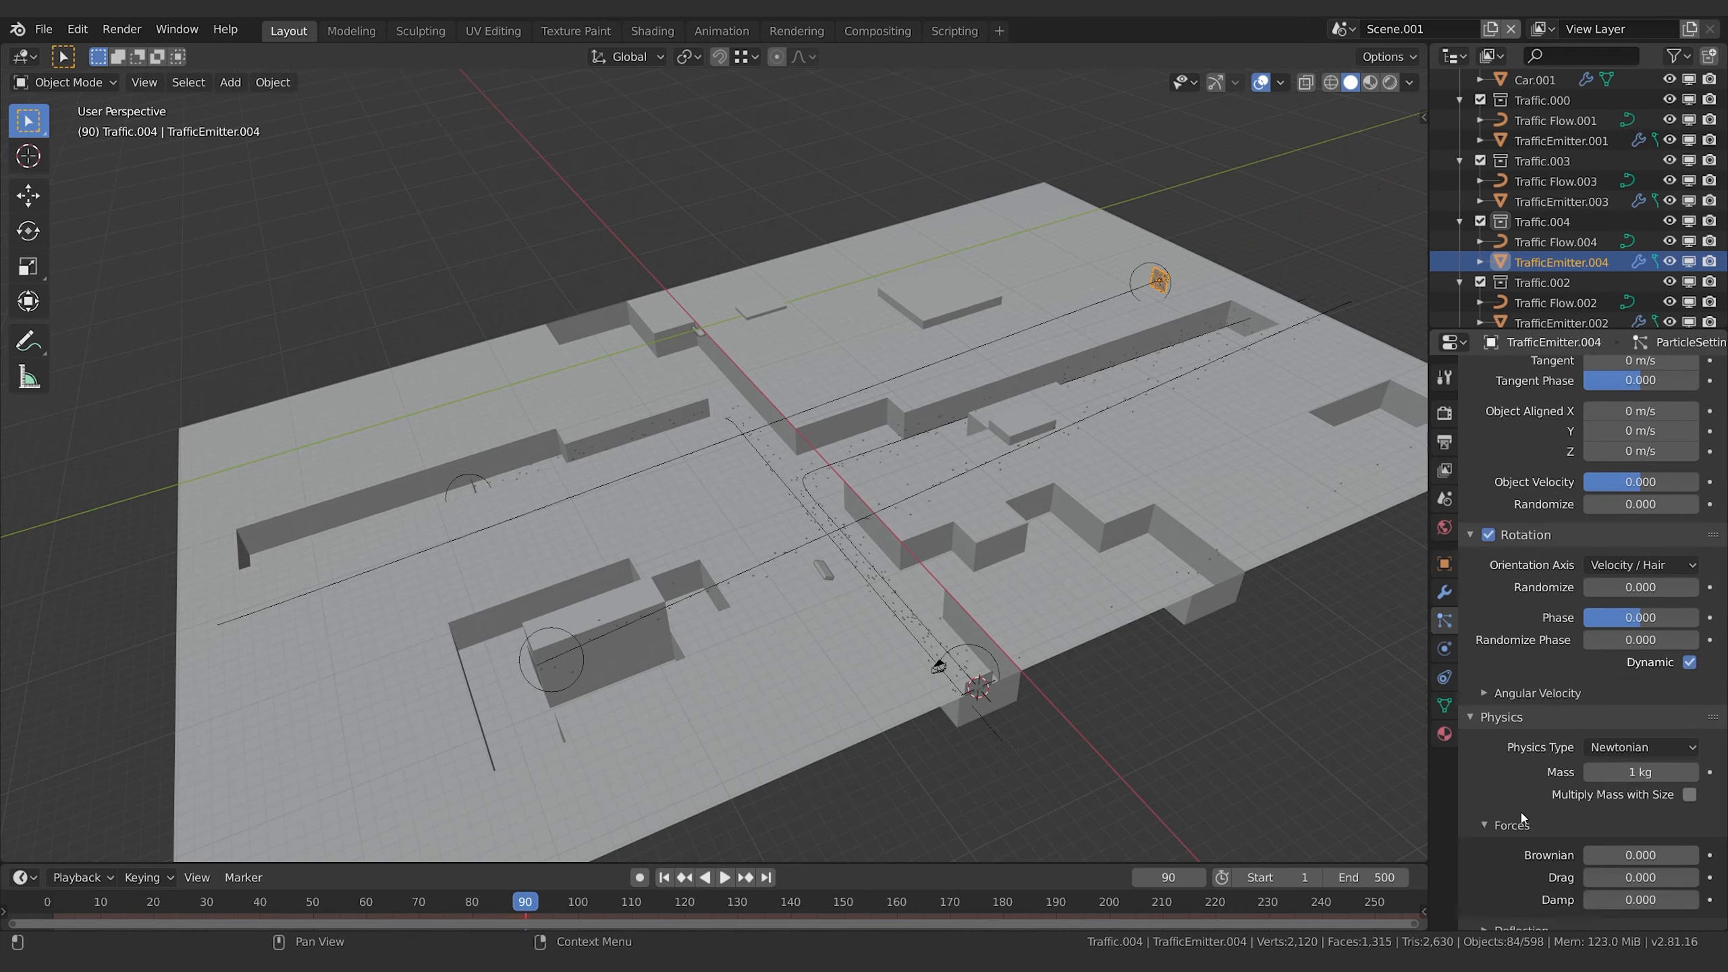
scroll(1523, 797, down, 8)
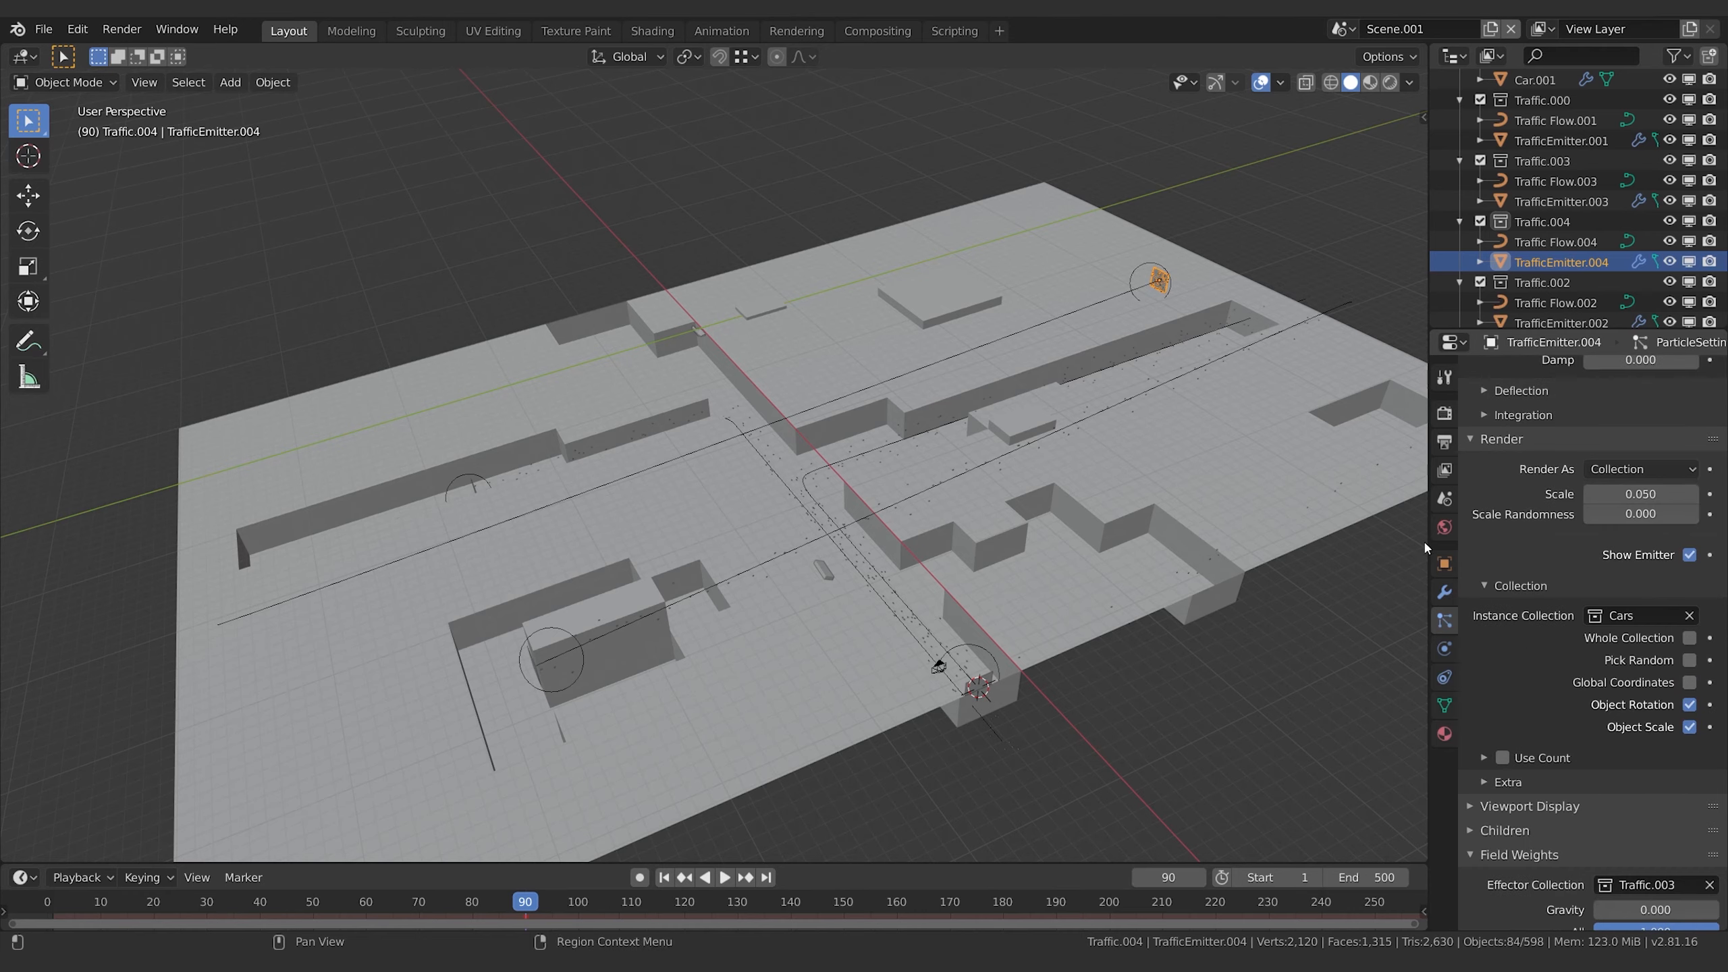
scroll(1538, 555, up, 20)
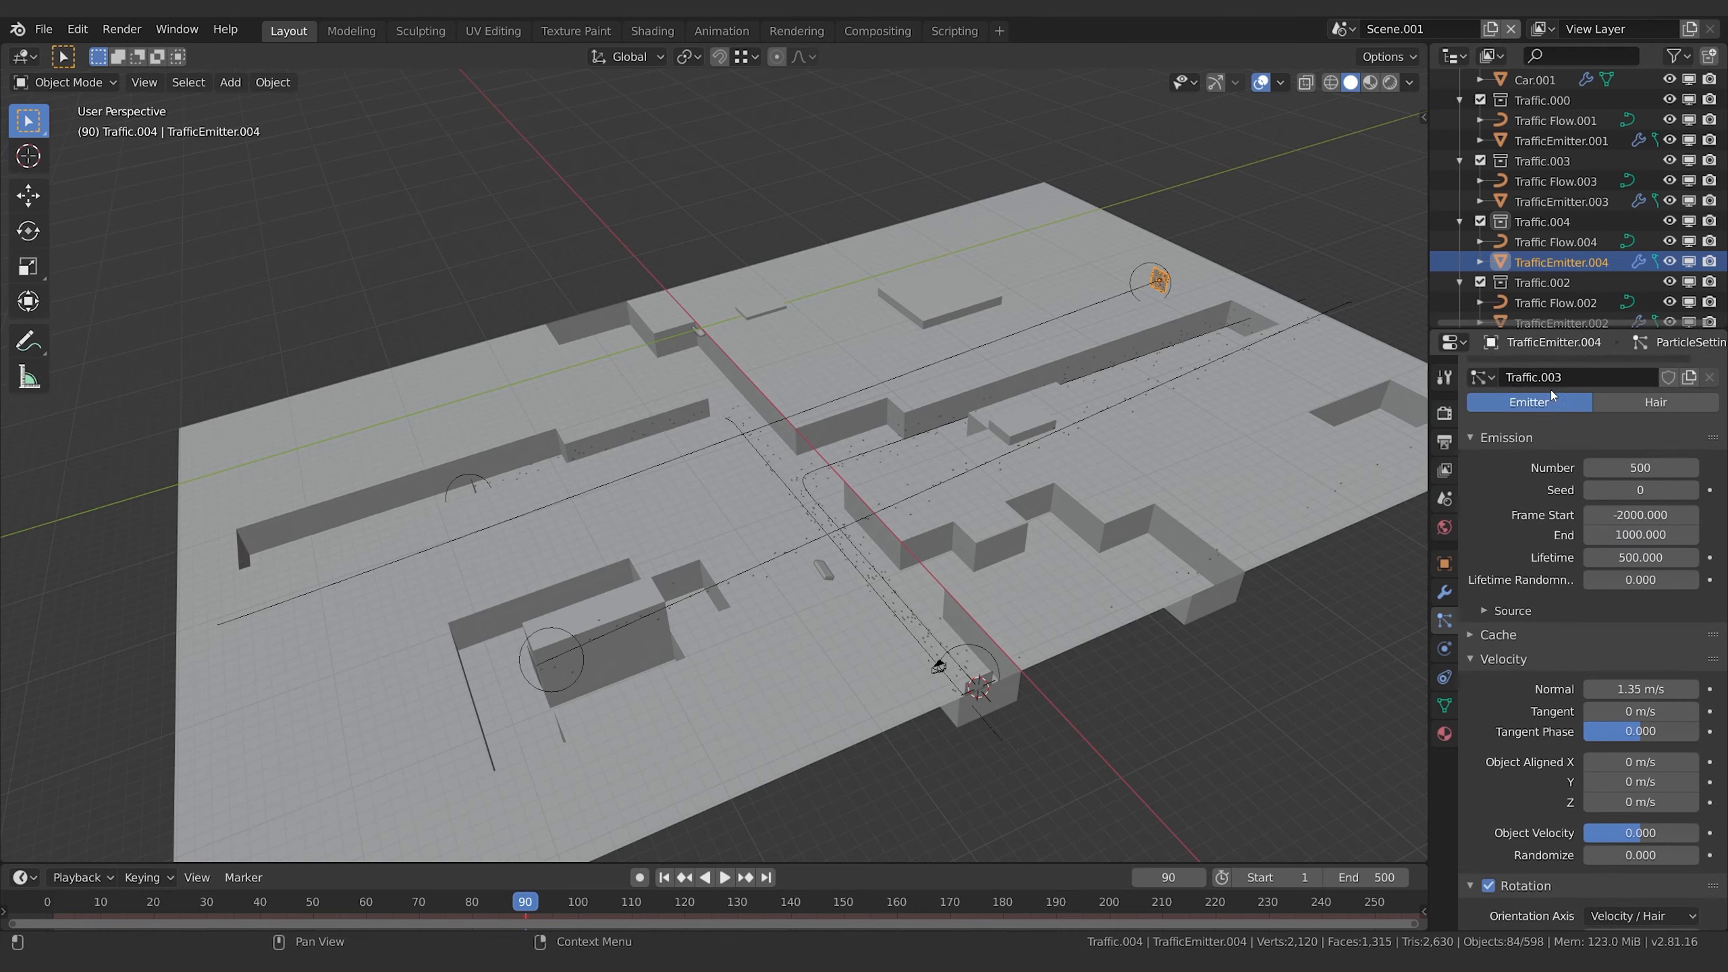
scroll(1565, 567, down, 20)
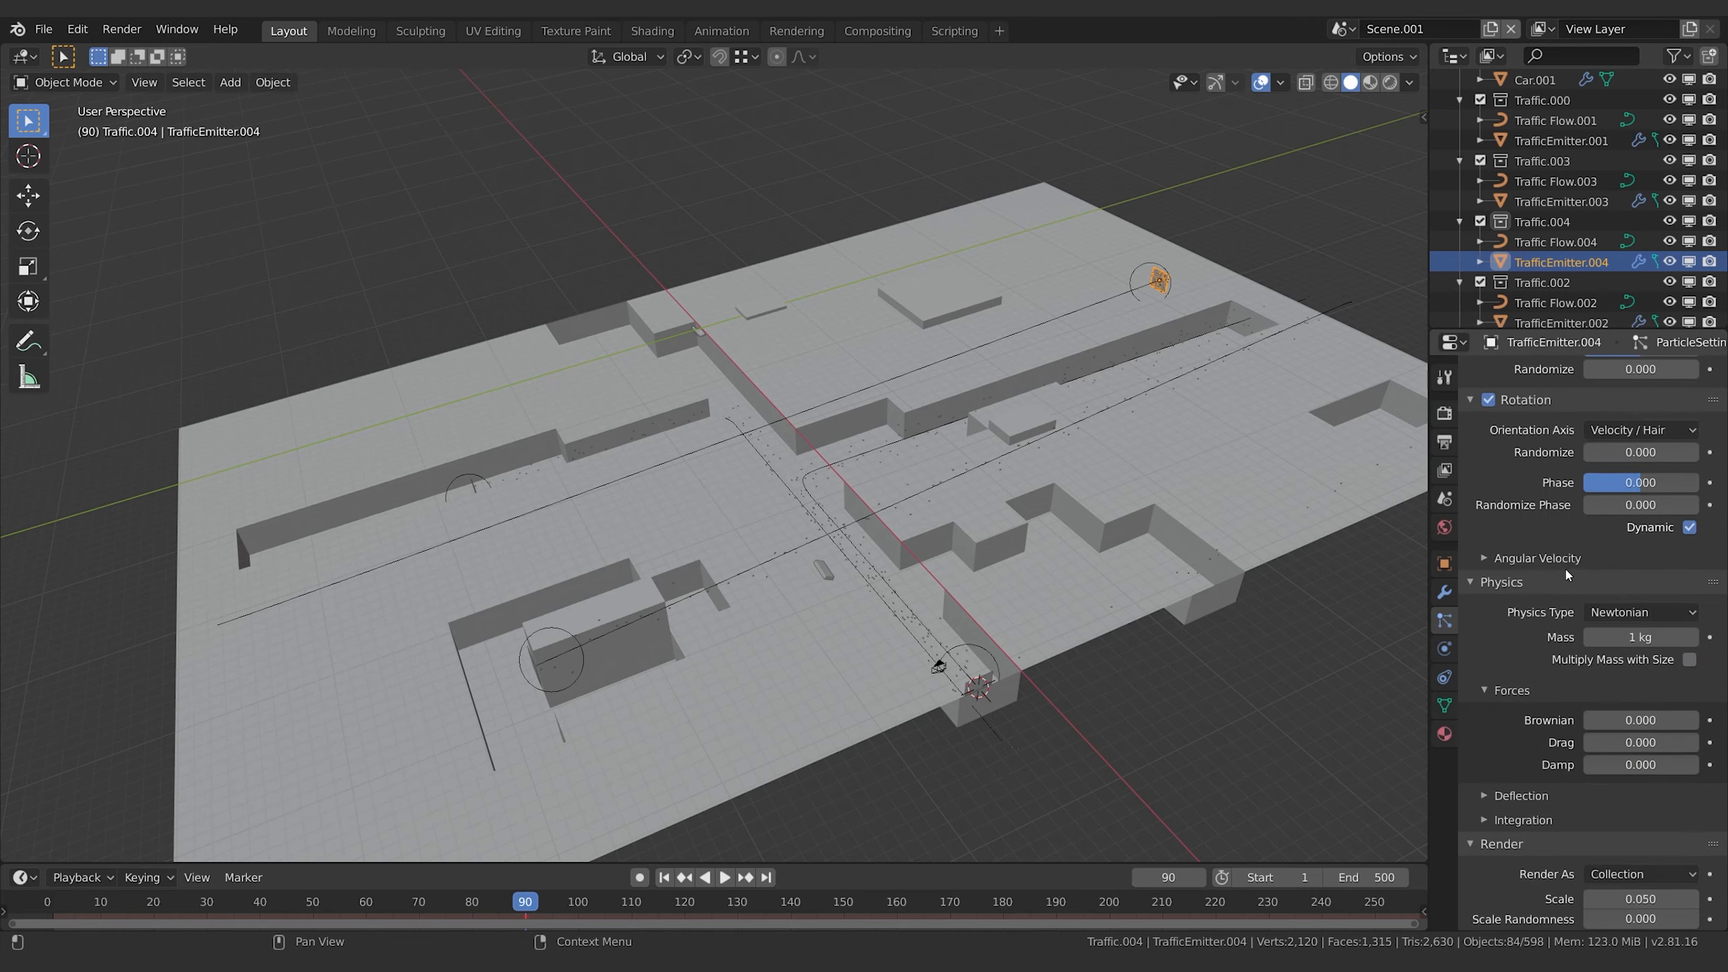
scroll(1558, 613, down, 4)
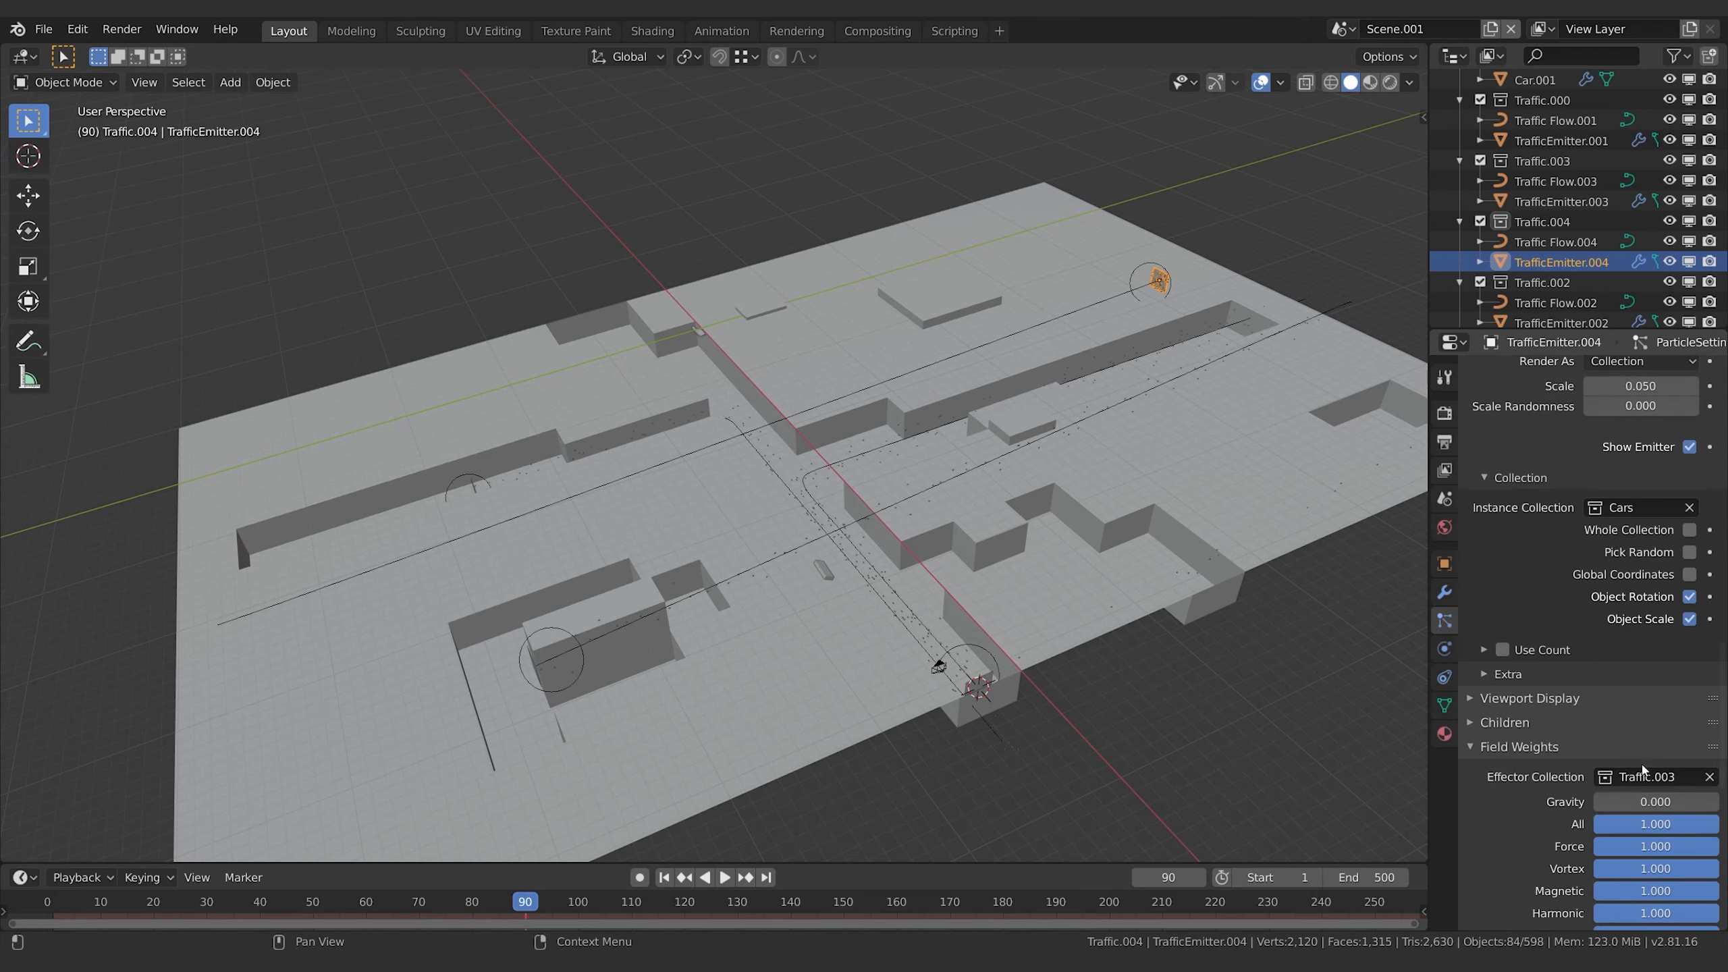
click(1680, 777)
key(BackSpace)
text(4)
key(Return)
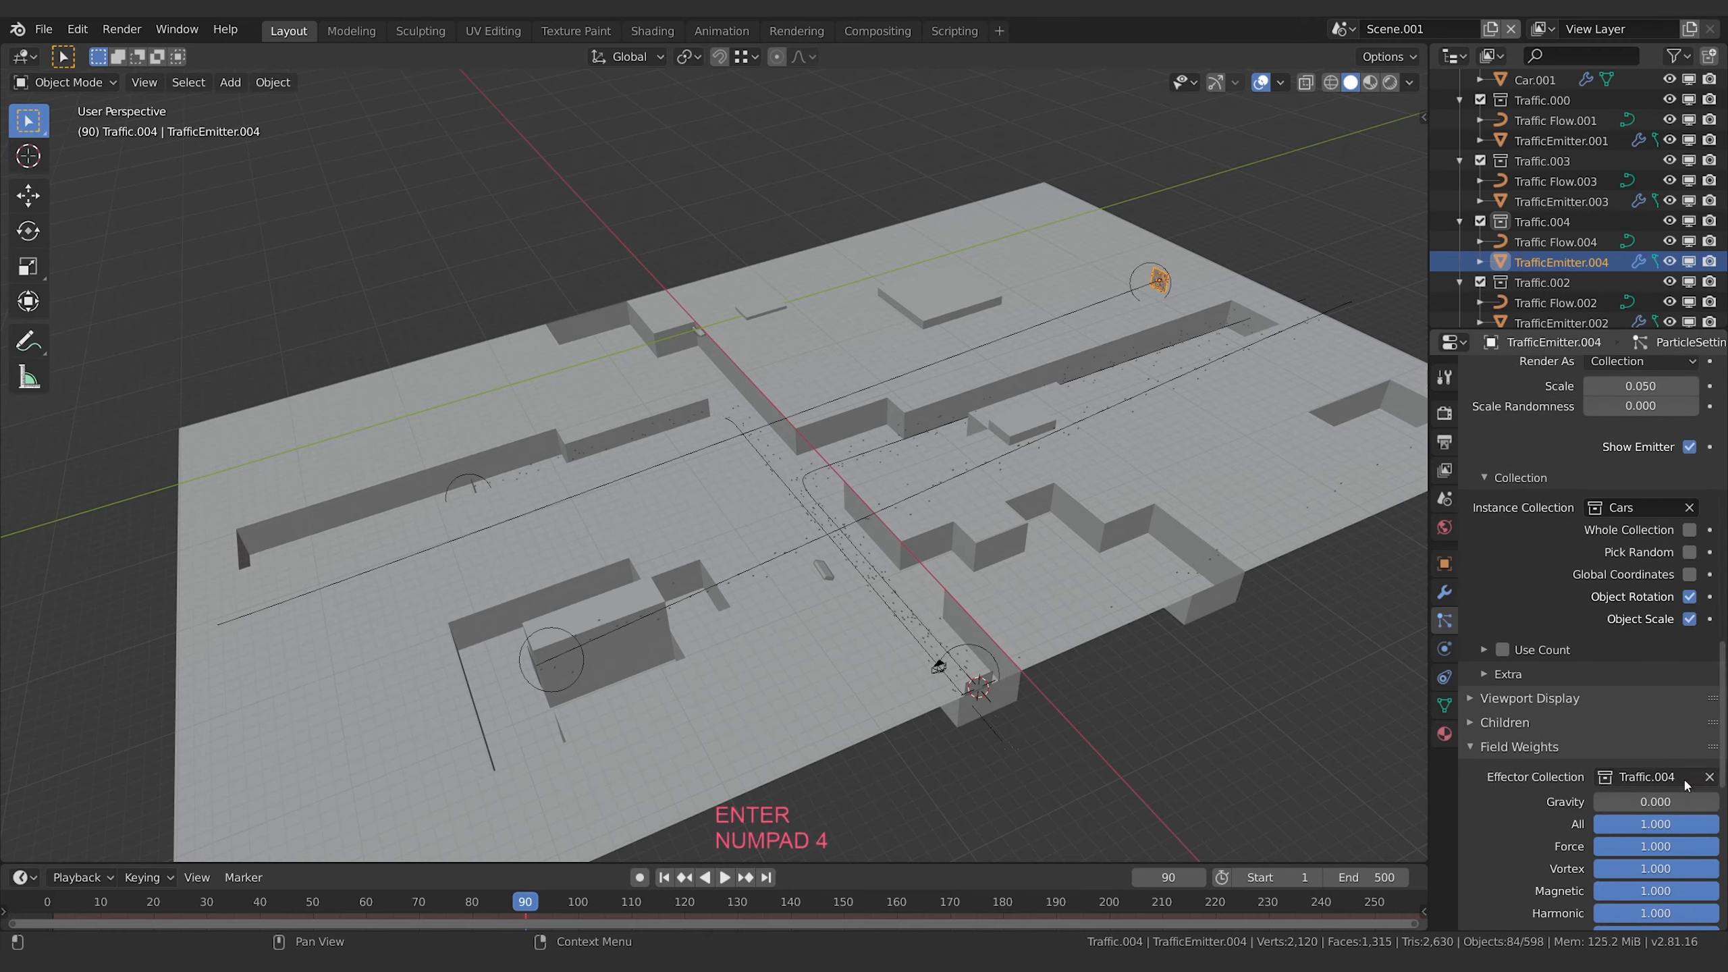
- Play the animation through the camera view to check all traffic streams, and stop around frame 195
key(space)
key(KP_0)
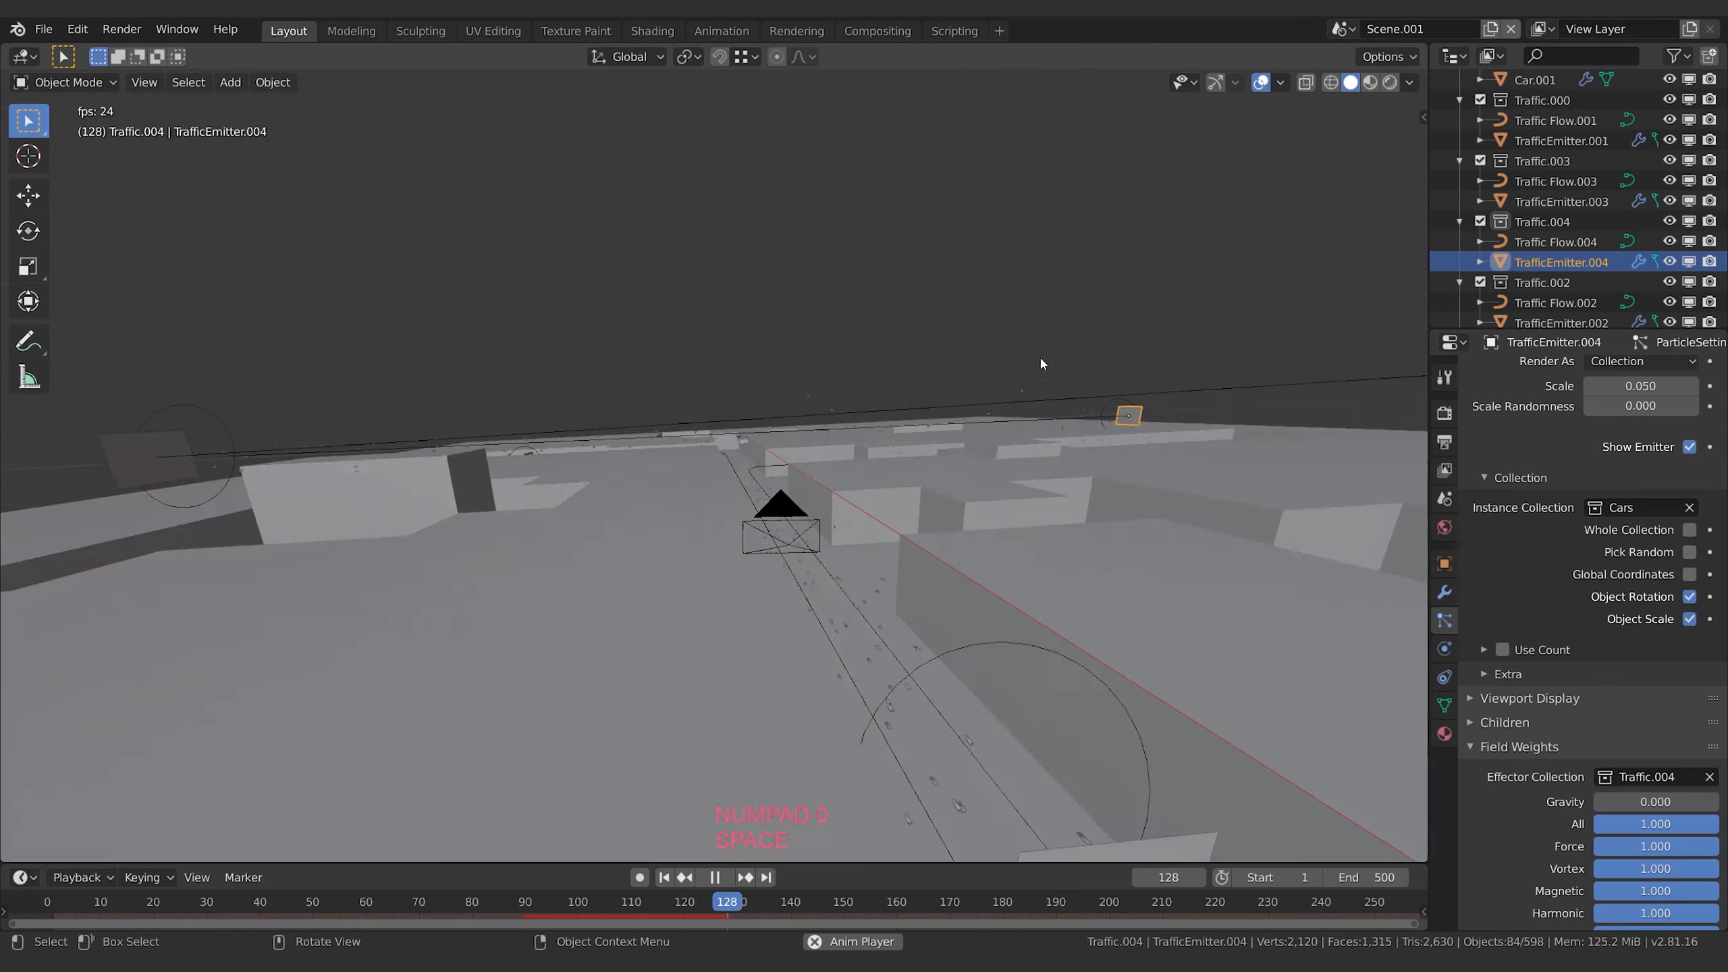
scroll(933, 440, up, 5)
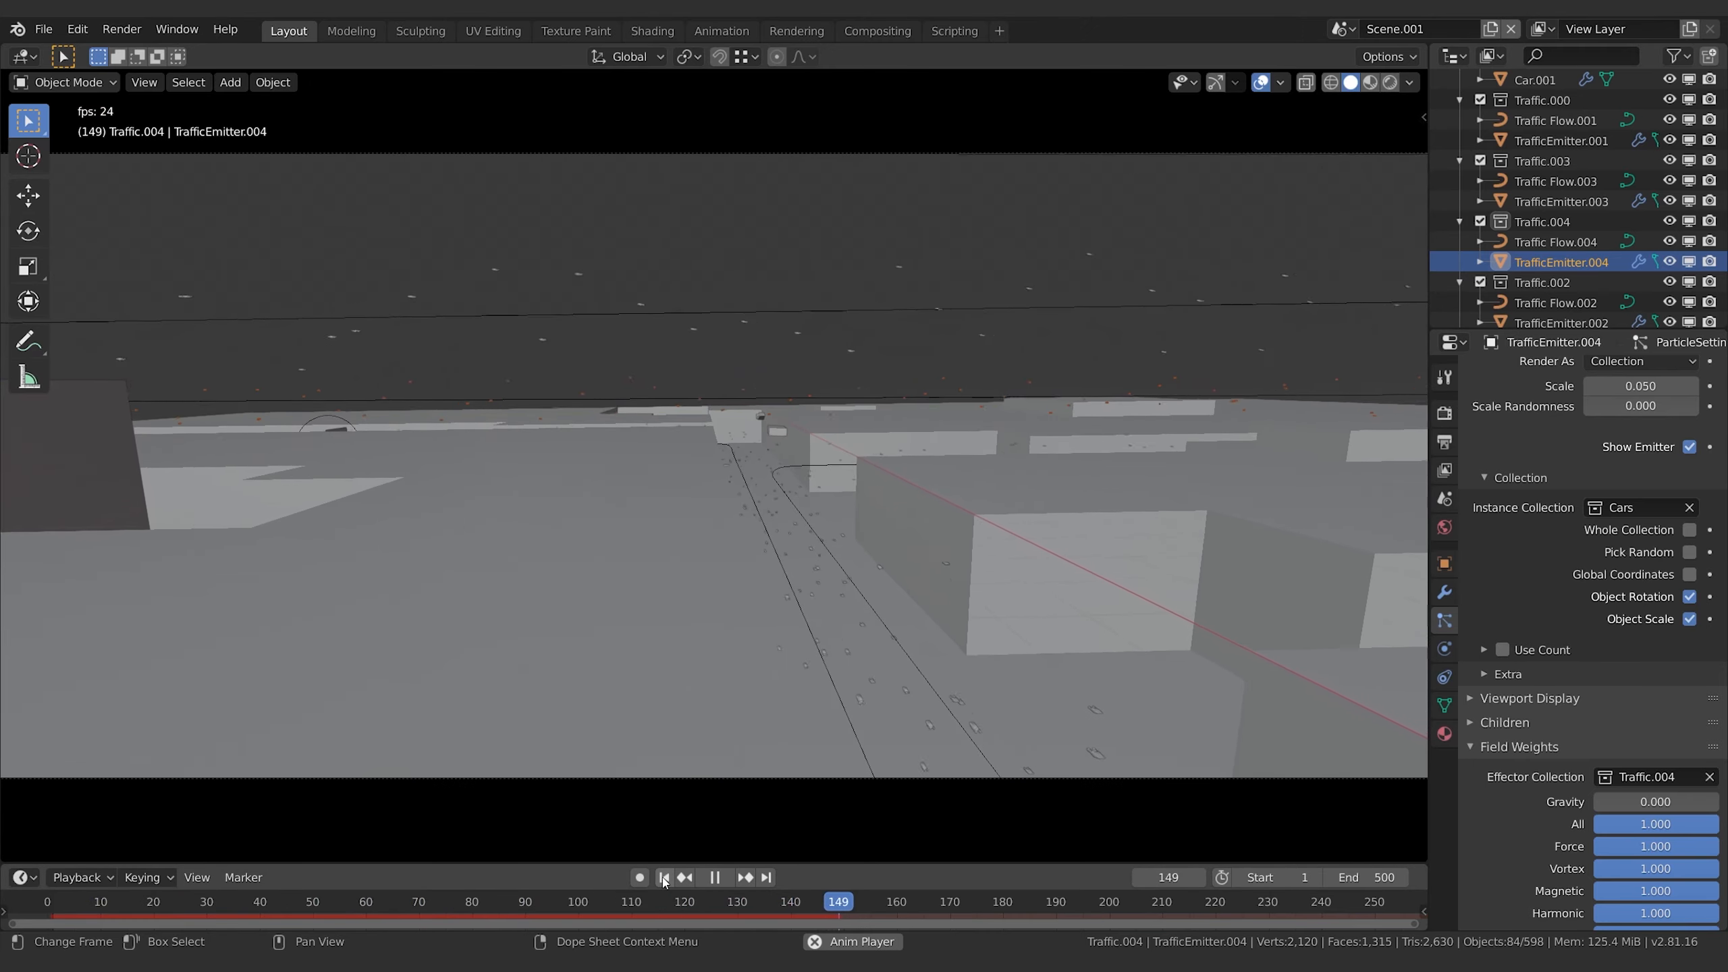
key(space)
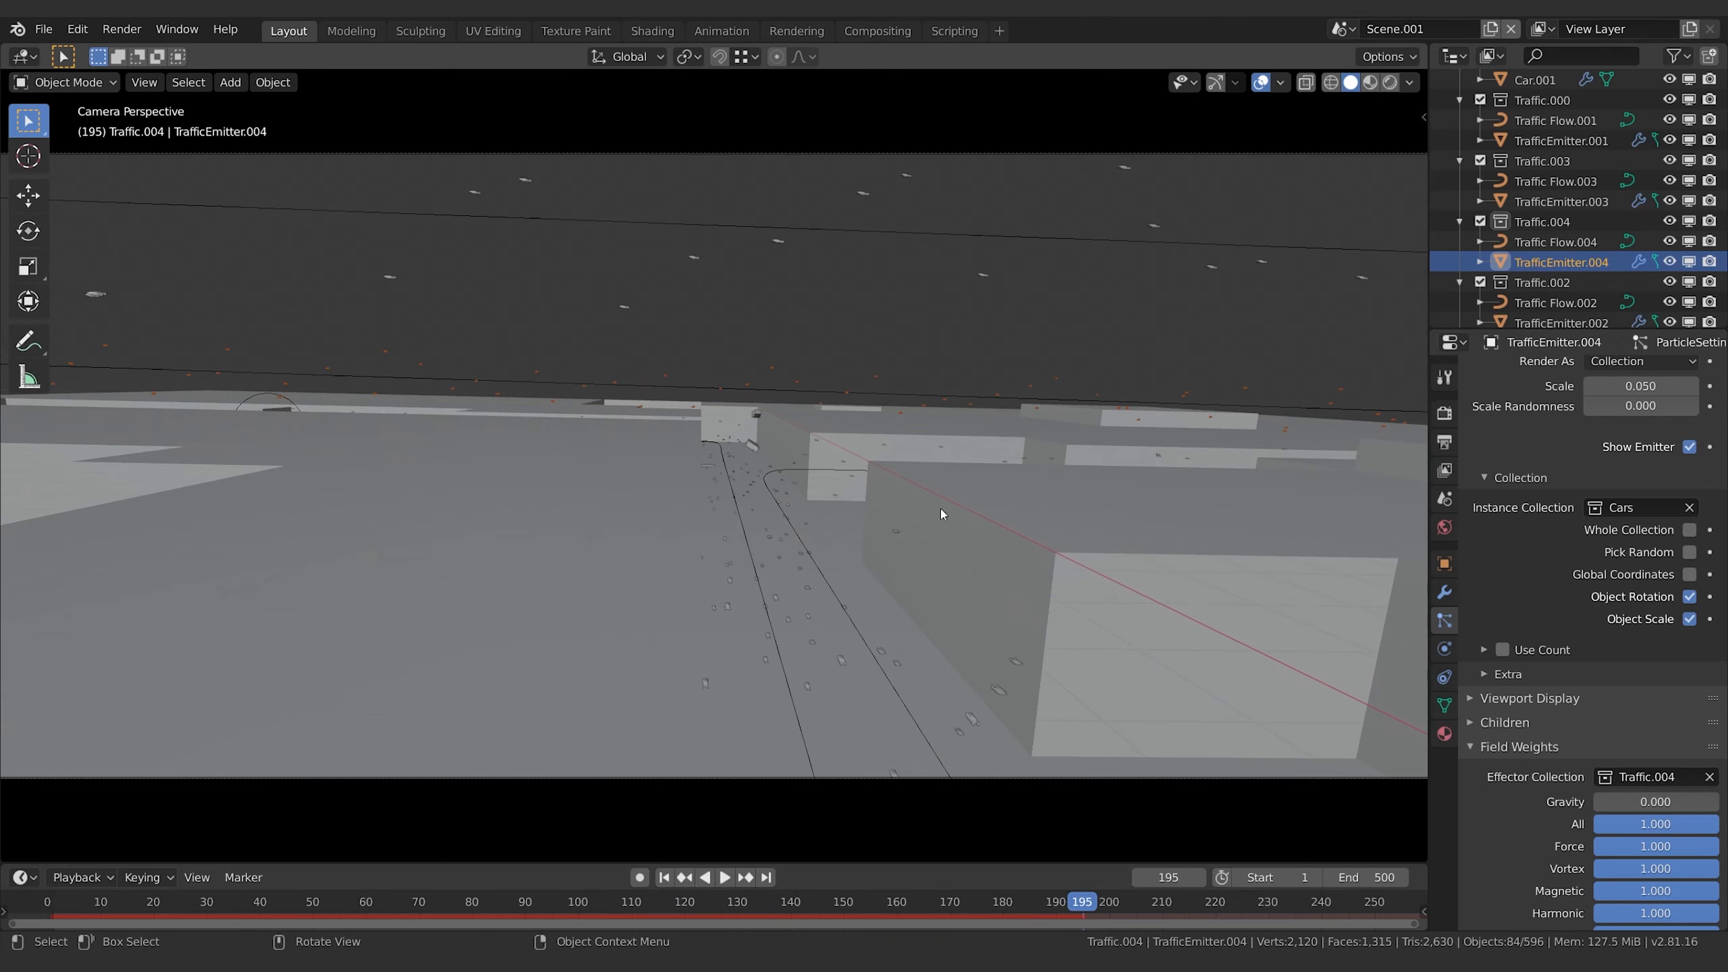
- Subdivide the whole Traffic Flow.003 curve in Edit Mode to add a control point in its middle
click(1015, 240)
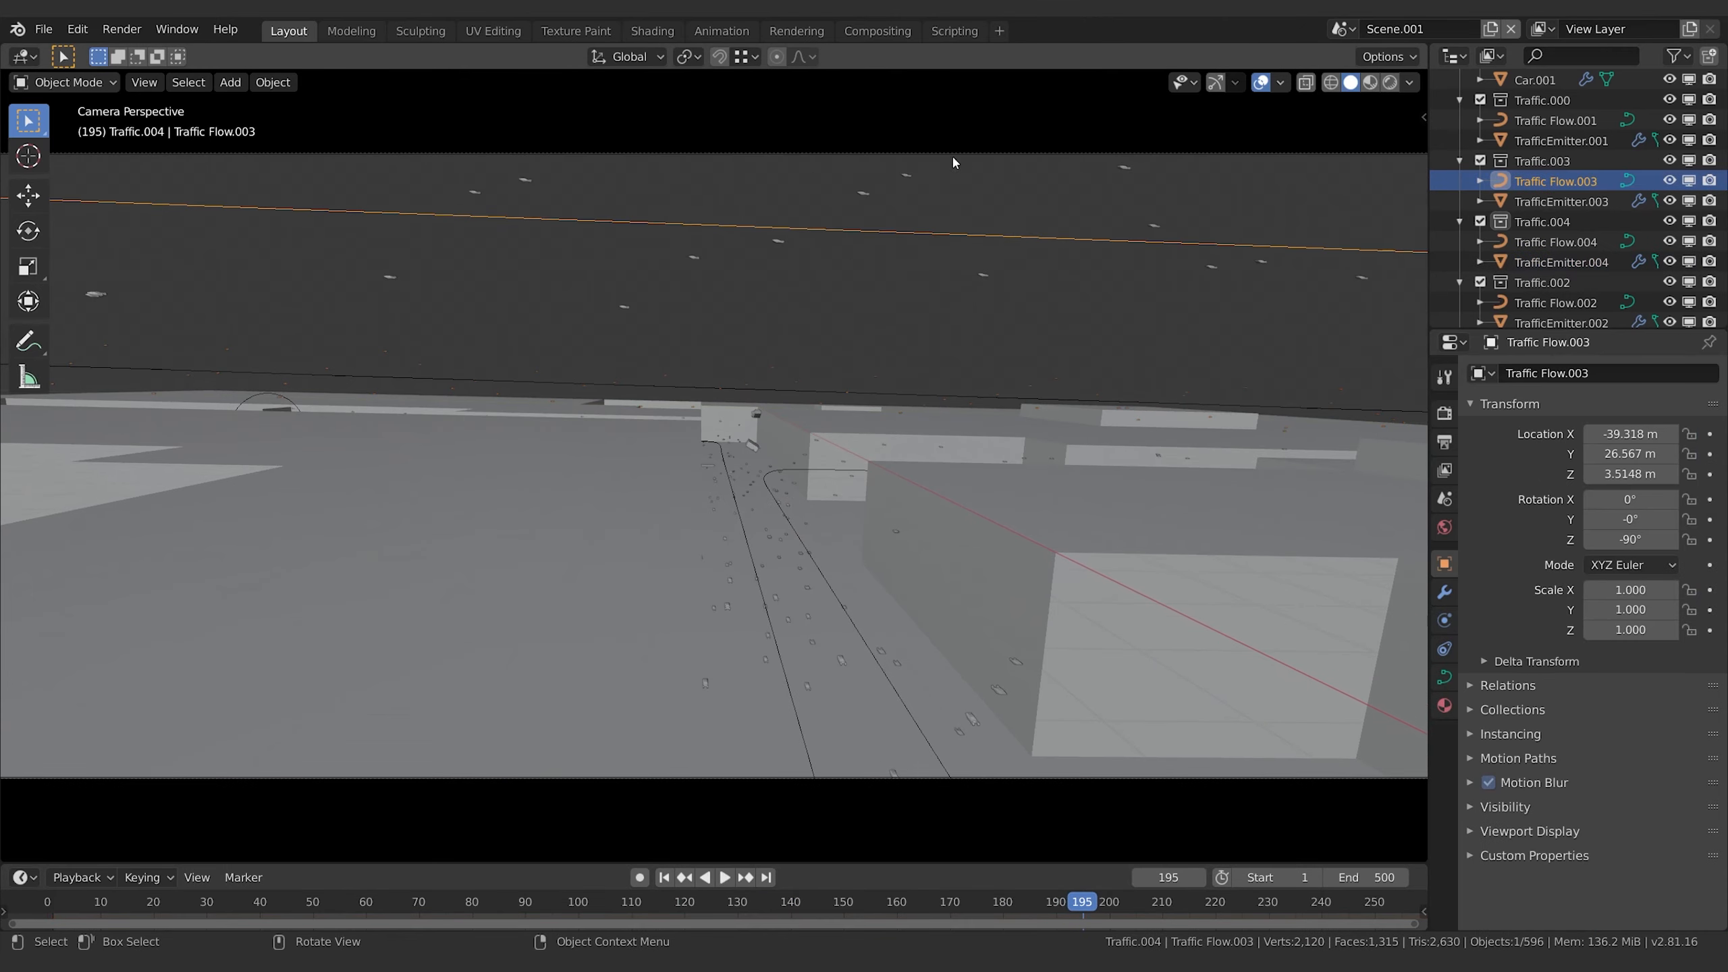
key(Tab)
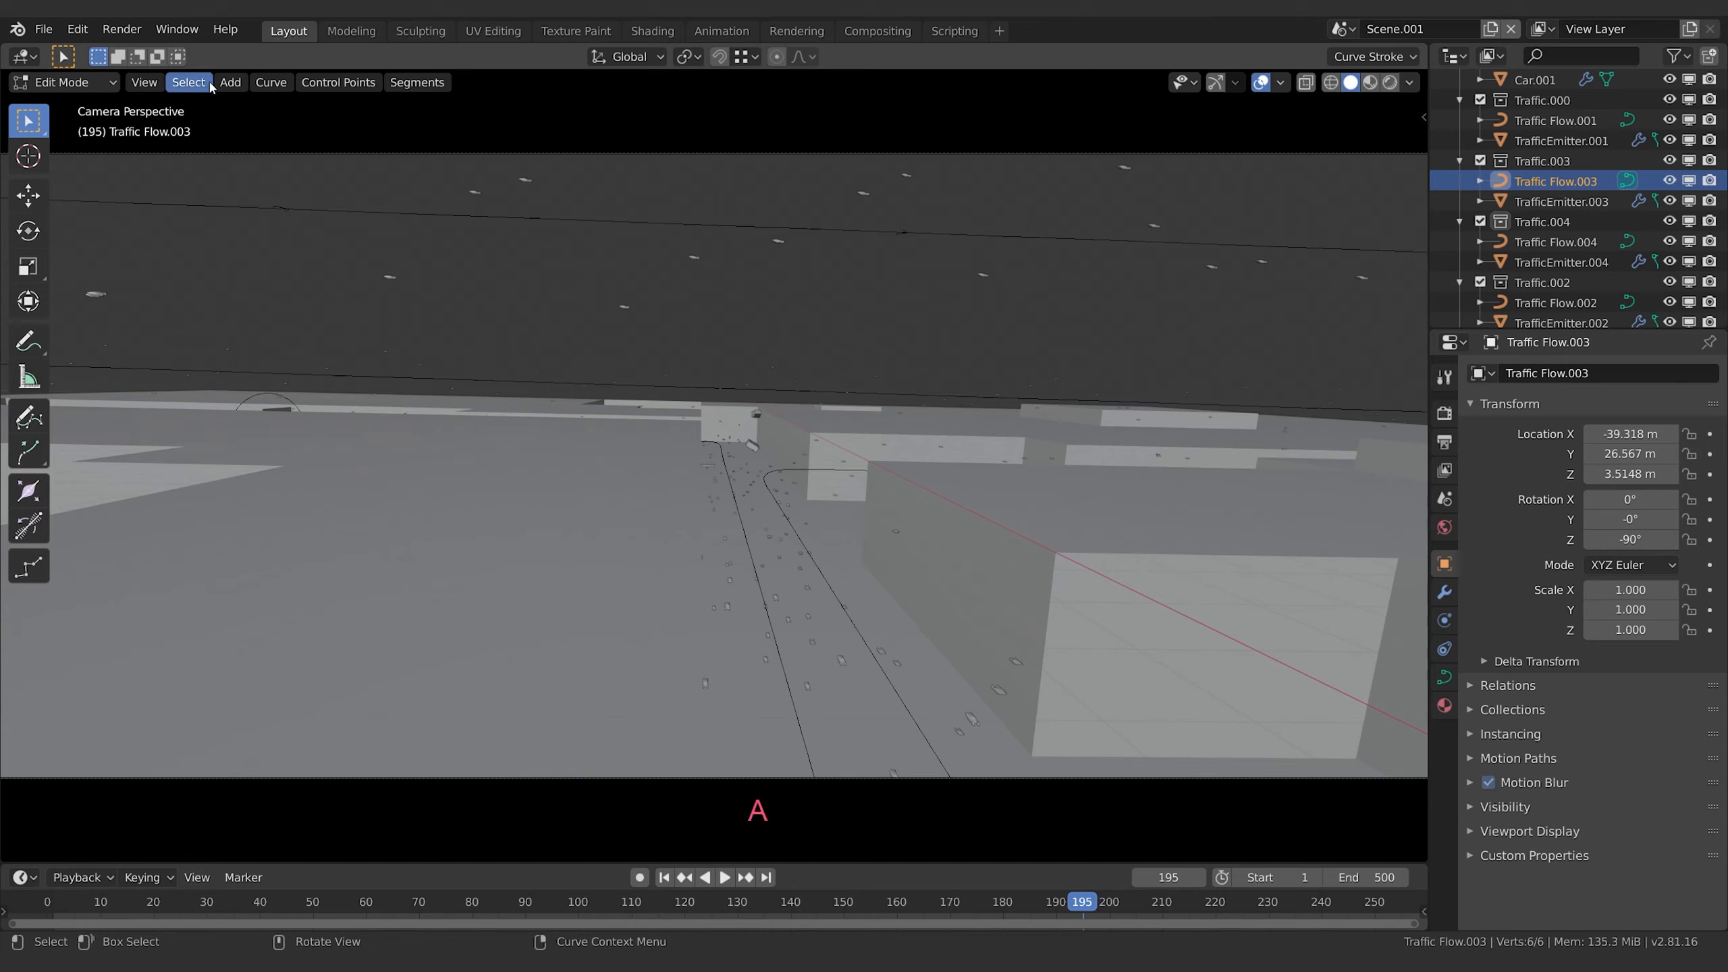
key(F3)
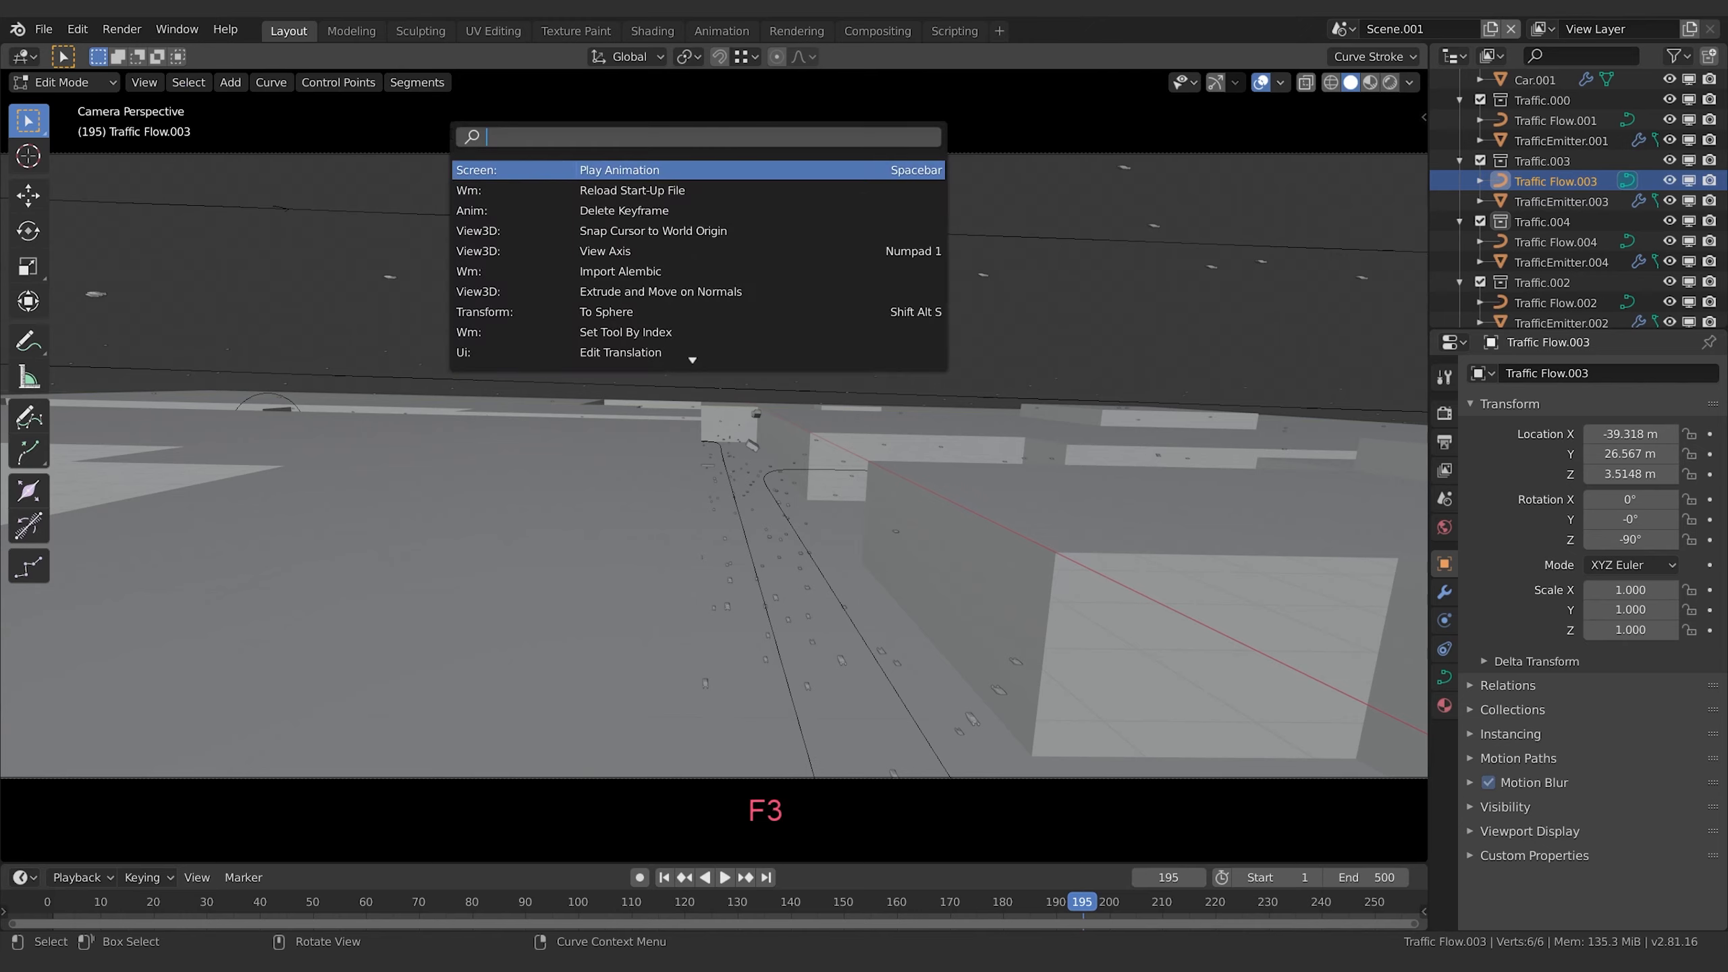
text(sub)
key(Down)
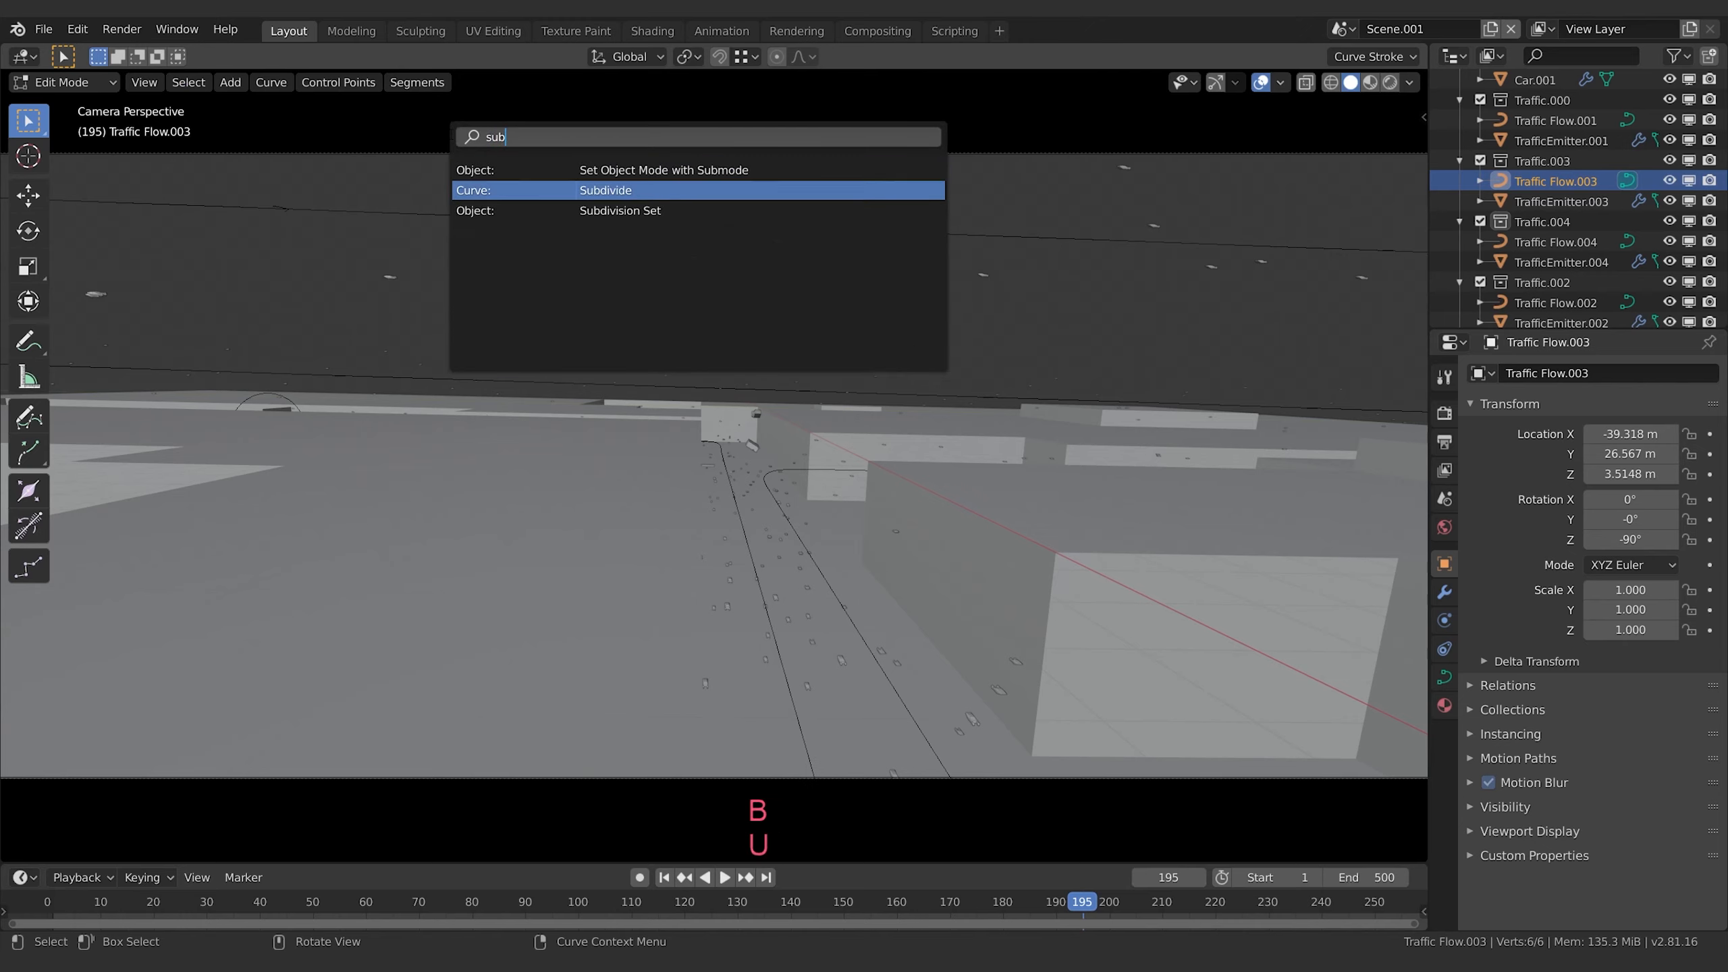
key(Return)
- Move the new middle control point of Traffic Flow.003 along Y to above the central trench, and lower it along Z
click(293, 214)
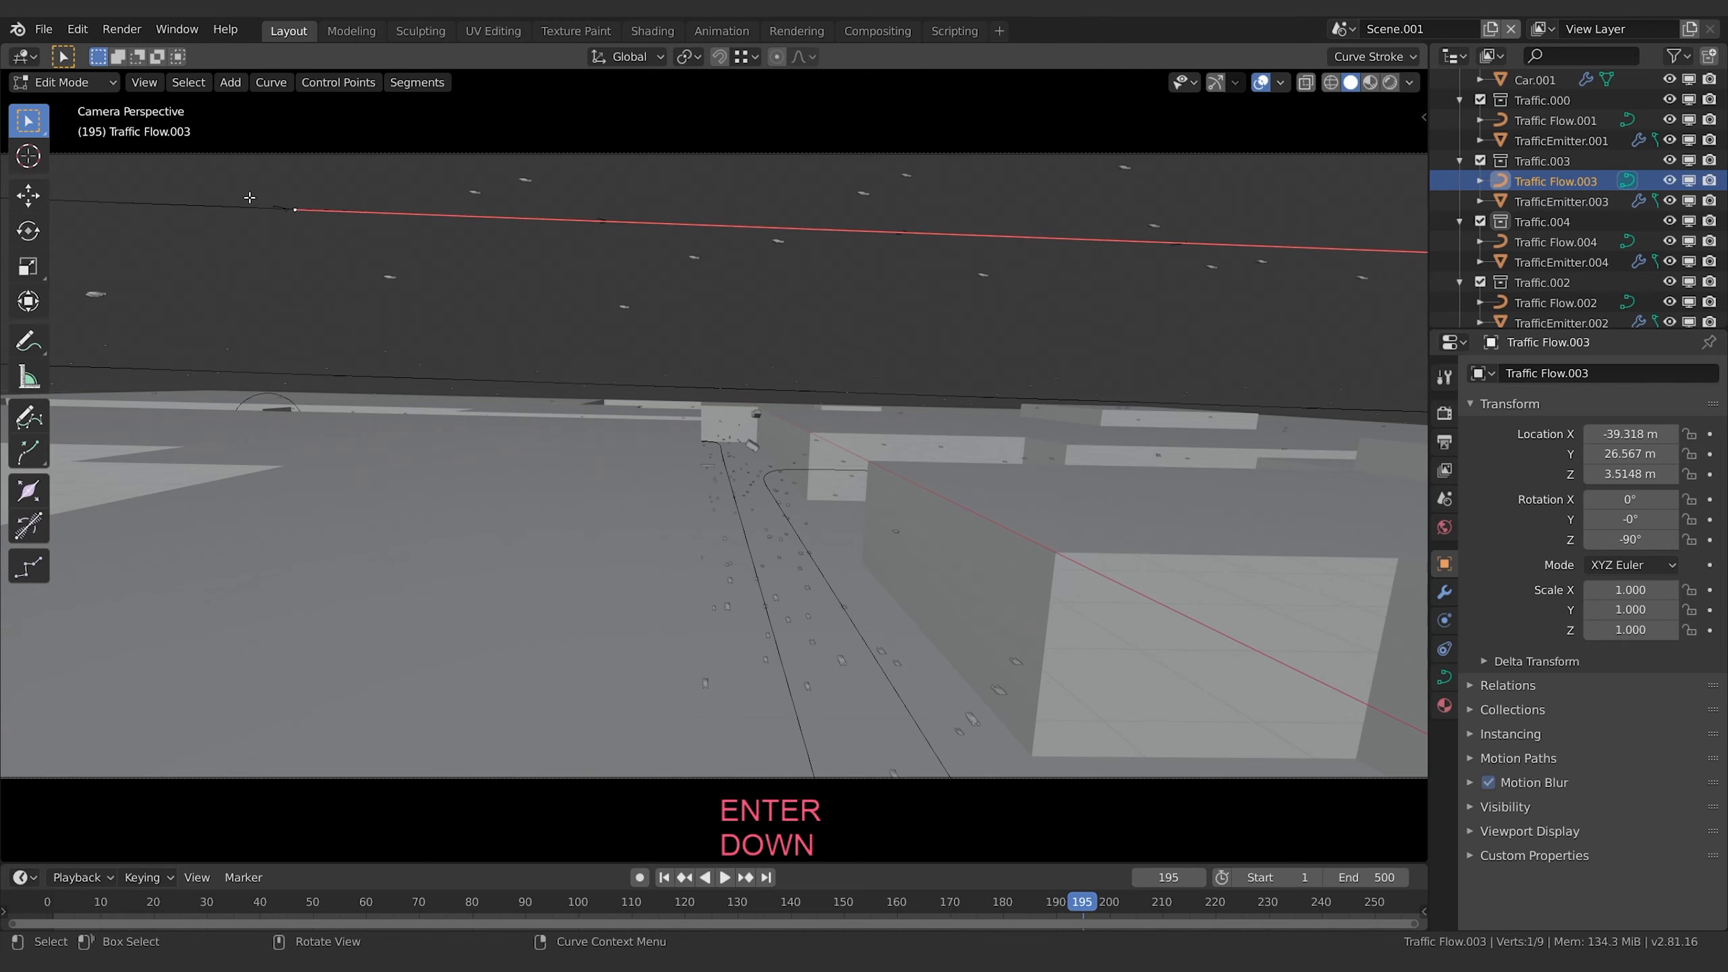
scroll(1018, 217, down, 4)
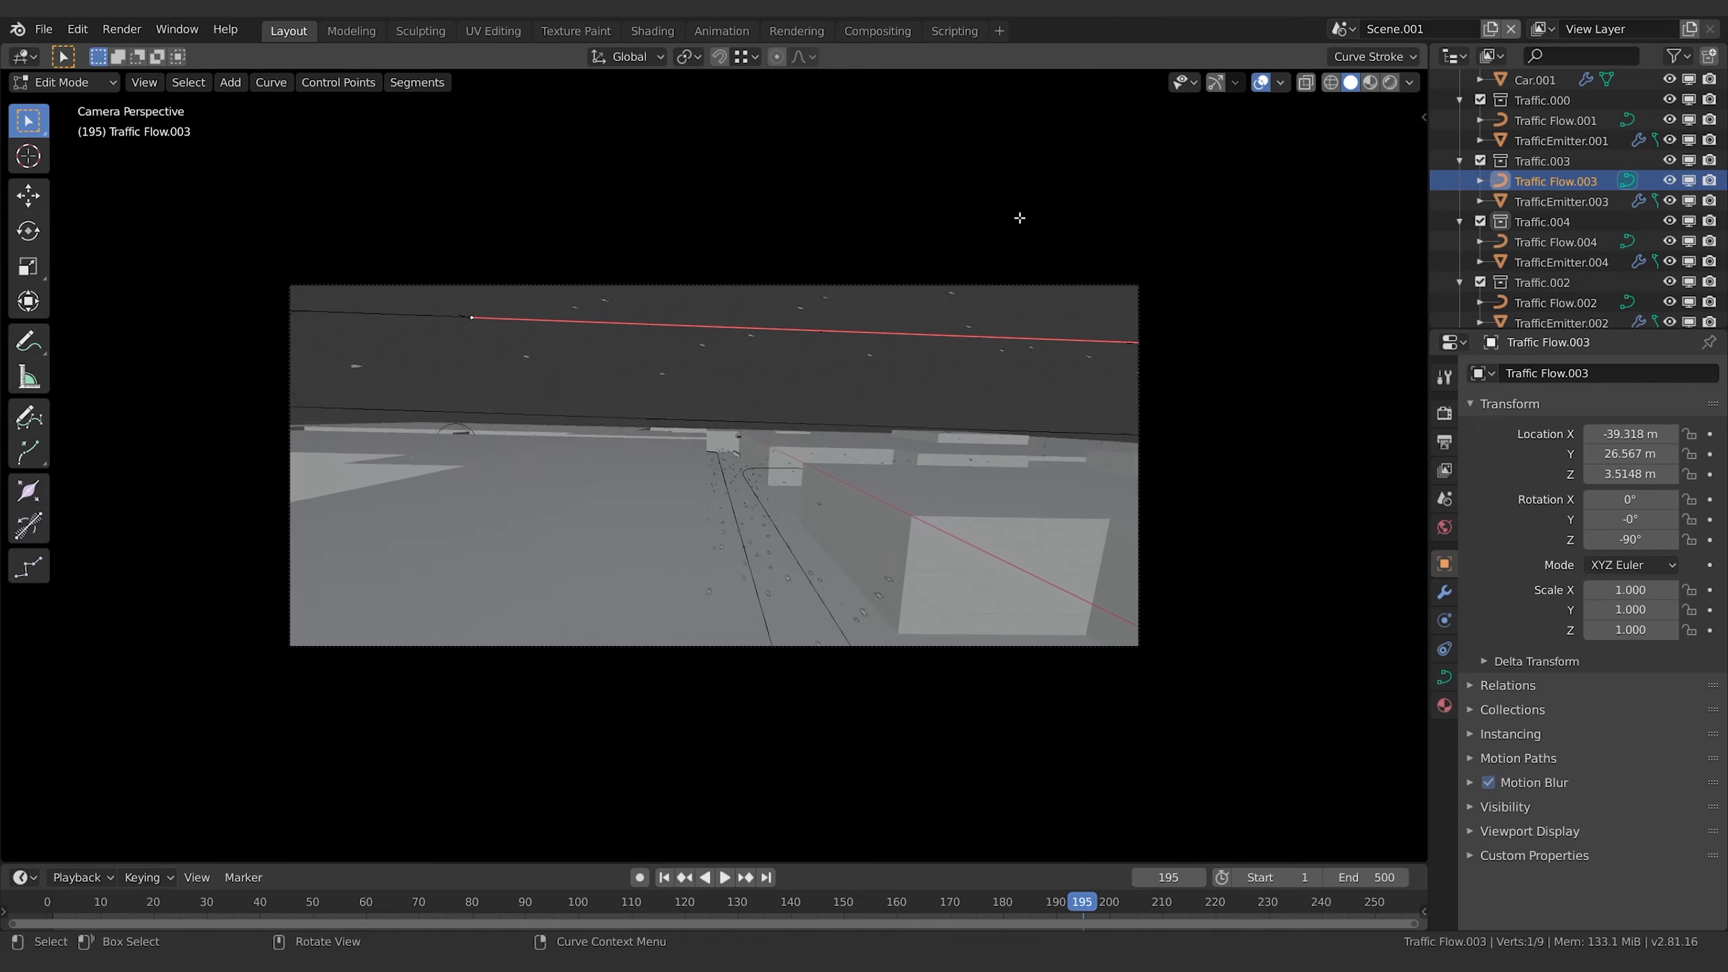
scroll(1010, 238, up, 3)
middle_drag(1009, 239, 1005, 293)
scroll(1005, 294, down, 6)
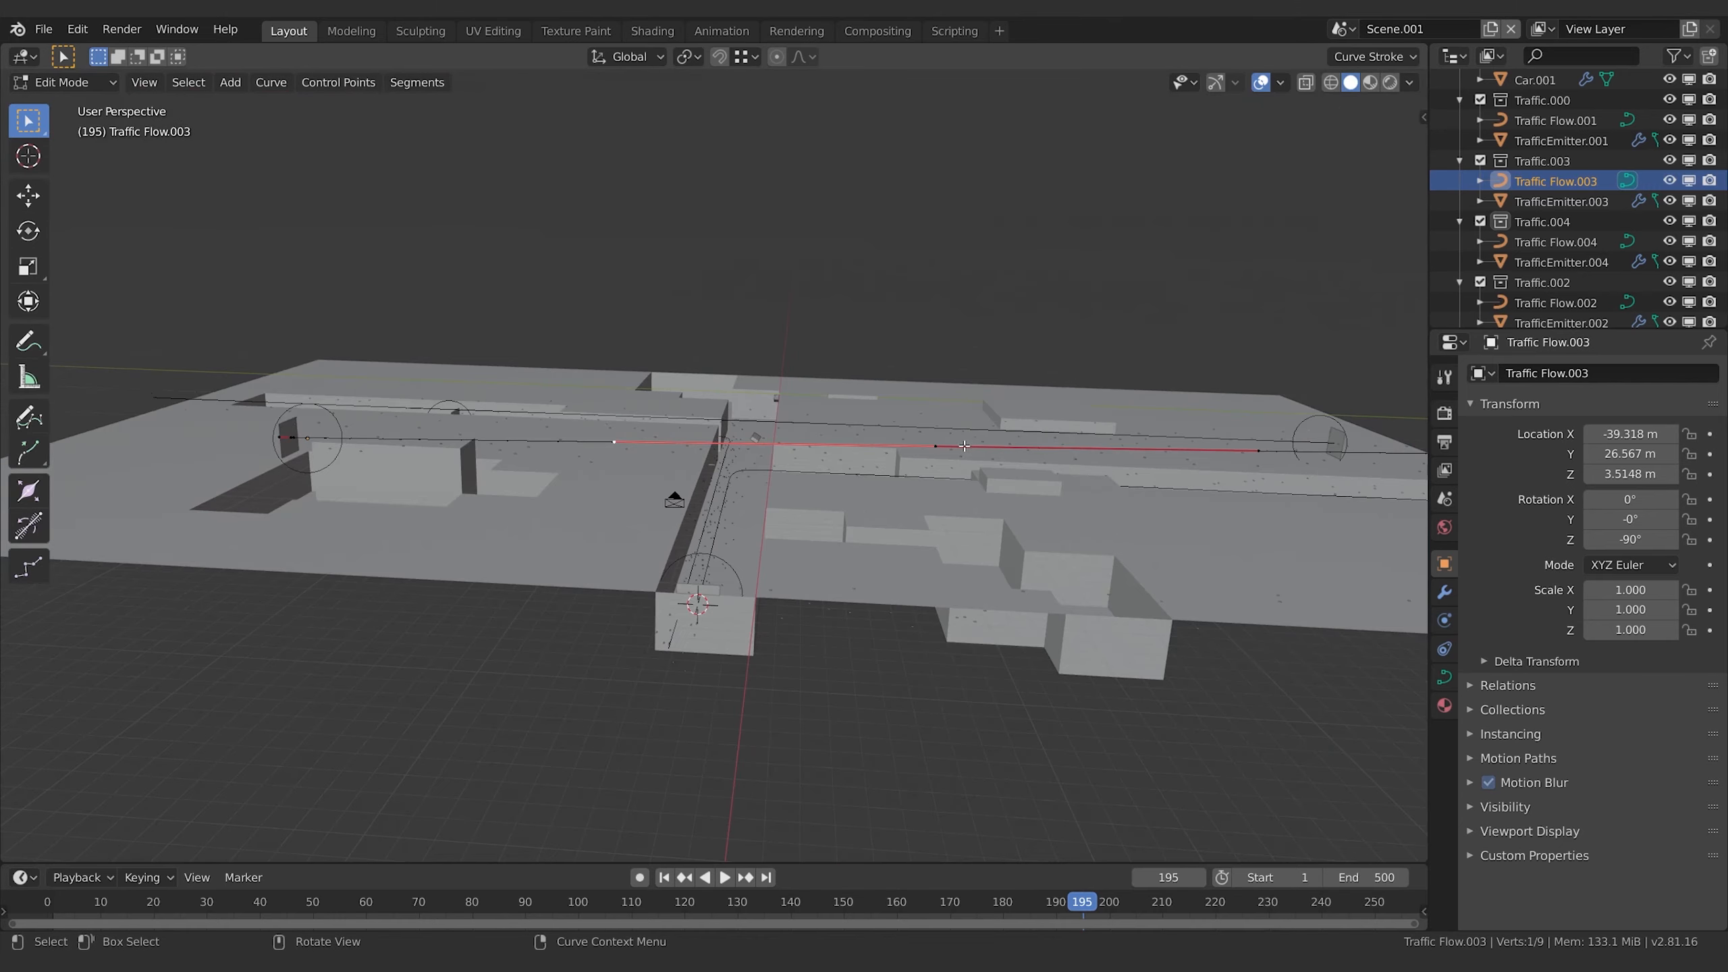
mouse_move(1067, 475)
middle_down()
mouse_move(1065, 523)
mouse_move(1057, 463)
middle_up()
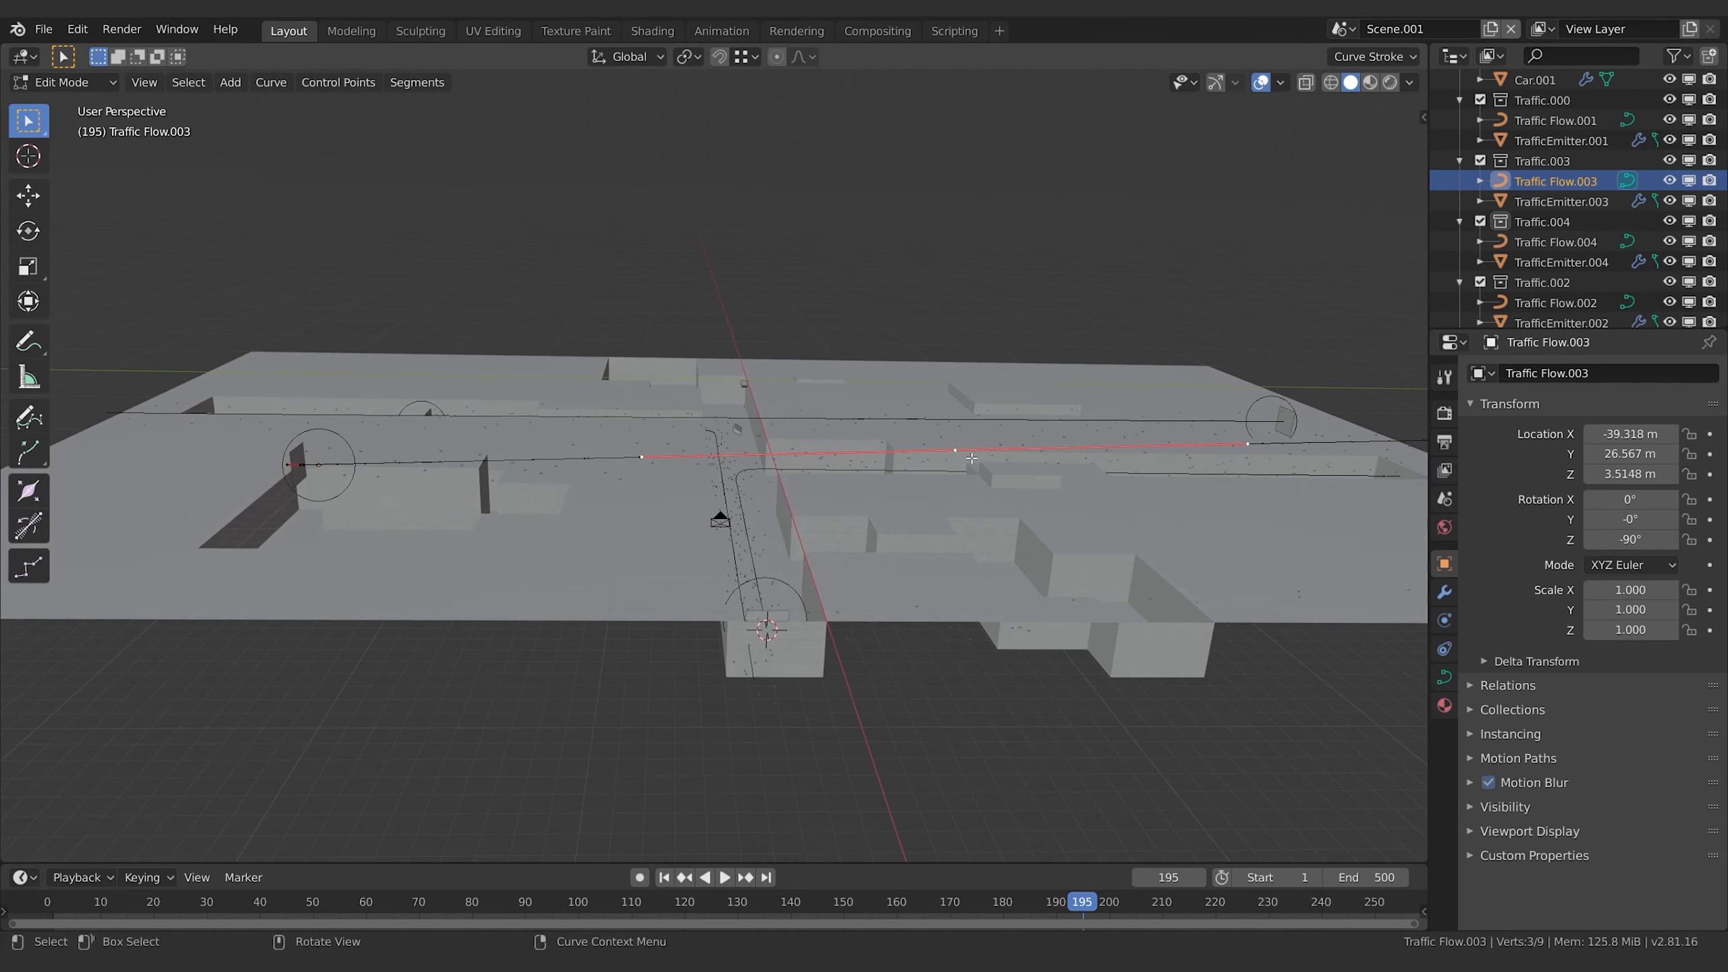
key(g)
key(y)
click(768, 477)
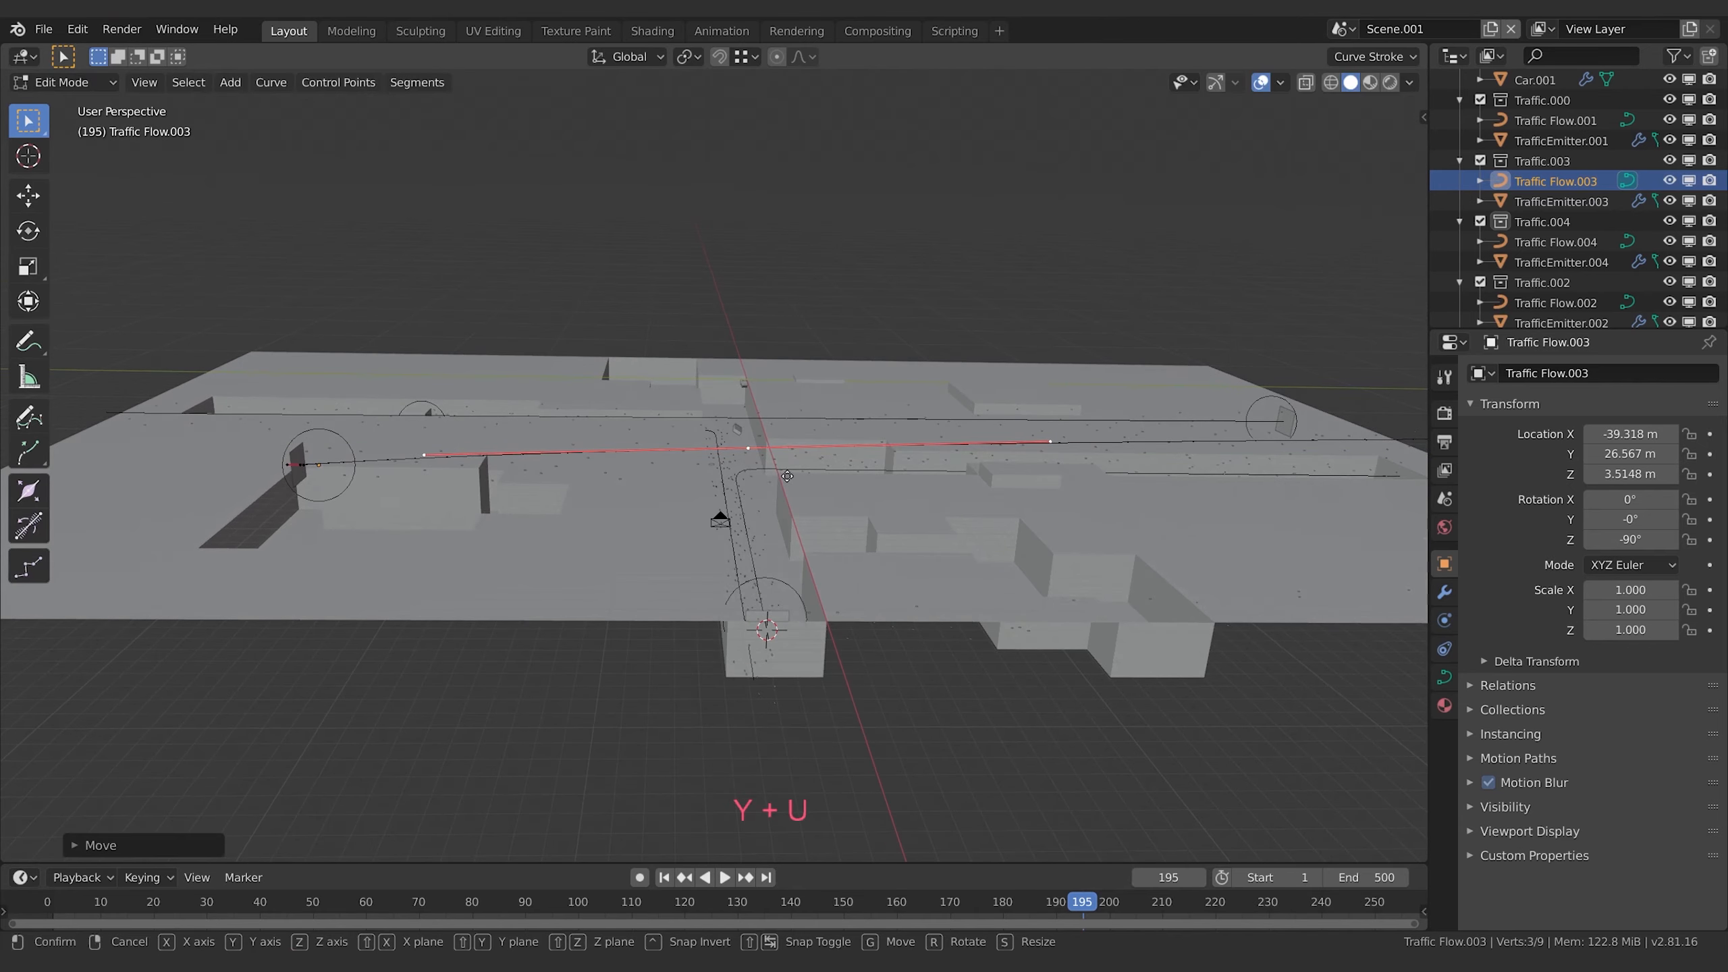
key(g)
key(z)
click(1044, 456)
- Move the far end point of Traffic Flow.003 about 5.1 m along X and about 46 m along Y, back towards the trench
shift+middle_drag(1368, 425, 1165, 438)
click(1135, 453)
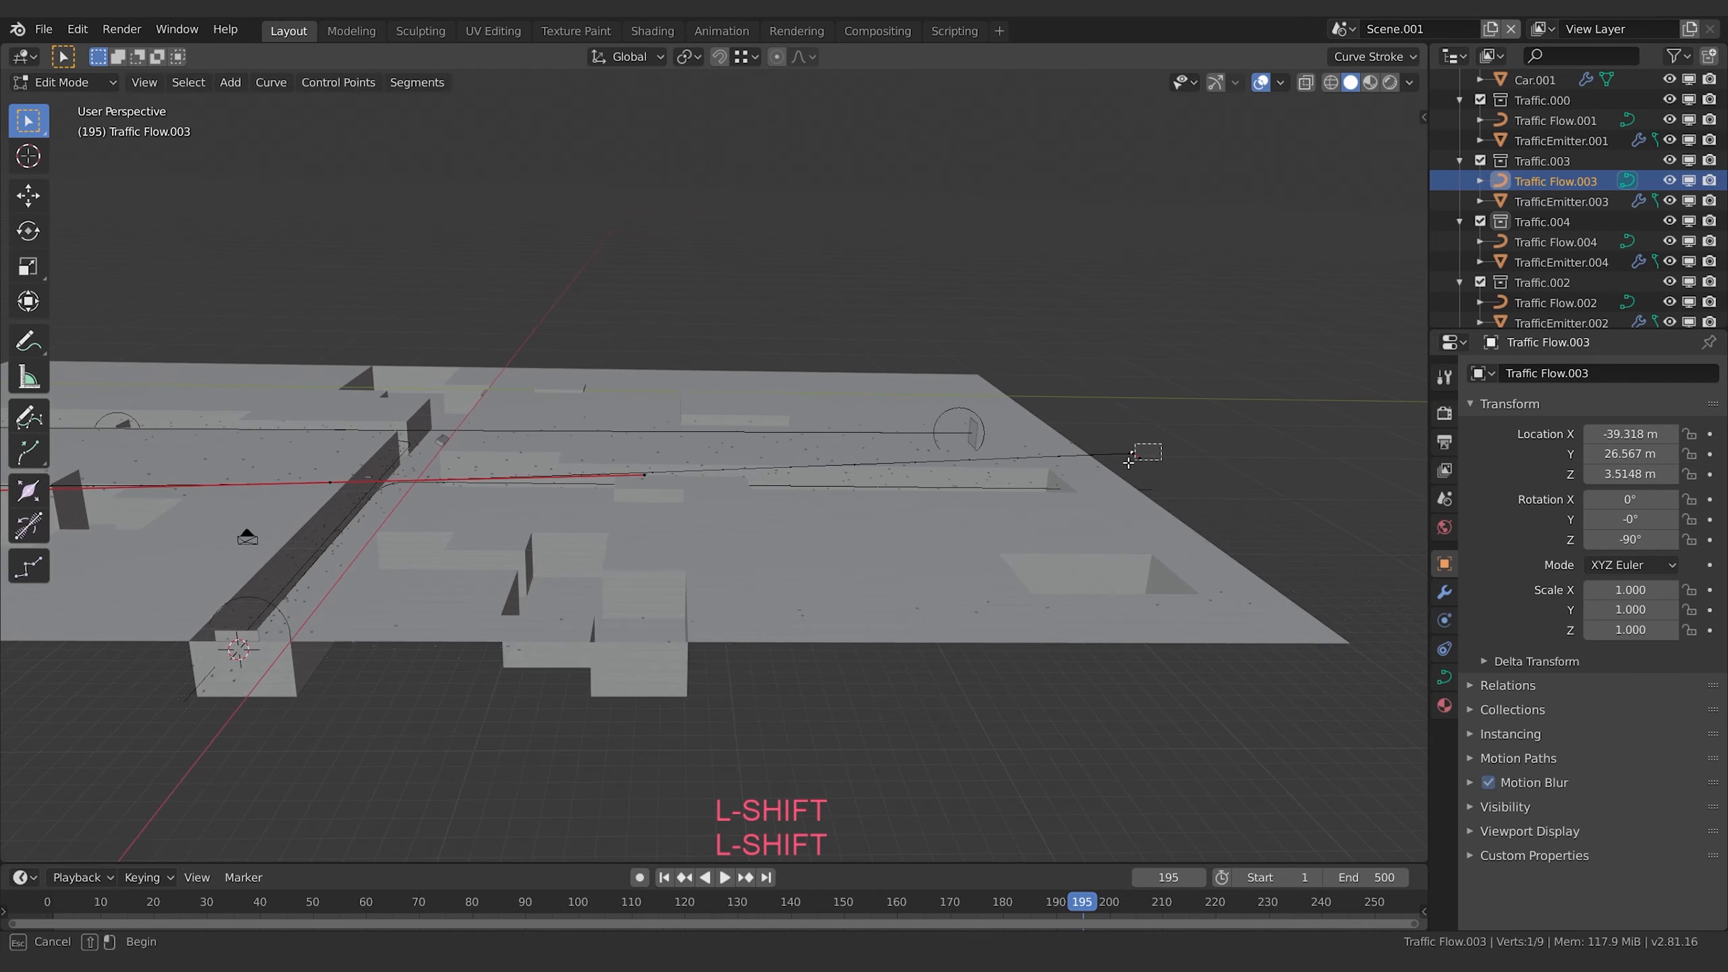
key(g)
key(x)
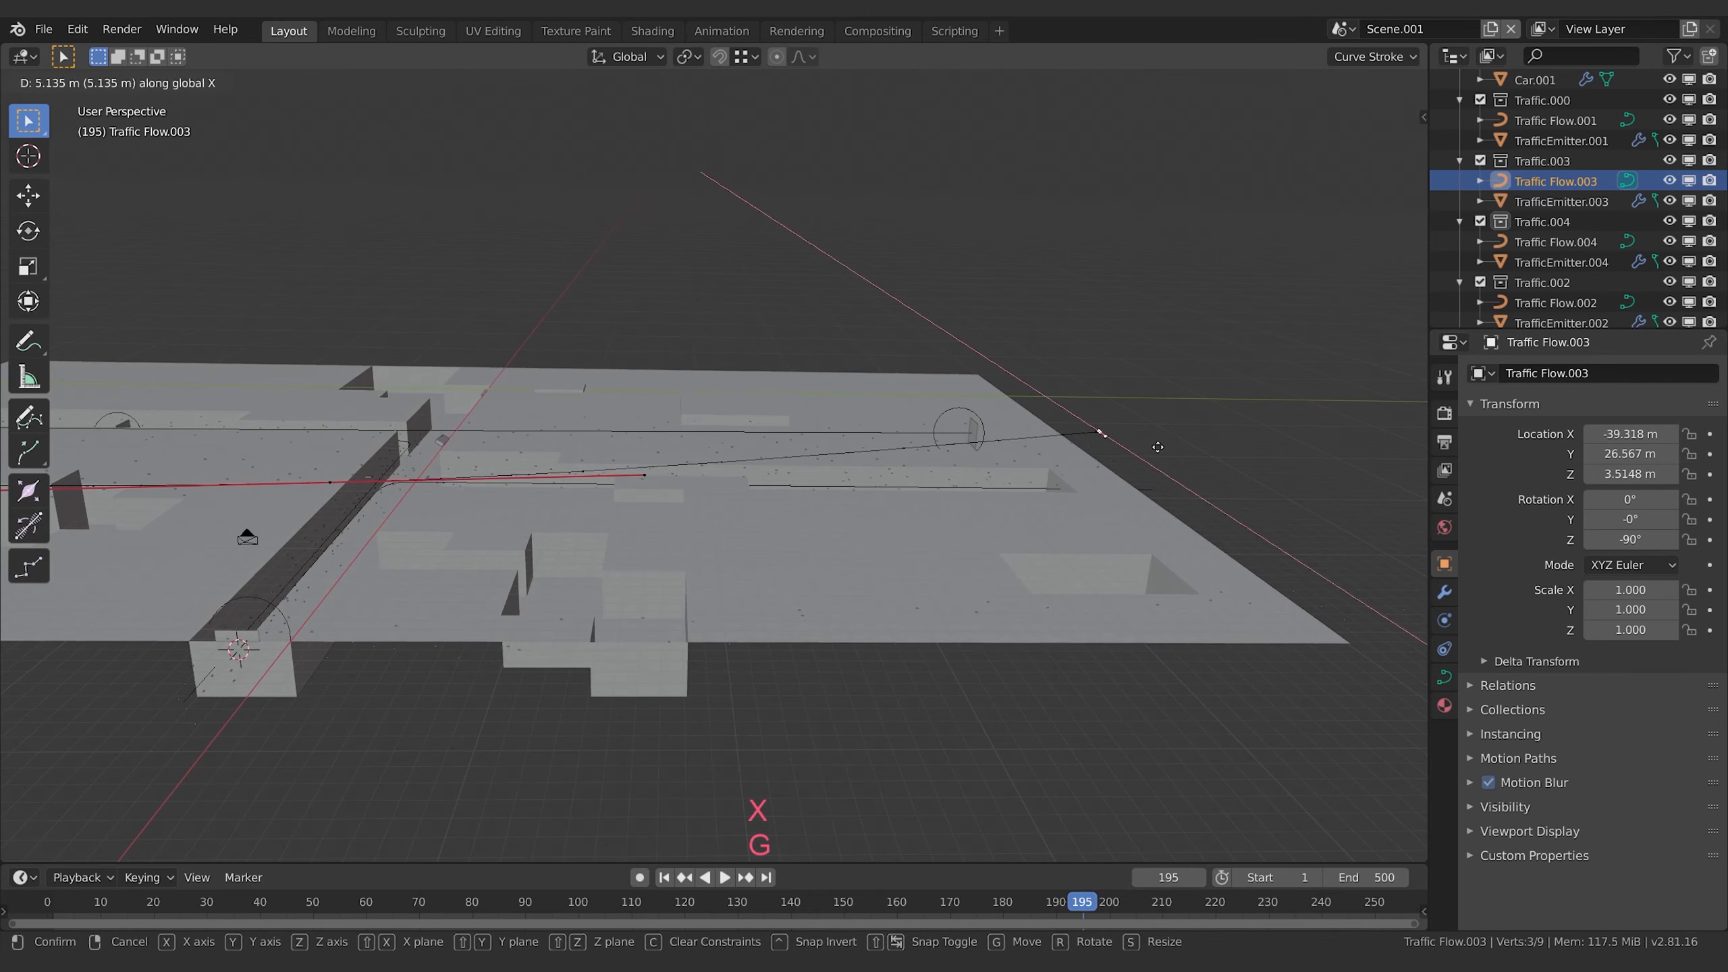
click(1157, 447)
key(g)
key(y)
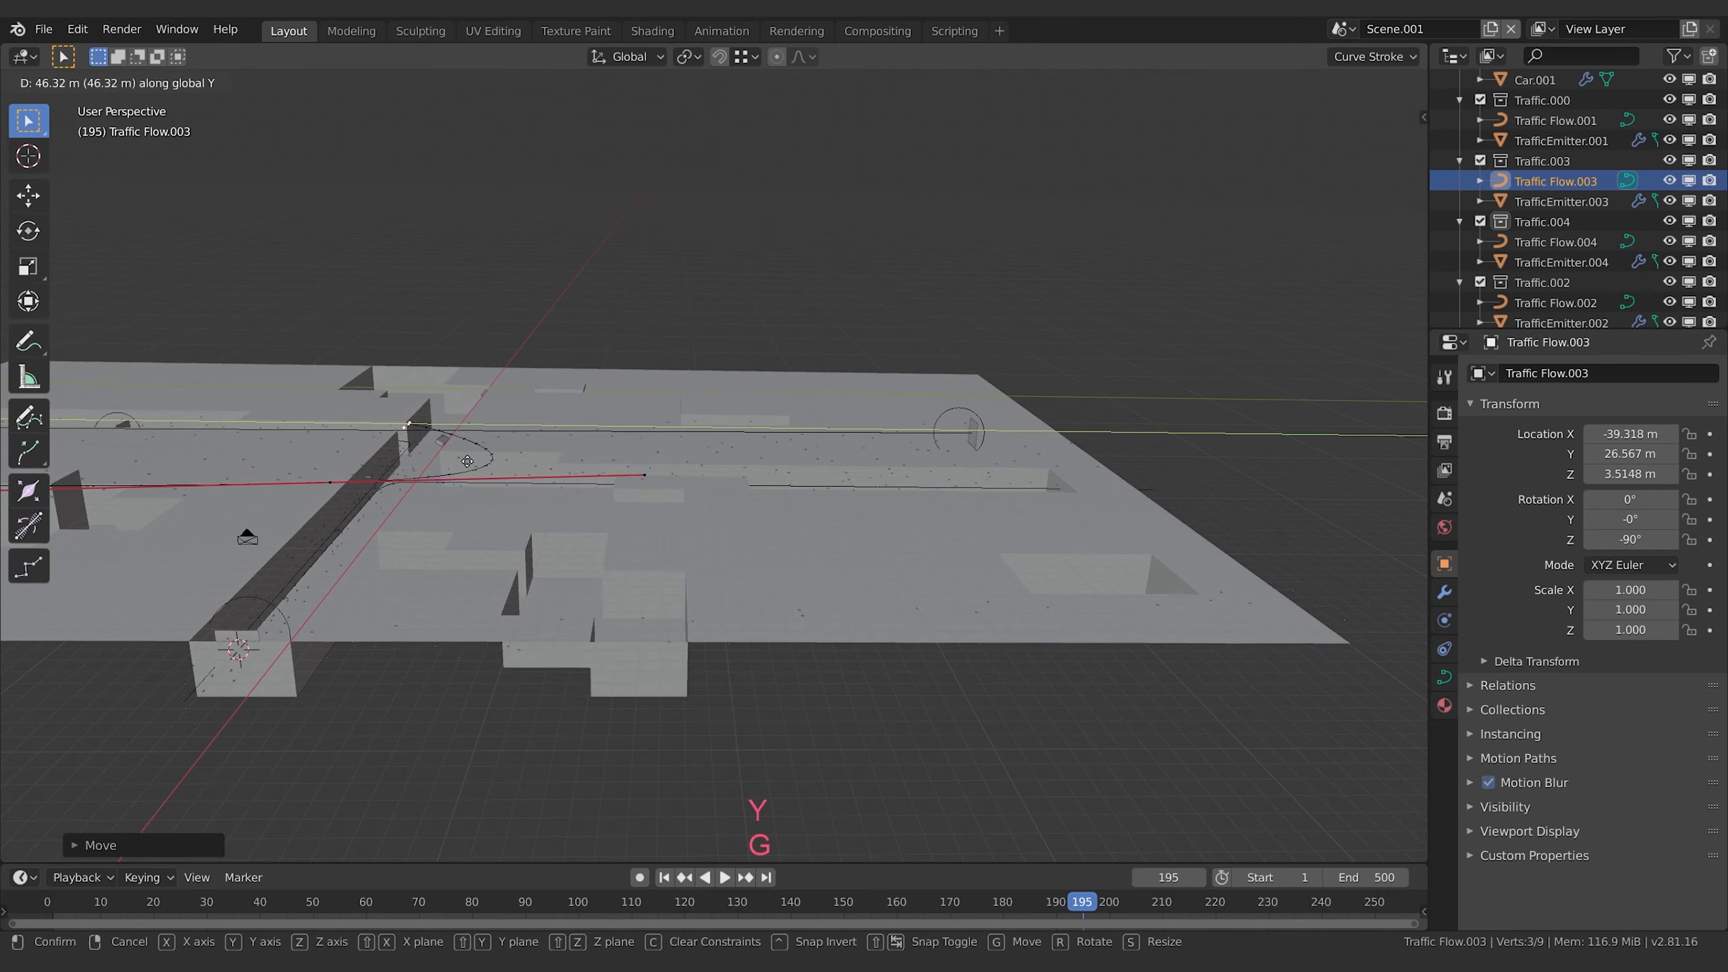
click(467, 462)
middle_drag(467, 462, 717, 511)
key(g)
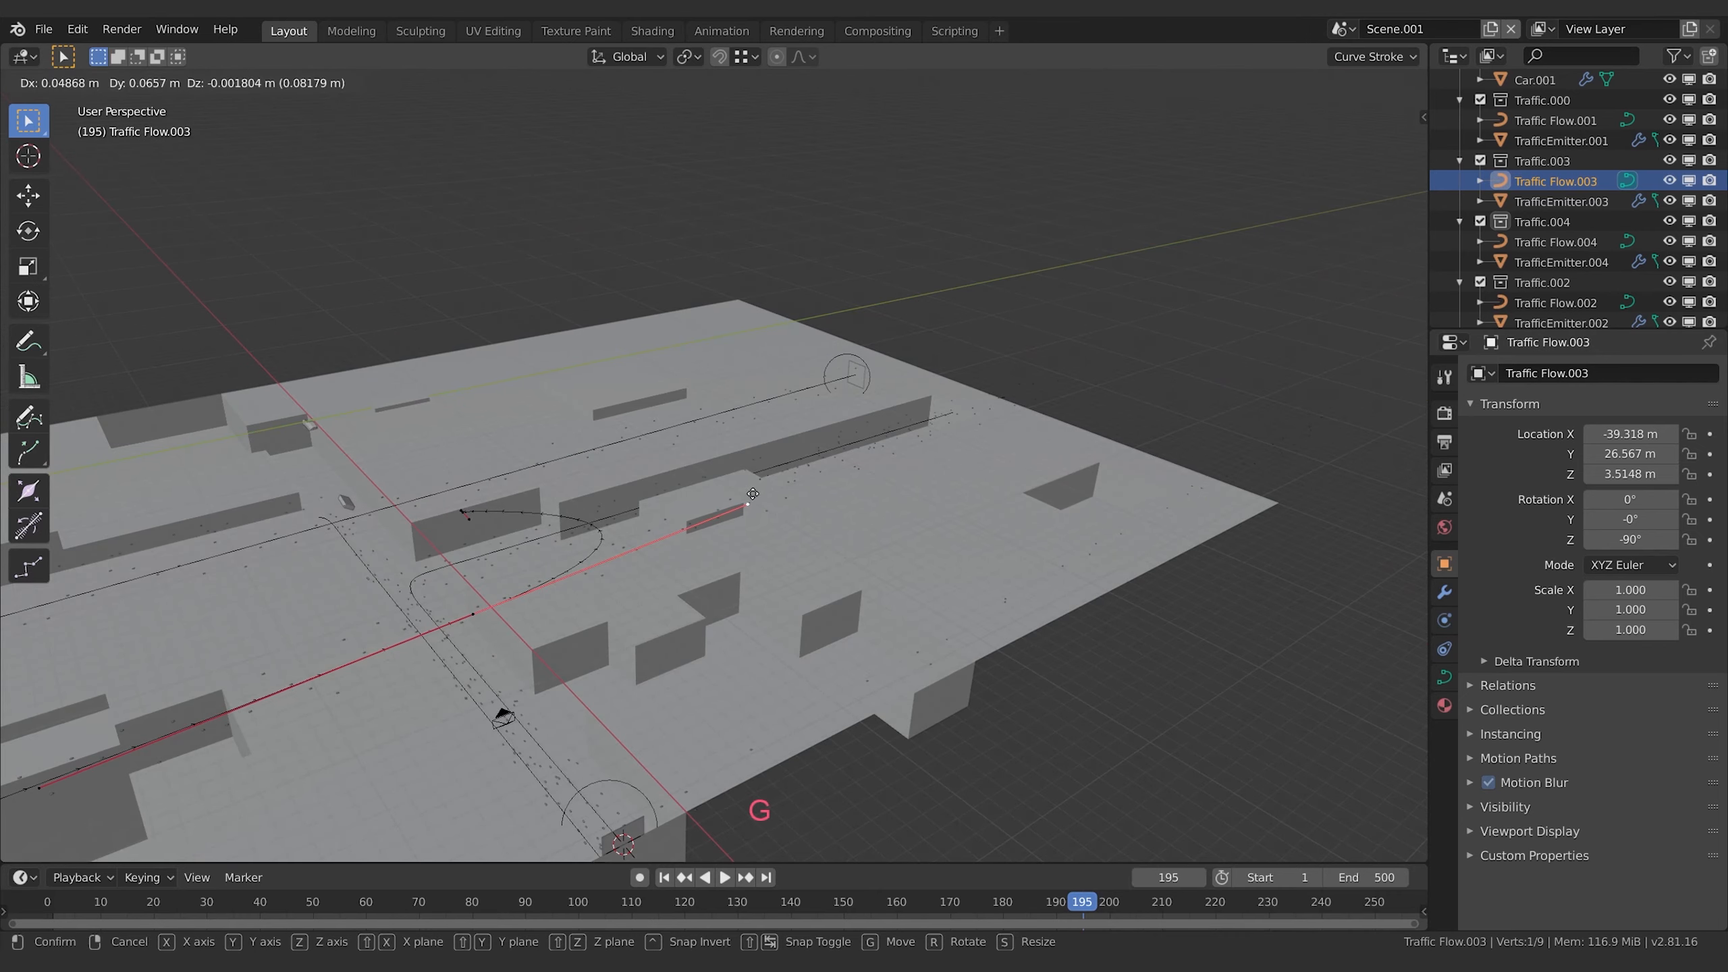
key(y)
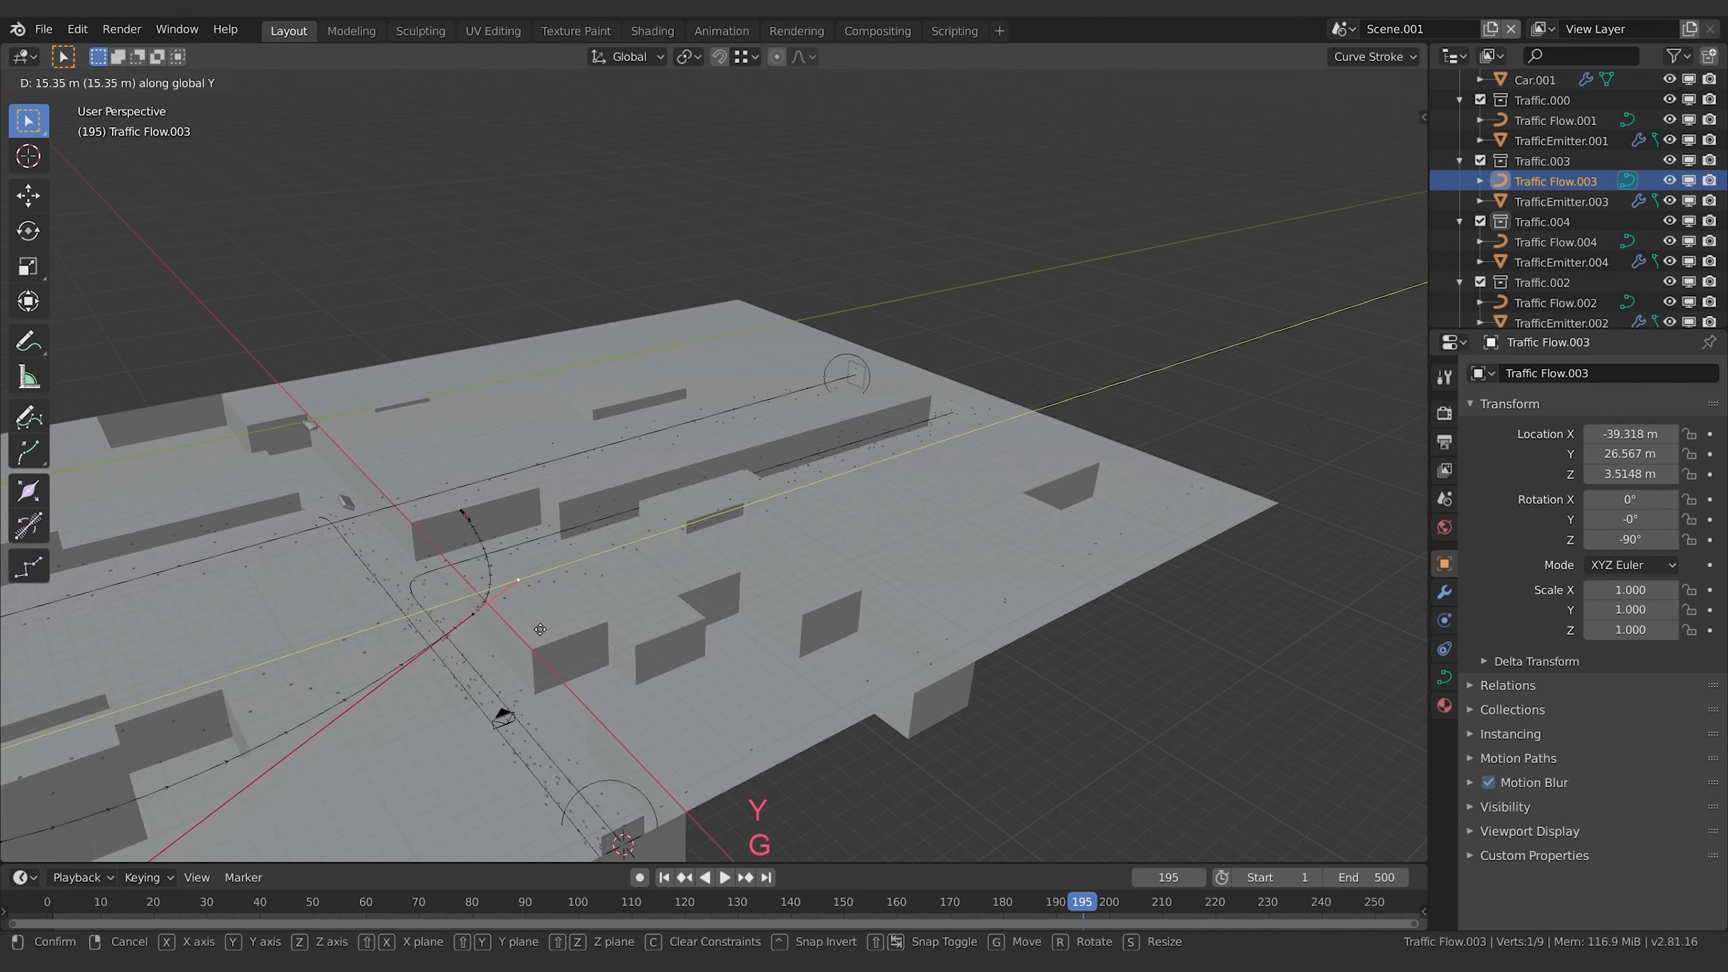
key(Escape)
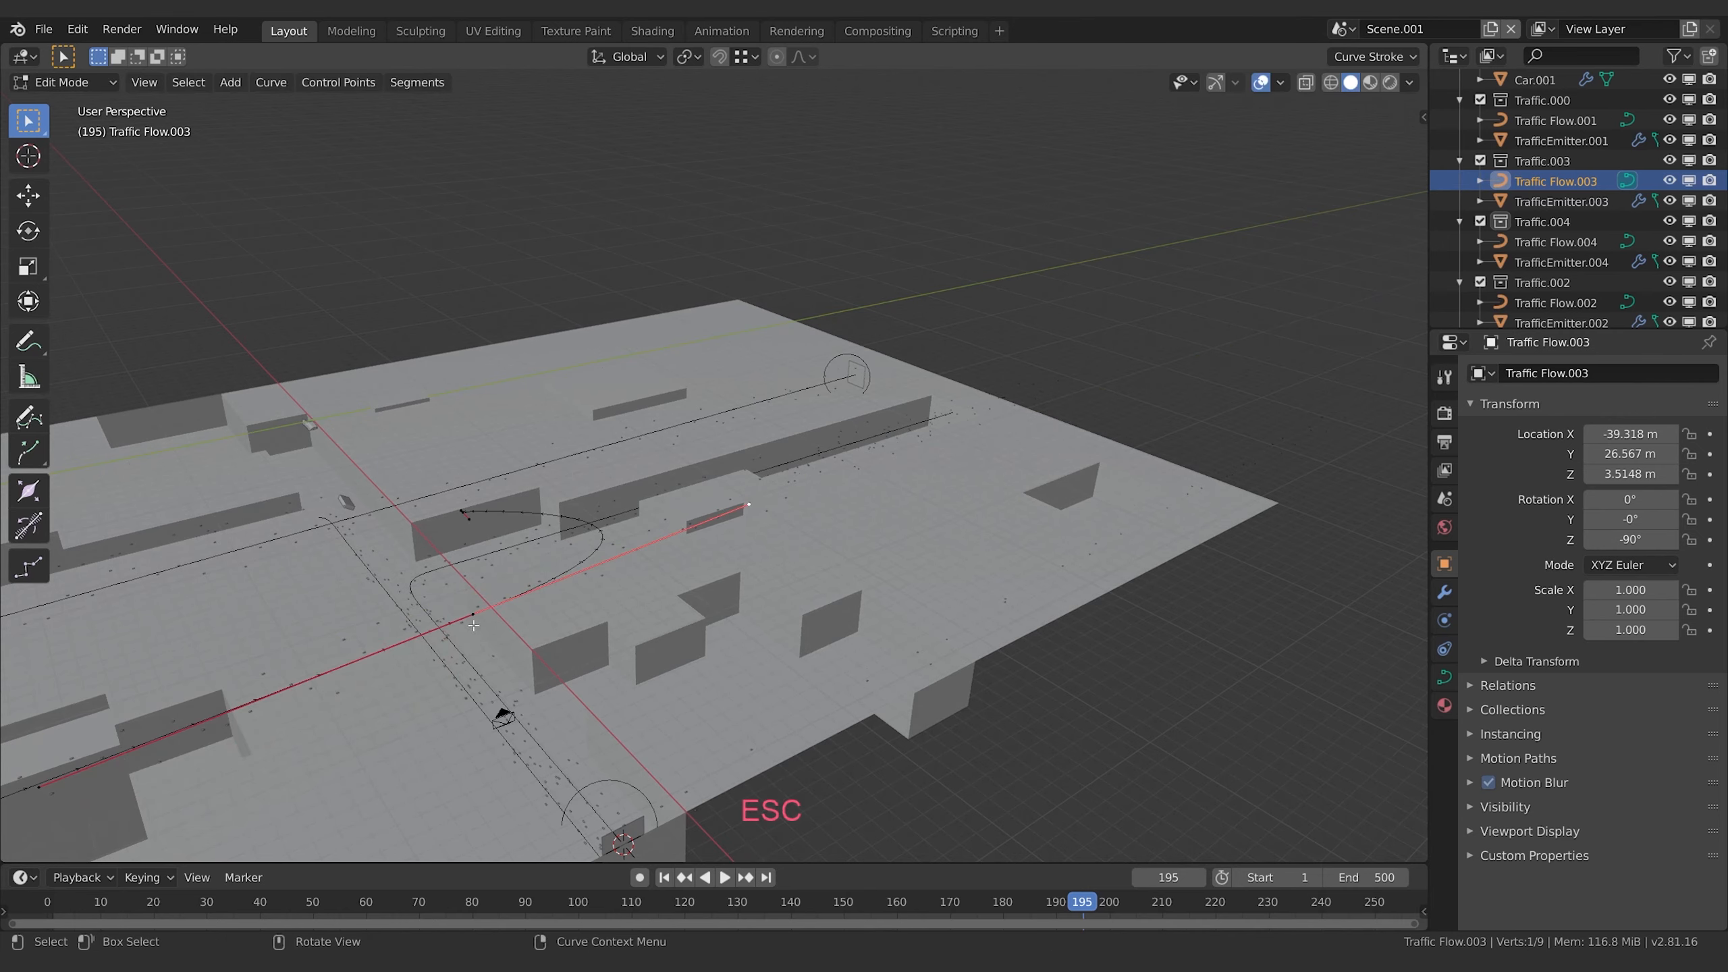
- Scale the middle control point's handles along Y to about 0.2 to tighten the curve's turn
key(s)
key(y)
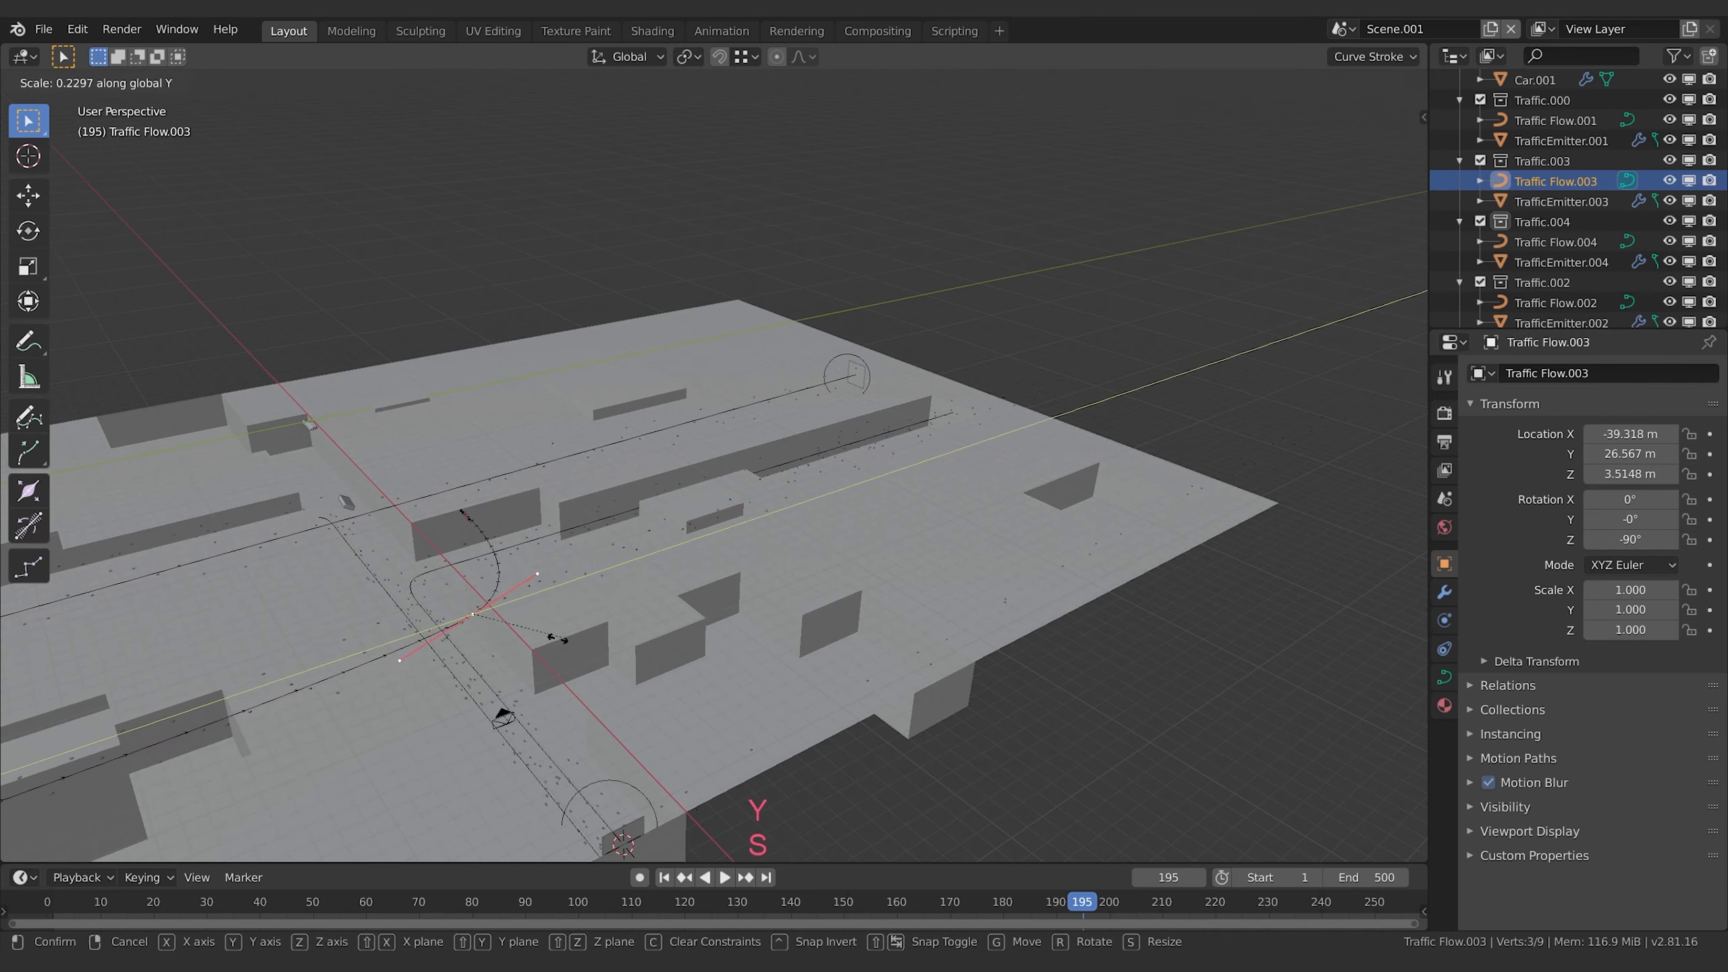
click(533, 645)
- Lower the end point of Traffic Flow.003 about 4.5 m along Z into the trench, and return to the camera view
mouse_move(531, 535)
middle_down()
mouse_move(463, 493)
mouse_move(516, 542)
mouse_move(504, 531)
middle_up()
click(474, 565)
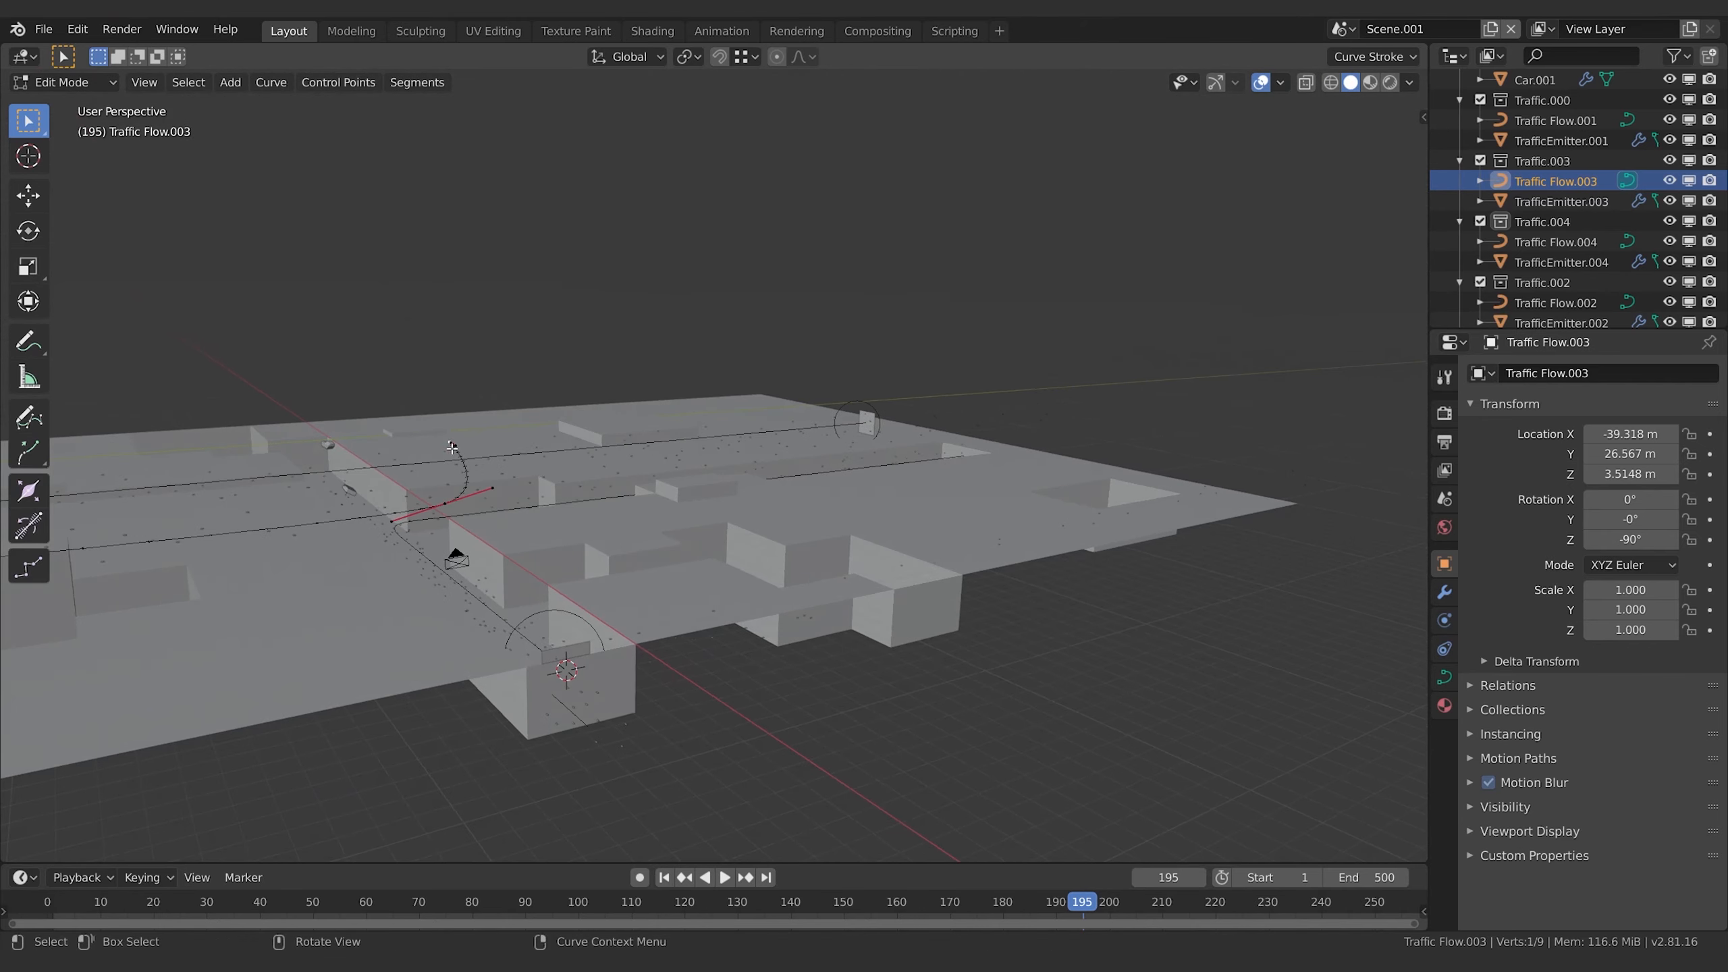
key(g)
key(z)
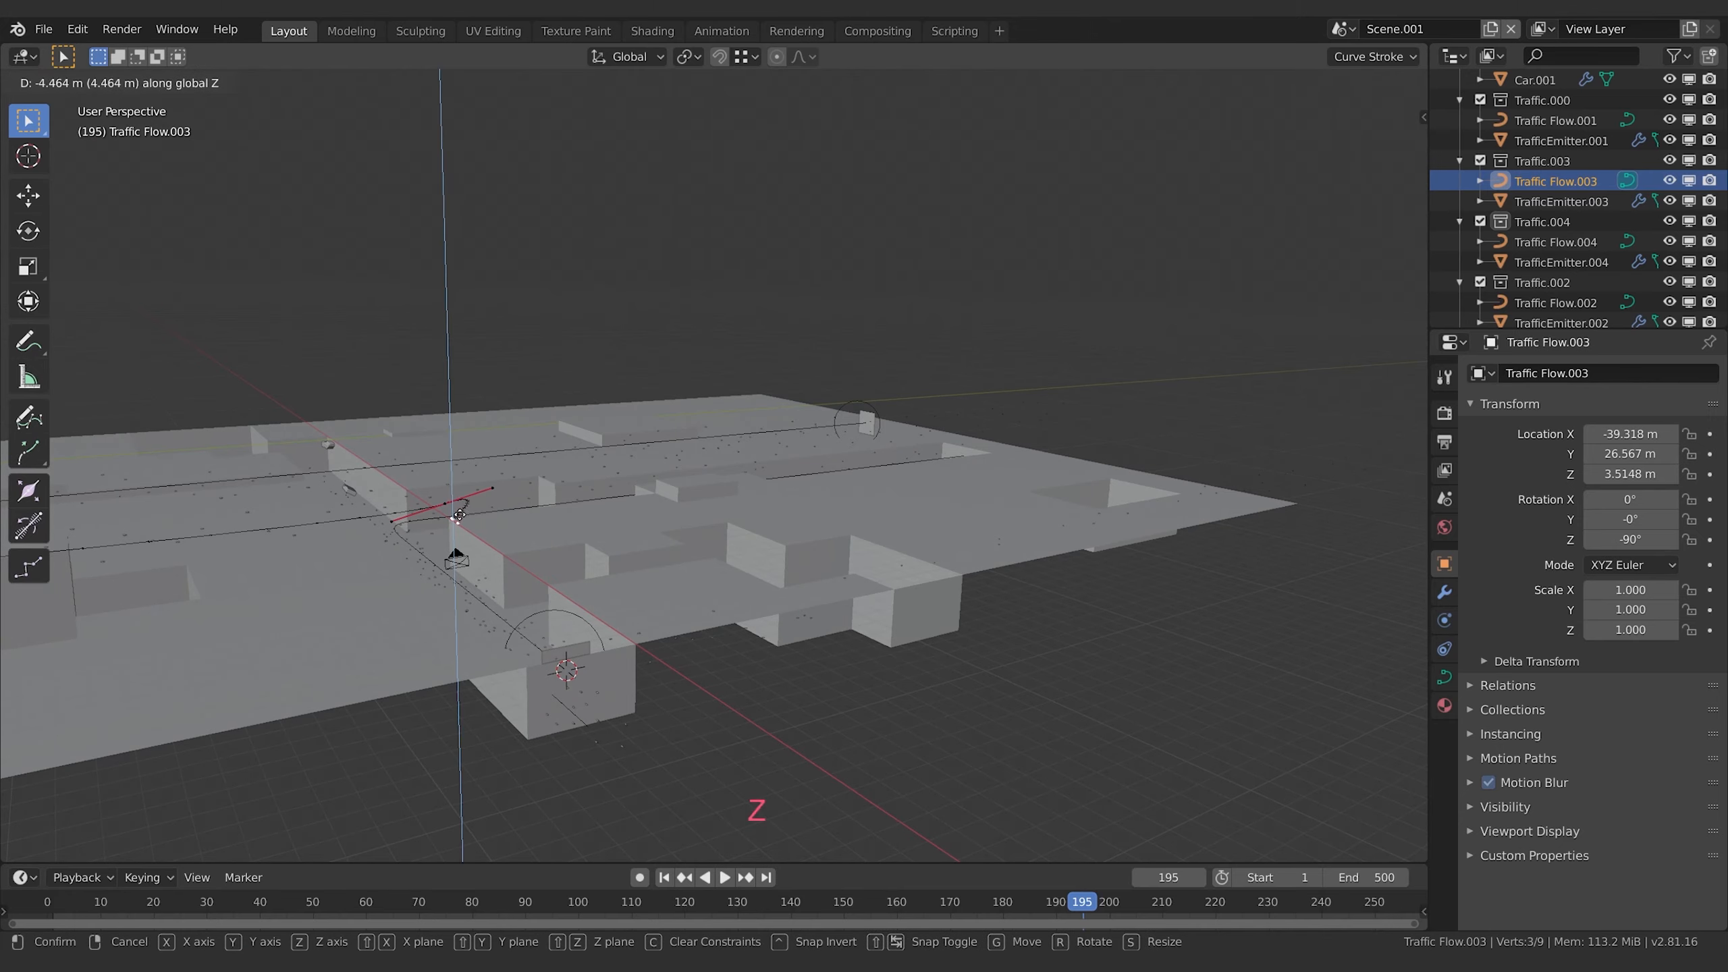
click(475, 517)
key(KP_0)
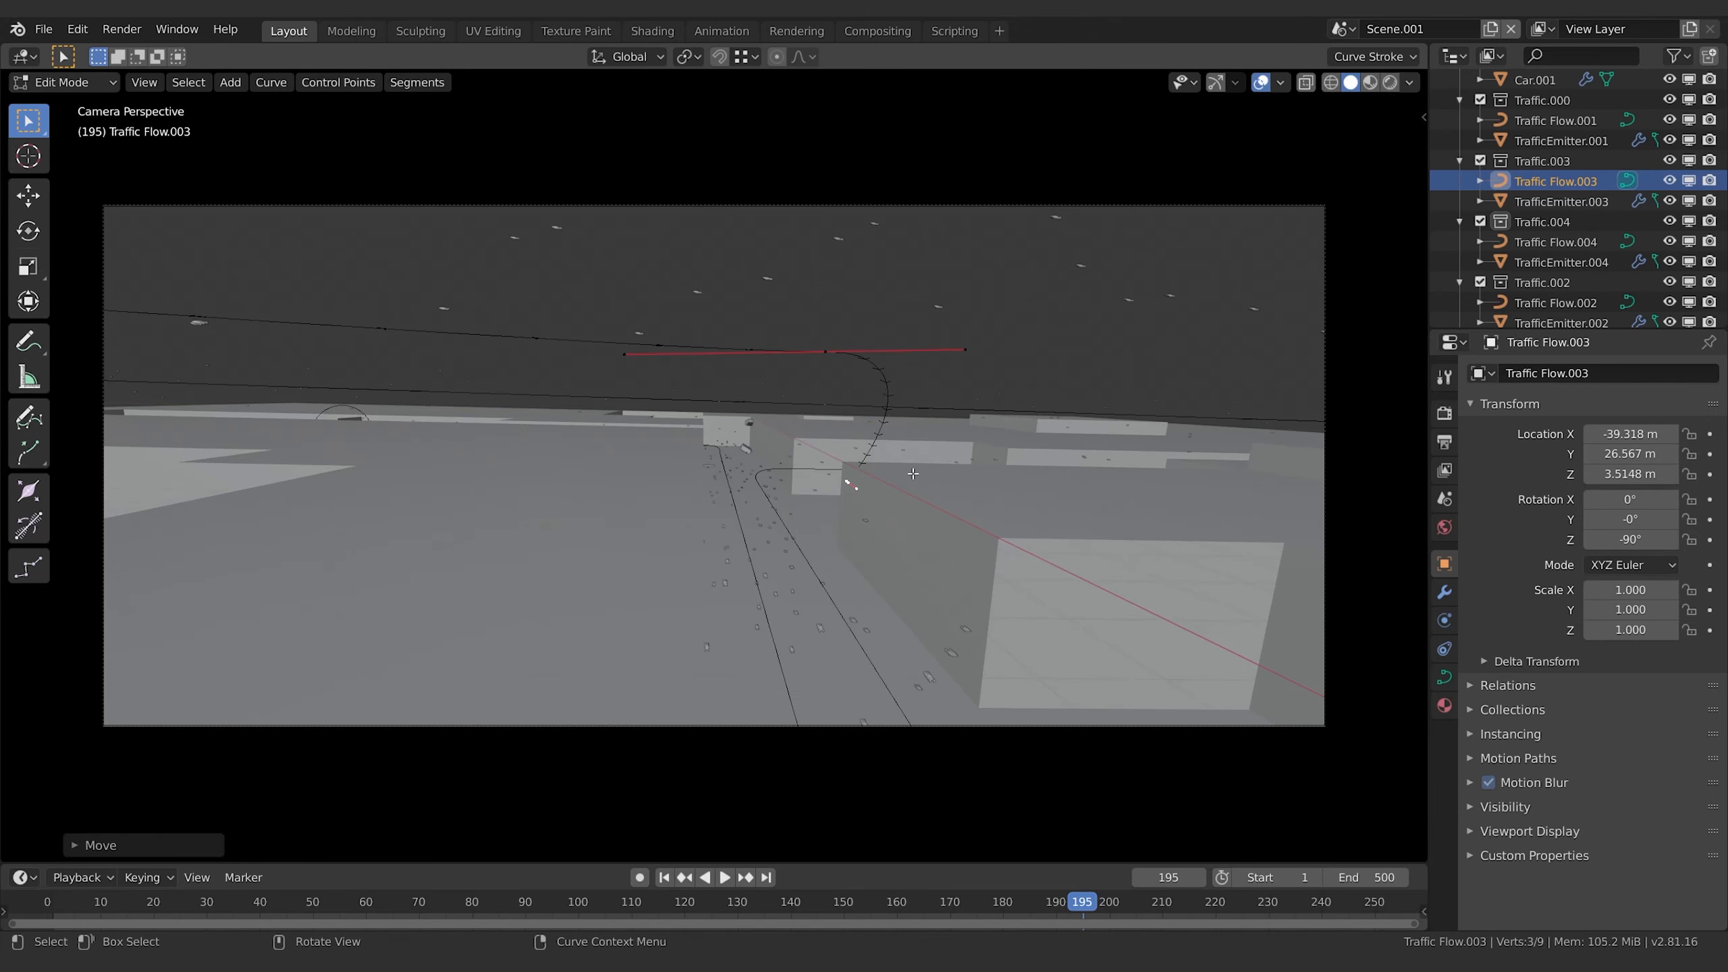
- Move the end point of Traffic Flow.003 along Y to above the central trench, and about 11 m along X
key(g)
key(y)
click(825, 505)
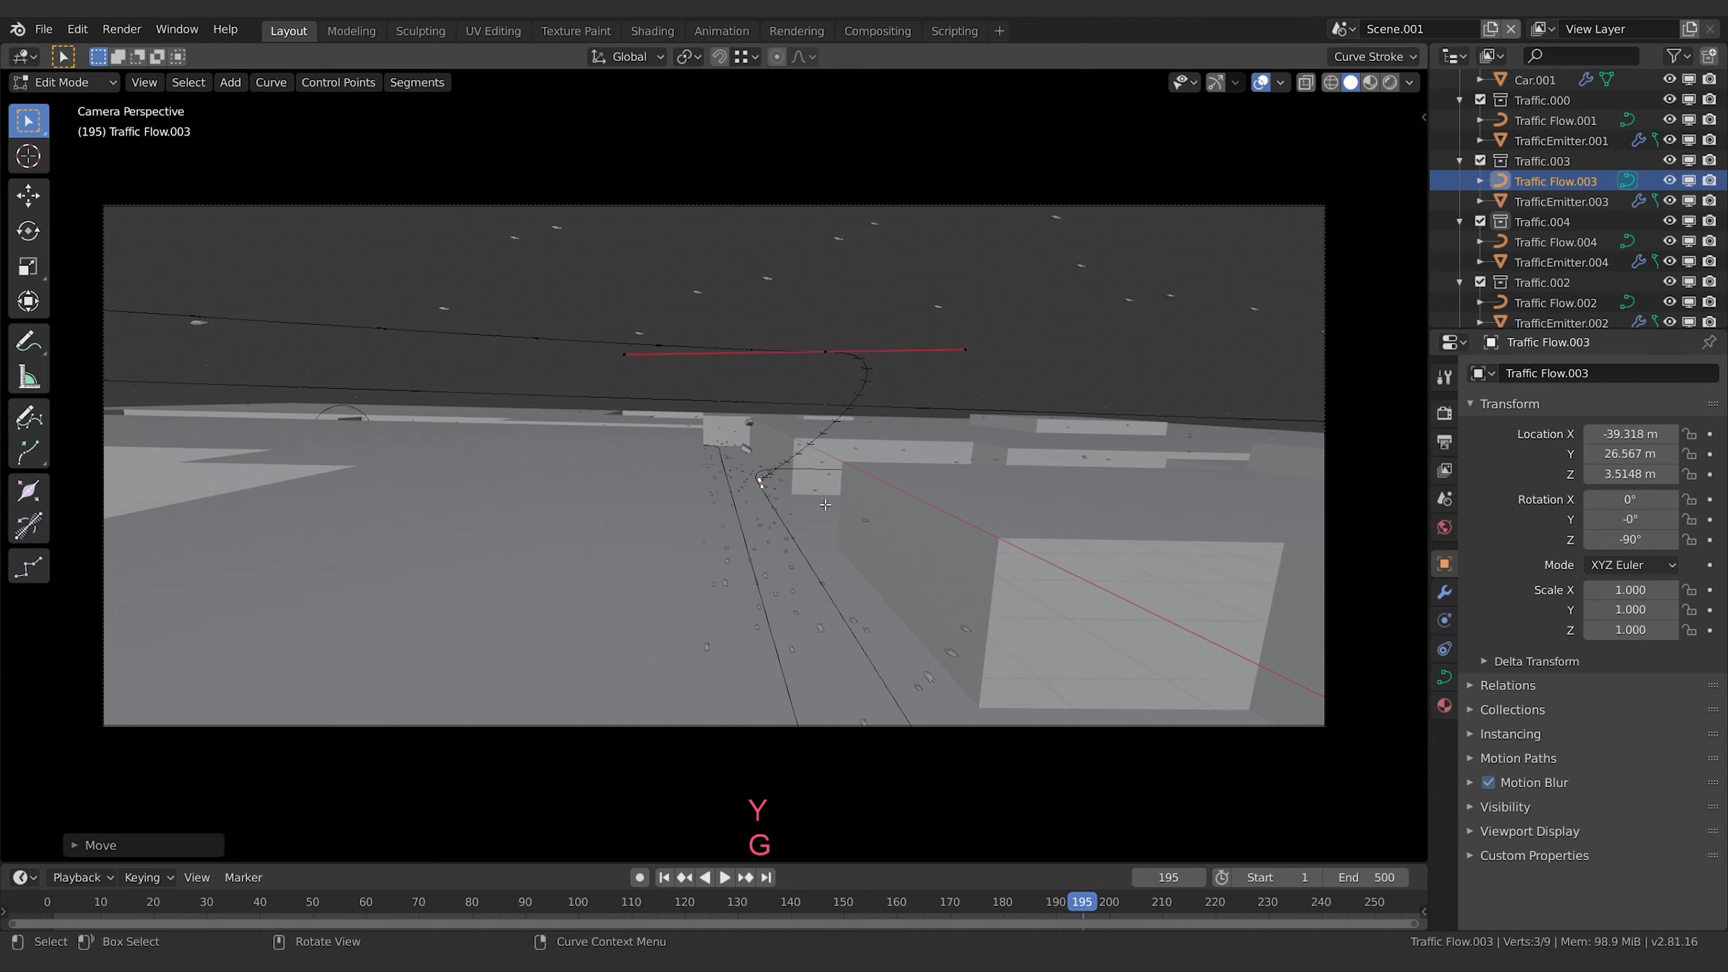
key(g)
key(x)
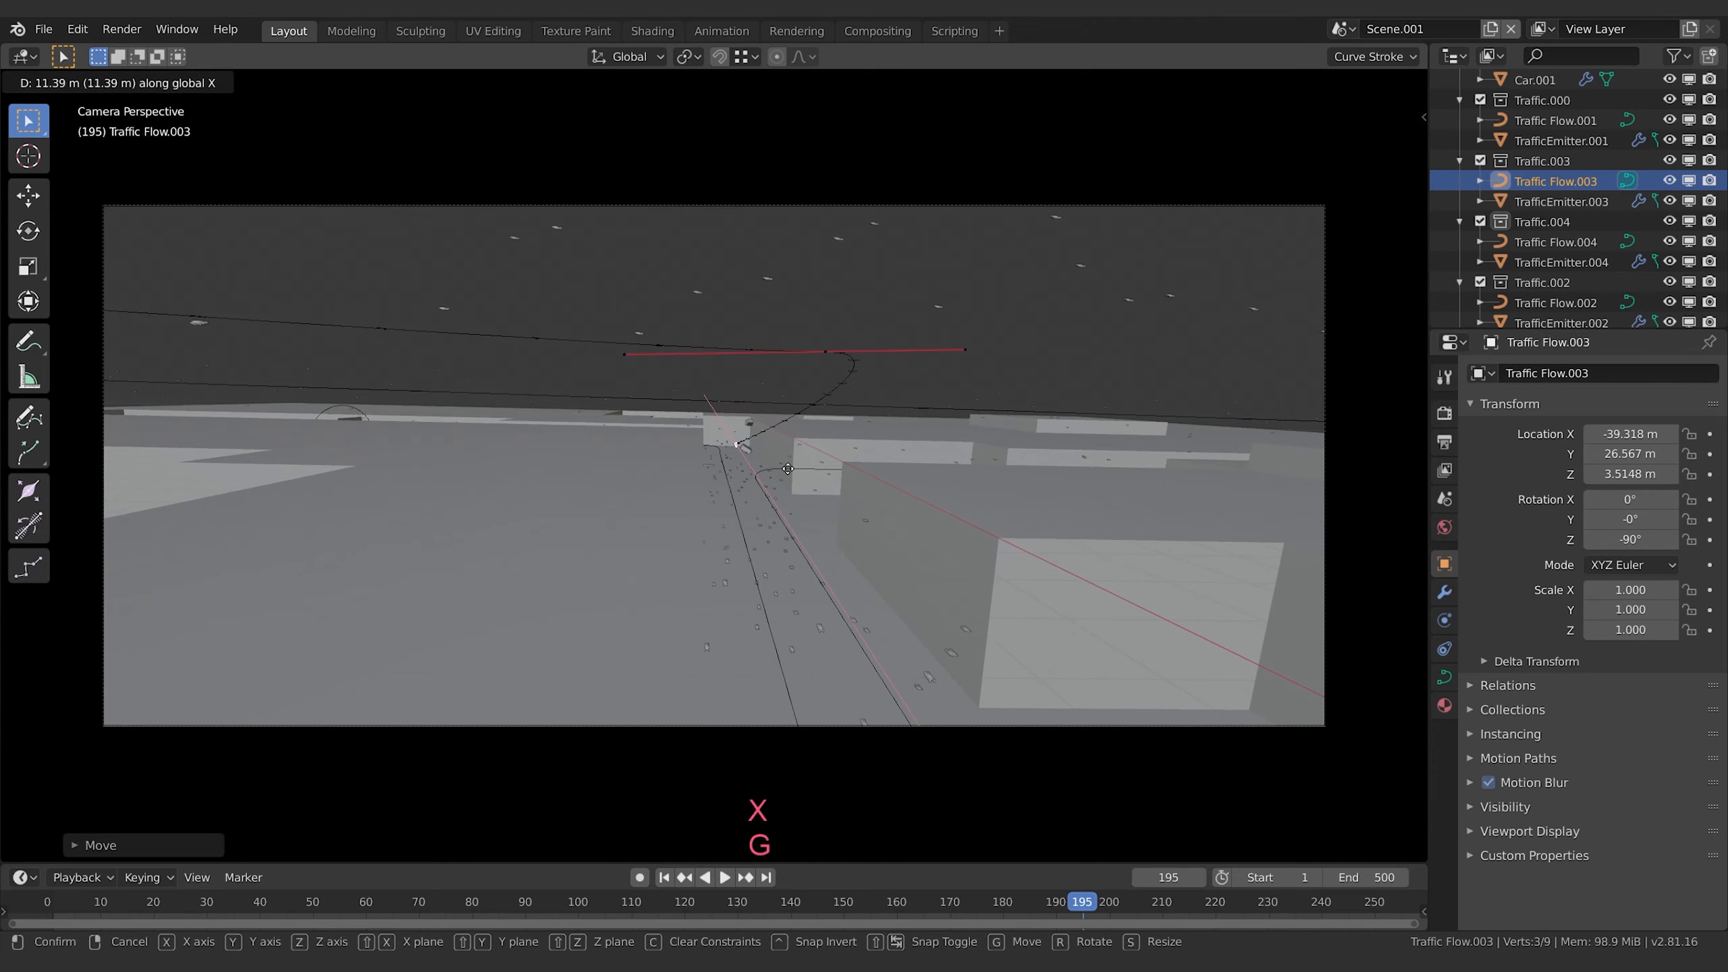
click(788, 472)
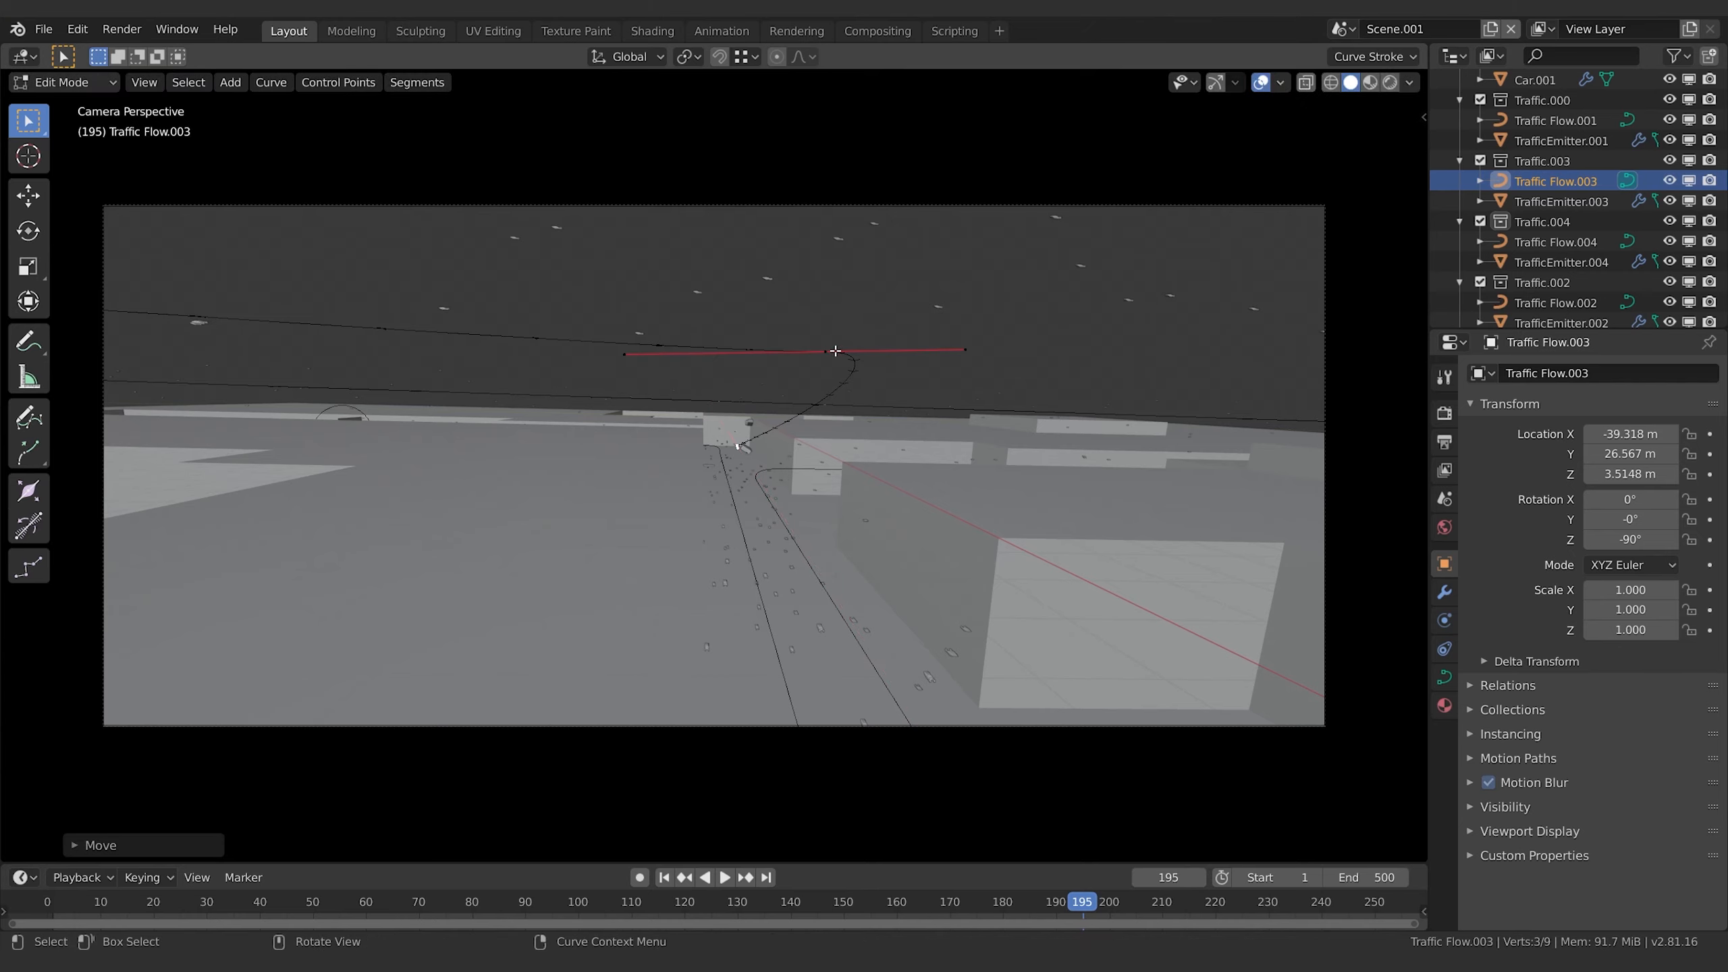
- Pull out the end point's handle slightly, and move the end point along X back towards the camera
click(831, 353)
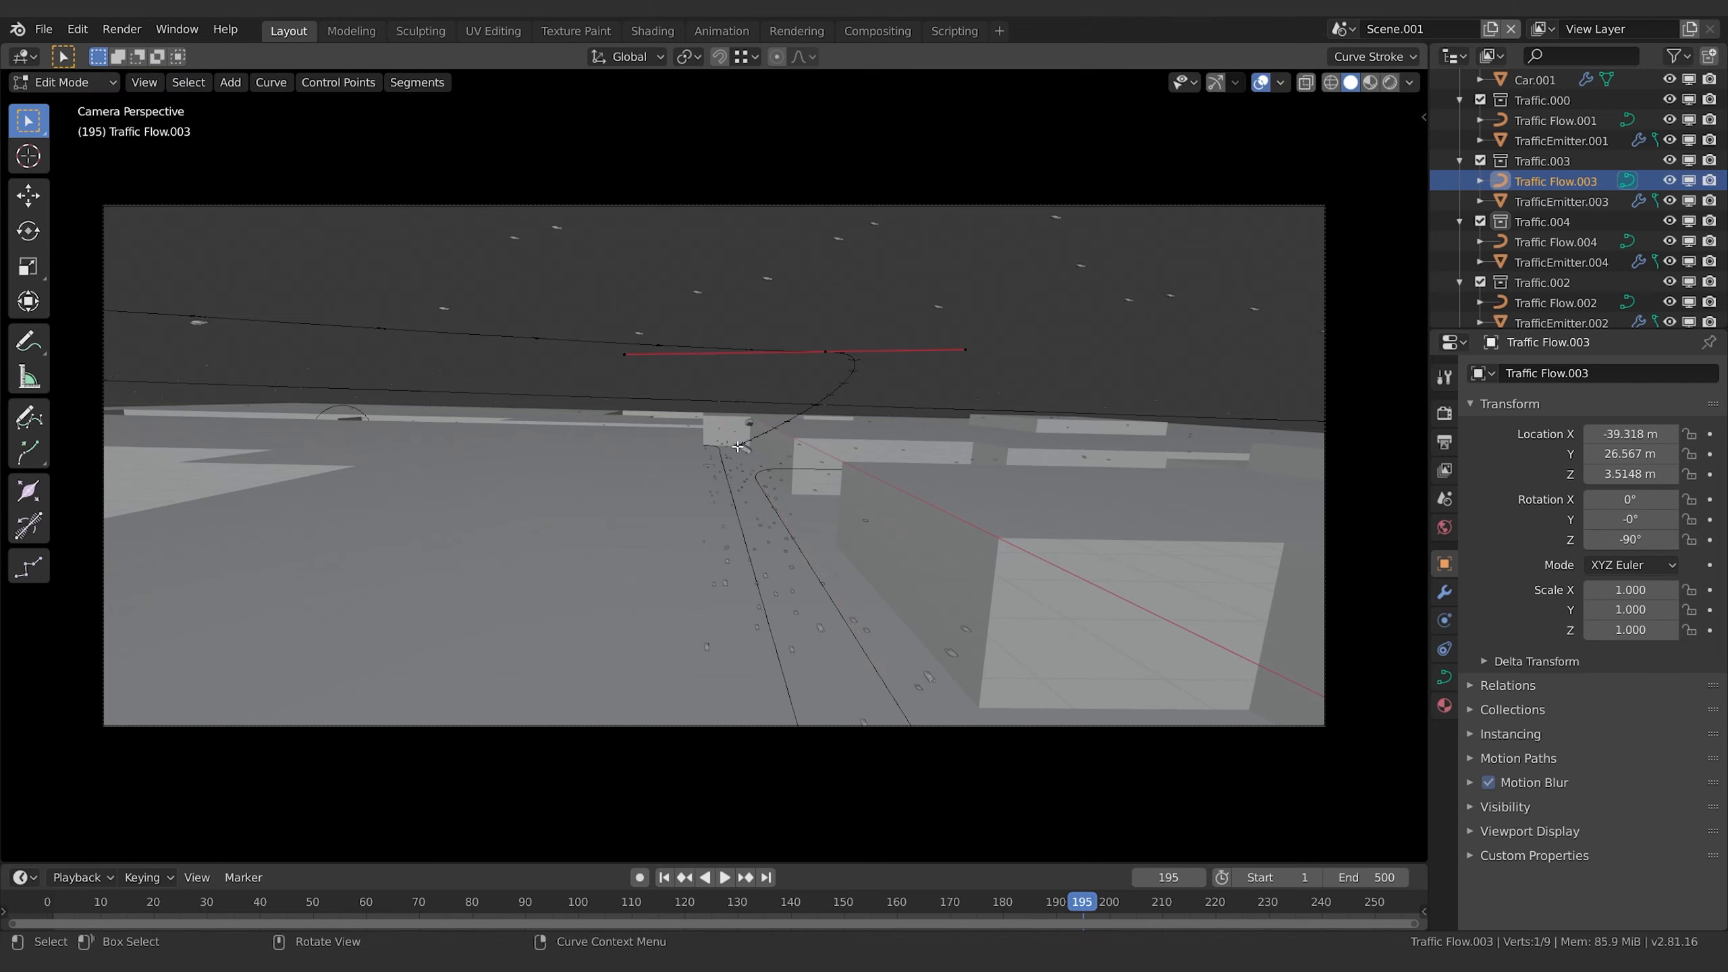
key(g)
click(741, 450)
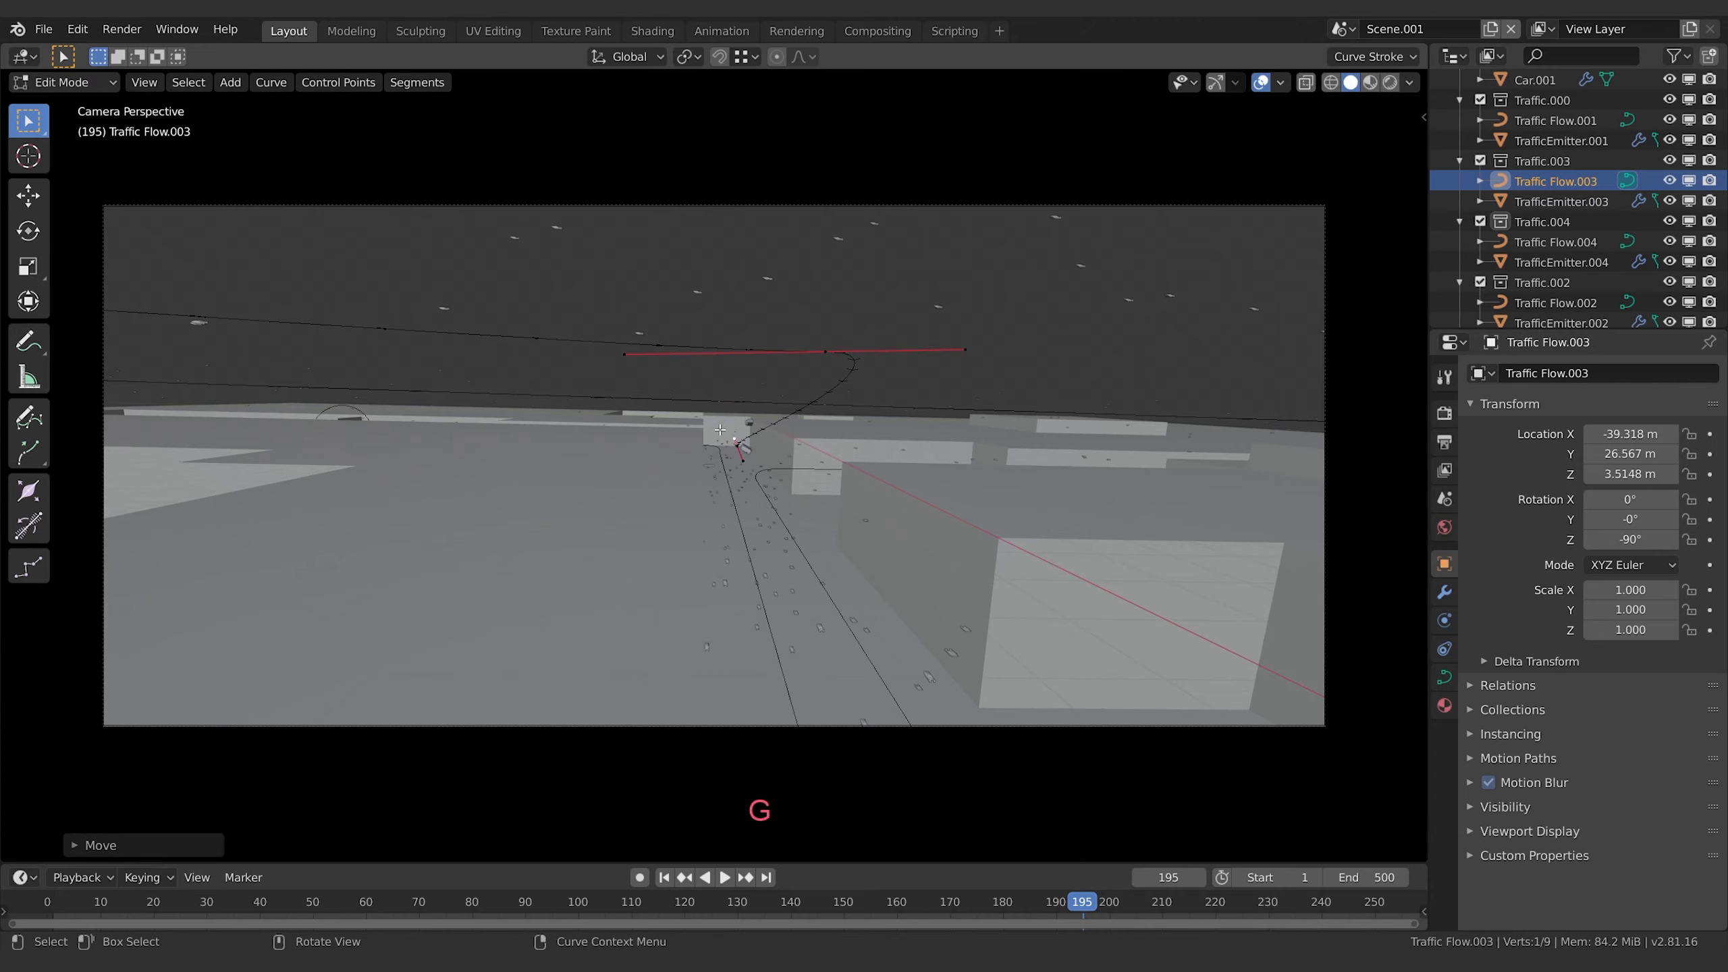
drag(747, 462, 754, 473)
key(g)
key(x)
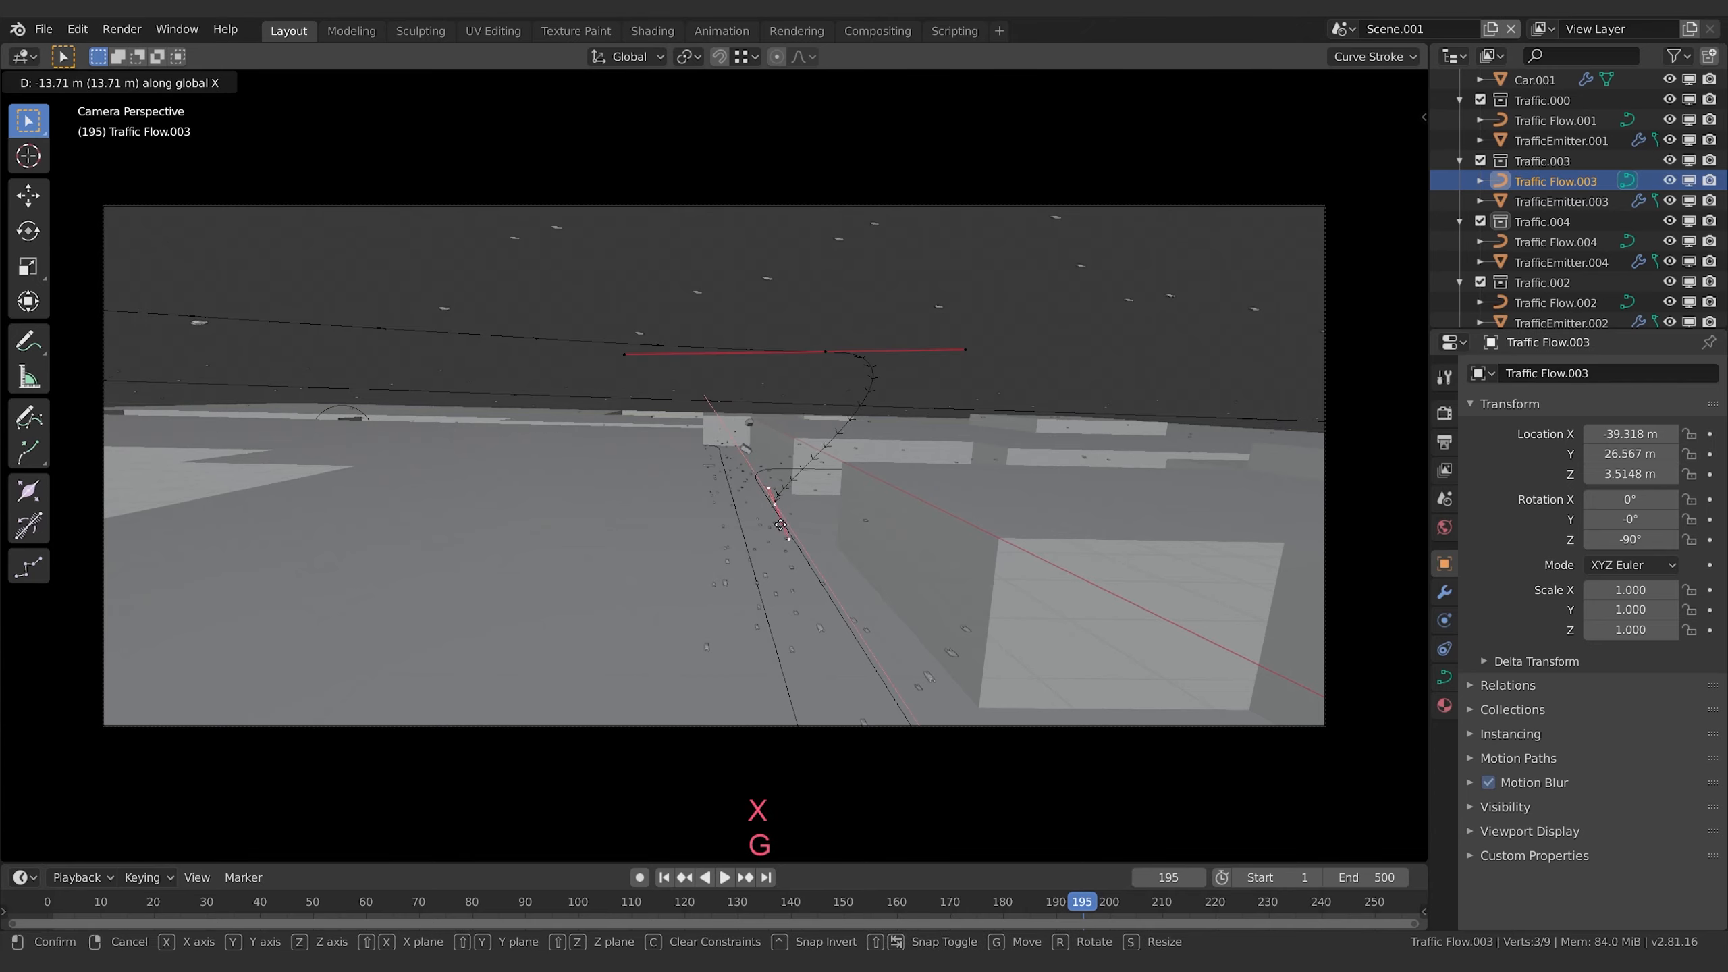
click(778, 501)
- Turn the end point's handles crosswise to the trench
click(763, 485)
key(r)
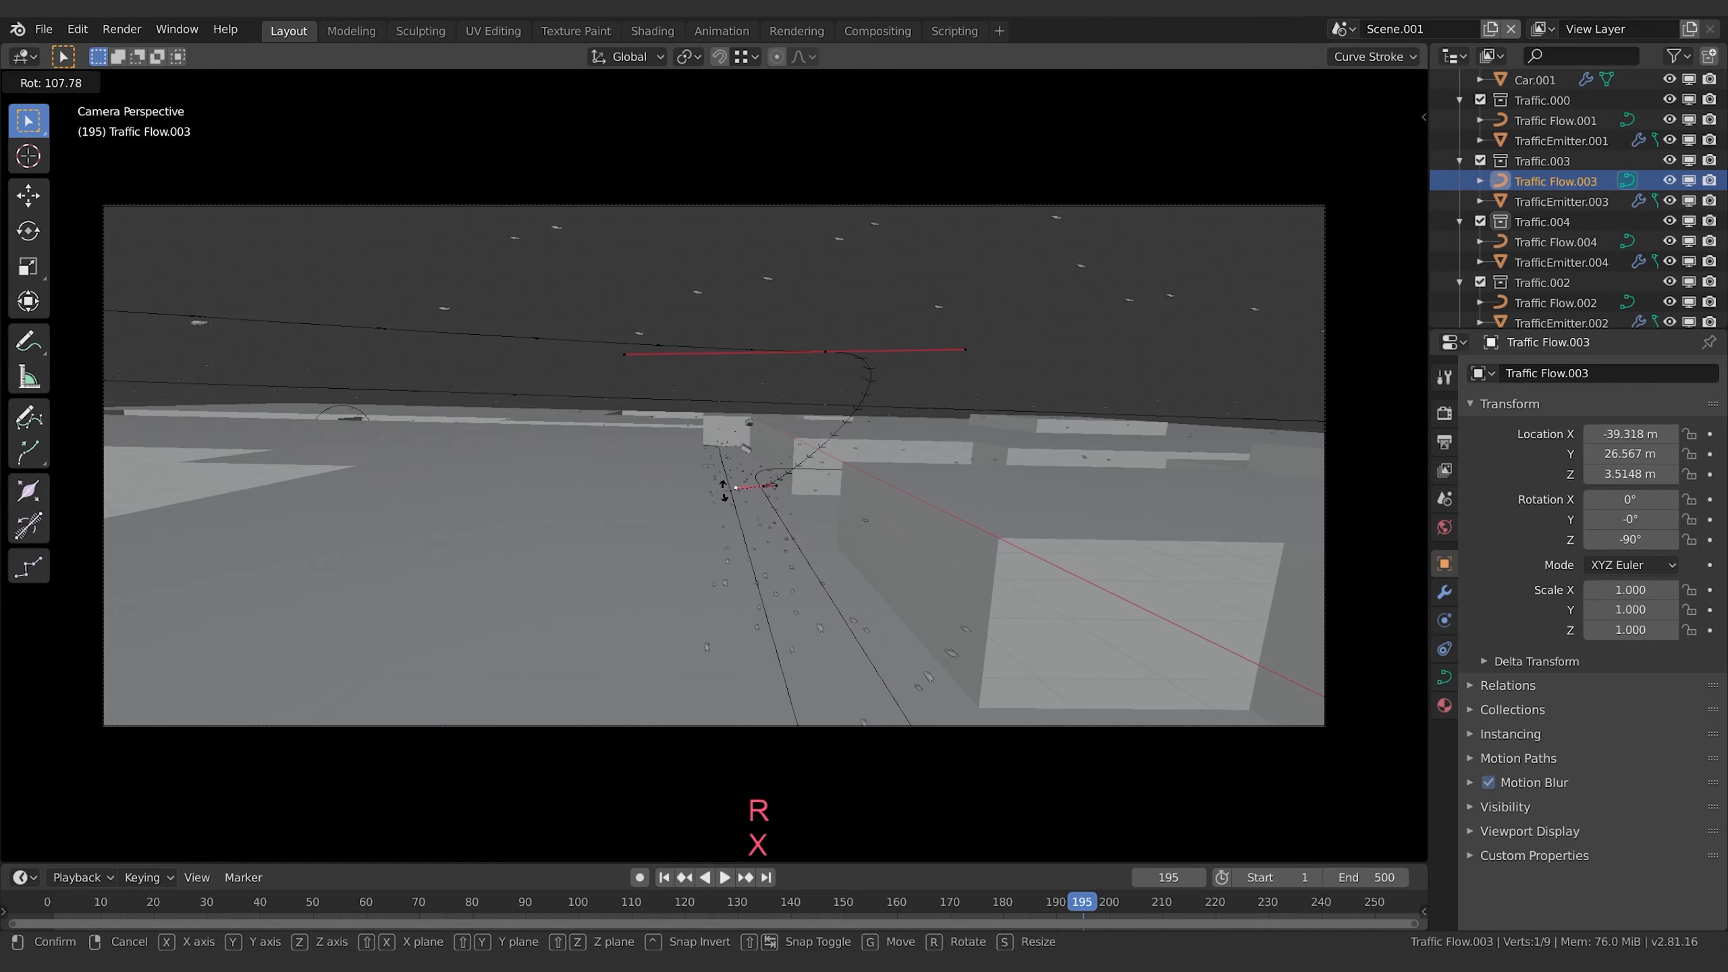
key(Escape)
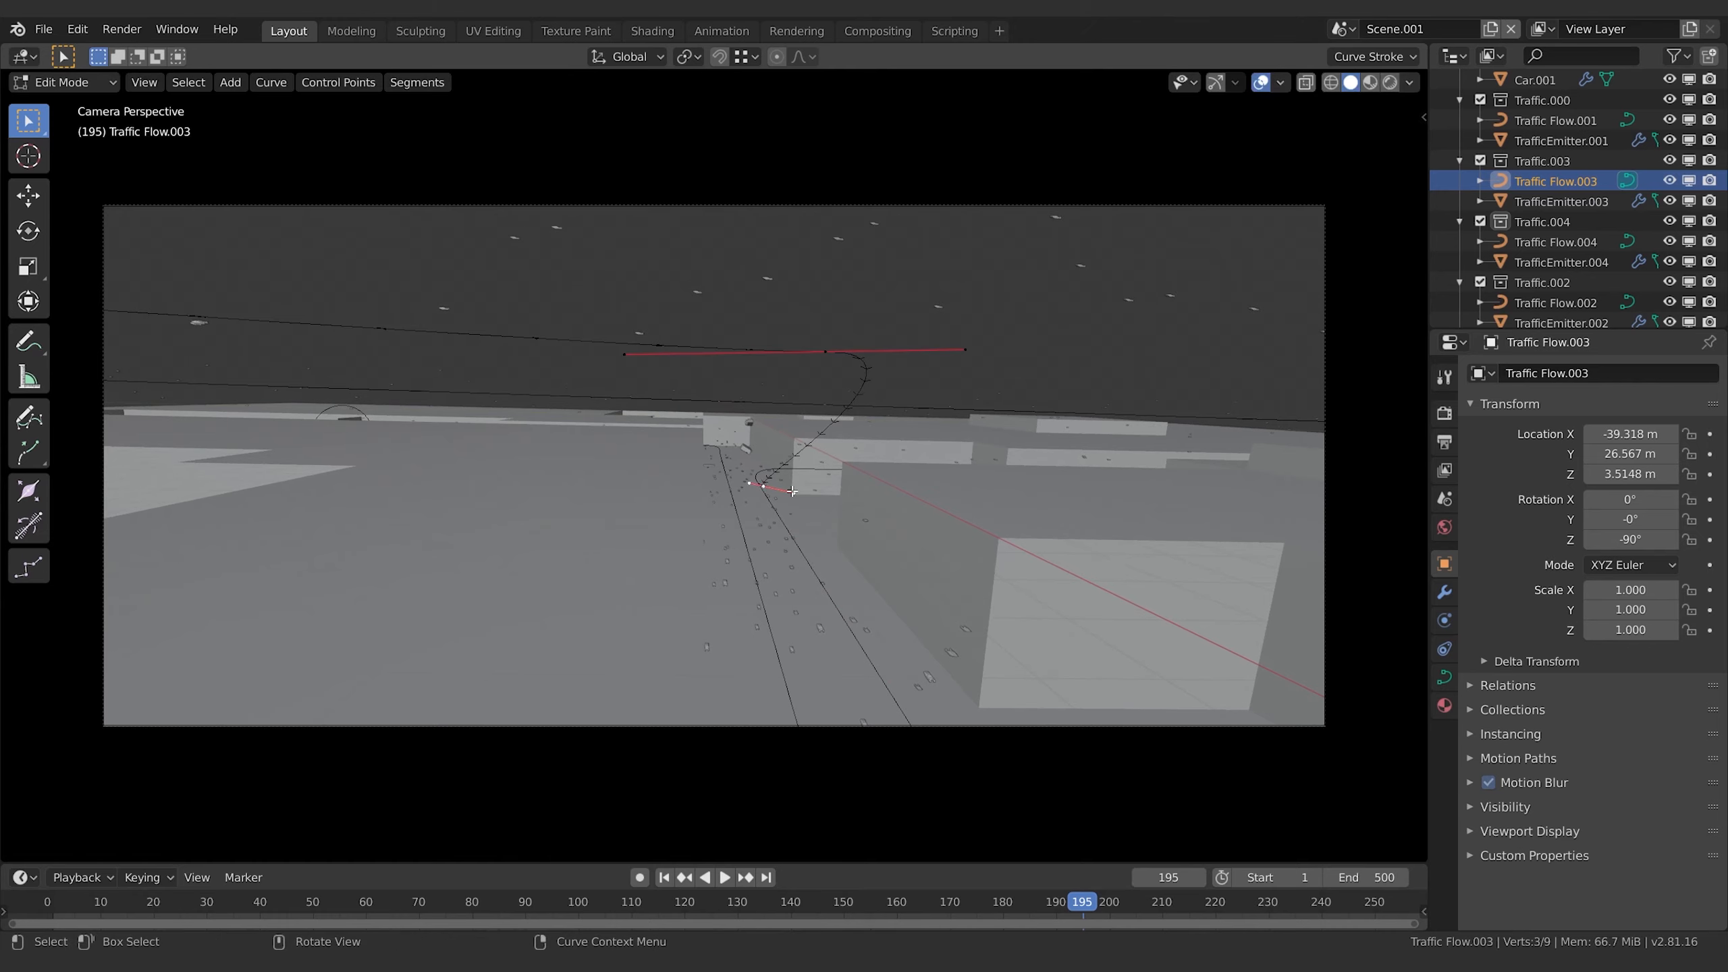
- Extrude a new end point from Traffic Flow.003 and place it out to the side, past the trench wall
key(e)
click(794, 490)
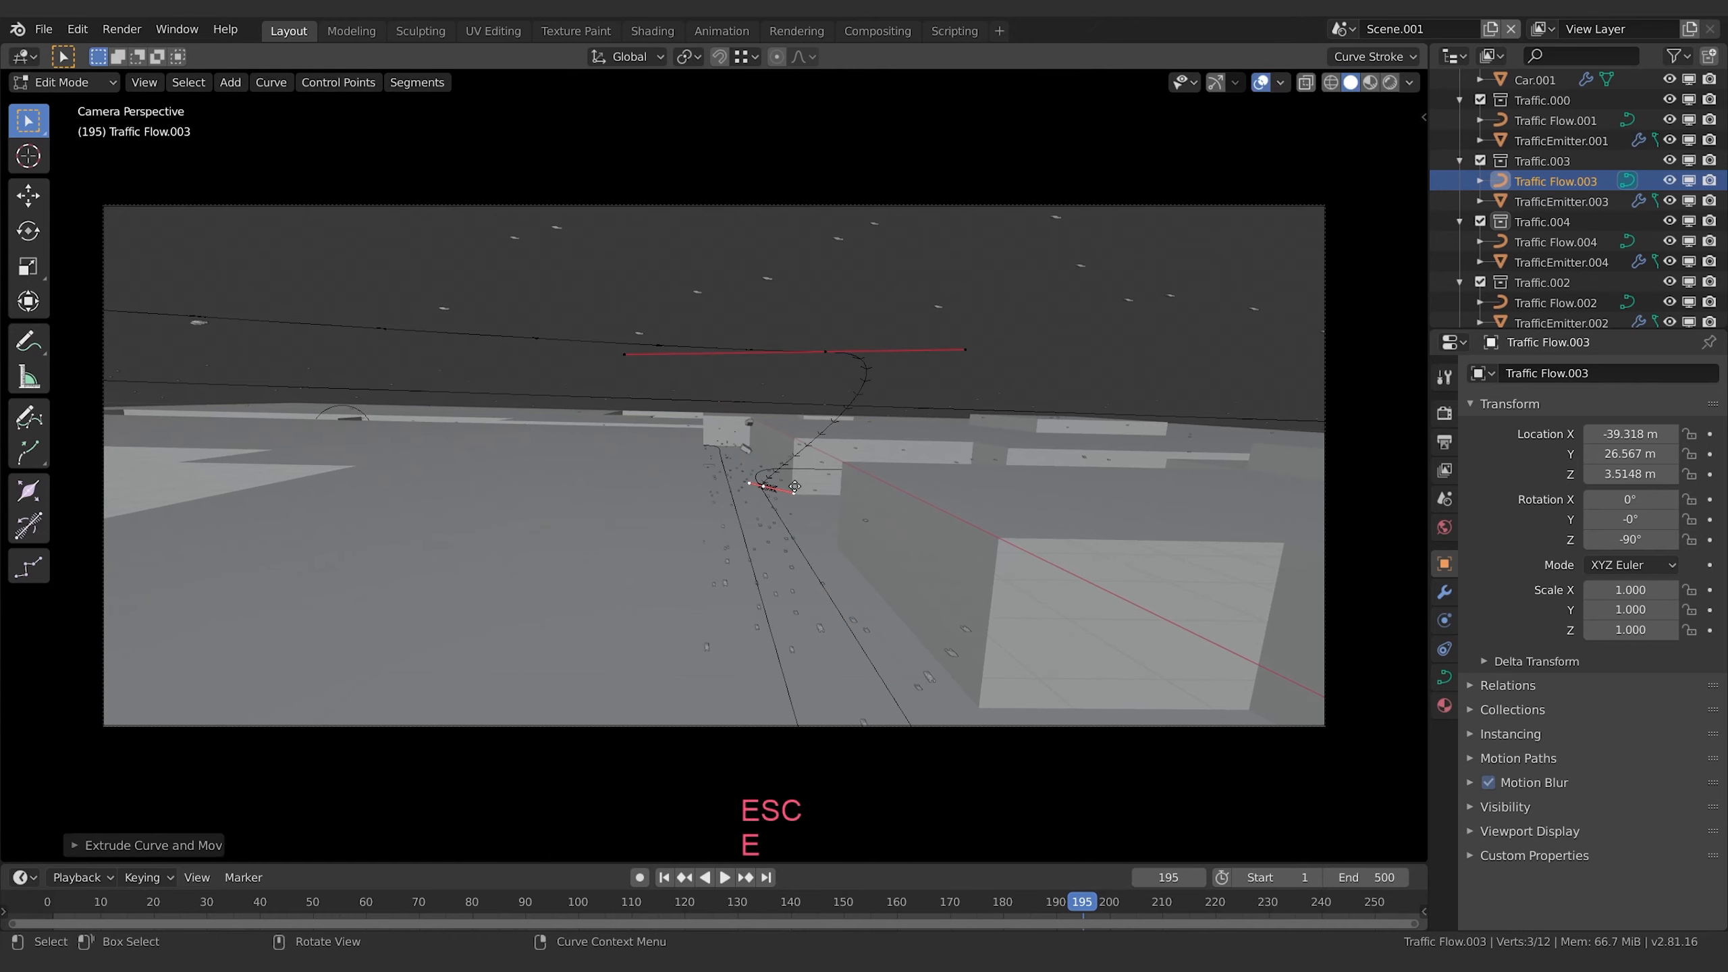
key(g)
click(1039, 477)
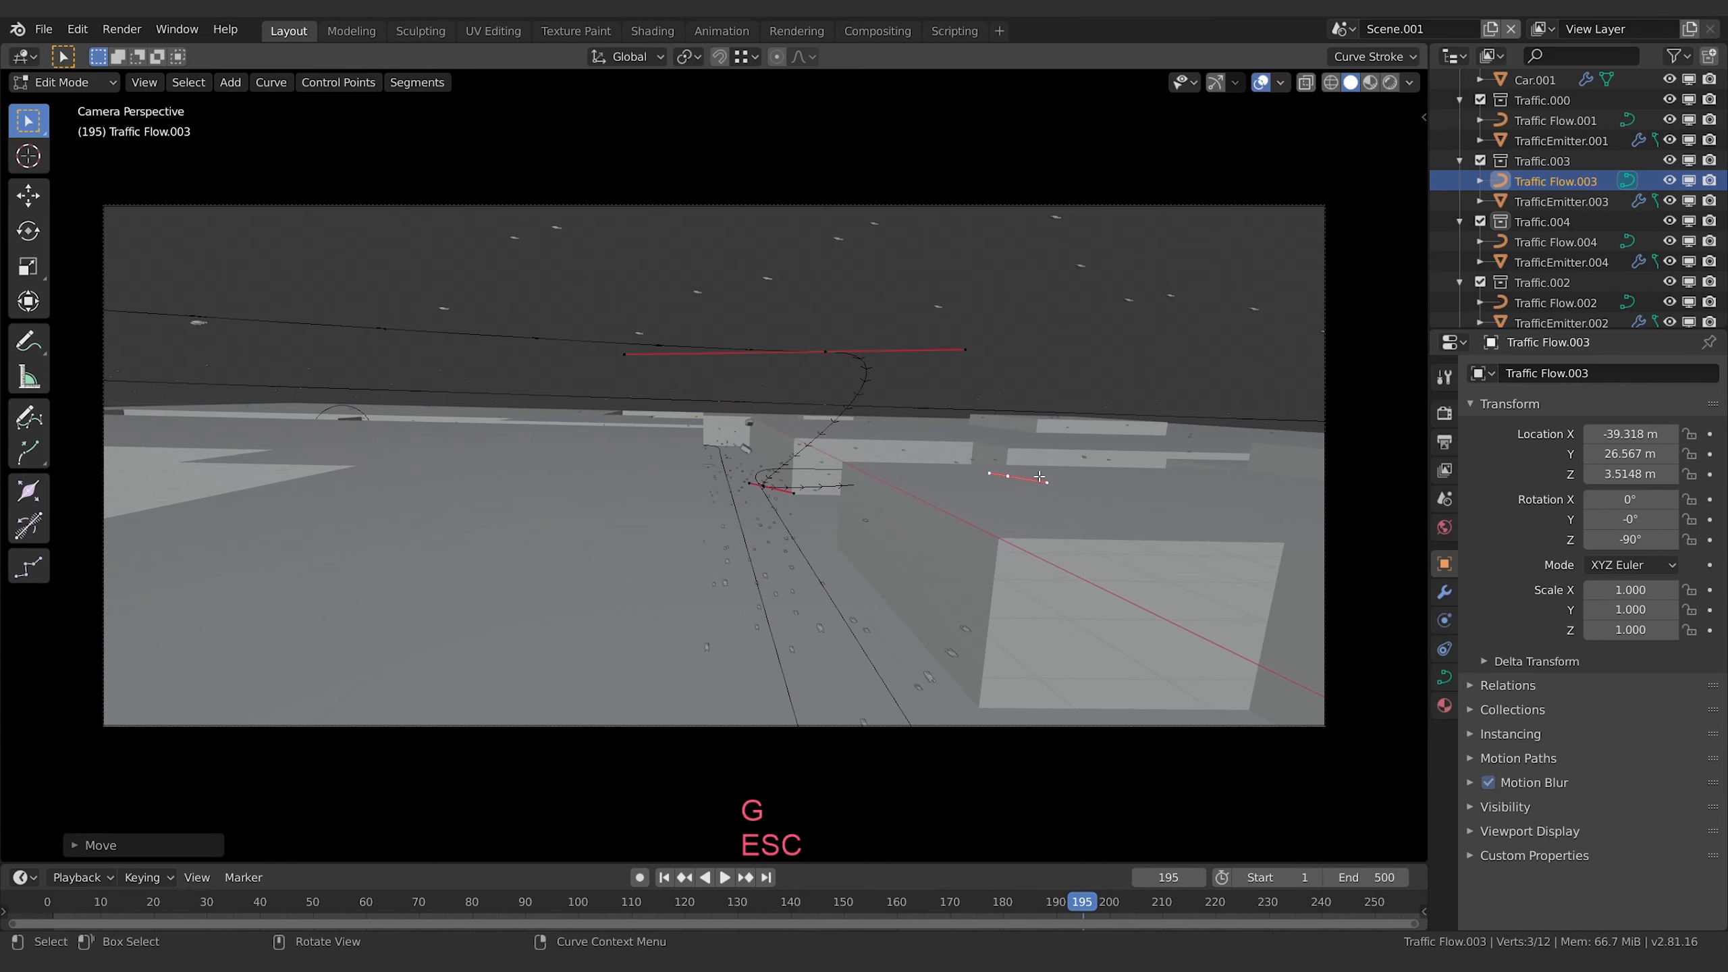
- Move the last two control points of Traffic Flow.003 together along X, away from the camera
shift+click(762, 490)
key(g)
key(x)
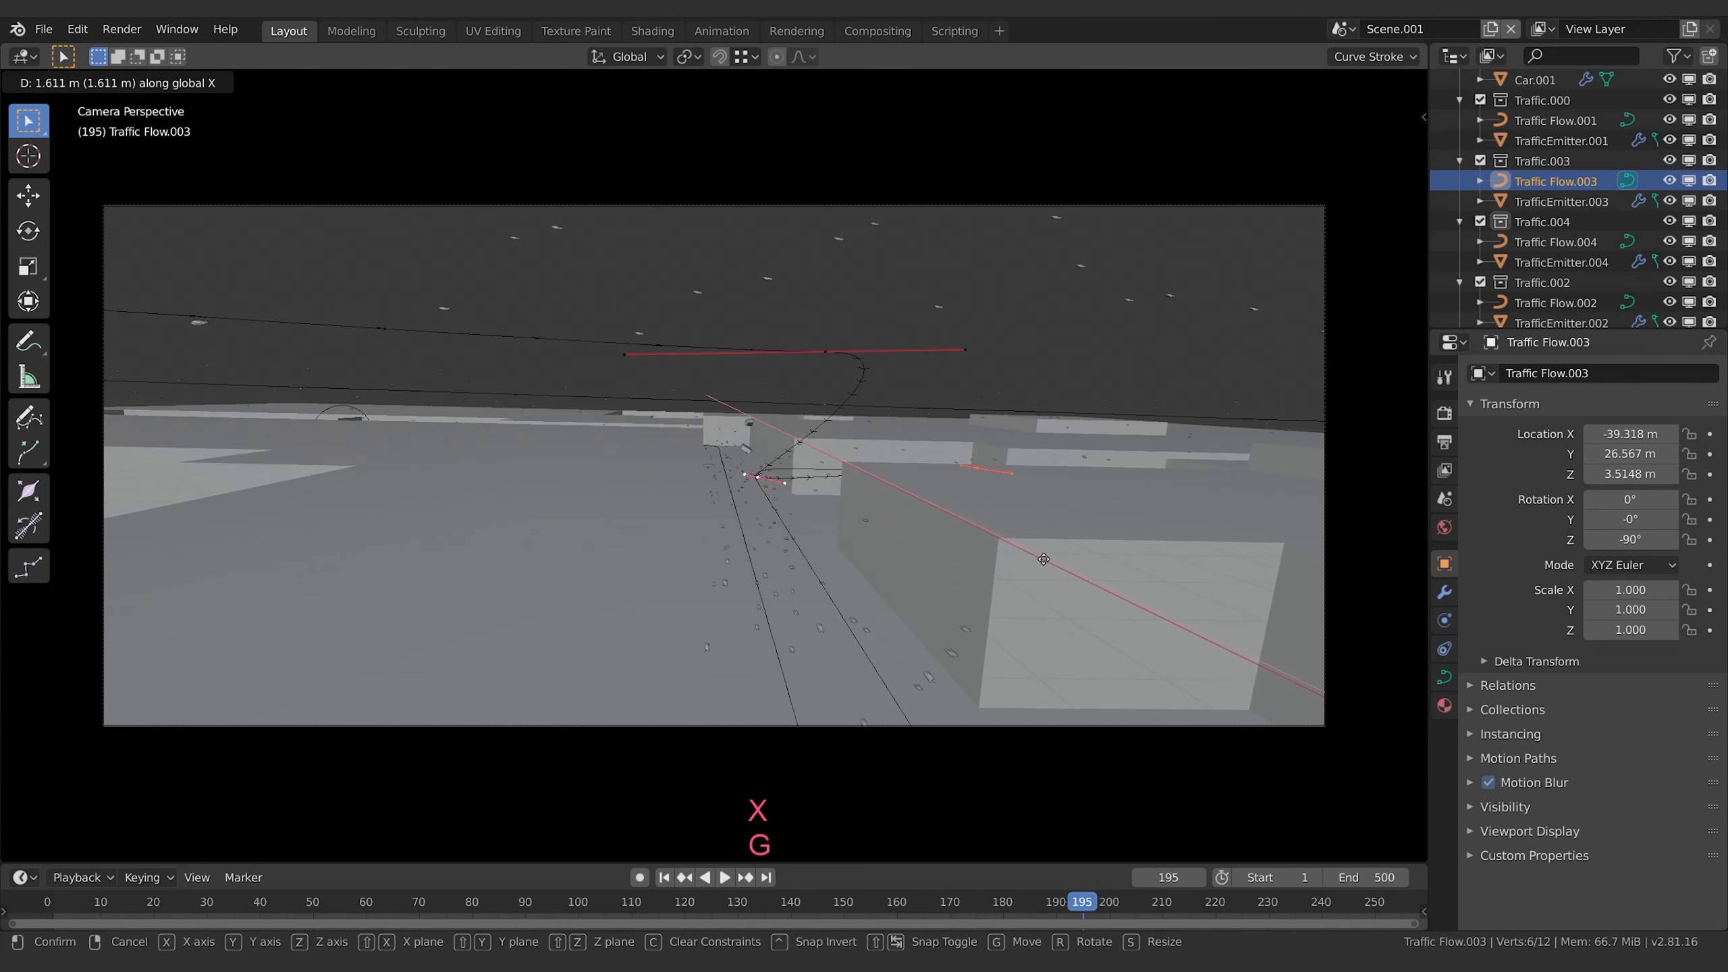
click(1016, 514)
- Reposition both handles of the new end point so they tilt slightly upwards away from the trench
click(942, 460)
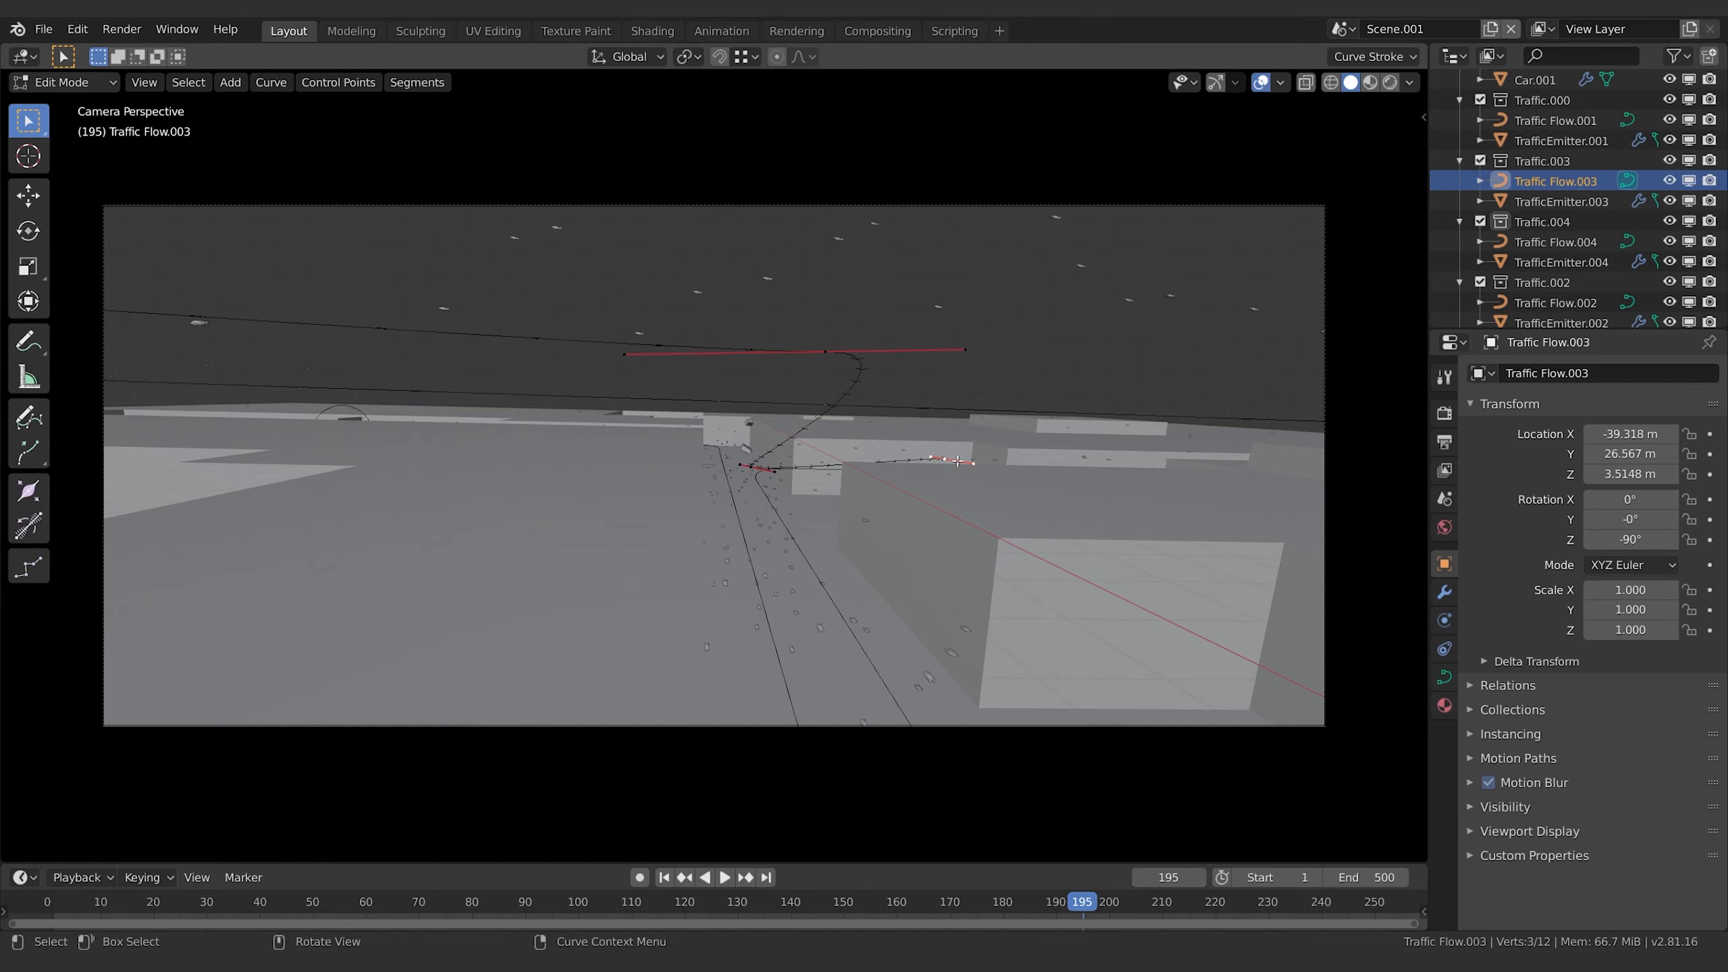
key(g)
click(991, 479)
click(949, 472)
key(g)
click(947, 477)
- Swing the raised middle control point's handle steeply down towards the trench
click(824, 348)
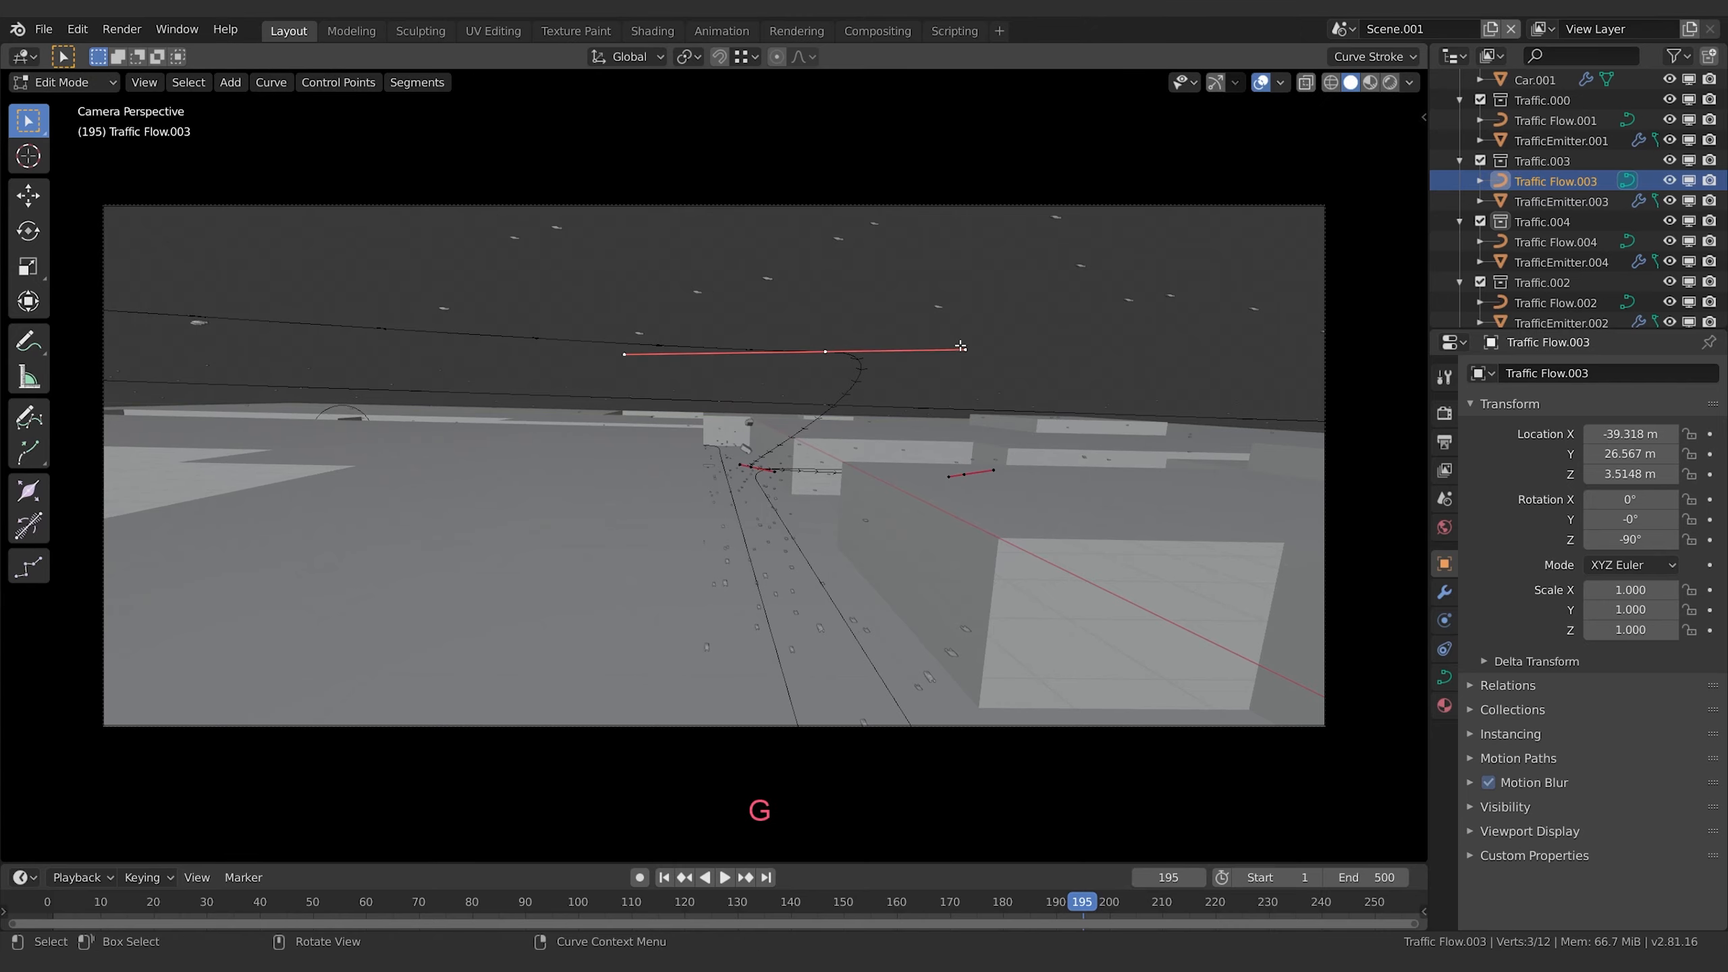
key(g)
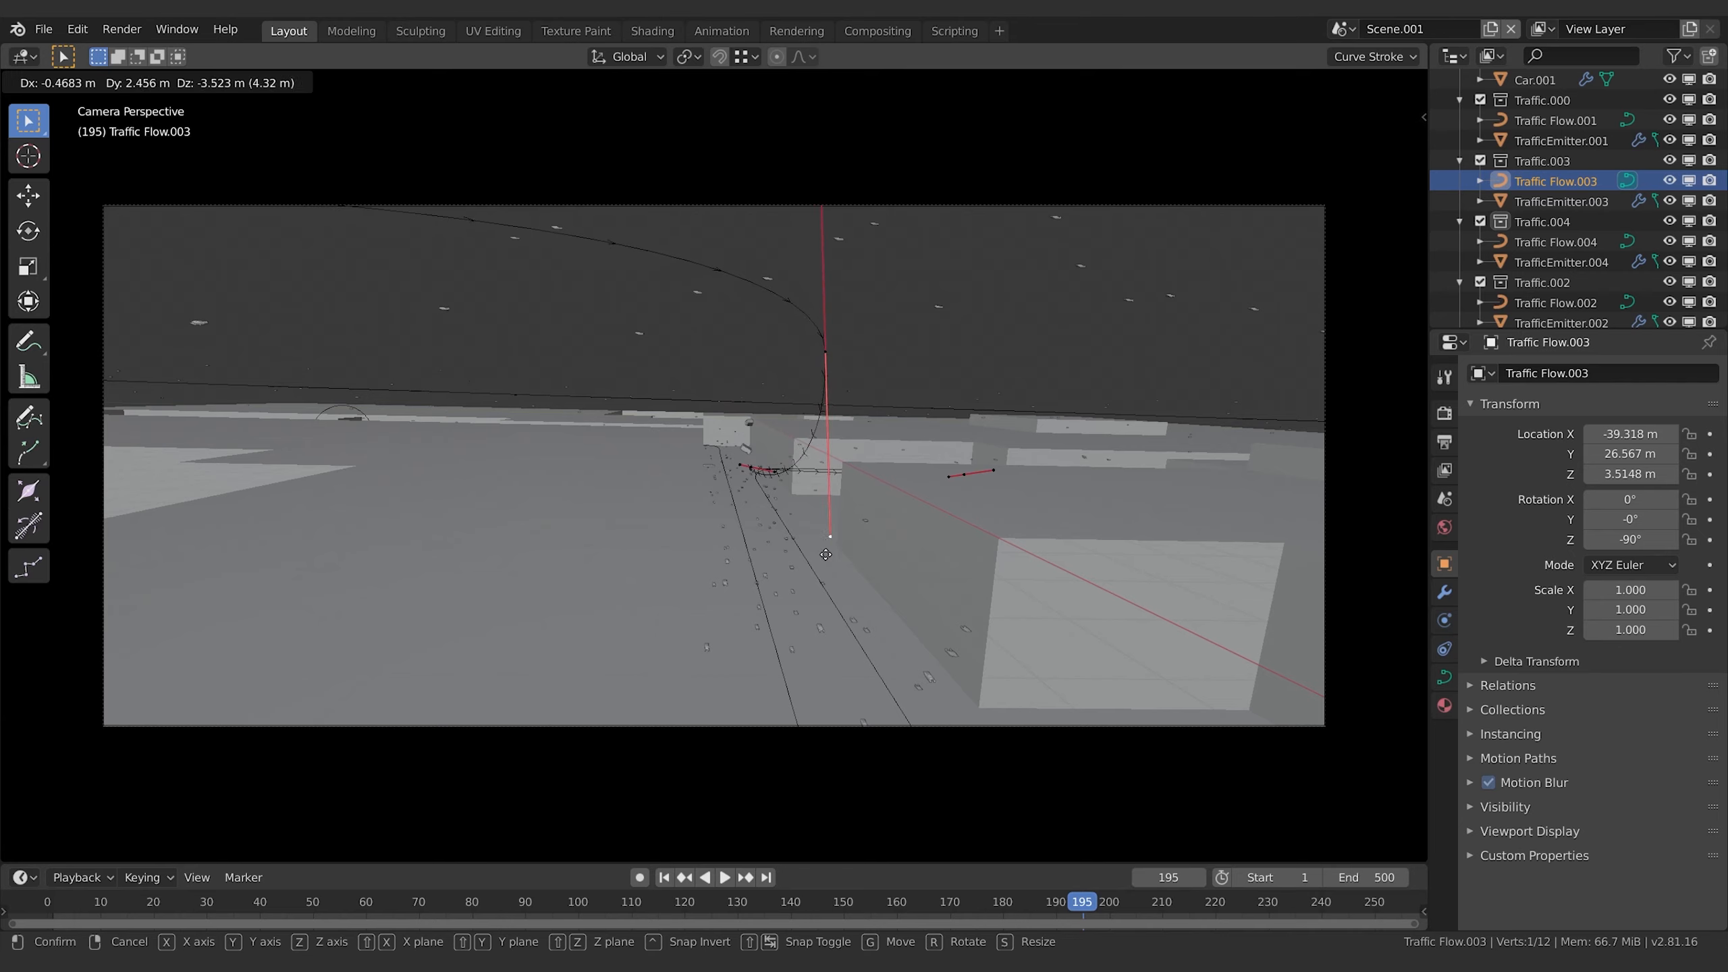
click(869, 570)
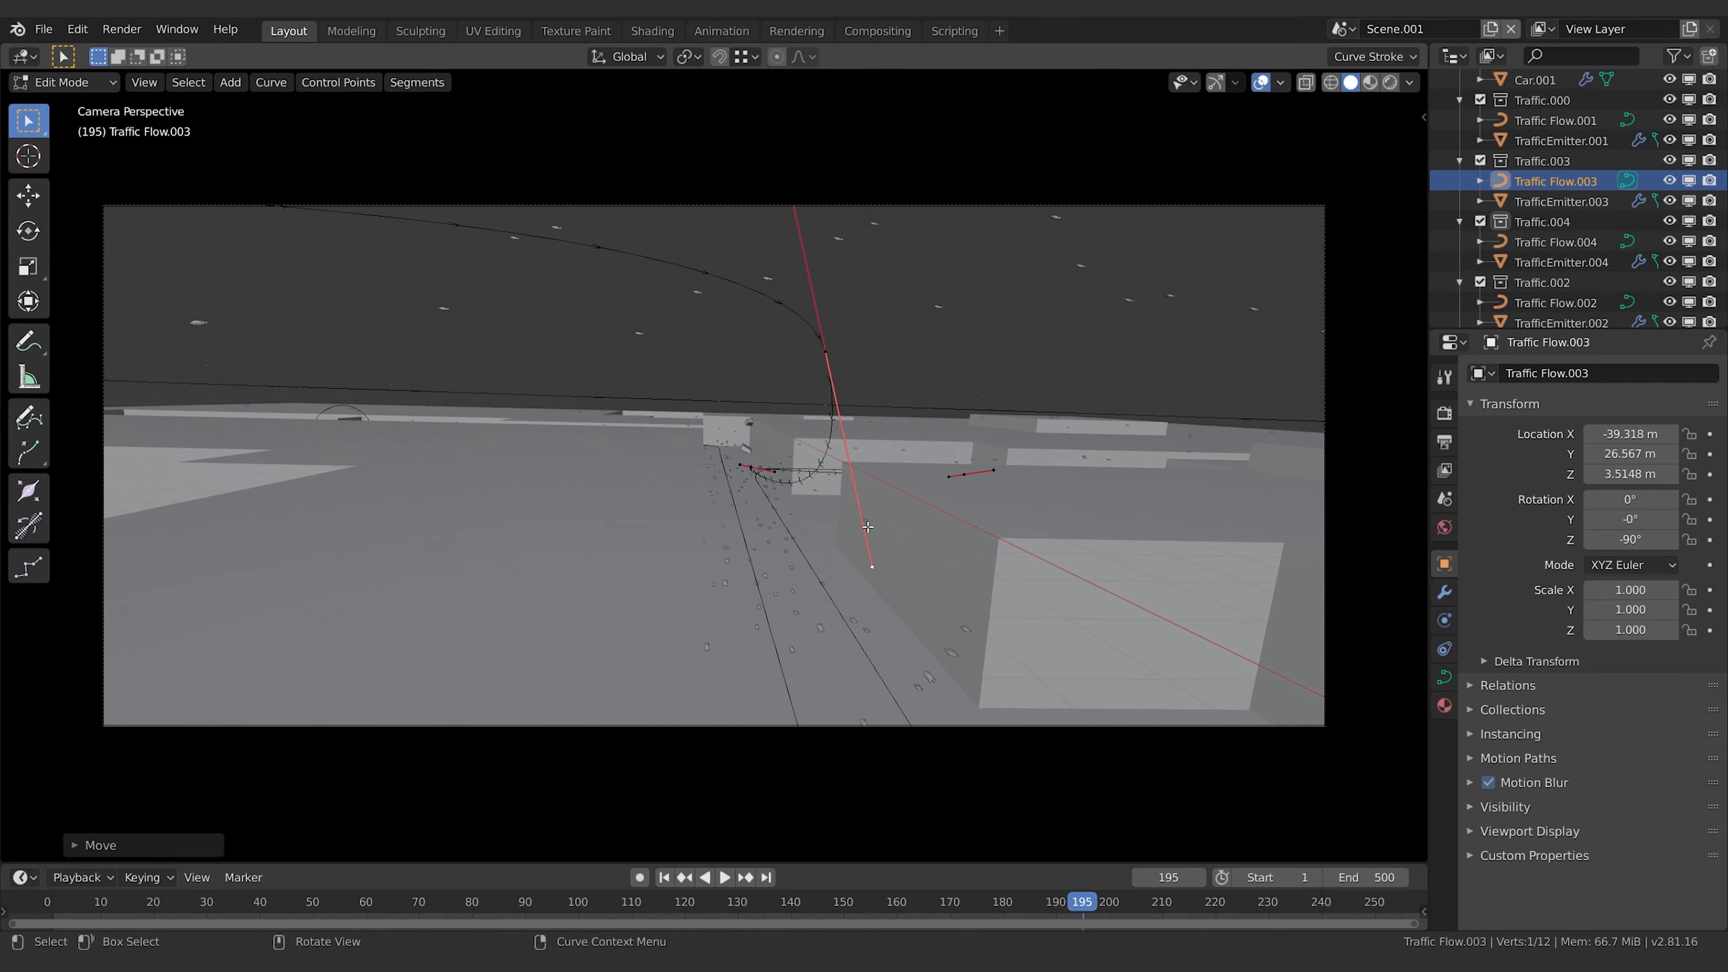
- Lower the upper handle of the raised middle control point about 2 m along Z, and return to the camera view
middle_drag(792, 262, 760, 289)
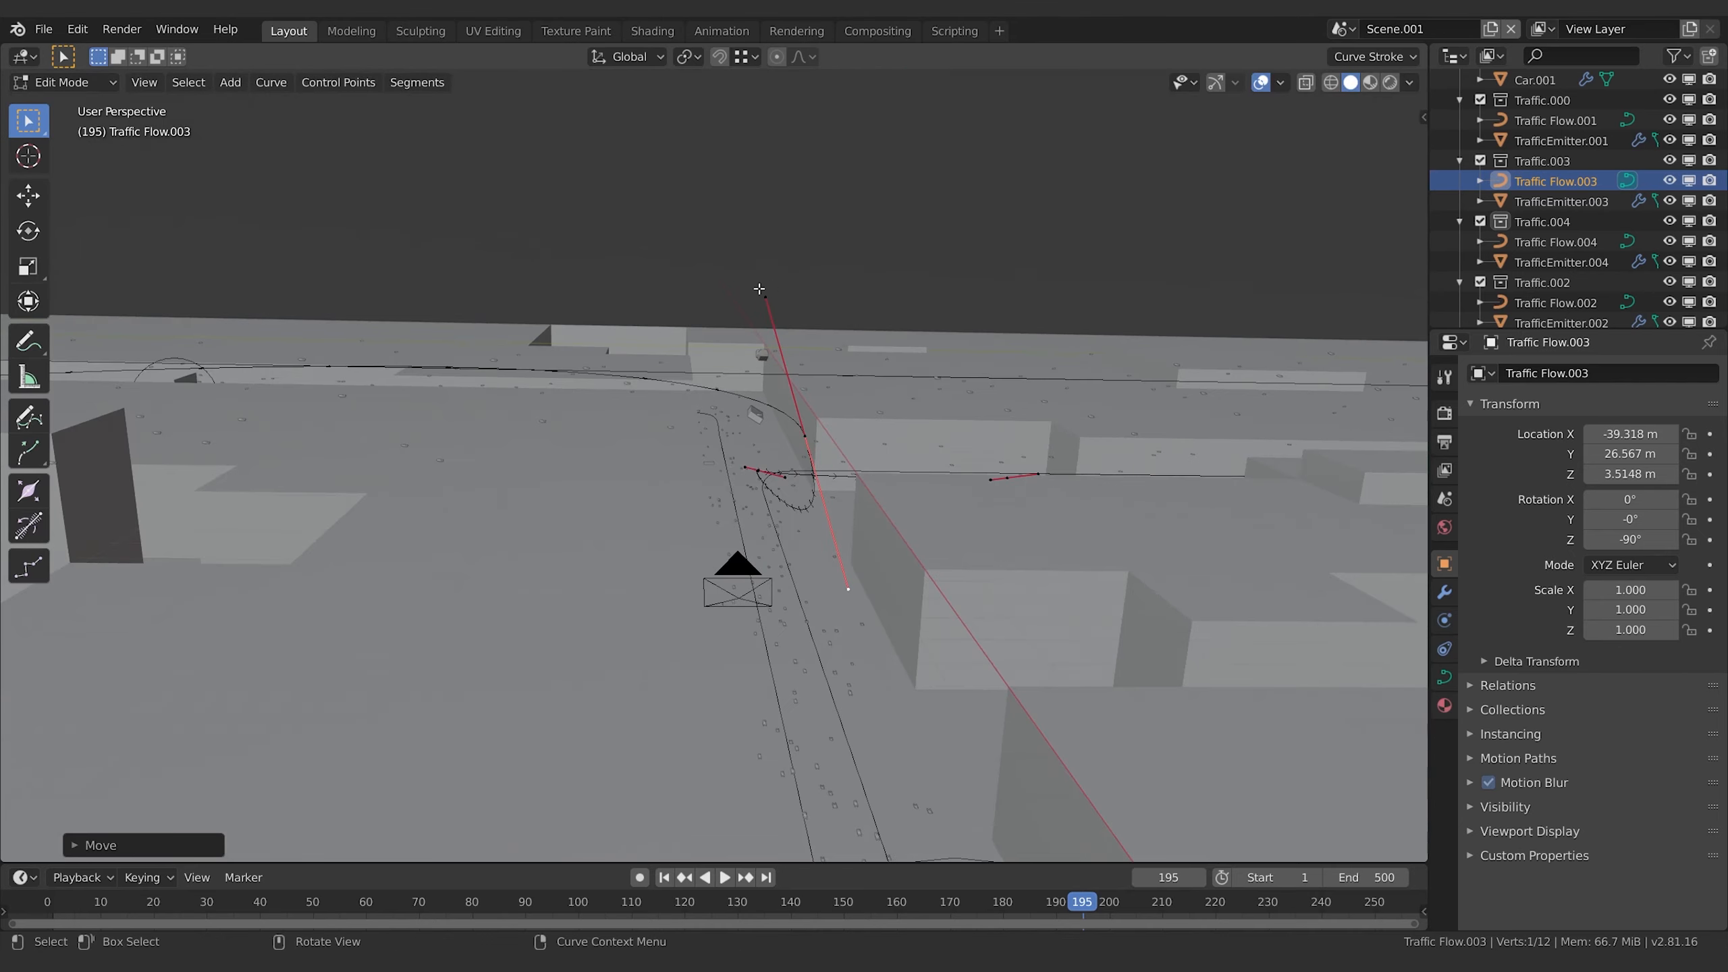
key(g)
key(z)
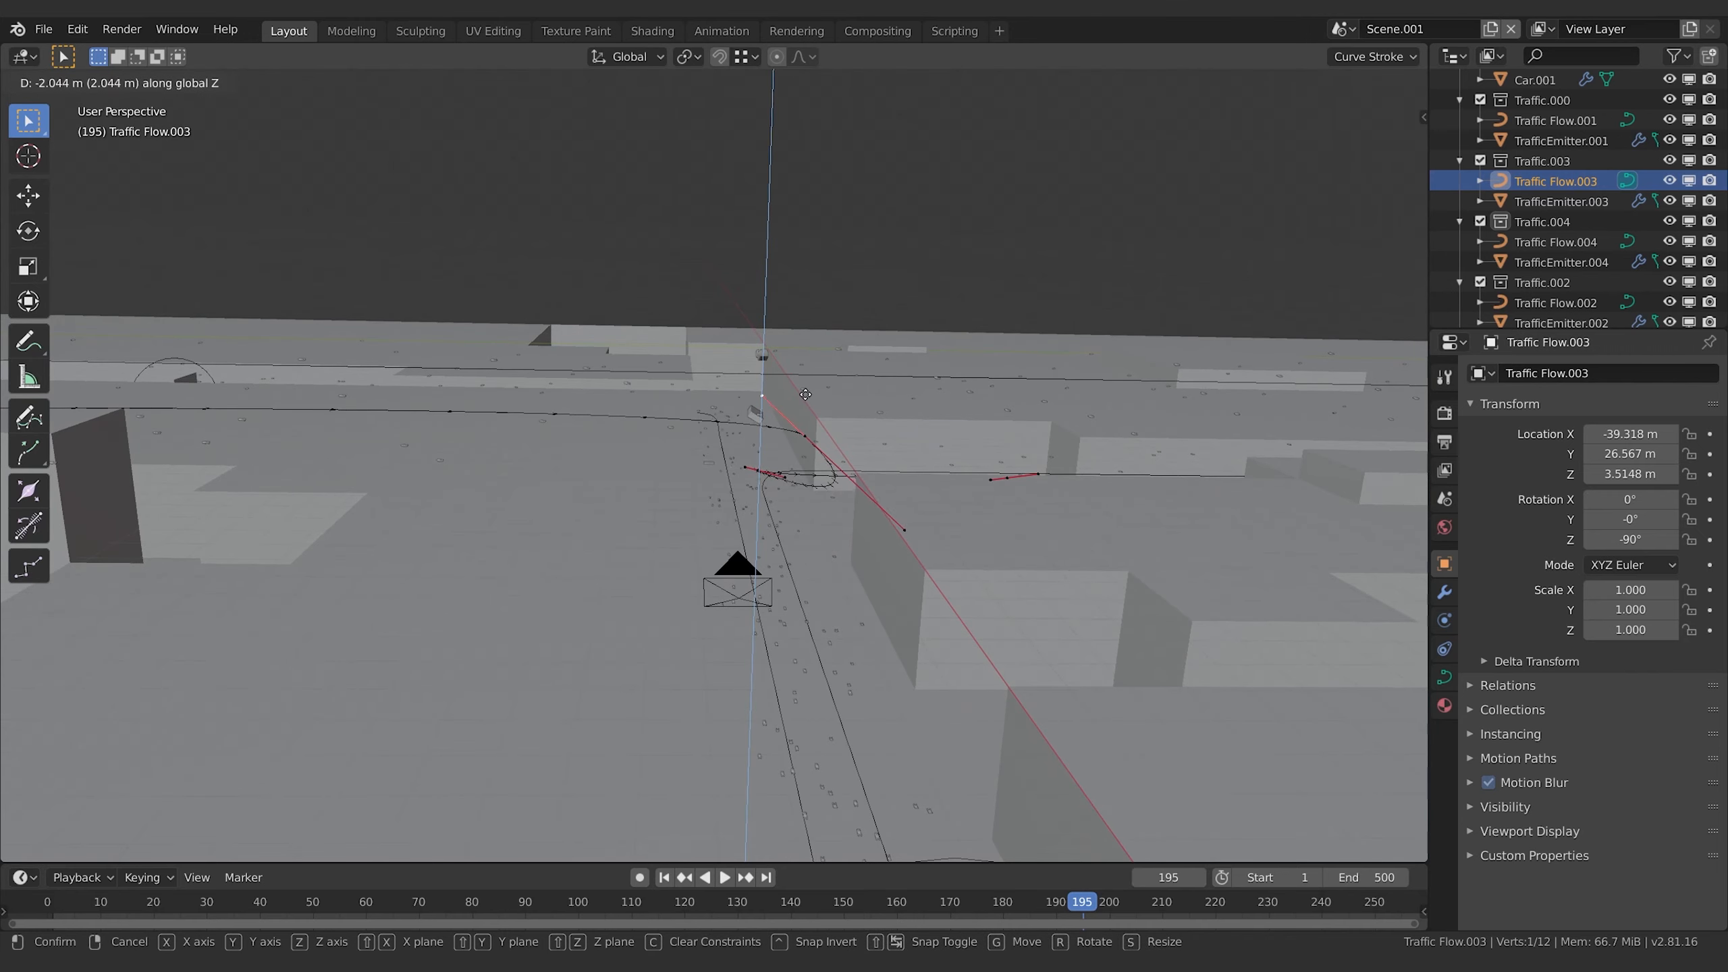
click(798, 387)
key(KP_0)
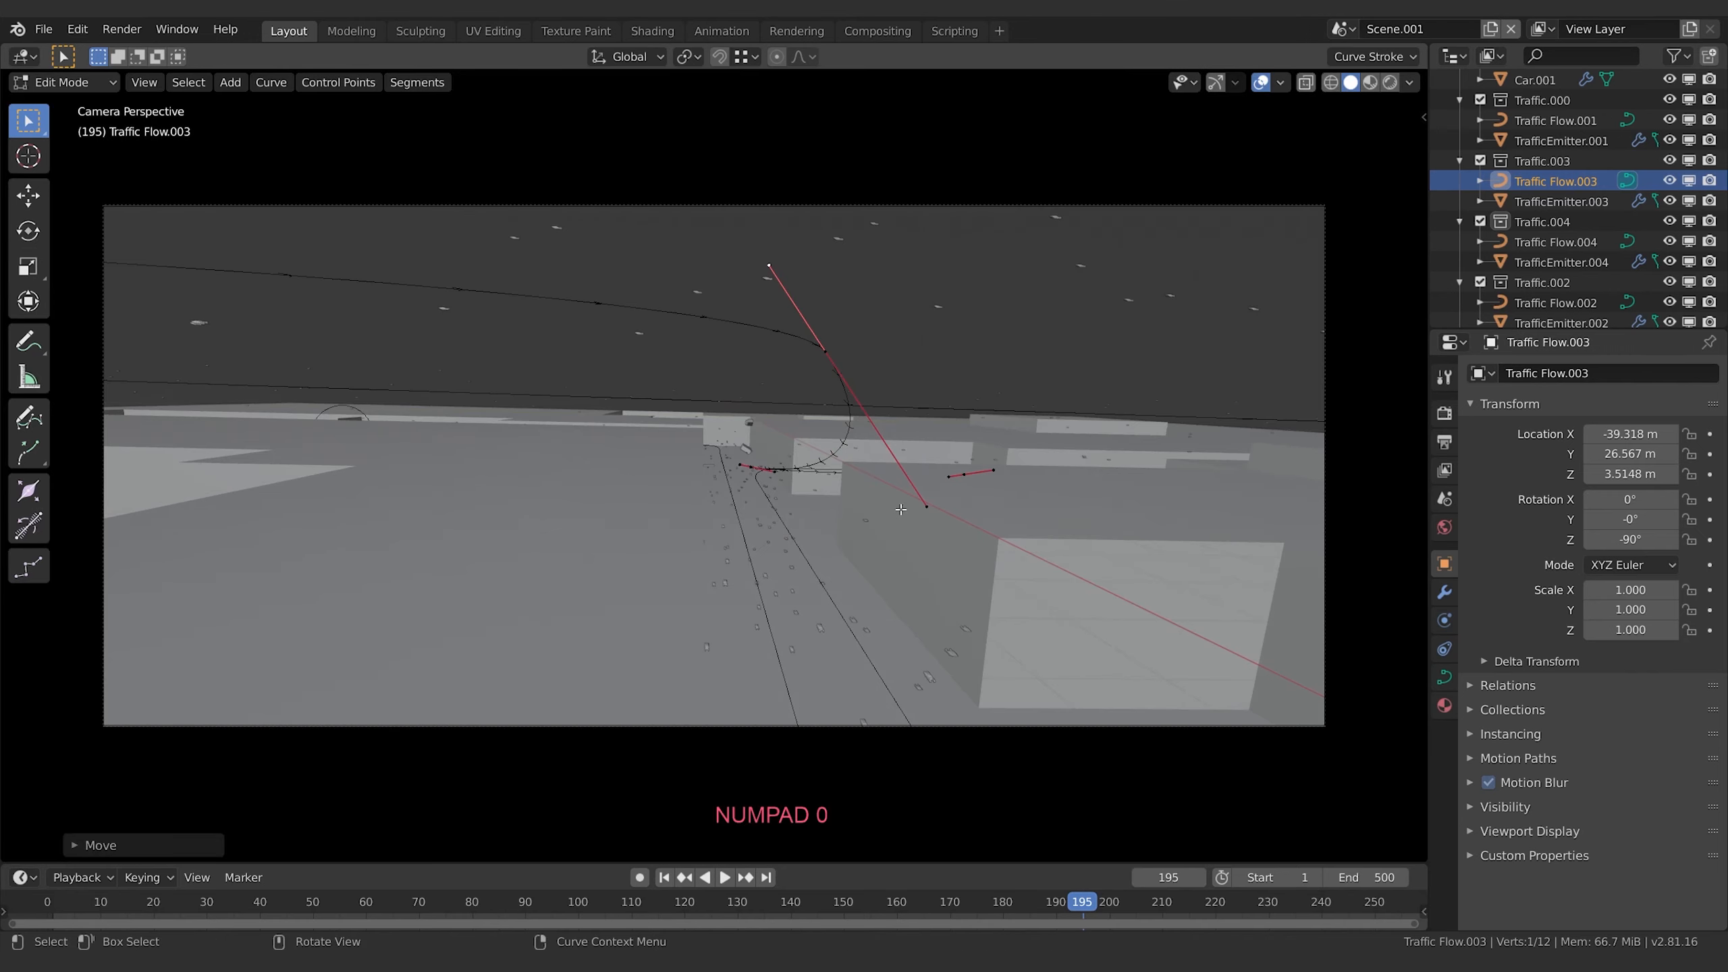
- Play the animation from the first frame in the camera view and examine how the traffic moves through the trench
click(664, 876)
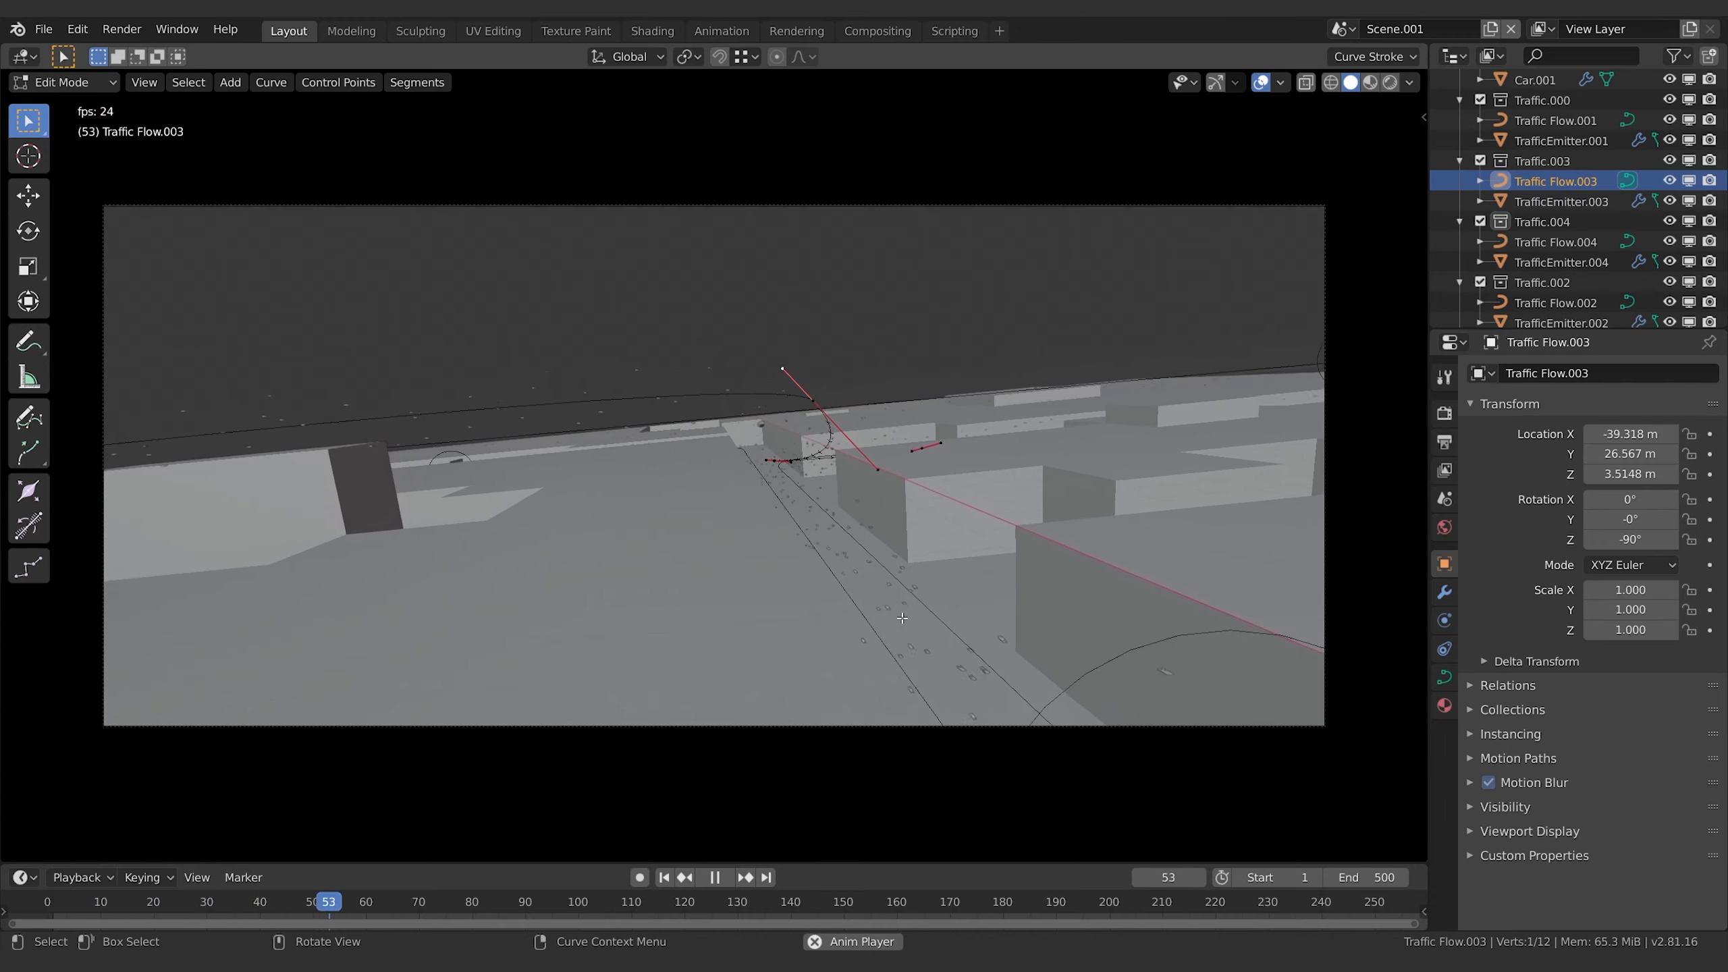
key(Tab)
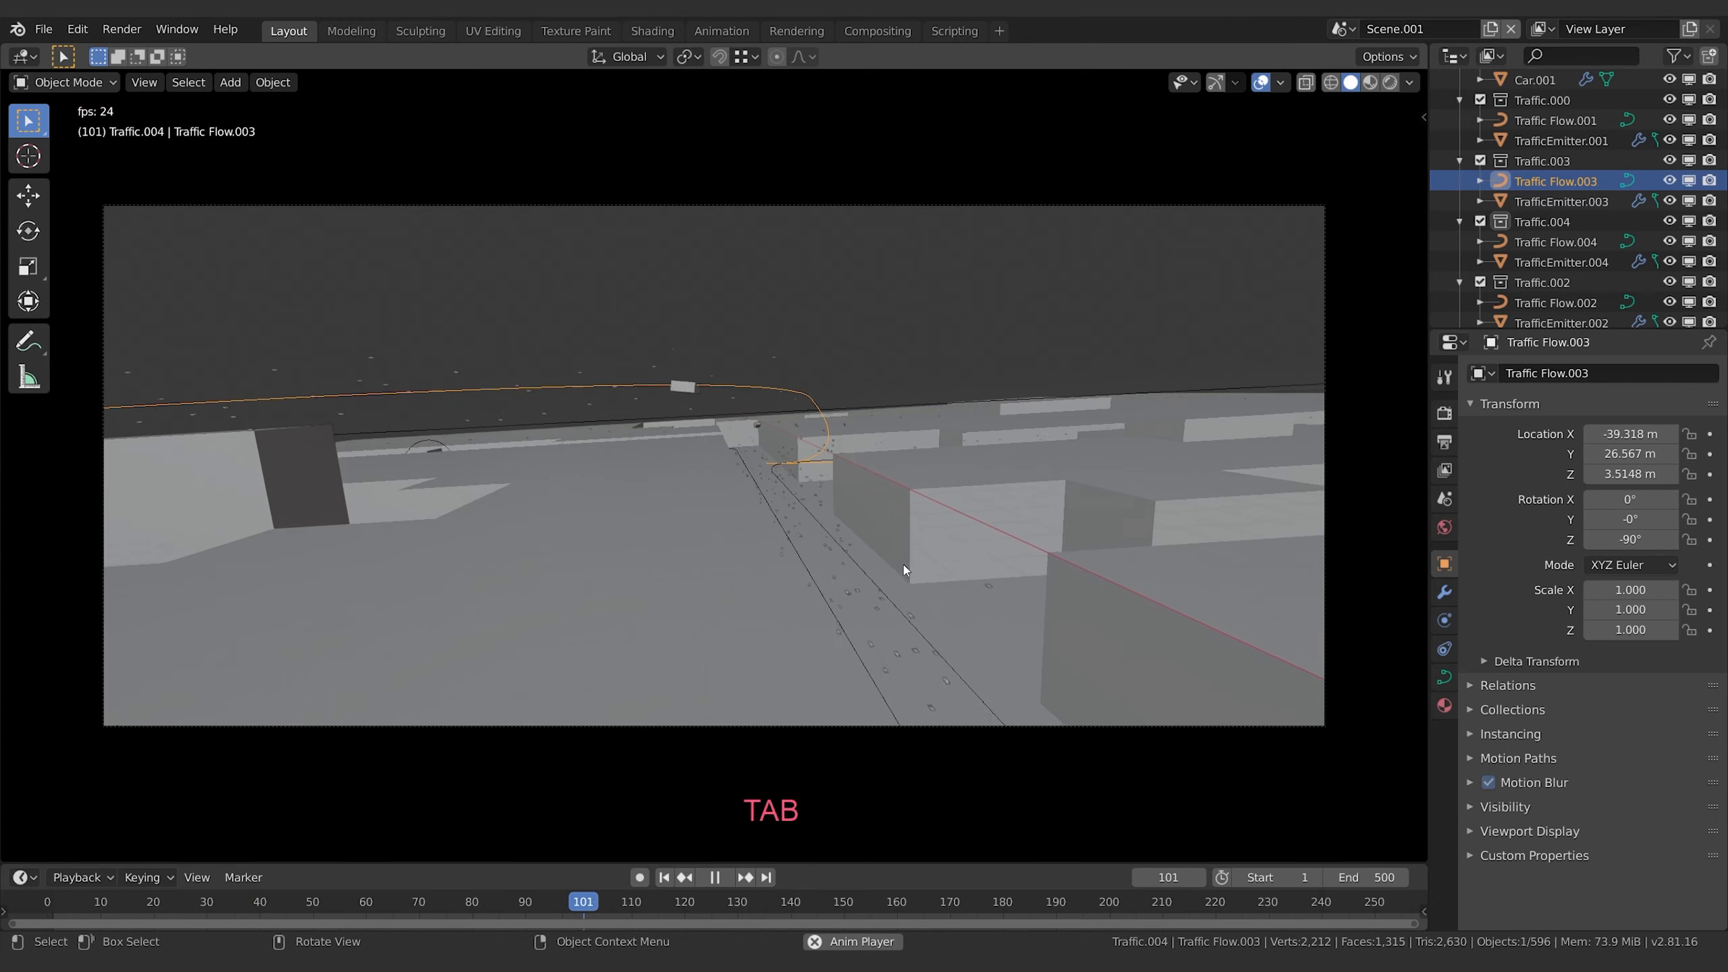
key(Home)
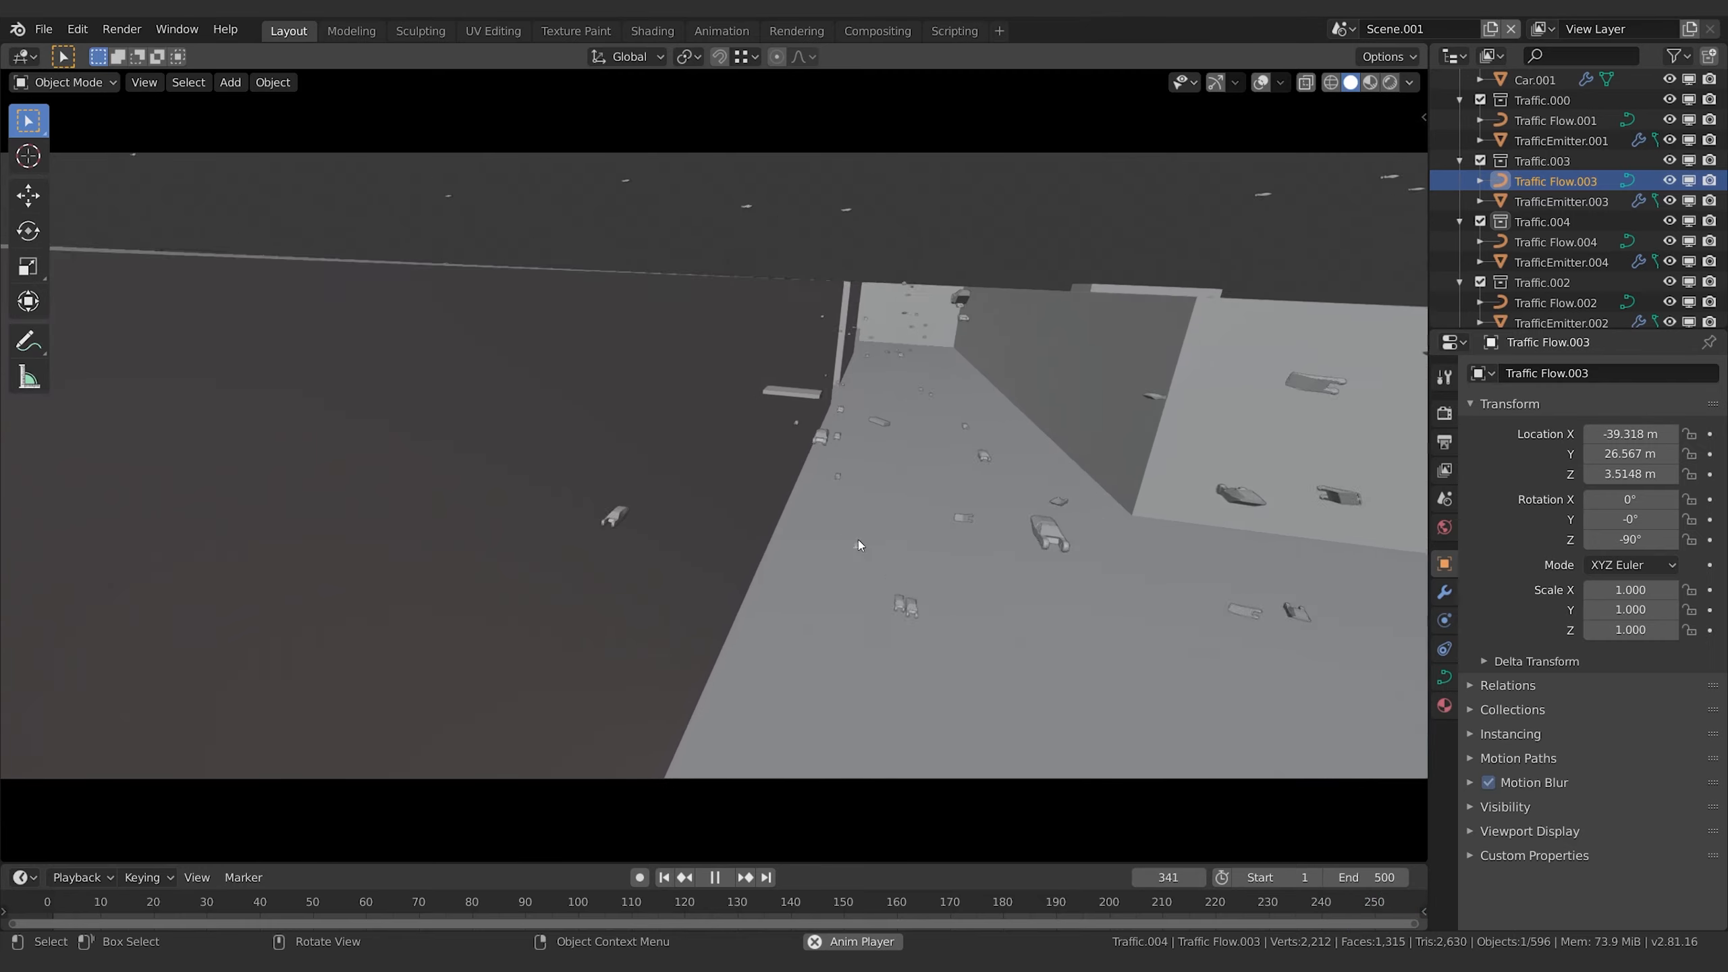
key(space)
key(Tab)
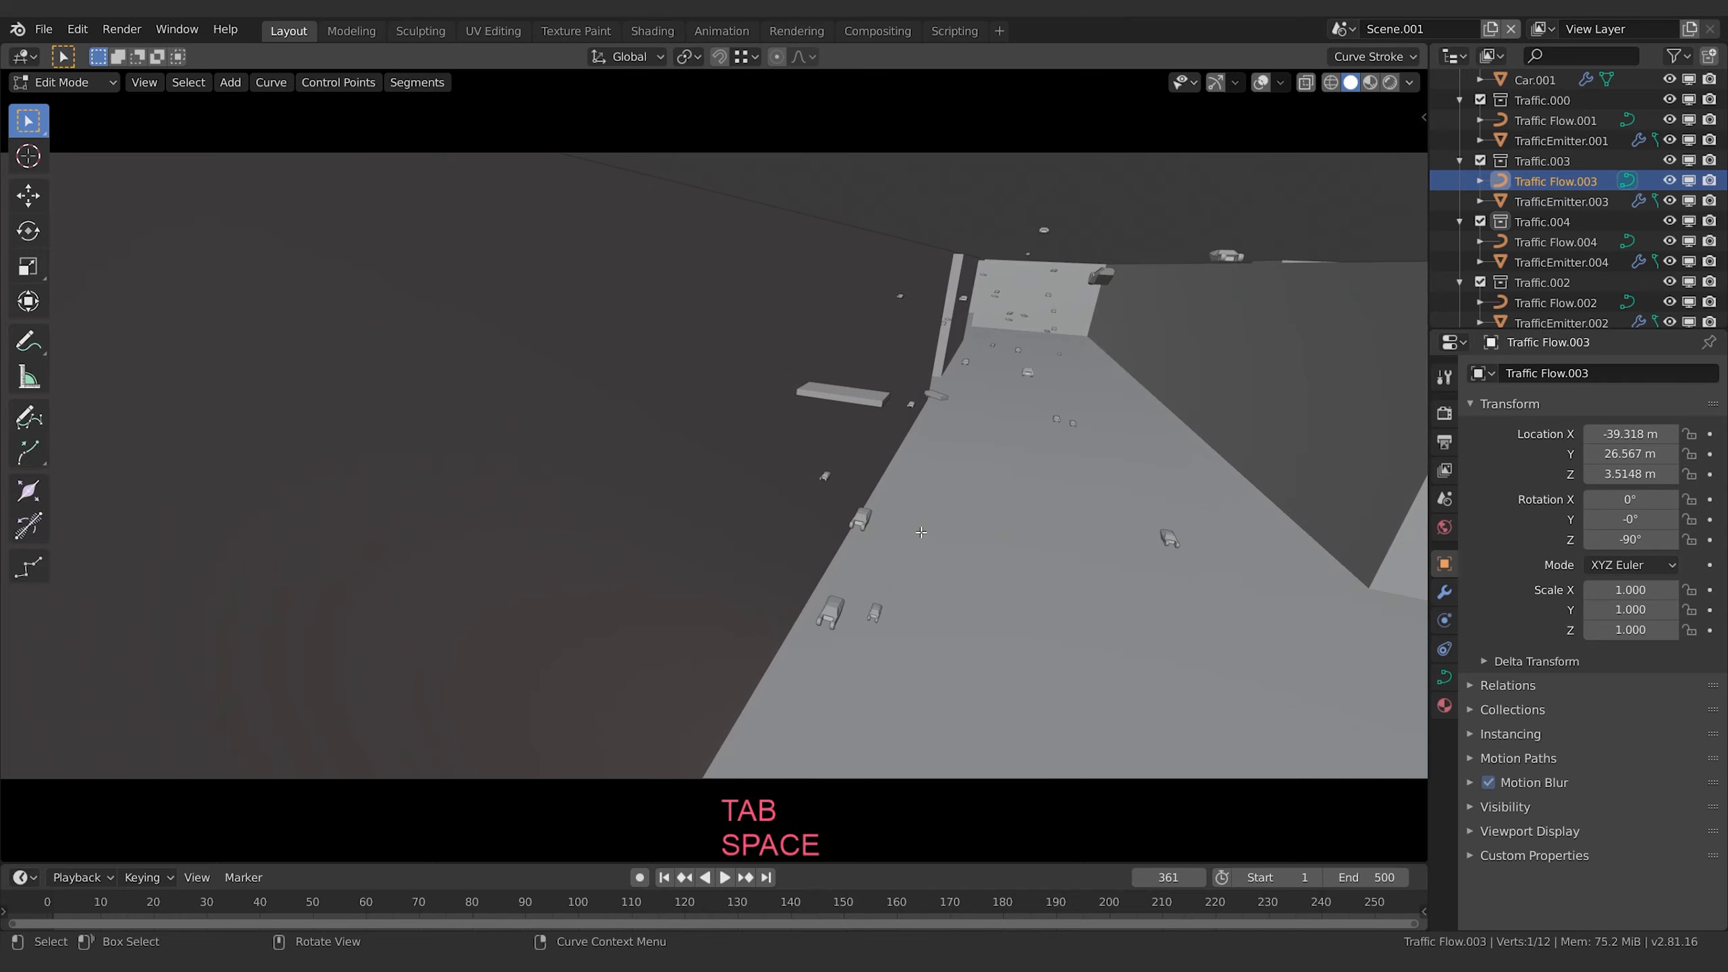
scroll(922, 531, down, 4)
scroll(922, 532, up, 3)
key(space)
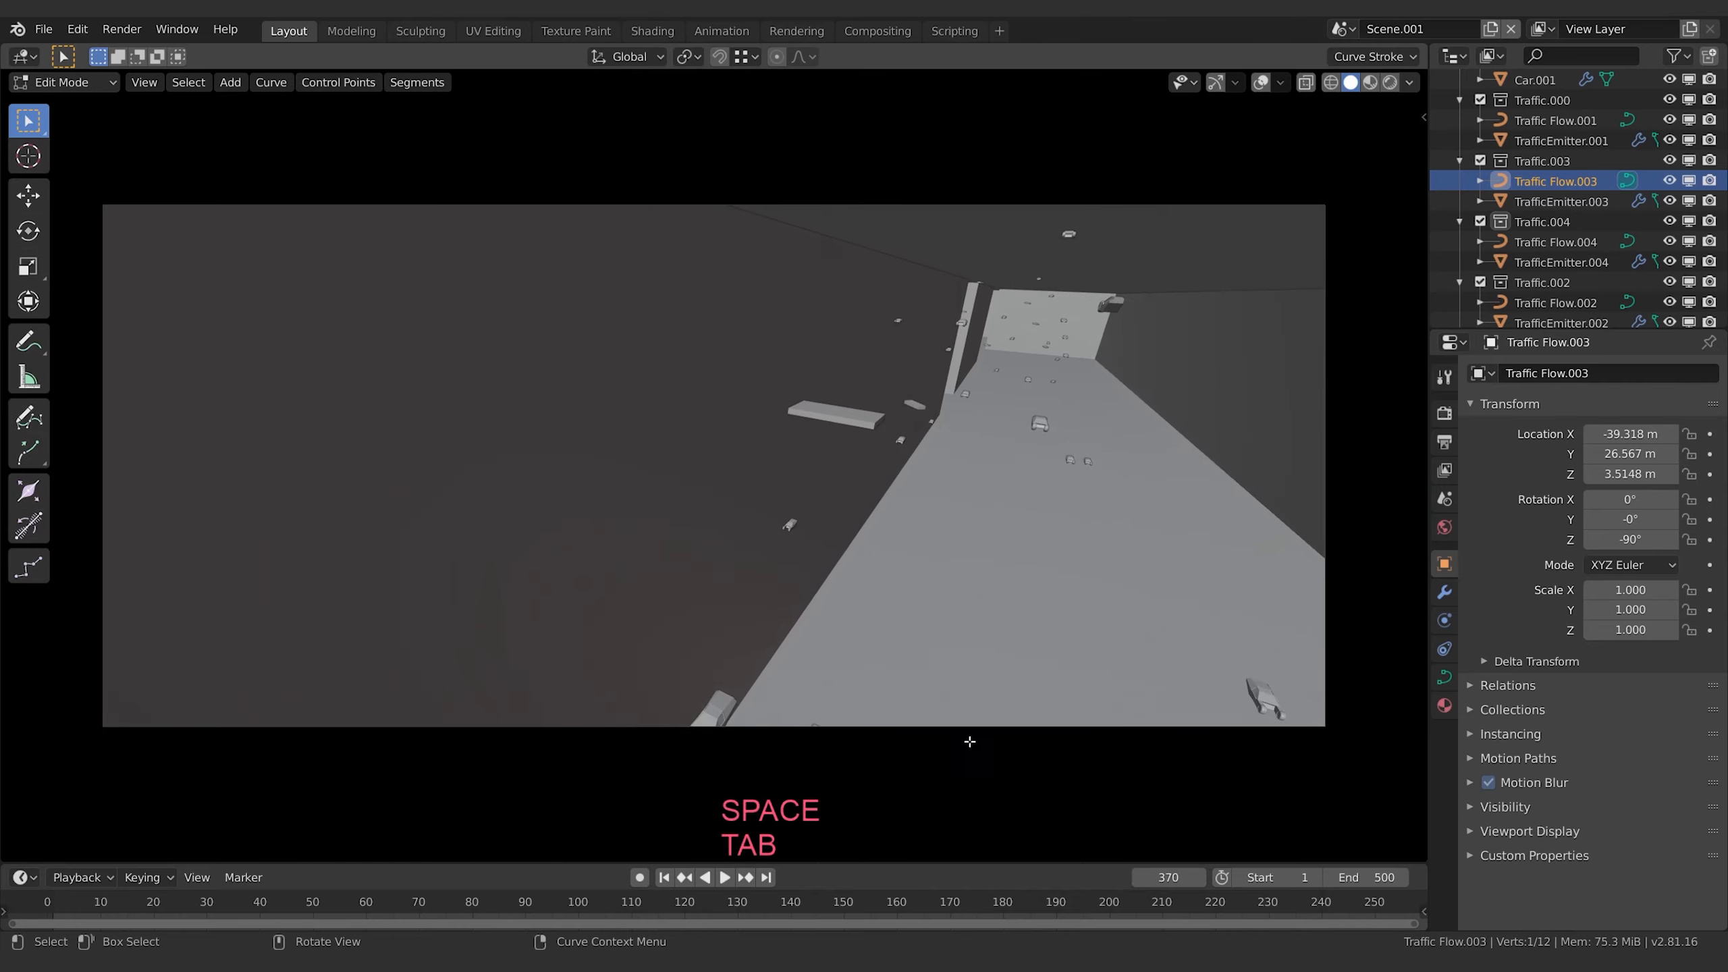
key(Home)
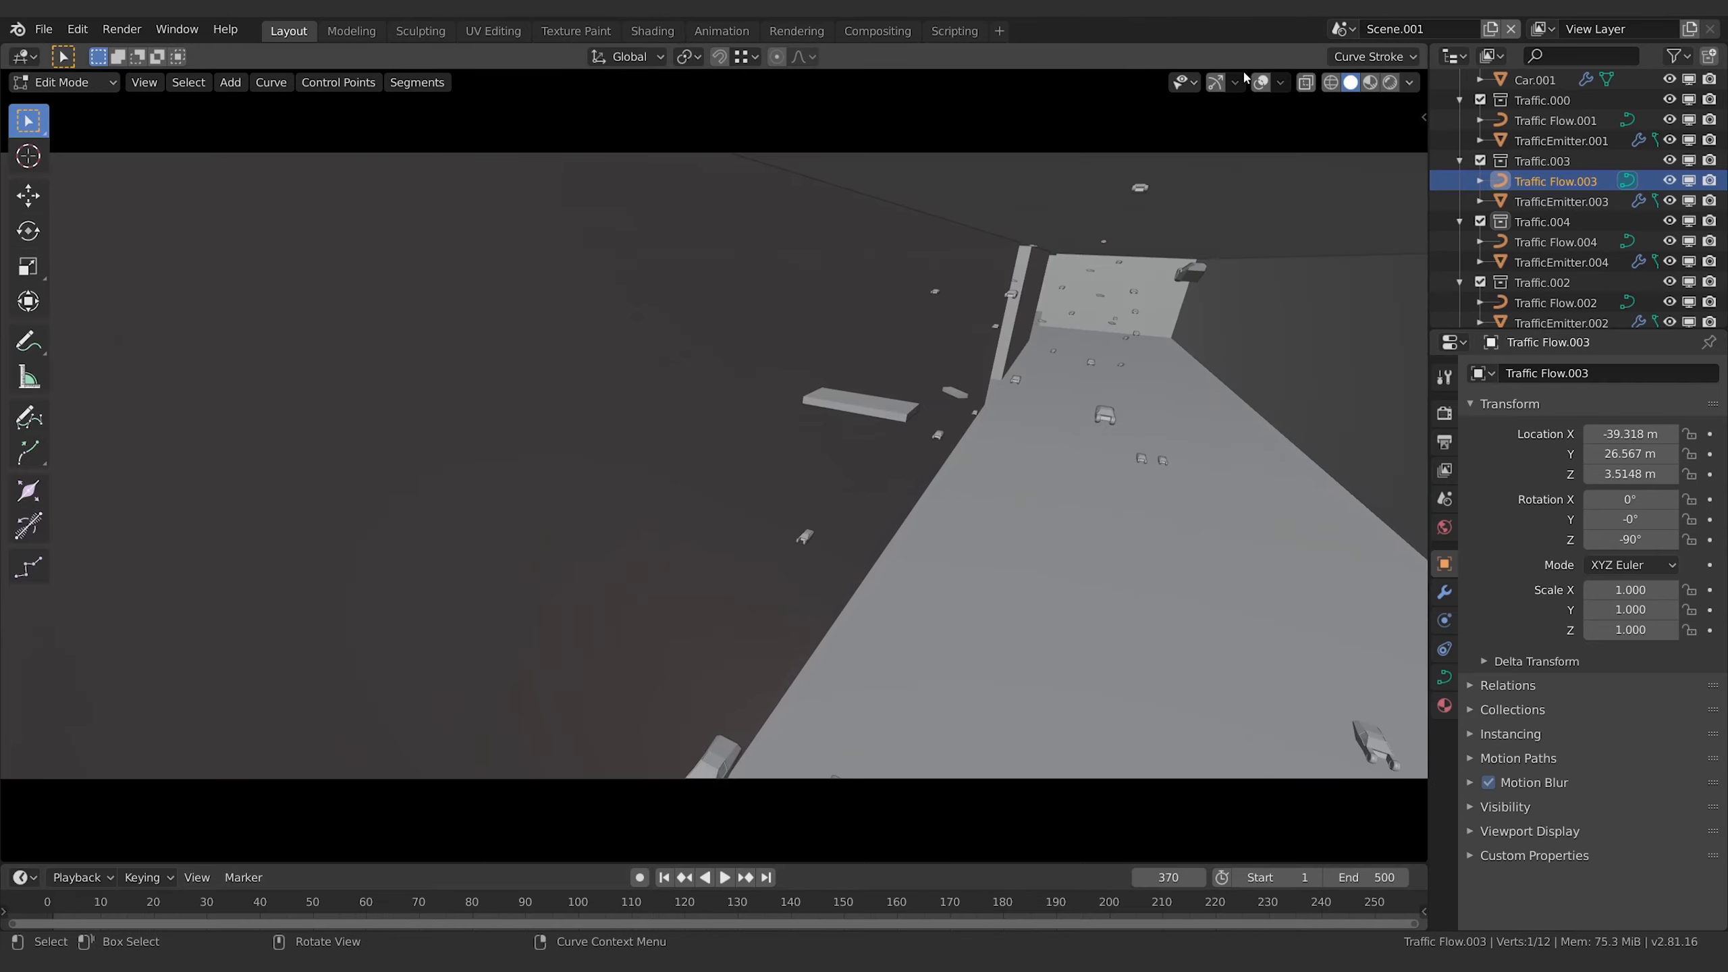
- Show the viewport overlays again, and move the end point of Traffic Flow.003 along Y far out beside the row of blocks
click(1261, 82)
middle_drag(1241, 166, 1085, 604)
middle_drag(846, 578, 531, 495)
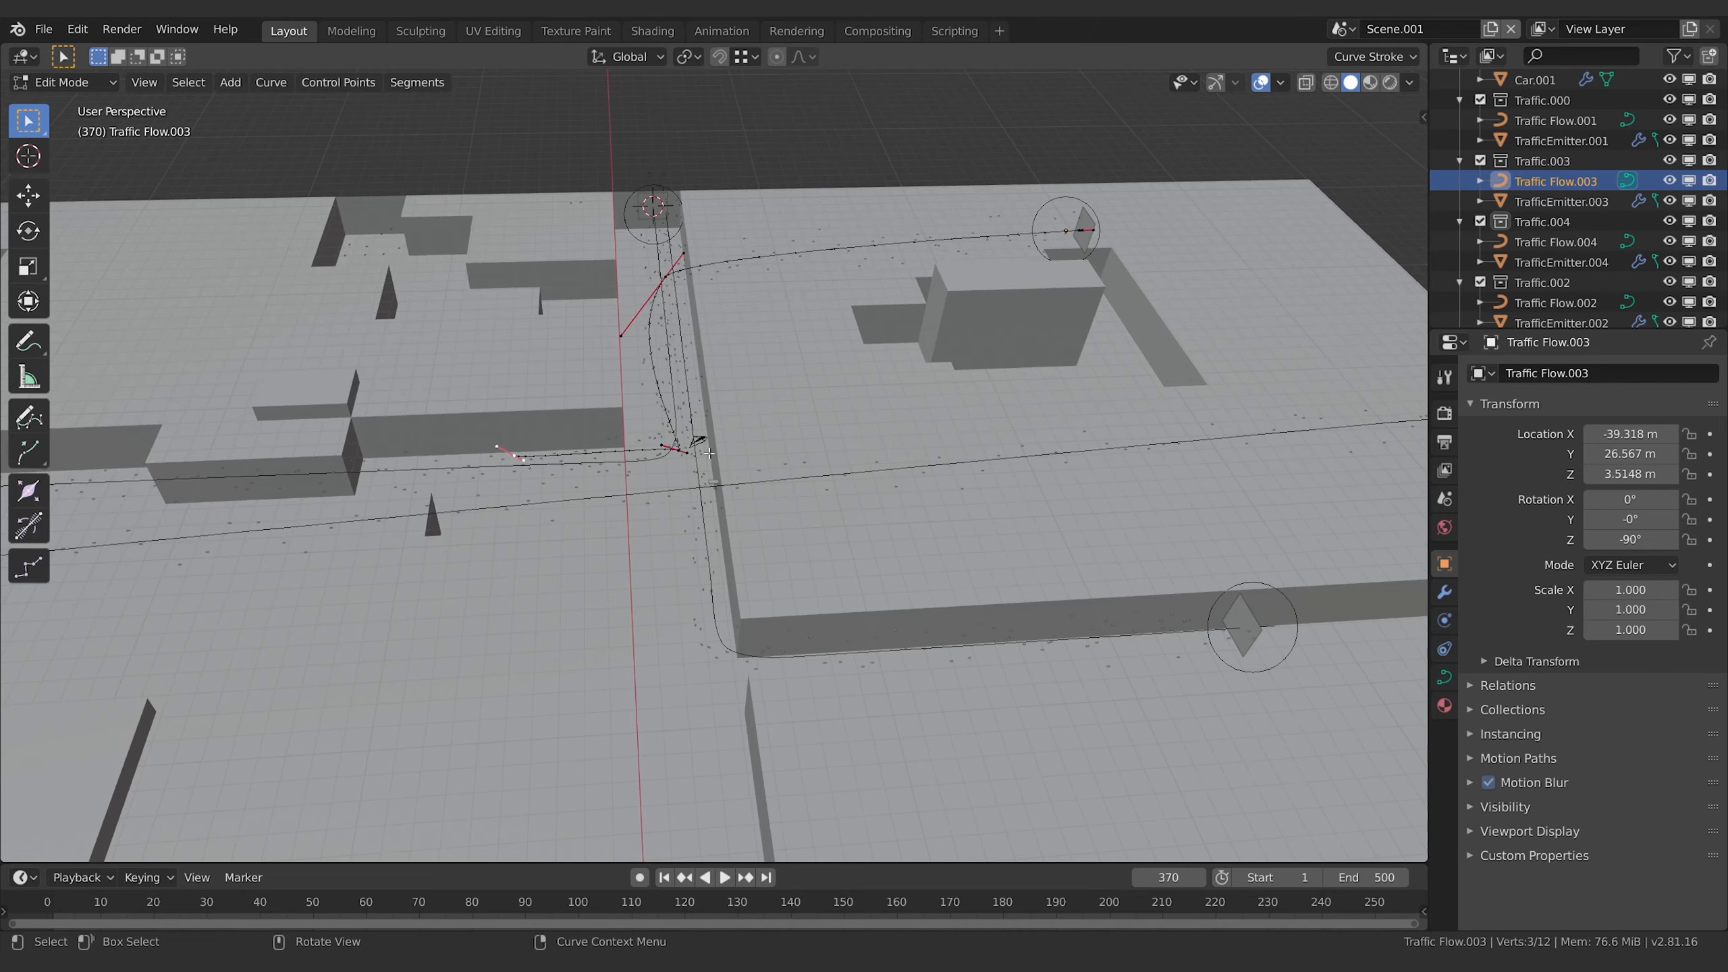
key(g)
click(533, 454)
shift+middle_drag(597, 444, 1059, 452)
key(g)
key(y)
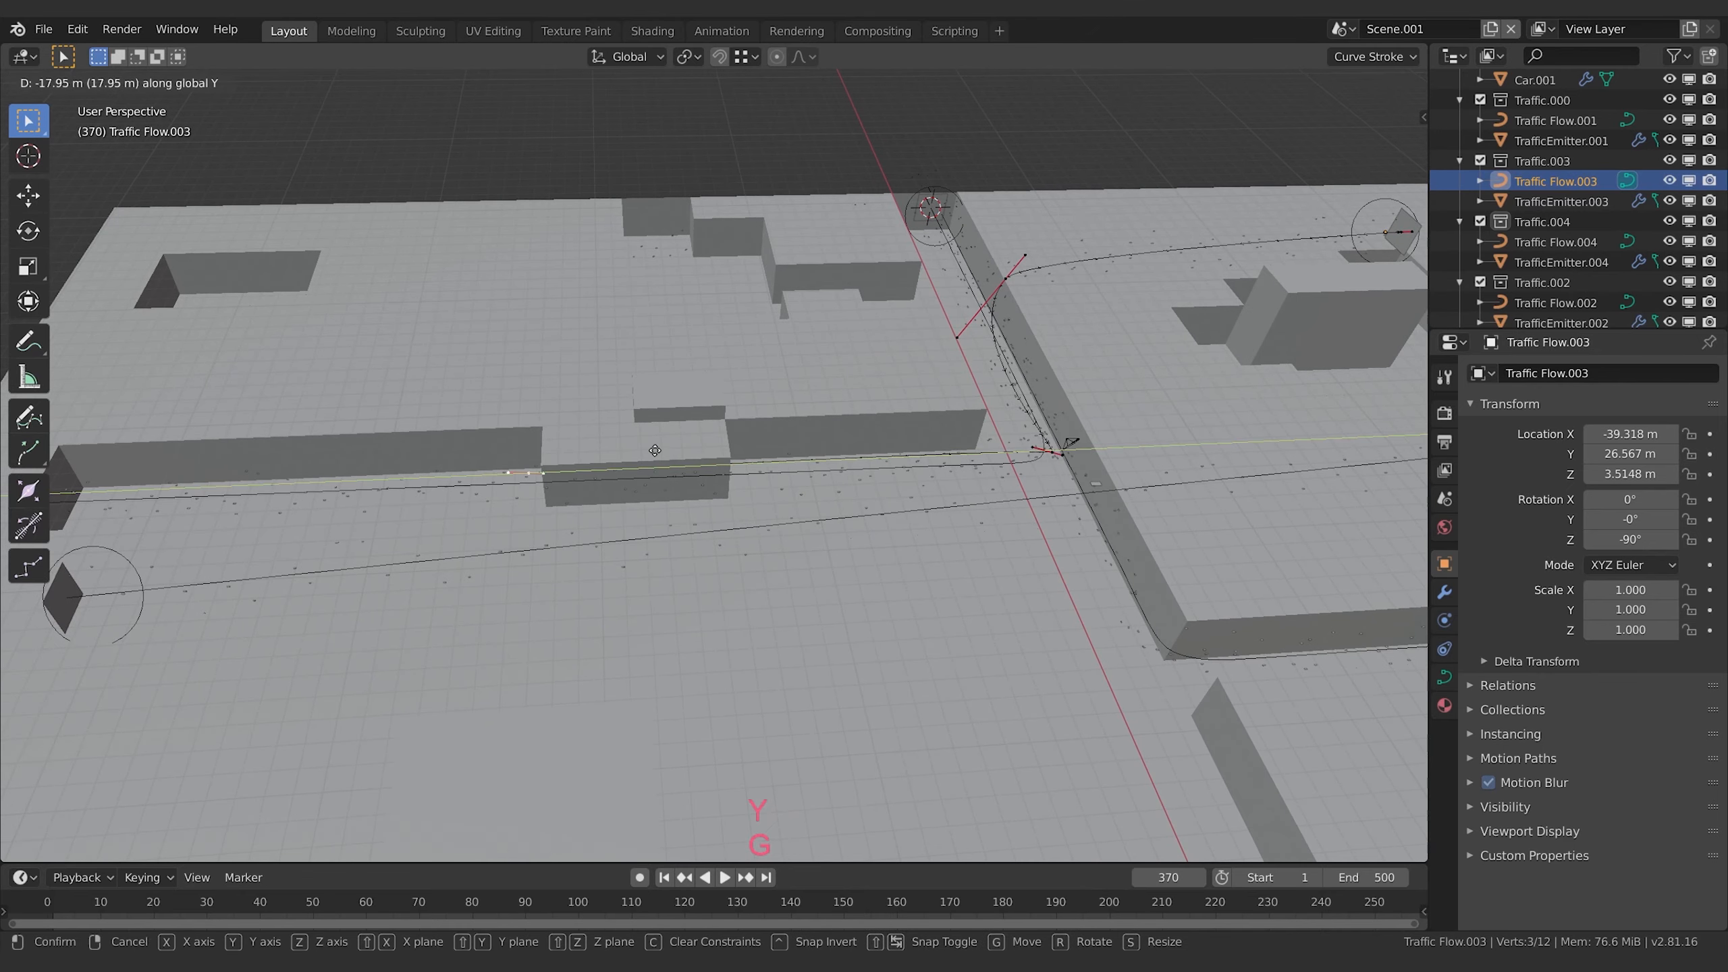
click(405, 458)
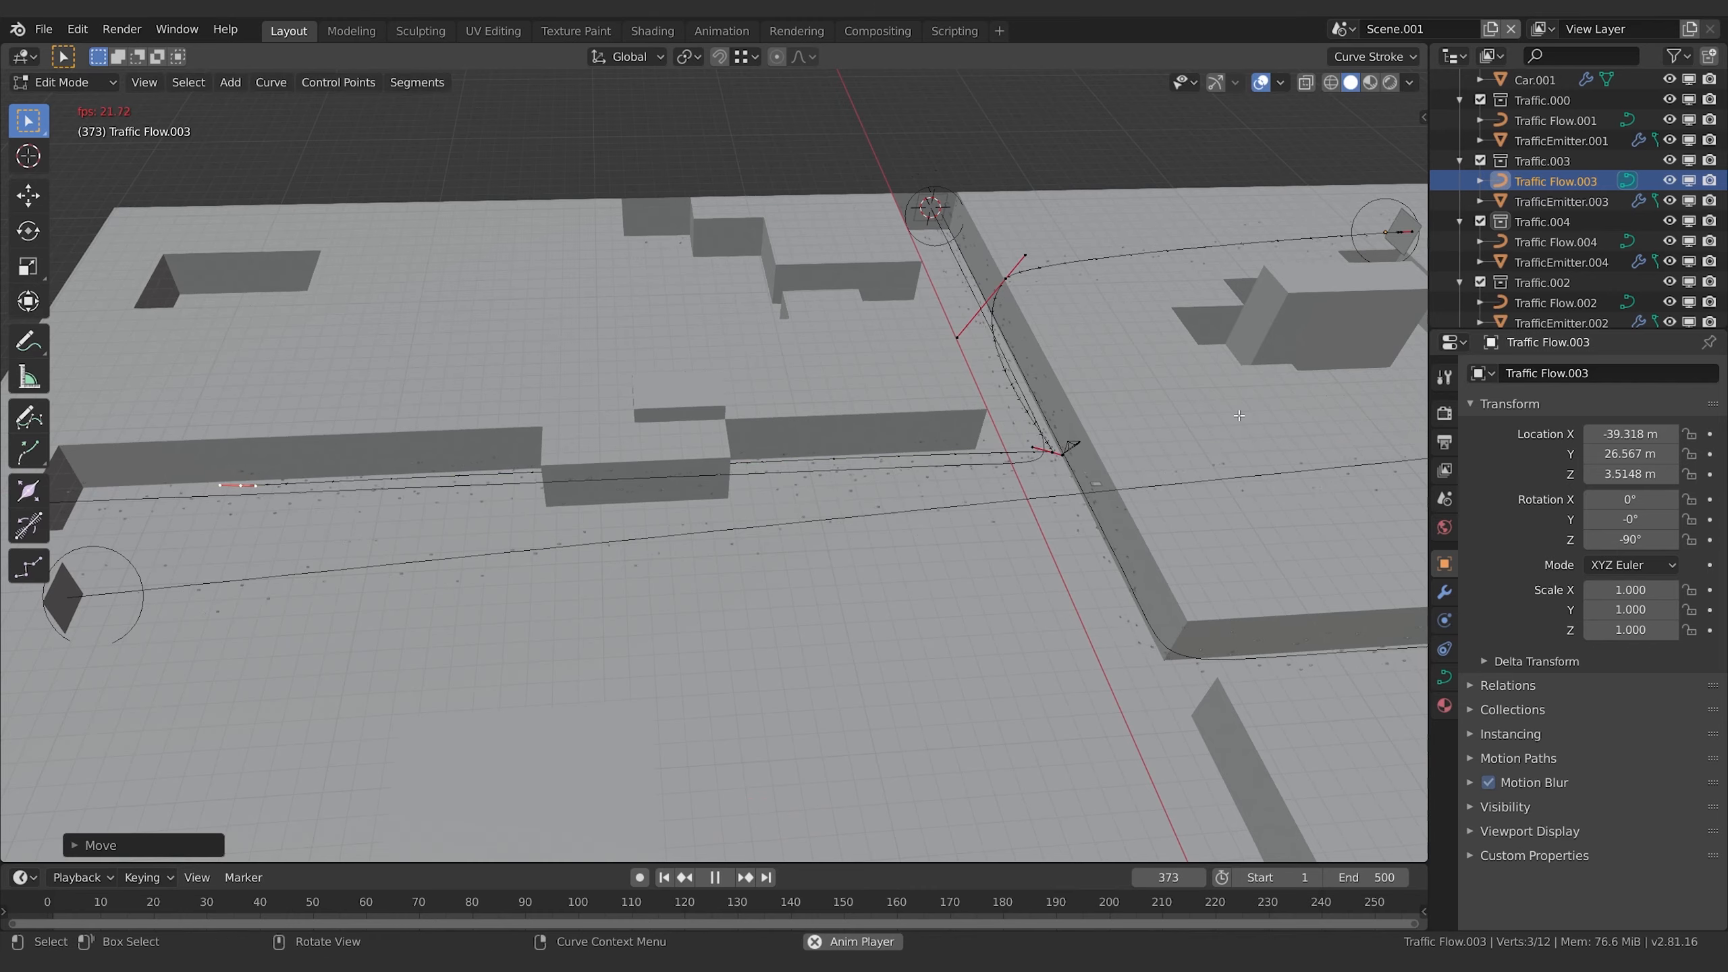
- Lengthen and angle the handles of the bend control point in the trench to widen the turn into the side branch
scroll(1238, 415, up, 4)
key(space)
shift+middle_drag(1334, 427, 822, 478)
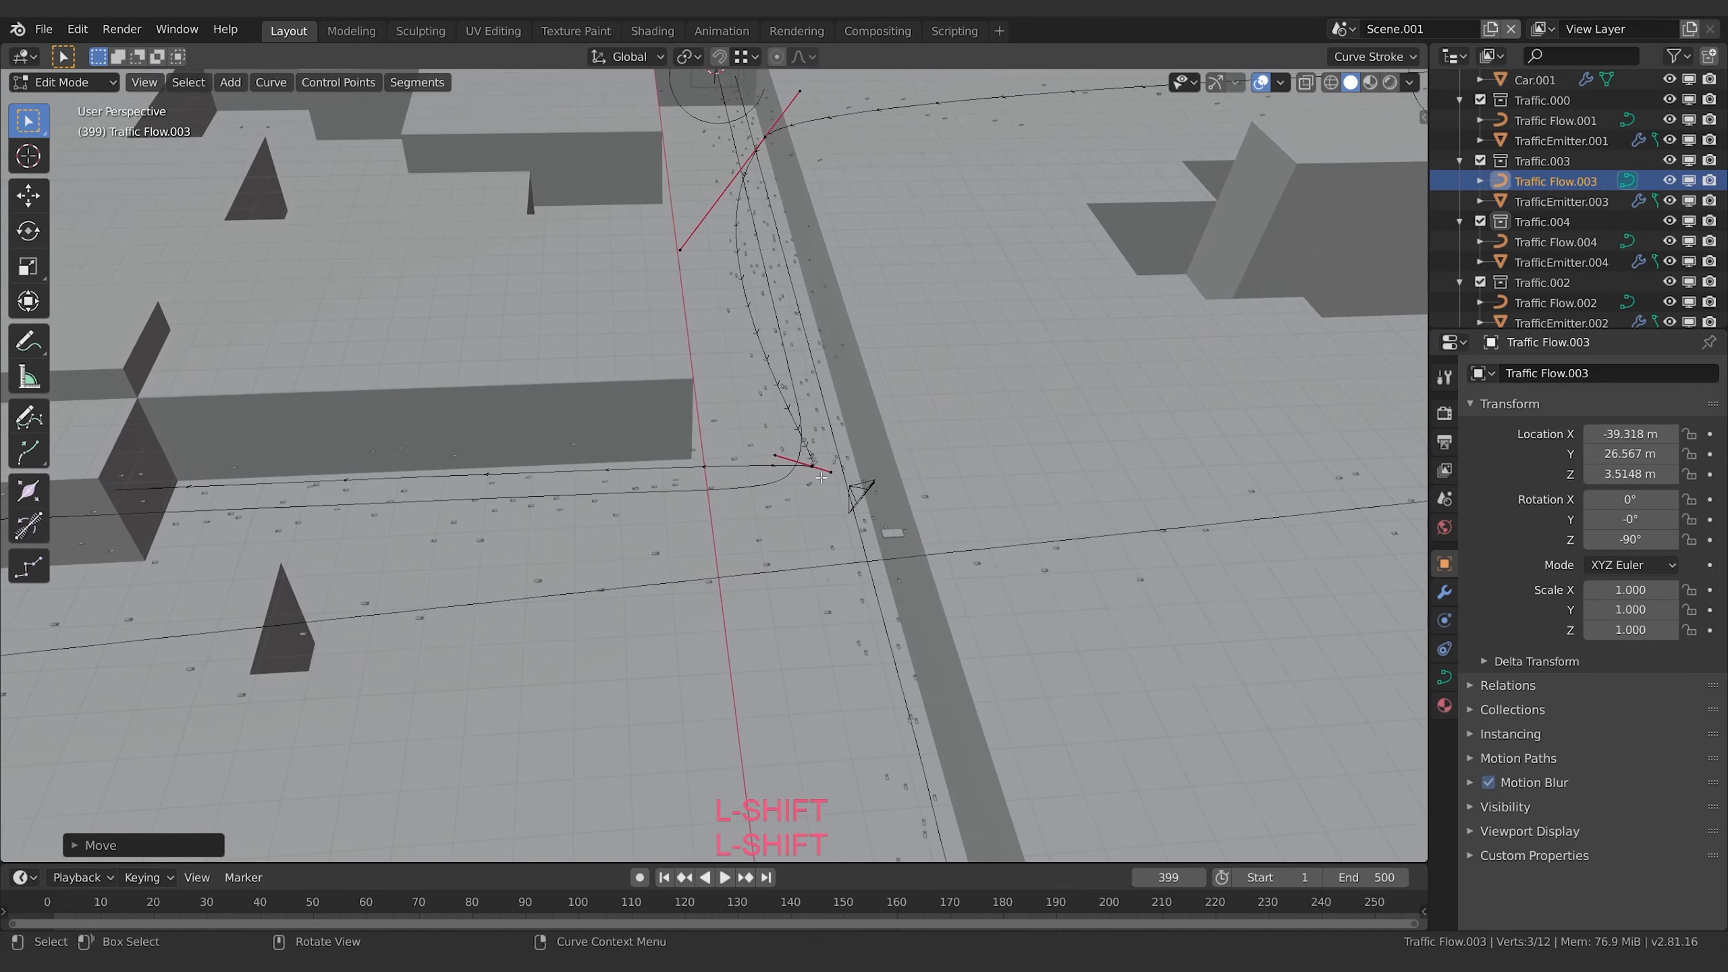
key(g)
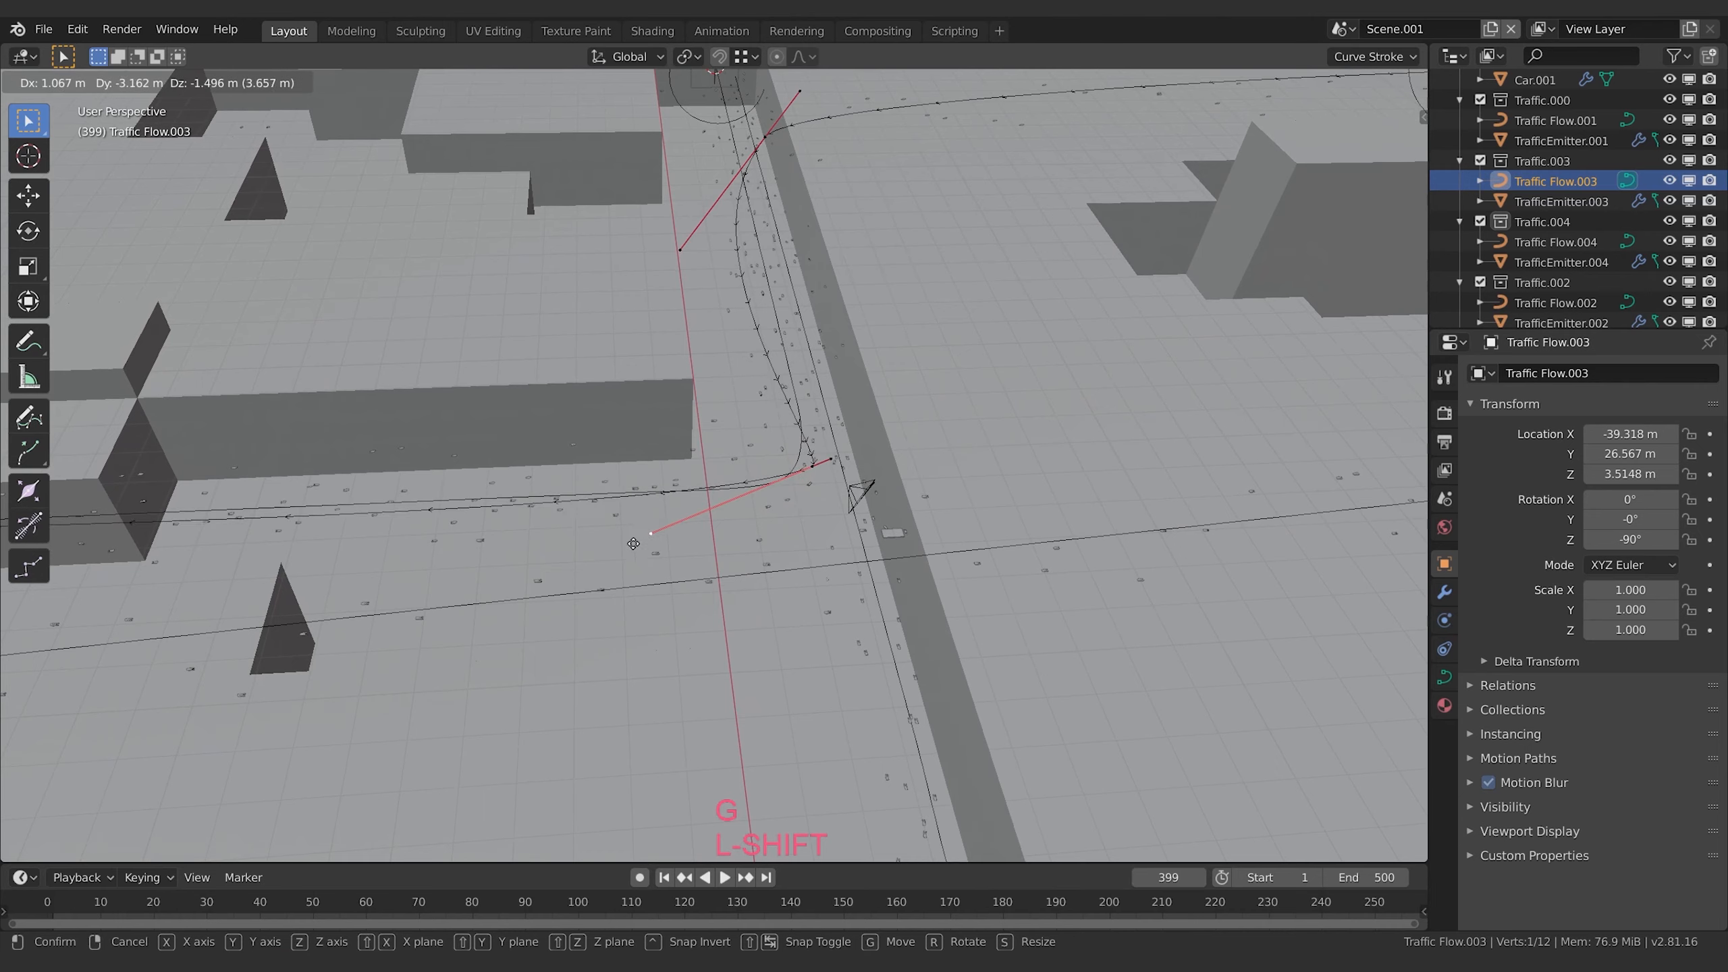
click(631, 507)
key(g)
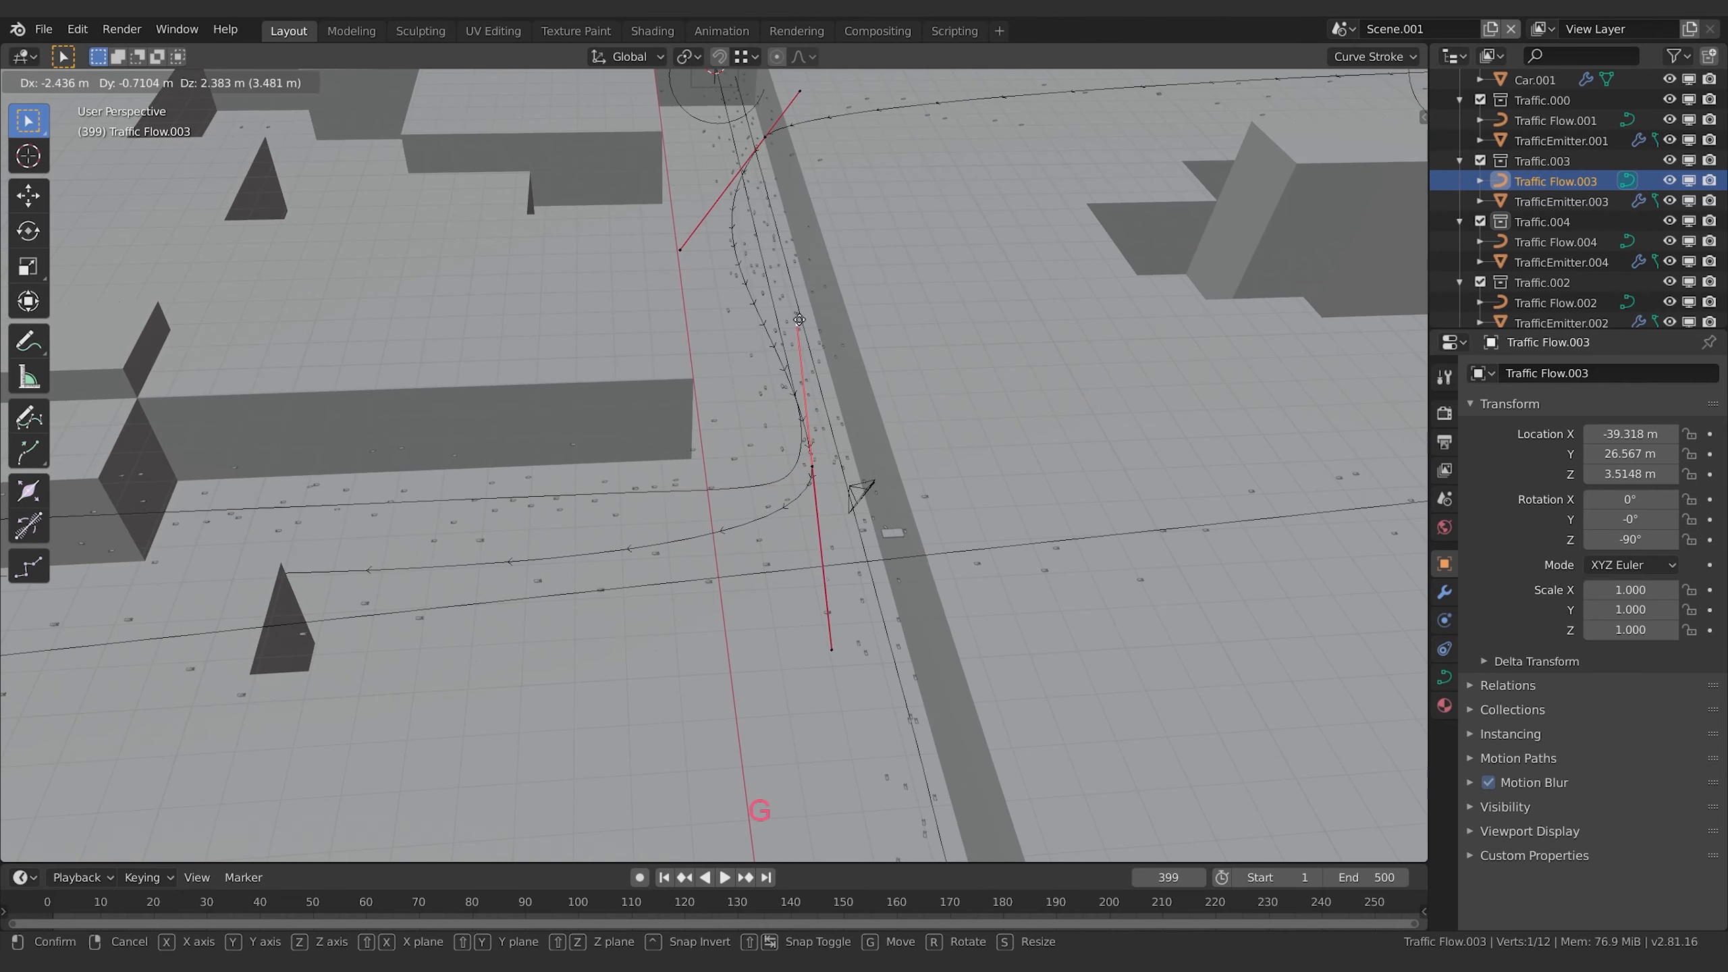
click(860, 382)
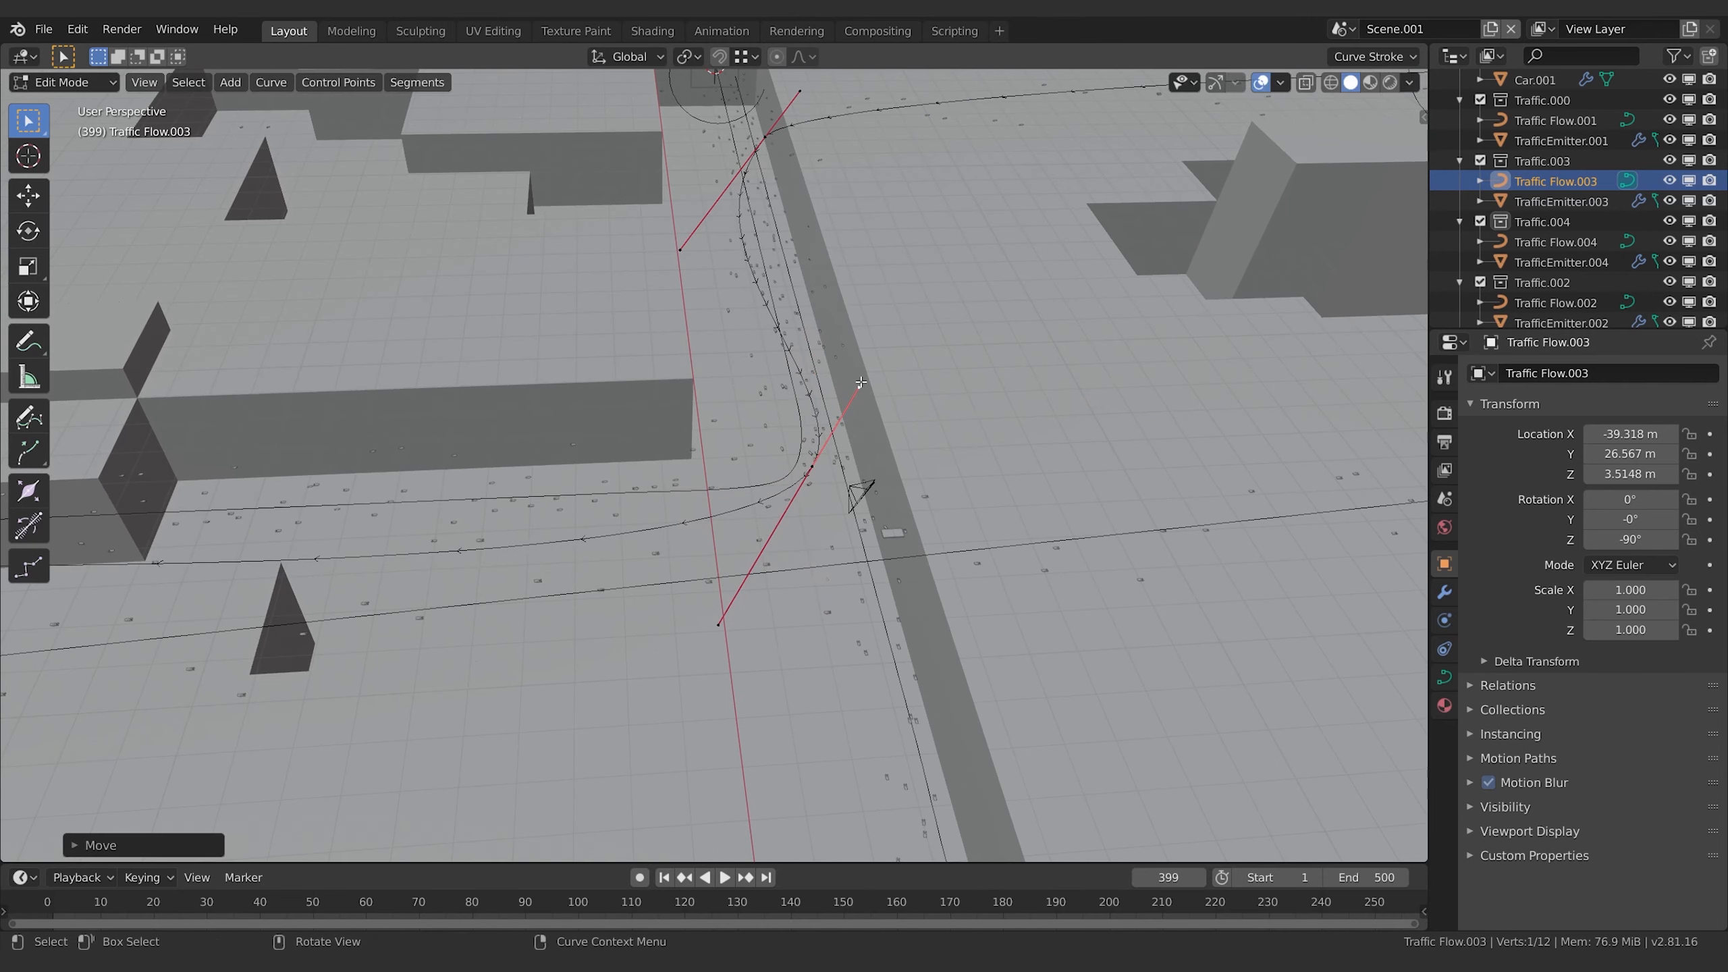
- With the animation playing, move the bend control point about 0.8 m, mainly along Y towards the side branch
key(space)
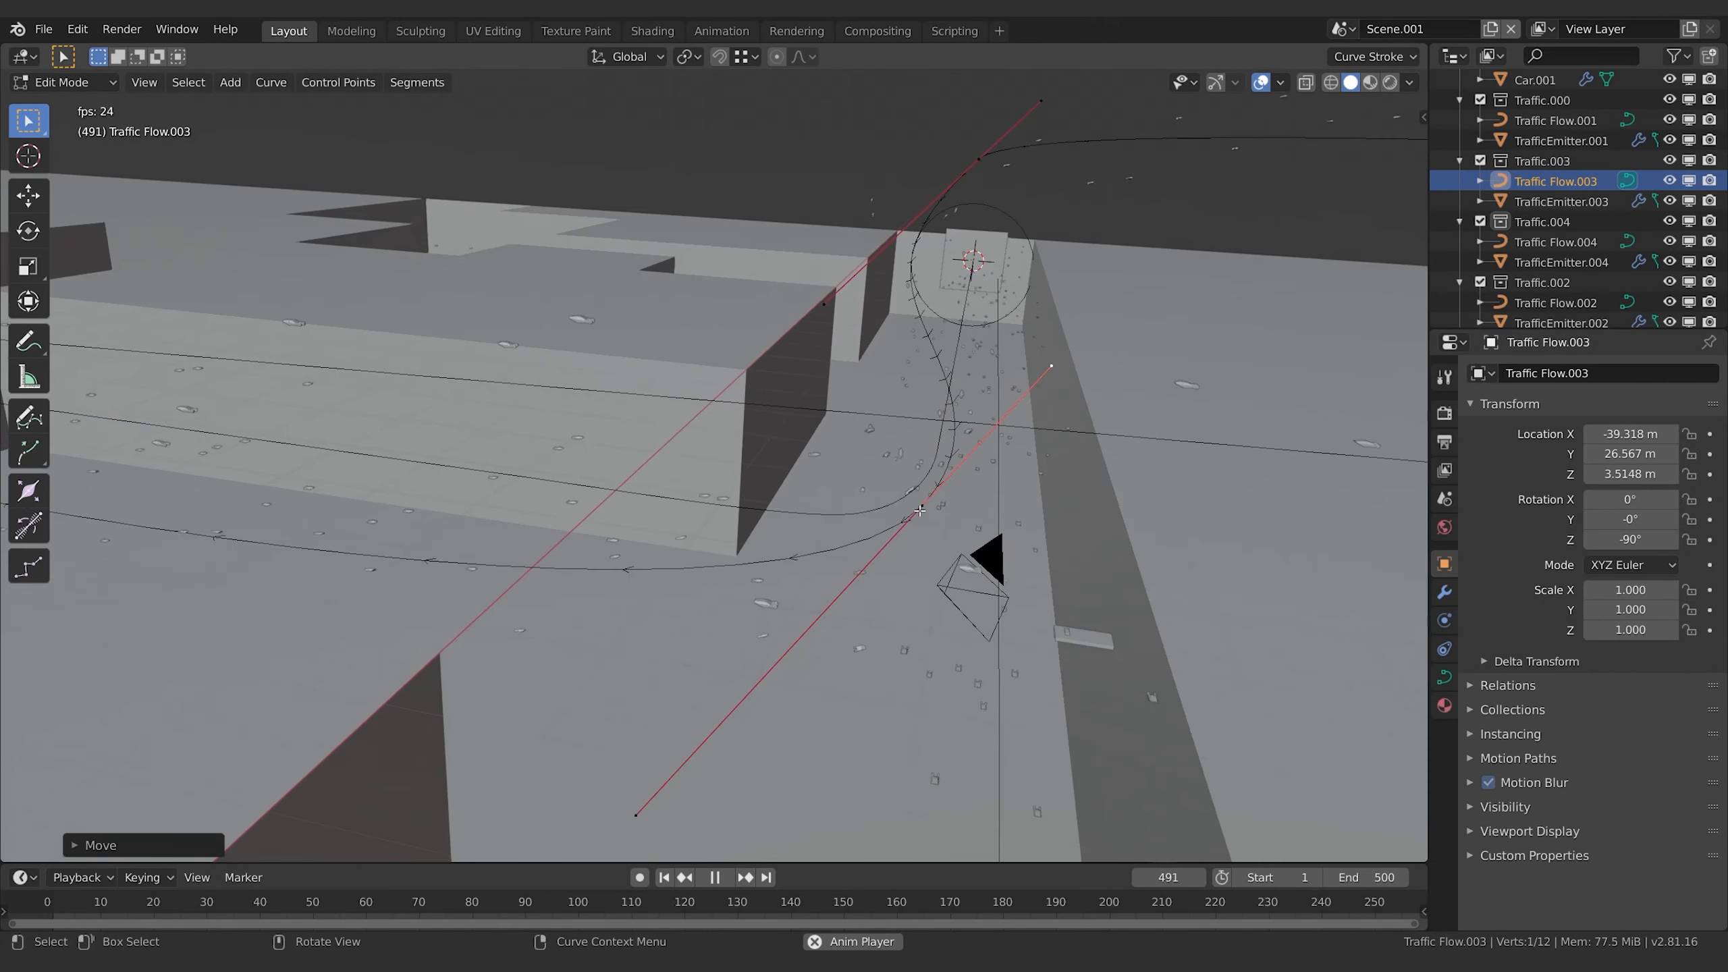
click(925, 507)
key(g)
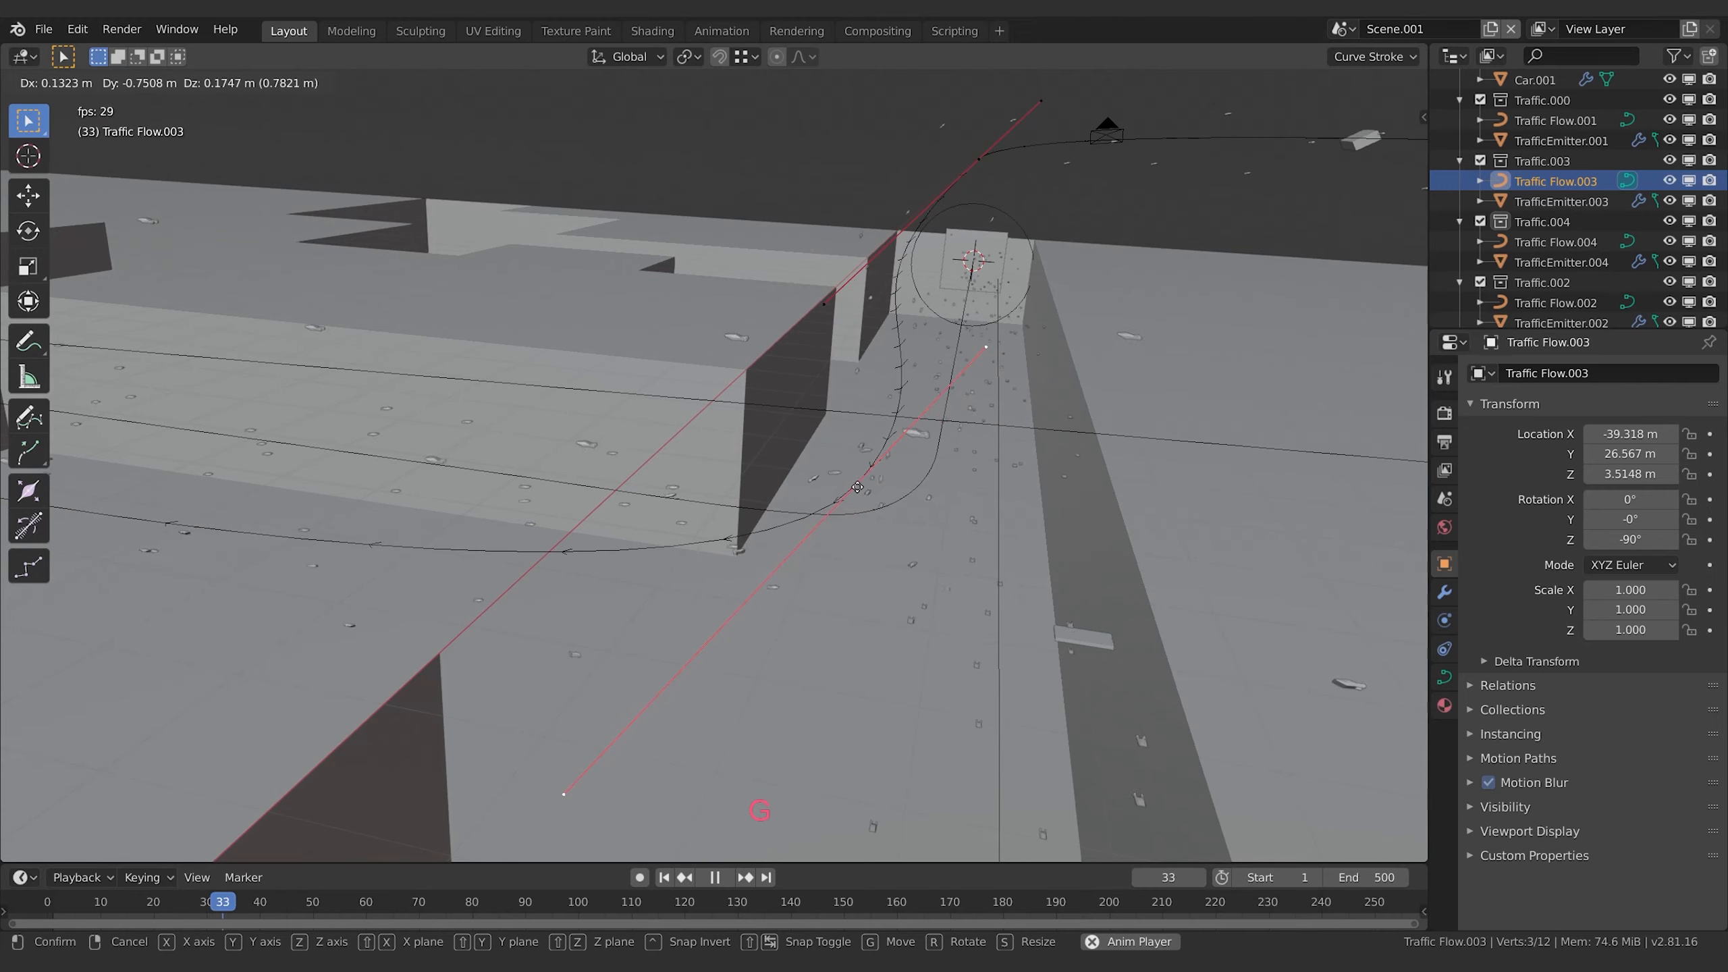
click(856, 472)
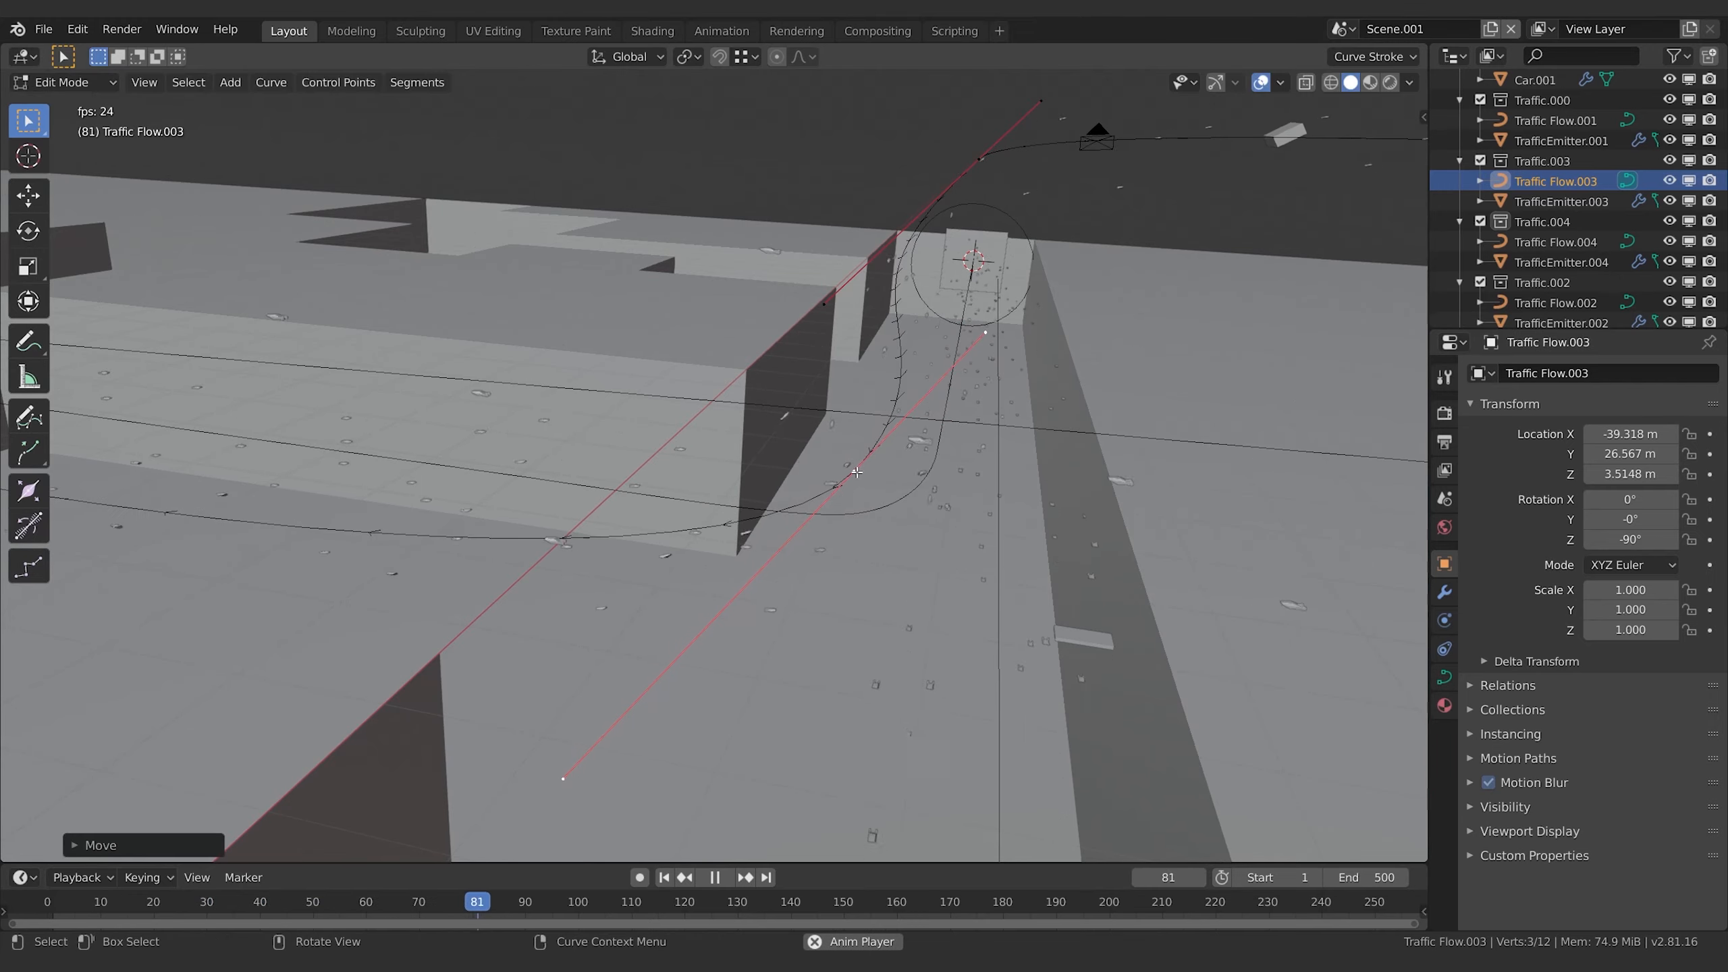
middle_drag(1029, 464, 899, 452)
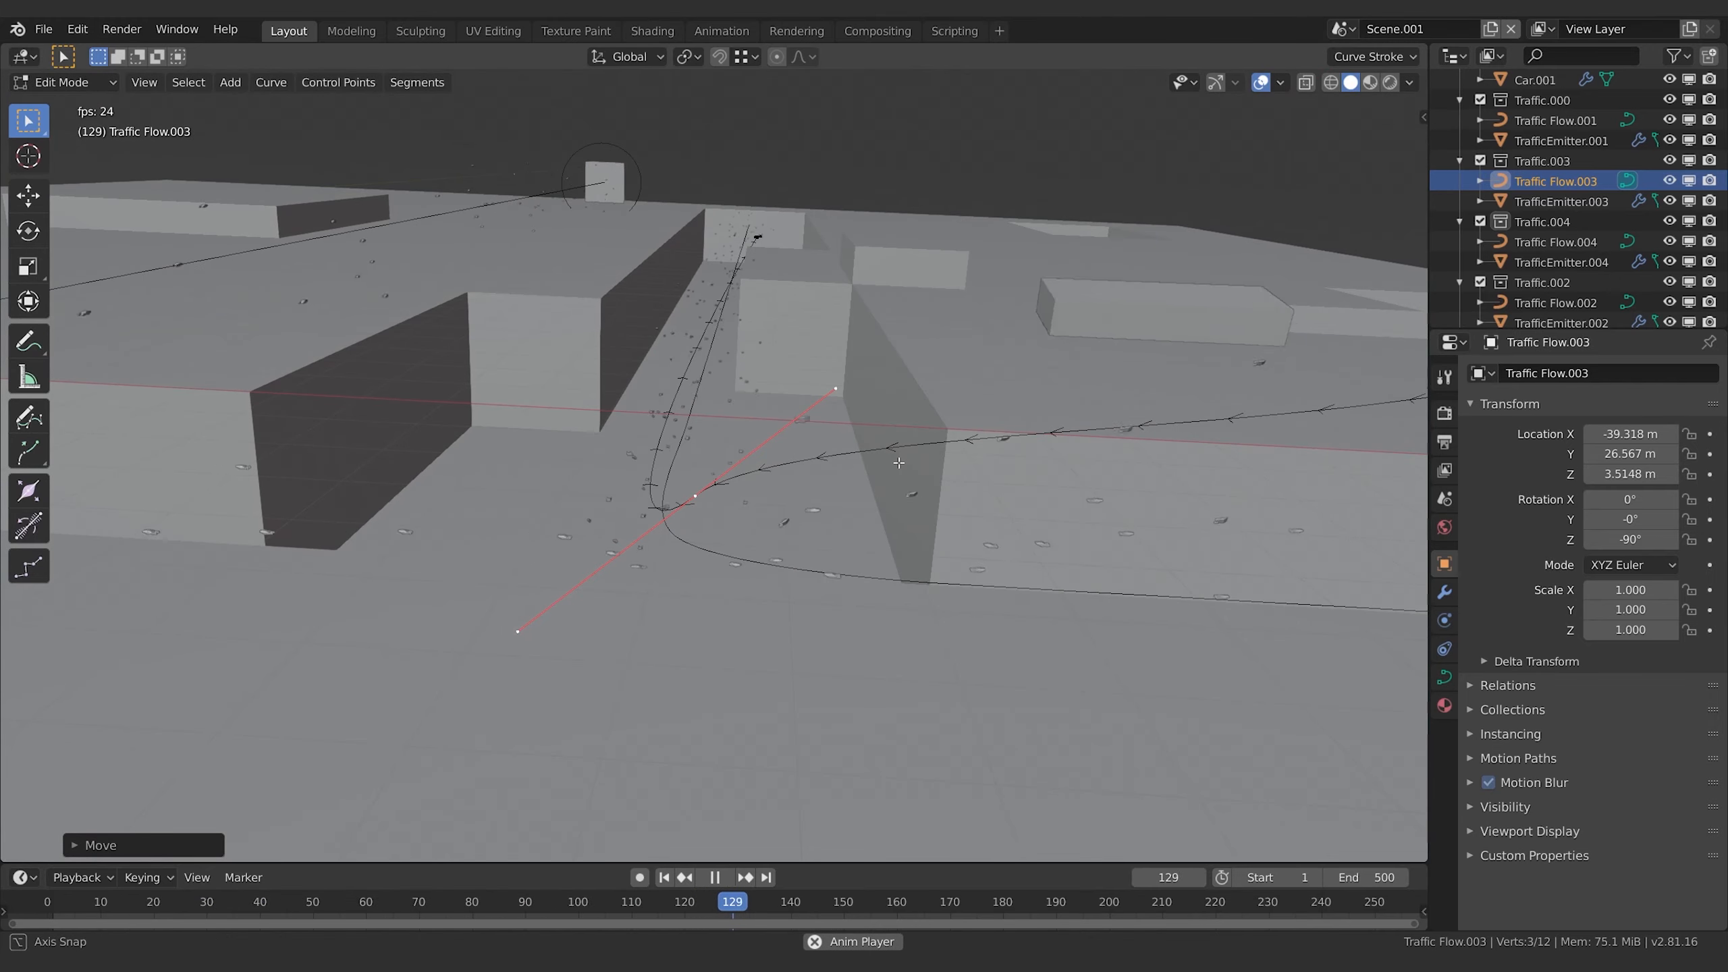
- Leave curve editing, hide the overlays and watch the traffic flow through the trench from the camera view
key(KP_0)
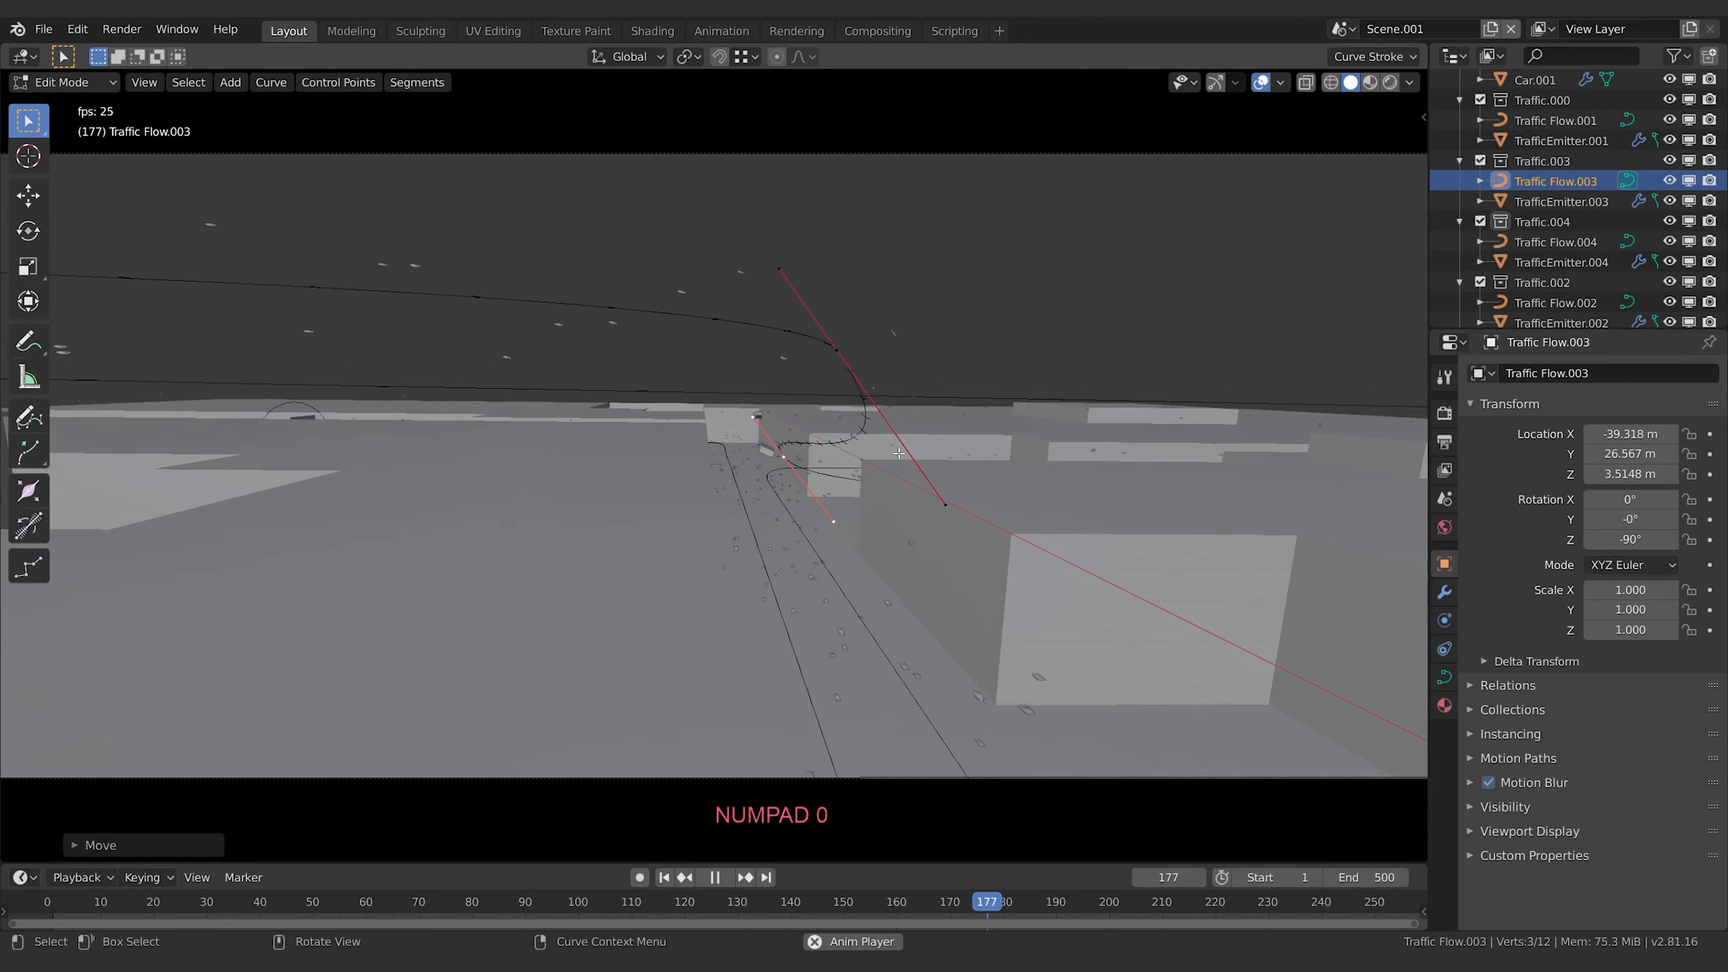
key(Tab)
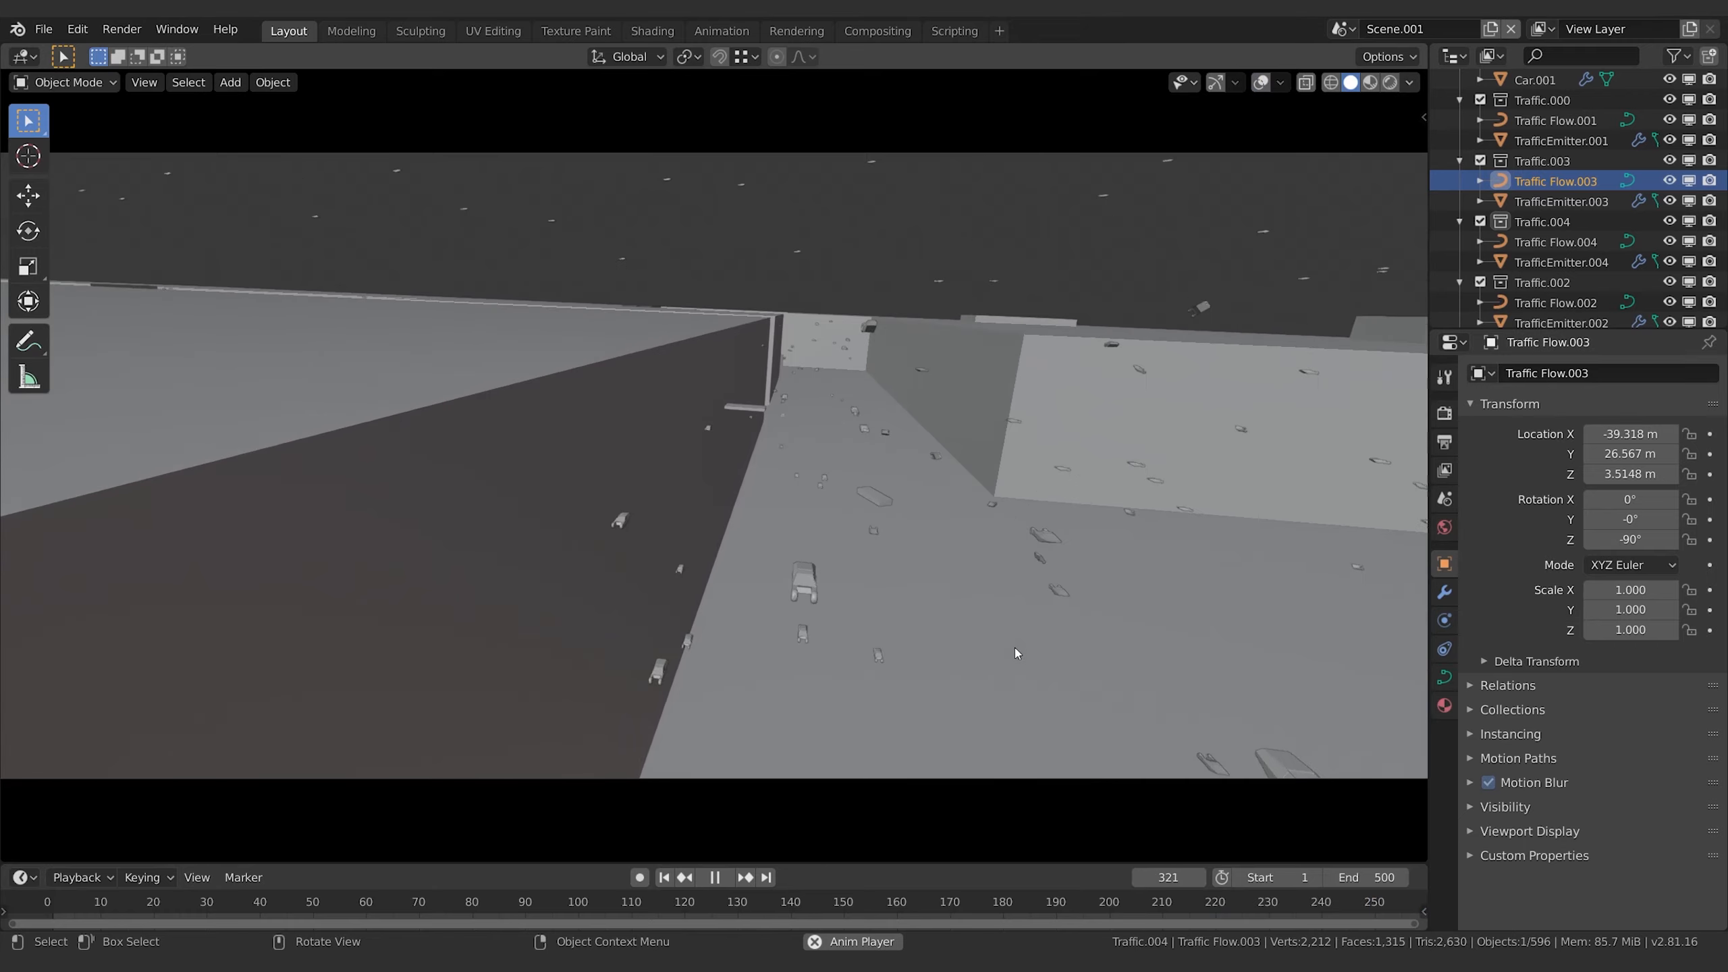
key(space)
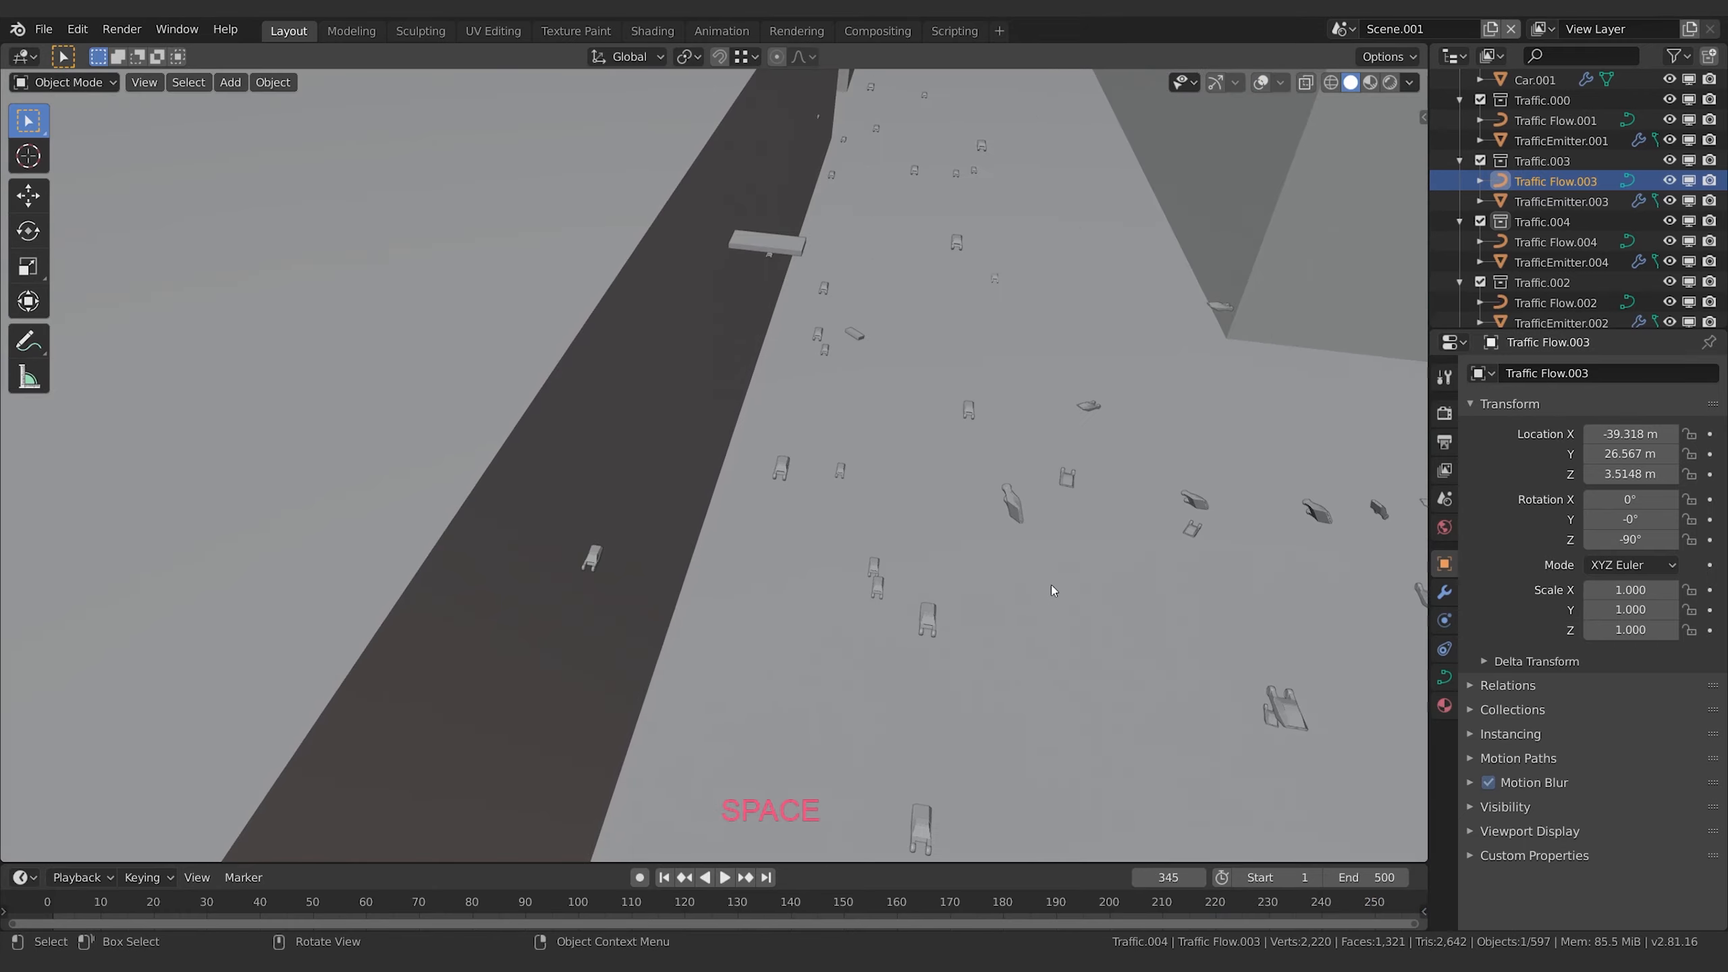
- Show the overlays and move one handle of Traffic Flow.003's bend control point so it stretches along the trench instead of across it
click(1261, 83)
scroll(972, 354, down, 4)
middle_drag(972, 354, 746, 511)
key(Tab)
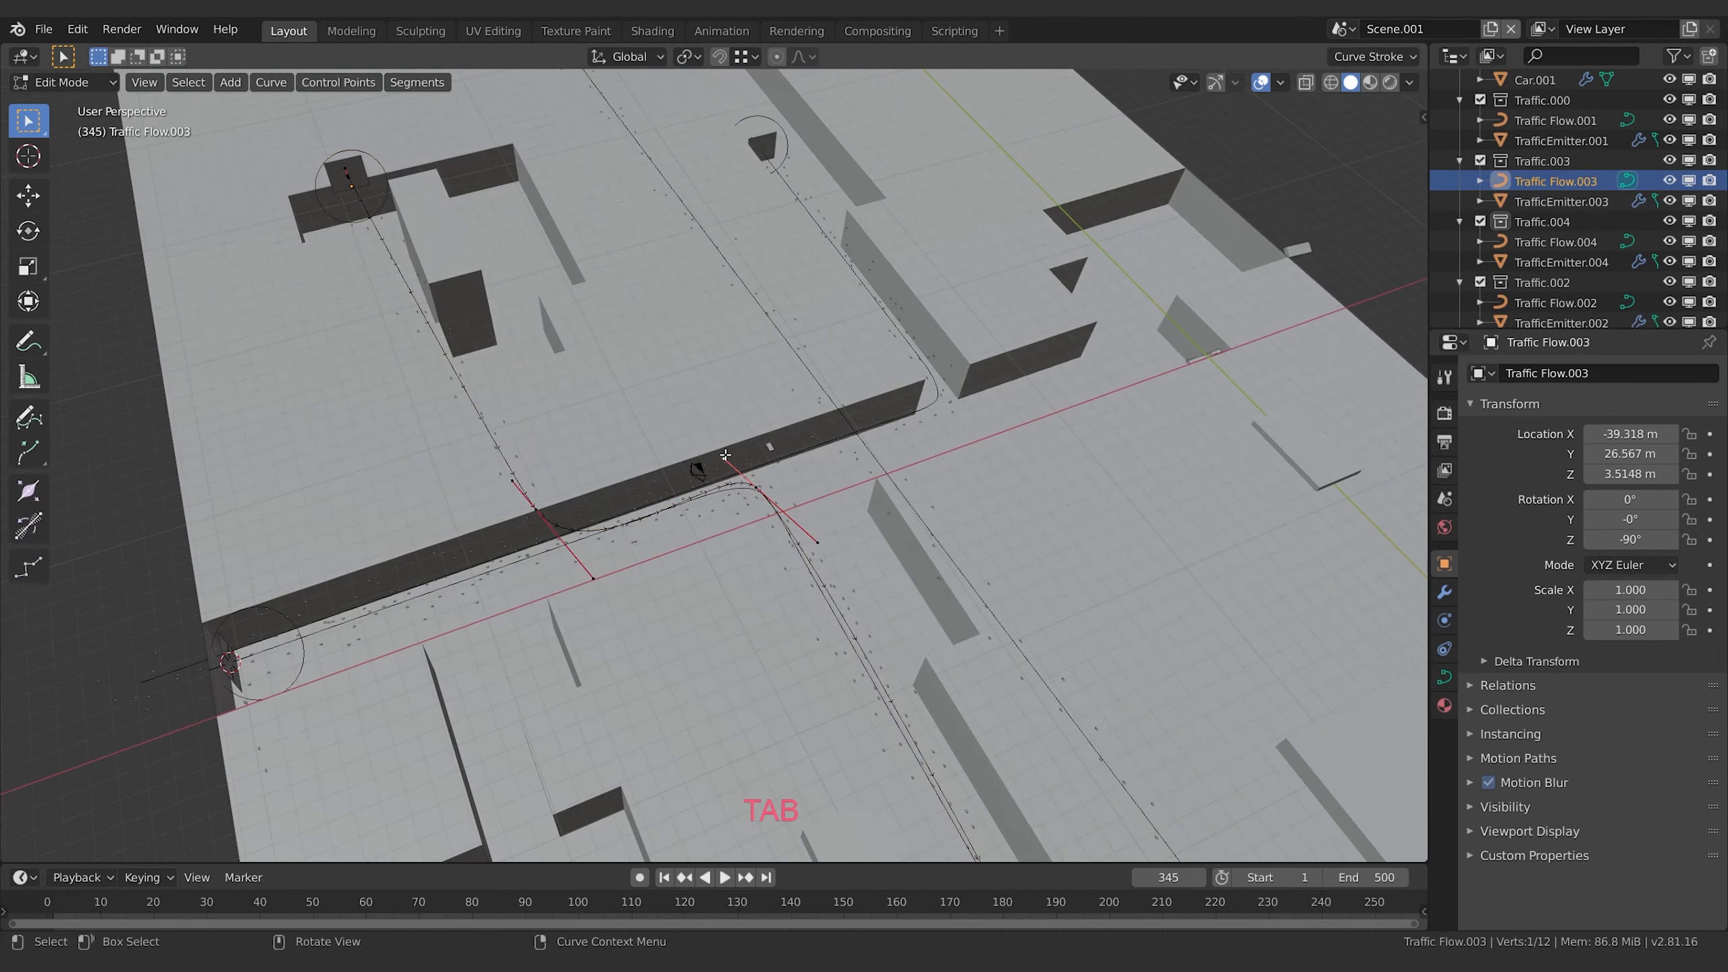
key(g)
click(628, 495)
key(space)
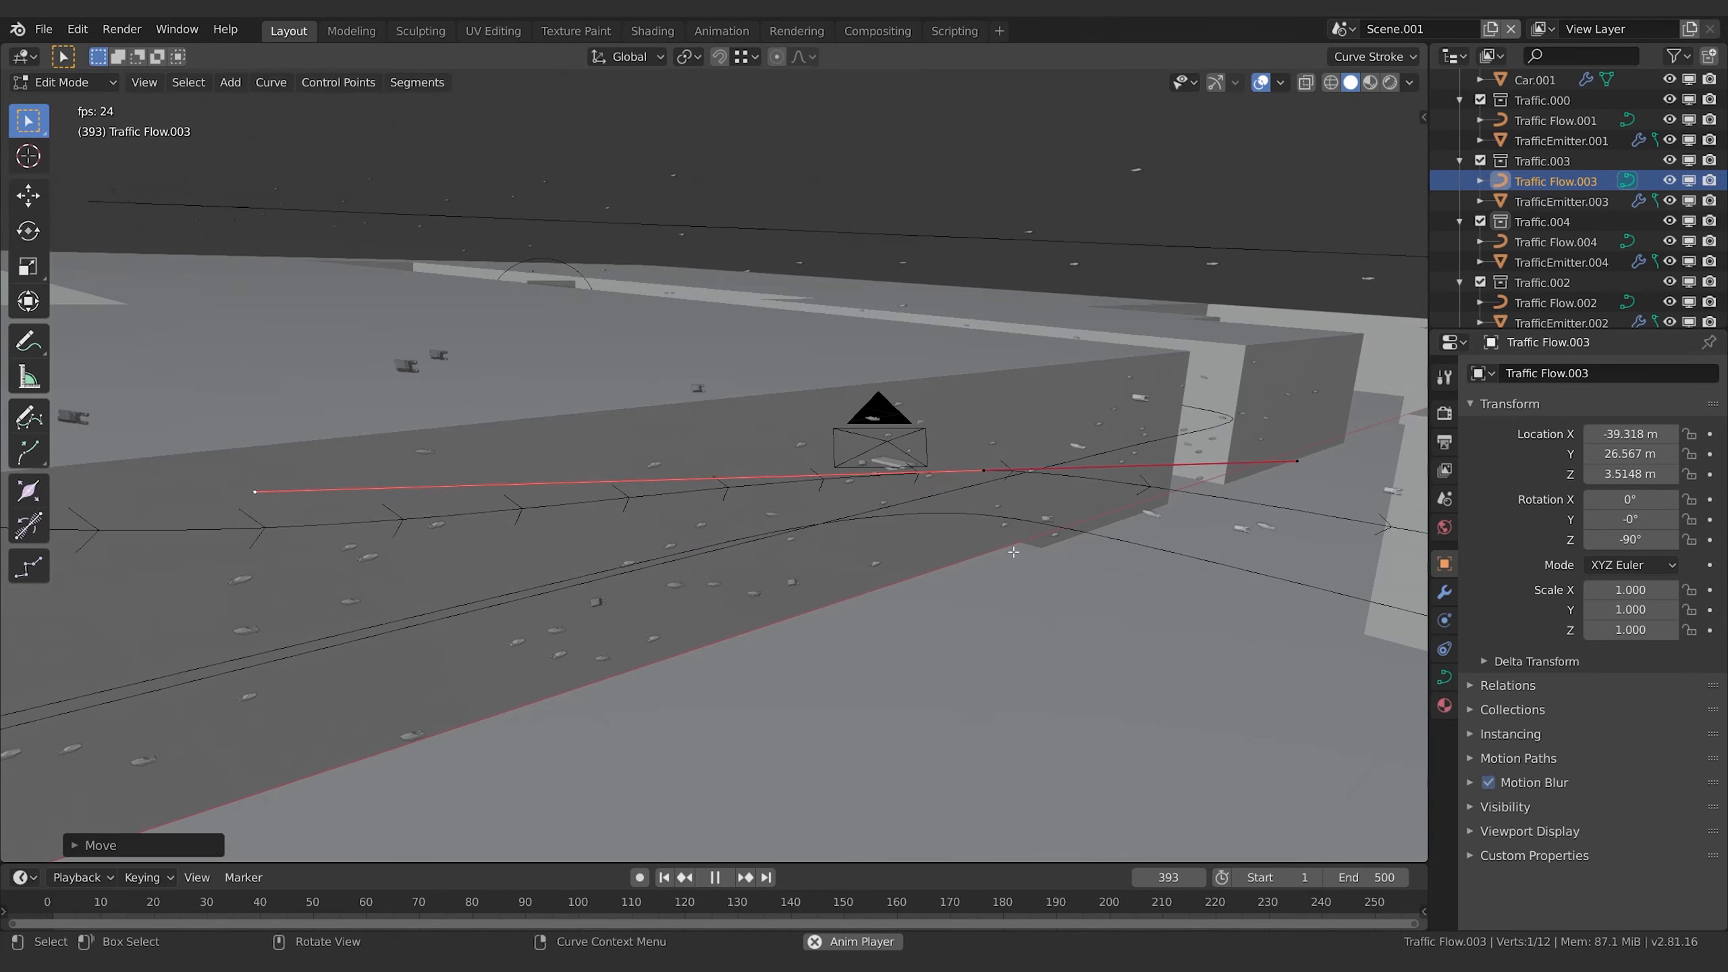
- Play the animation in the camera view, hide the overlays, and replay from the first frame to examine how the traffic turns at the bend
key(KP_0)
key(space)
click(748, 909)
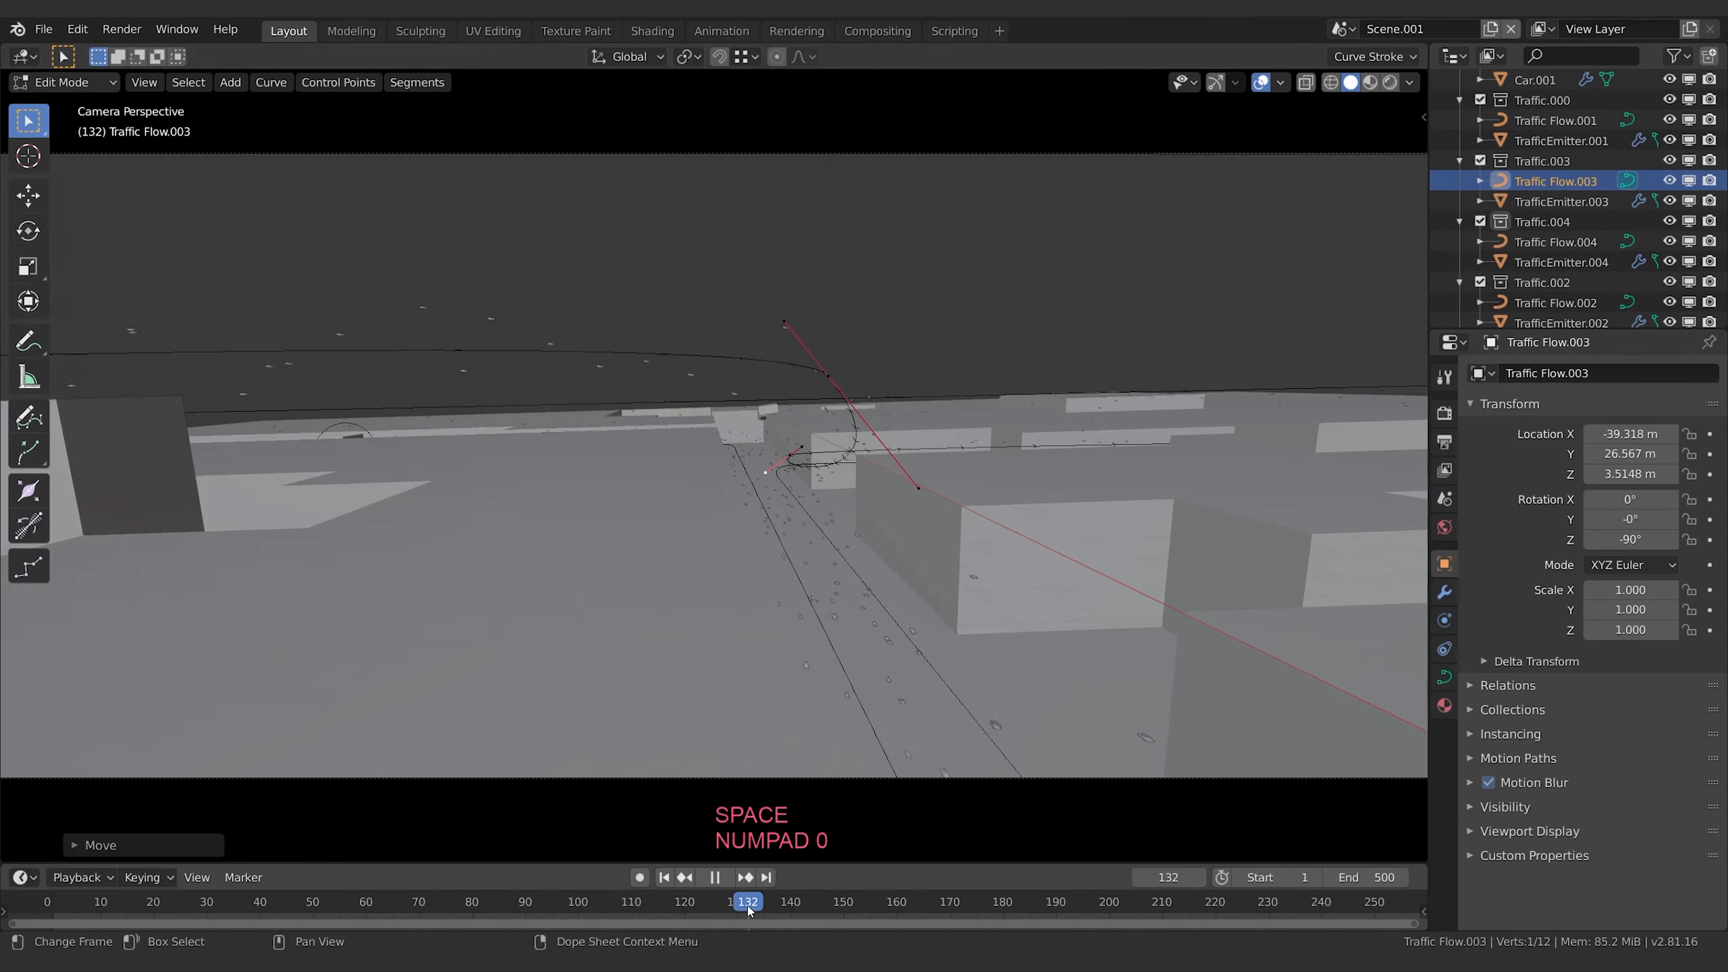
key(space)
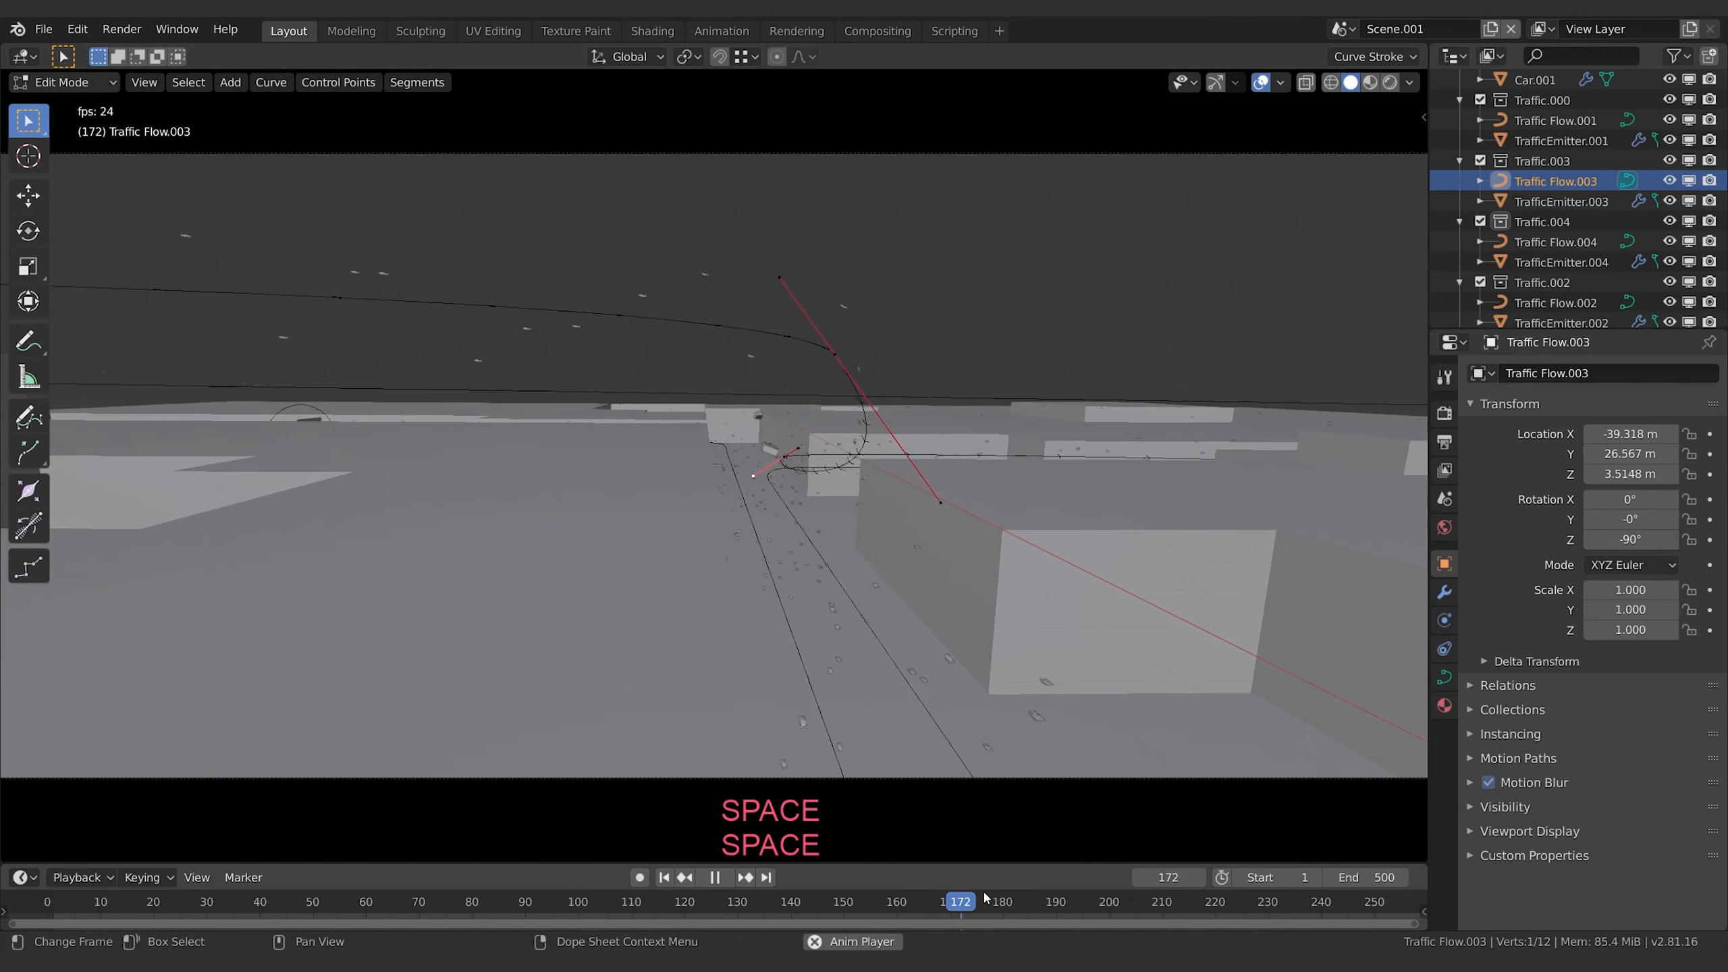
key(shift+alt+z)
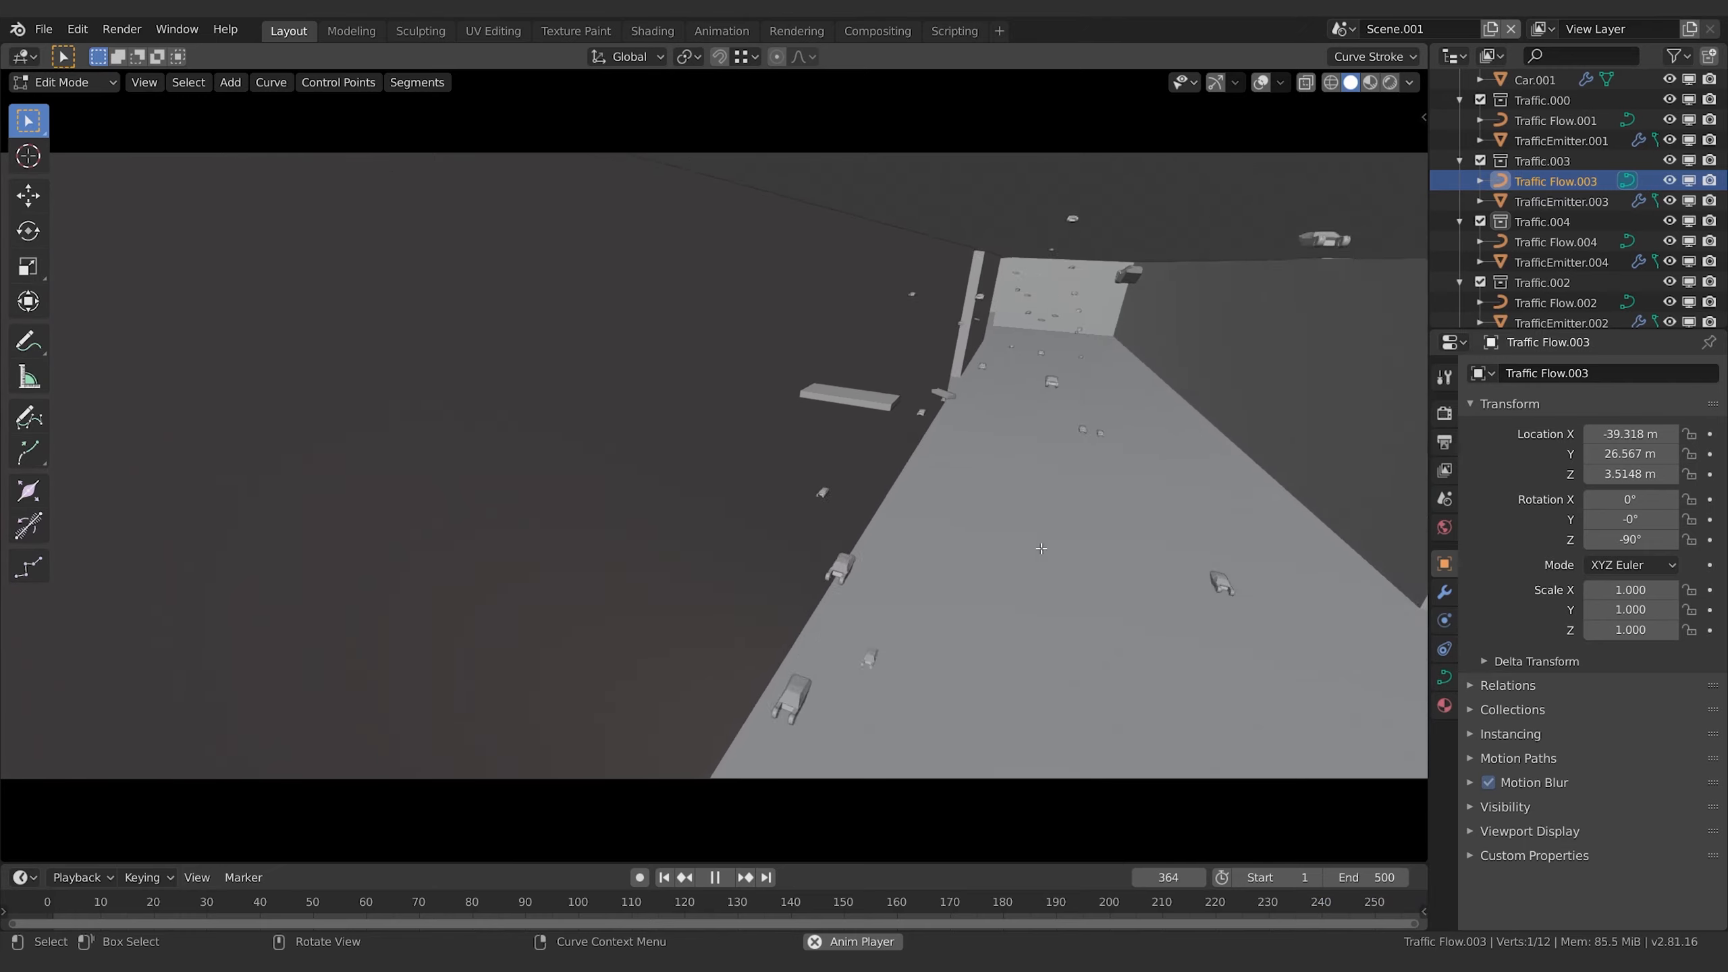
key(space)
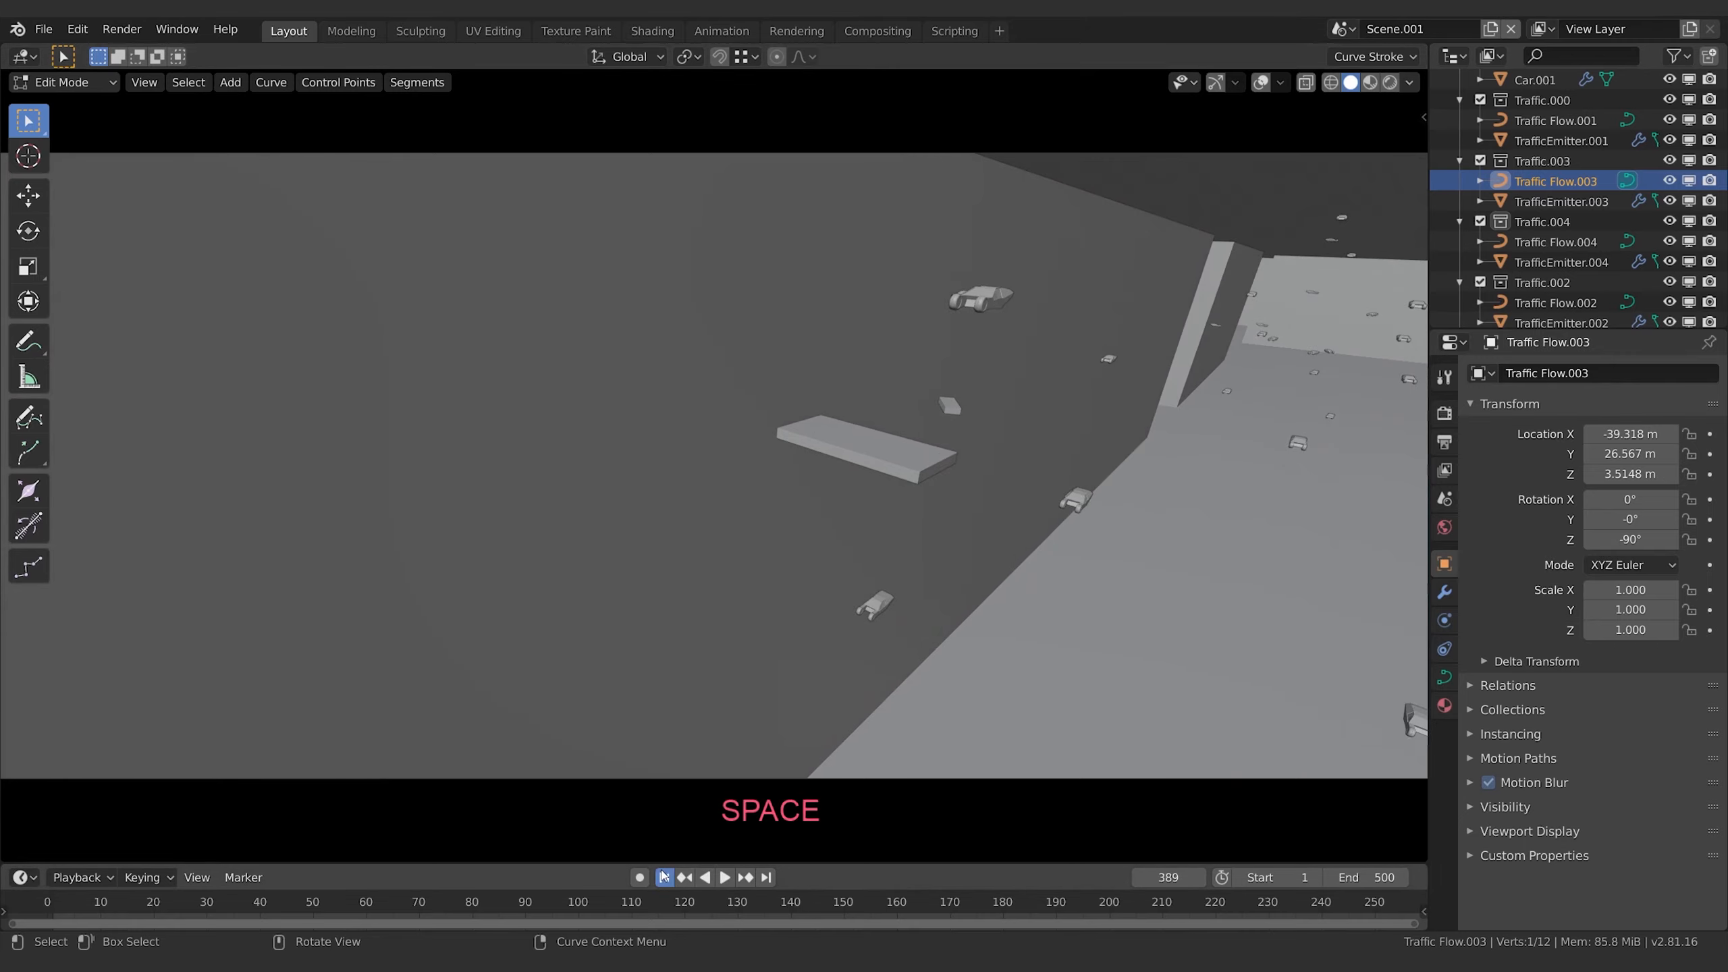
click(664, 877)
key(space)
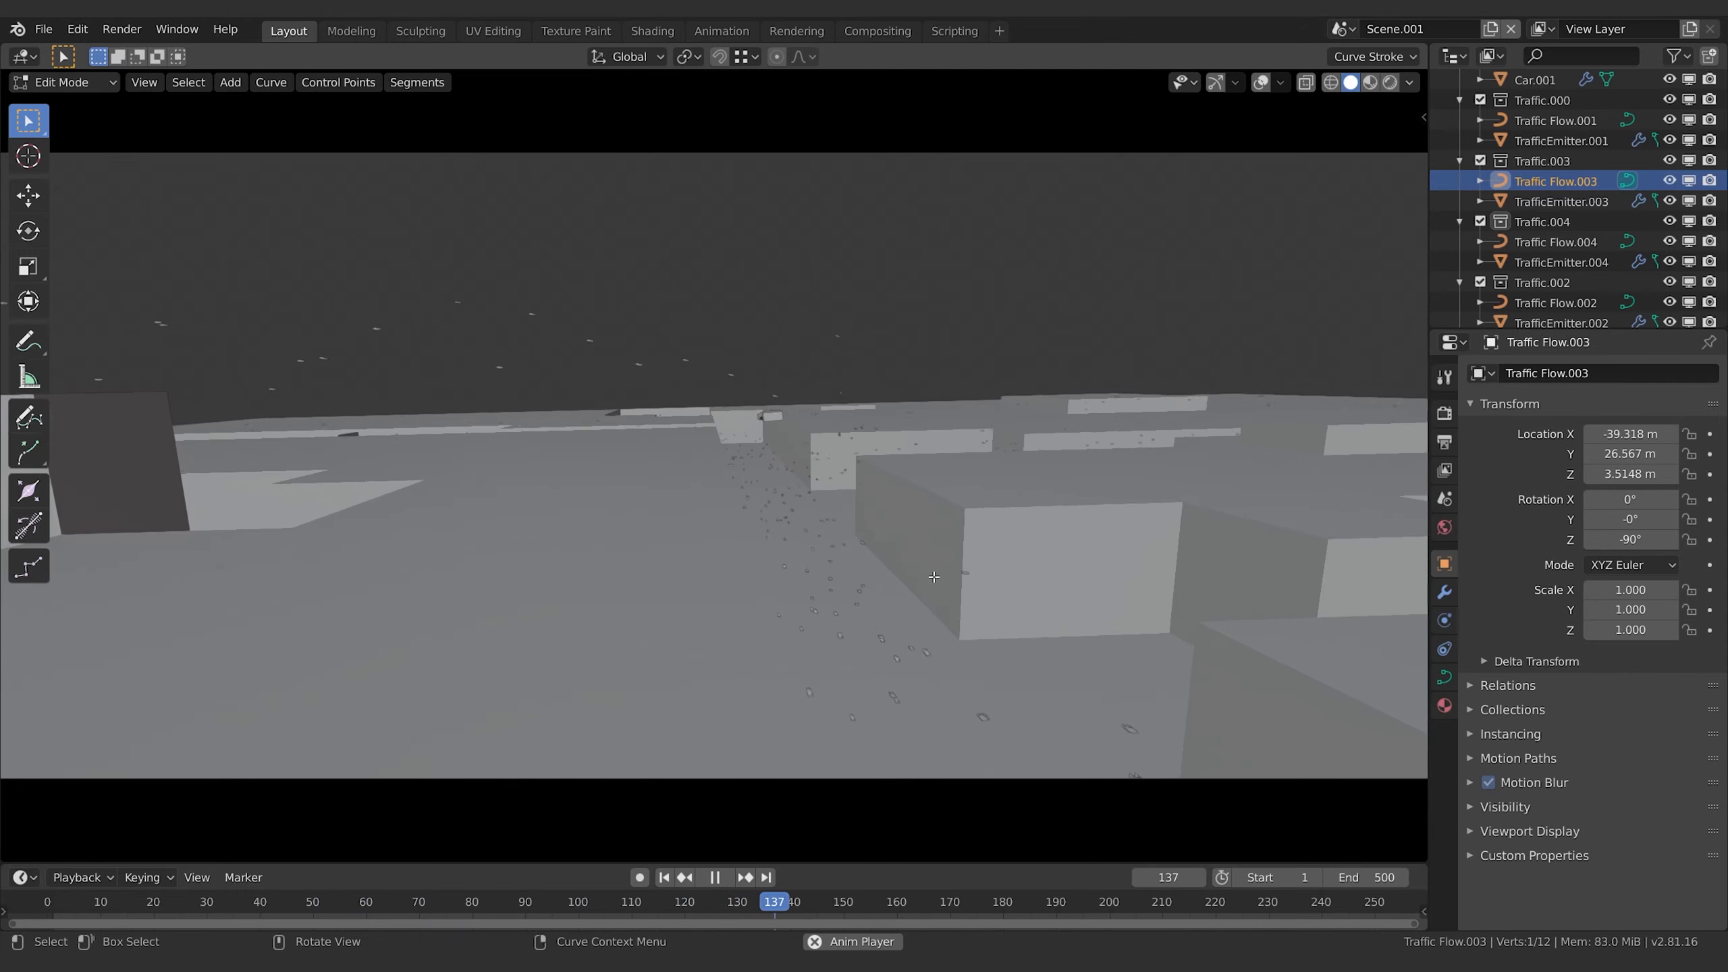
- Bring back the overlays, leave curve editing, and set the emission number to 1000 for TrafficEmitter.001 and TrafficEmitter.004
key(space)
middle_drag(934, 577, 625, 557)
scroll(624, 557, down, 7)
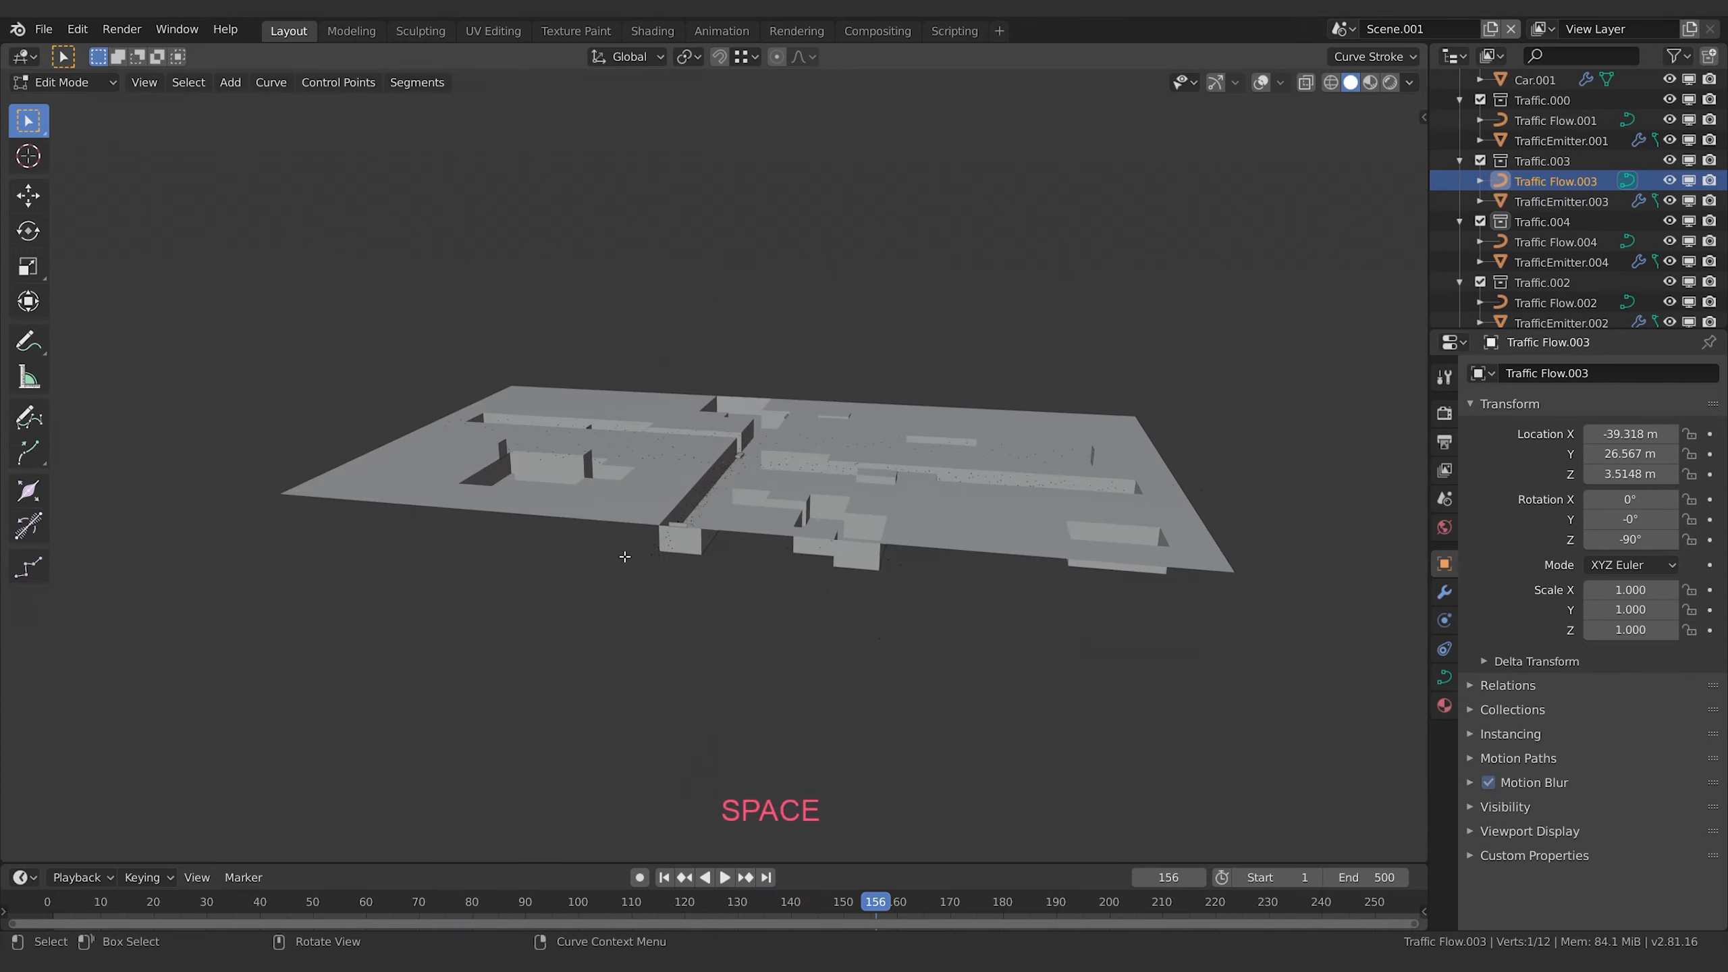
scroll(708, 502, up, 6)
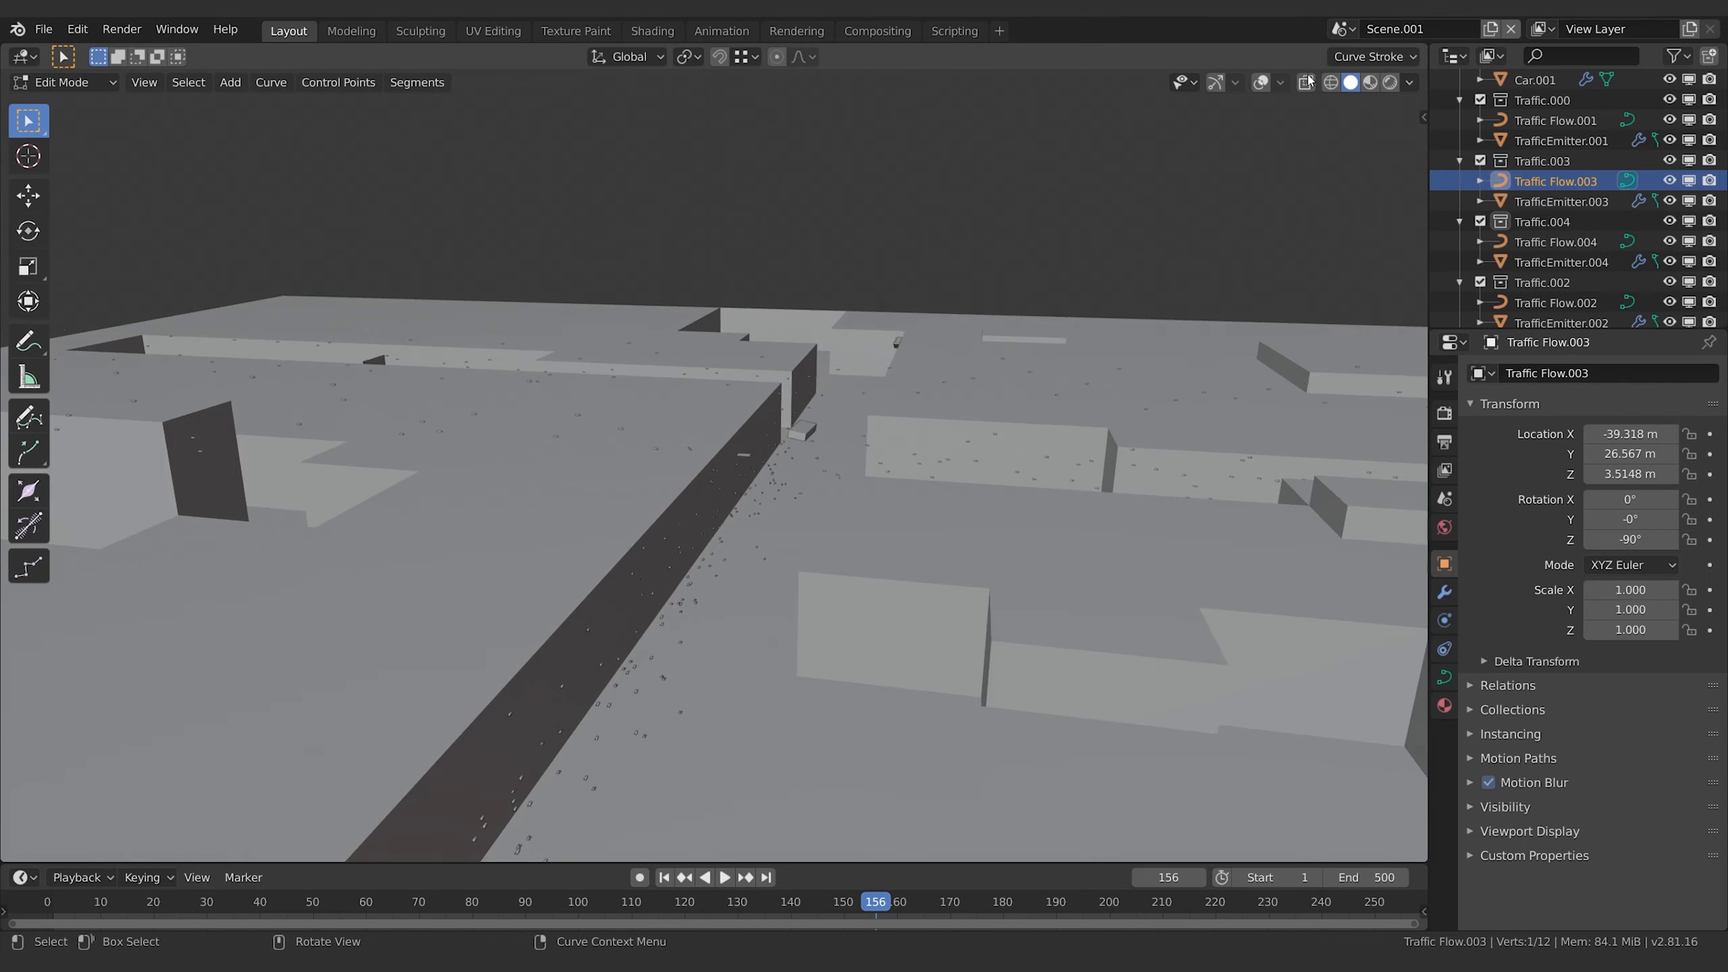
click(1261, 81)
key(Tab)
click(689, 650)
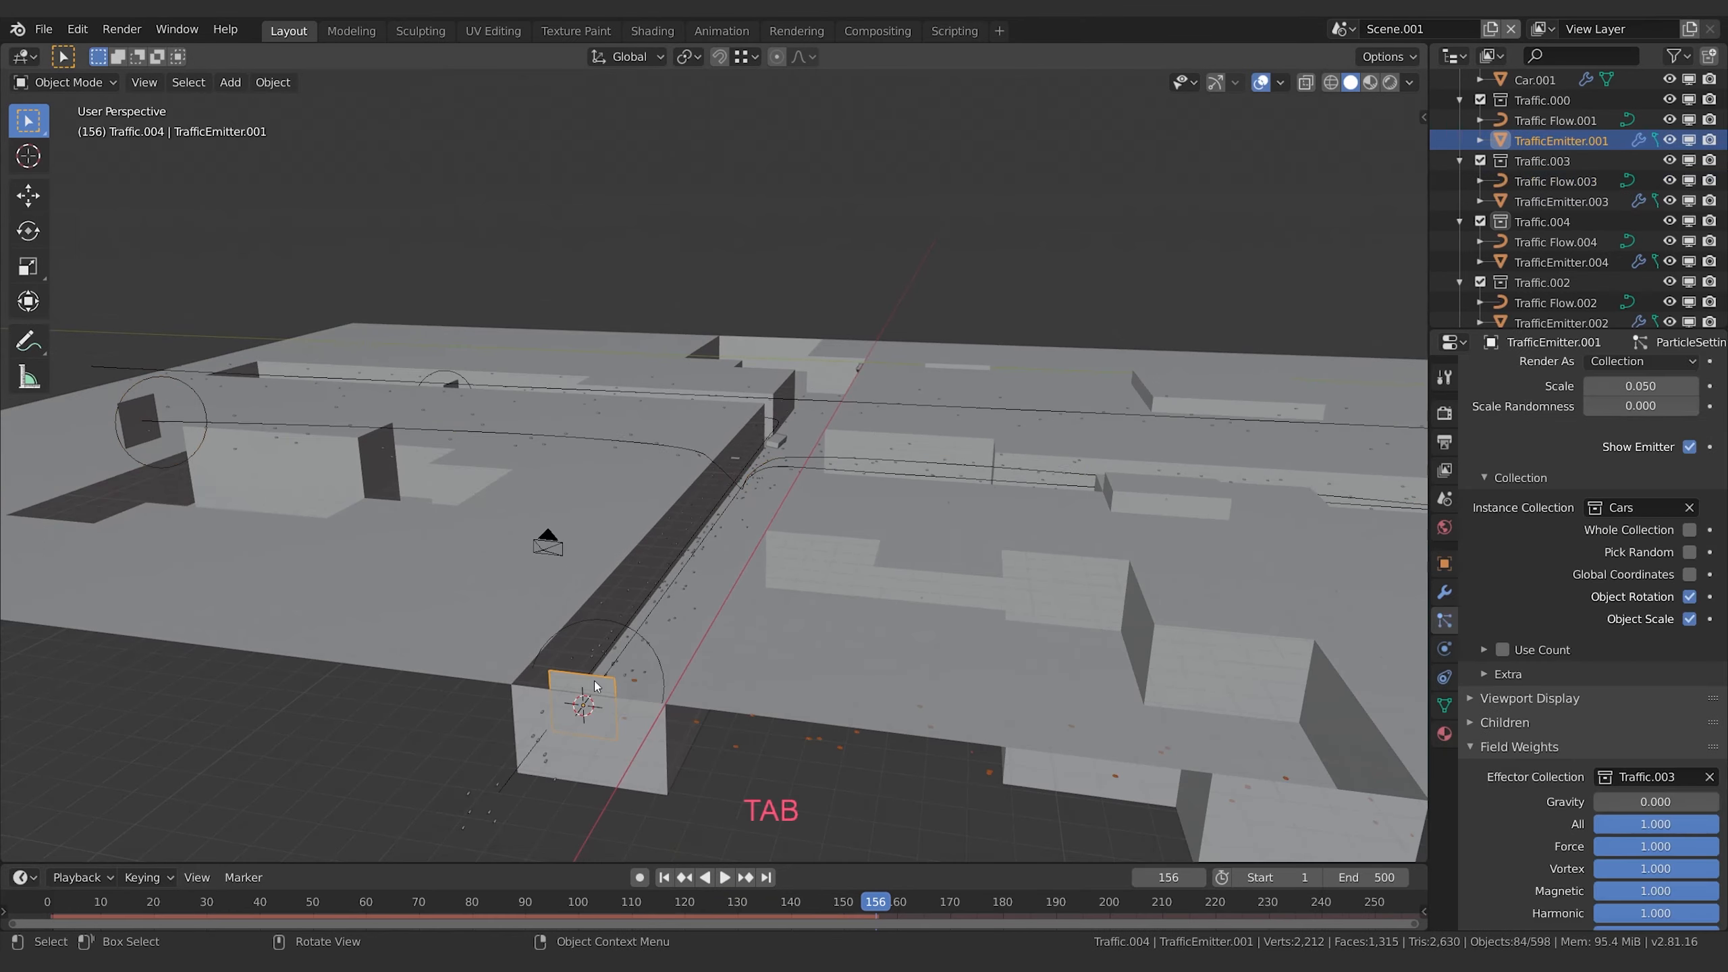
middle_drag(689, 650, 683, 647)
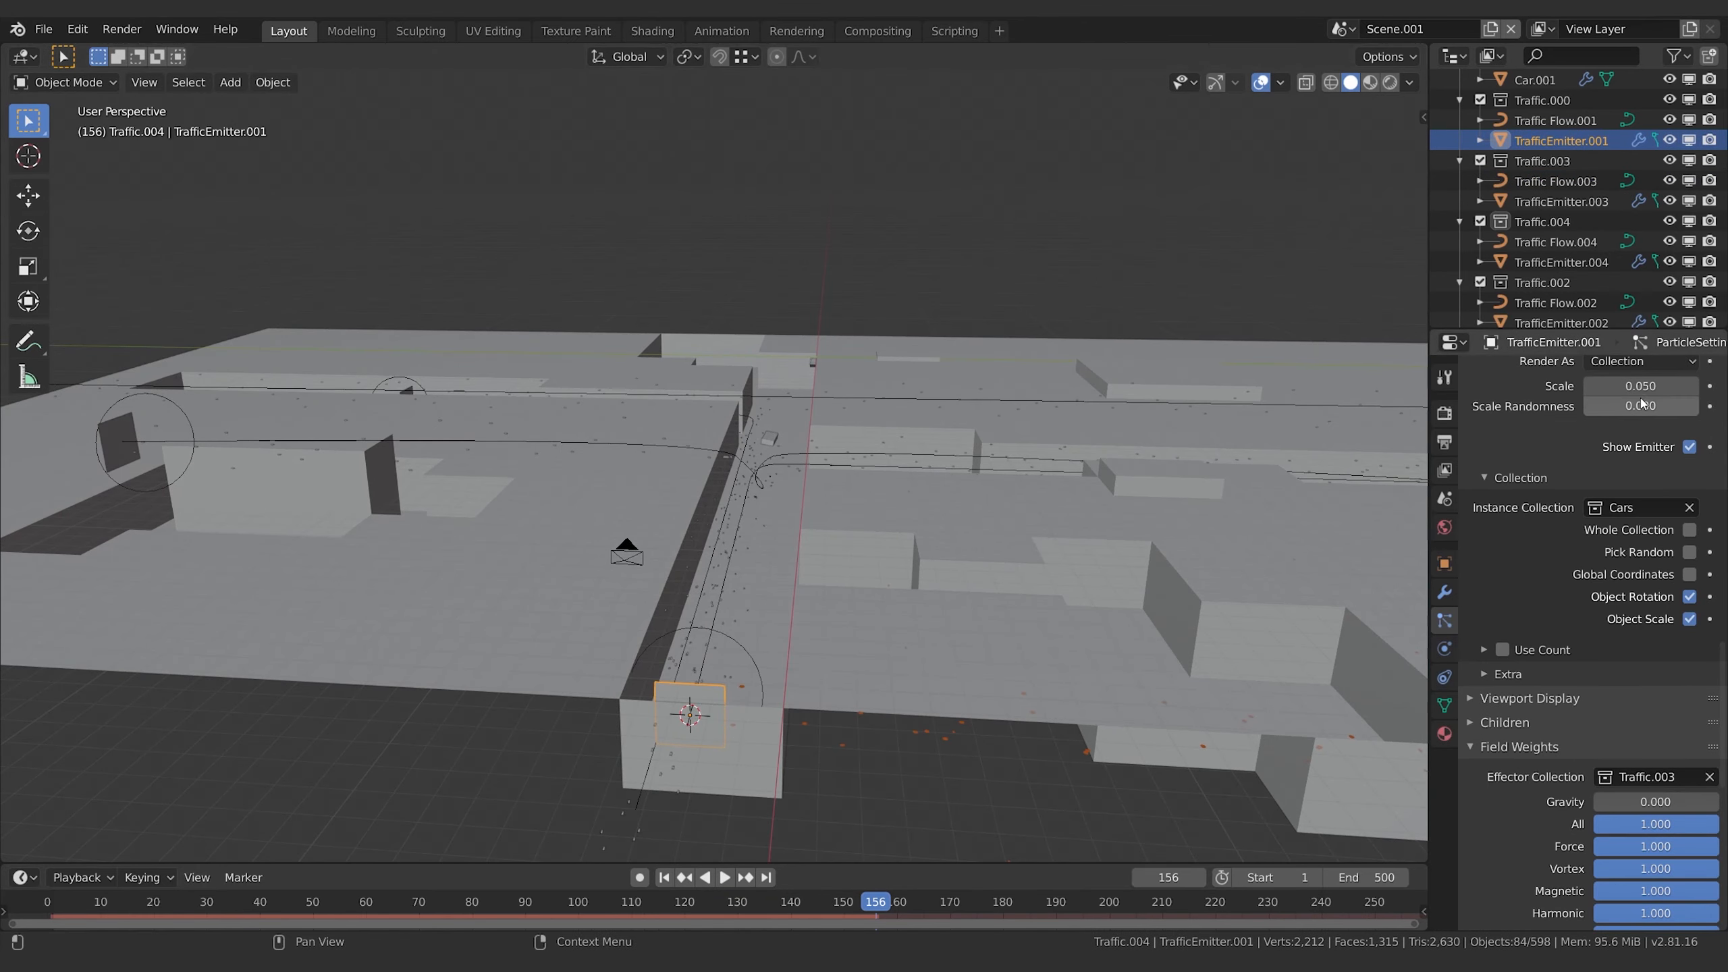
scroll(1569, 414, up, 20)
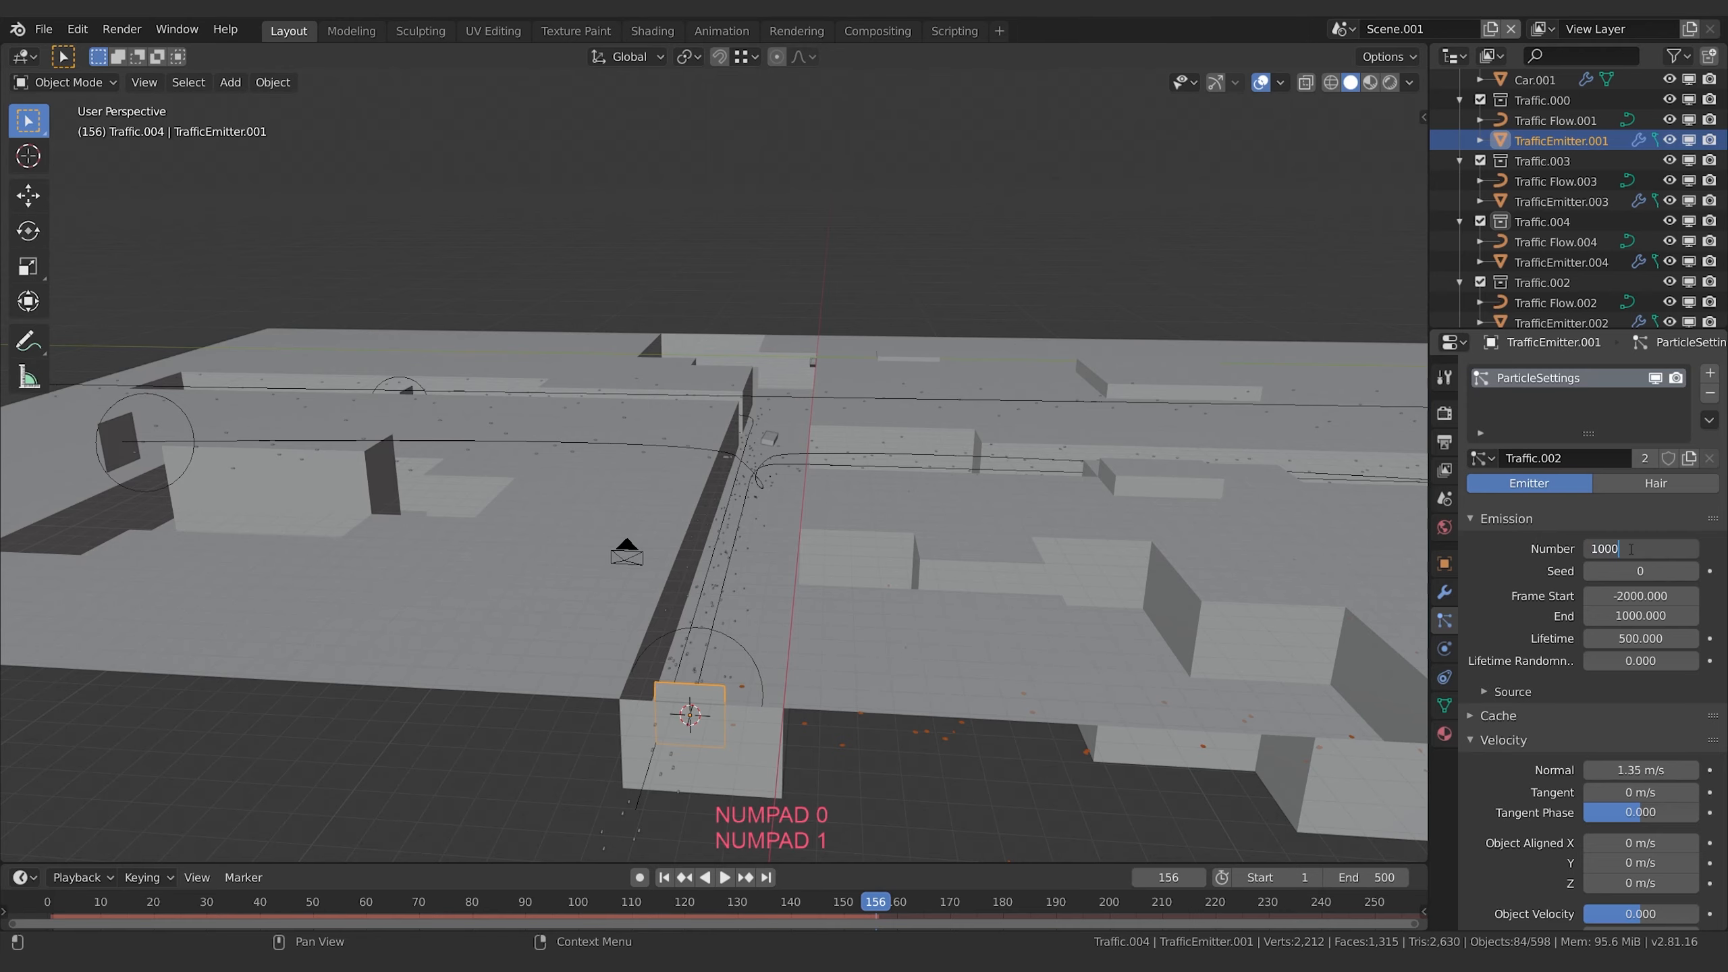
key(Return)
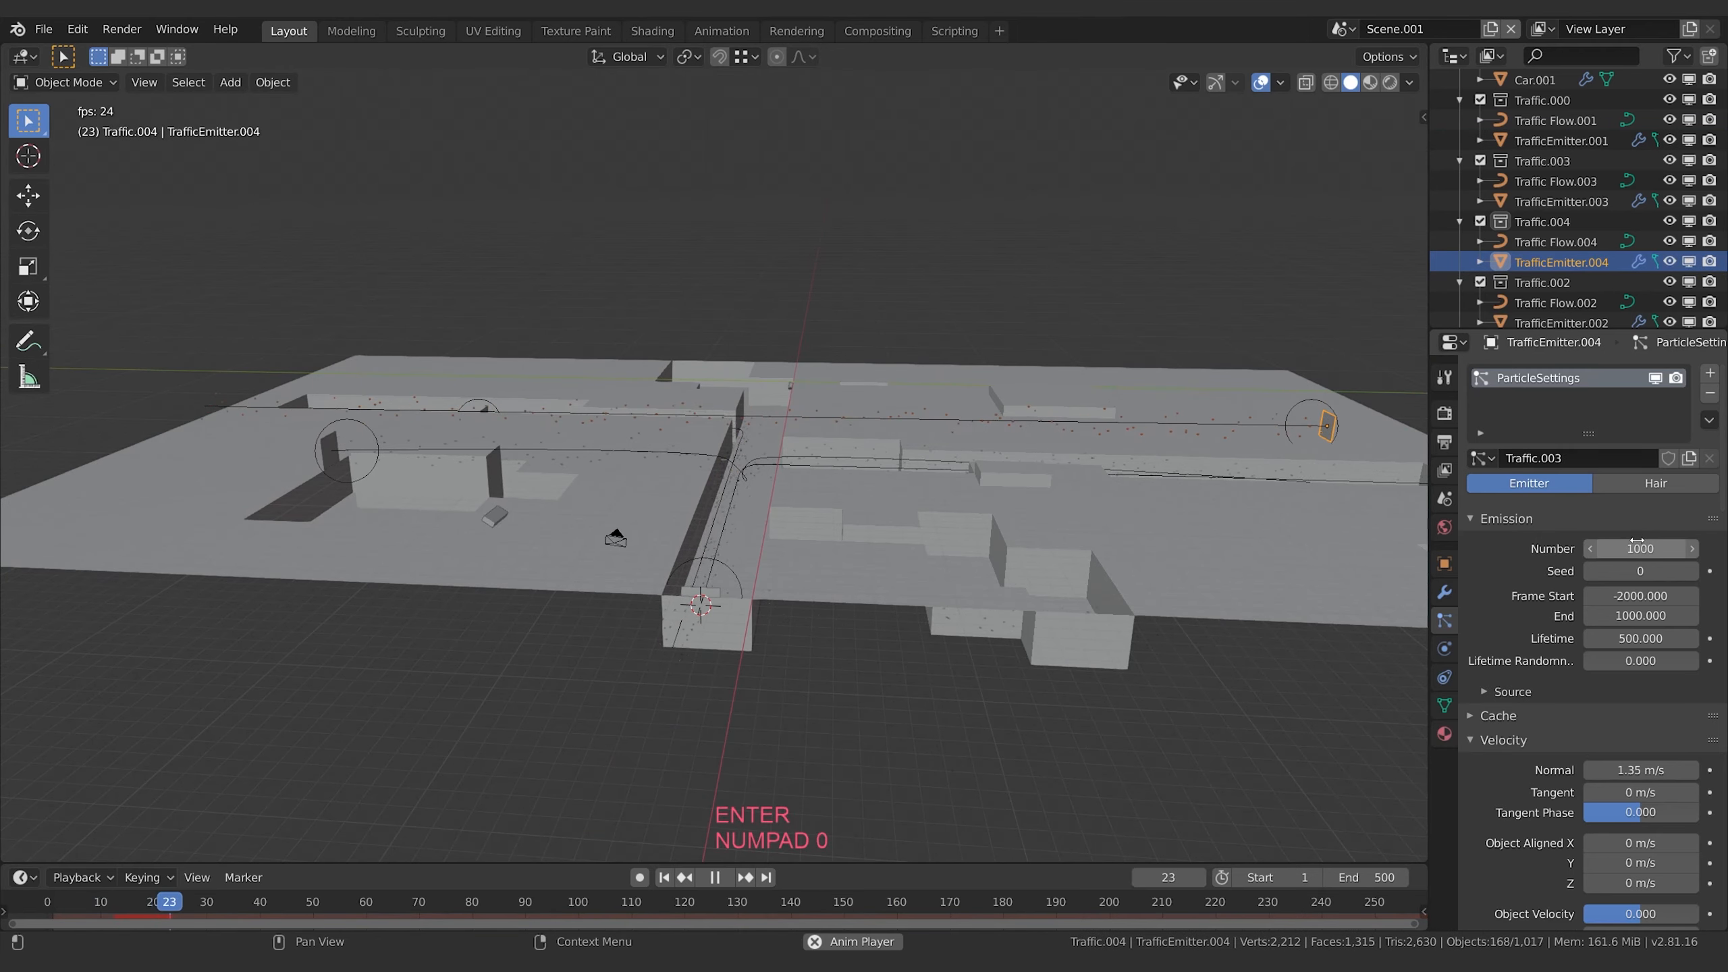
key(space)
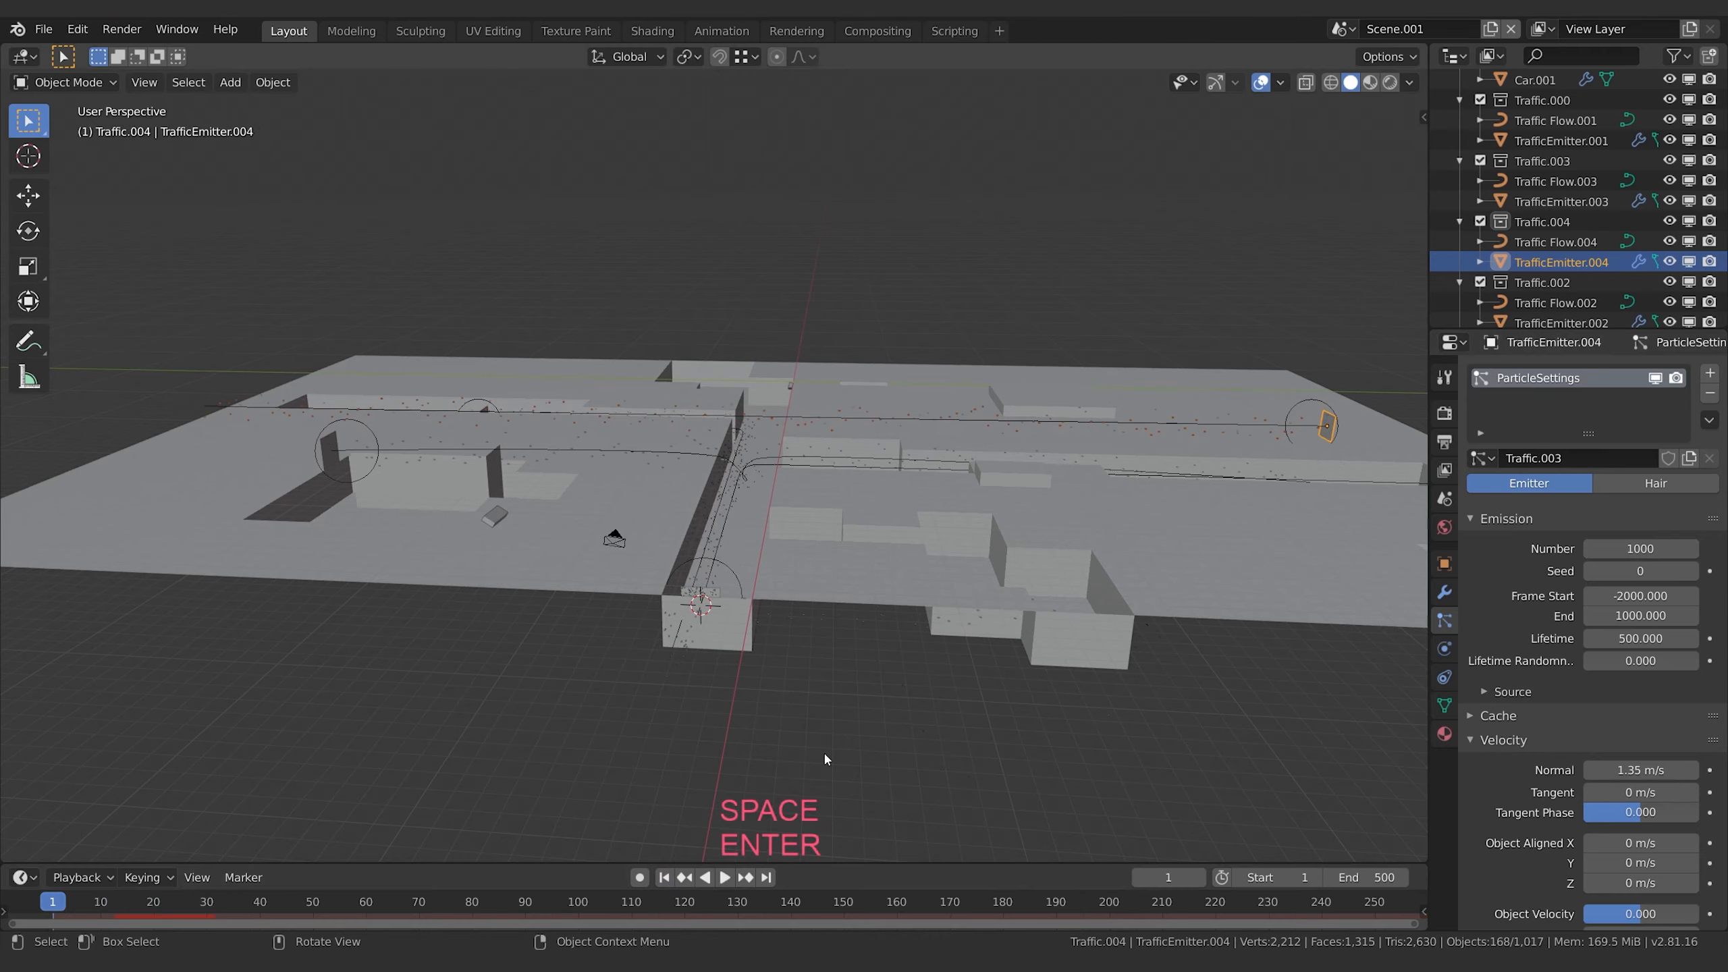
- In the camera view, give TrafficEmitter.003 an emission number of 1000 and try a lifetime randomness of 1.000 during playback
scroll(785, 603, up, 4)
key(KP_0)
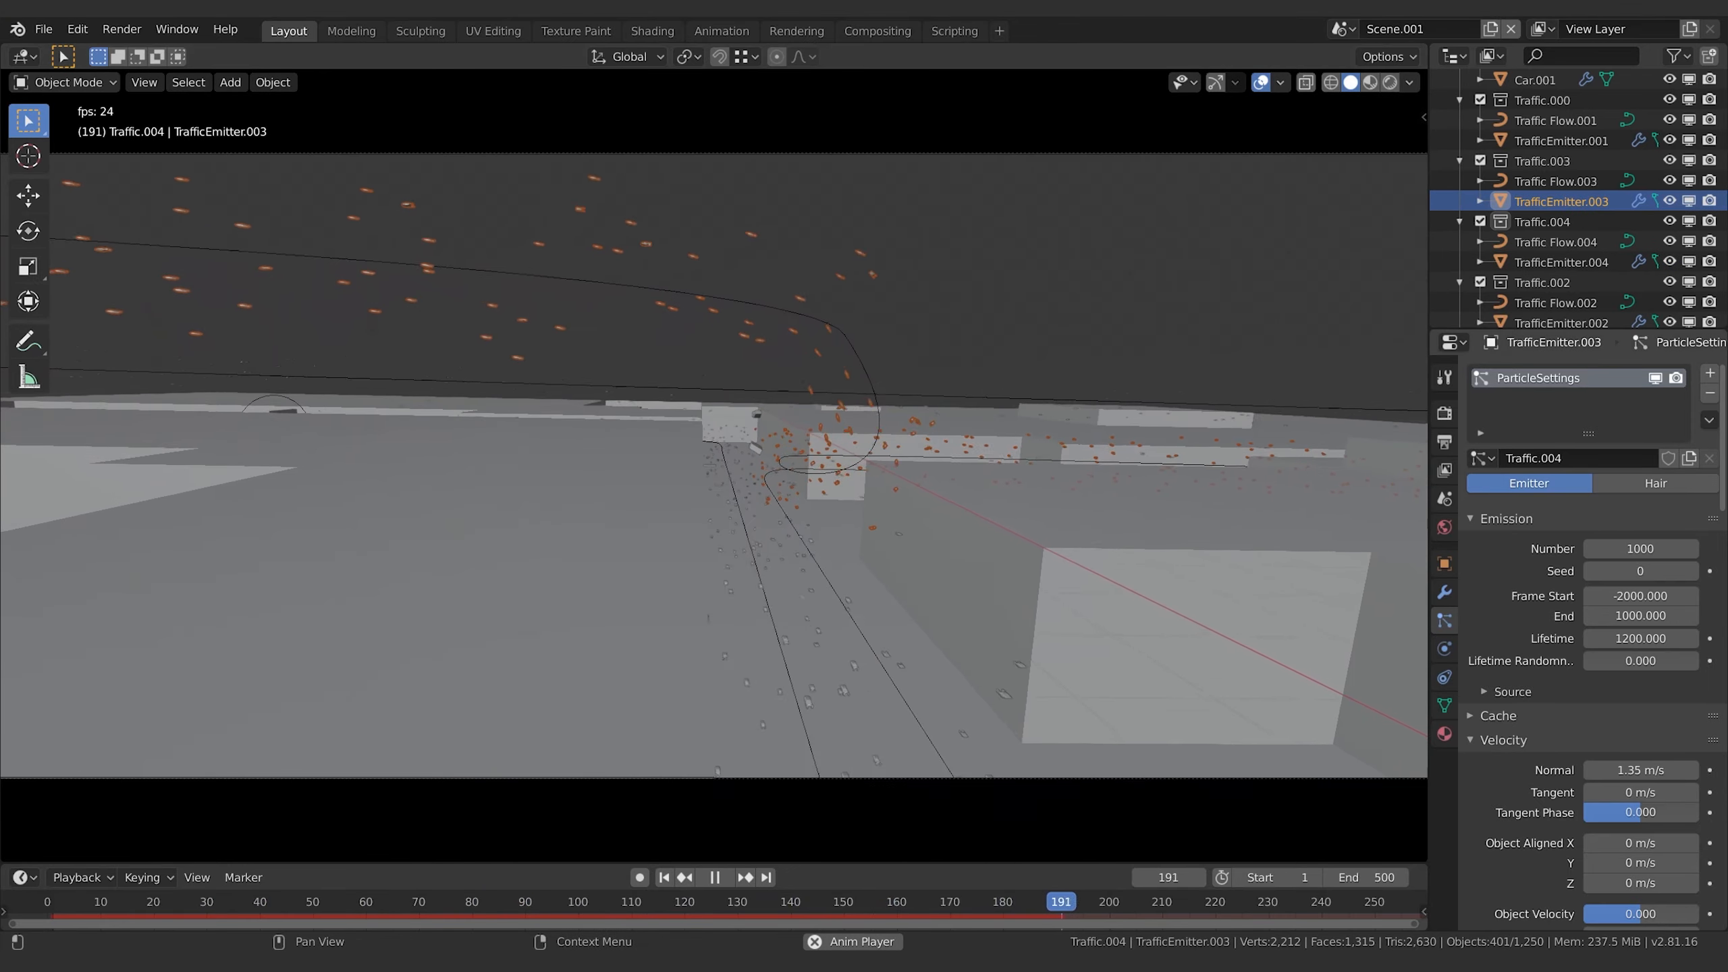
drag(1621, 662, 1725, 662)
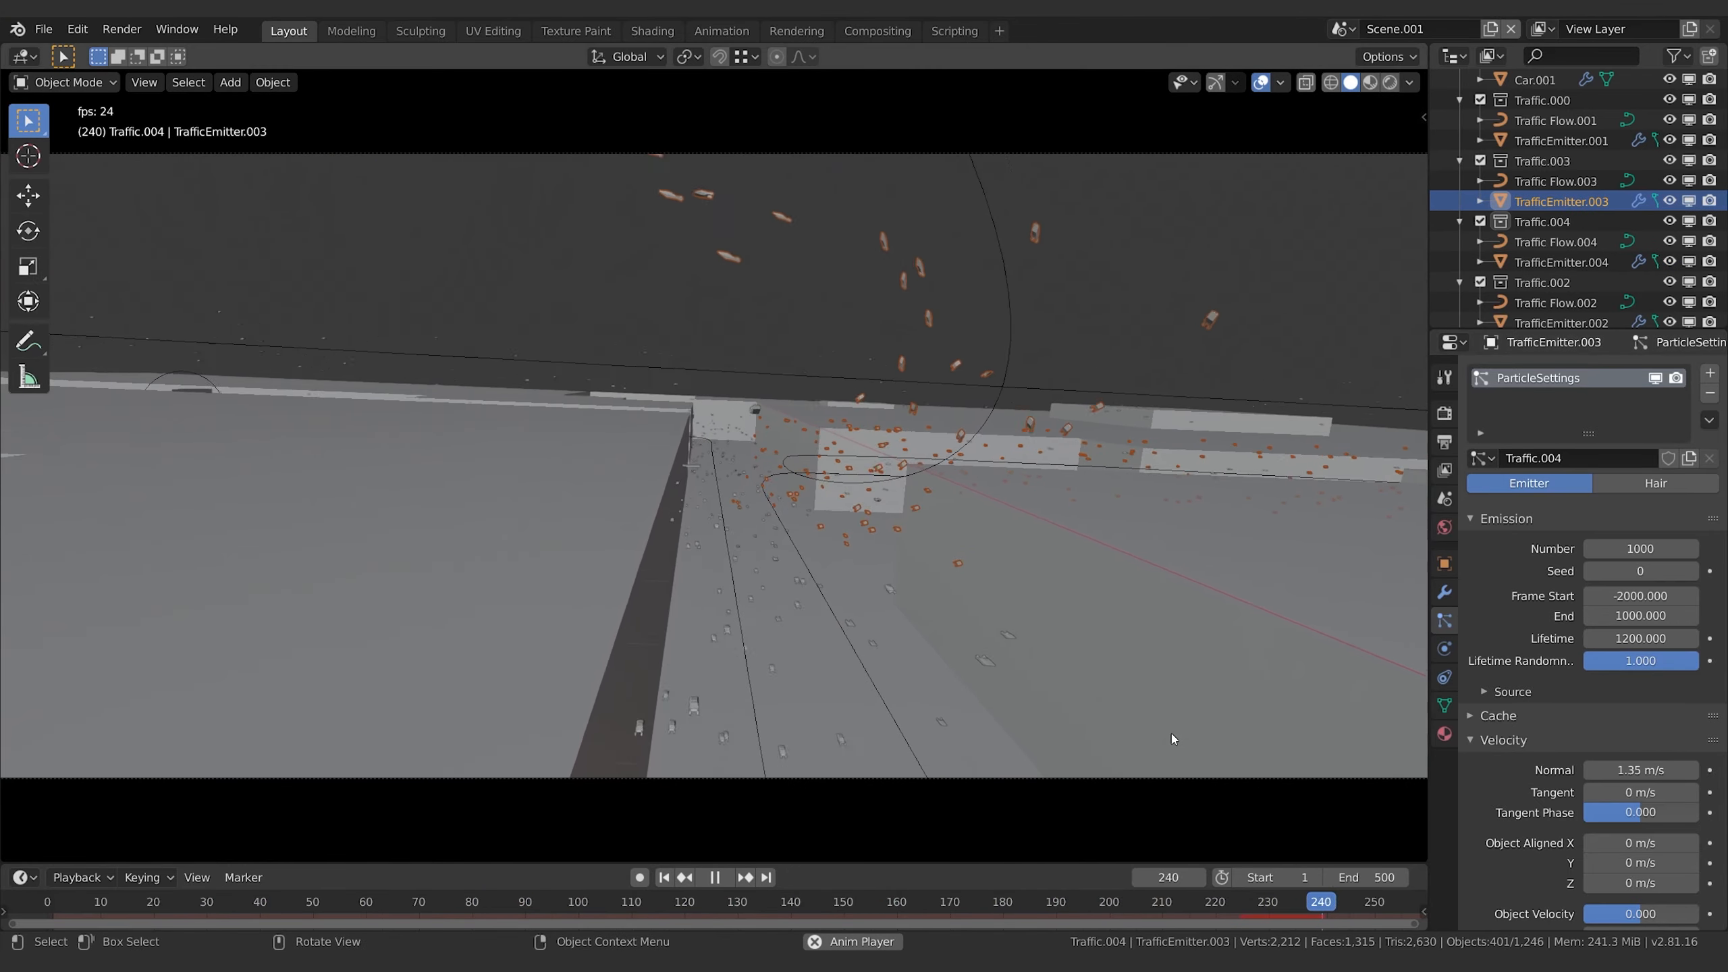
key(space)
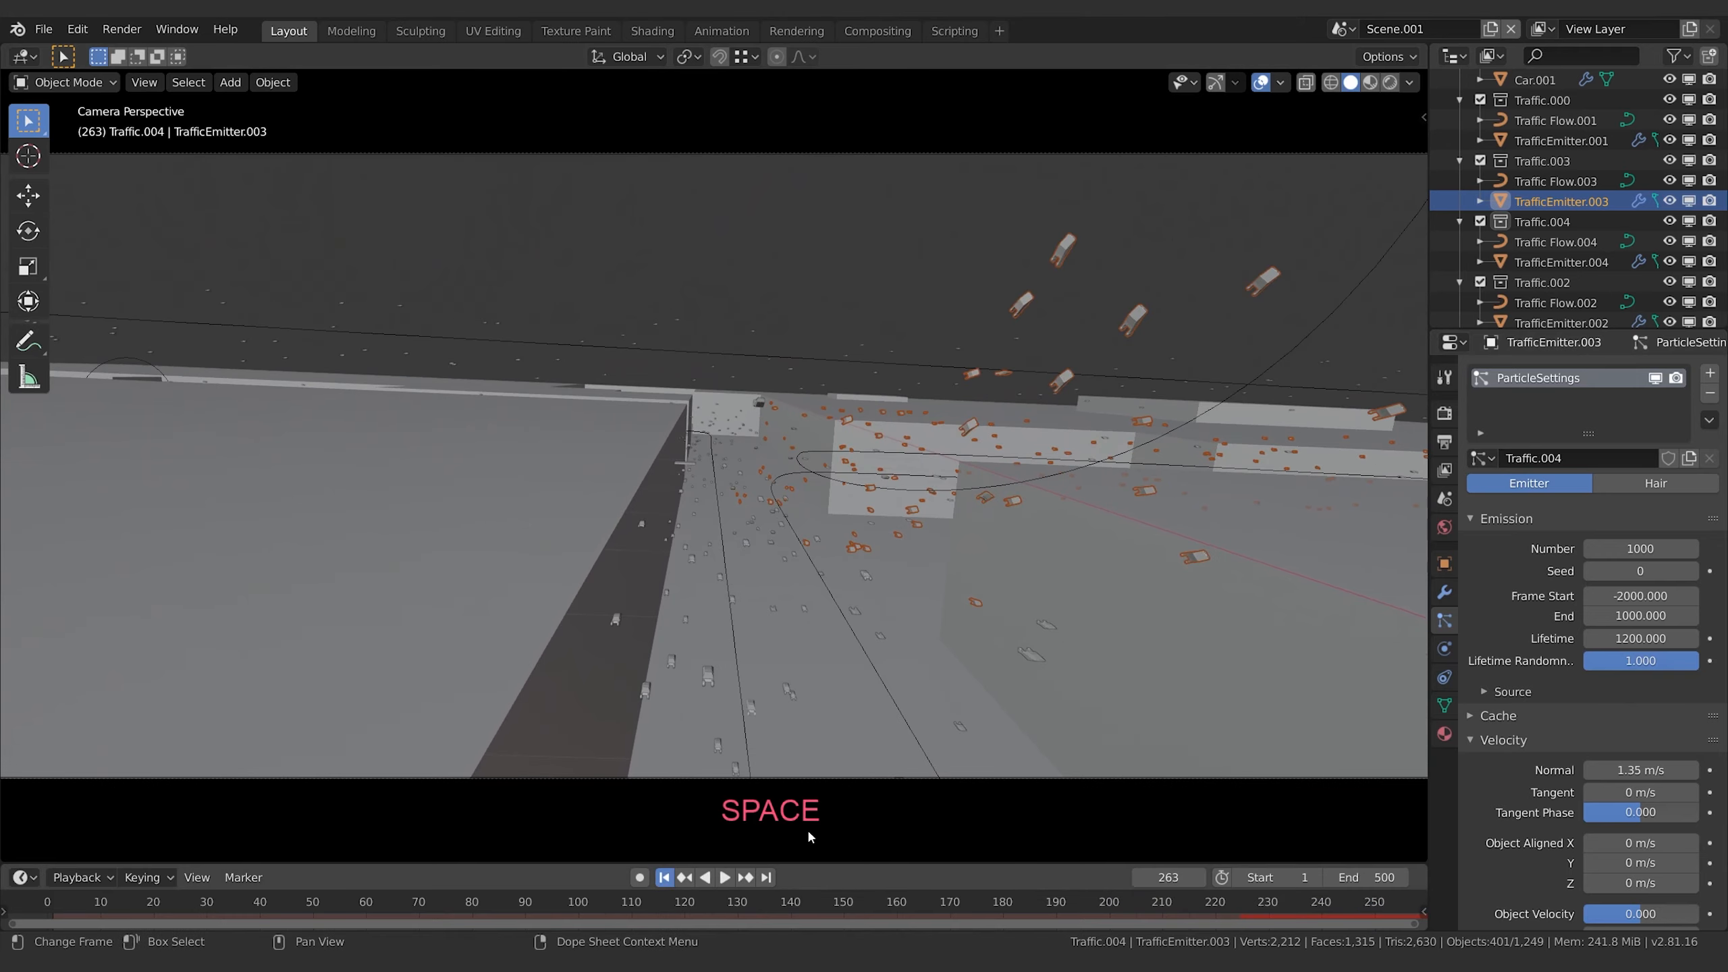
key(space)
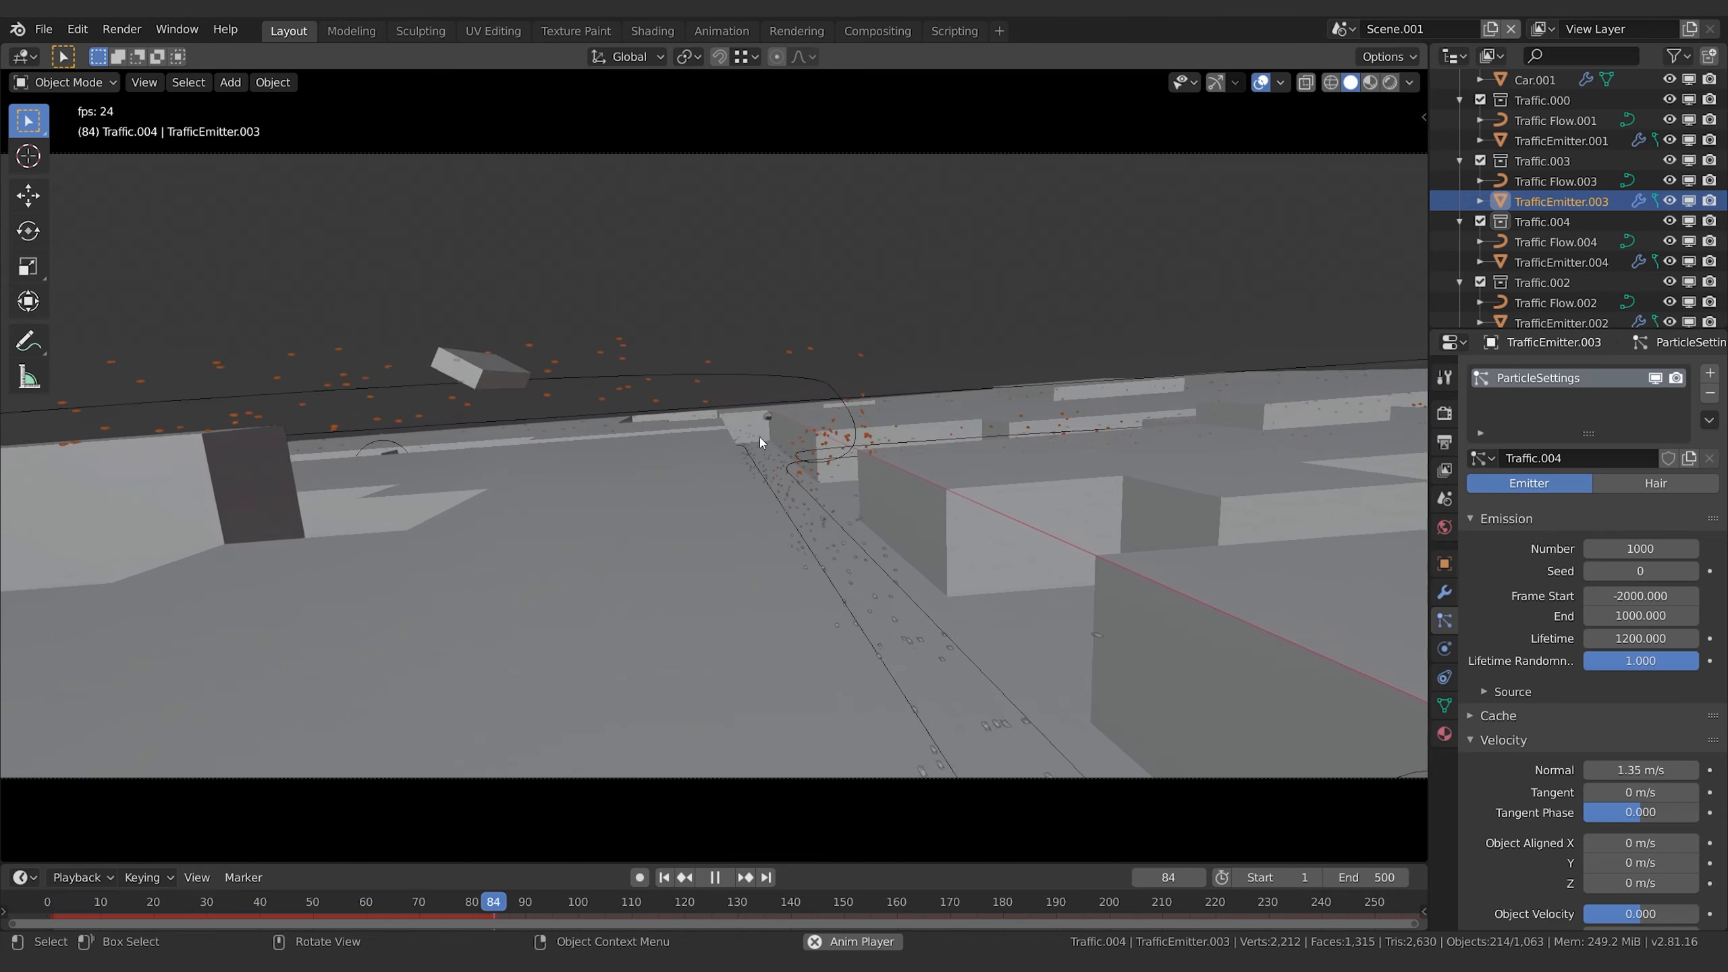
- Set the lifetime randomness to 0.595 for TrafficEmitter.003 and 0.5 for TrafficEmitter.001, finishing with TrafficEmitter.004 selected
key(space)
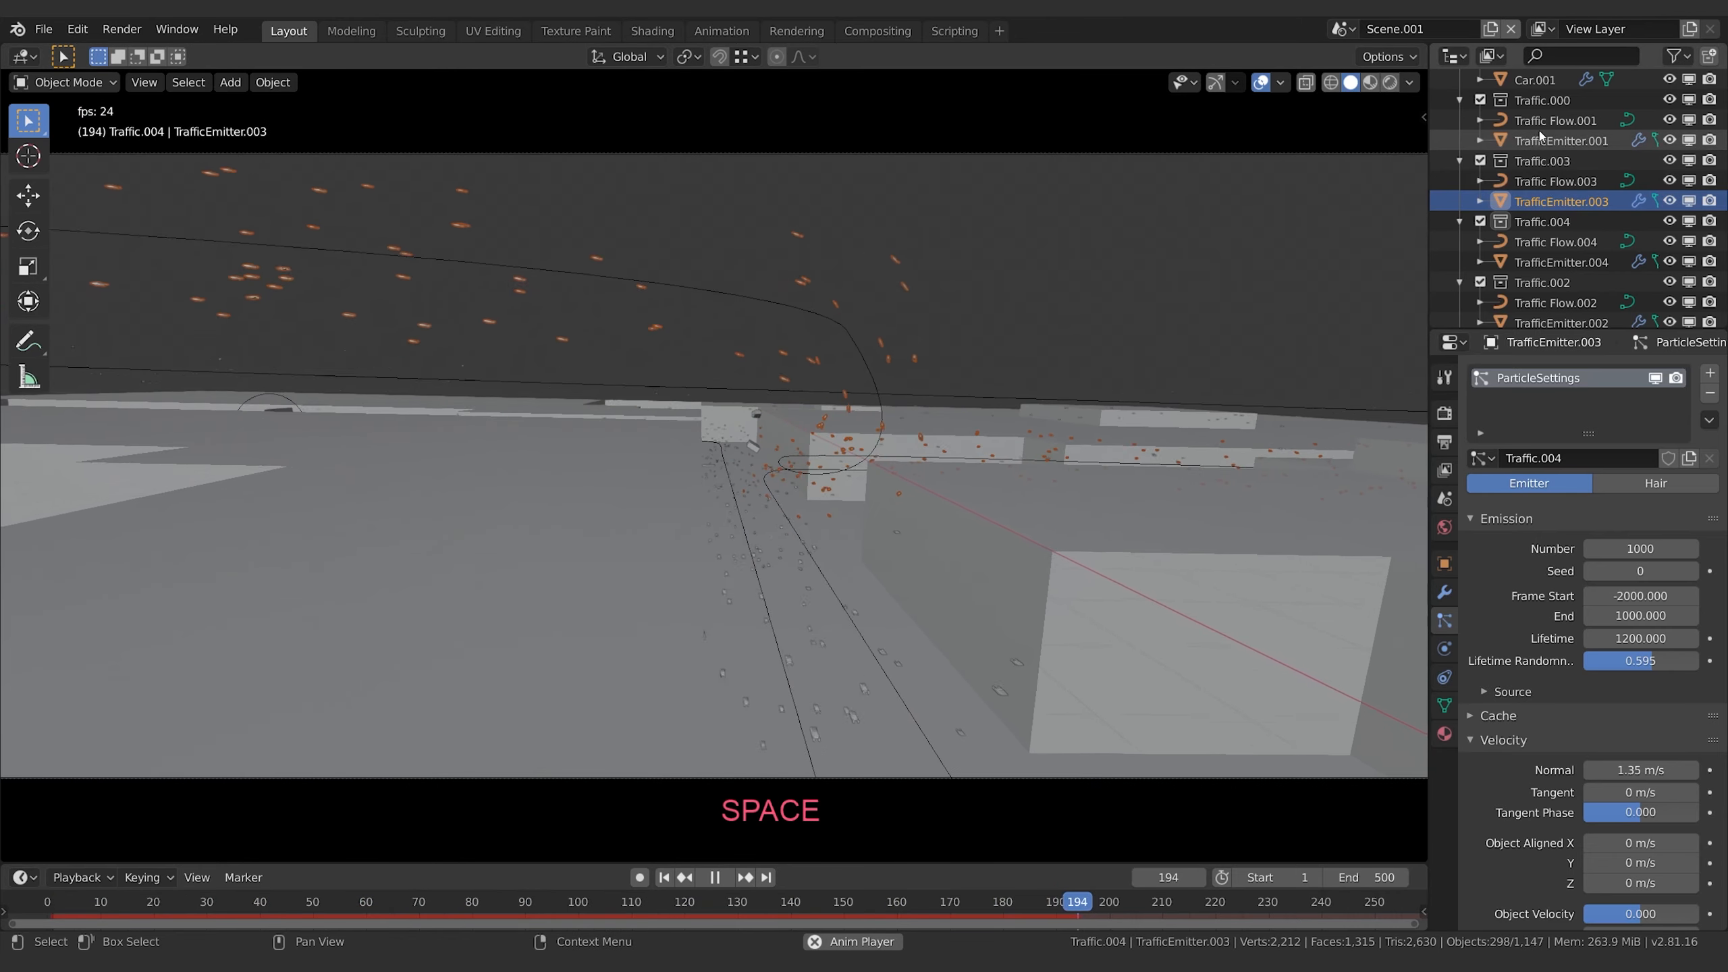
key(space)
click(1558, 141)
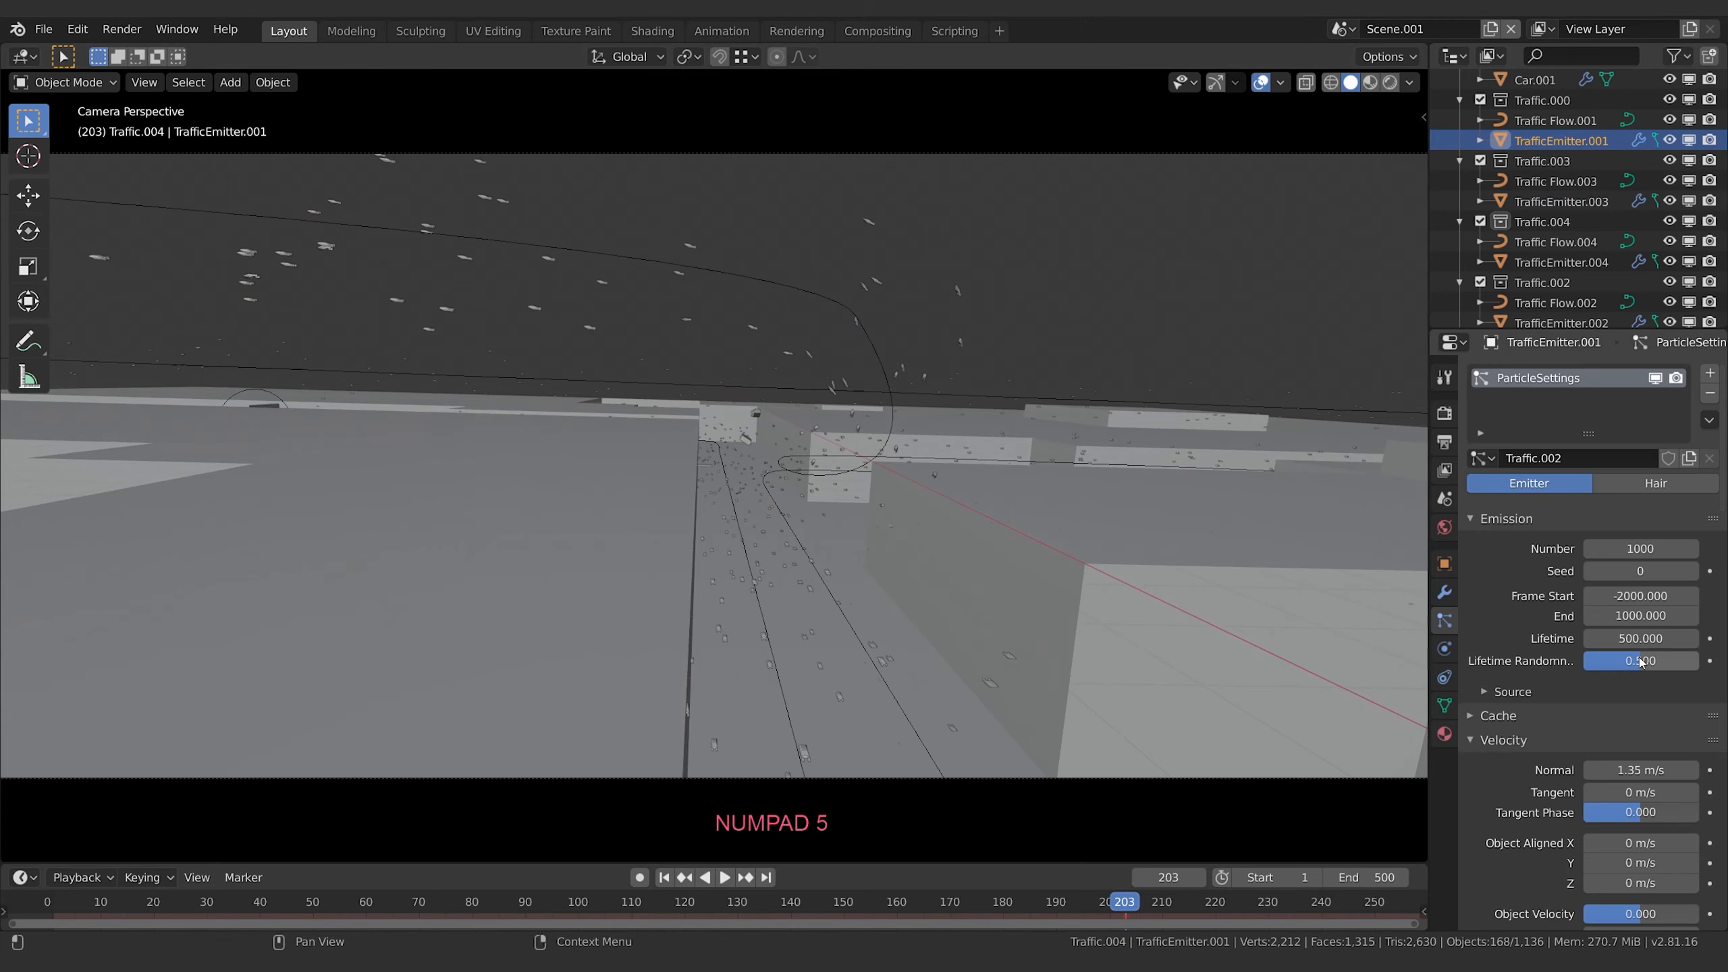
key(Return)
click(1553, 261)
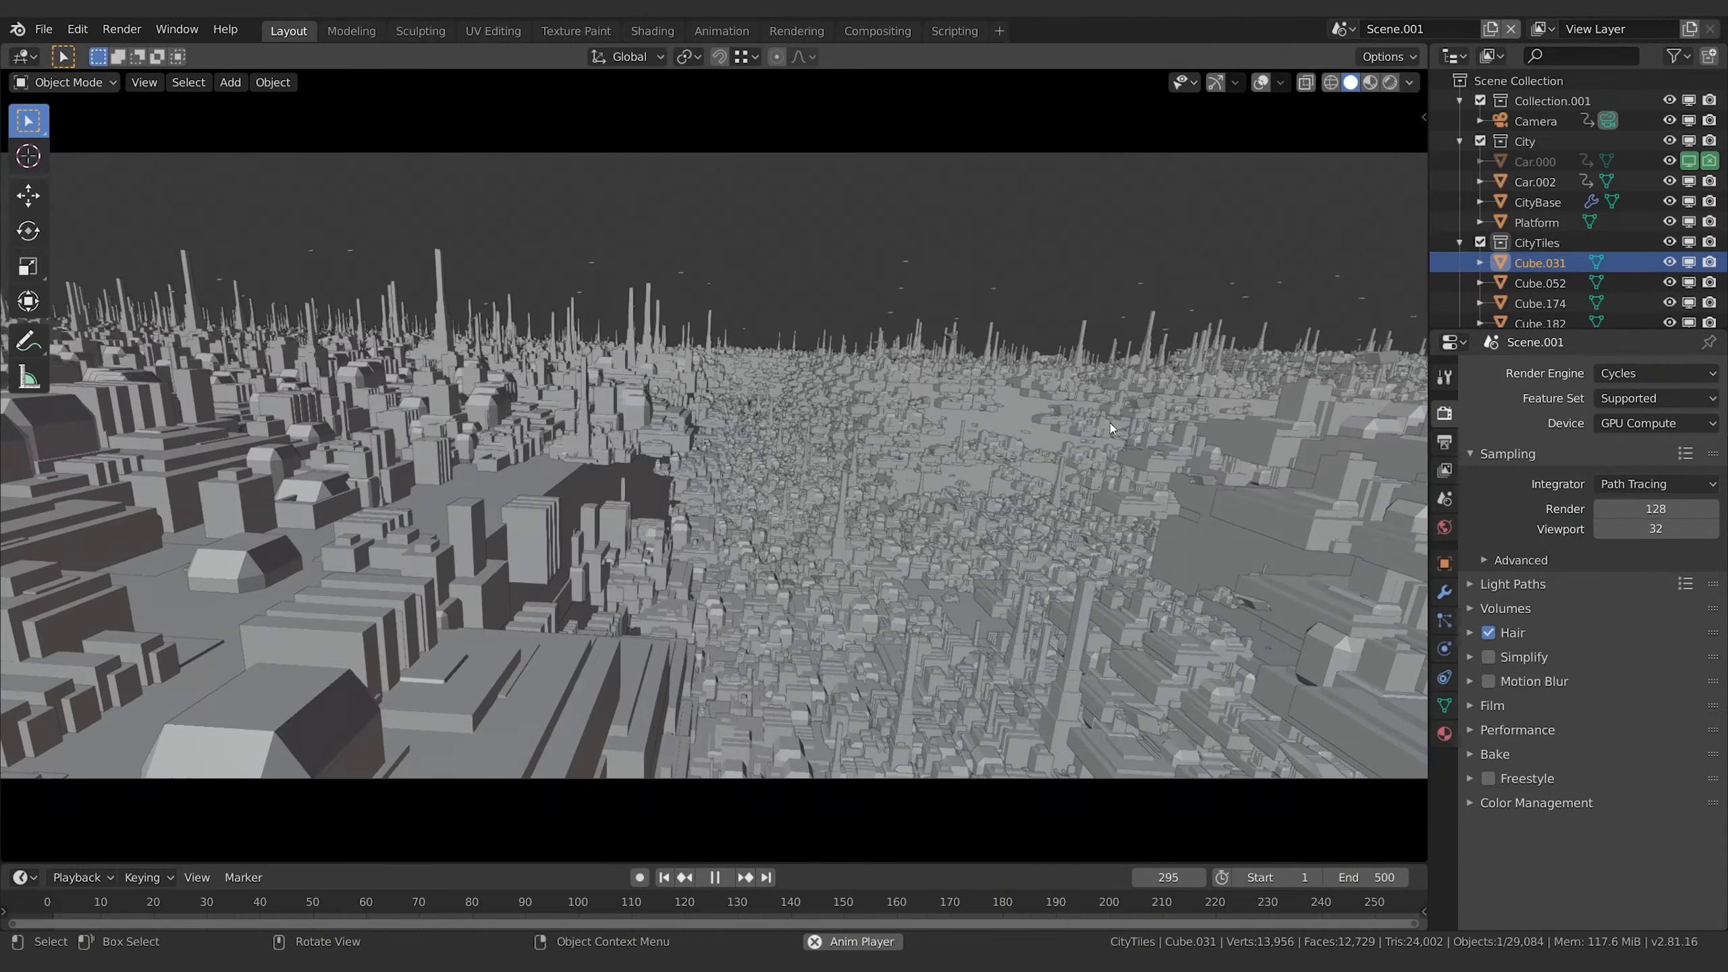
- Stop playback at frame 241, switch the render engine to Eevee and display the city in rendered shading
key(space)
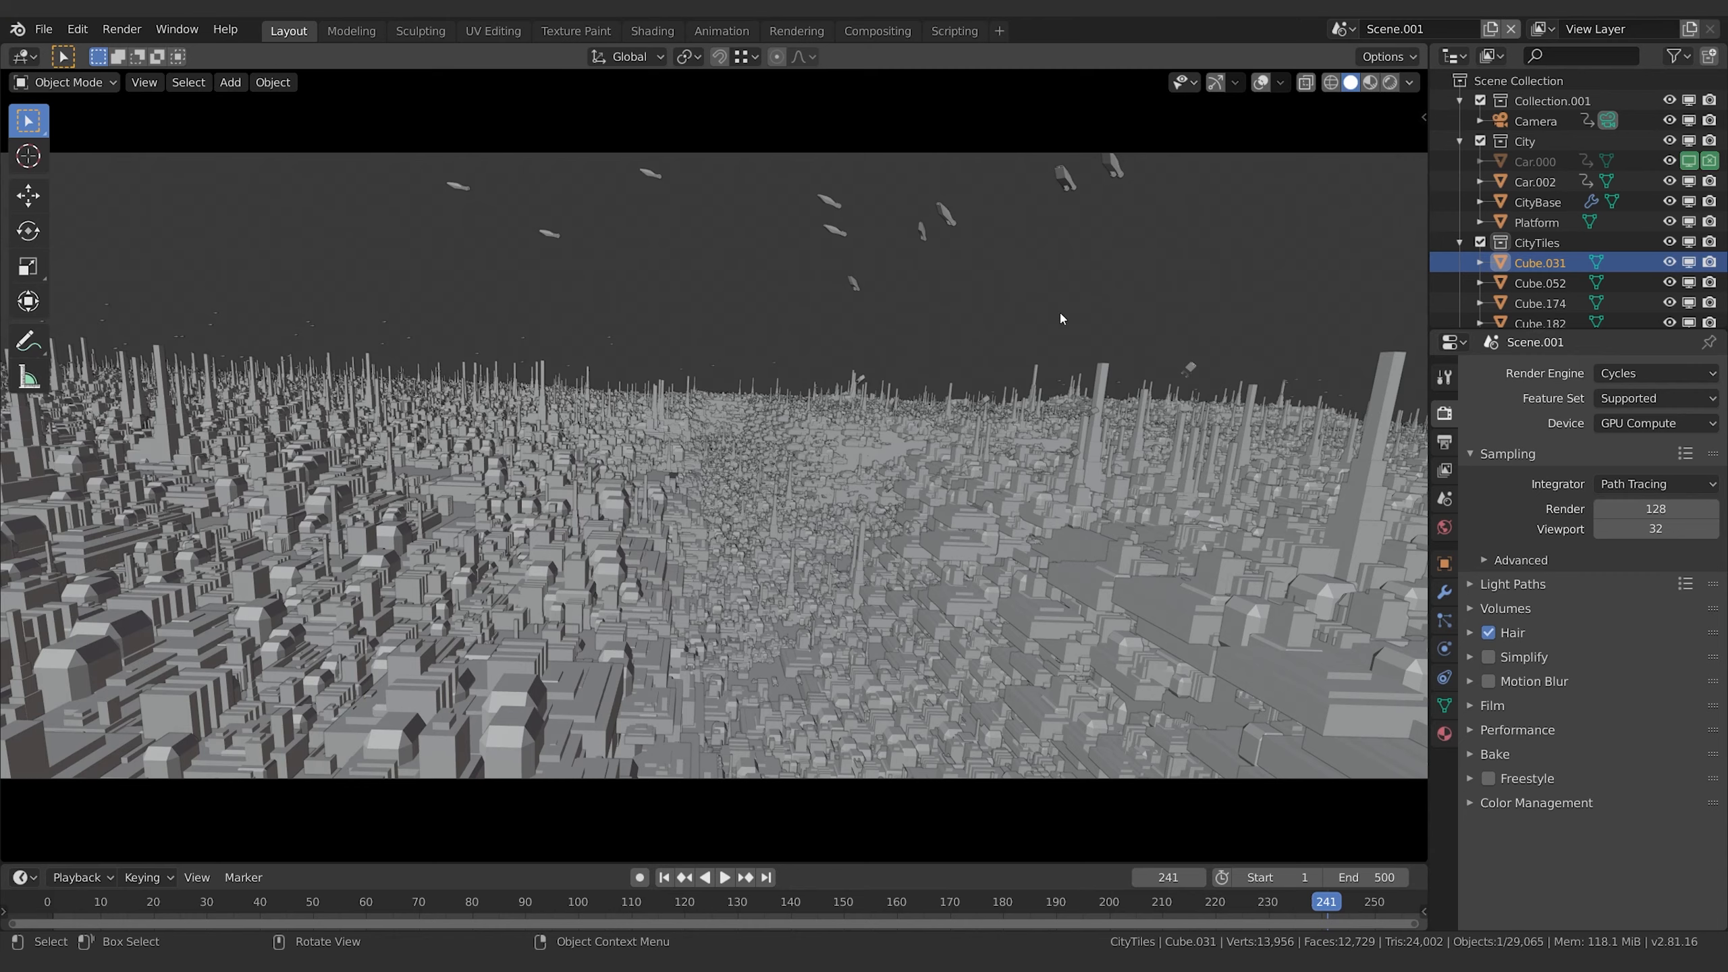
click(1633, 371)
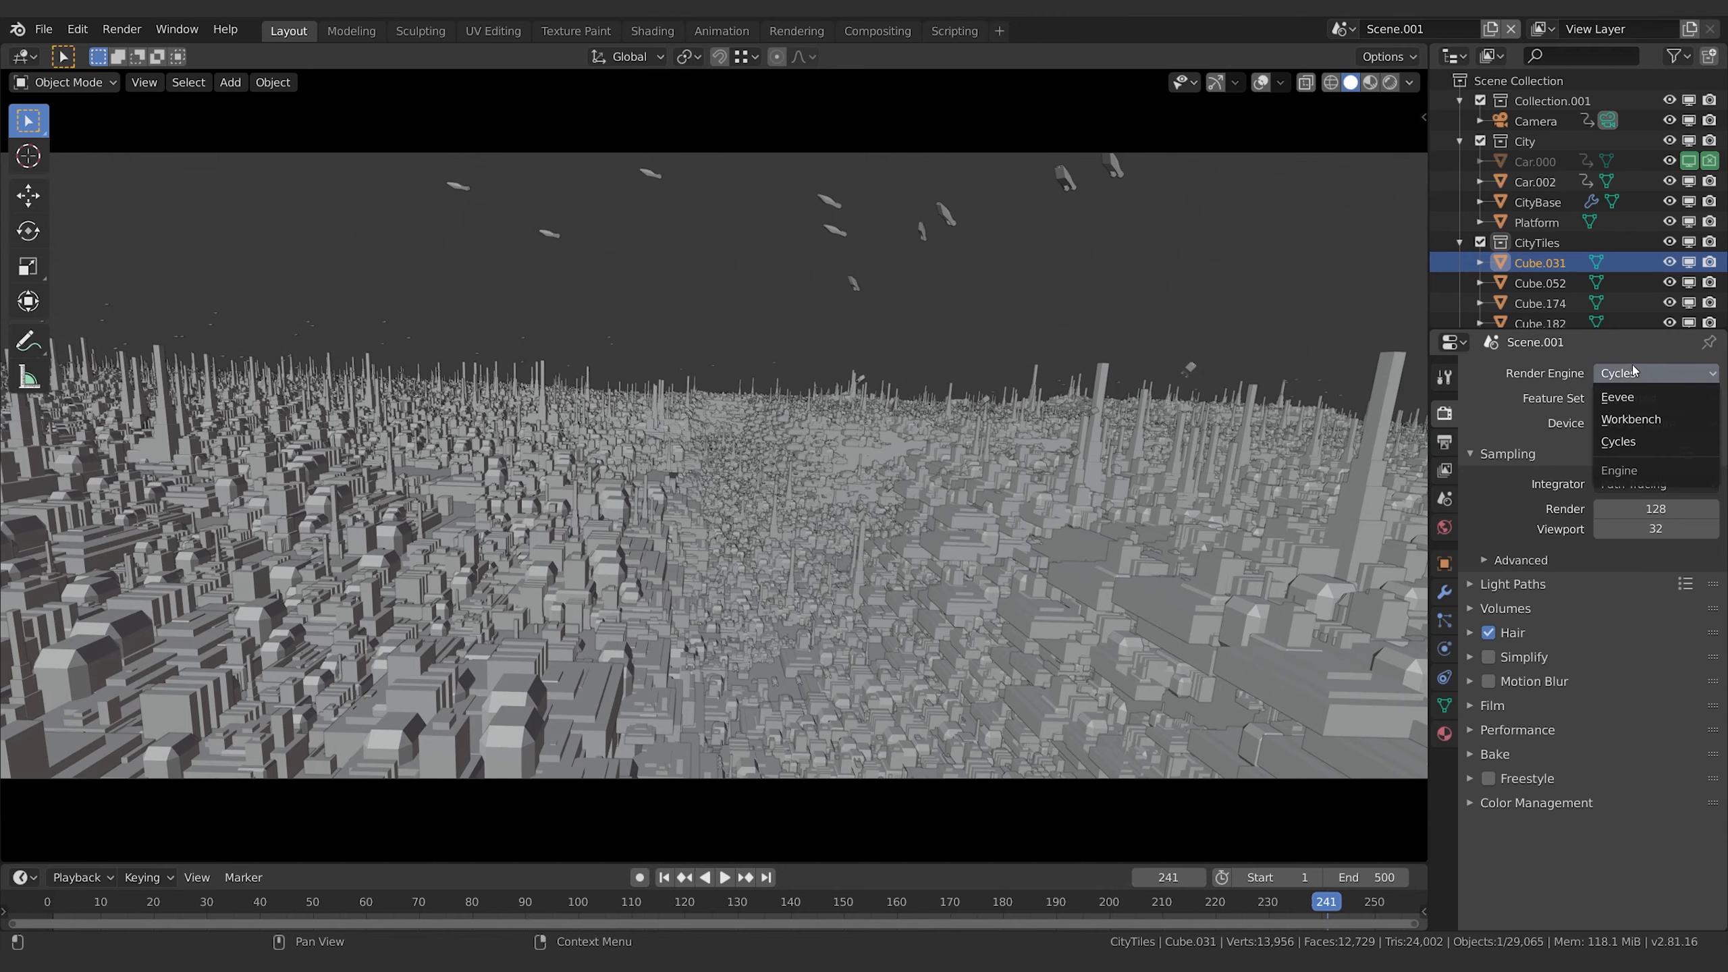
click(1650, 401)
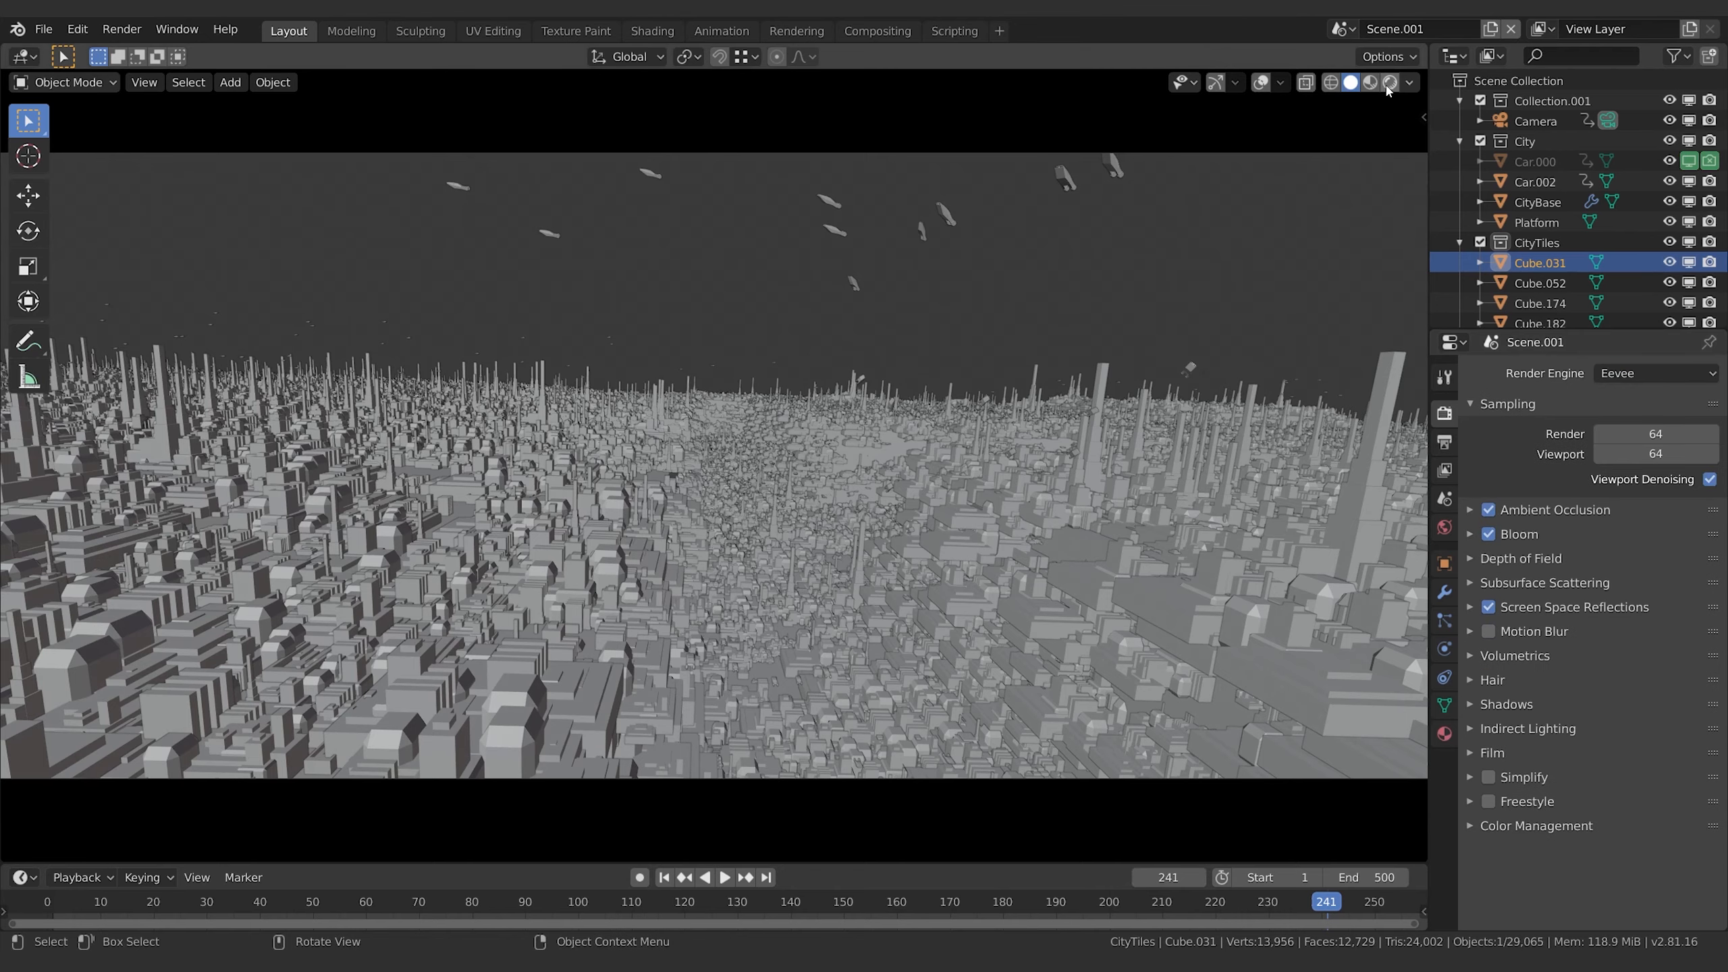
click(1388, 84)
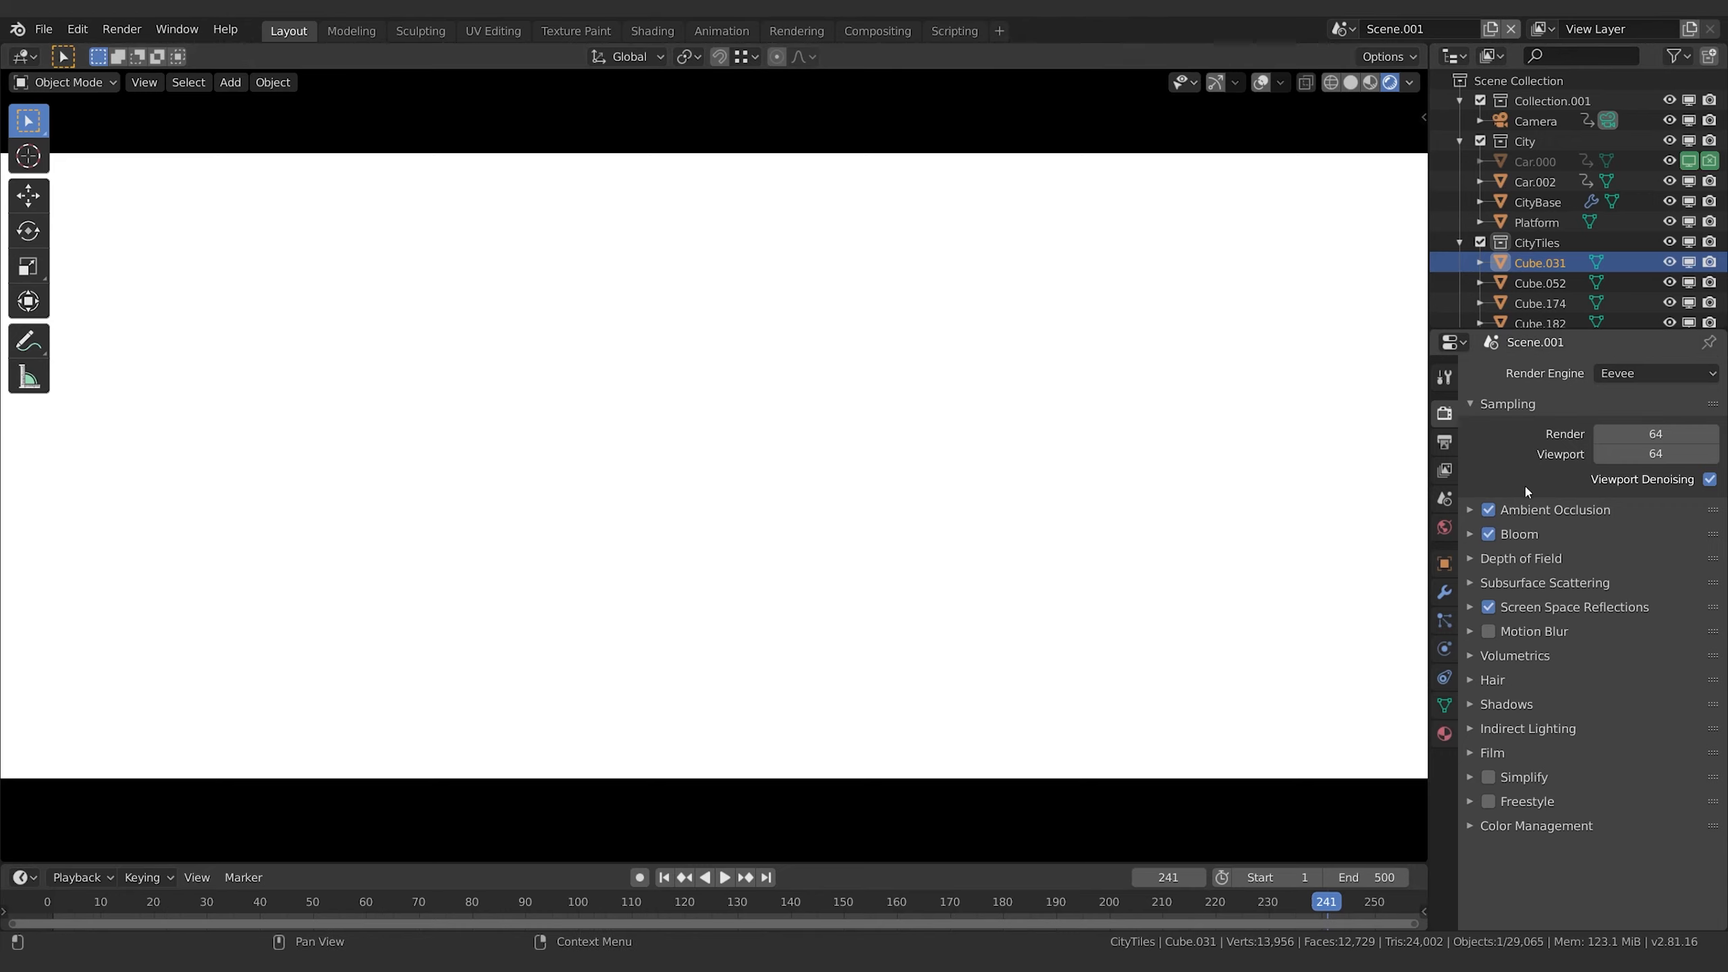
- Disable Eevee's Bloom, Screen Space Reflections and Ambient Occlusion
click(1488, 511)
click(1489, 534)
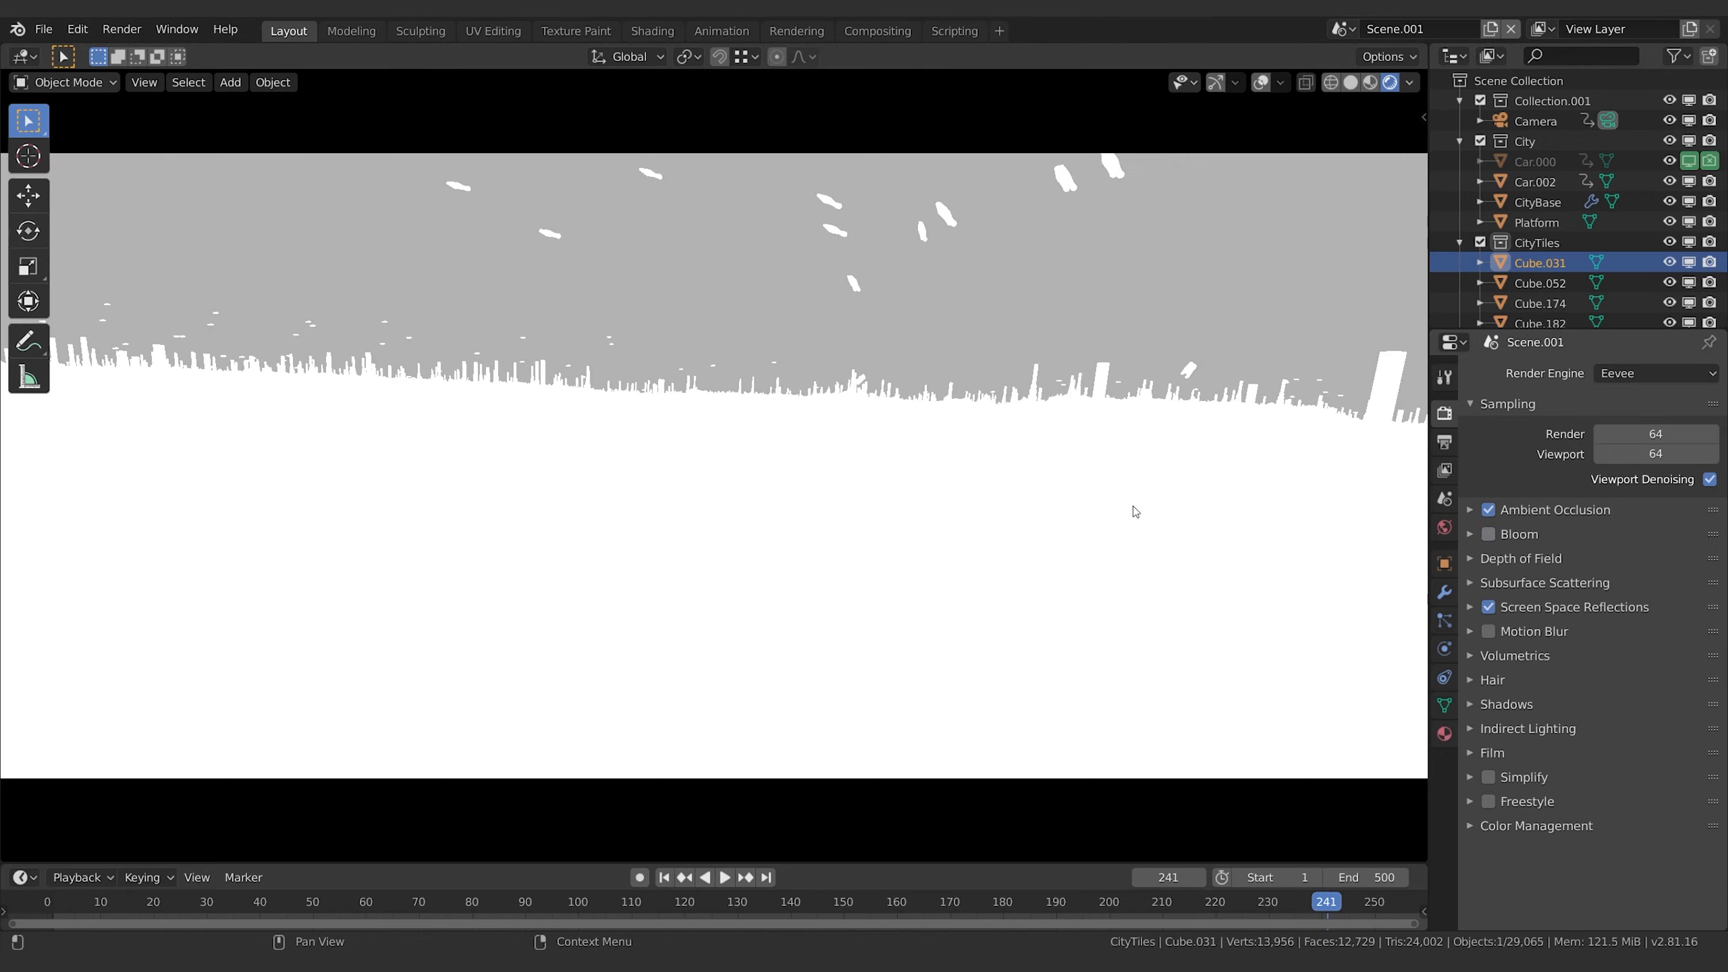
click(1488, 608)
click(1488, 511)
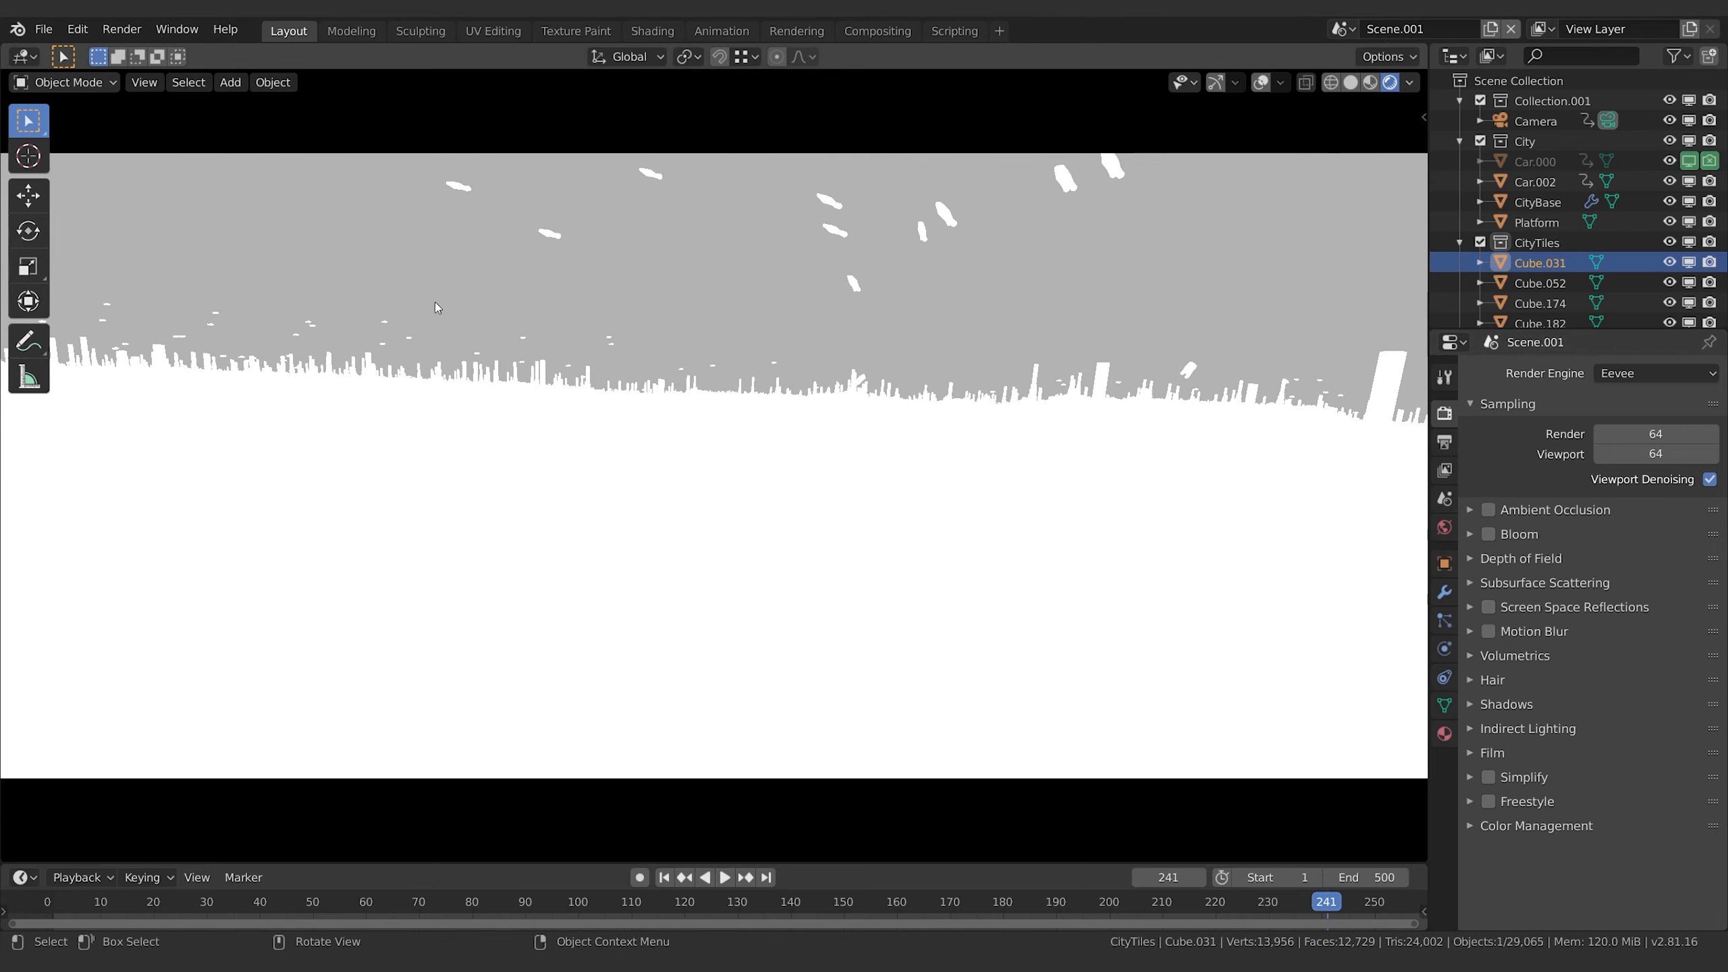
- Show the navigation gizmos in the 3D viewport
key(ctrl+grave)
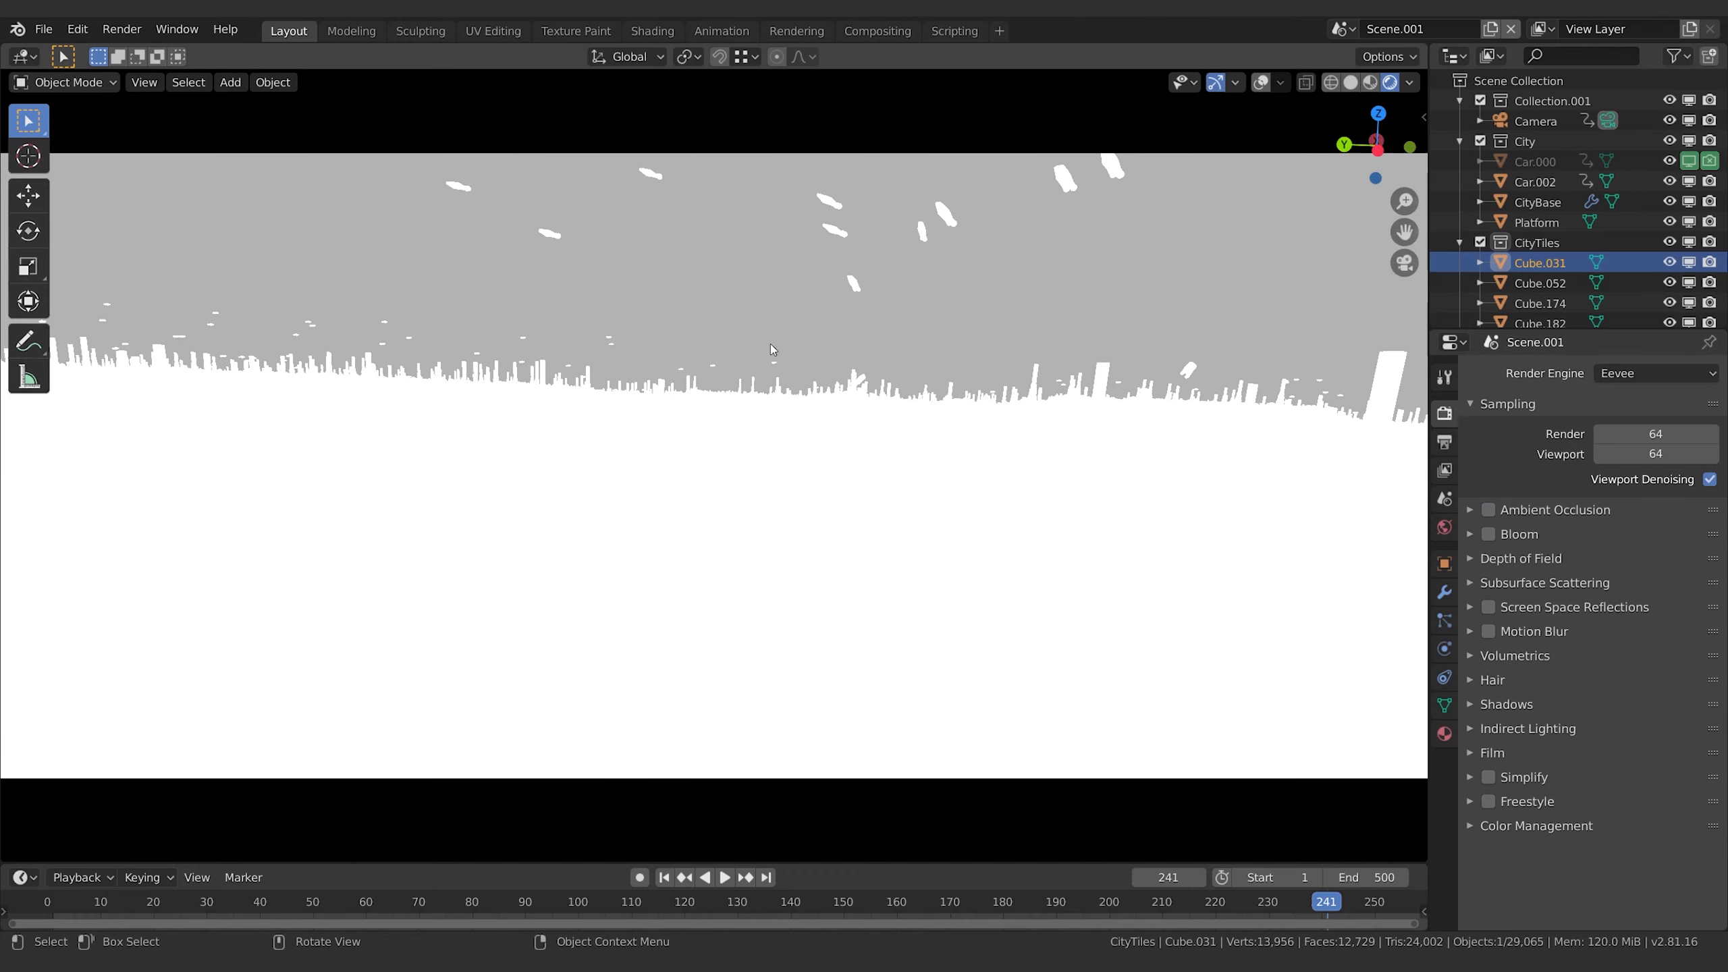
click(42, 31)
click(44, 28)
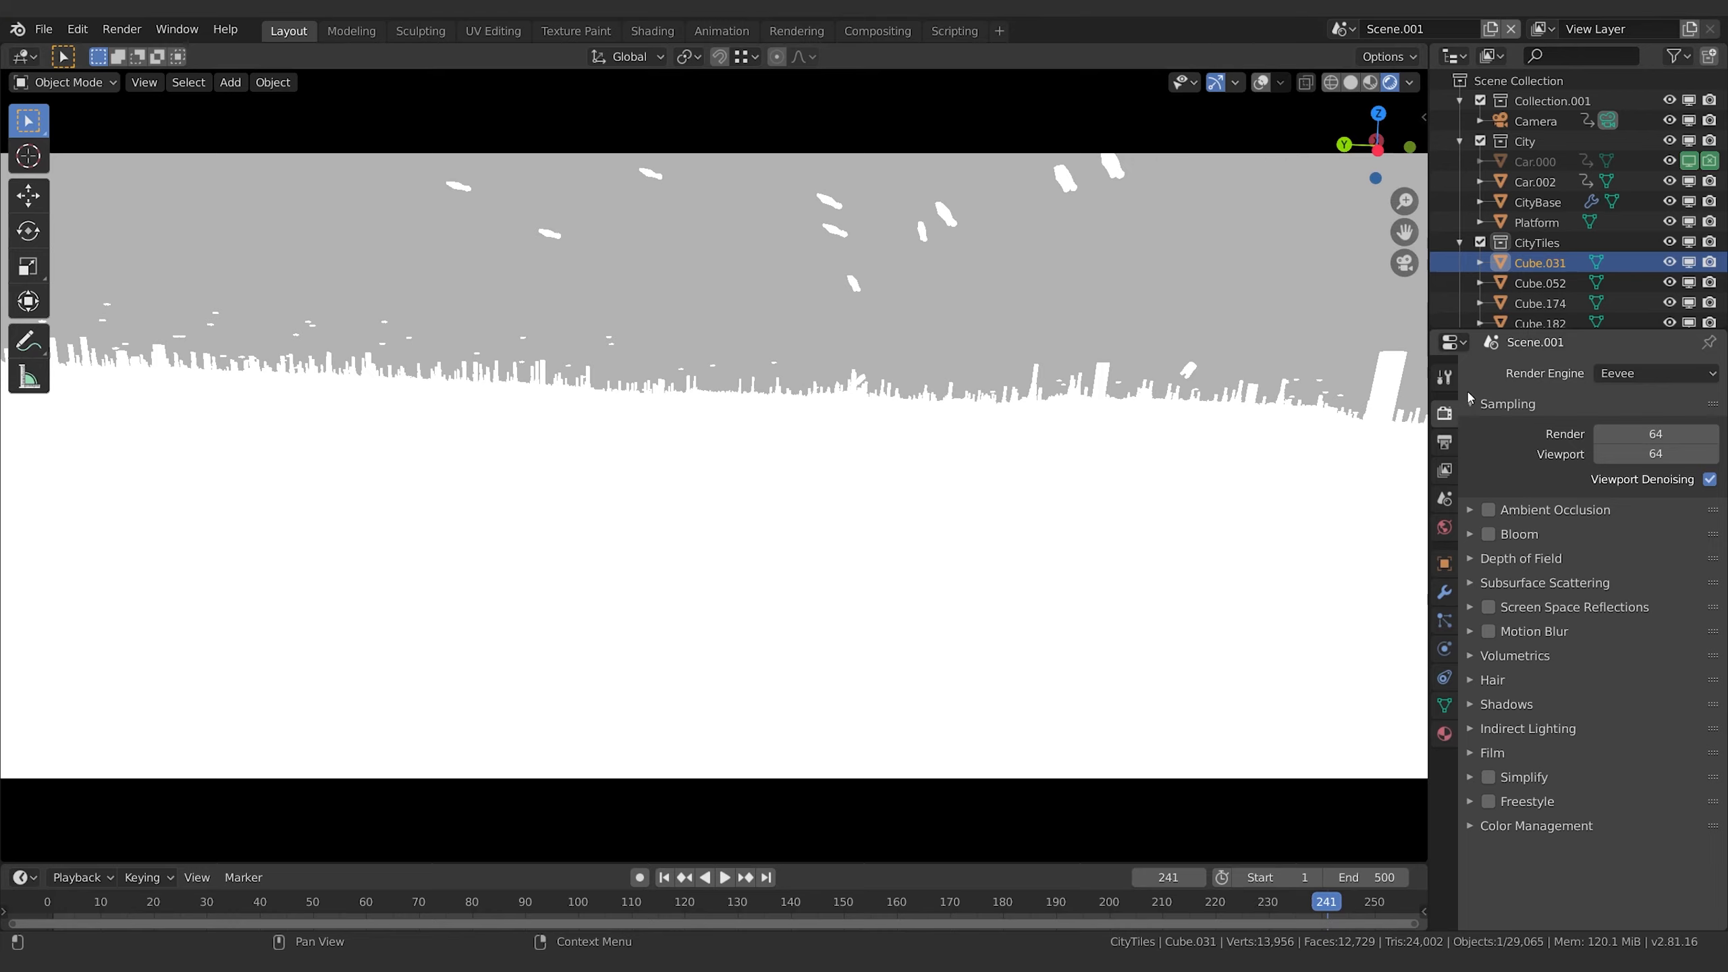
- Switch the render engine to Cycles and return the viewport to solid shading
click(1647, 372)
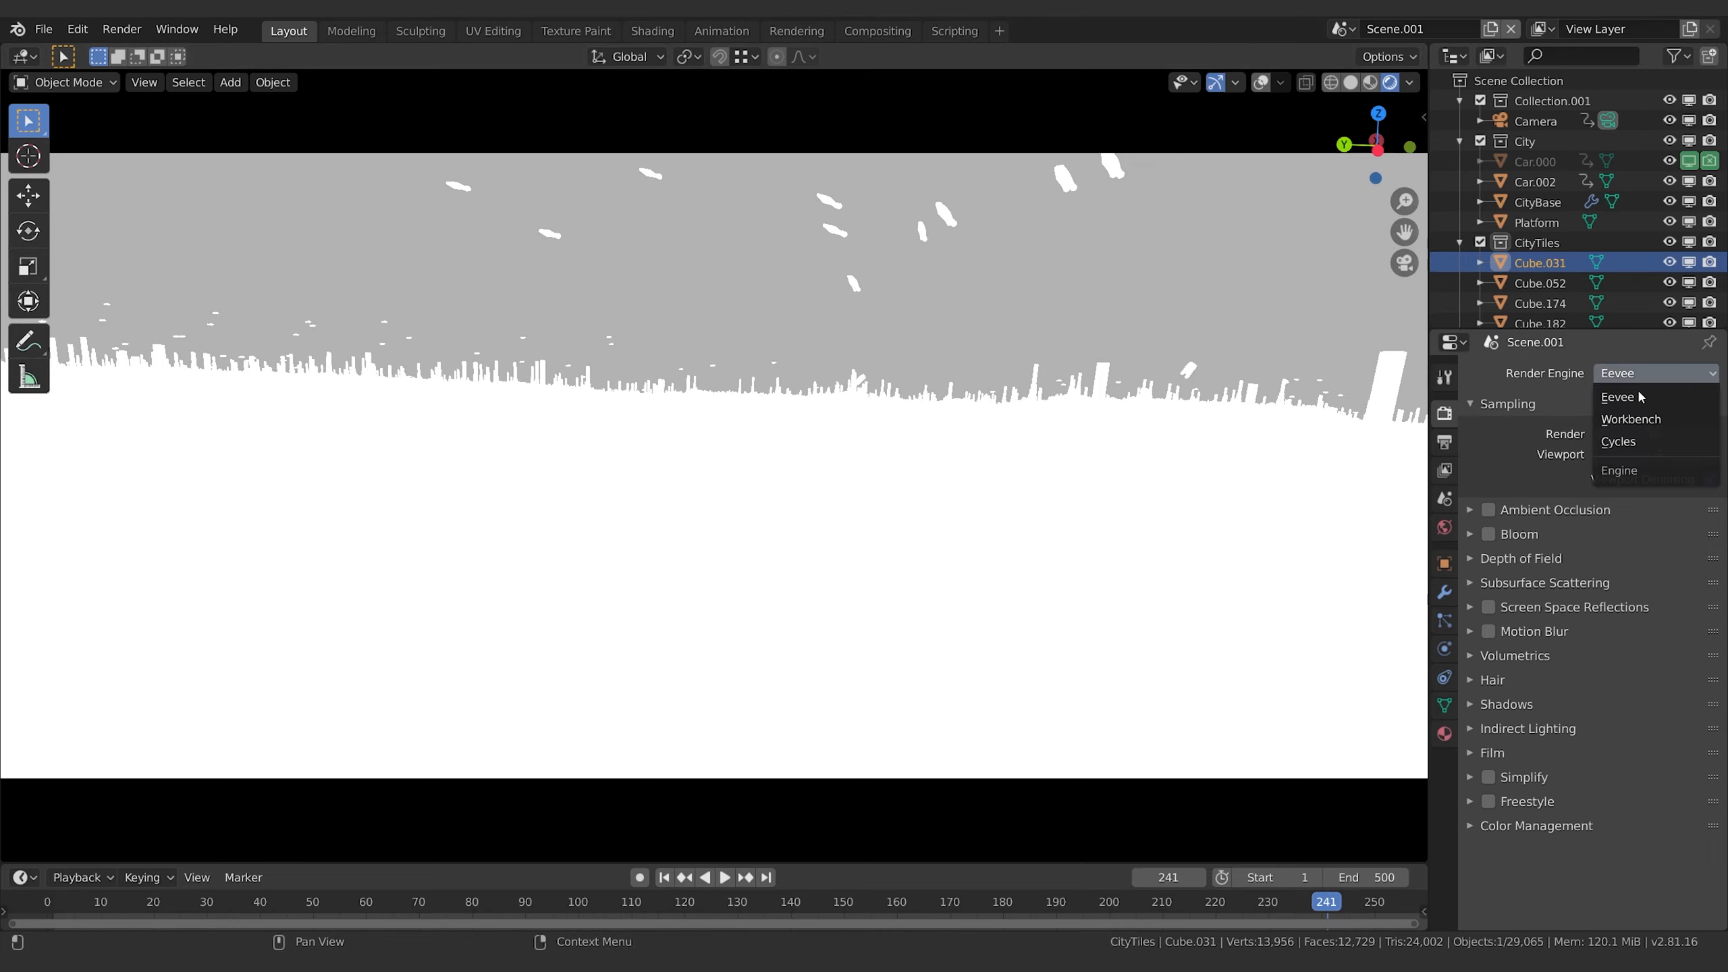
click(1633, 440)
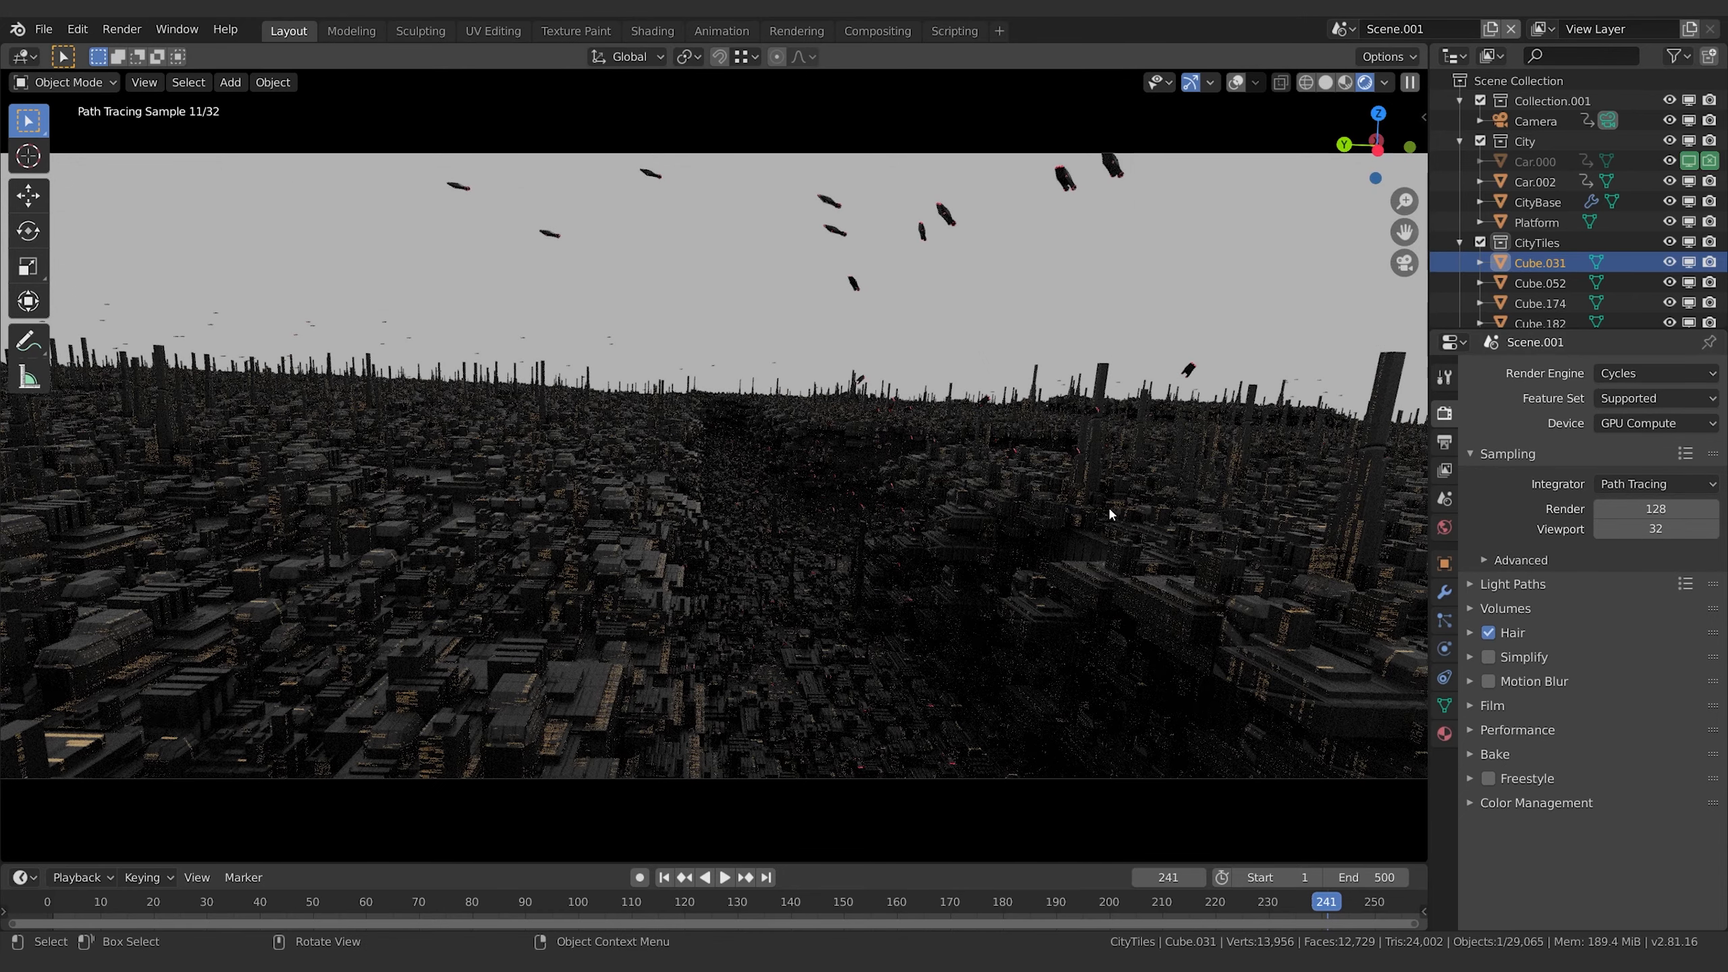
key(z)
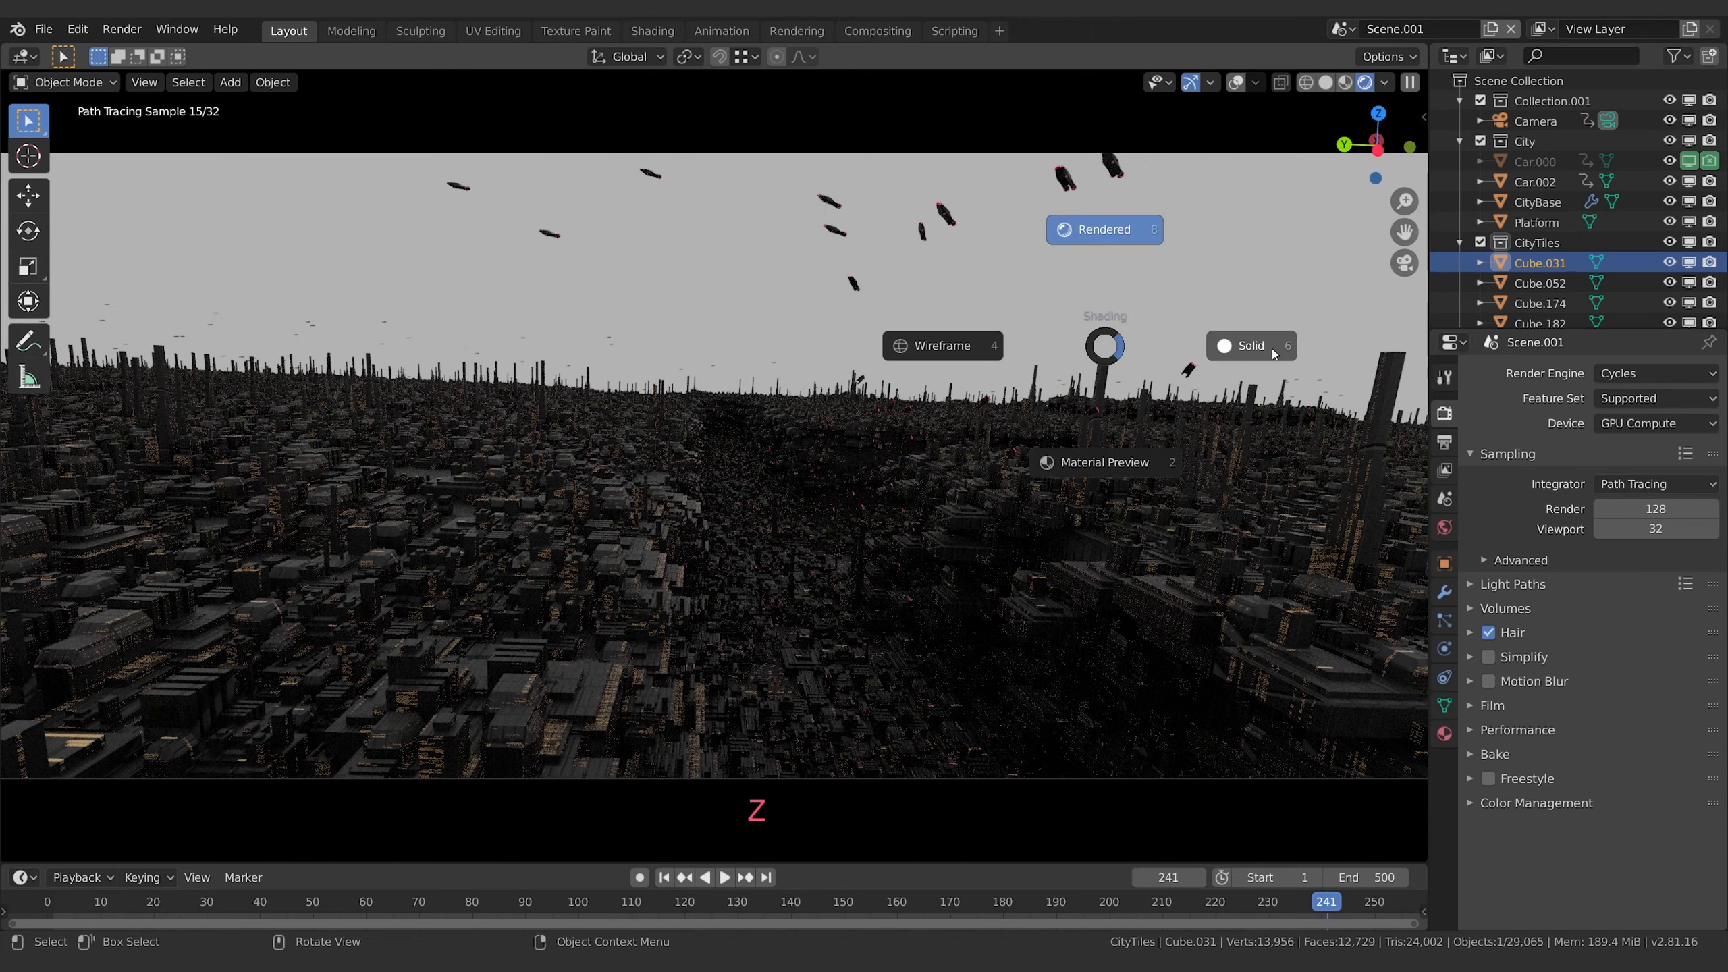
click(1265, 350)
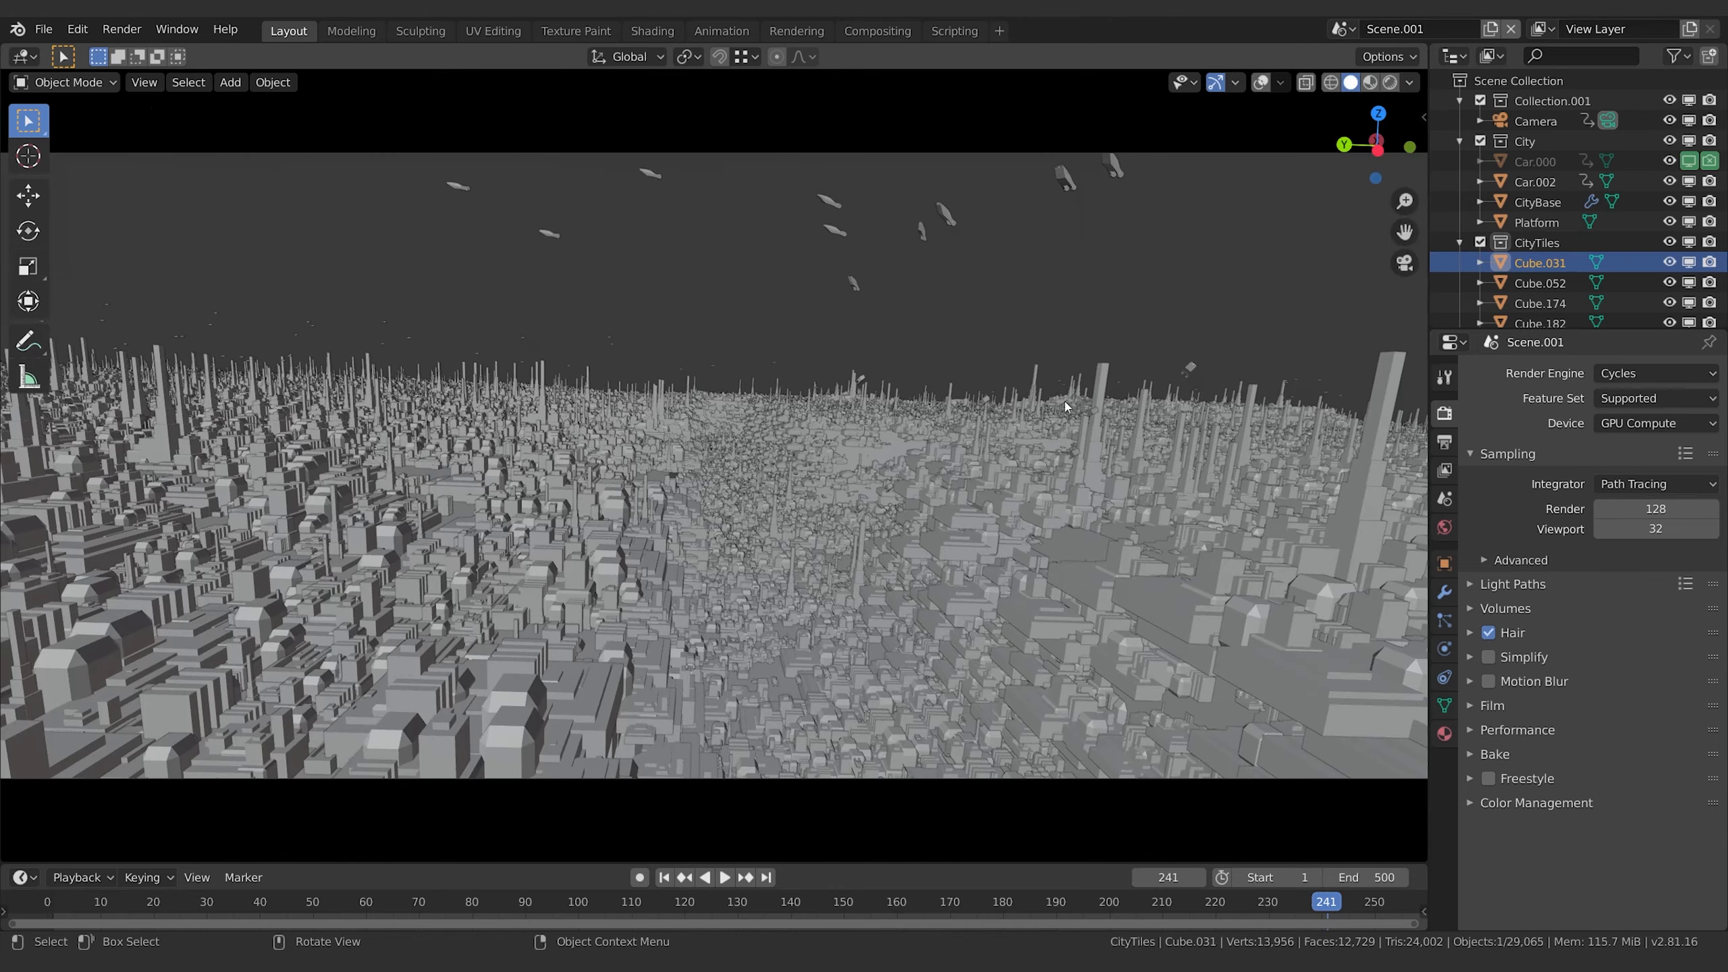
- Play the animation on to frame 261 and exclude the City collection from the scene
key(space)
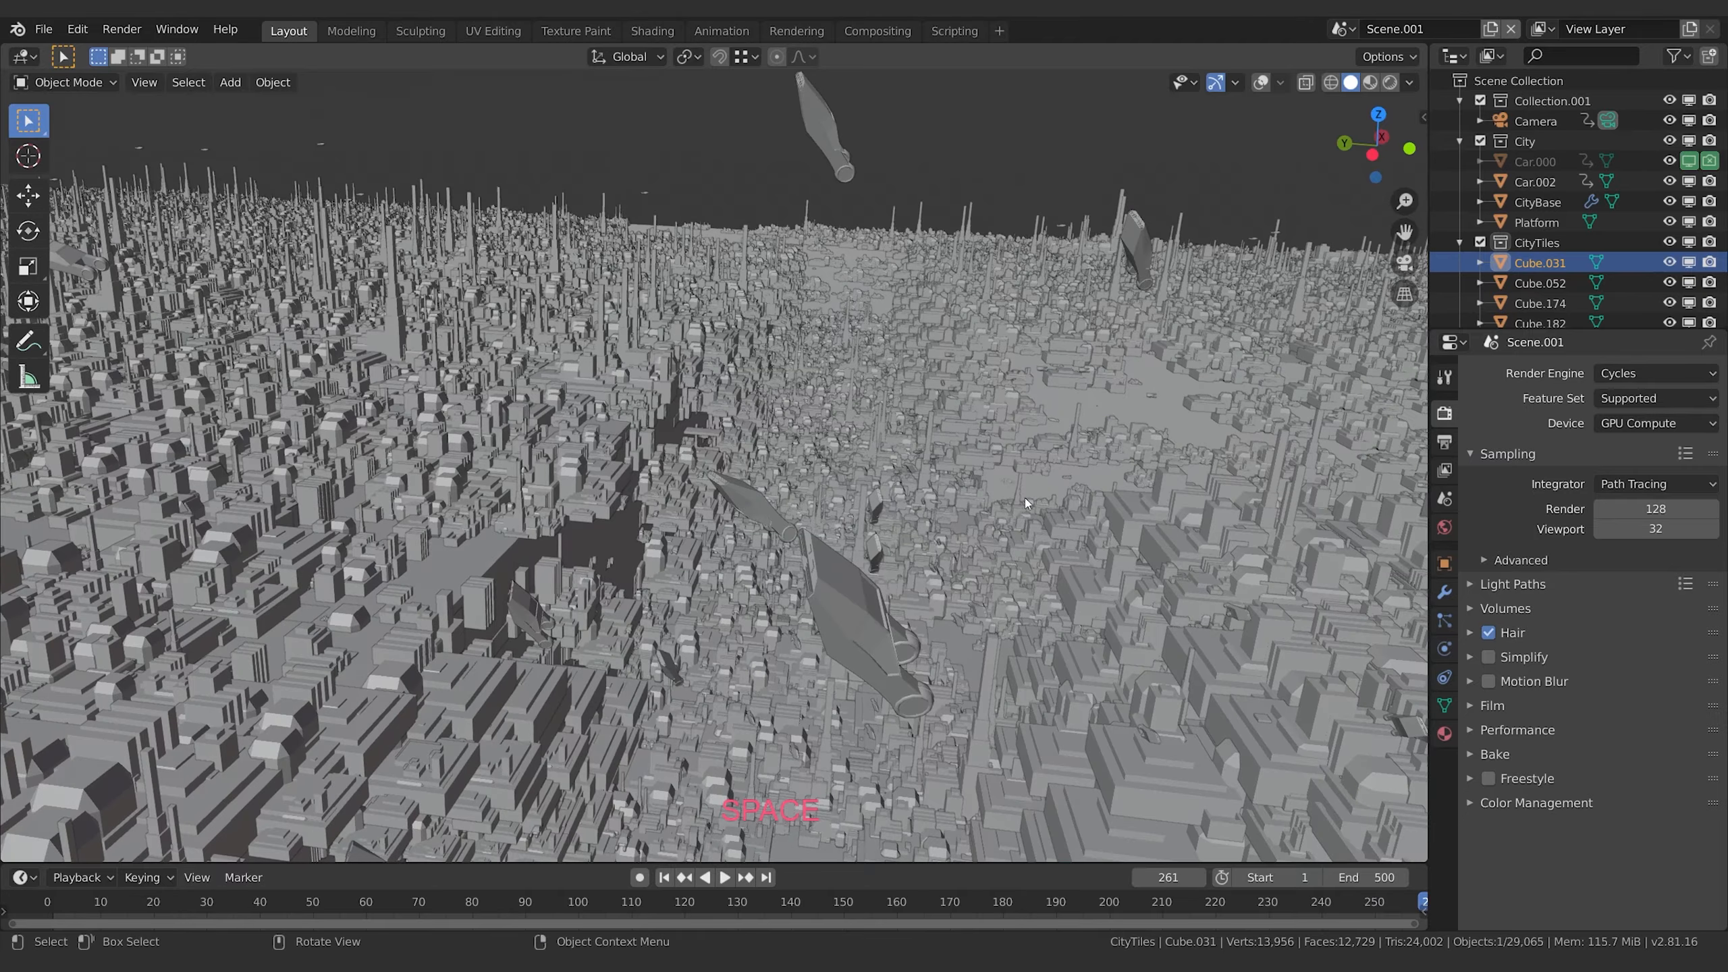
middle_drag(1024, 497, 941, 468)
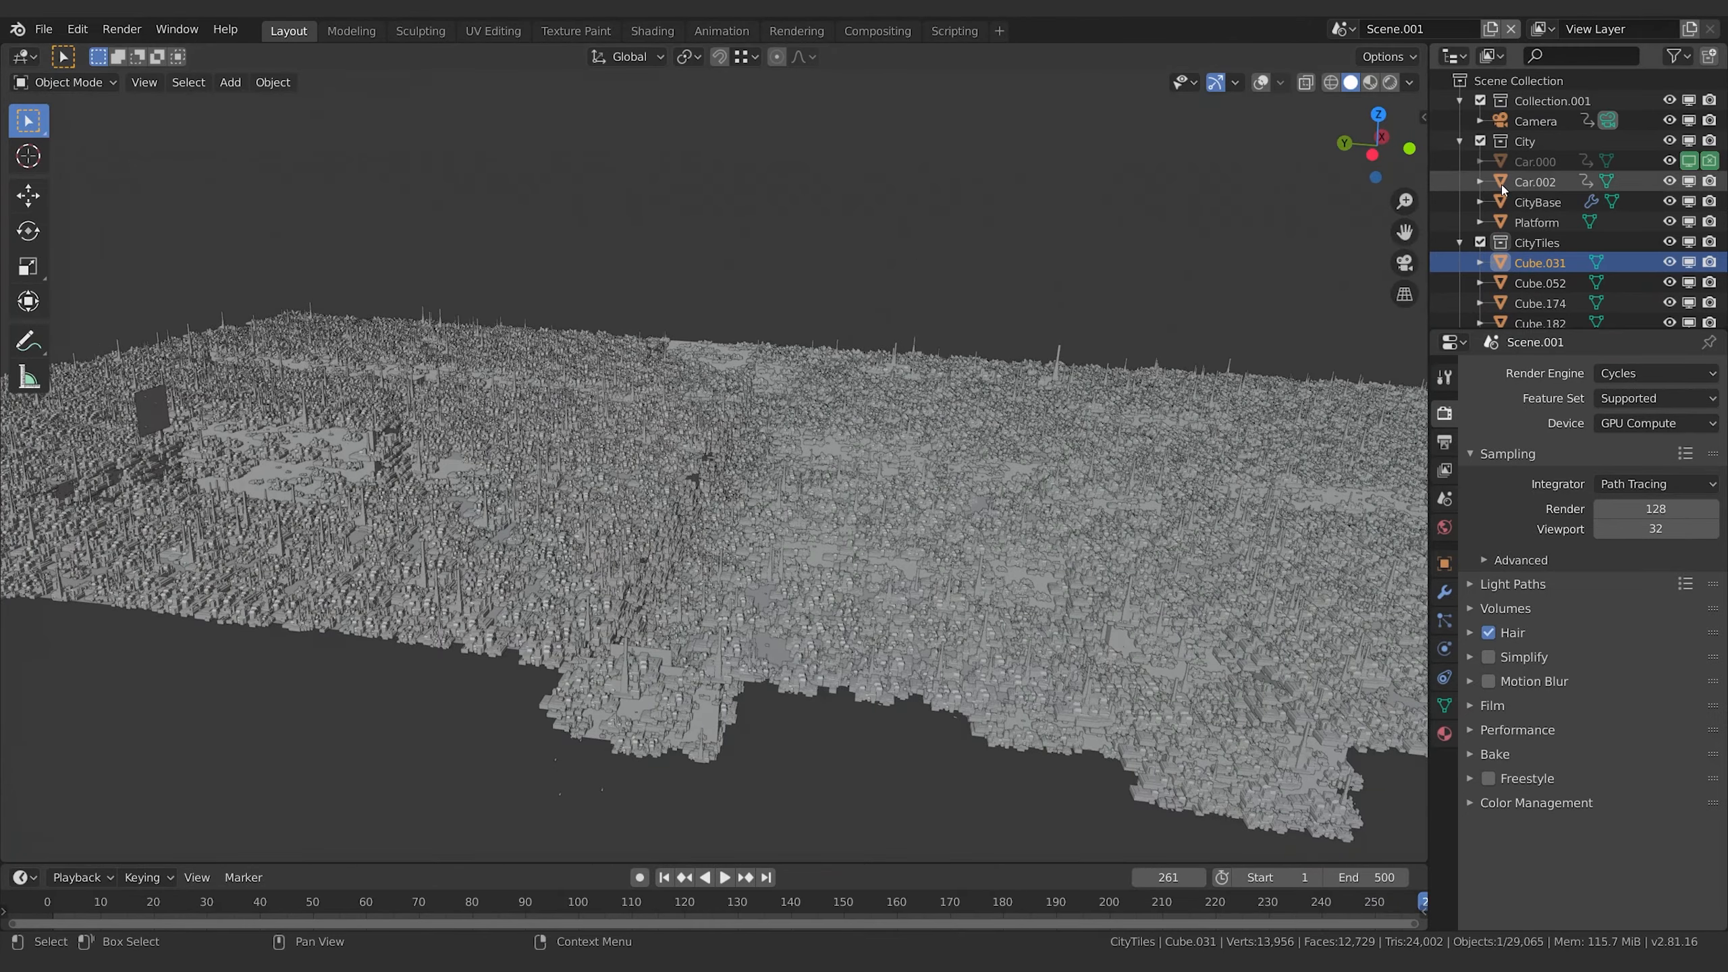
click(1481, 141)
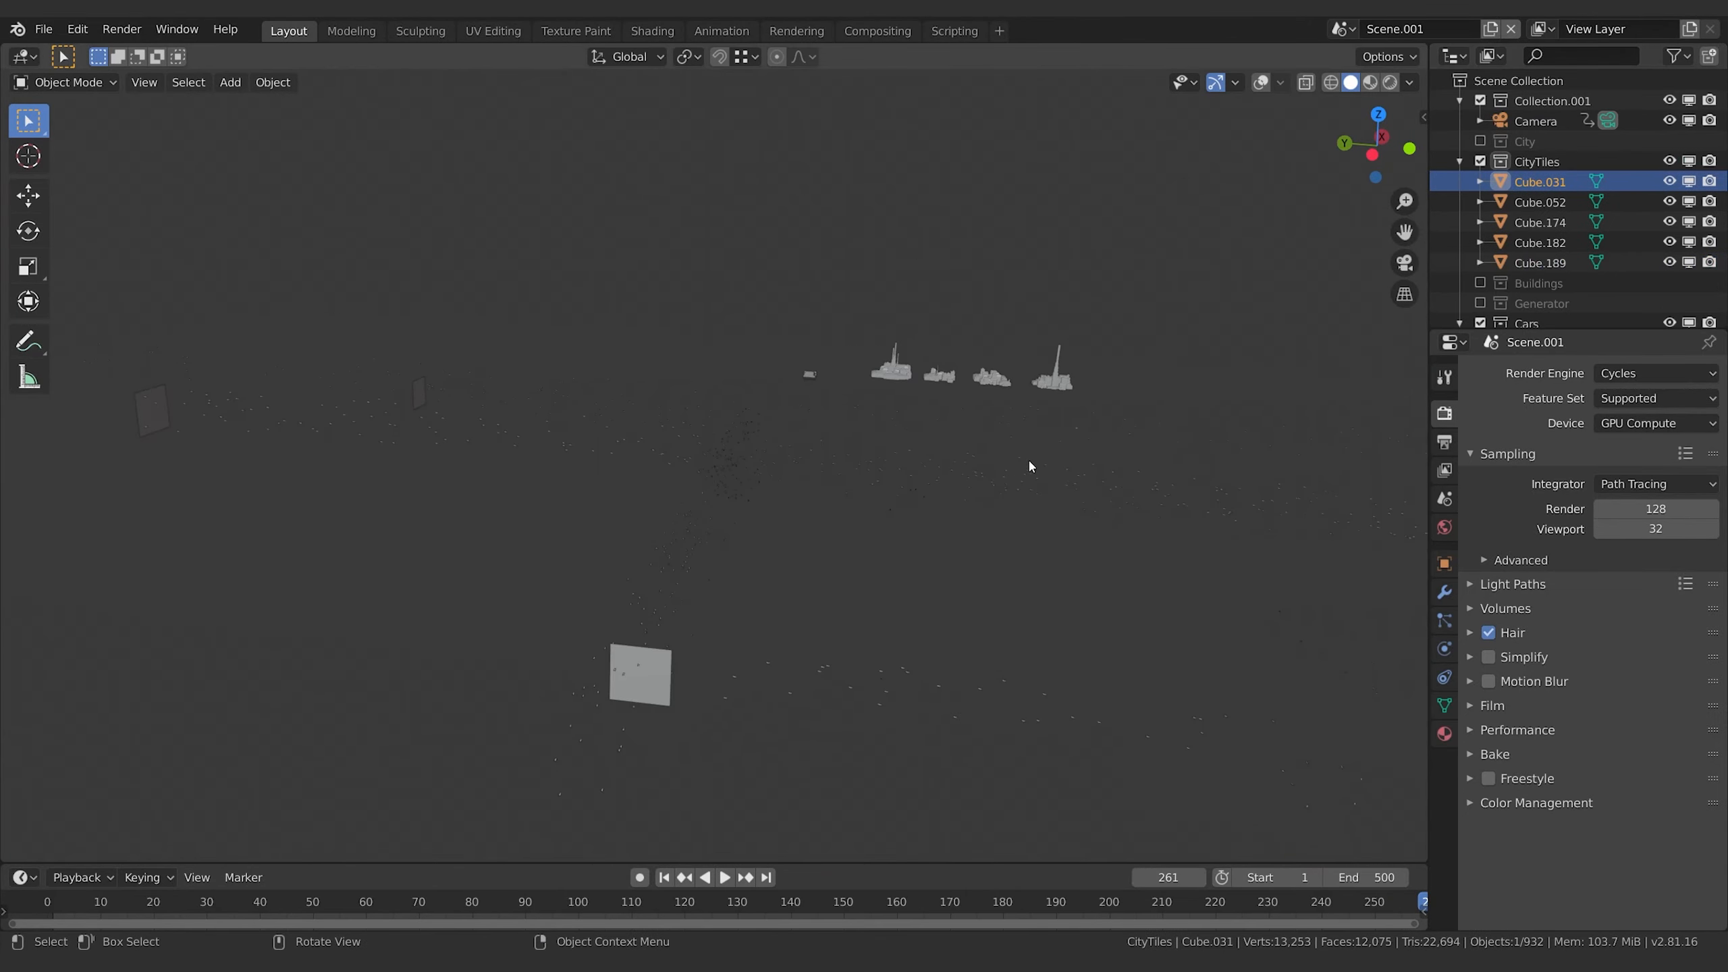
- Collapse the Cars collection and the five Traffic collections in the outliner
scroll(1525, 257, down, 3)
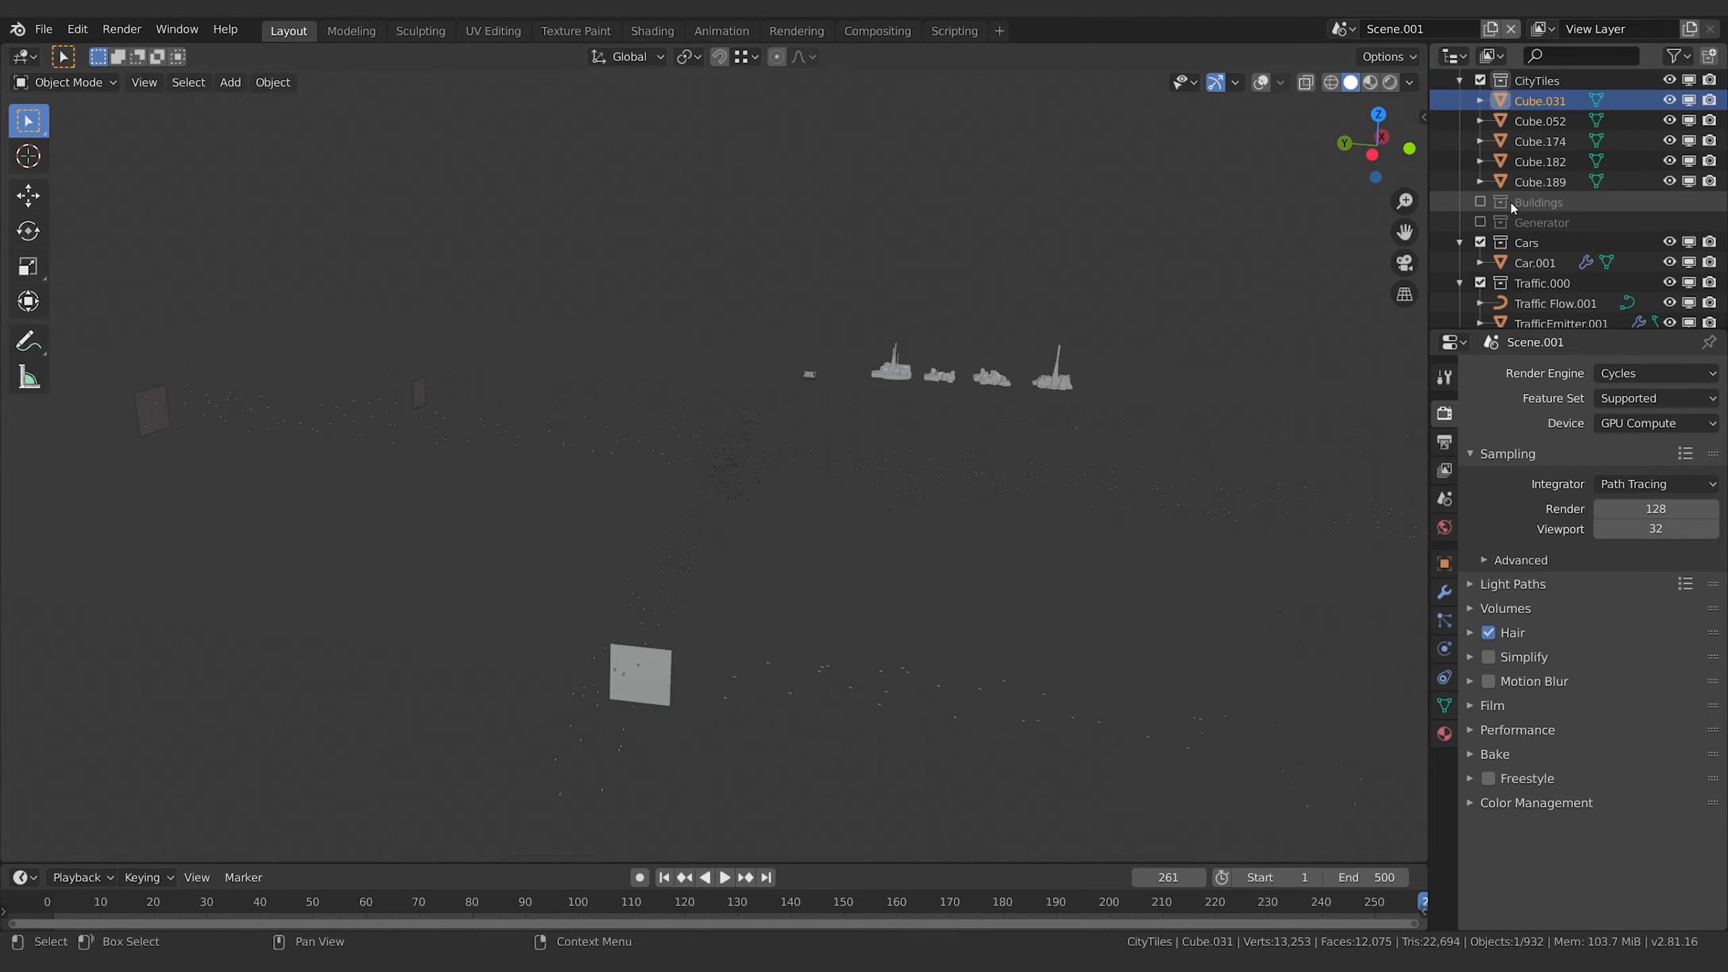
click(1460, 243)
click(1459, 263)
click(1458, 280)
scroll(1466, 266, down, 4)
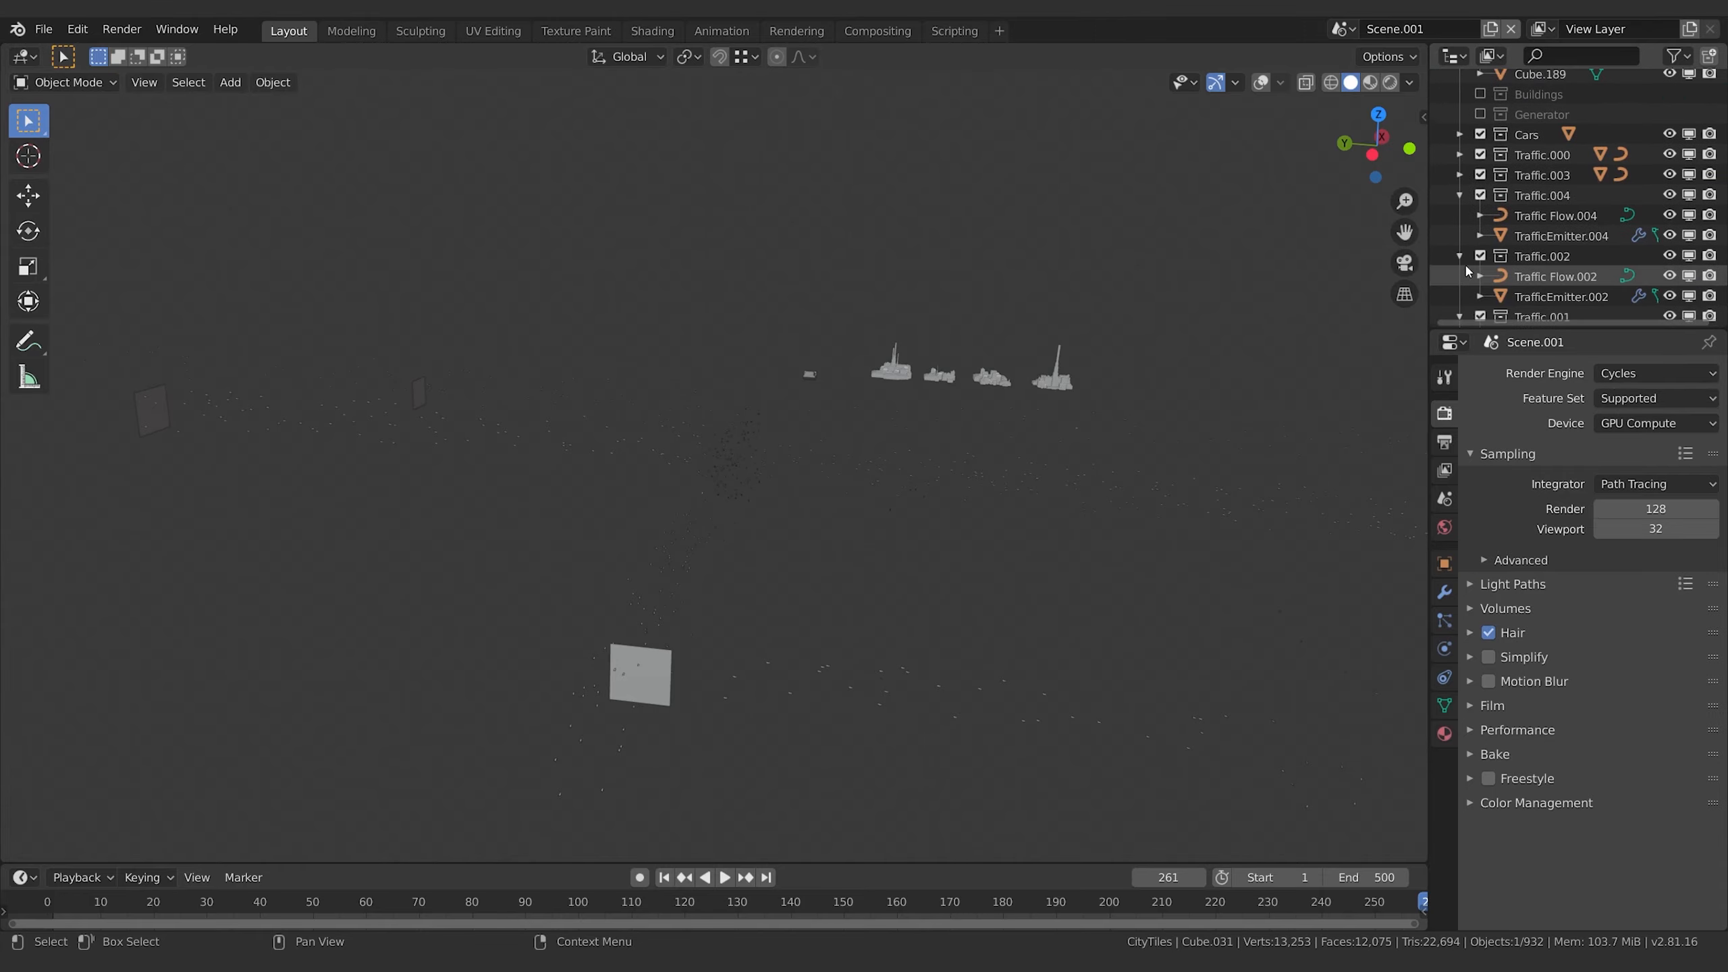
click(1459, 195)
click(1459, 216)
click(1459, 236)
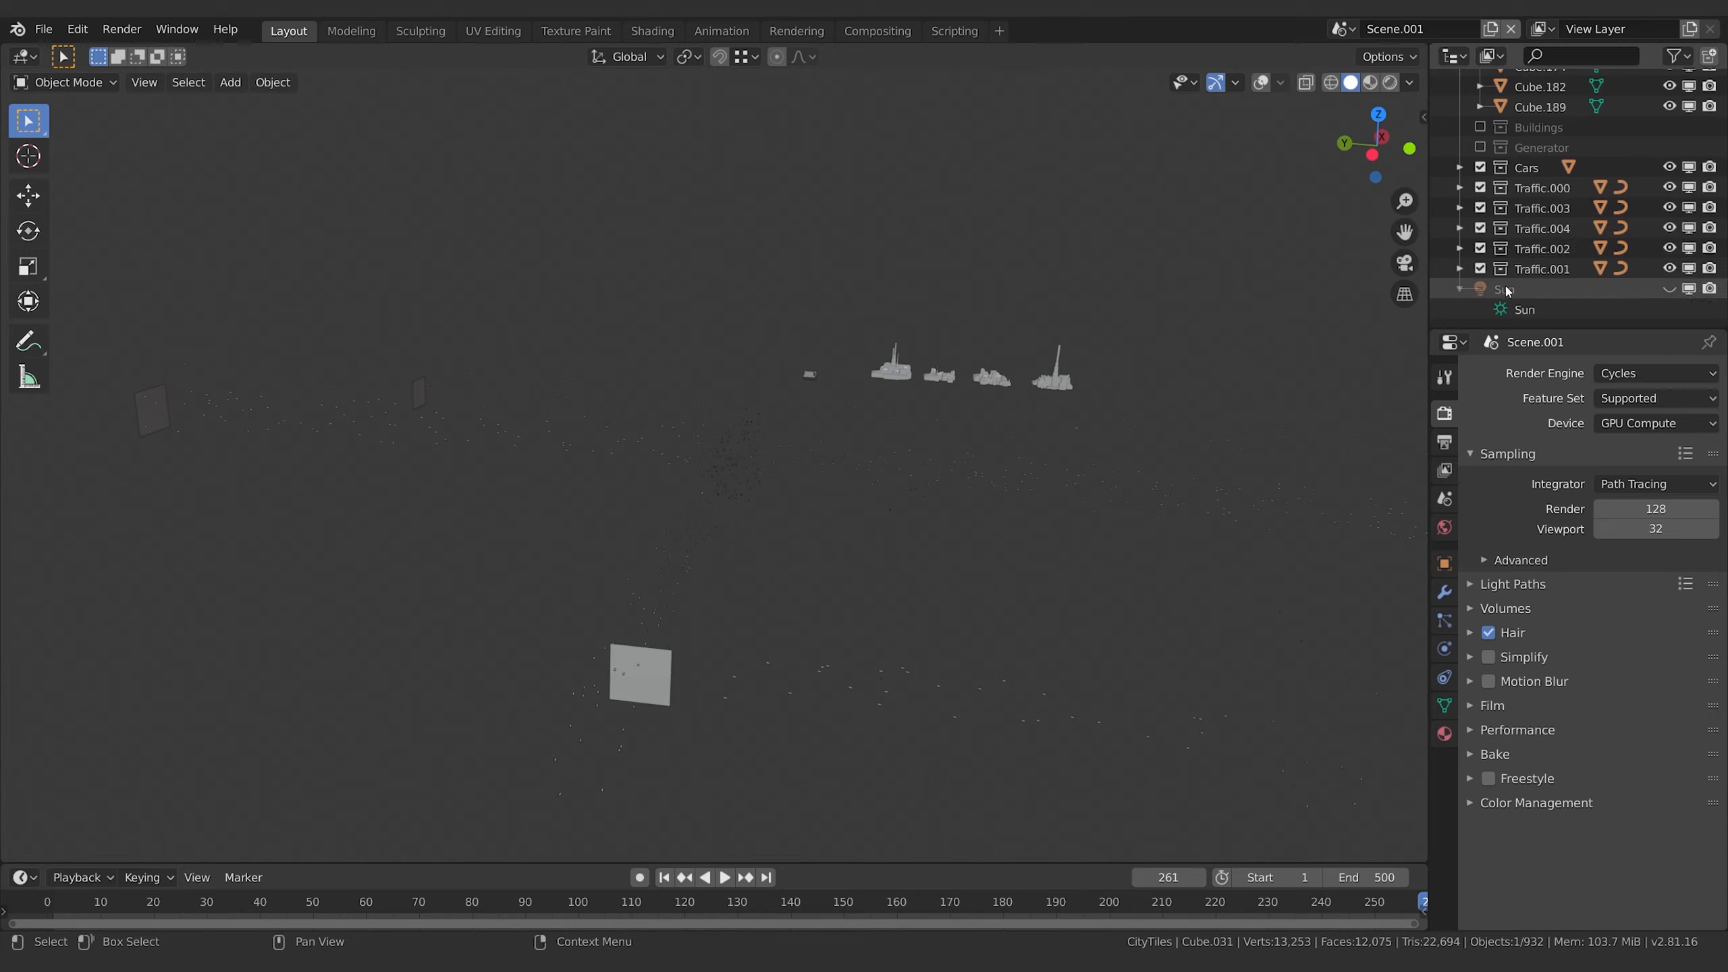
- Exclude the collections Traffic.001, Traffic.002, Traffic.004, Traffic.003 and Traffic.000 from the scene
click(1480, 269)
click(1480, 248)
click(1481, 228)
click(1481, 208)
click(1480, 188)
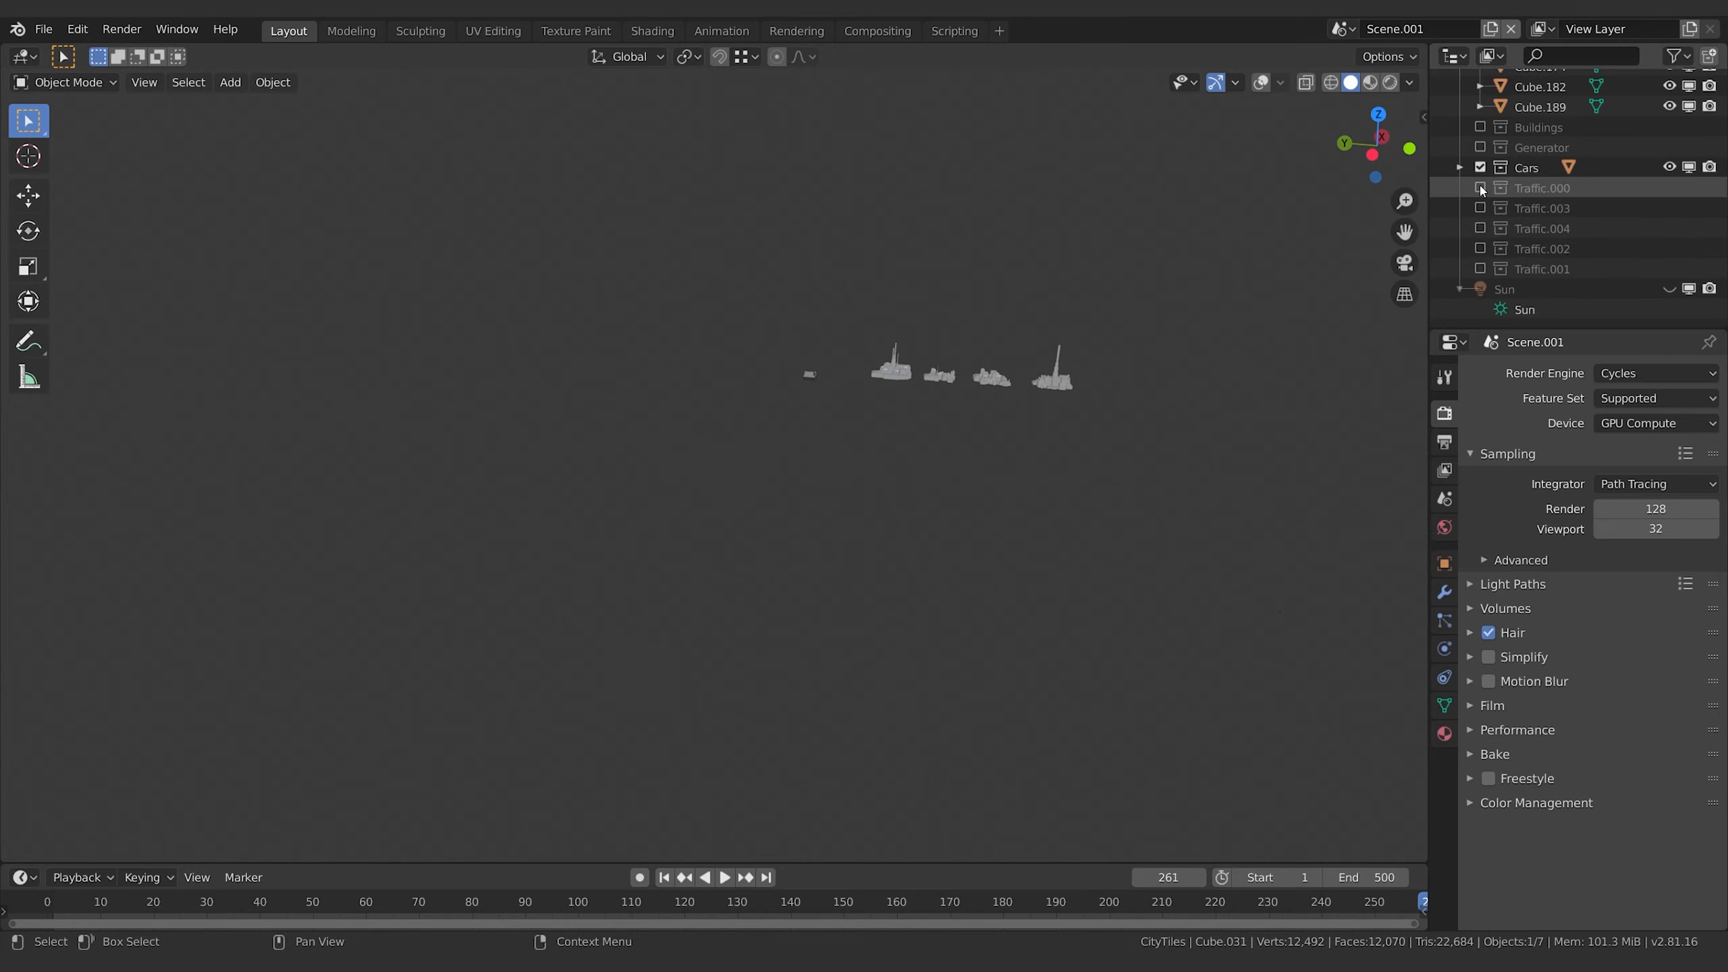
- Exclude the CityTiles collection and select the remaining flying car, framing it in the viewport
scroll(964, 378, up, 3)
scroll(1539, 162, up, 6)
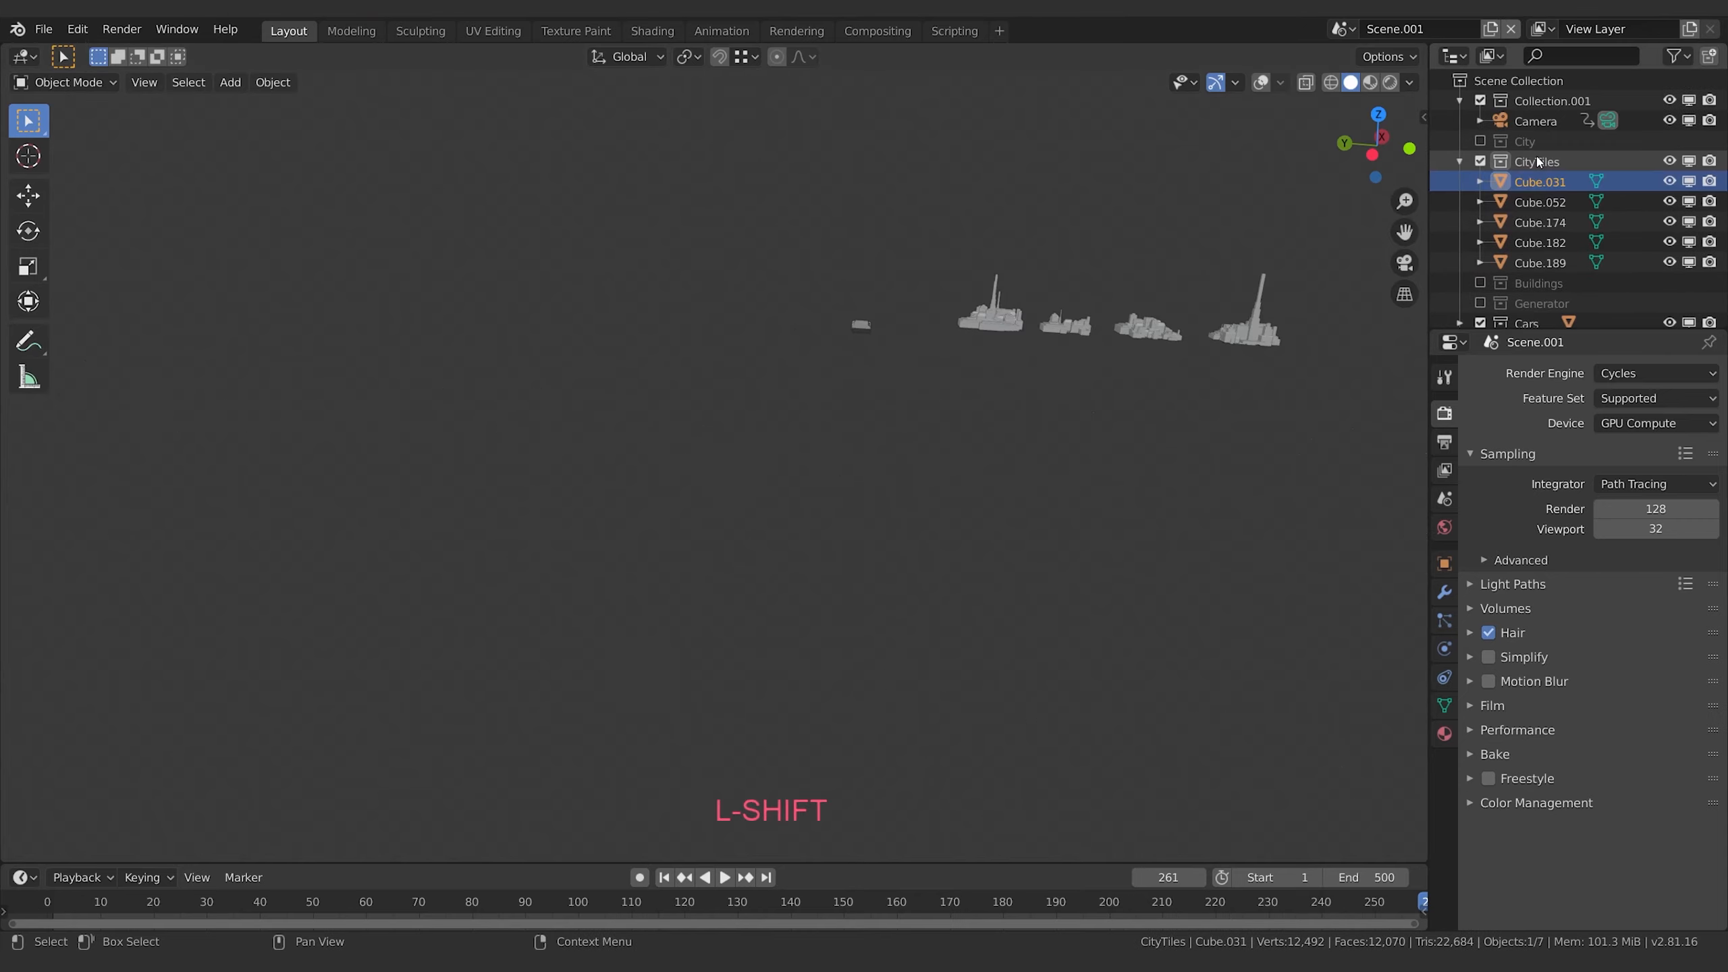
click(1480, 161)
scroll(1103, 307, up, 2)
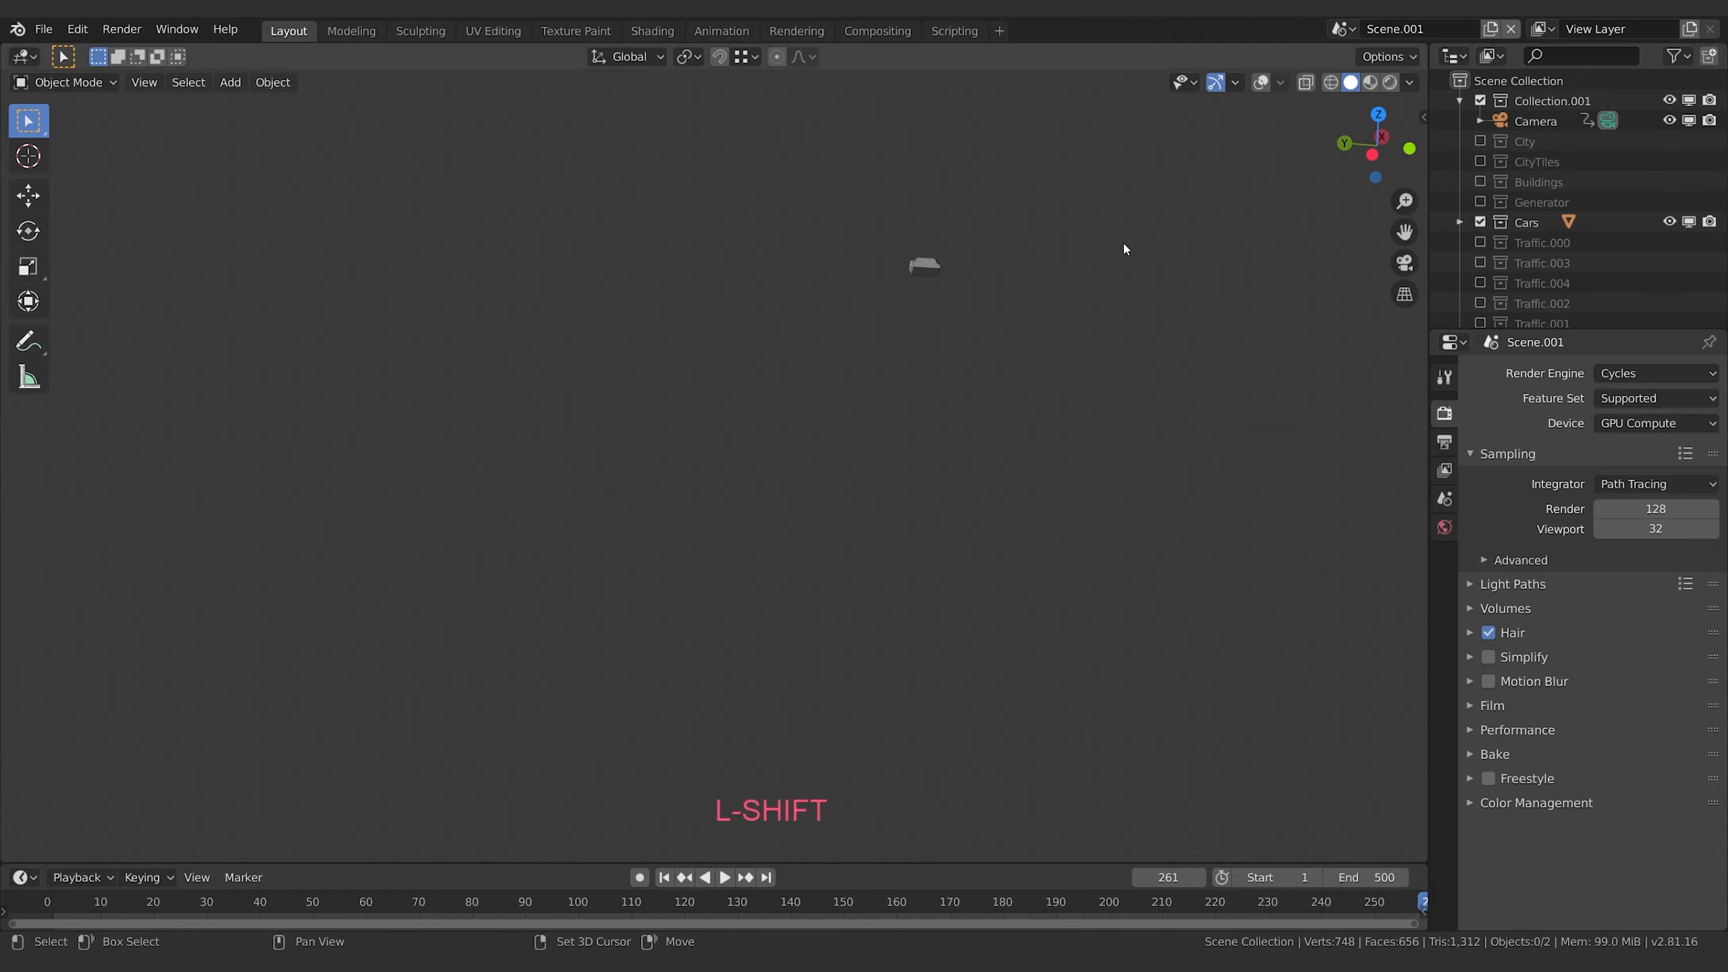
shift+middle_drag(1123, 243, 1068, 293)
click(870, 317)
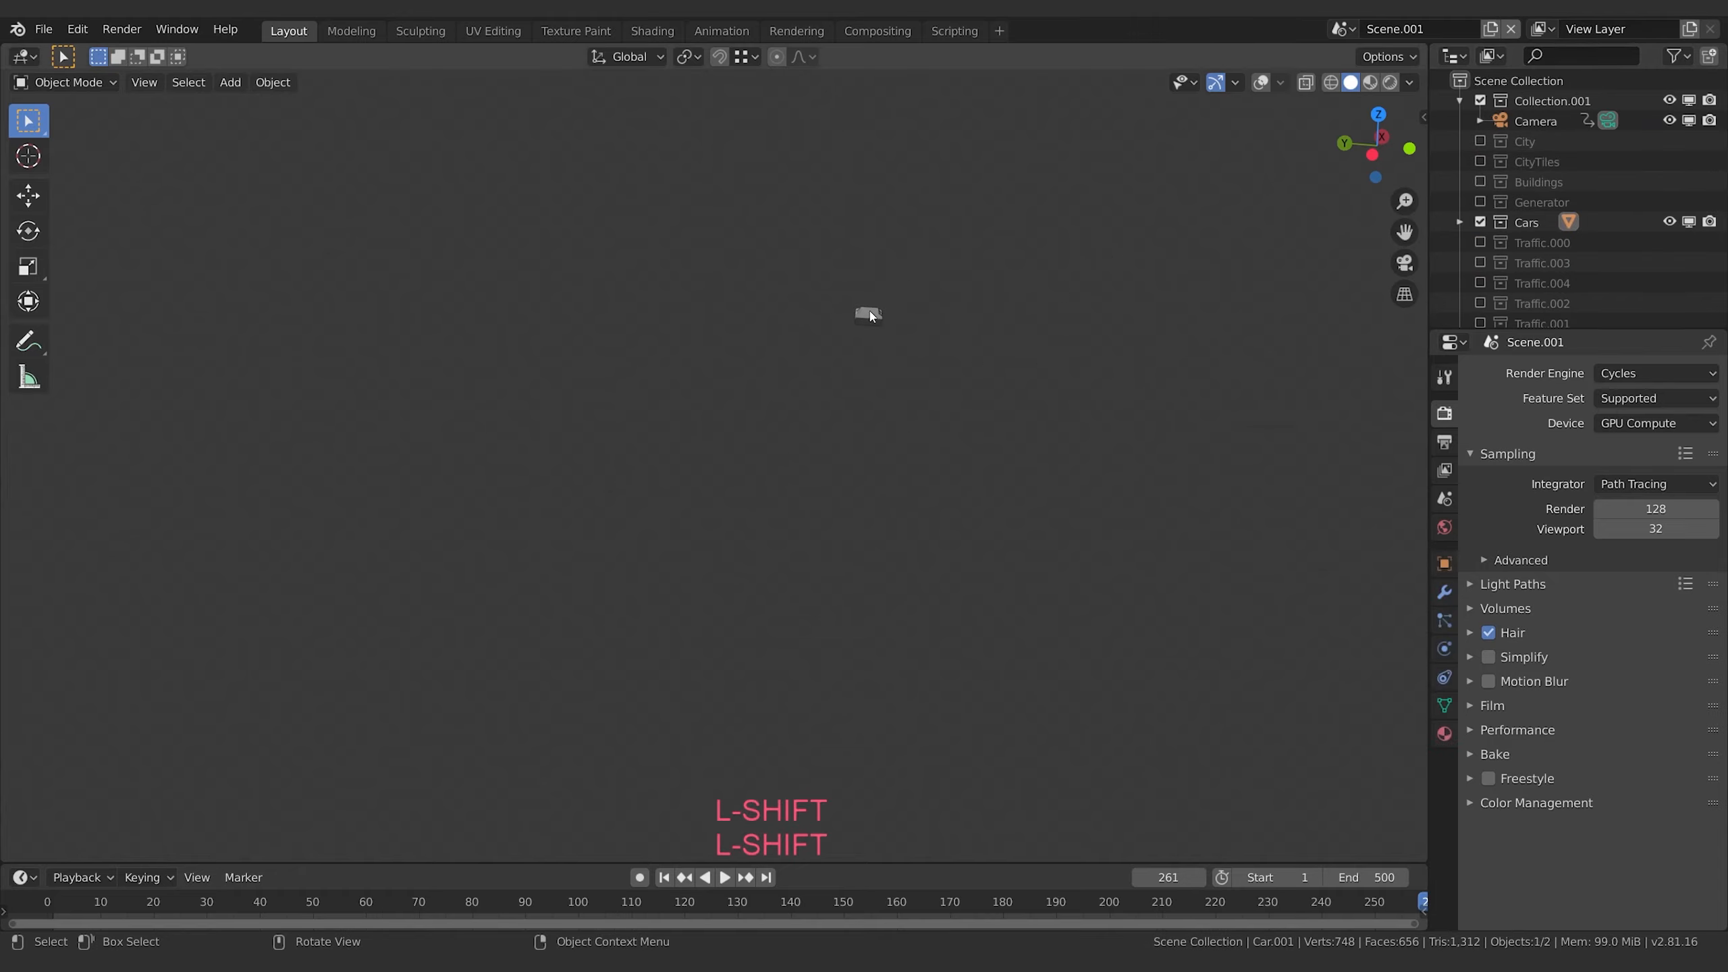
key(KP_Decimal)
middle_drag(871, 316, 850, 436)
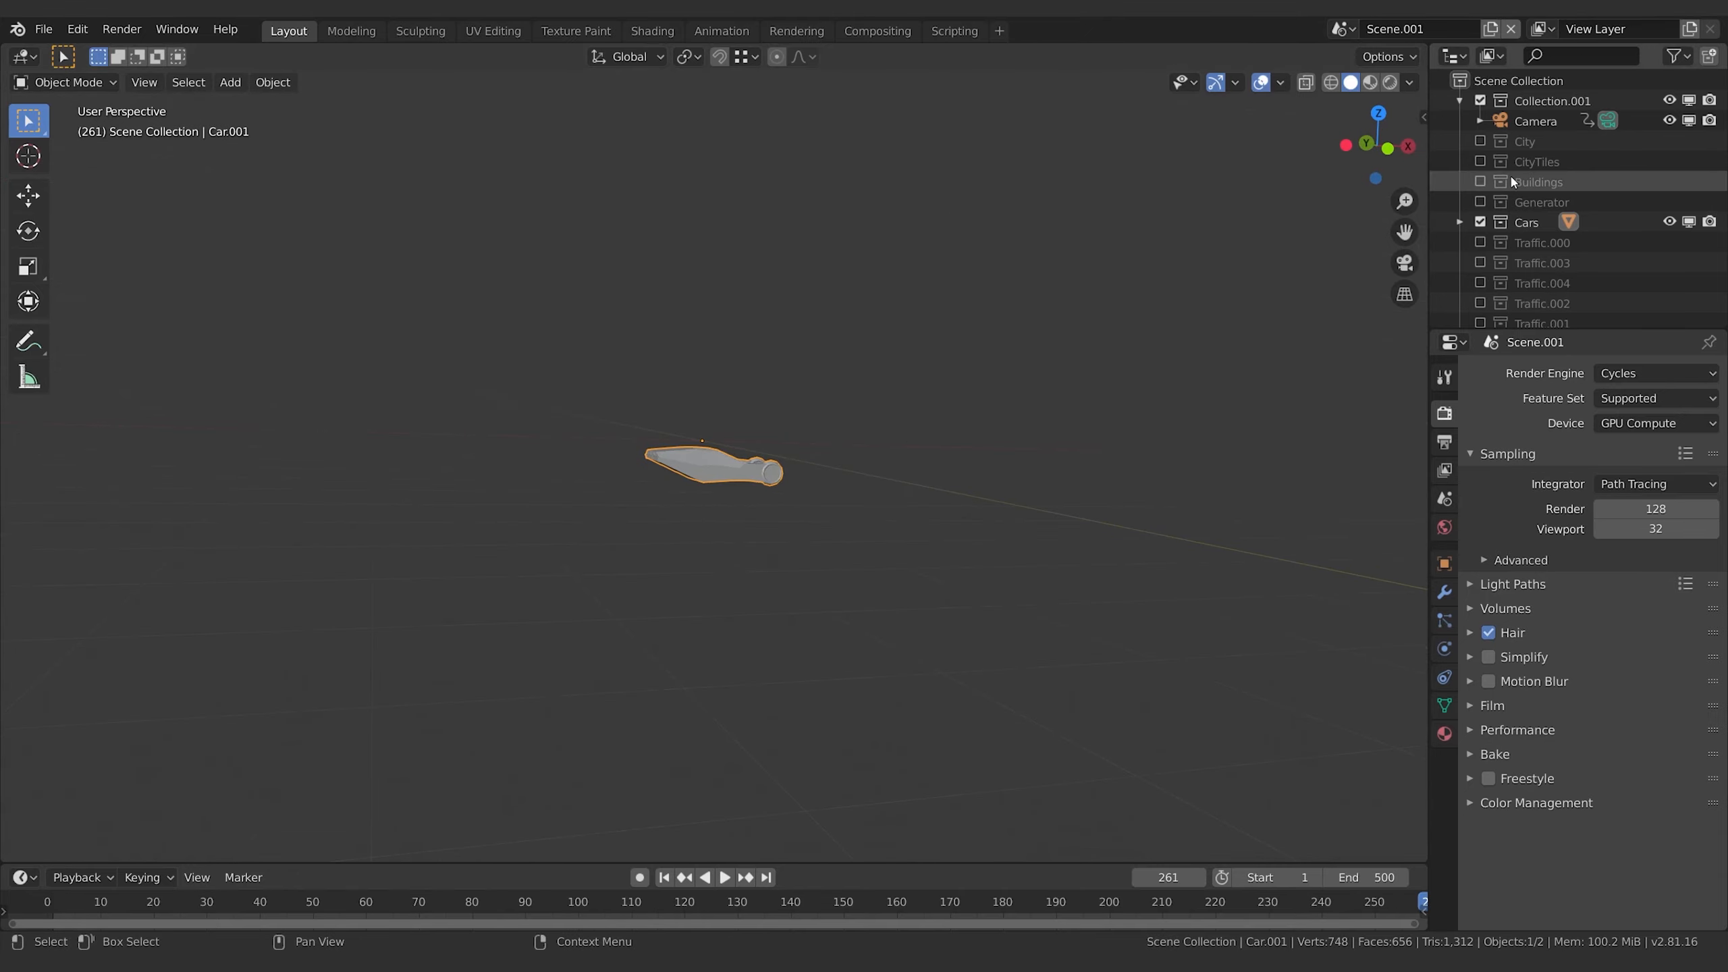
- Re-enable the City collection for reference and move Car.001 straight down along Z until it sits below the city
click(1479, 141)
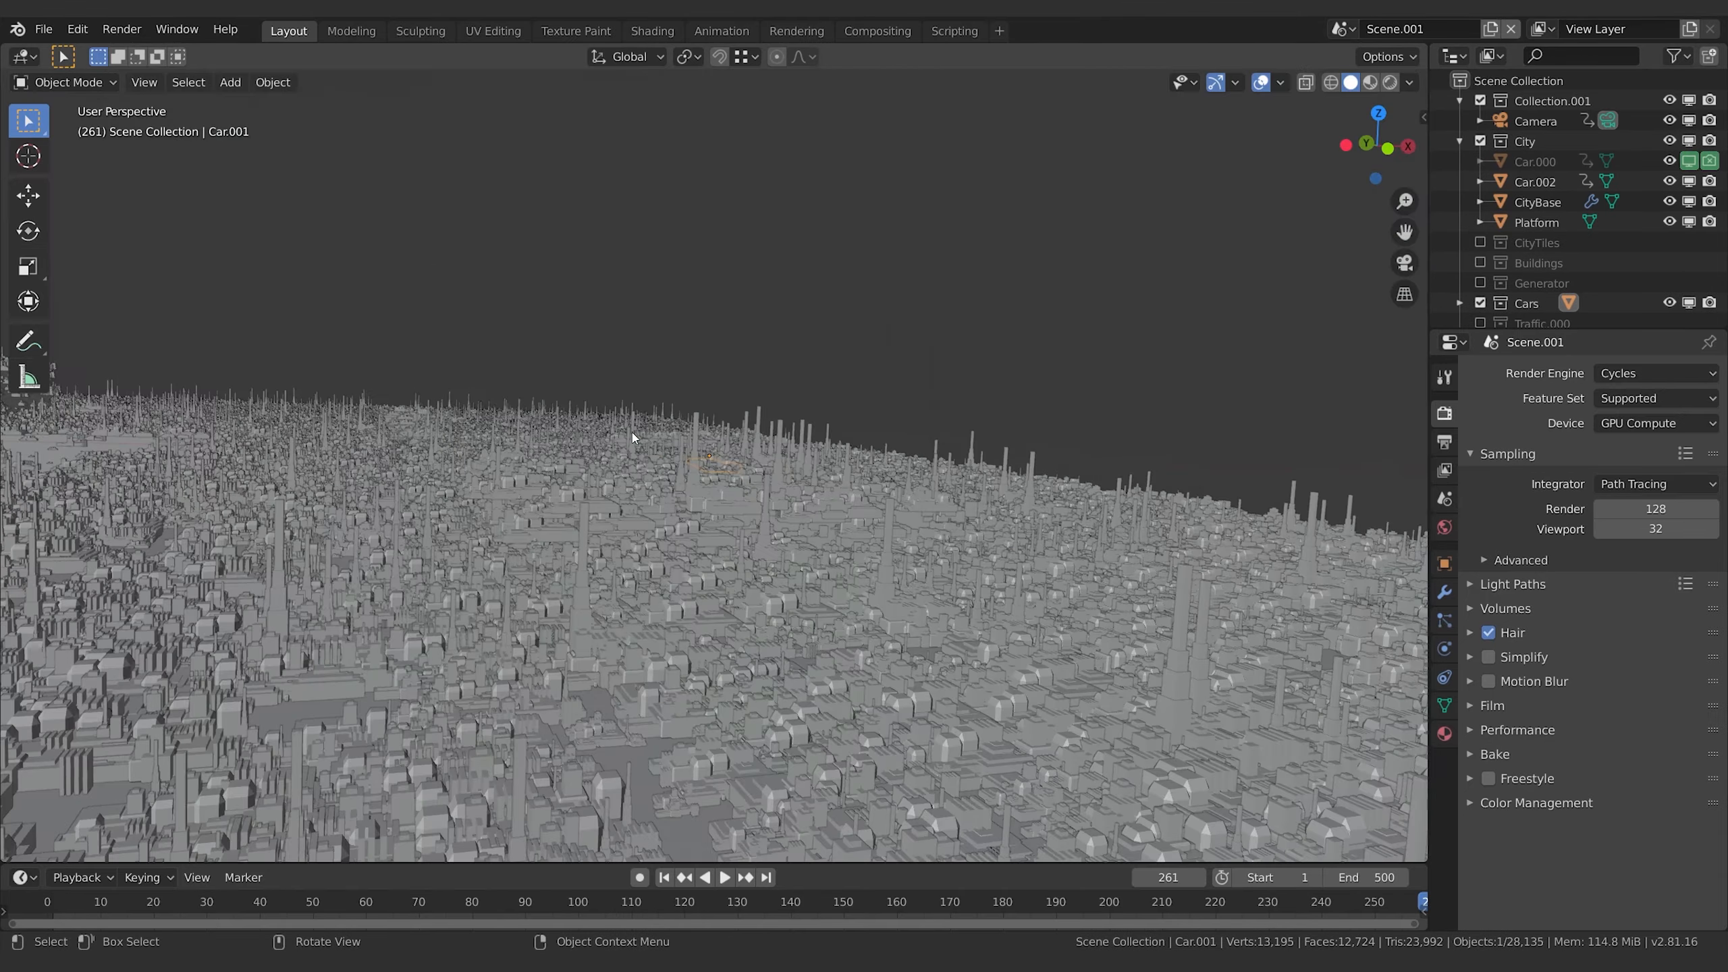
middle_drag(632, 436, 729, 486)
key(g)
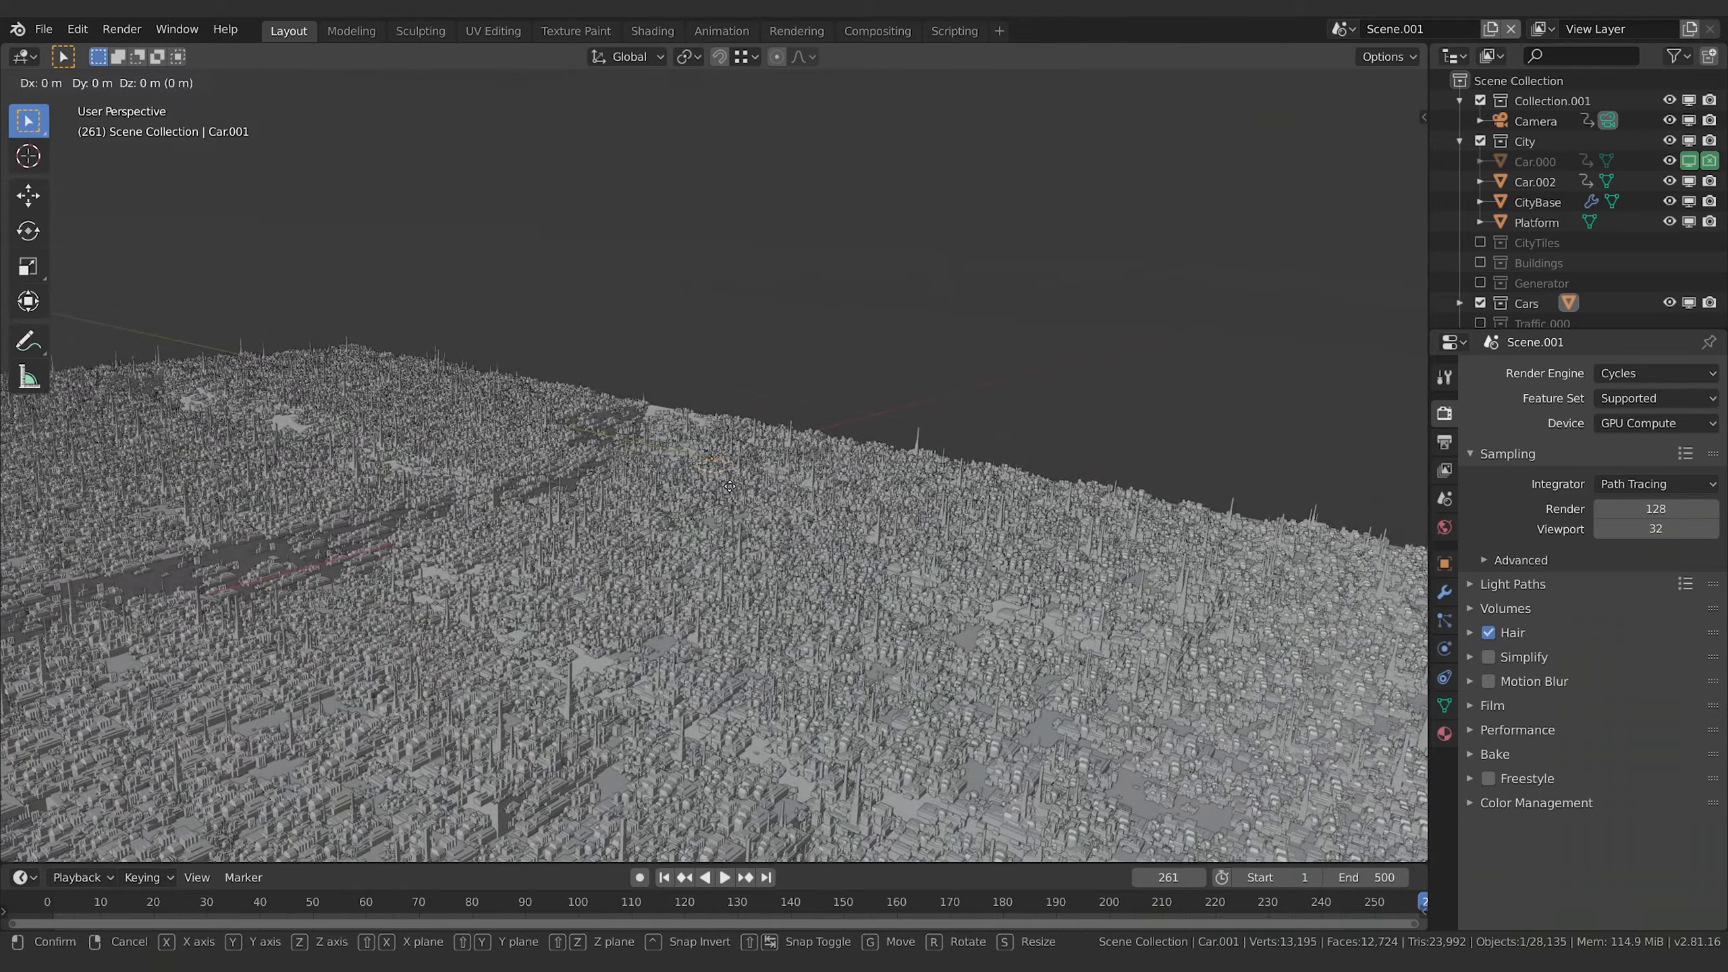
key(z)
click(739, 756)
middle_drag(741, 759, 795, 675)
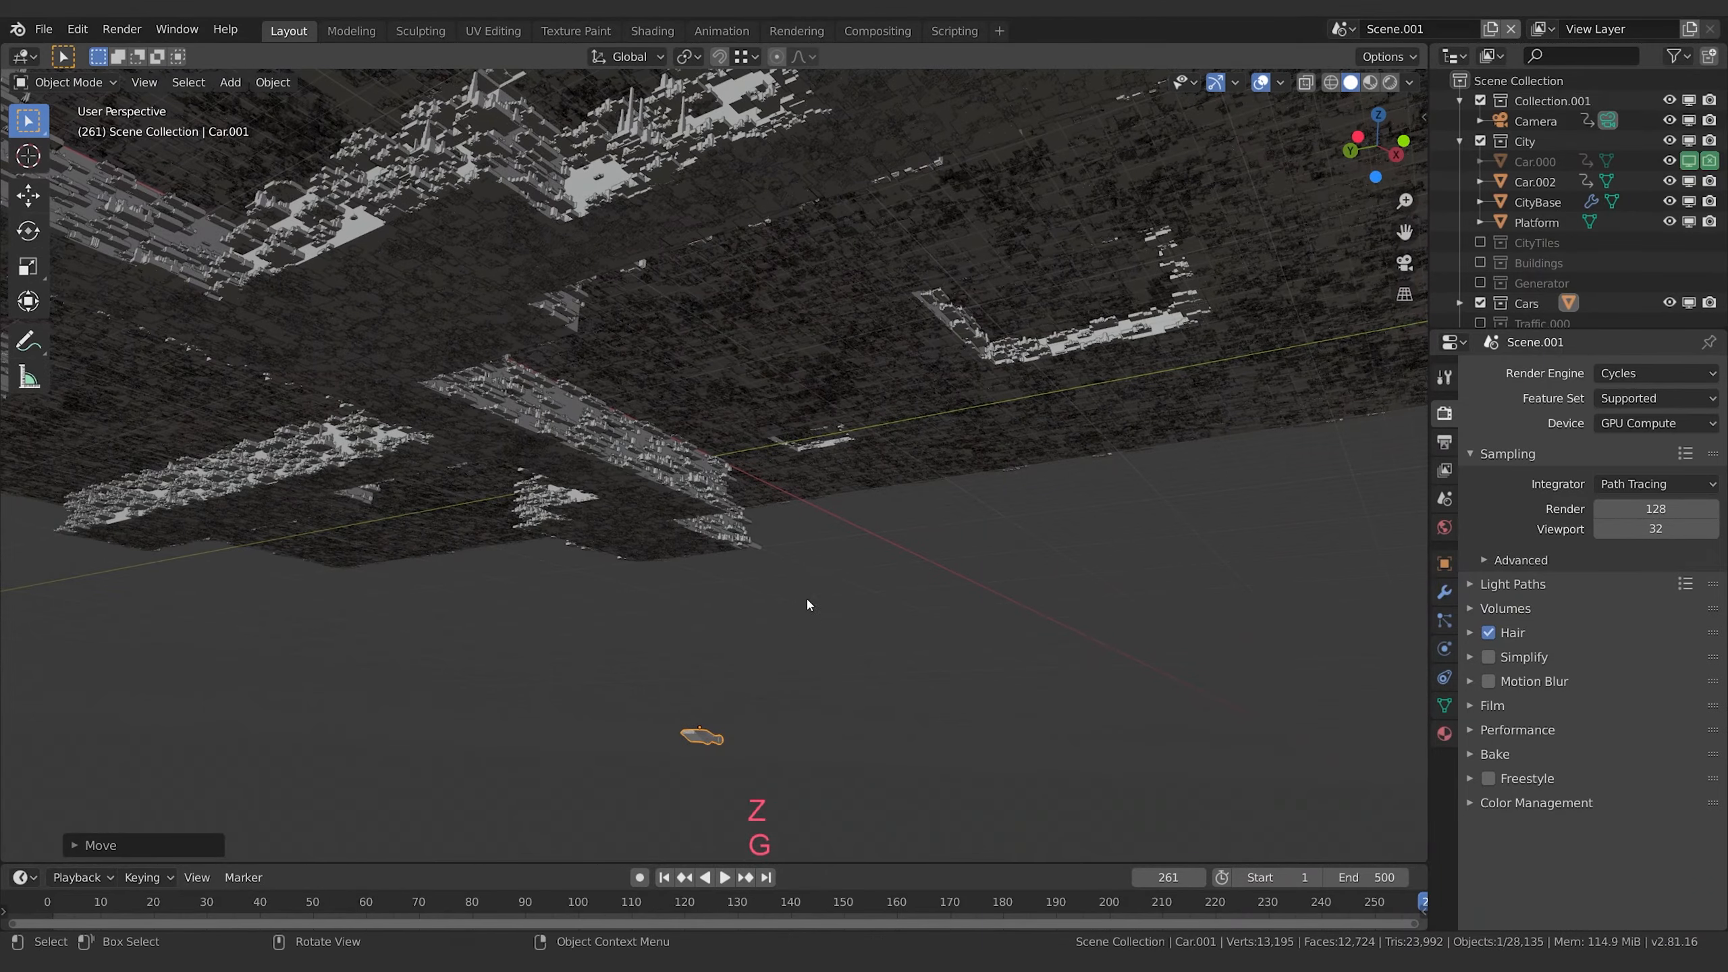
middle_drag(807, 604, 780, 548)
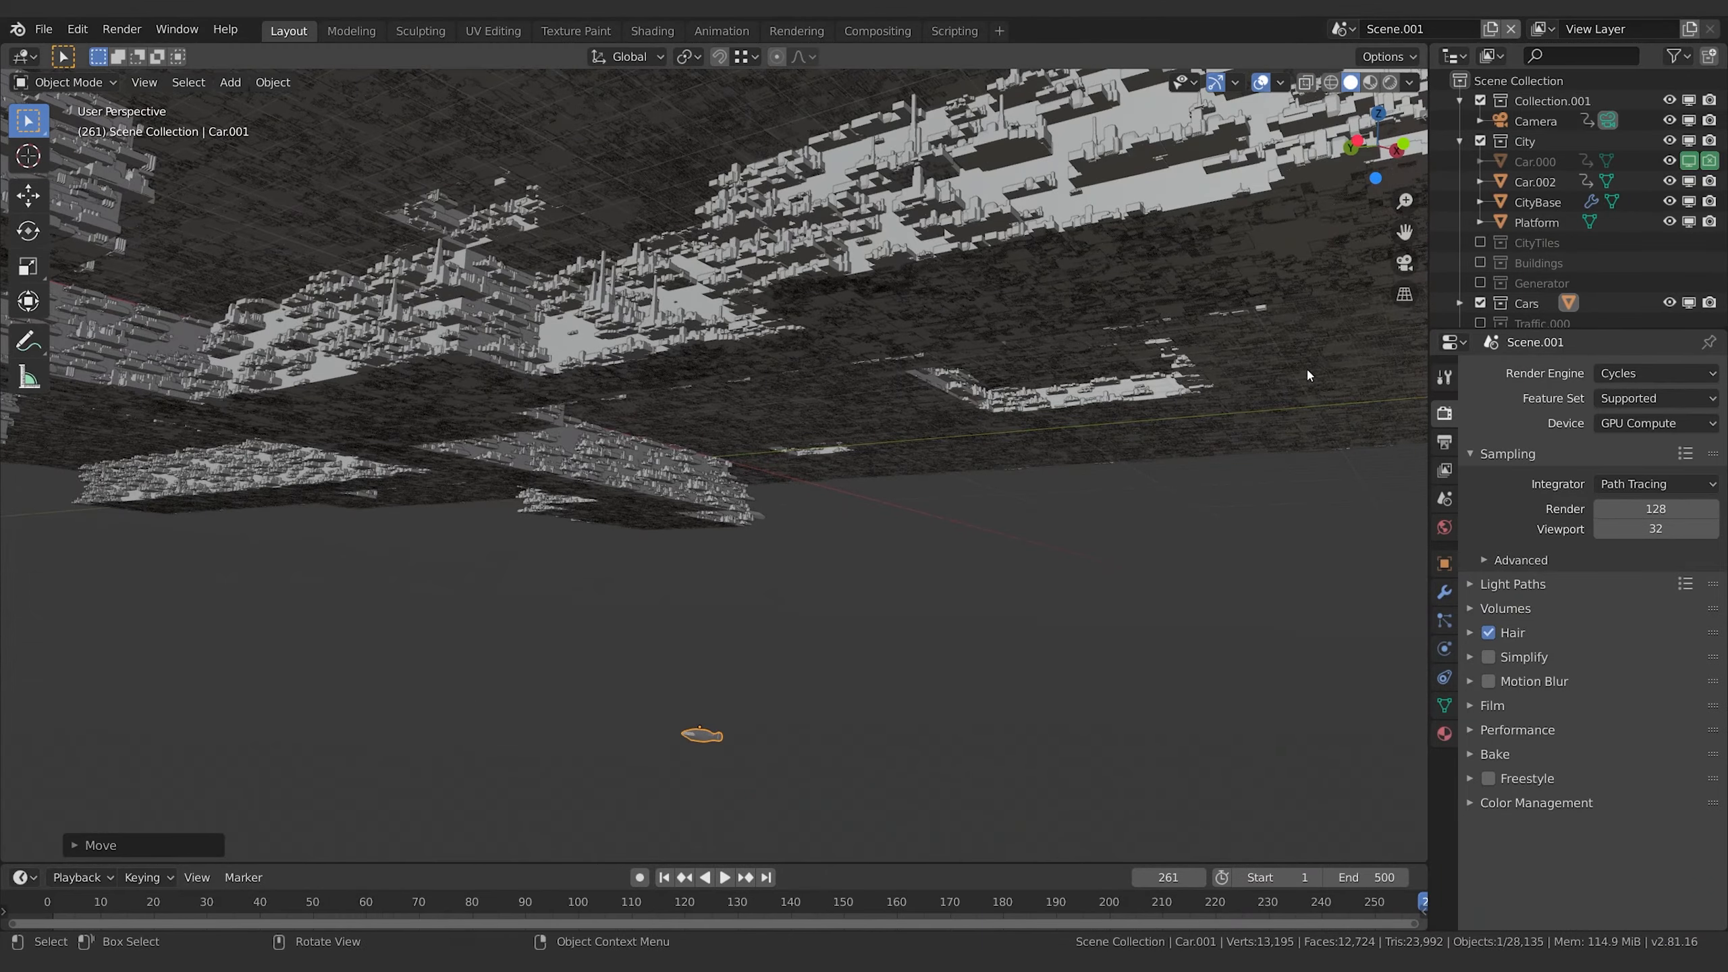
- Exclude the City collection again and frame Car.001 up close from behind
click(1480, 141)
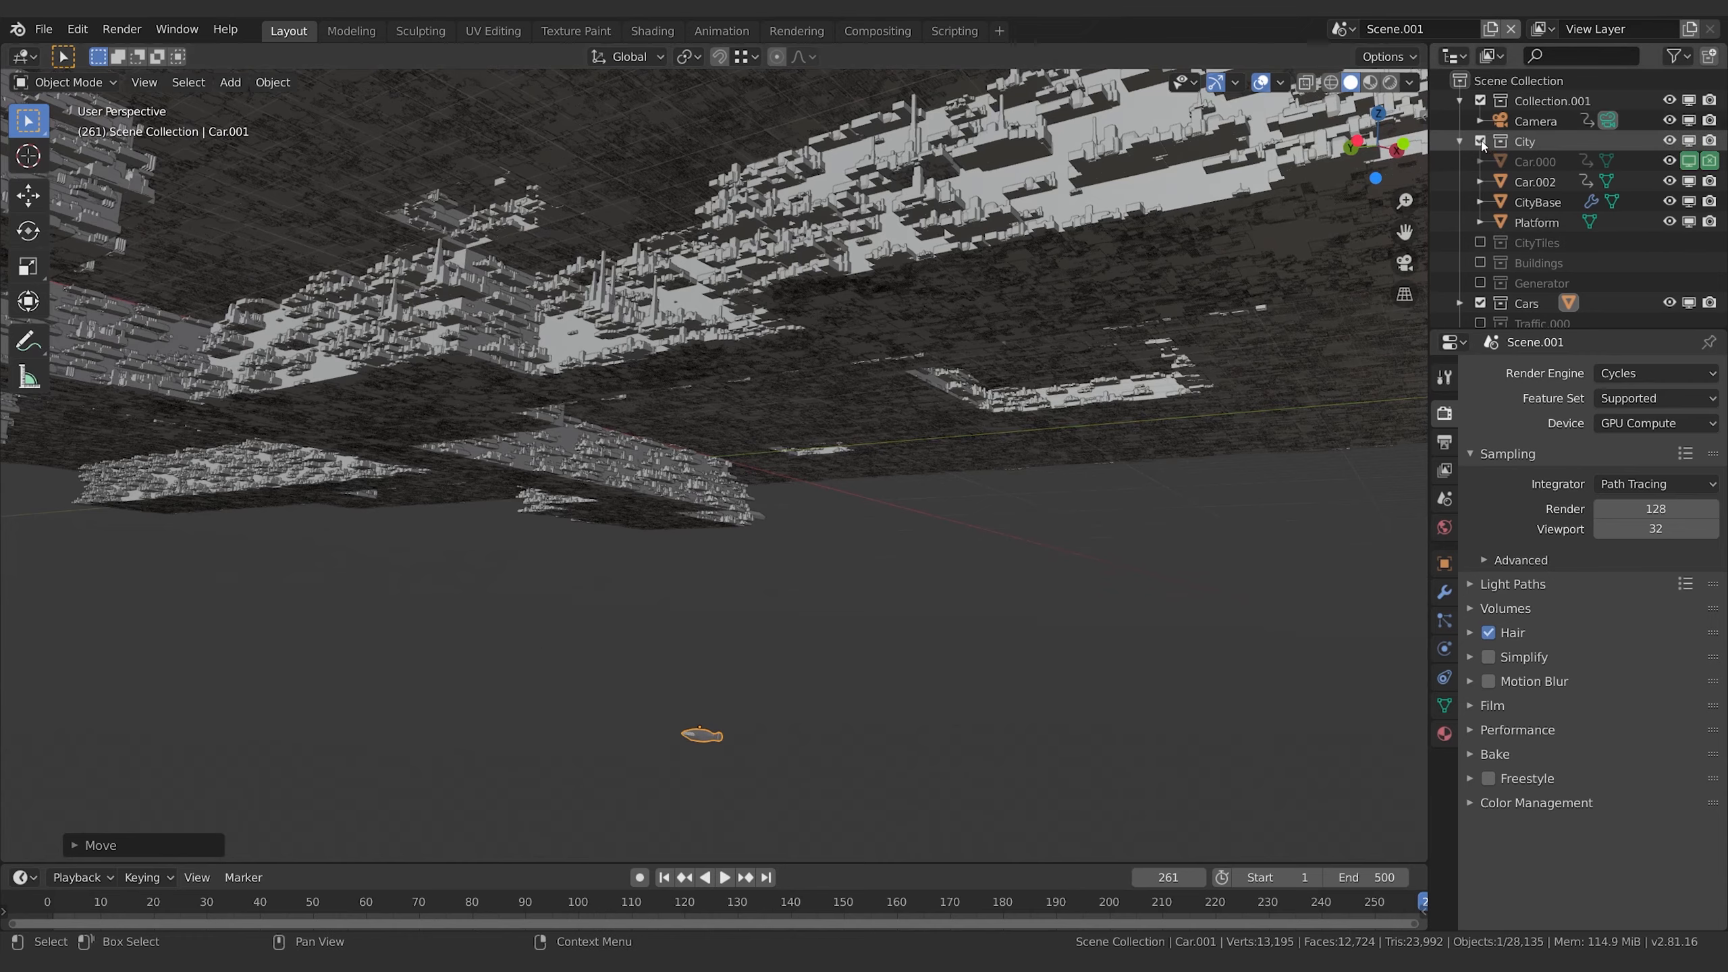
key(KP_Decimal)
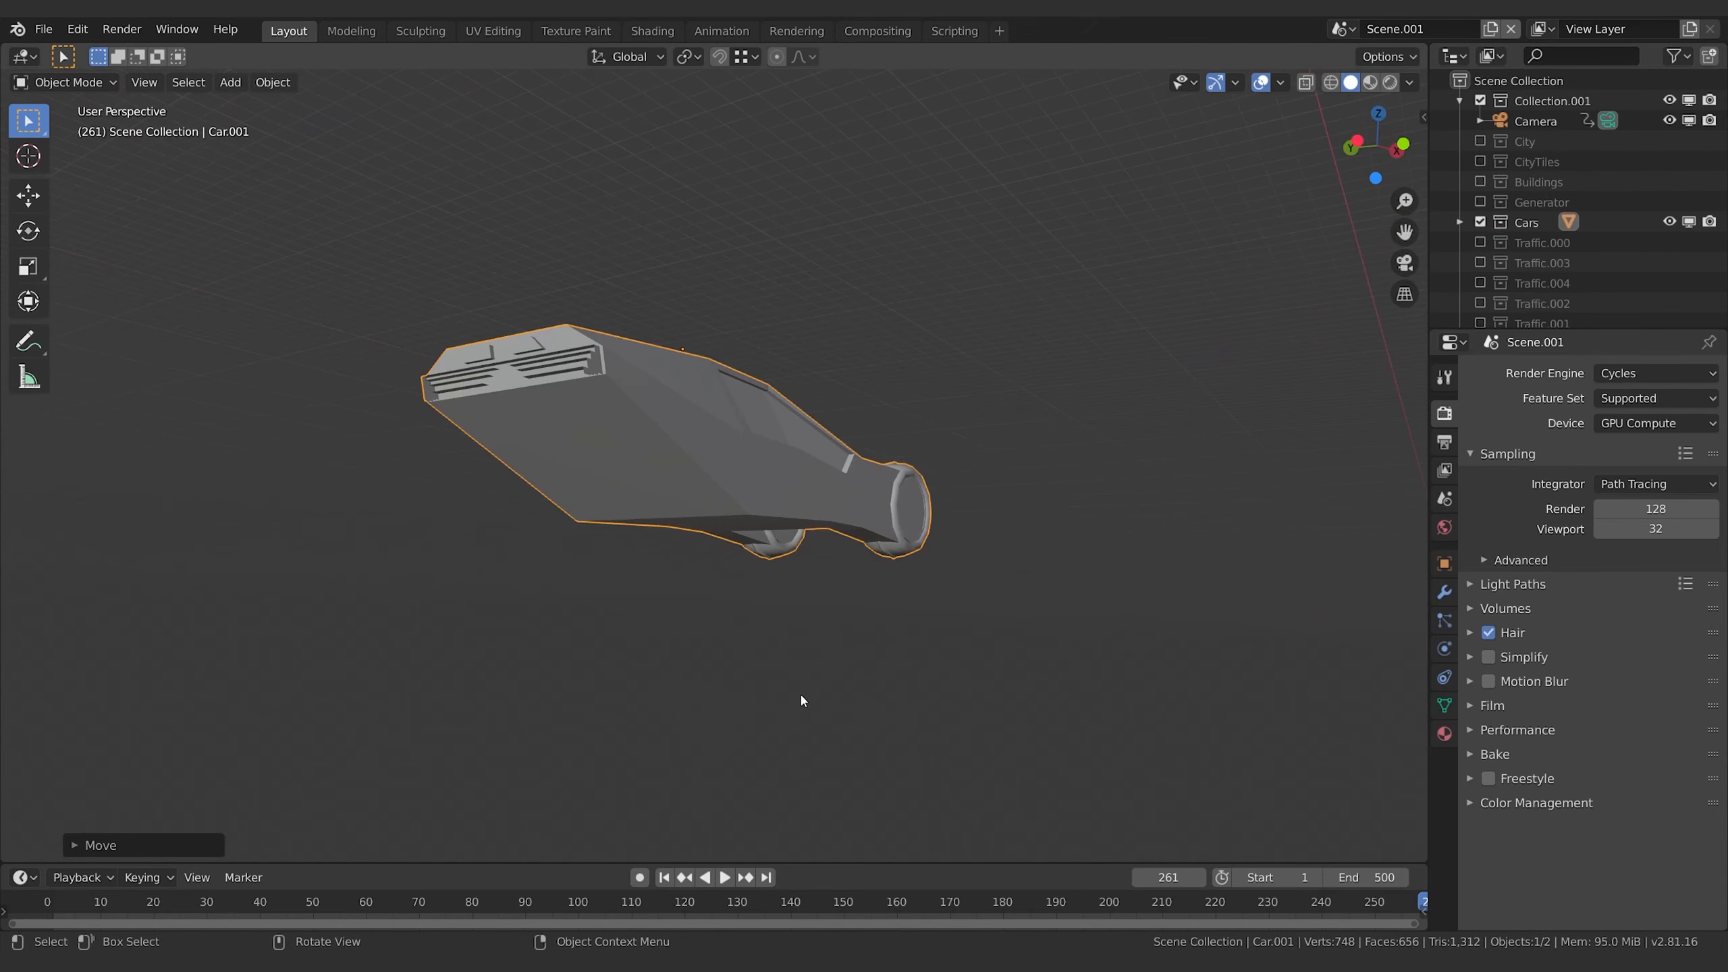
middle_drag(1017, 262, 968, 320)
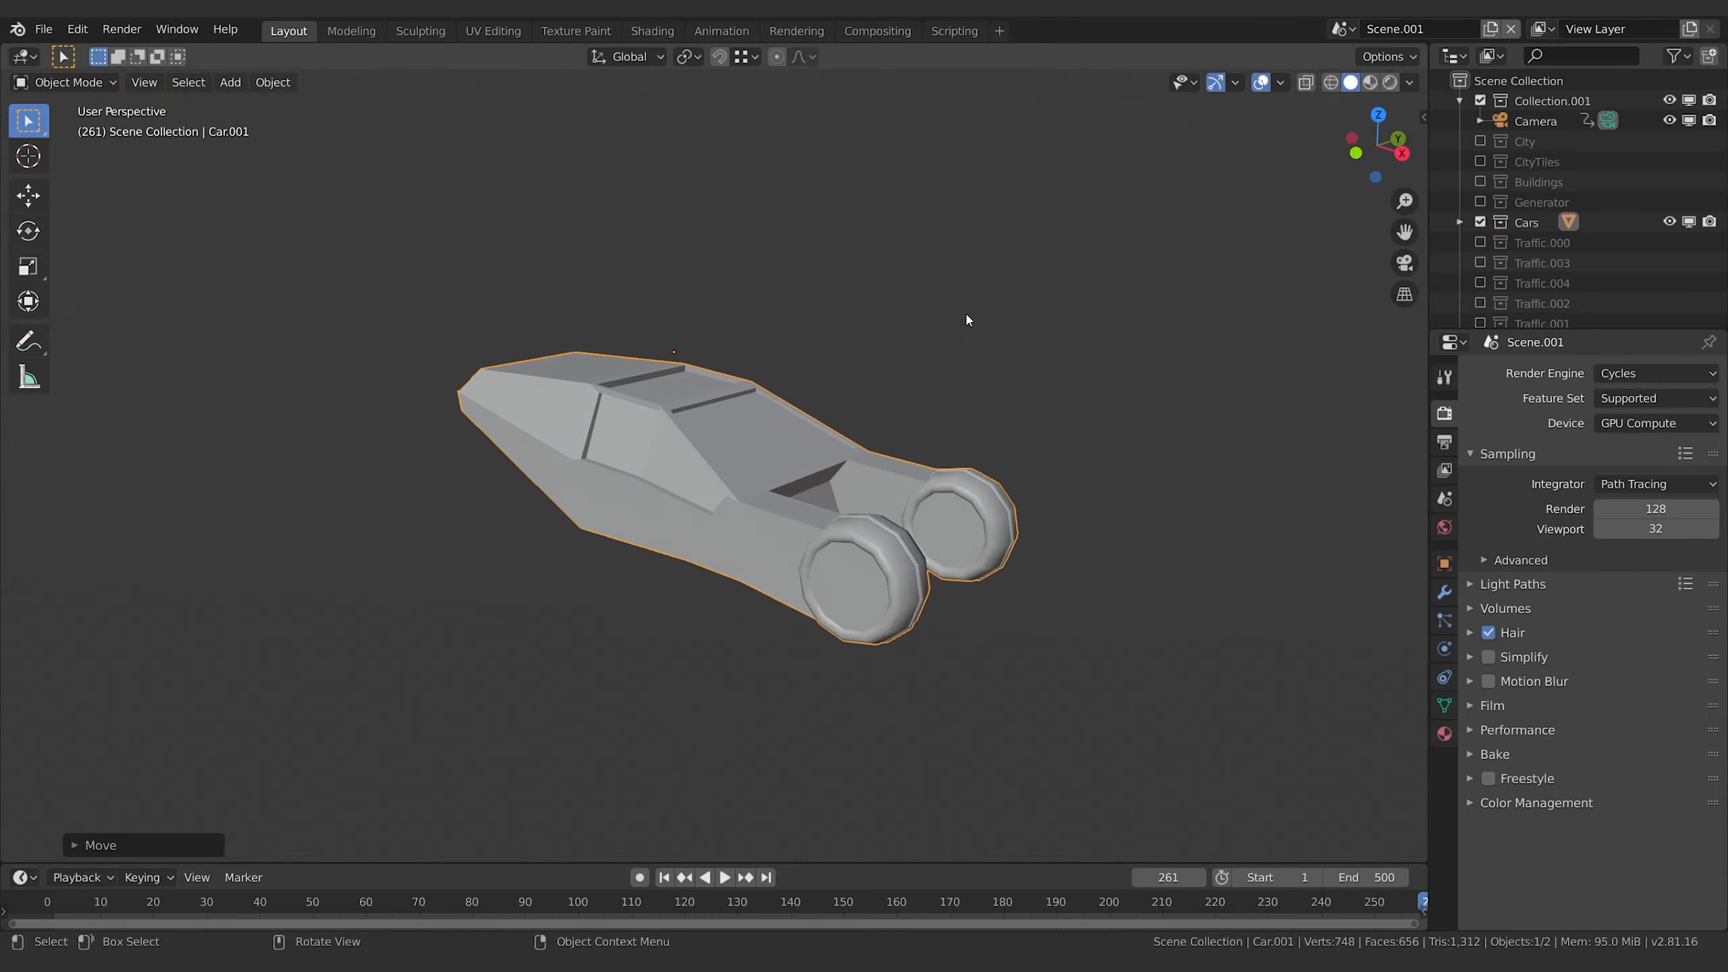
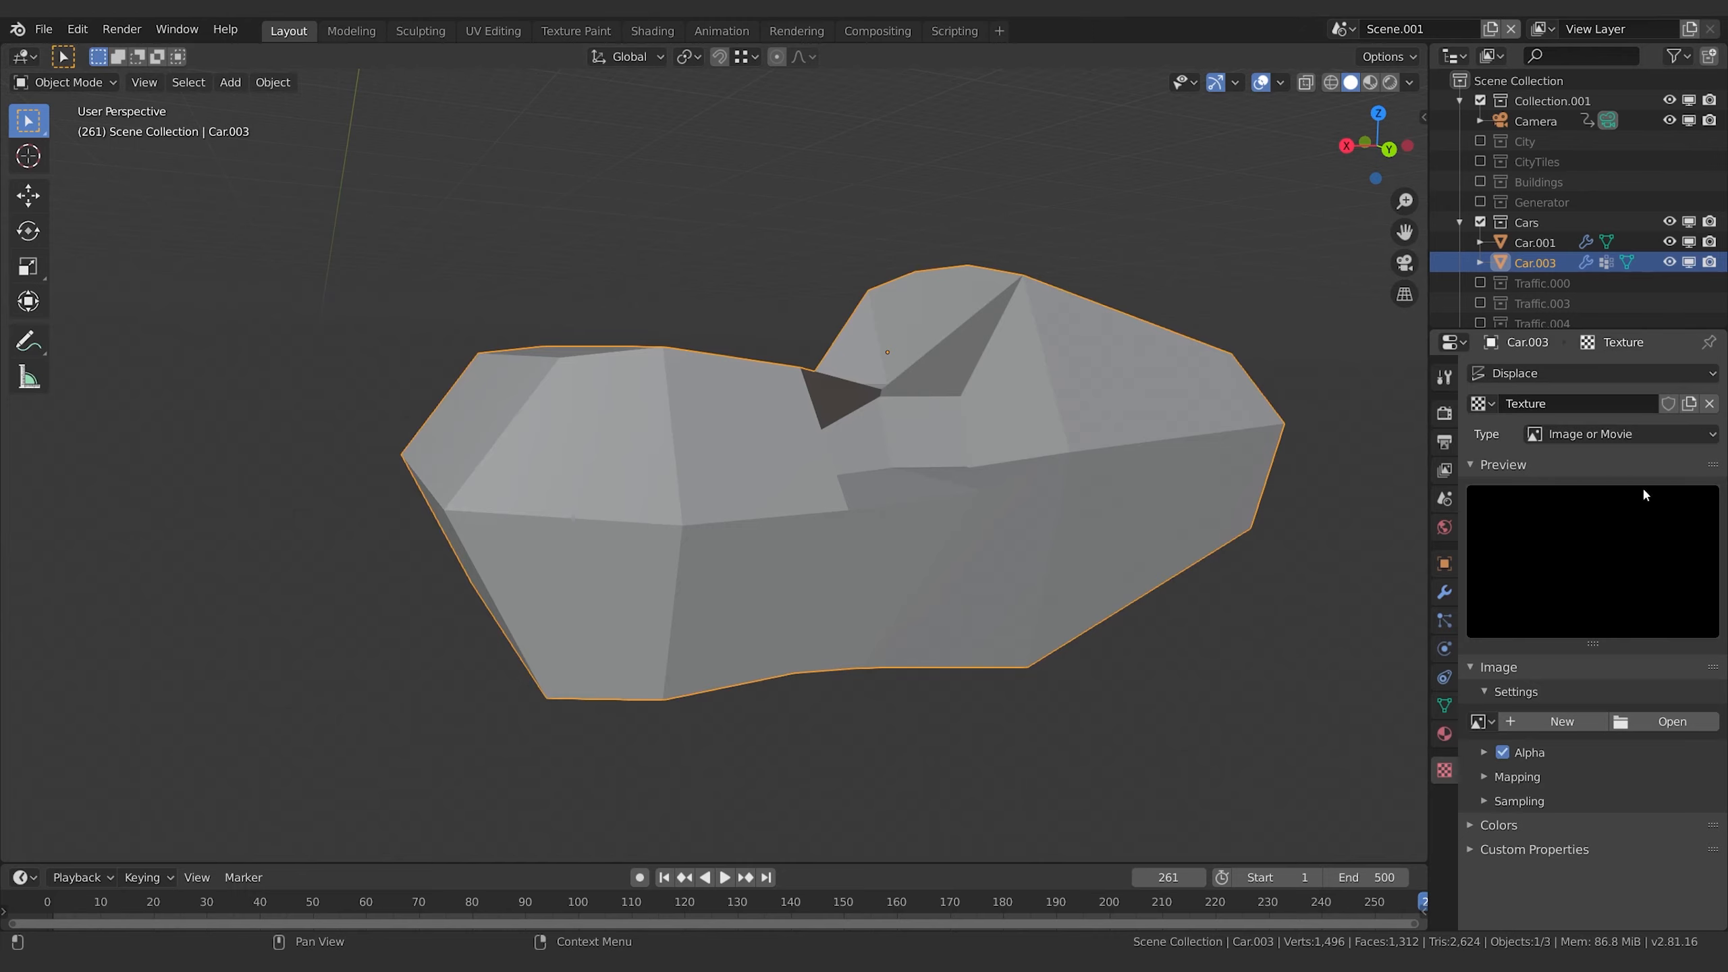
- Set the type of Car.003's displacement texture to Voronoi and compare the deformed car with the original
click(1555, 439)
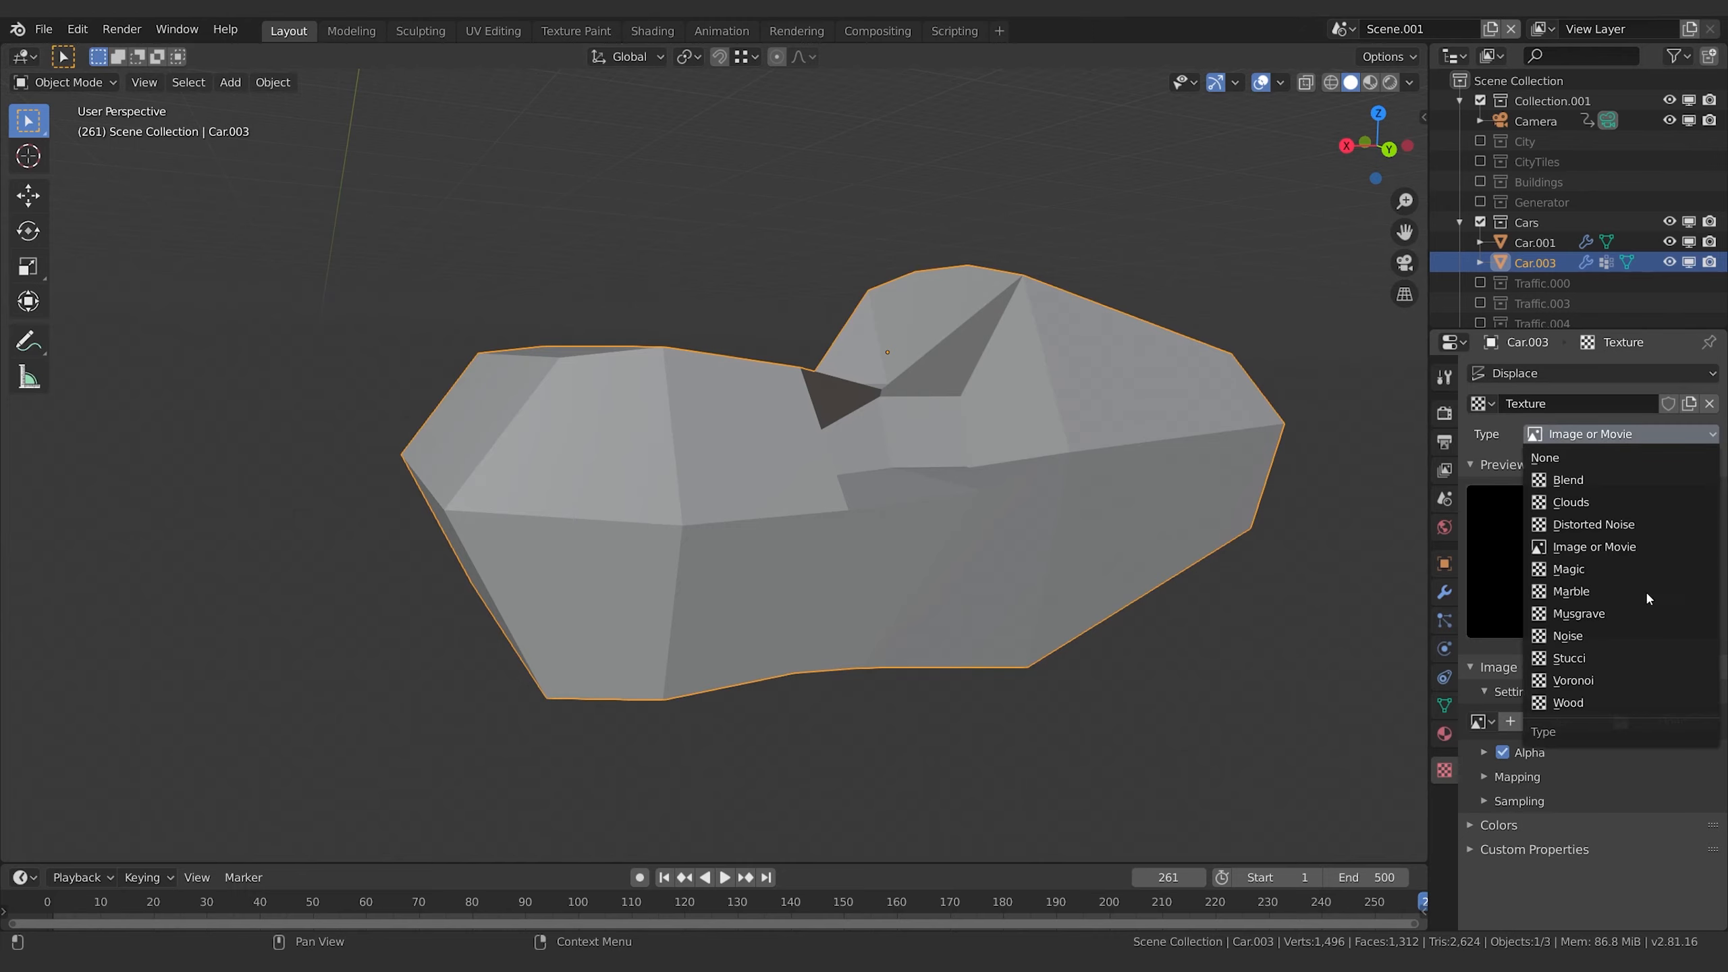
click(1622, 680)
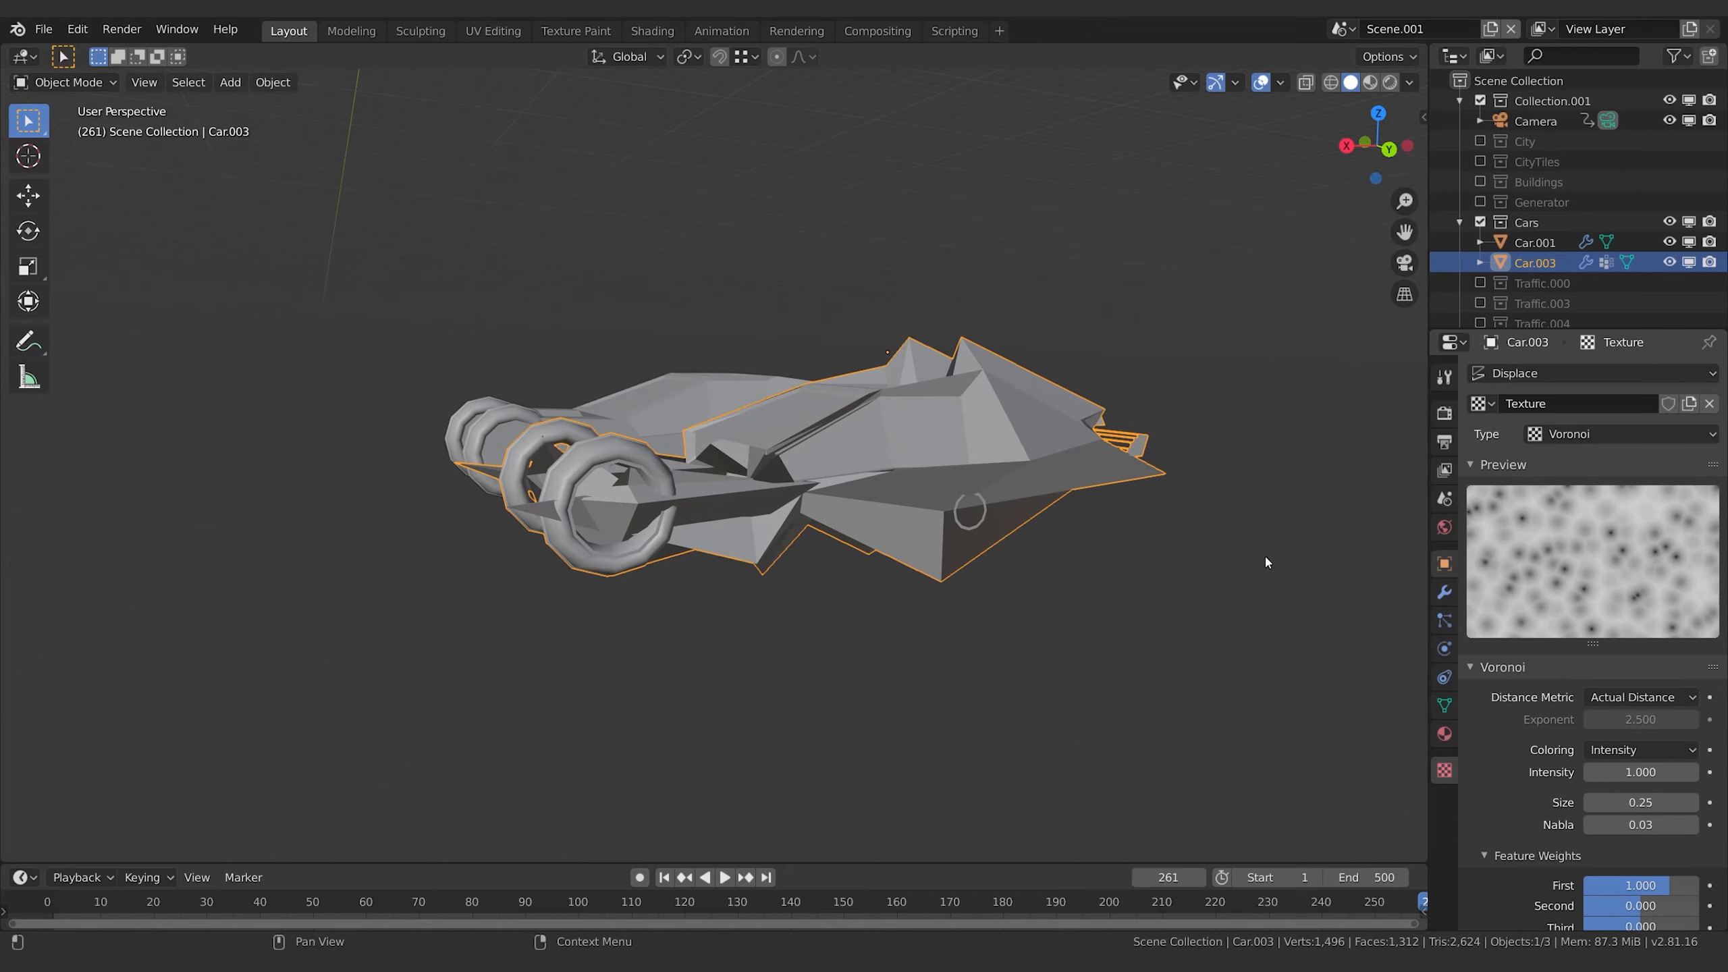
middle_drag(1263, 555, 1047, 528)
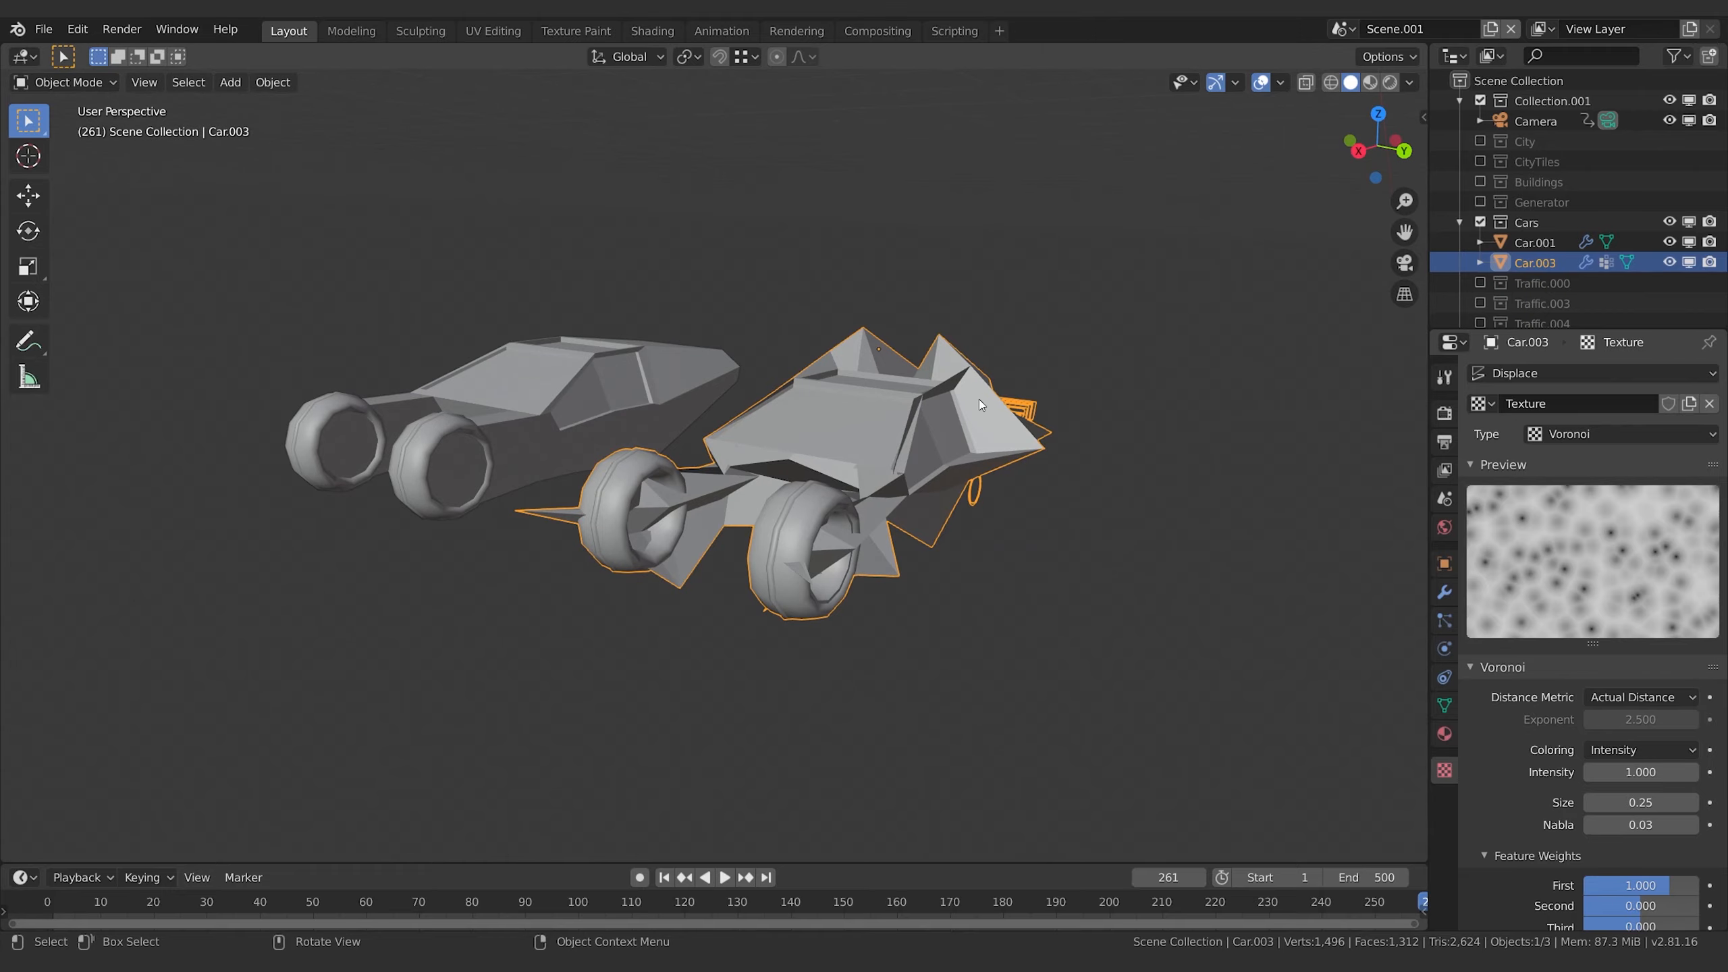
- Set the strength of Car.003's Displace modifier to -0.5
click(1445, 621)
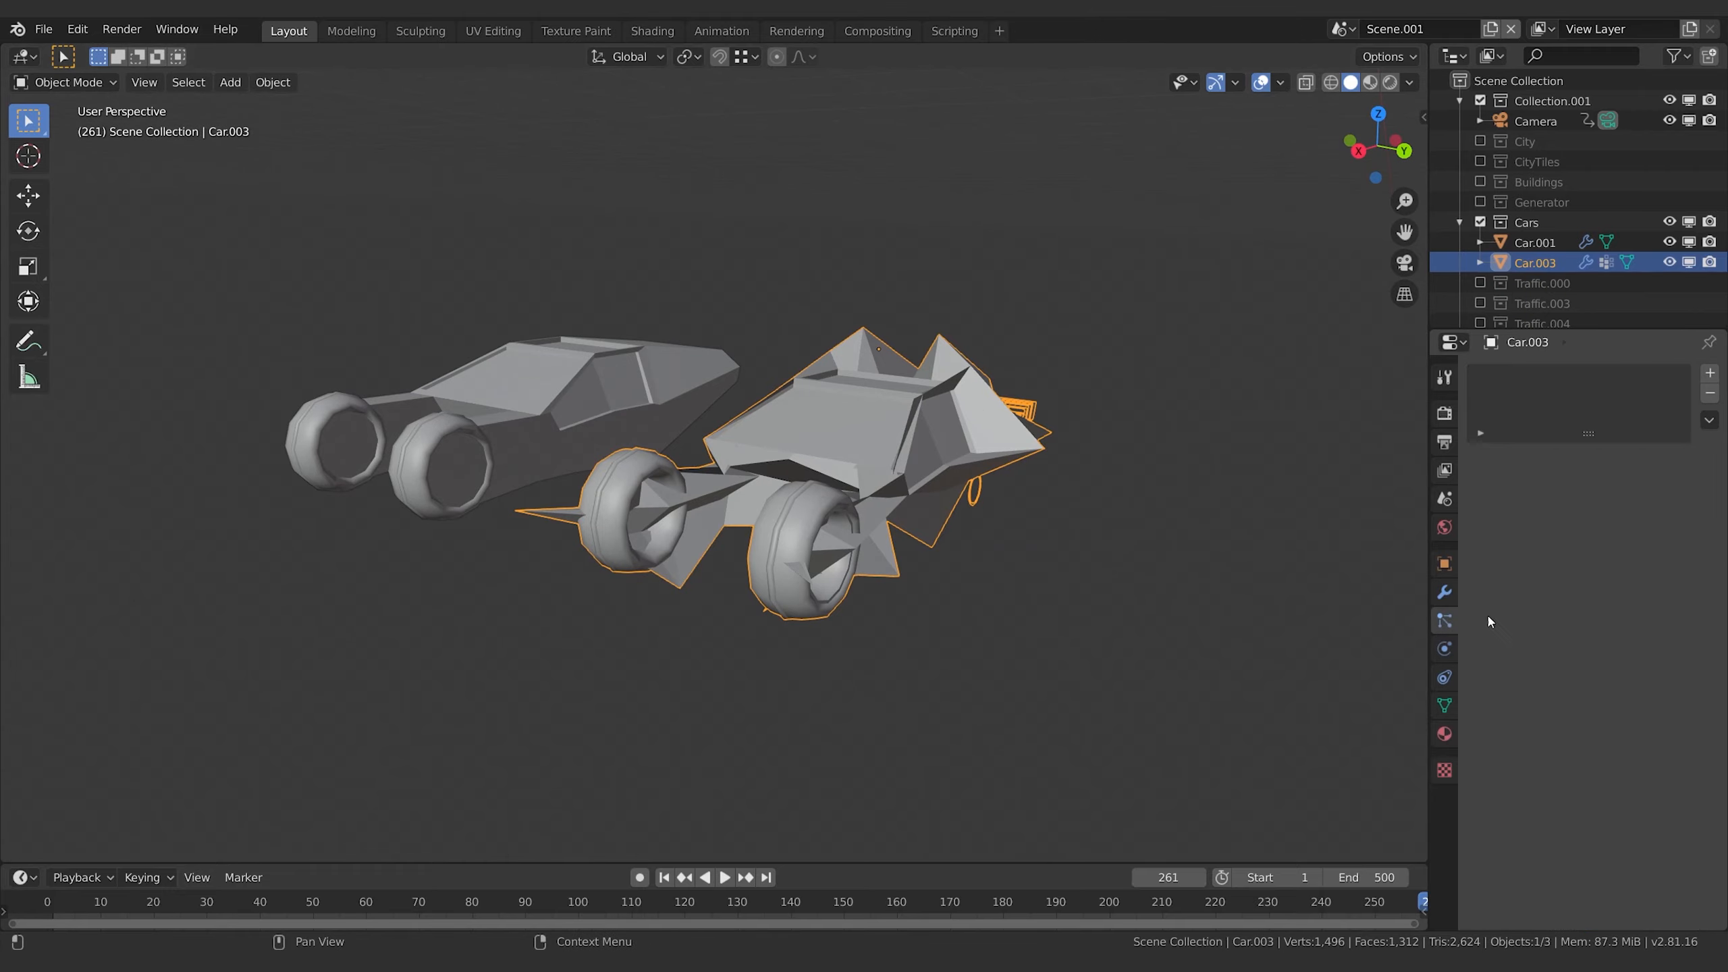
click(1444, 592)
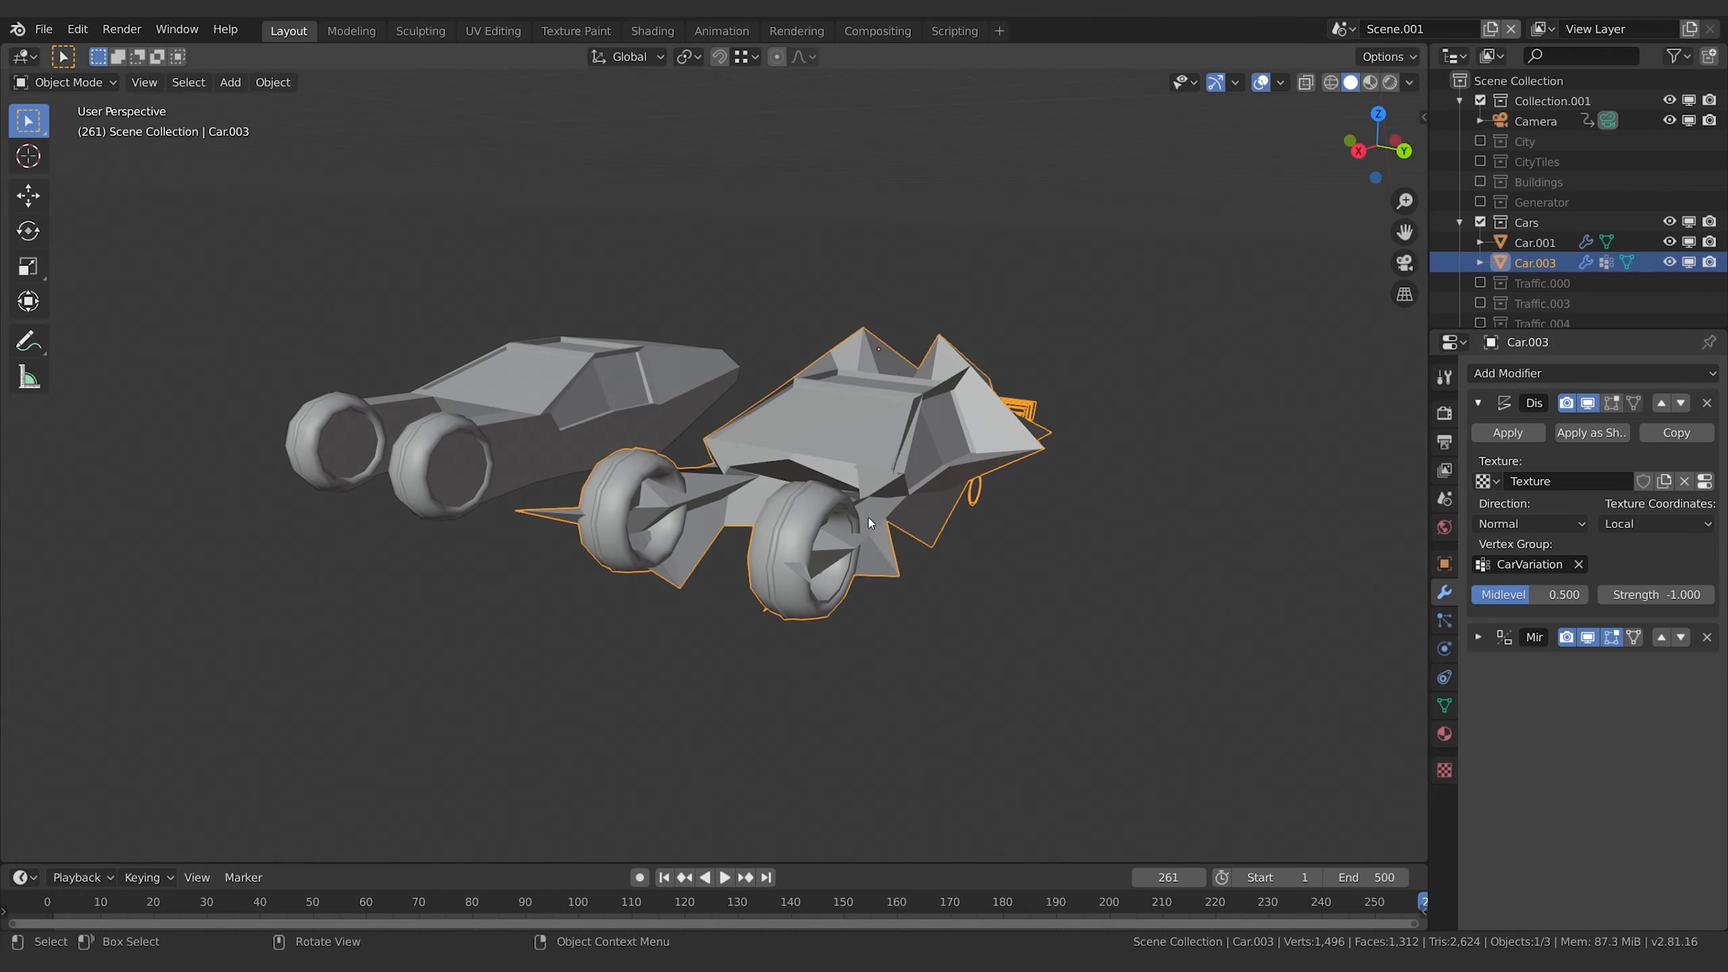
middle_drag(868, 517, 1198, 528)
mouse_move(1670, 606)
mouse_down()
mouse_move(1705, 606)
mouse_move(1667, 594)
mouse_up()
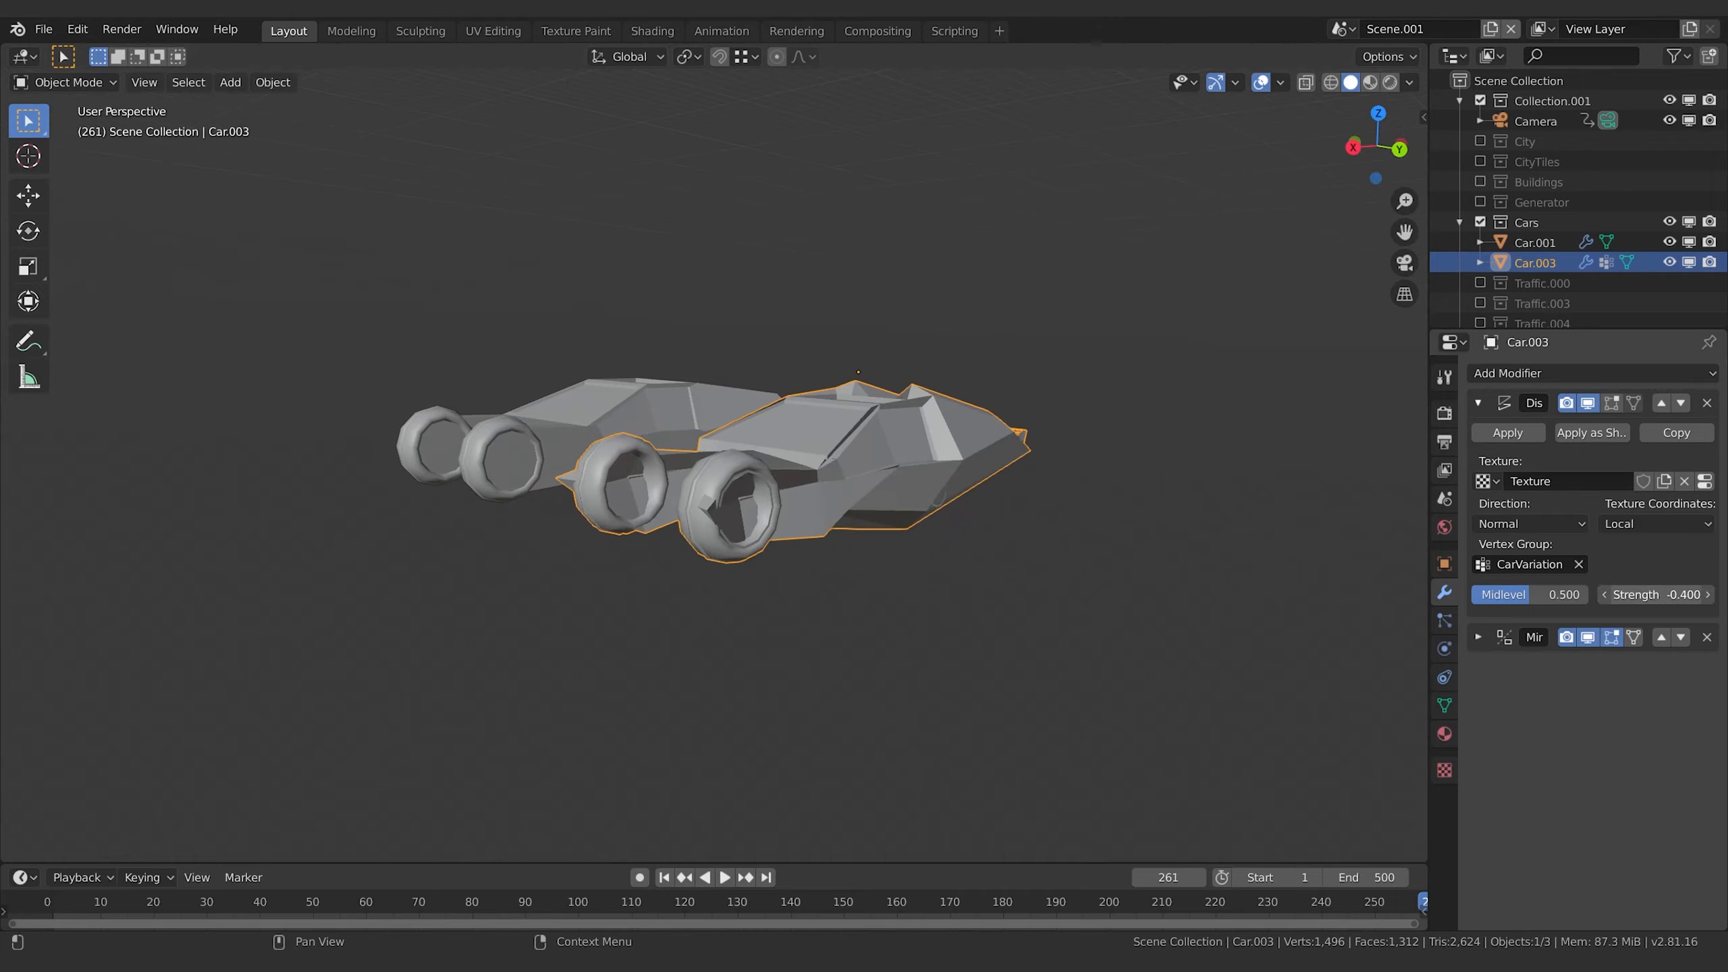
mouse_move(1064, 520)
middle_down()
mouse_move(961, 538)
mouse_move(1273, 522)
mouse_move(1236, 532)
mouse_move(1280, 545)
mouse_move(952, 582)
mouse_move(1083, 569)
mouse_move(1012, 542)
middle_up()
- Display the two cars in rendered shading and inspect the displaced one
key(z)
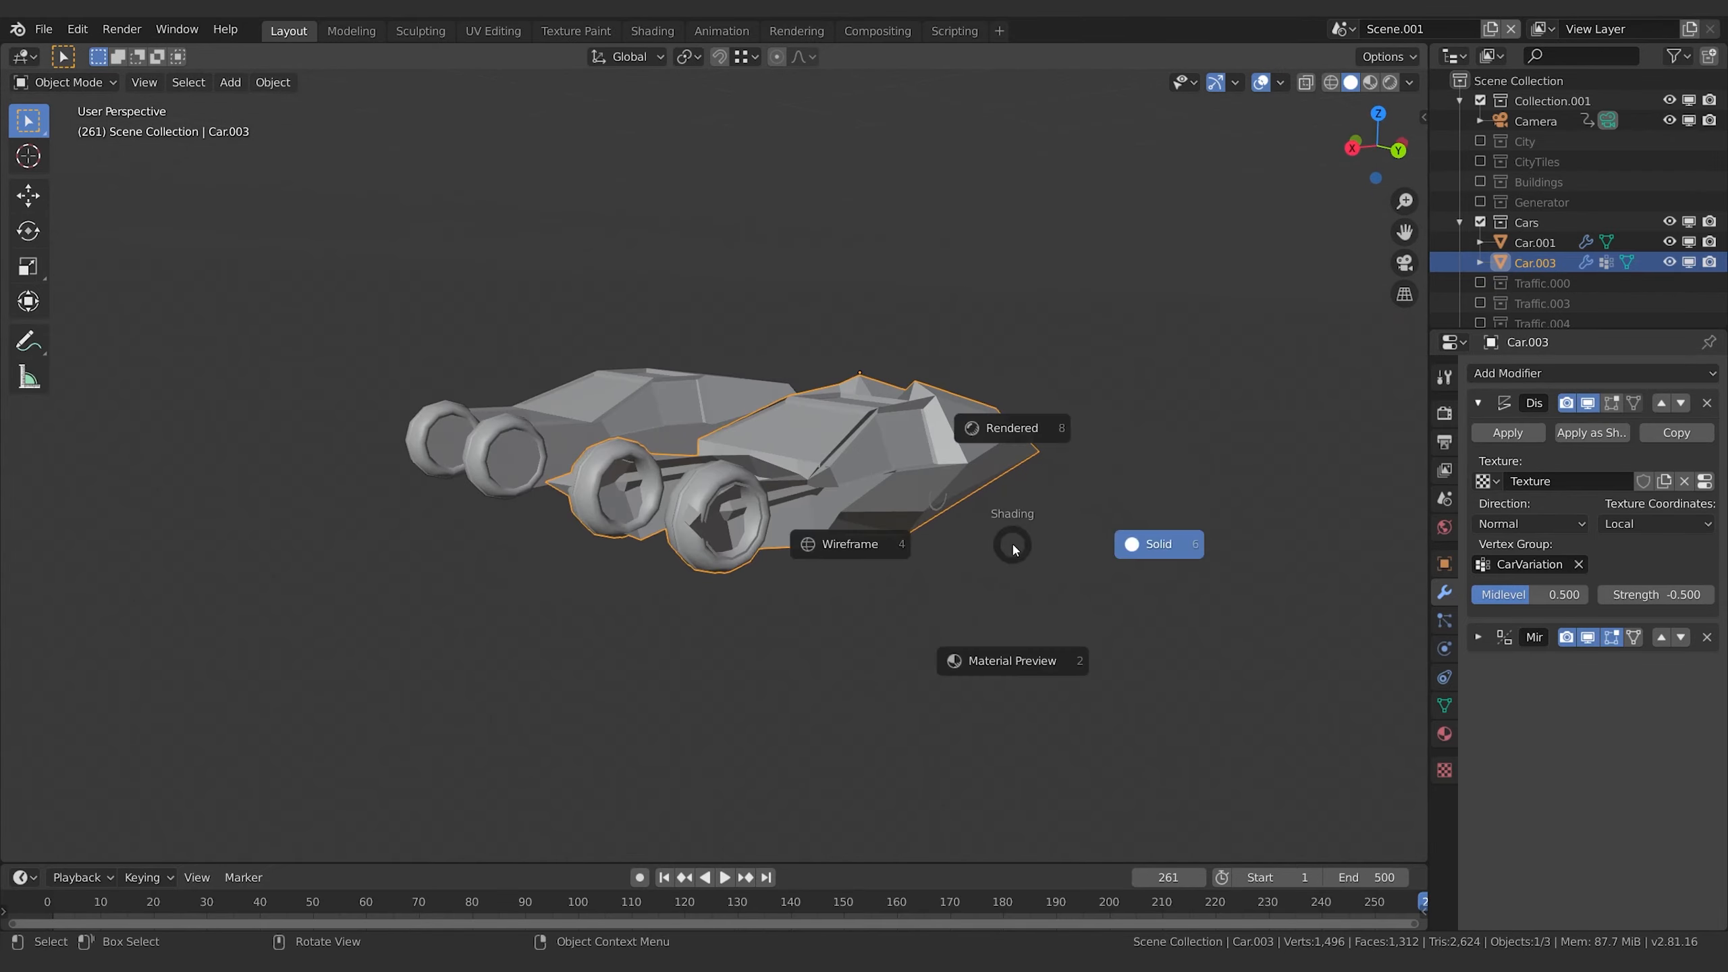
click(1011, 440)
shift+middle_drag(898, 465, 1023, 549)
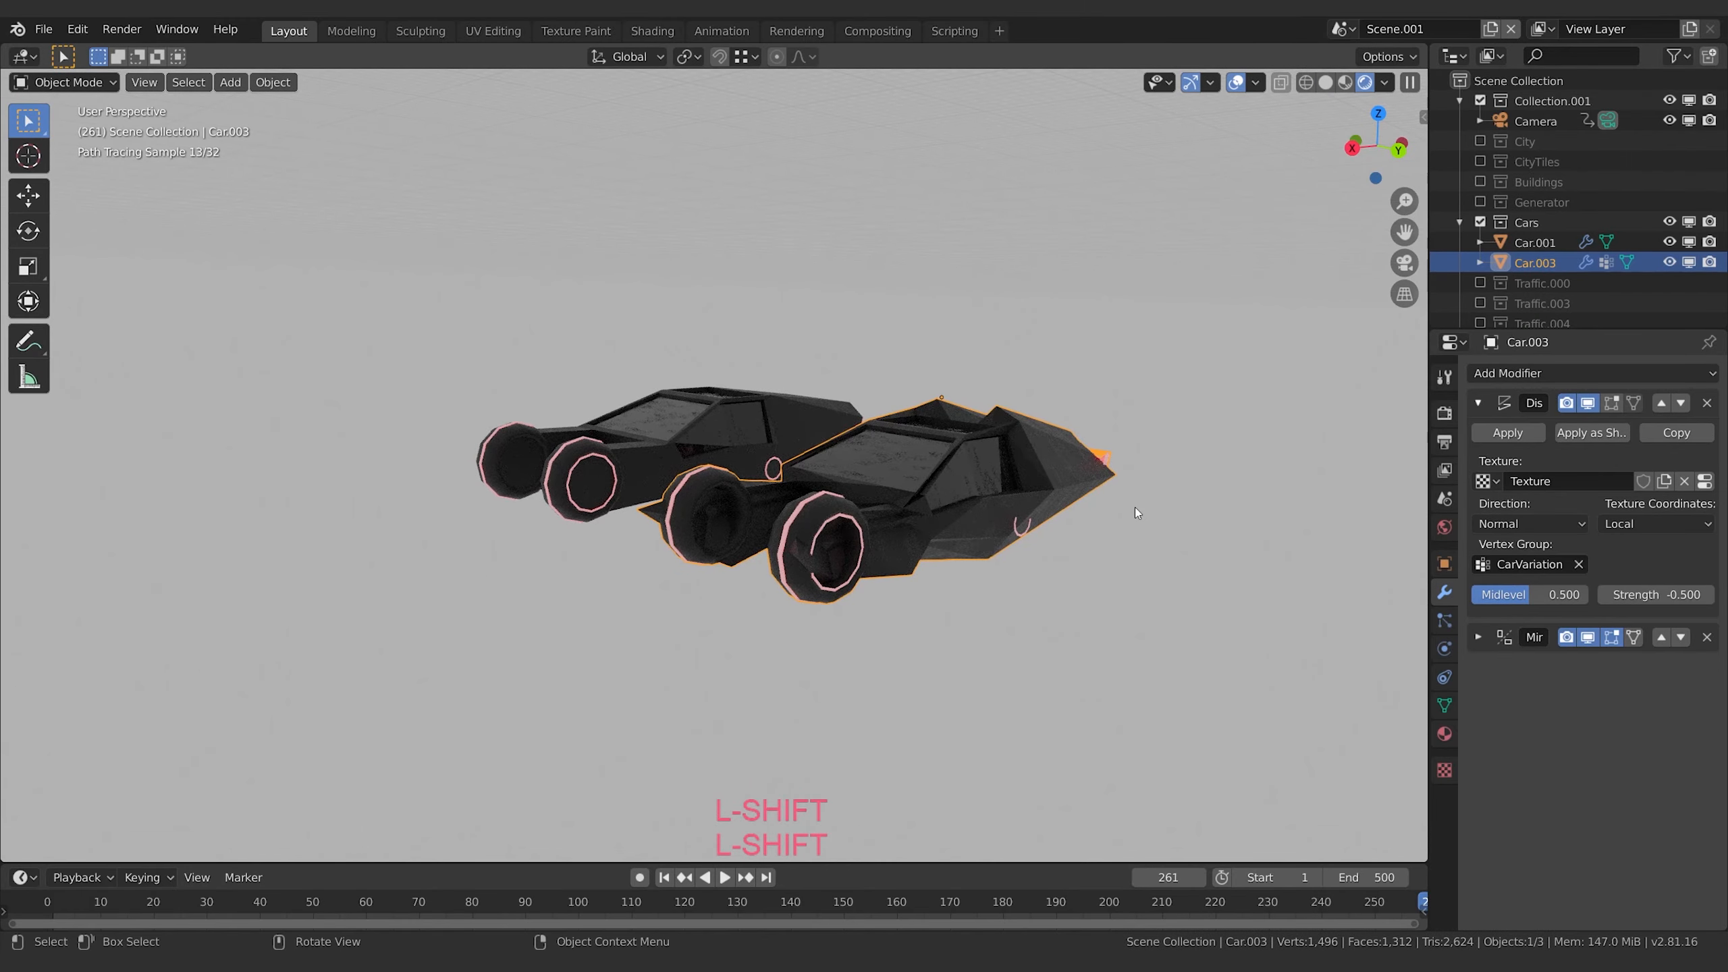
mouse_move(1136, 513)
middle_down()
mouse_move(1128, 570)
mouse_move(982, 581)
mouse_move(1024, 541)
mouse_move(980, 588)
mouse_move(1072, 603)
mouse_move(1040, 564)
middle_up()
- Set the Displace modifier's midlevel to 0.483 and its strength to -1 on Car.003
mouse_move(1541, 596)
mouse_down()
mouse_move(1591, 596)
mouse_move(1529, 596)
mouse_up()
middle_drag(1327, 587, 1156, 577)
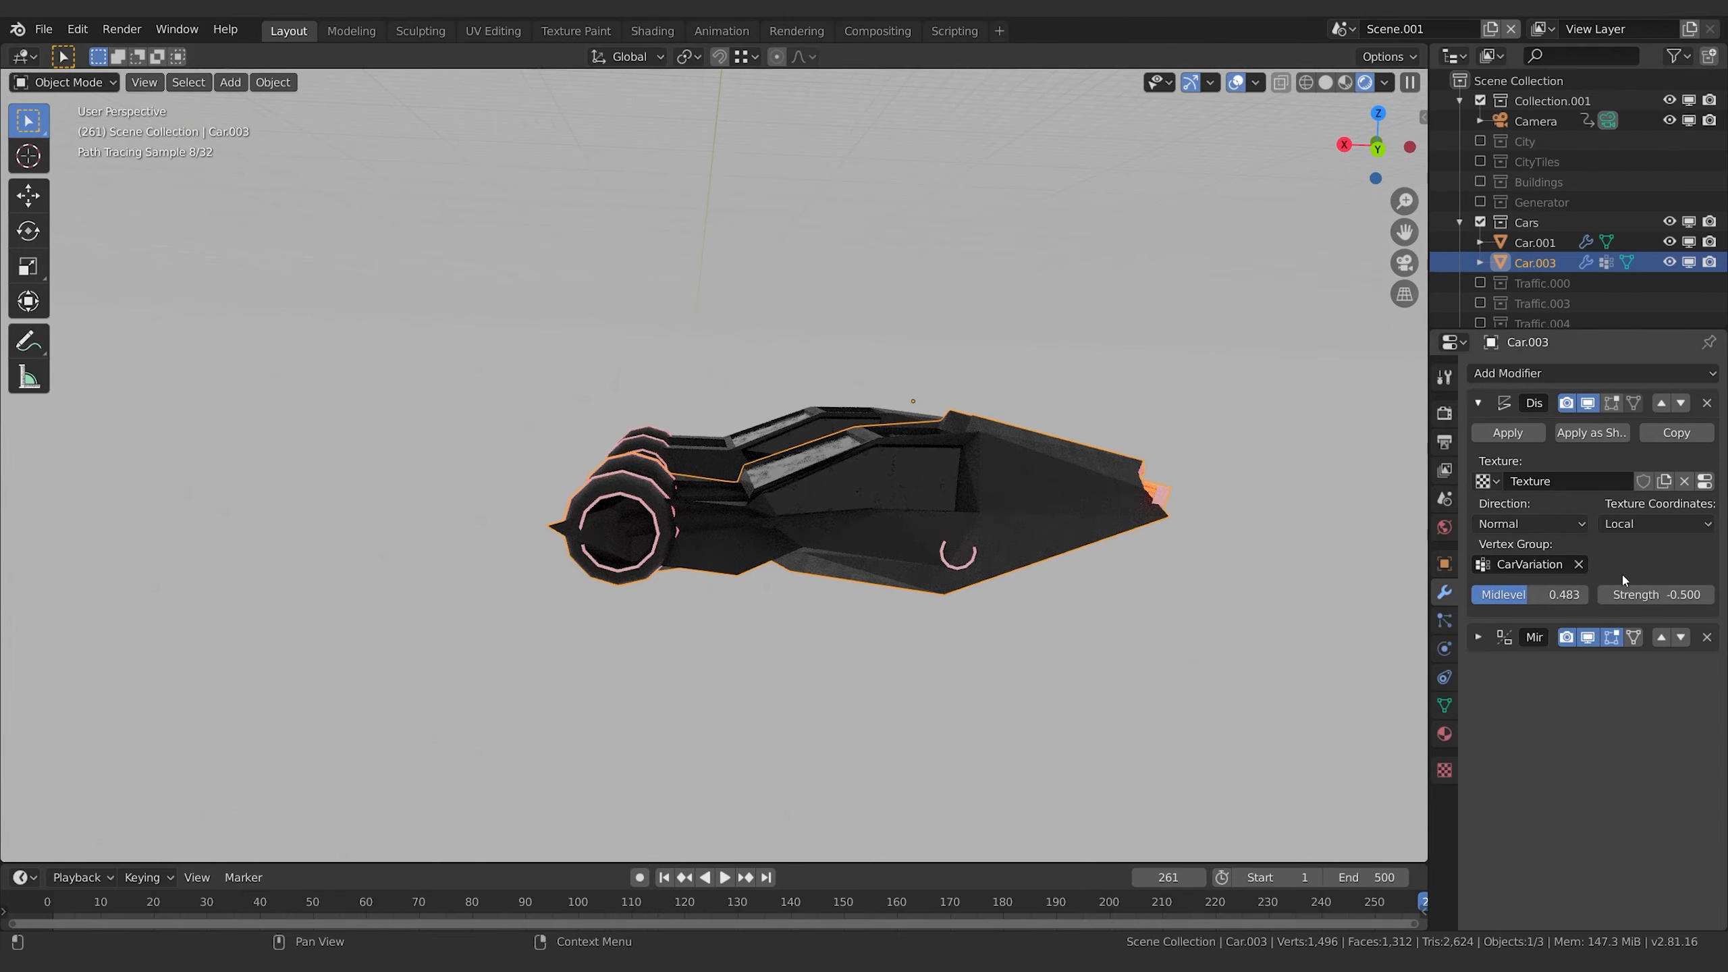
mouse_move(1650, 597)
mouse_down()
mouse_move(1595, 597)
mouse_move(1687, 597)
mouse_move(1627, 597)
mouse_up()
mouse_move(952, 558)
middle_down()
mouse_move(1050, 619)
mouse_move(1169, 544)
mouse_move(816, 558)
mouse_move(630, 589)
mouse_move(762, 578)
mouse_move(1131, 605)
mouse_move(1024, 616)
mouse_move(1109, 622)
middle_up()
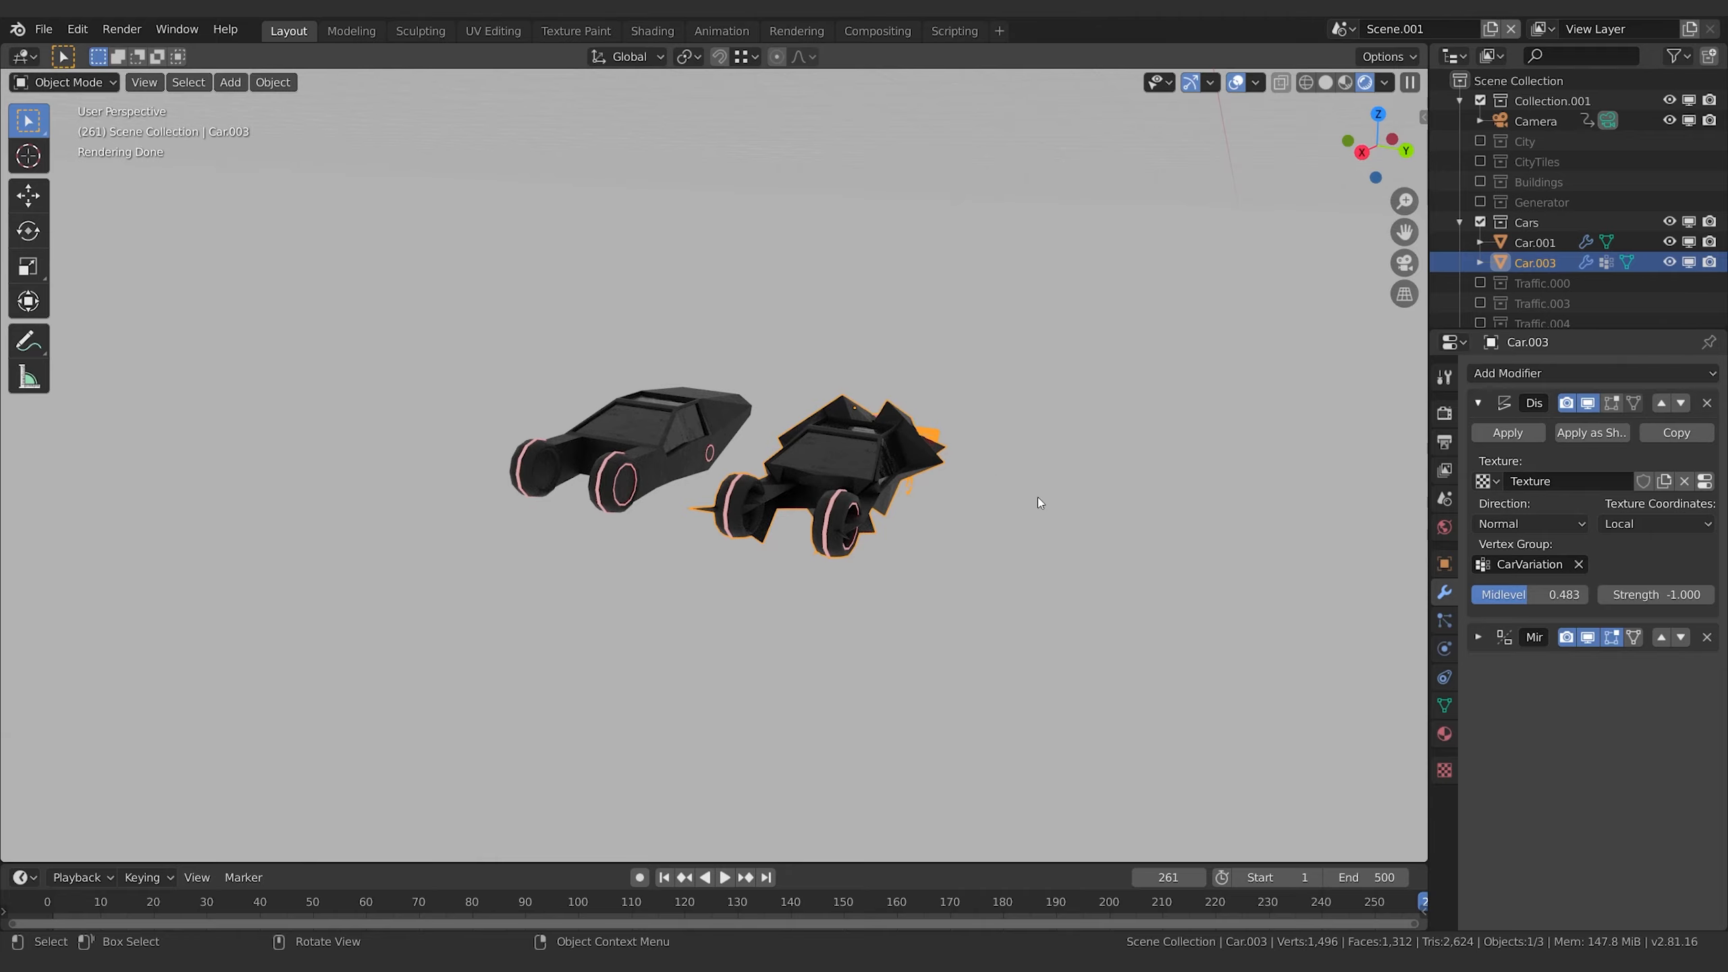
- Duplicate Car.003 and place the copy beside it along the Y axis
key(shift+d)
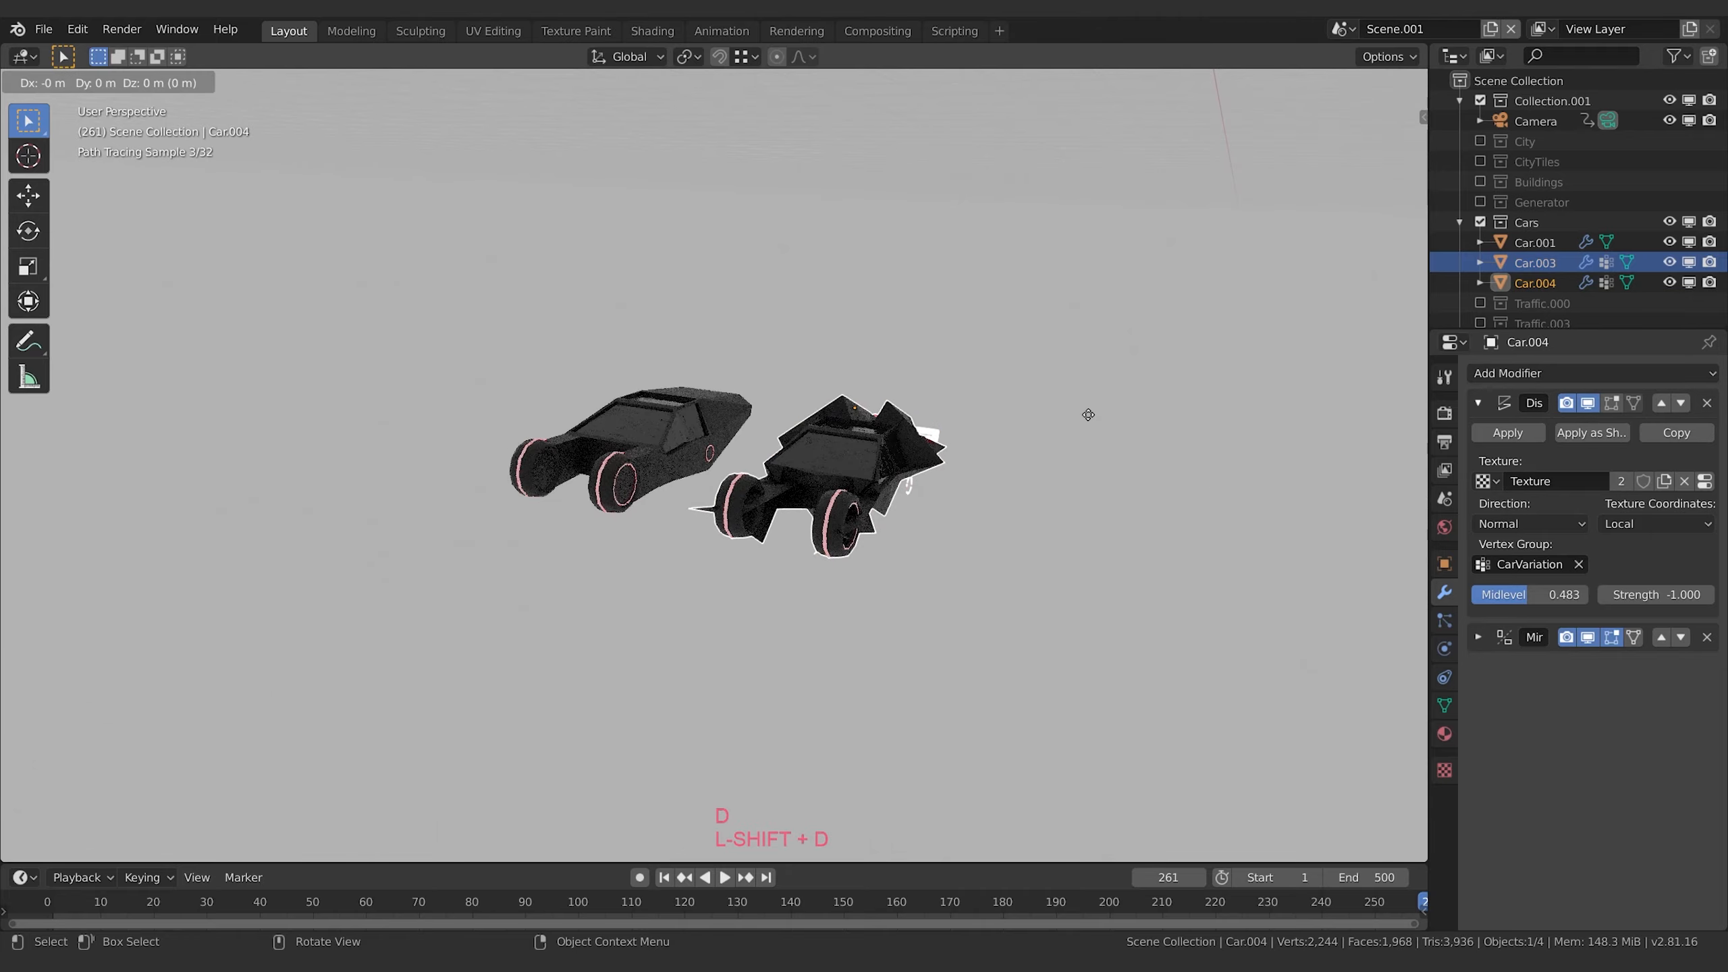
key(y)
click(1330, 452)
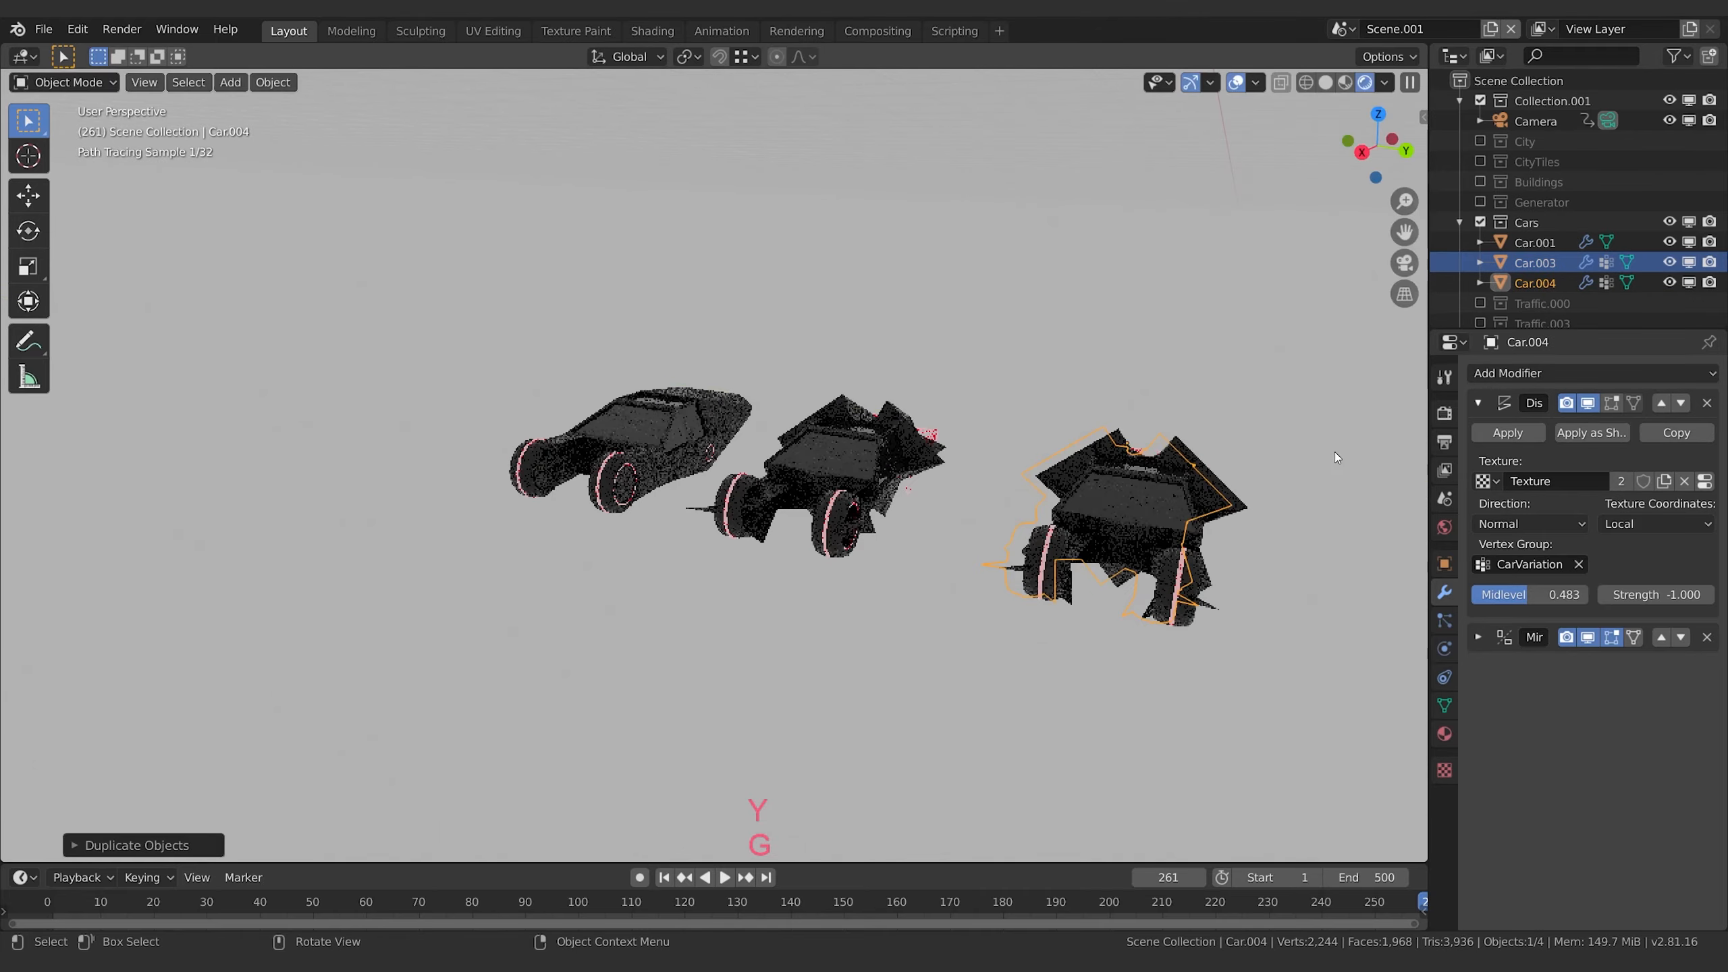
- In Edit Mode on Car.004, select the faces of the windscreen, the side window and the pillar between them
middle_drag(1153, 468, 1118, 507)
key(Tab)
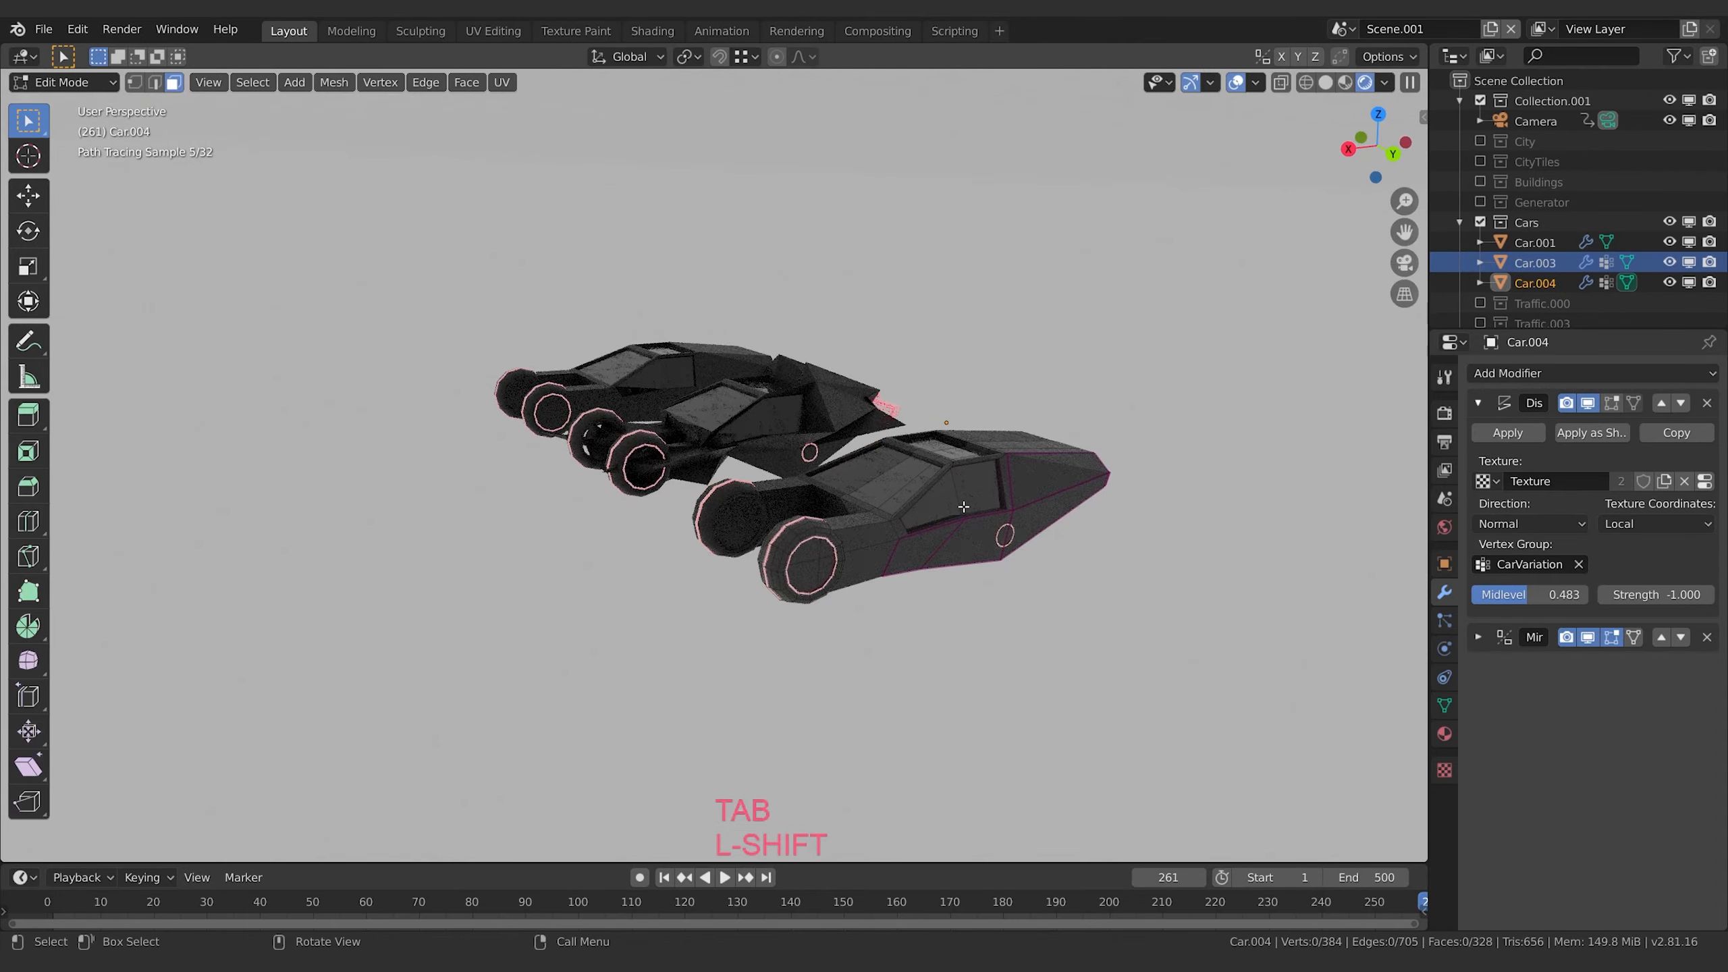
scroll(1015, 535, up, 5)
shift+middle_drag(1015, 535, 806, 542)
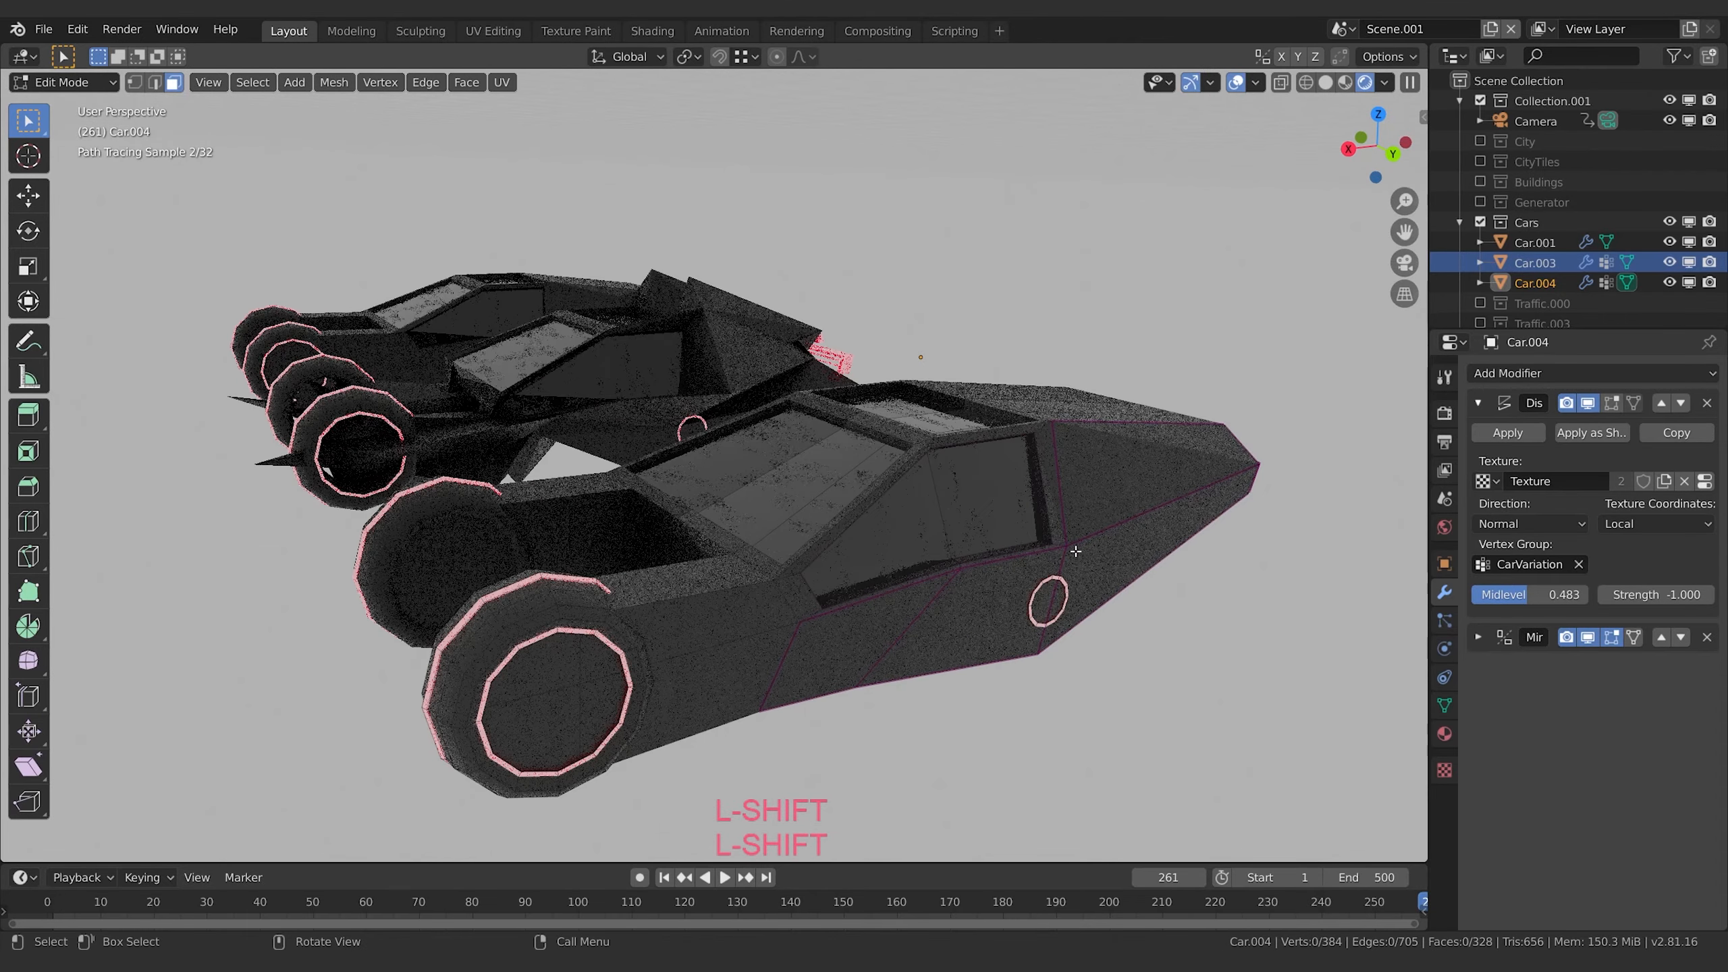
click(815, 545)
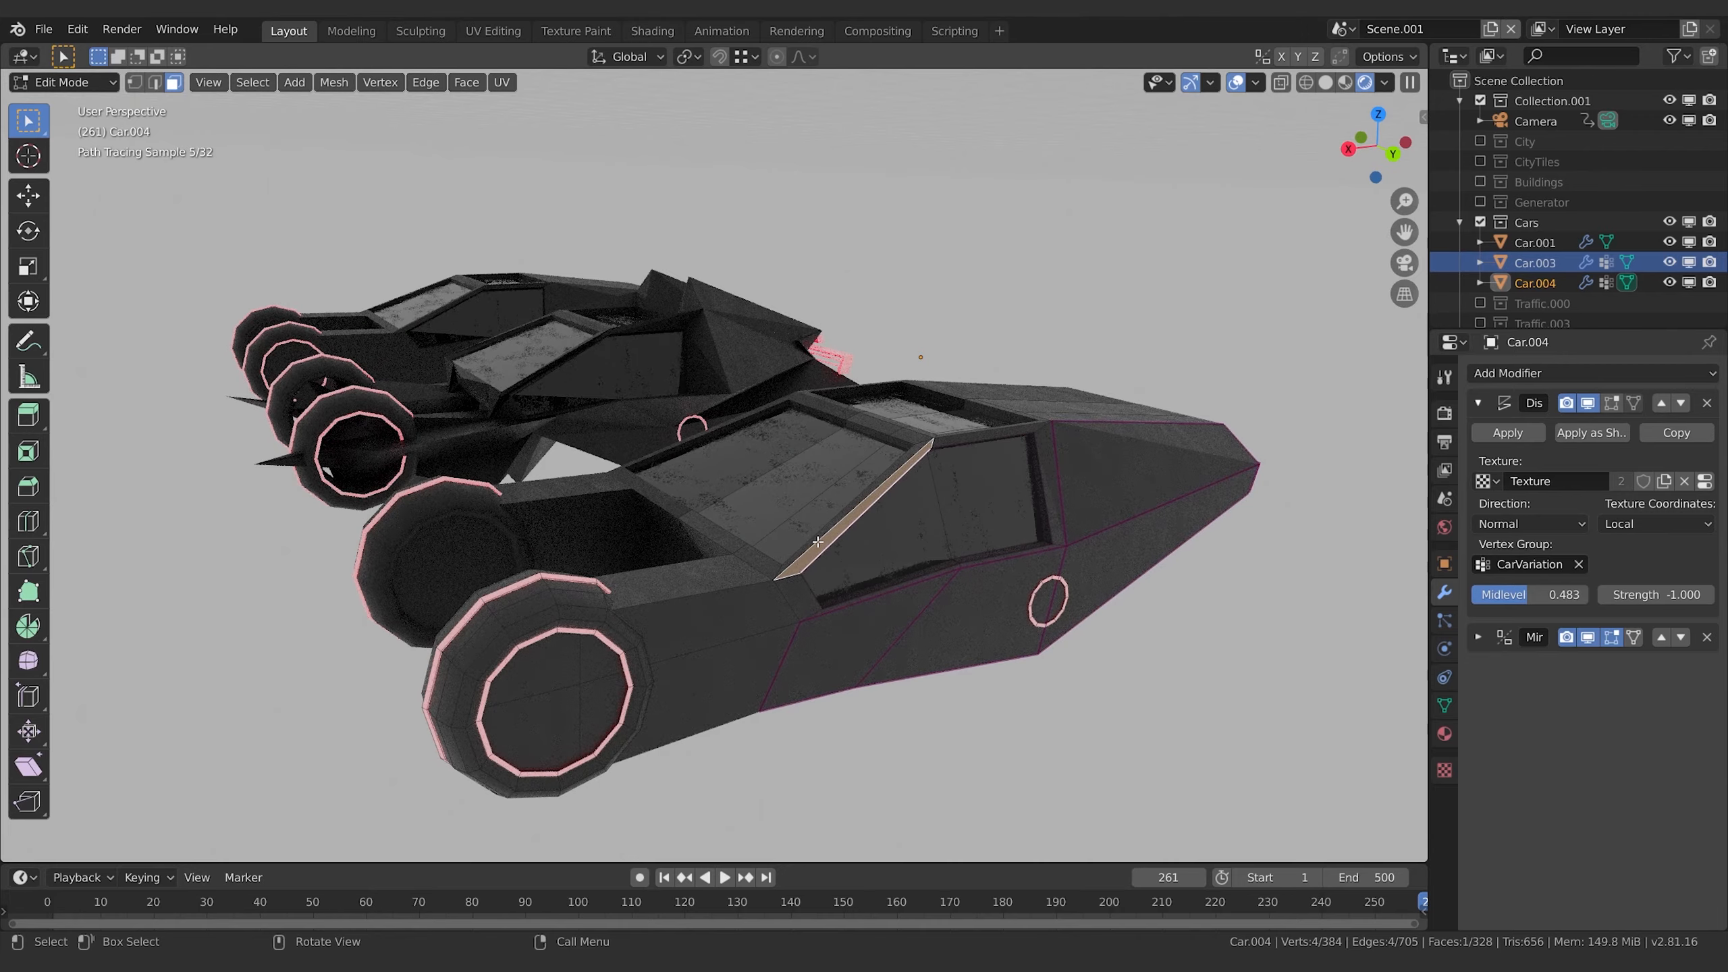
alt+click(823, 541)
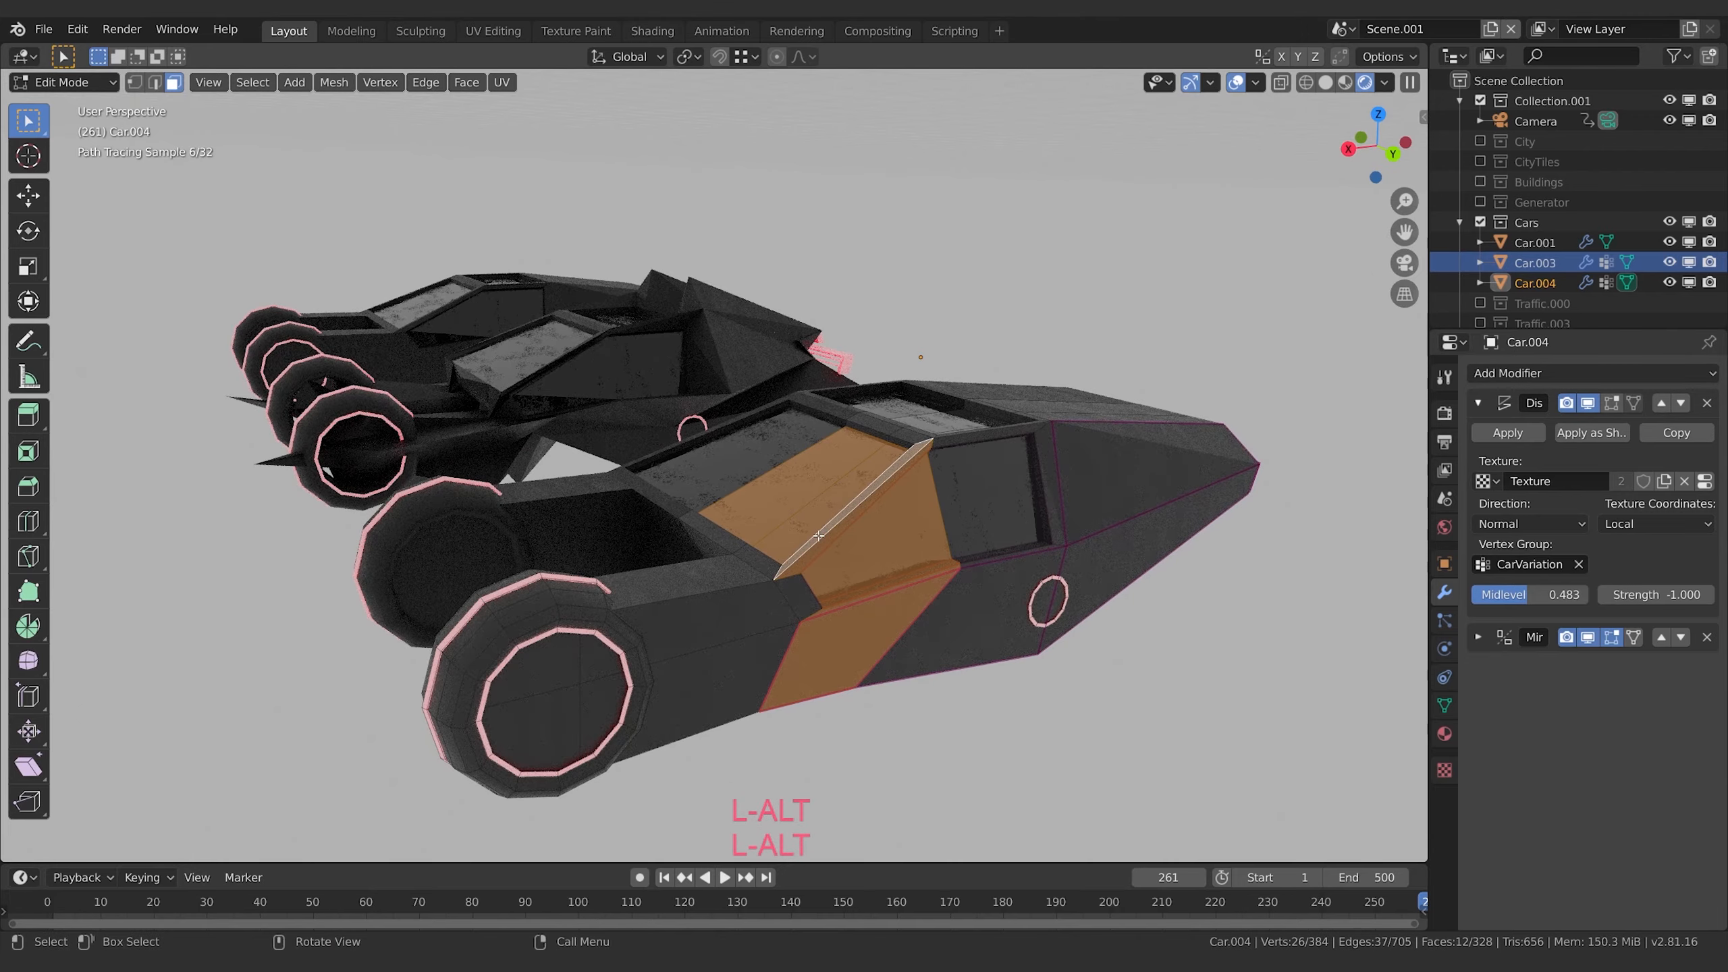
click(818, 536)
alt+click(820, 538)
click(821, 536)
shift+click(825, 547)
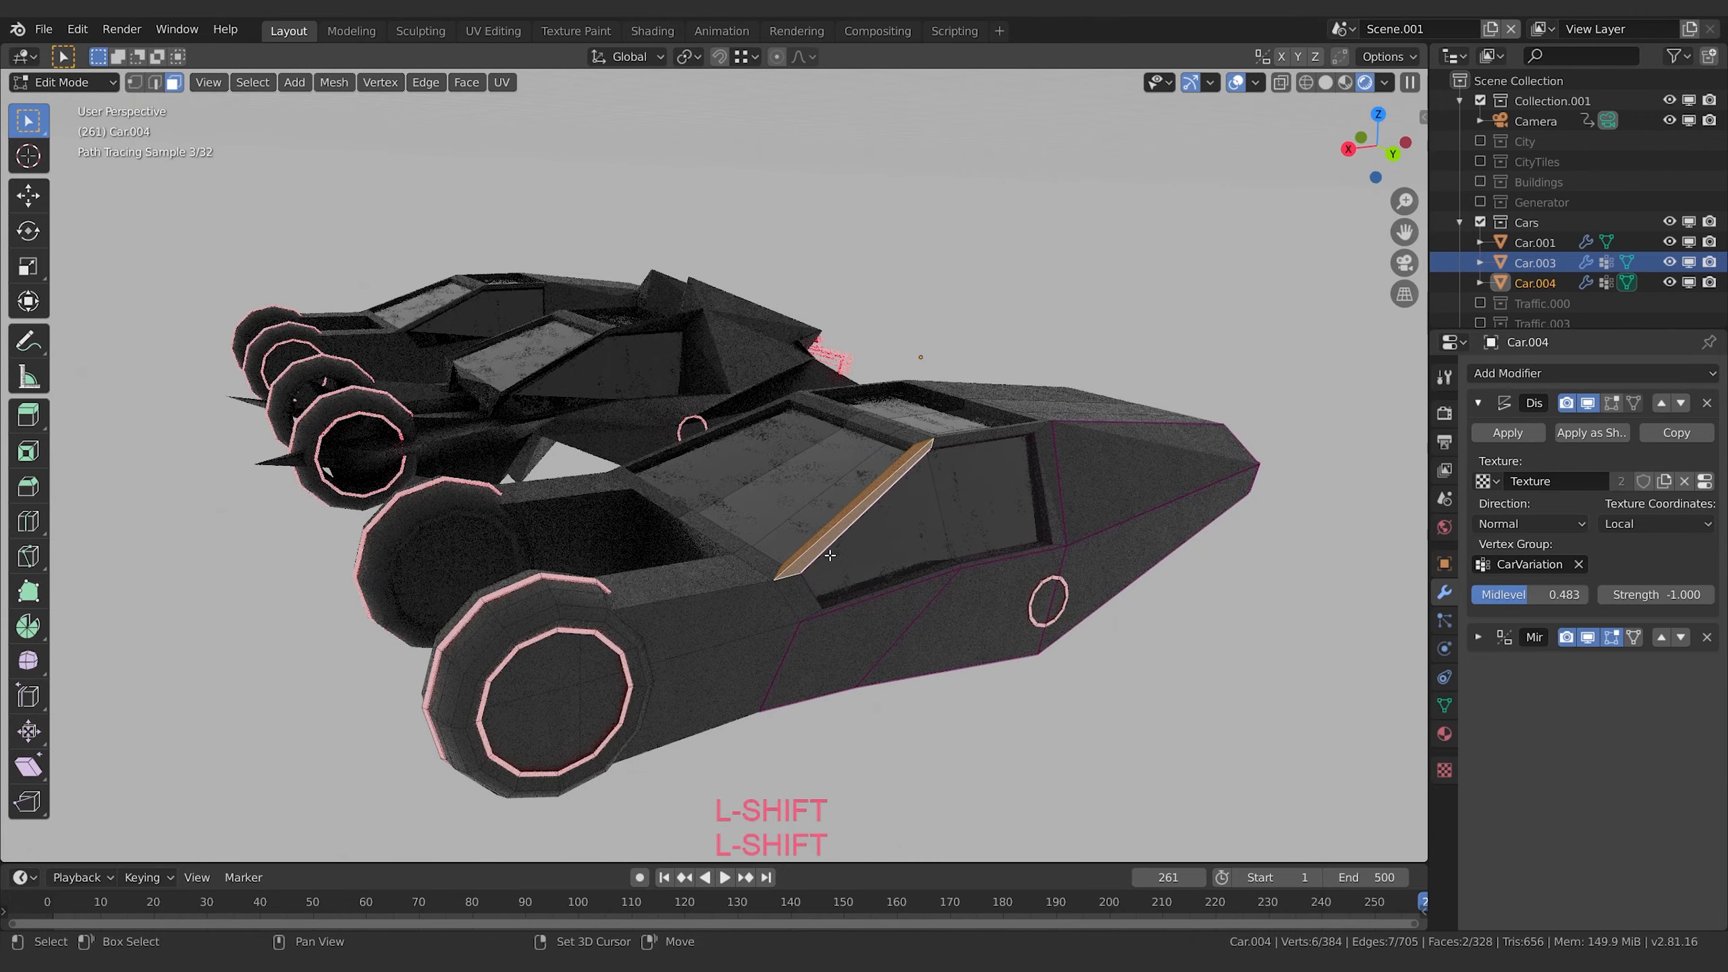
shift+click(901, 532)
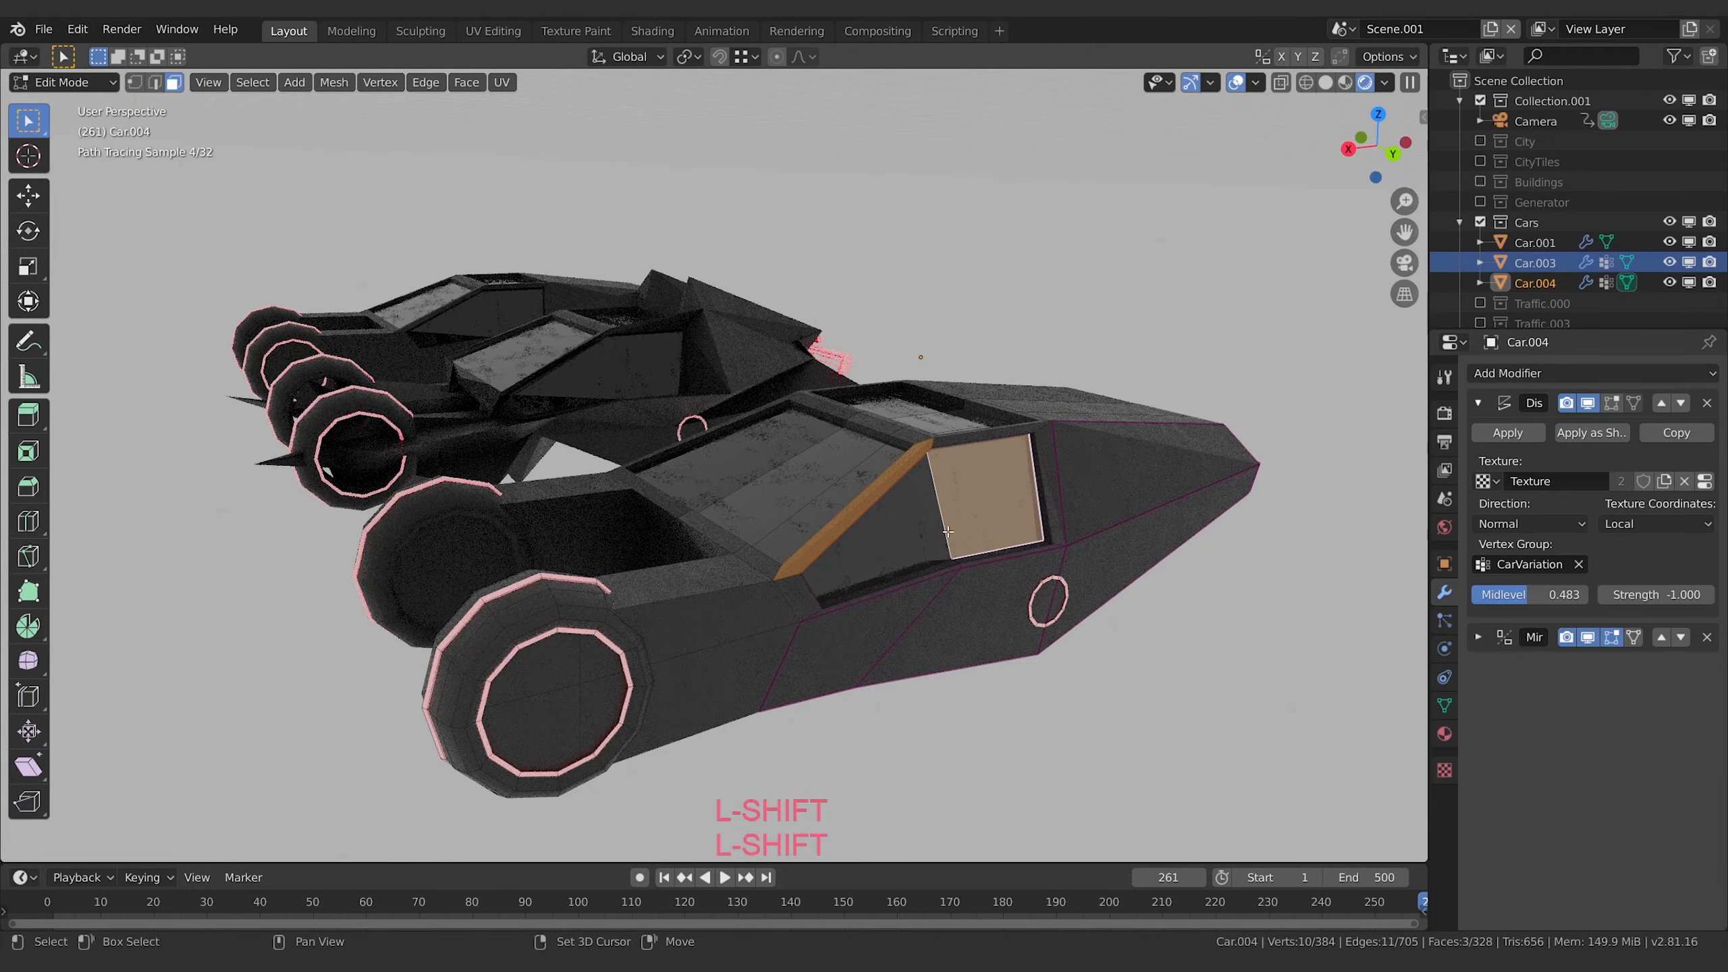
shift+click(983, 491)
shift+click(817, 513)
shift+click(773, 501)
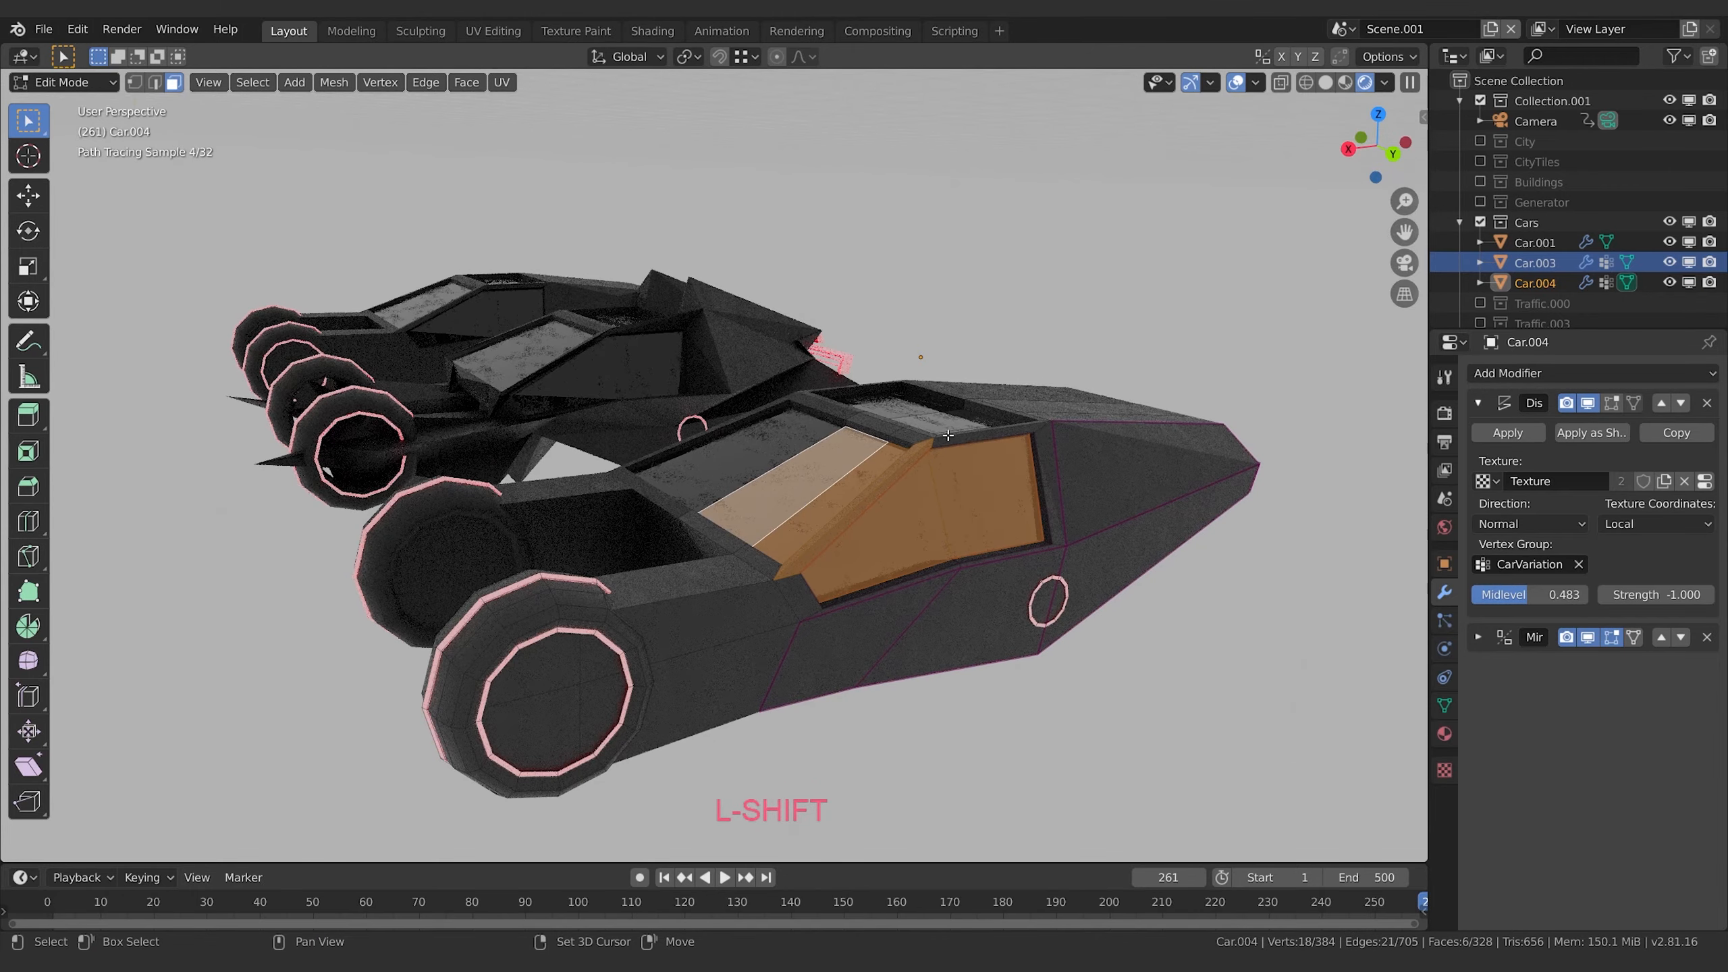
- Extend the Car.004 face selection to the windscreen's lower ledge, the roof window and its frame, and return to Object Mode
shift+click(716, 544)
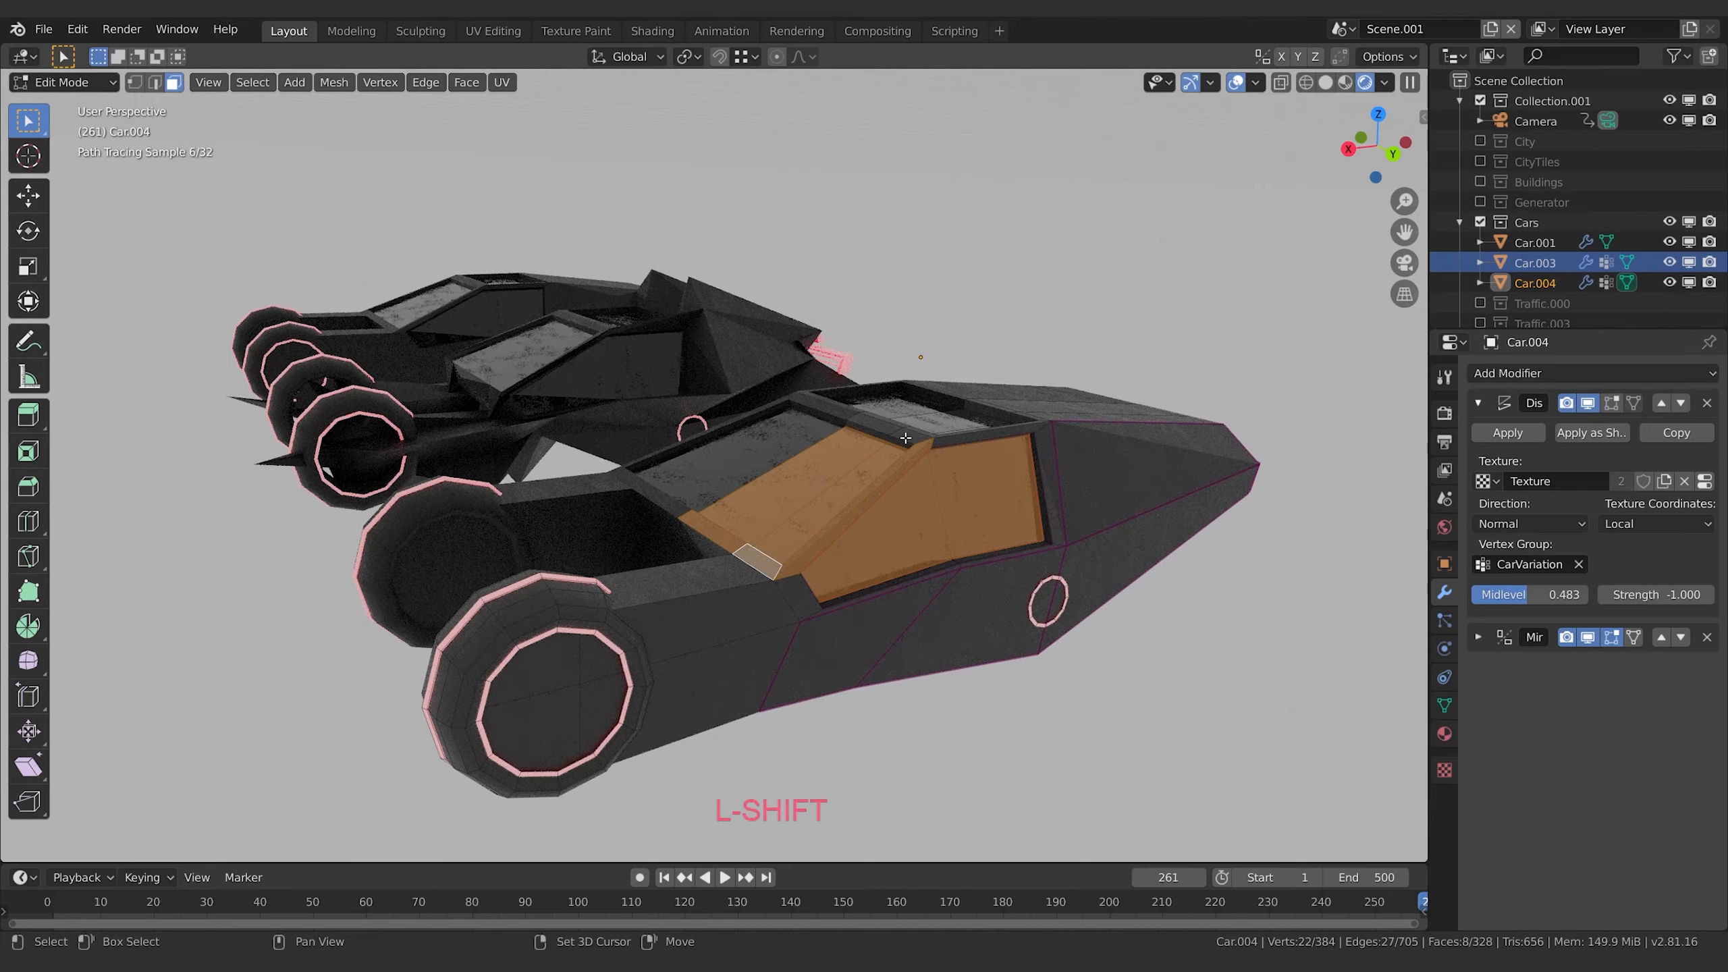
shift+click(874, 428)
shift+click(888, 417)
shift+click(933, 428)
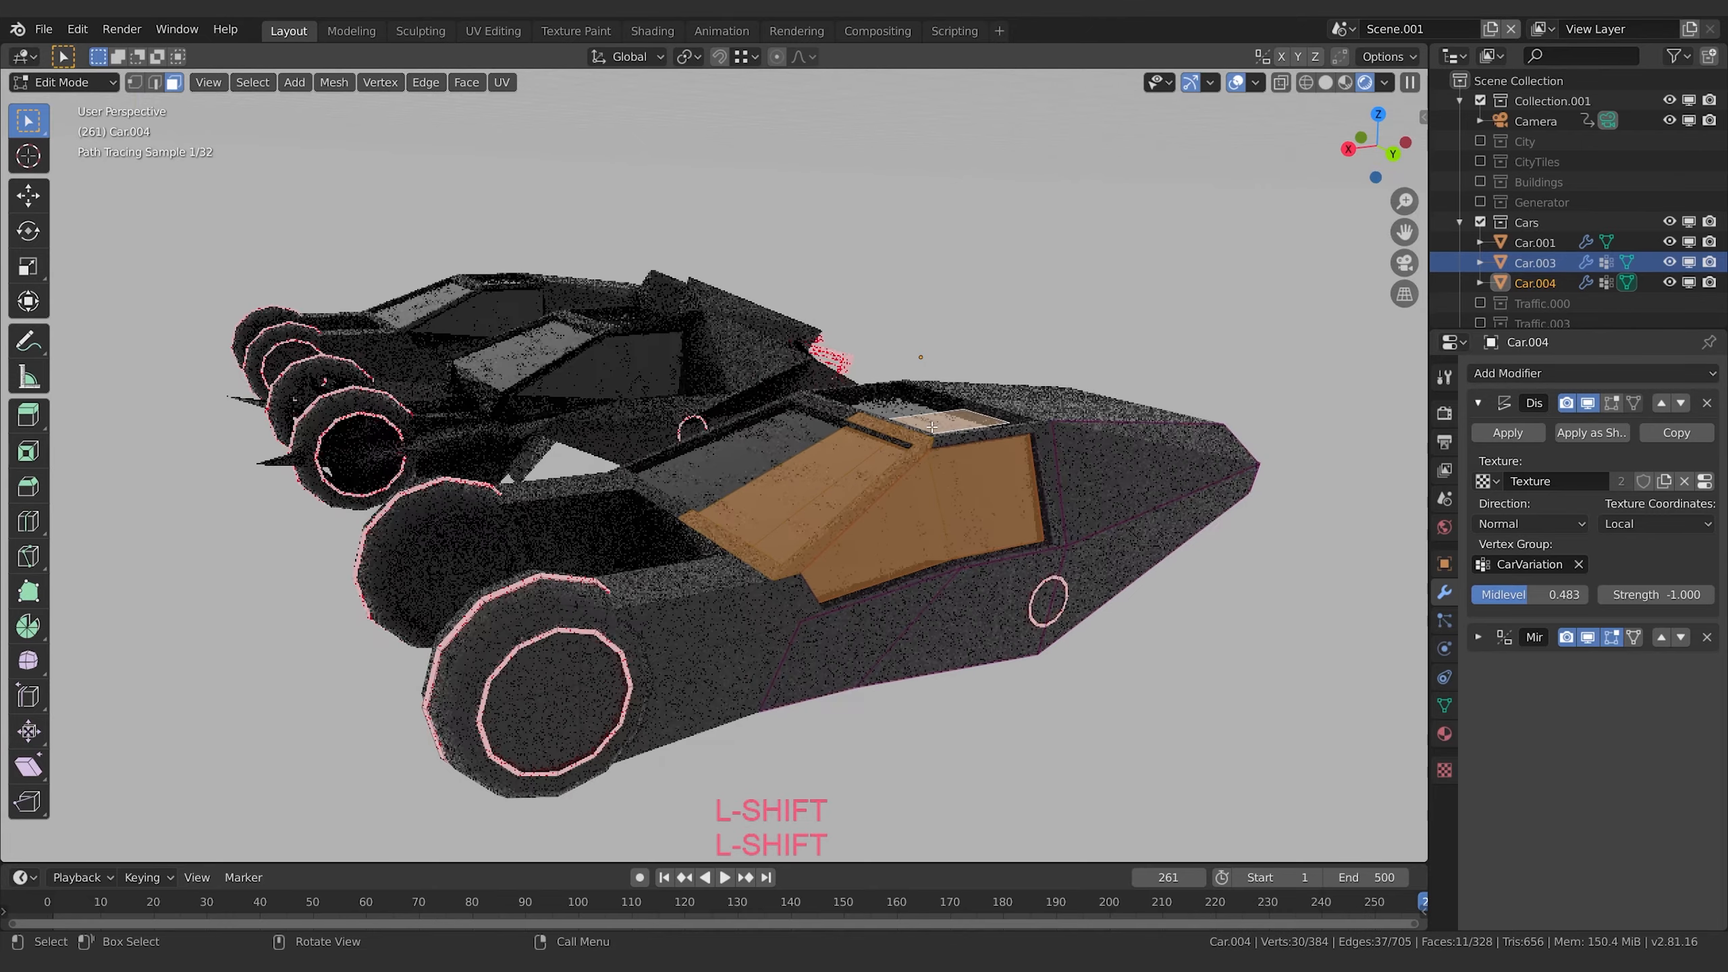
key(c)
drag(861, 435, 955, 433)
key(Escape)
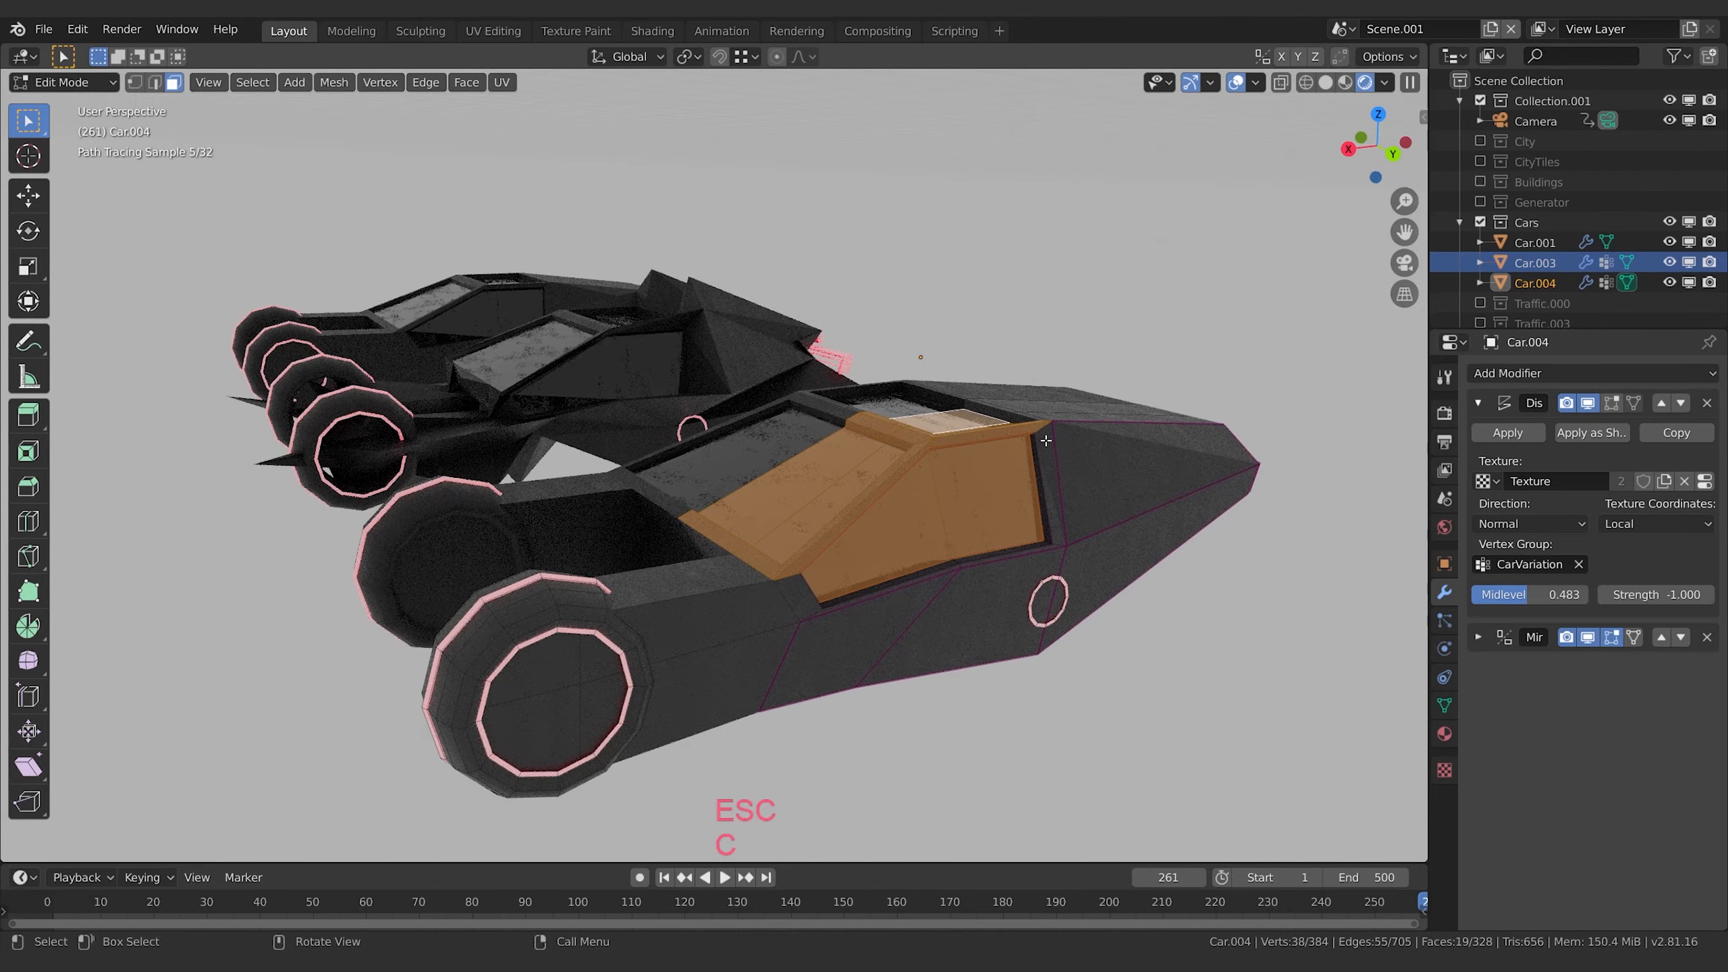
middle_drag(955, 433, 1129, 436)
key(Tab)
- Set Car.004's Displace modifier to midlevel 0.666 and strength -0.8, and inspect the car from front and rear
drag(1656, 594, 1708, 594)
scroll(1169, 575, down, 5)
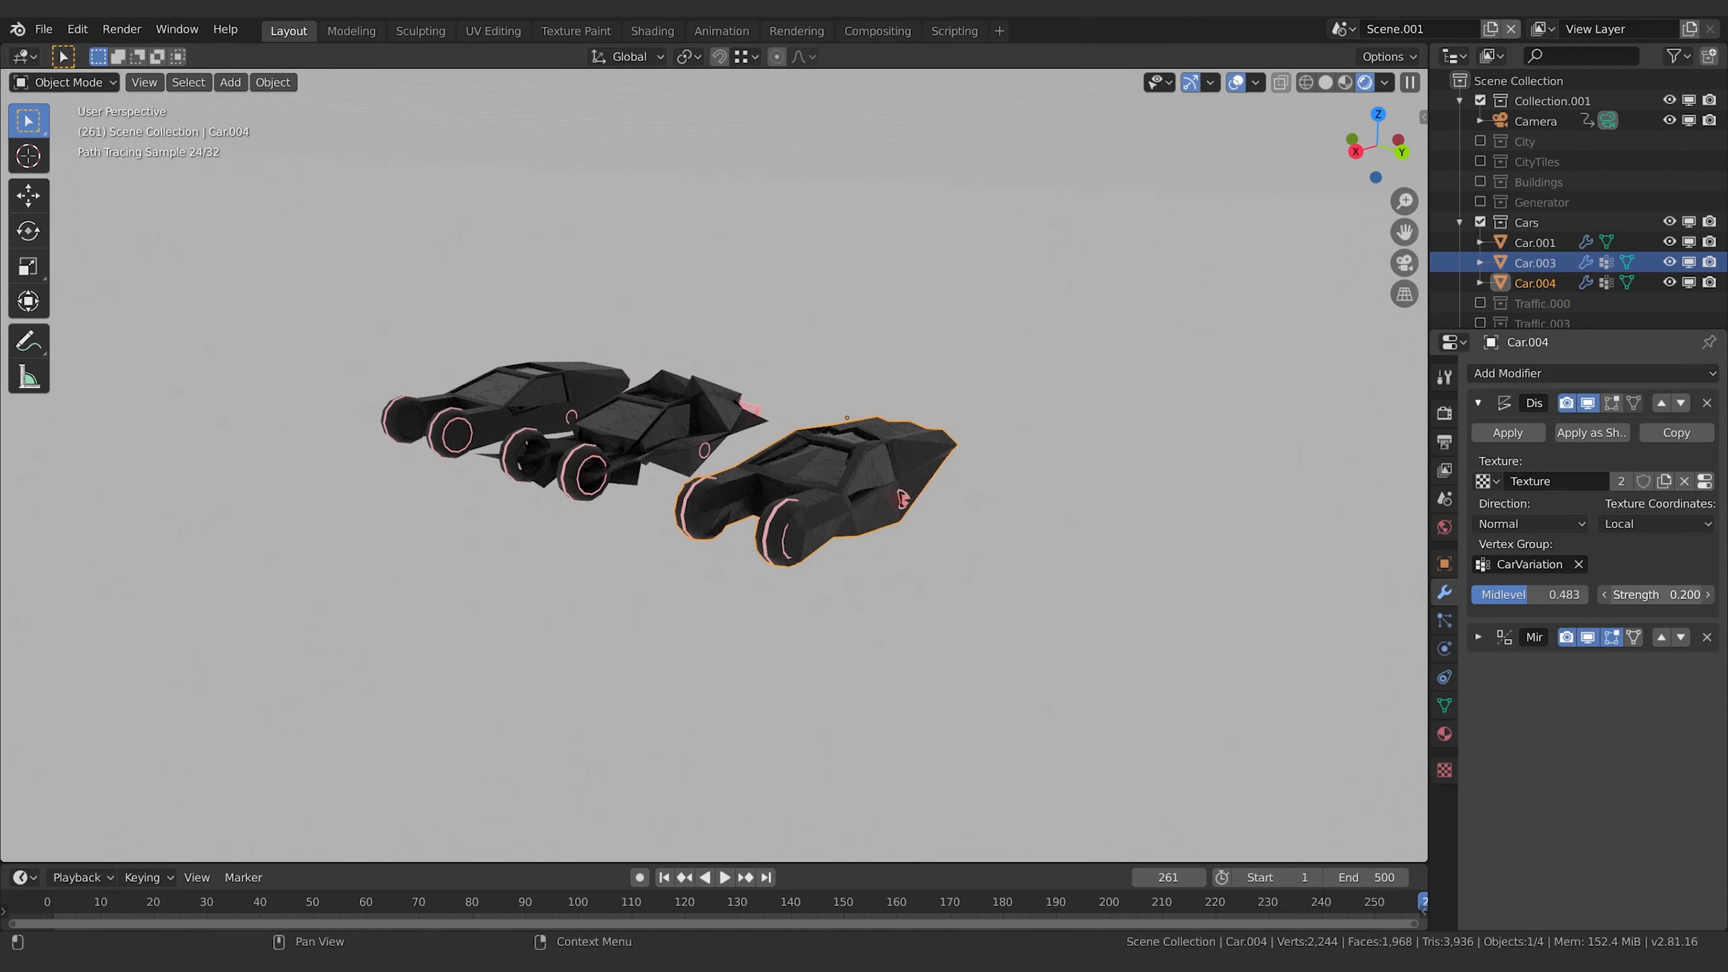
drag(1656, 594, 1620, 594)
middle_drag(791, 478, 905, 528)
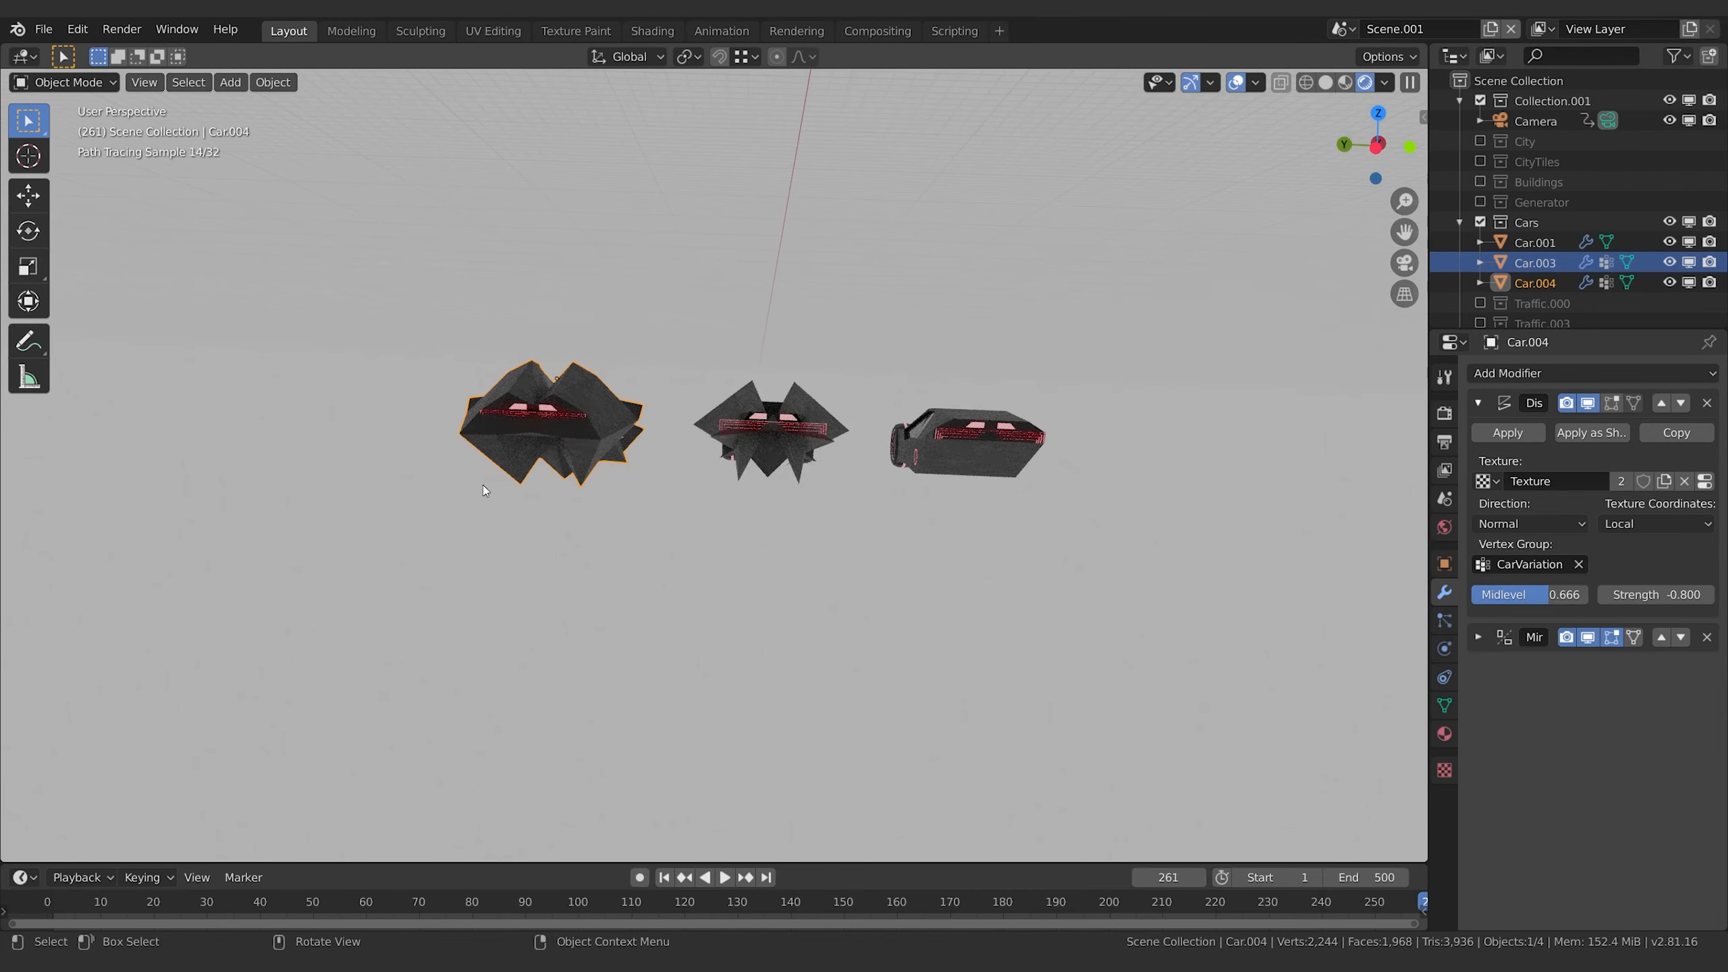
mouse_move(483, 486)
middle_down()
mouse_move(922, 616)
mouse_move(1158, 575)
mouse_move(1185, 551)
mouse_move(1033, 549)
middle_up()
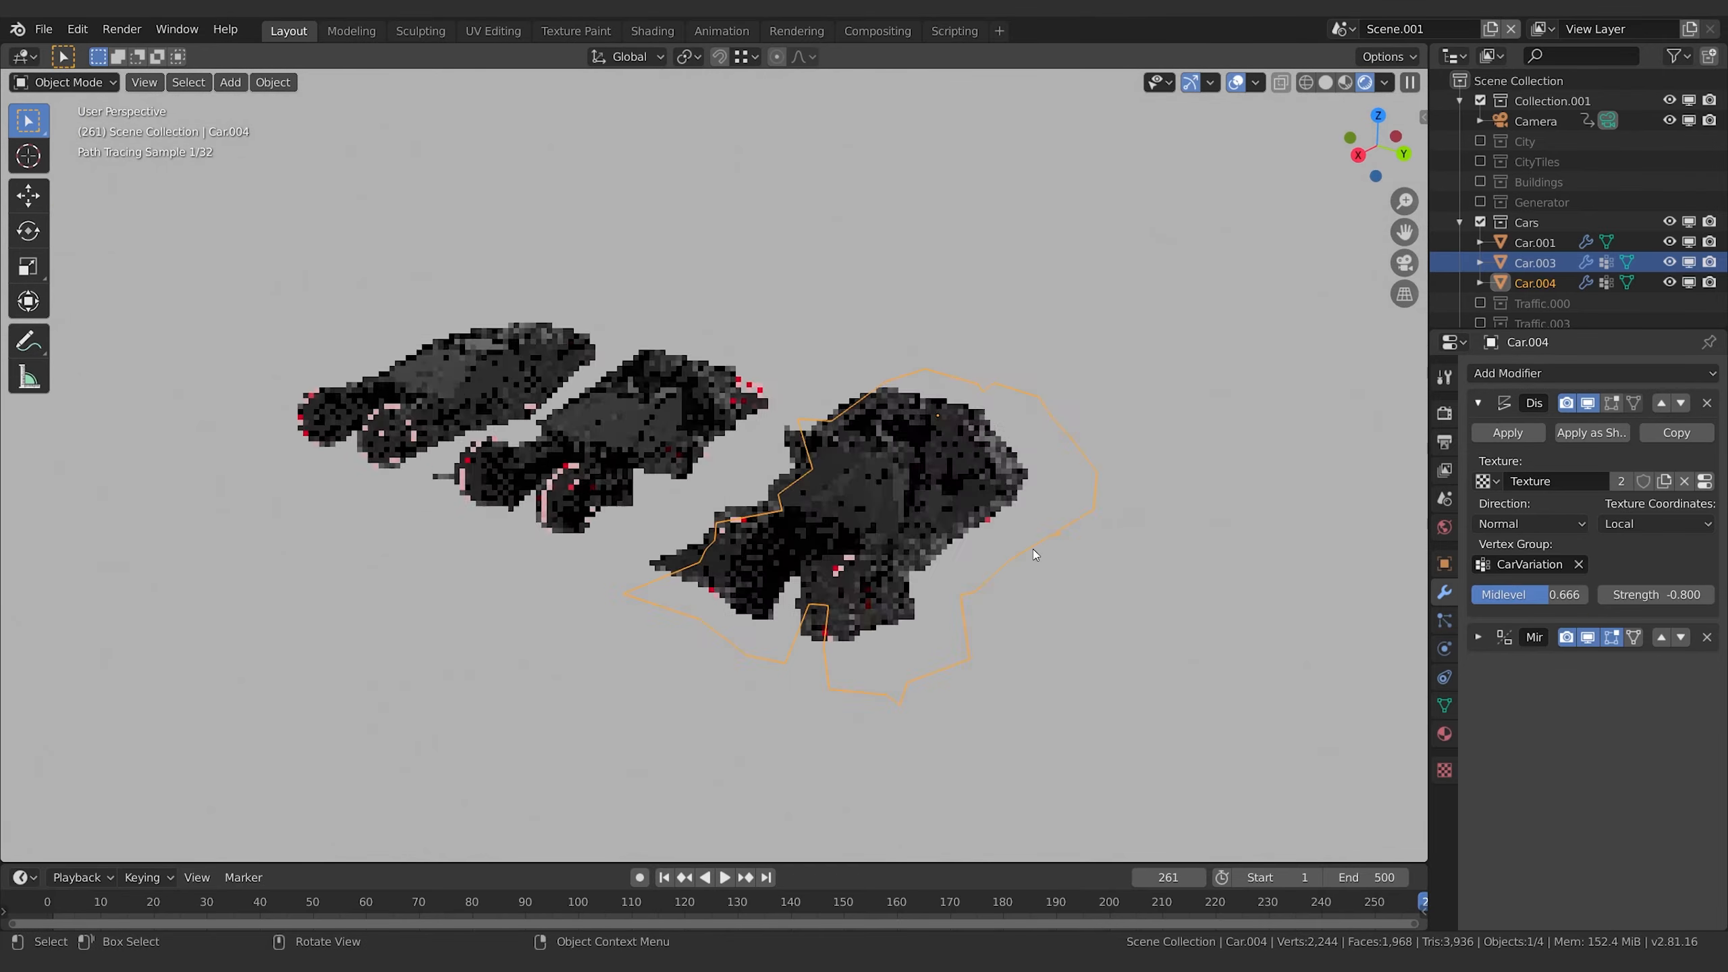
mouse_move(995, 609)
middle_down()
mouse_move(1018, 588)
mouse_move(706, 602)
middle_up()
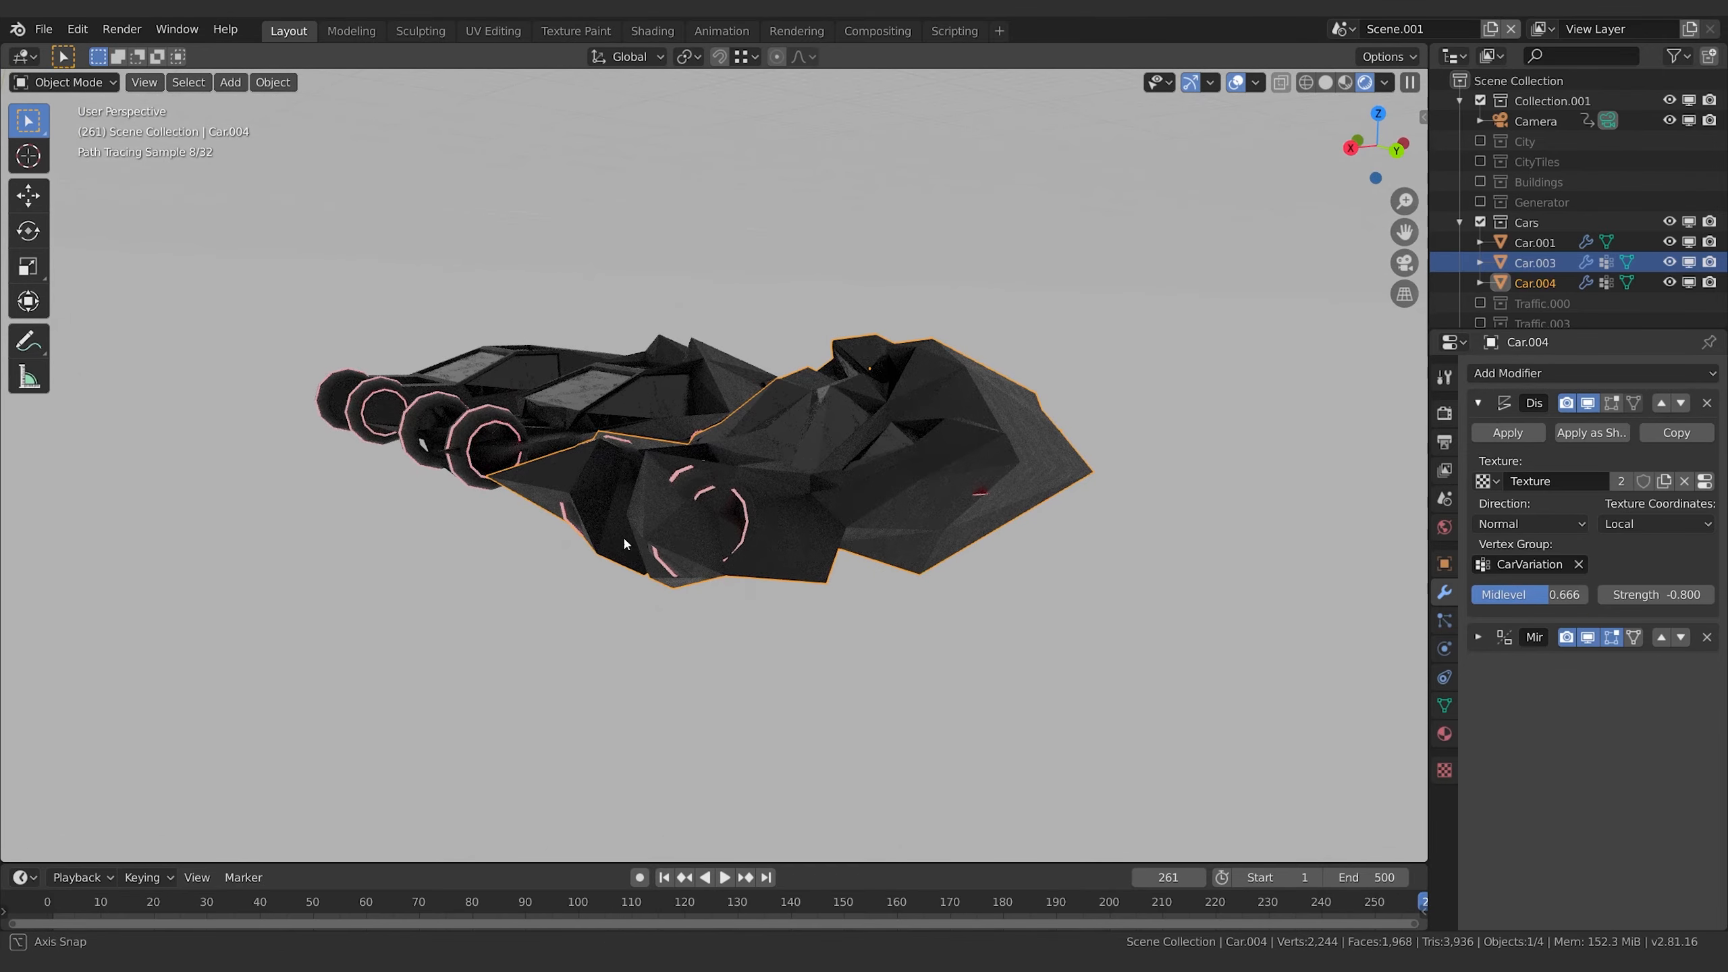
mouse_move(624, 543)
middle_down()
mouse_move(903, 489)
mouse_move(1025, 502)
mouse_move(694, 453)
middle_up()
- Duplicate Car.004 and move the copy along the Y axis to the free end of the row
scroll(1025, 501, down, 2)
key(shift+d)
key(Escape)
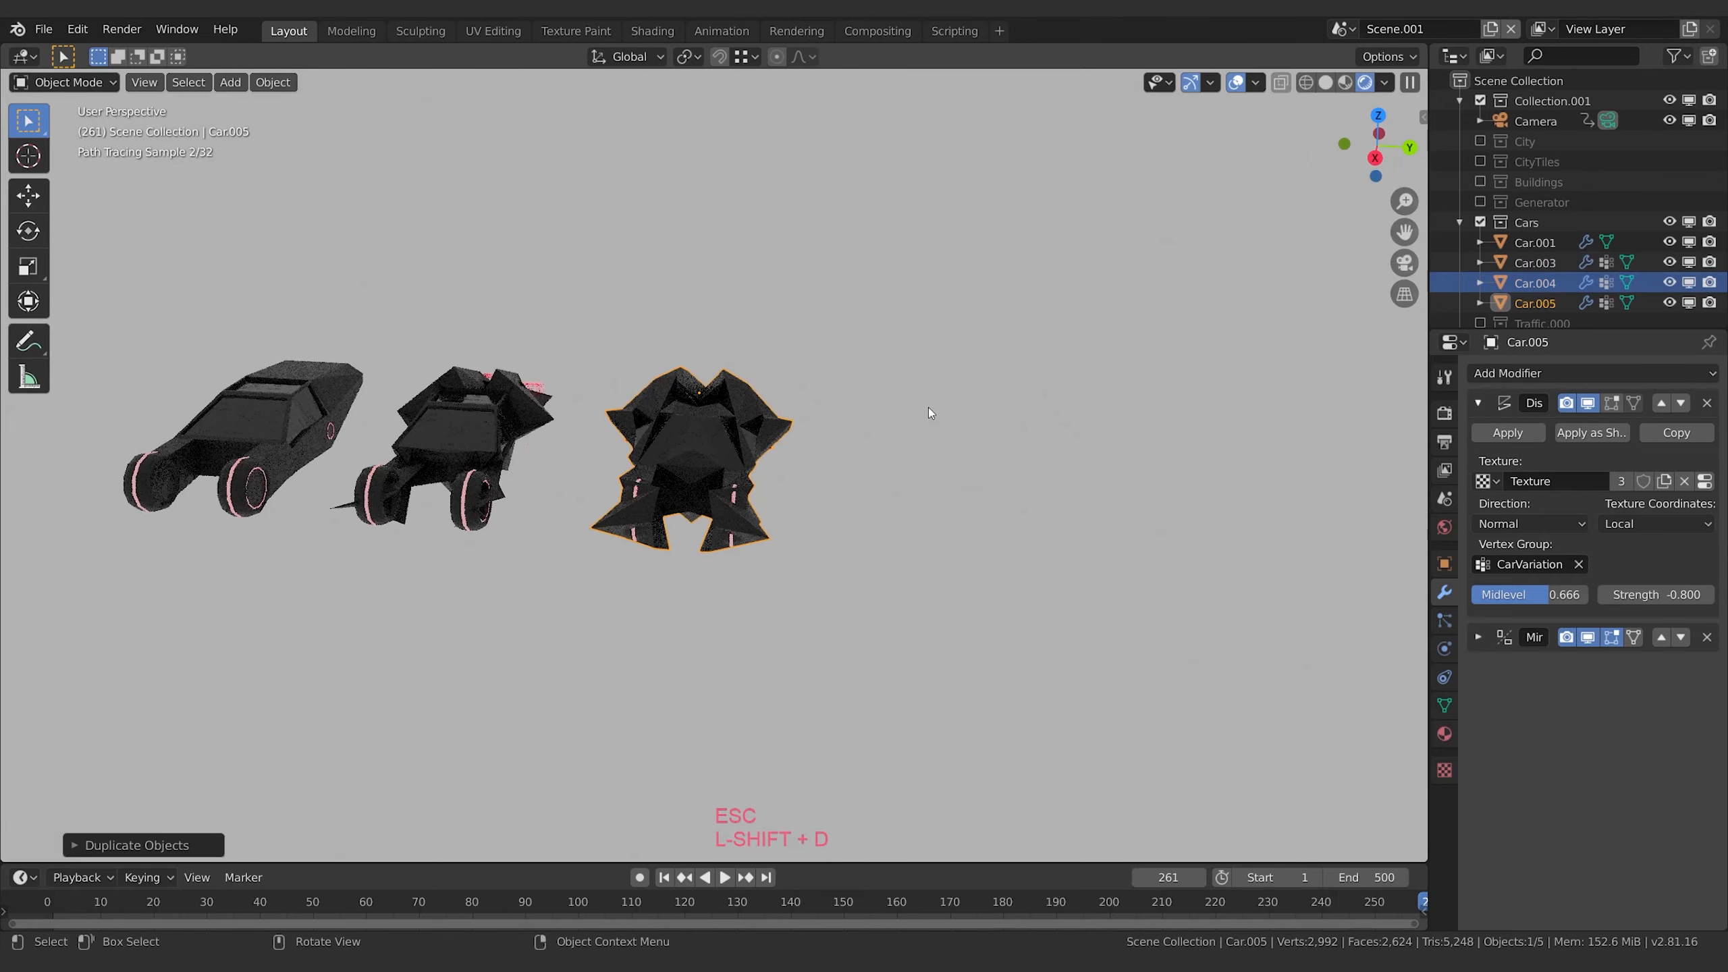
key(g)
key(y)
click(1199, 408)
- Set the midlevel of Car.005's Displace modifier to 0.311
mouse_move(1199, 408)
shift+middle_down()
mouse_move(1026, 472)
mouse_move(997, 510)
shift+middle_up()
drag(1565, 594, 1515, 594)
middle_drag(688, 435, 938, 517)
scroll(904, 499, up, 5)
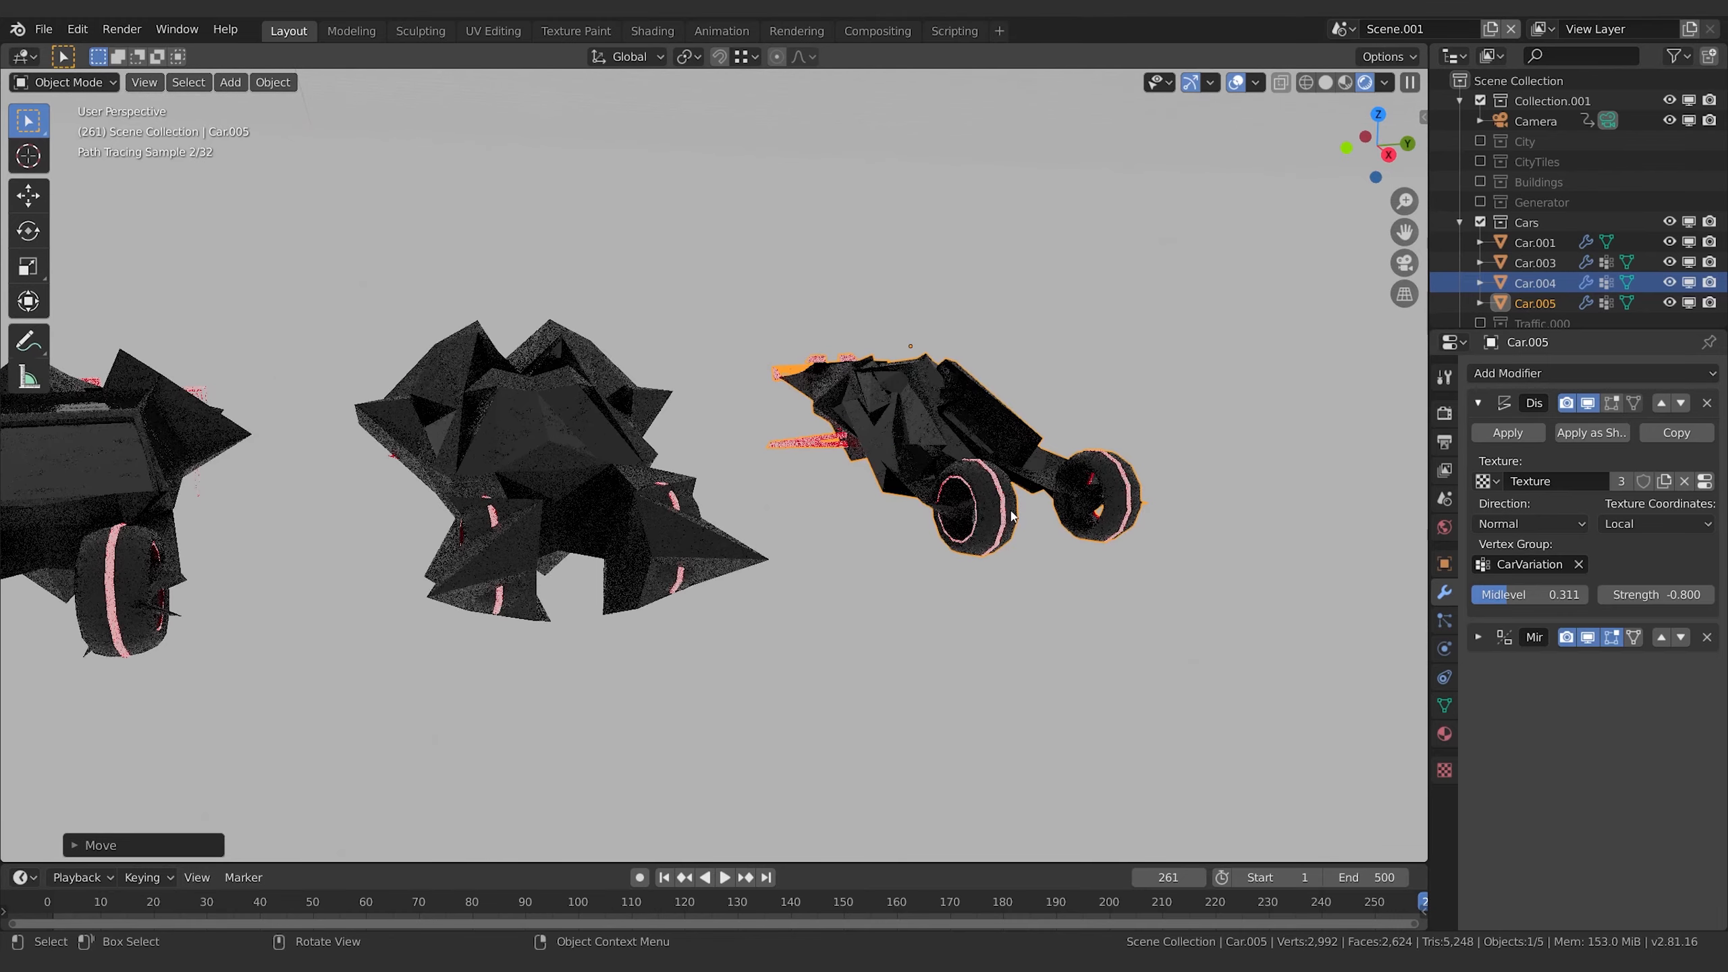
- In Edit Mode on Car.005, select all faces of the front wheel by growing a selection from its tread loops
key(Tab)
middle_drag(1176, 516, 1021, 565)
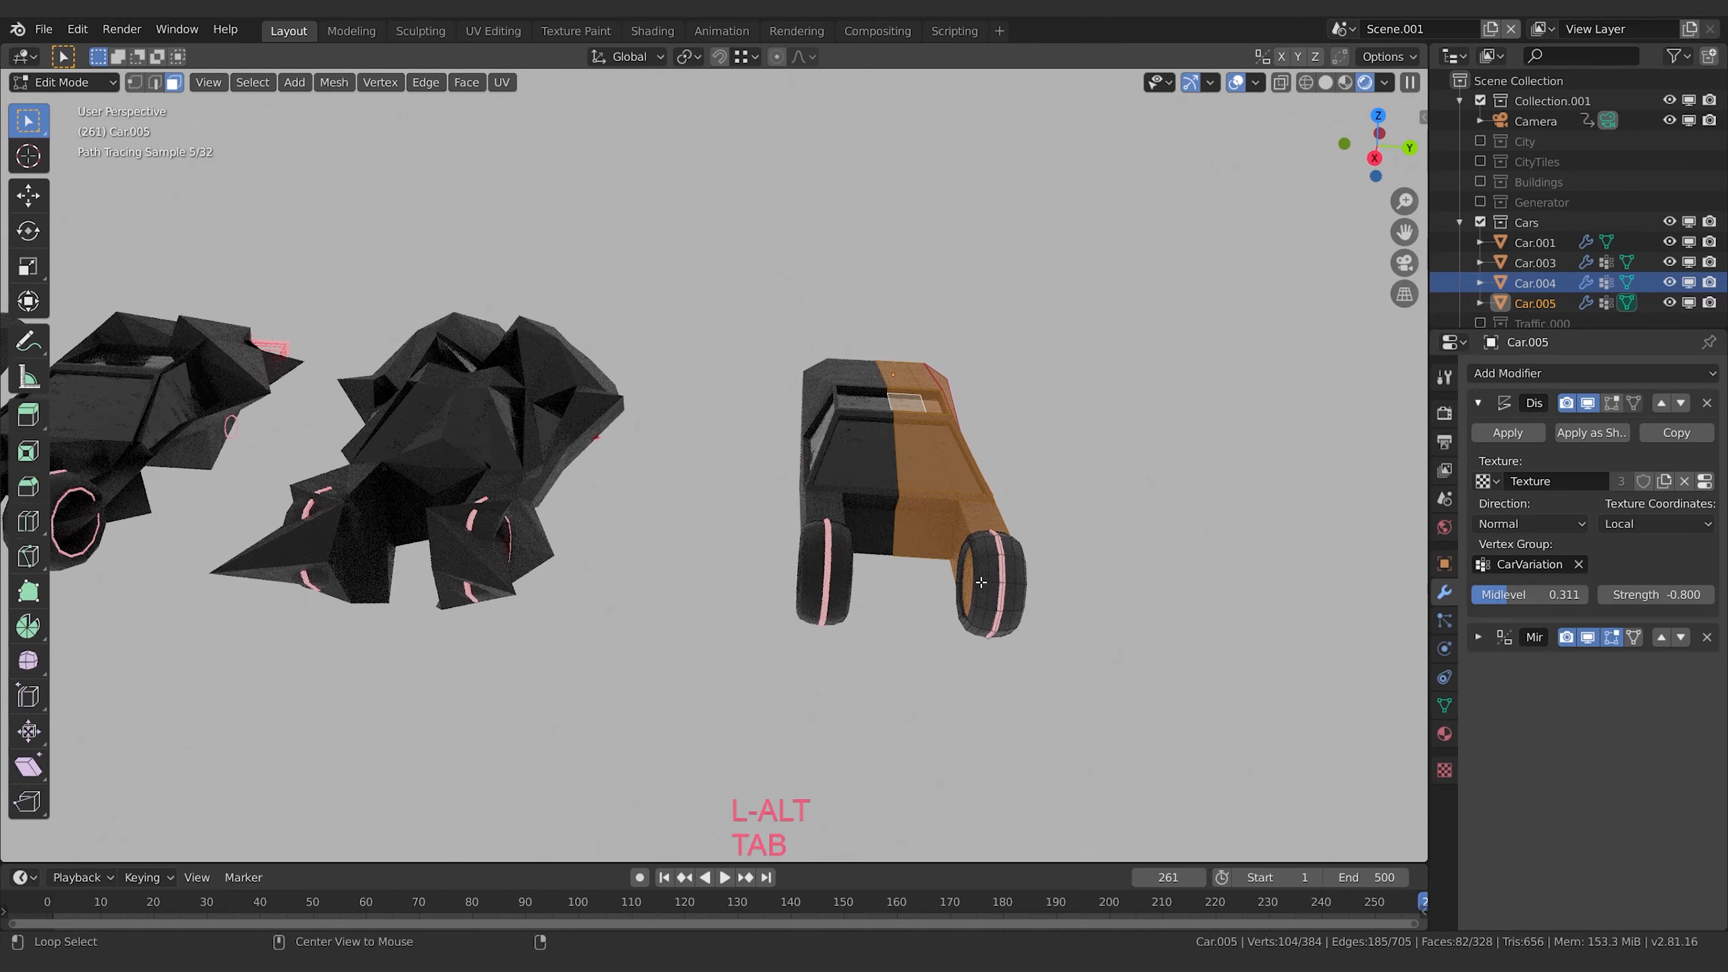
alt+click(985, 584)
alt+shift+click(982, 592)
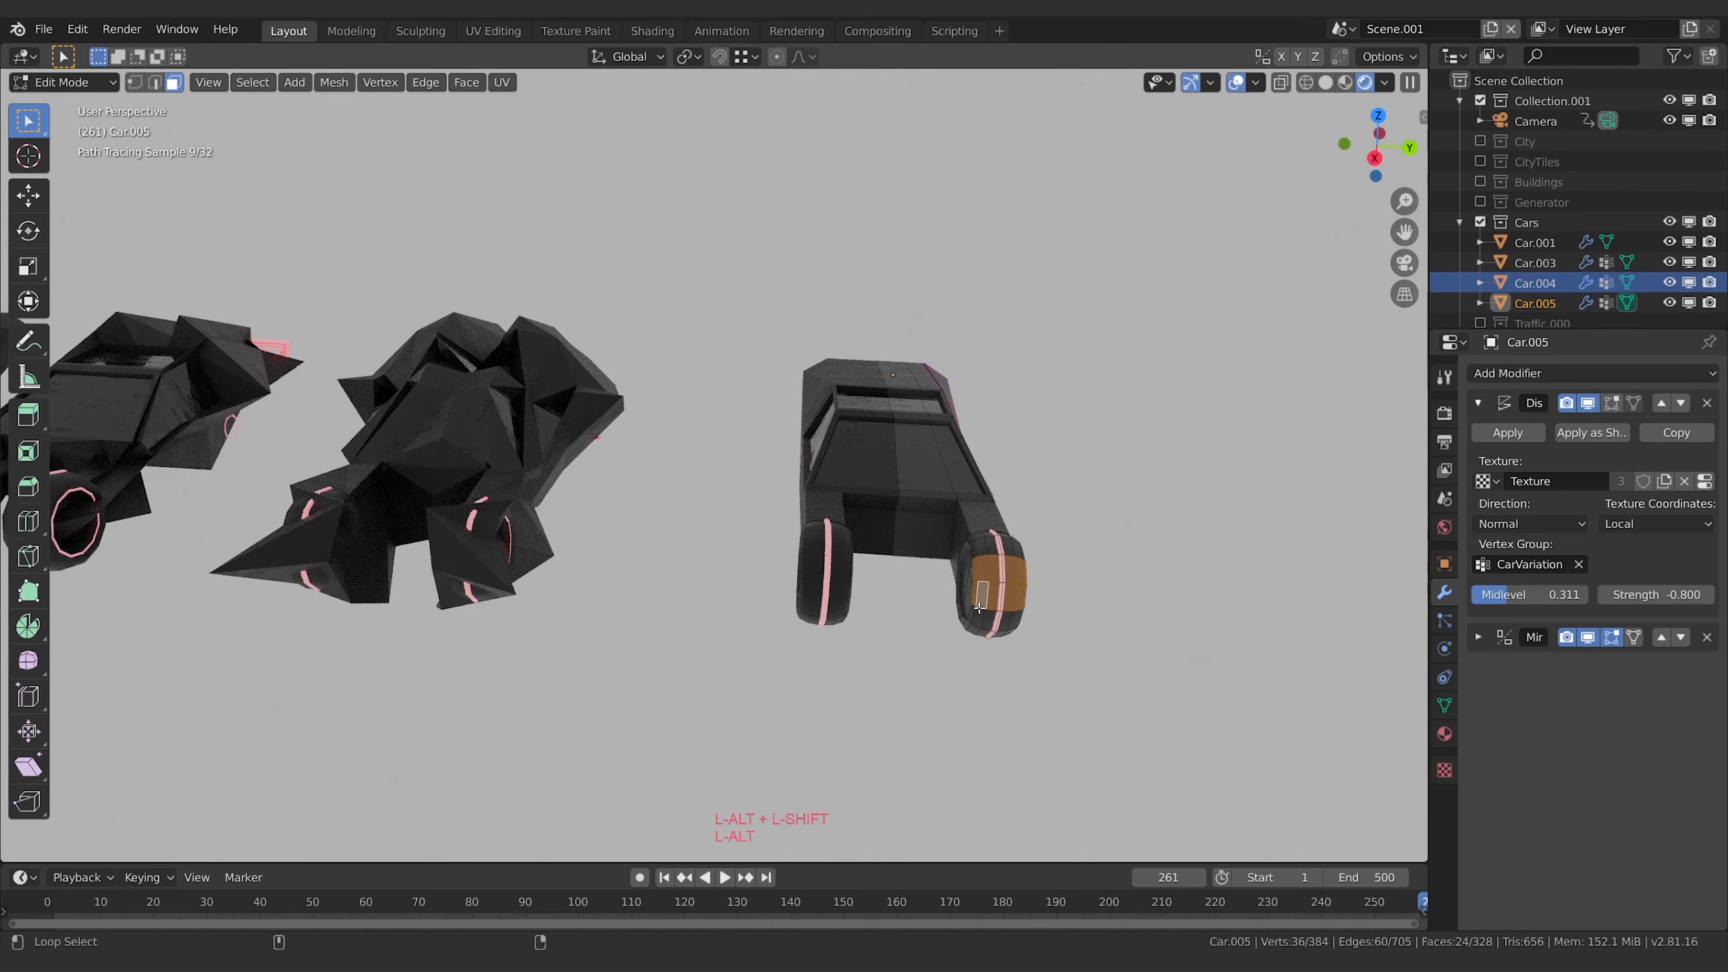
shift+click(987, 611)
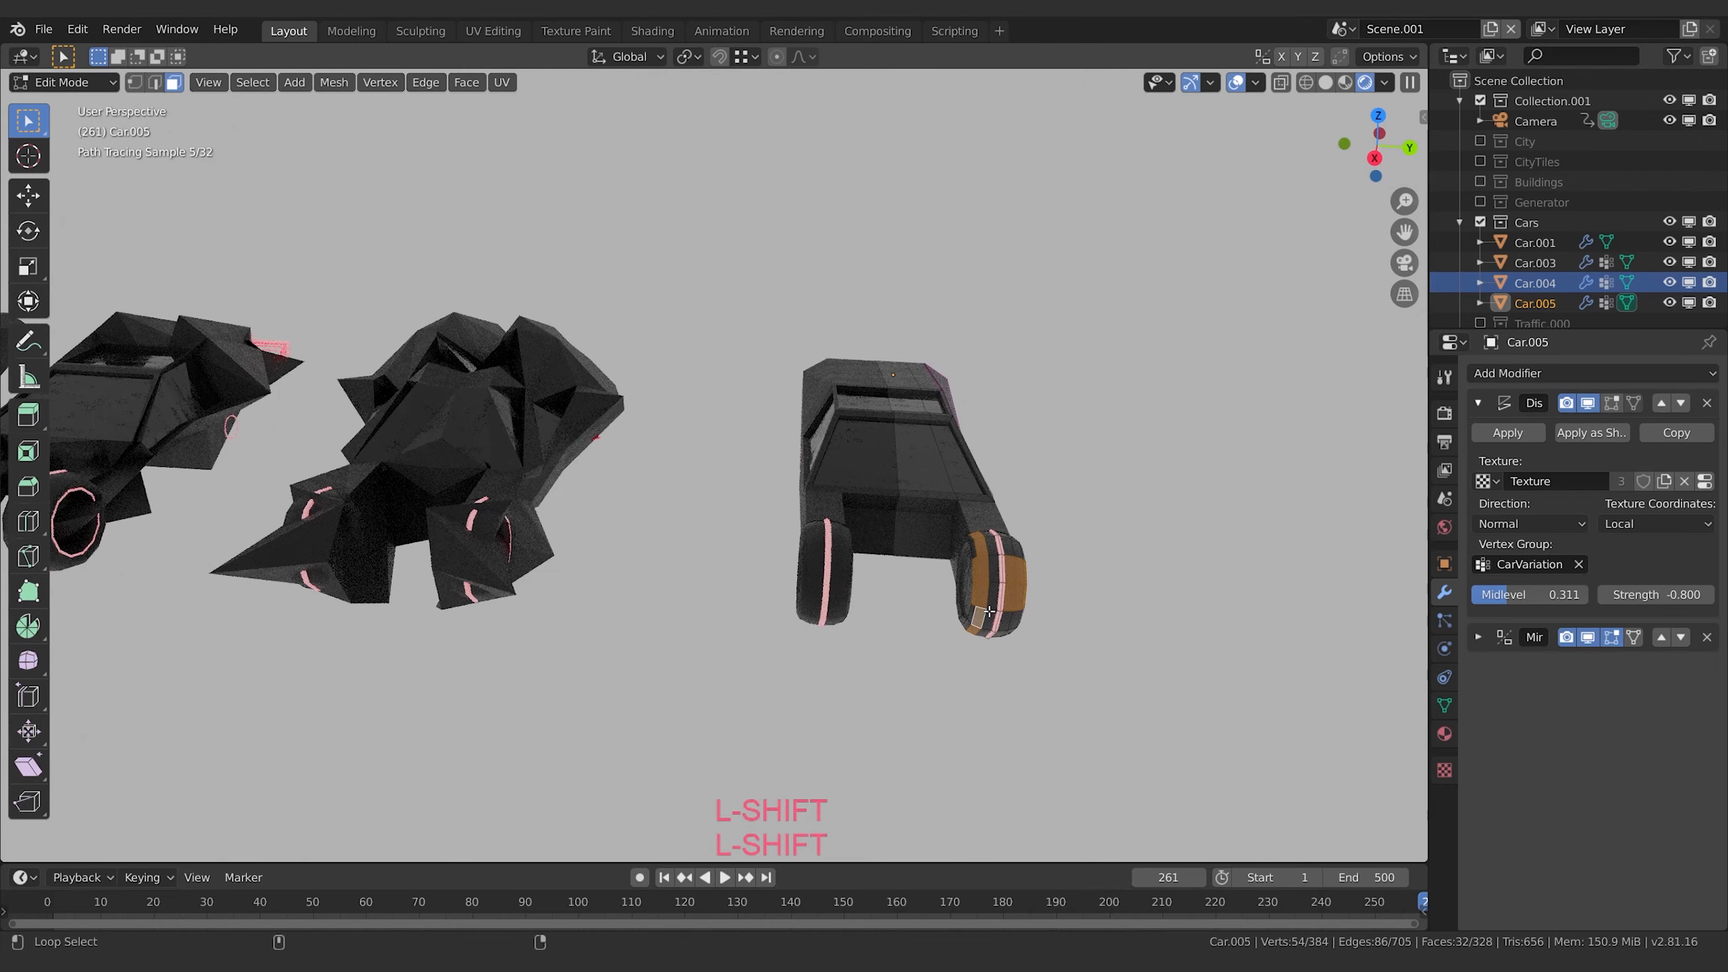
alt+shift+click(1021, 611)
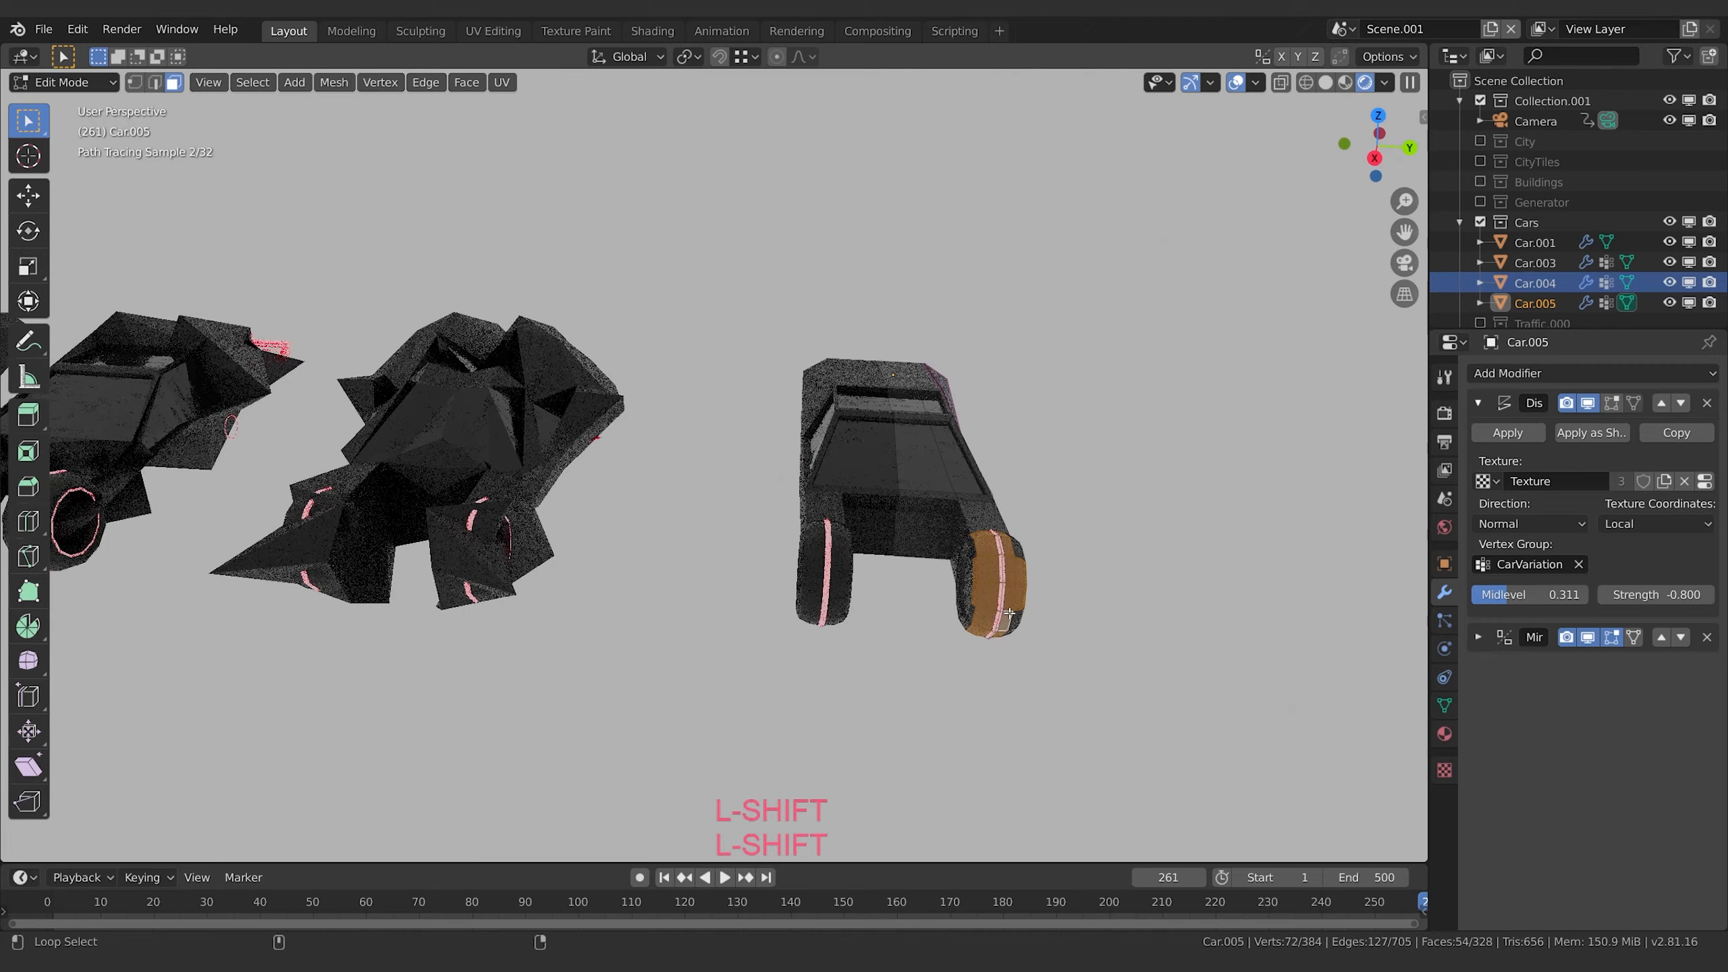
key(ctrl+KP_Add)
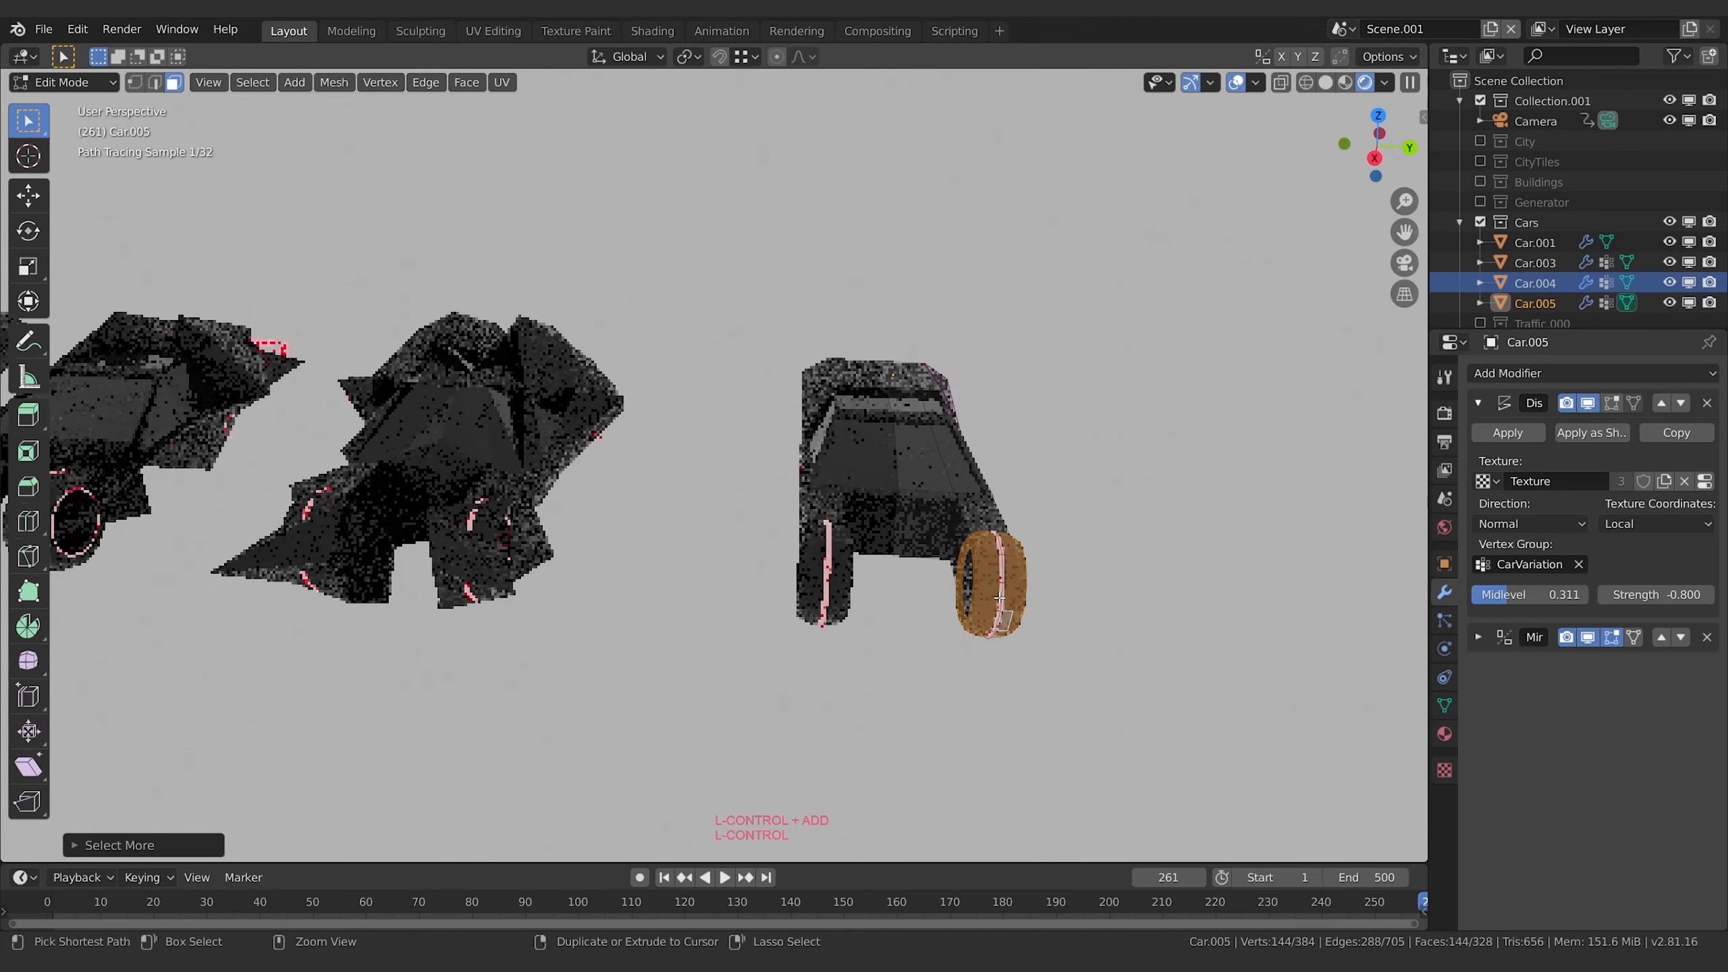
key(ctrl+KP_Add)
- Assign the selected wheel faces to Car.005's CarVariation vertex group with weight 1, leave Edit Mode and deselect the car
click(1444, 564)
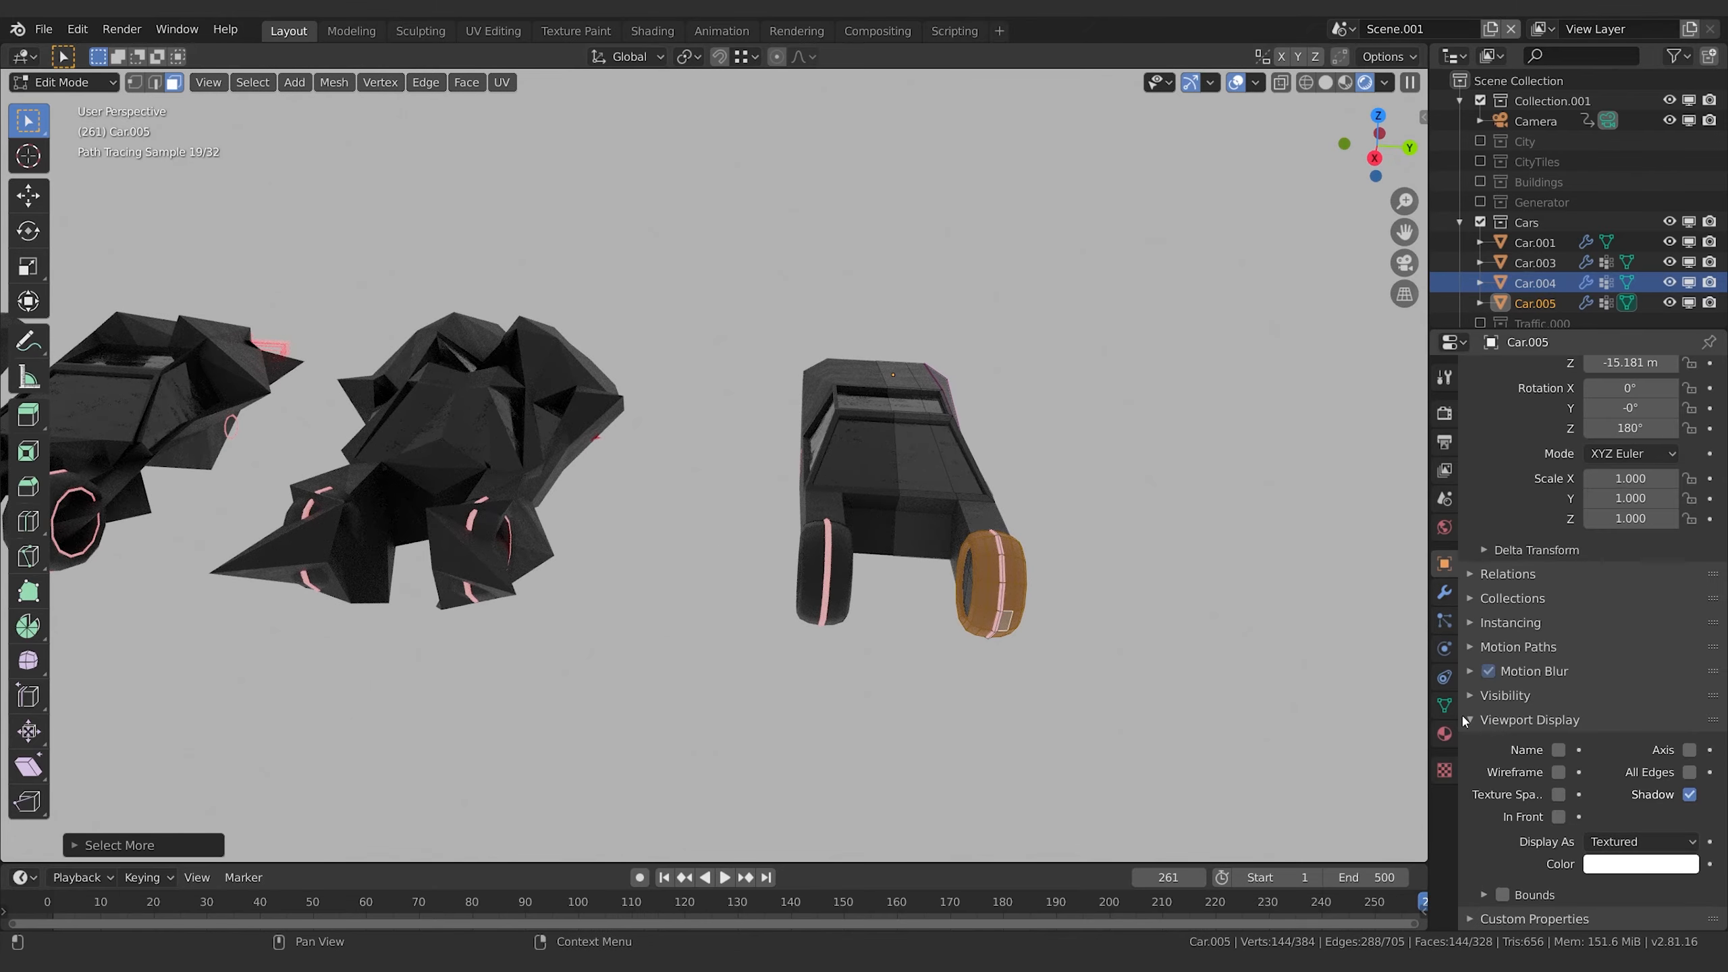
click(1445, 706)
click(1501, 562)
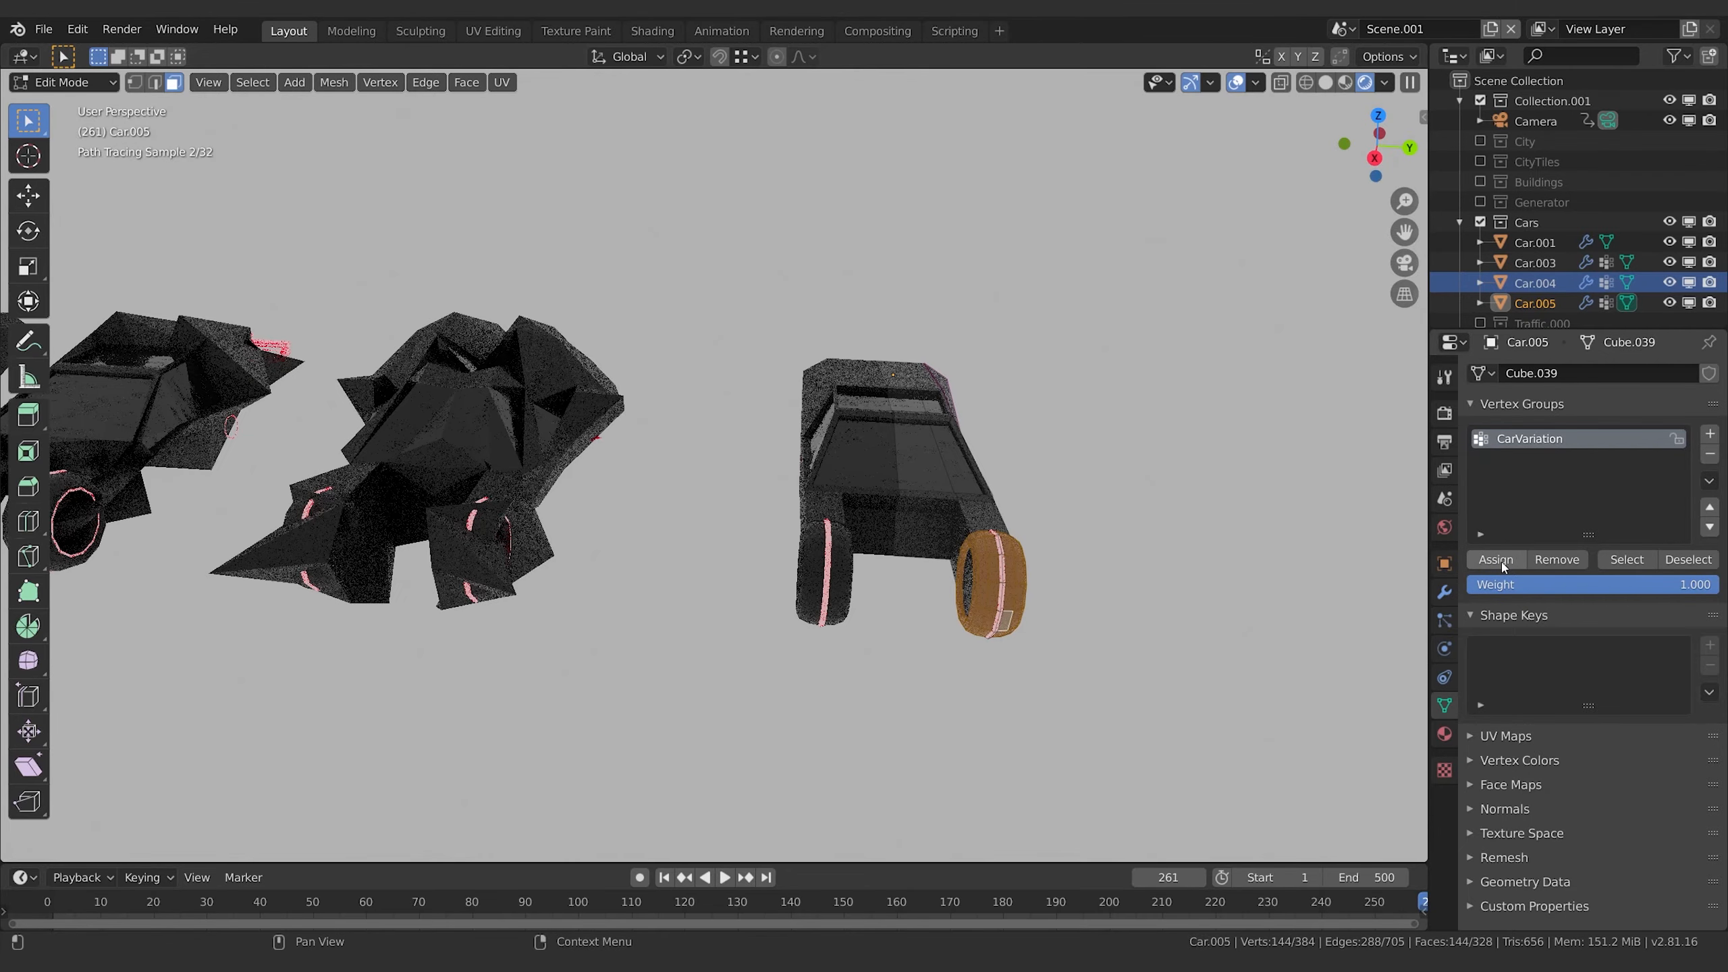
key(Tab)
middle_drag(1215, 518, 1153, 550)
scroll(1146, 542, down, 5)
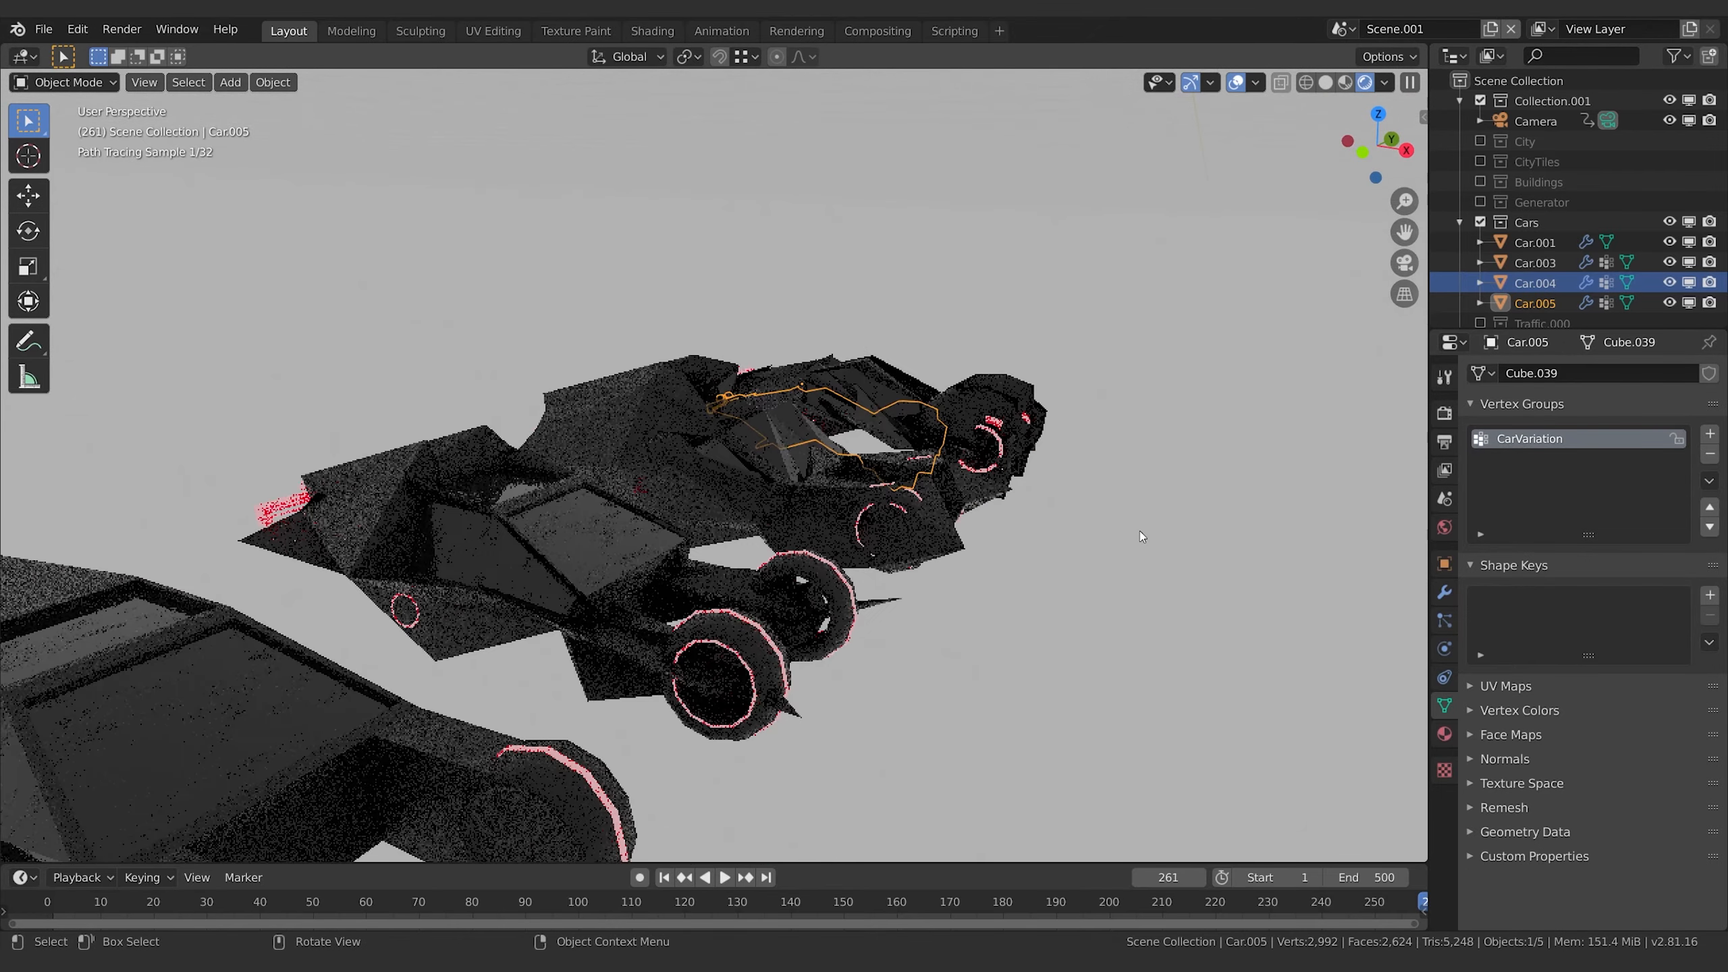
middle_drag(1105, 485, 1060, 518)
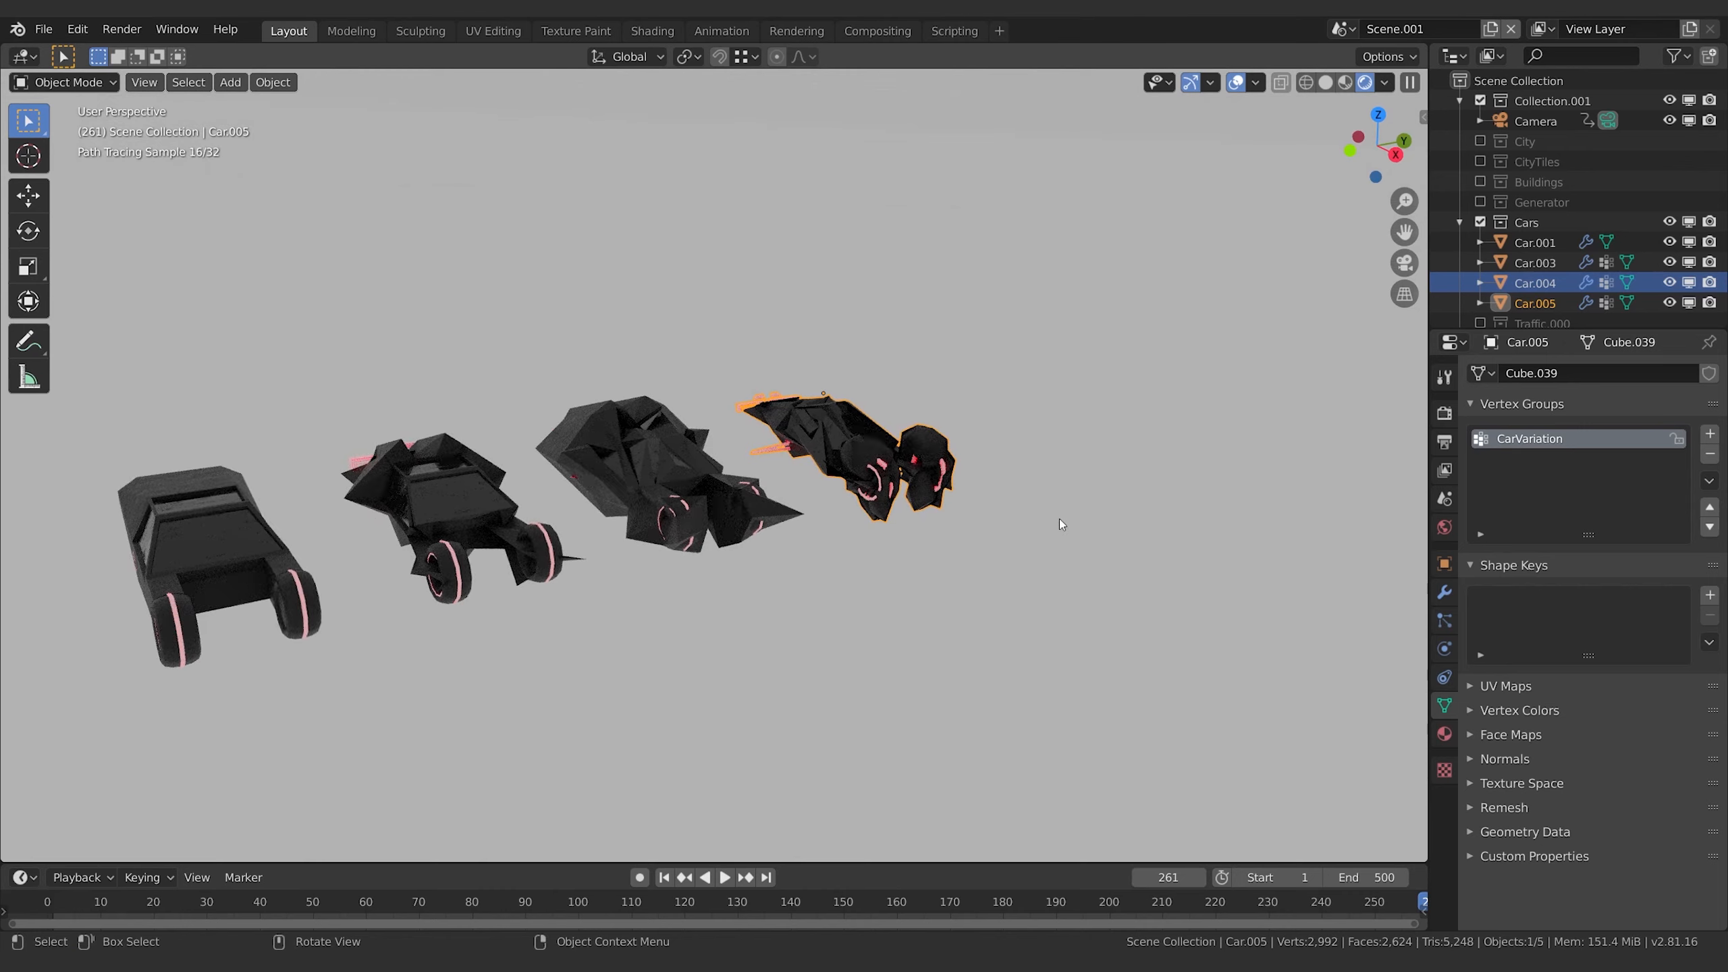
click(1068, 519)
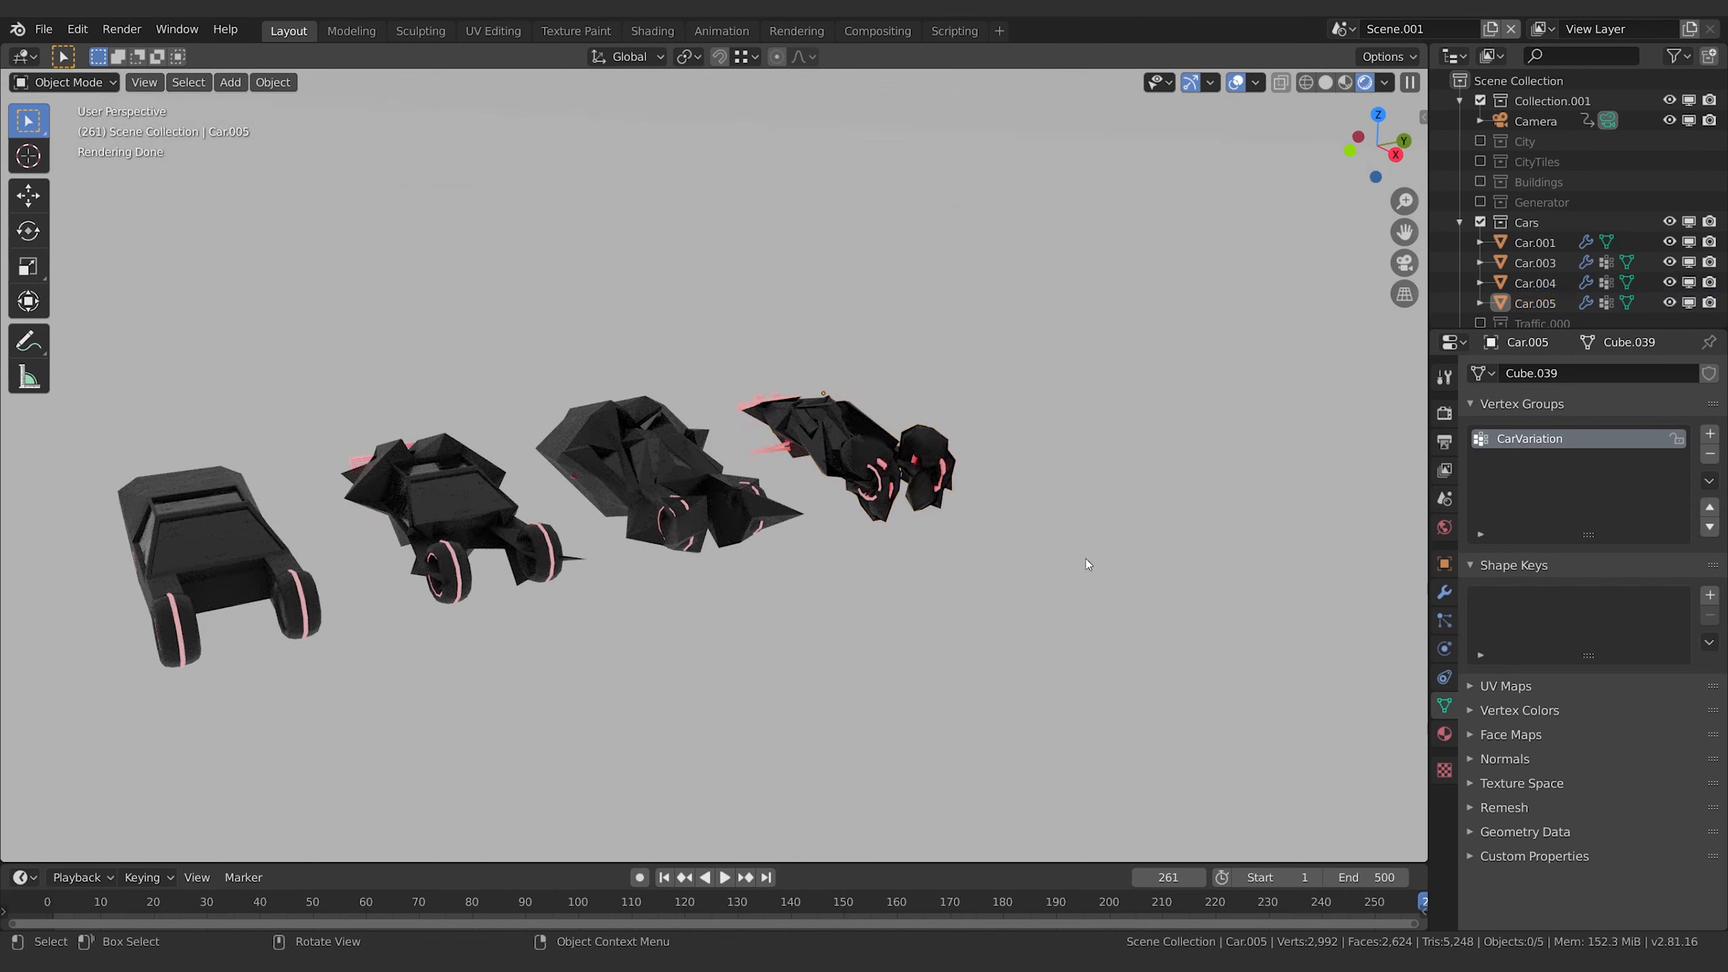
scroll(1088, 558, down, 3)
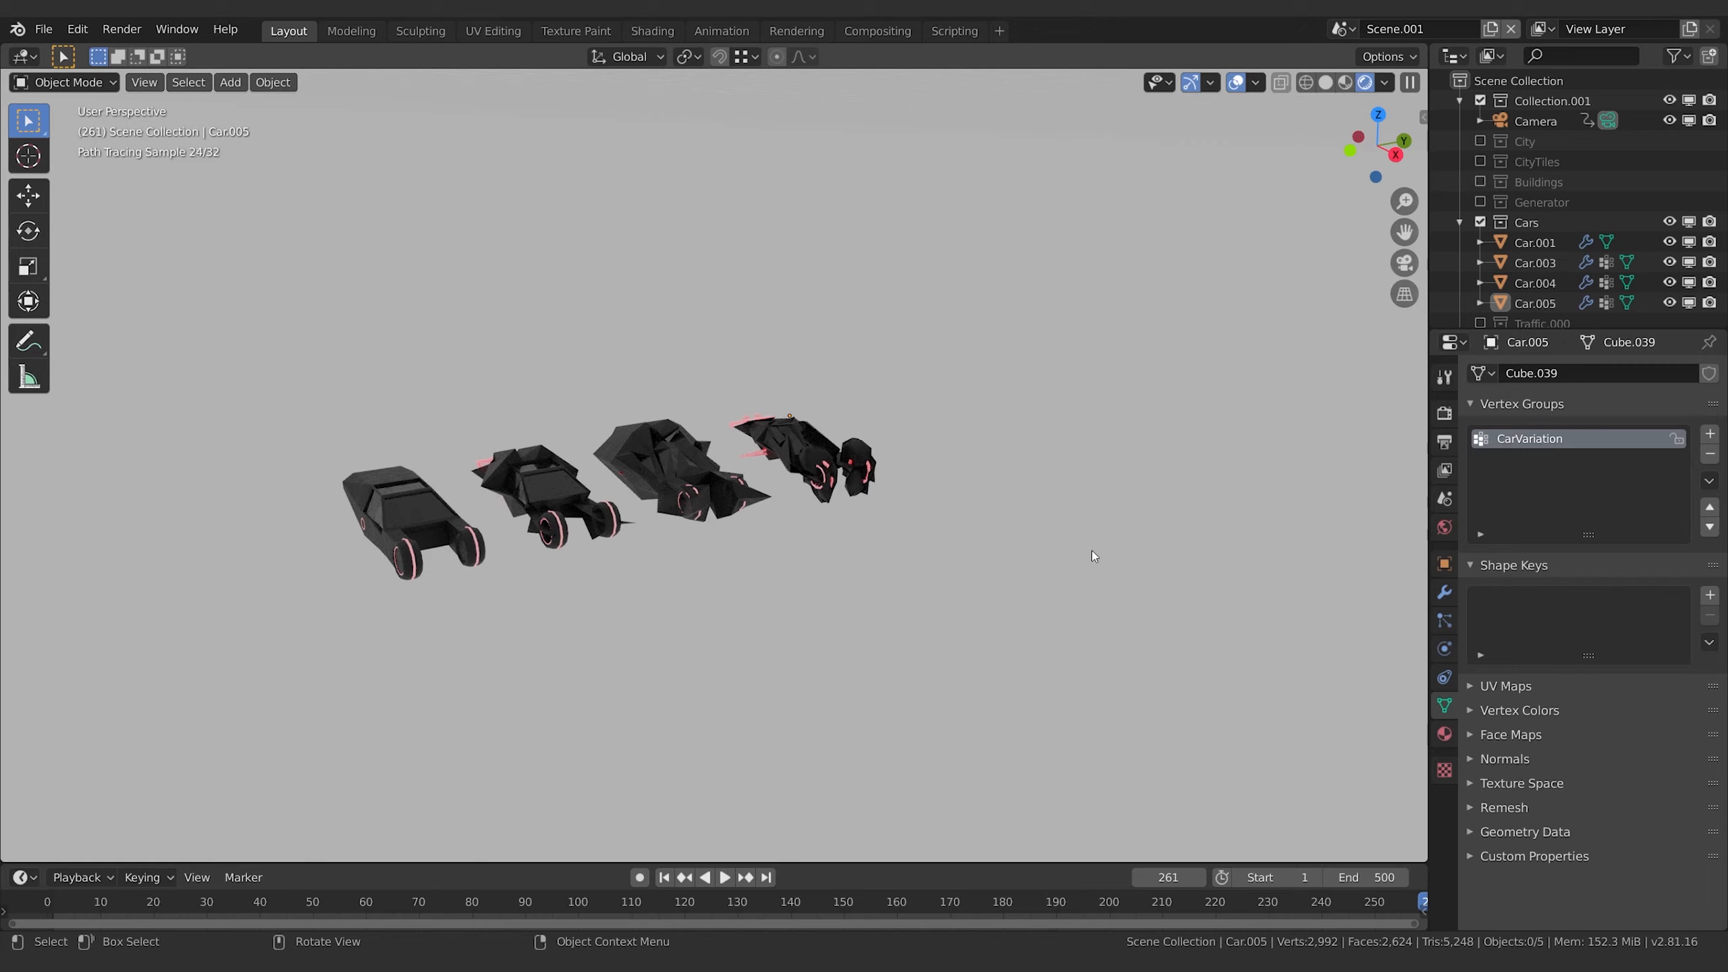
middle_drag(532, 548, 649, 605)
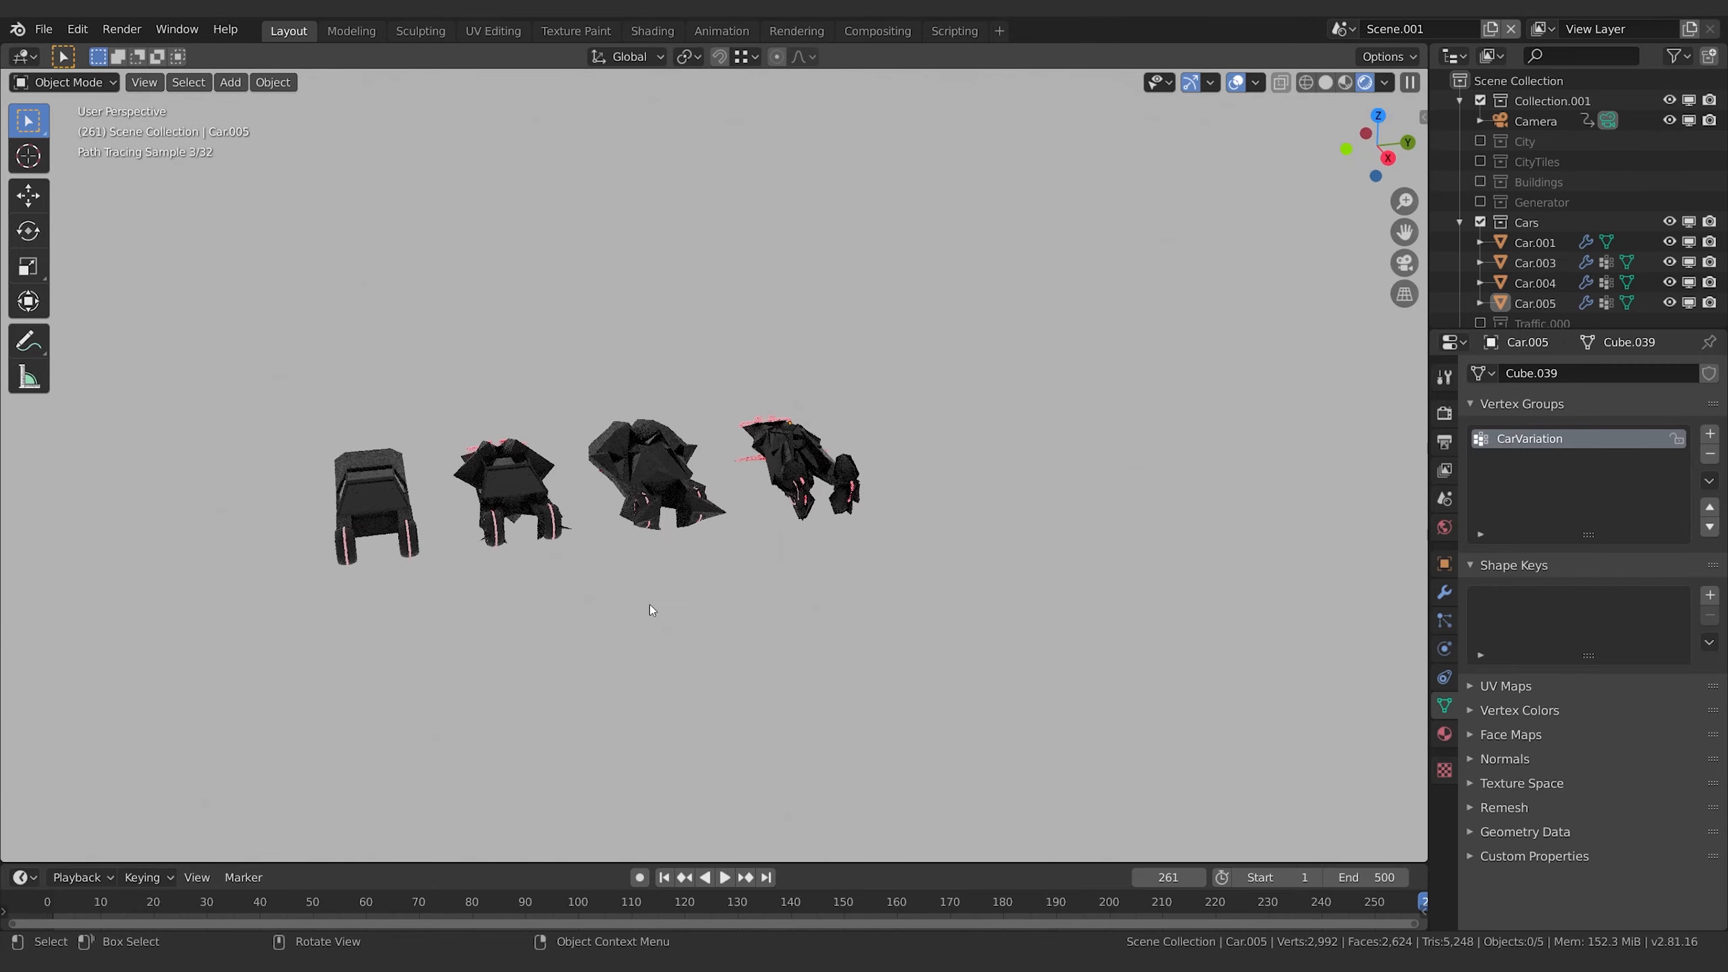
- Duplicate Car.003 and move the copy along the Y axis to the far side of the original undistorted car
click(372, 505)
shift+middle_drag(373, 505, 891, 534)
shift+click(978, 500)
key(shift+d)
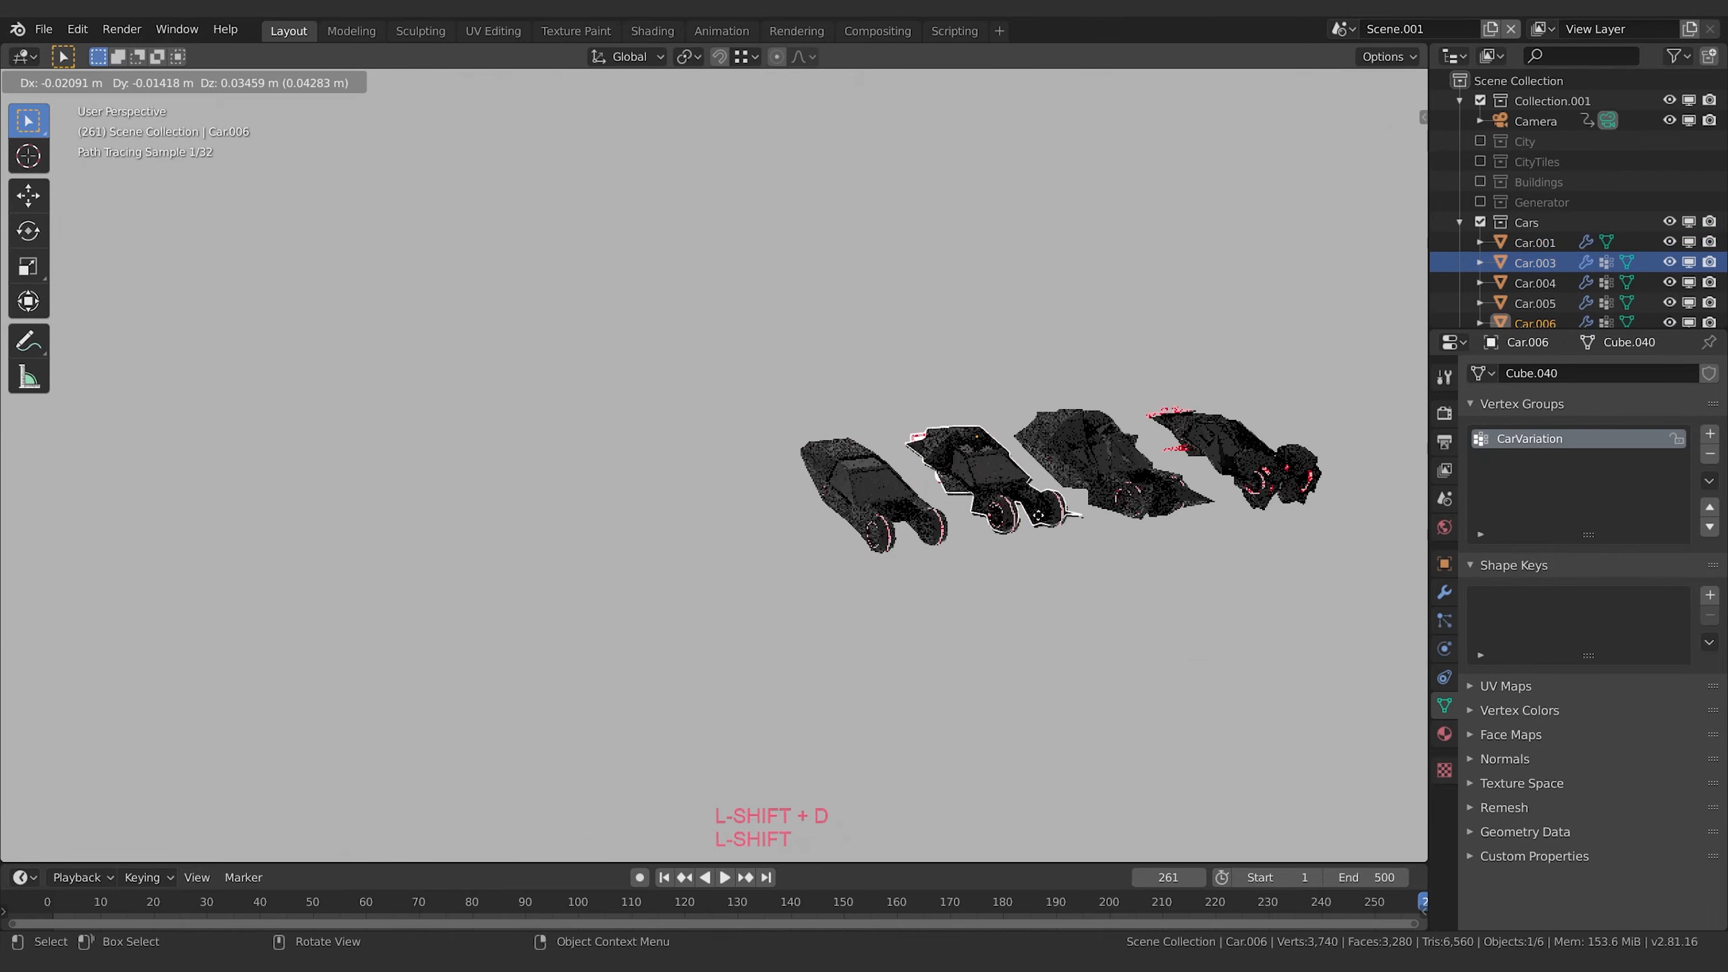
key(Escape)
key(g)
key(y)
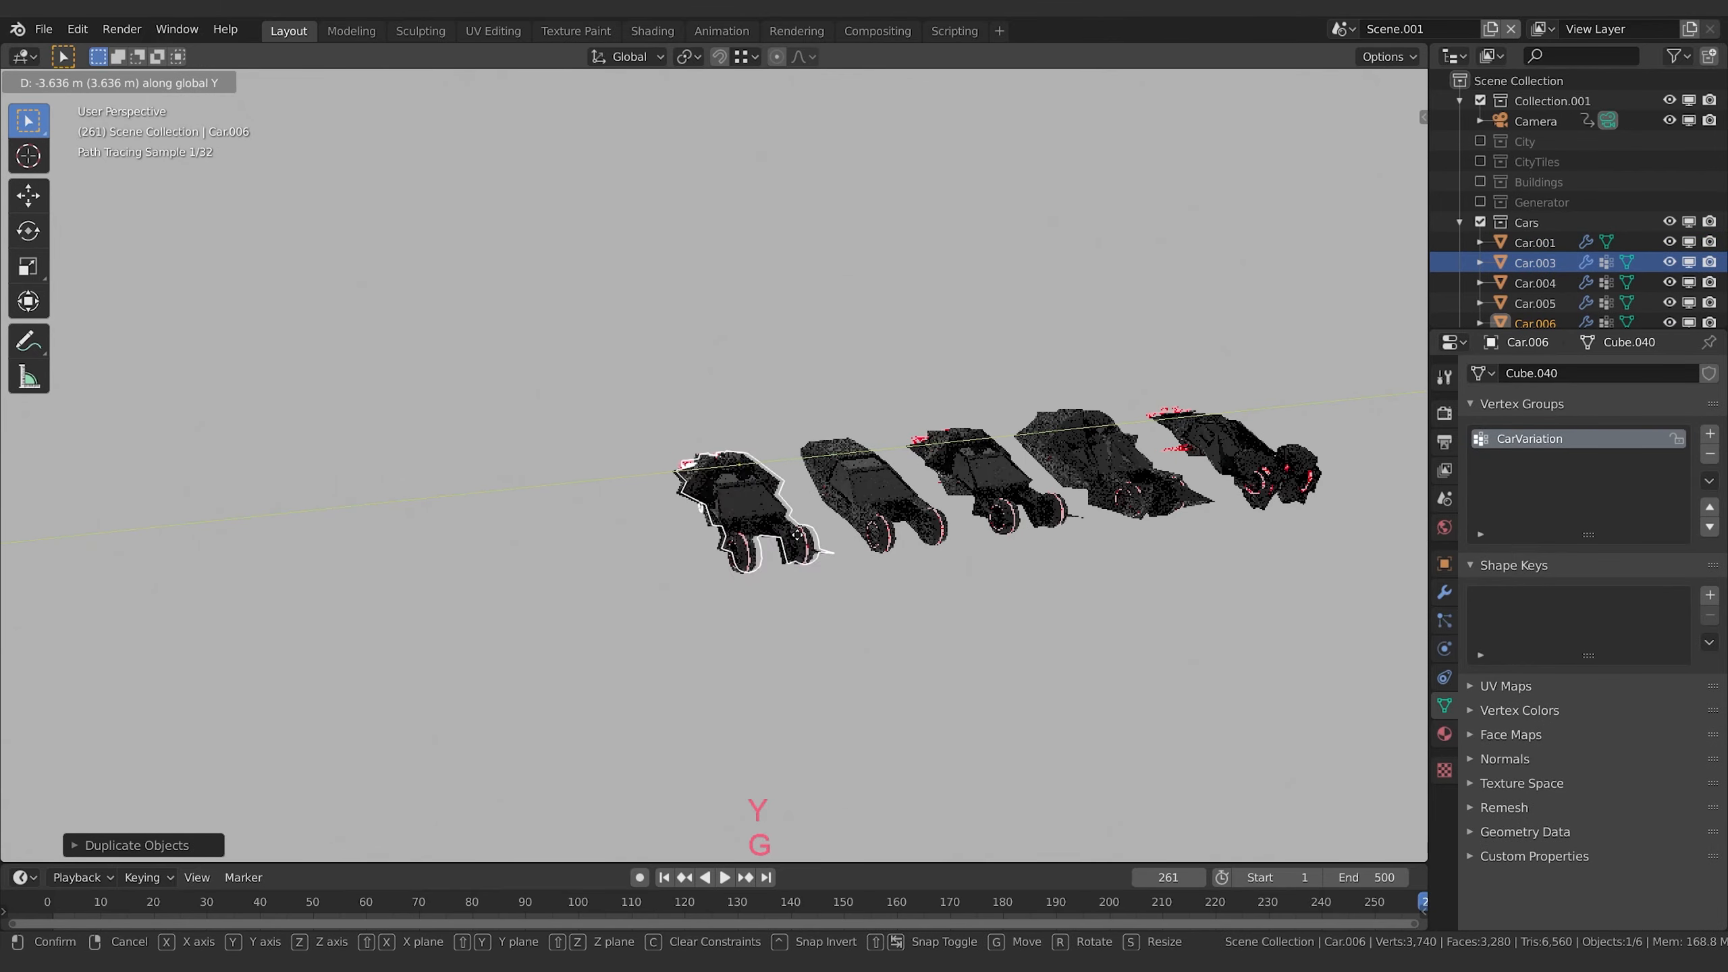
click(720, 592)
- Set Car.006's Displace modifier to midlevel 1 and strength 1.6, and place it below the Mirror modifier
scroll(721, 592, up, 5)
middle_drag(722, 592, 765, 590)
shift+middle_drag(986, 521, 766, 560)
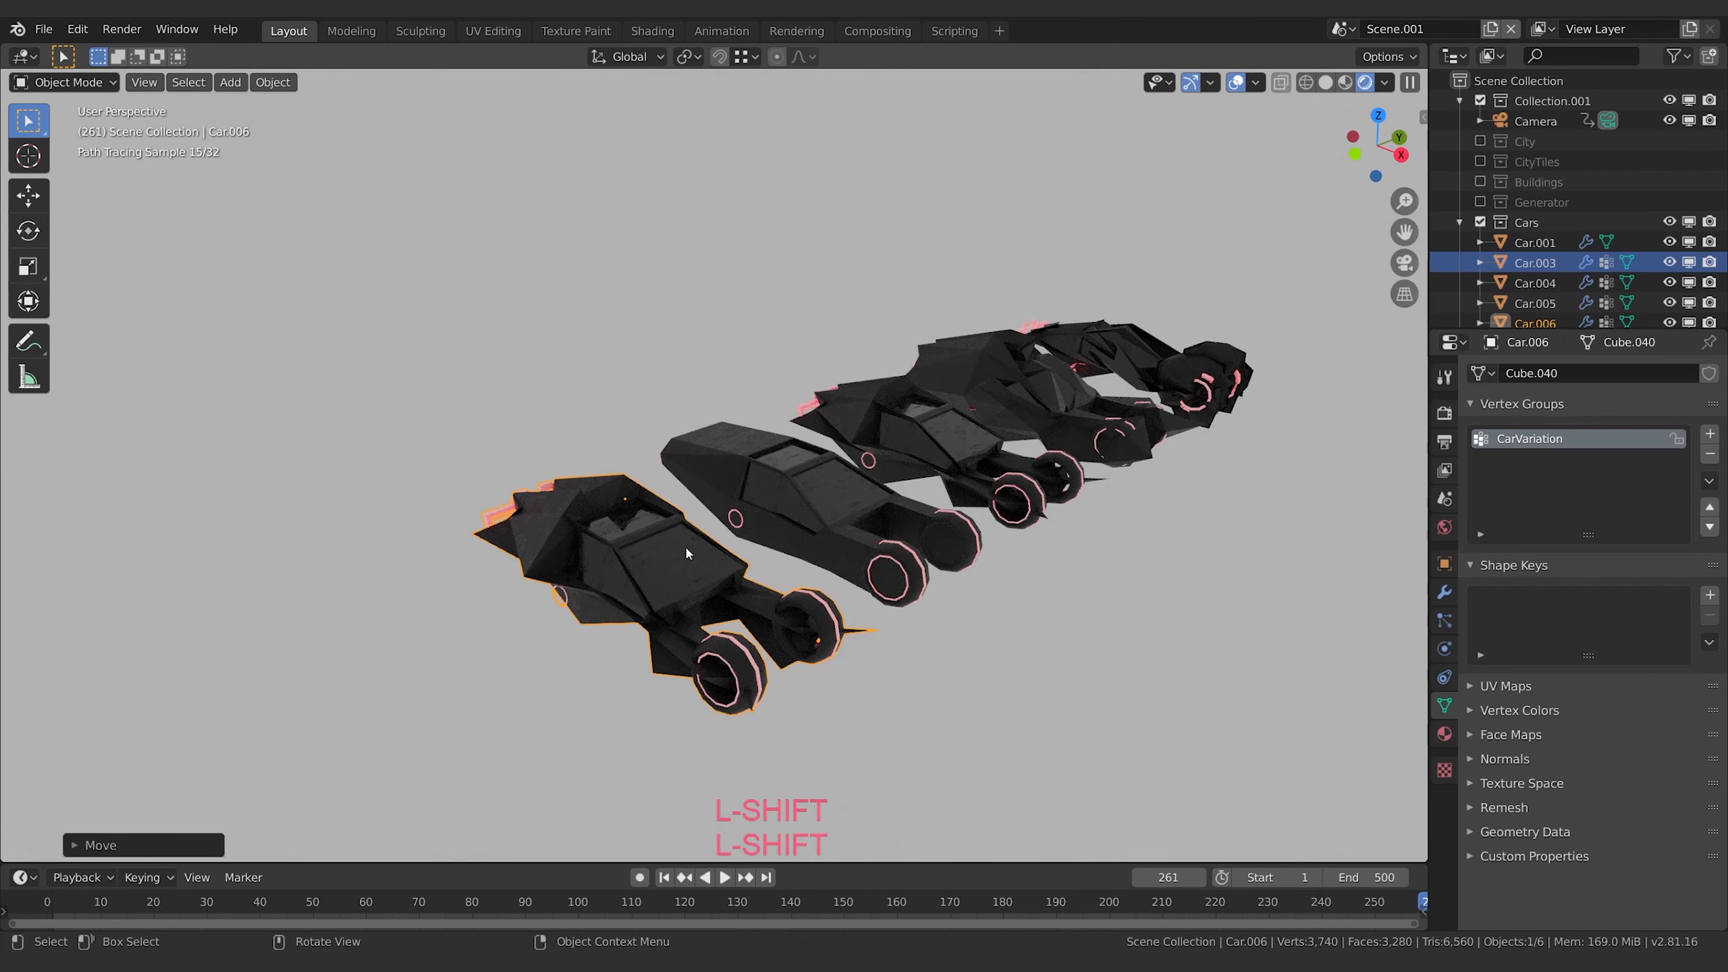
click(1442, 623)
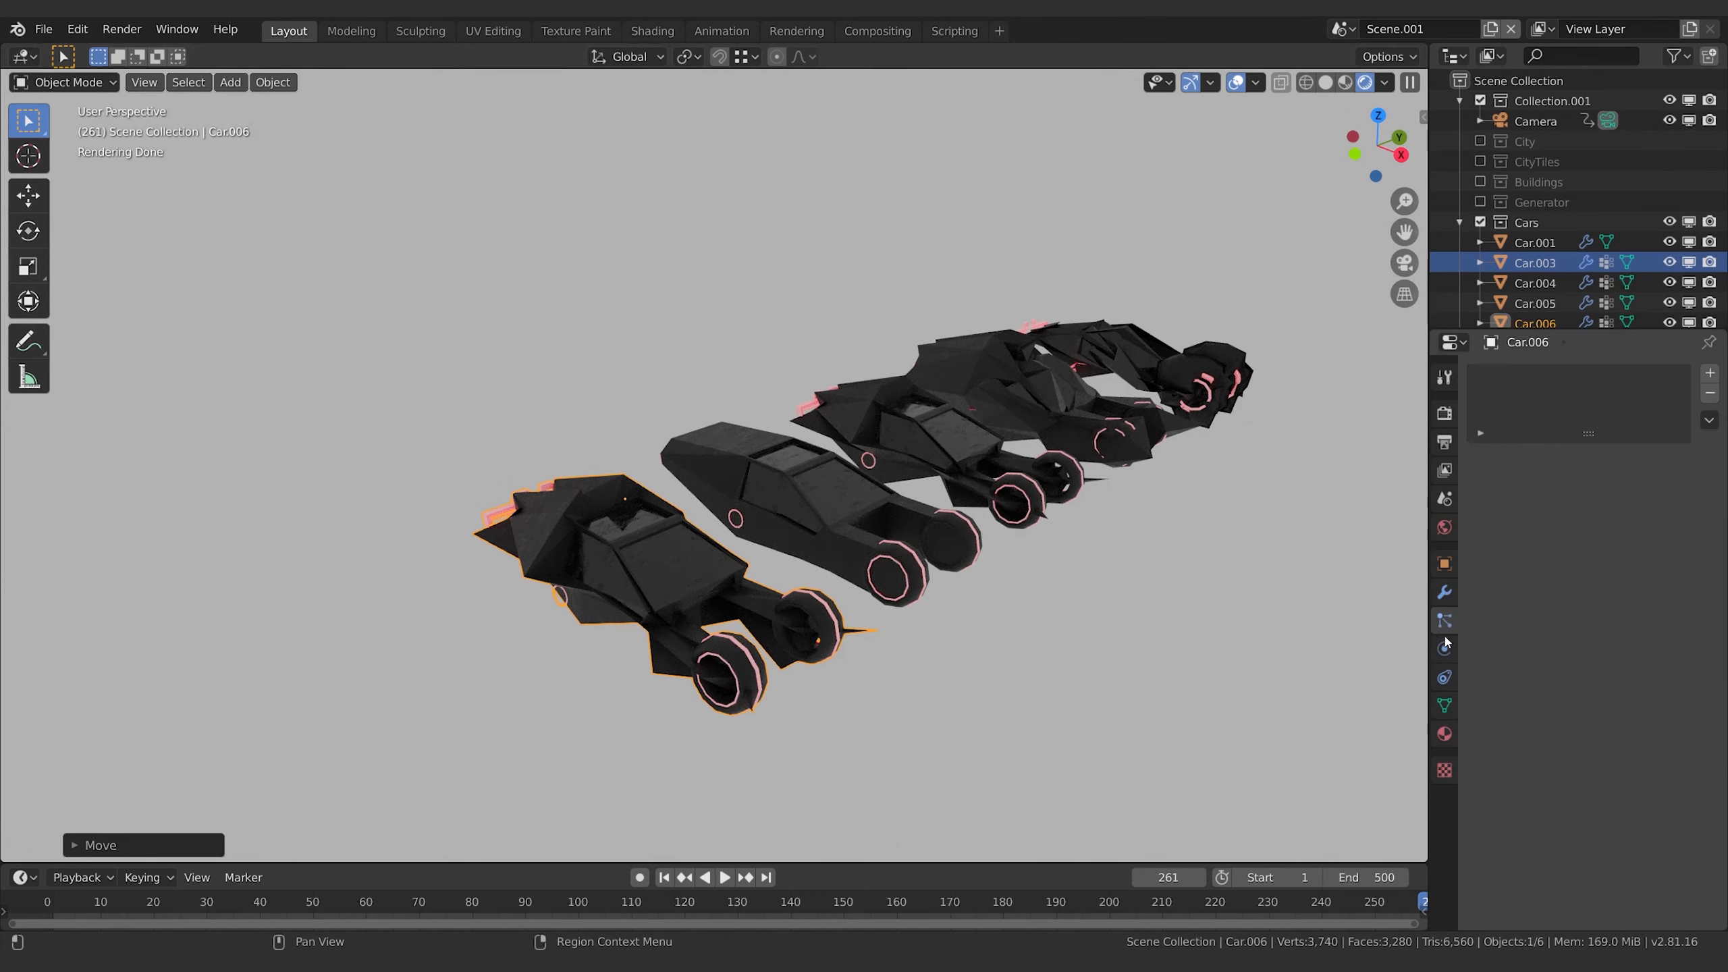
click(1444, 591)
drag(1589, 594, 1644, 594)
mouse_move(816, 592)
middle_down()
mouse_move(937, 584)
mouse_move(1115, 641)
mouse_move(1155, 635)
mouse_move(952, 650)
middle_up()
drag(1643, 602, 1682, 602)
mouse_move(367, 608)
middle_down()
mouse_move(556, 611)
mouse_move(995, 696)
mouse_move(1111, 674)
mouse_move(1071, 664)
mouse_move(999, 716)
mouse_move(952, 700)
mouse_move(1148, 735)
middle_up()
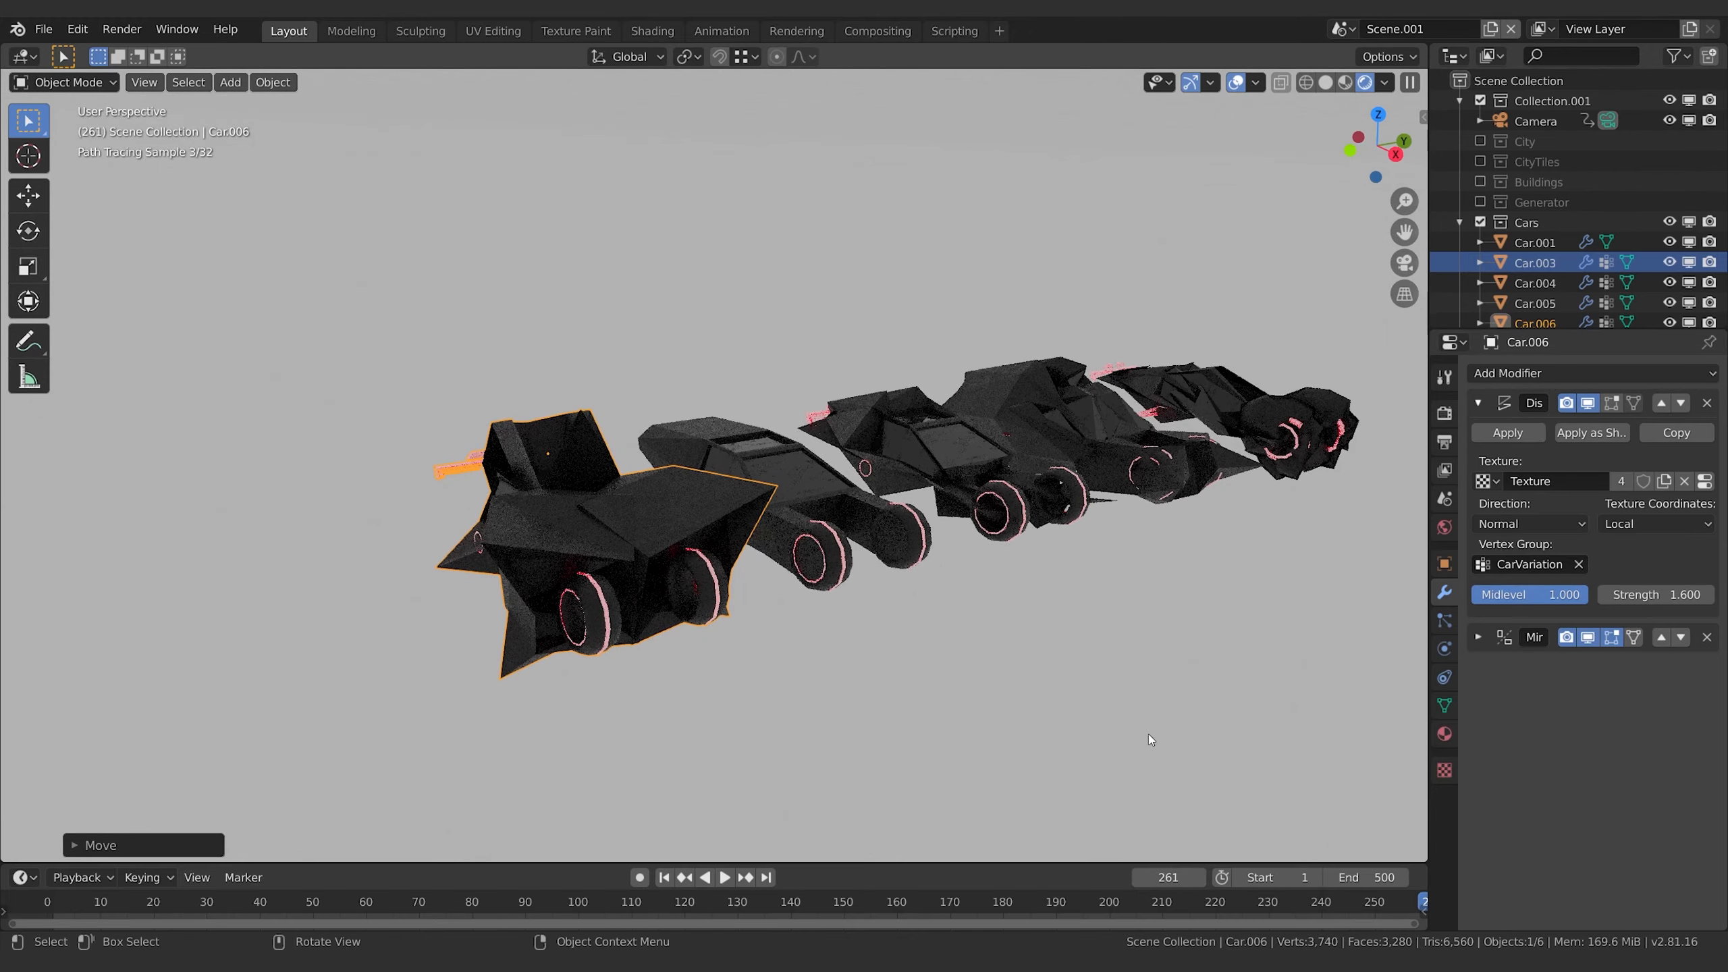
click(1680, 402)
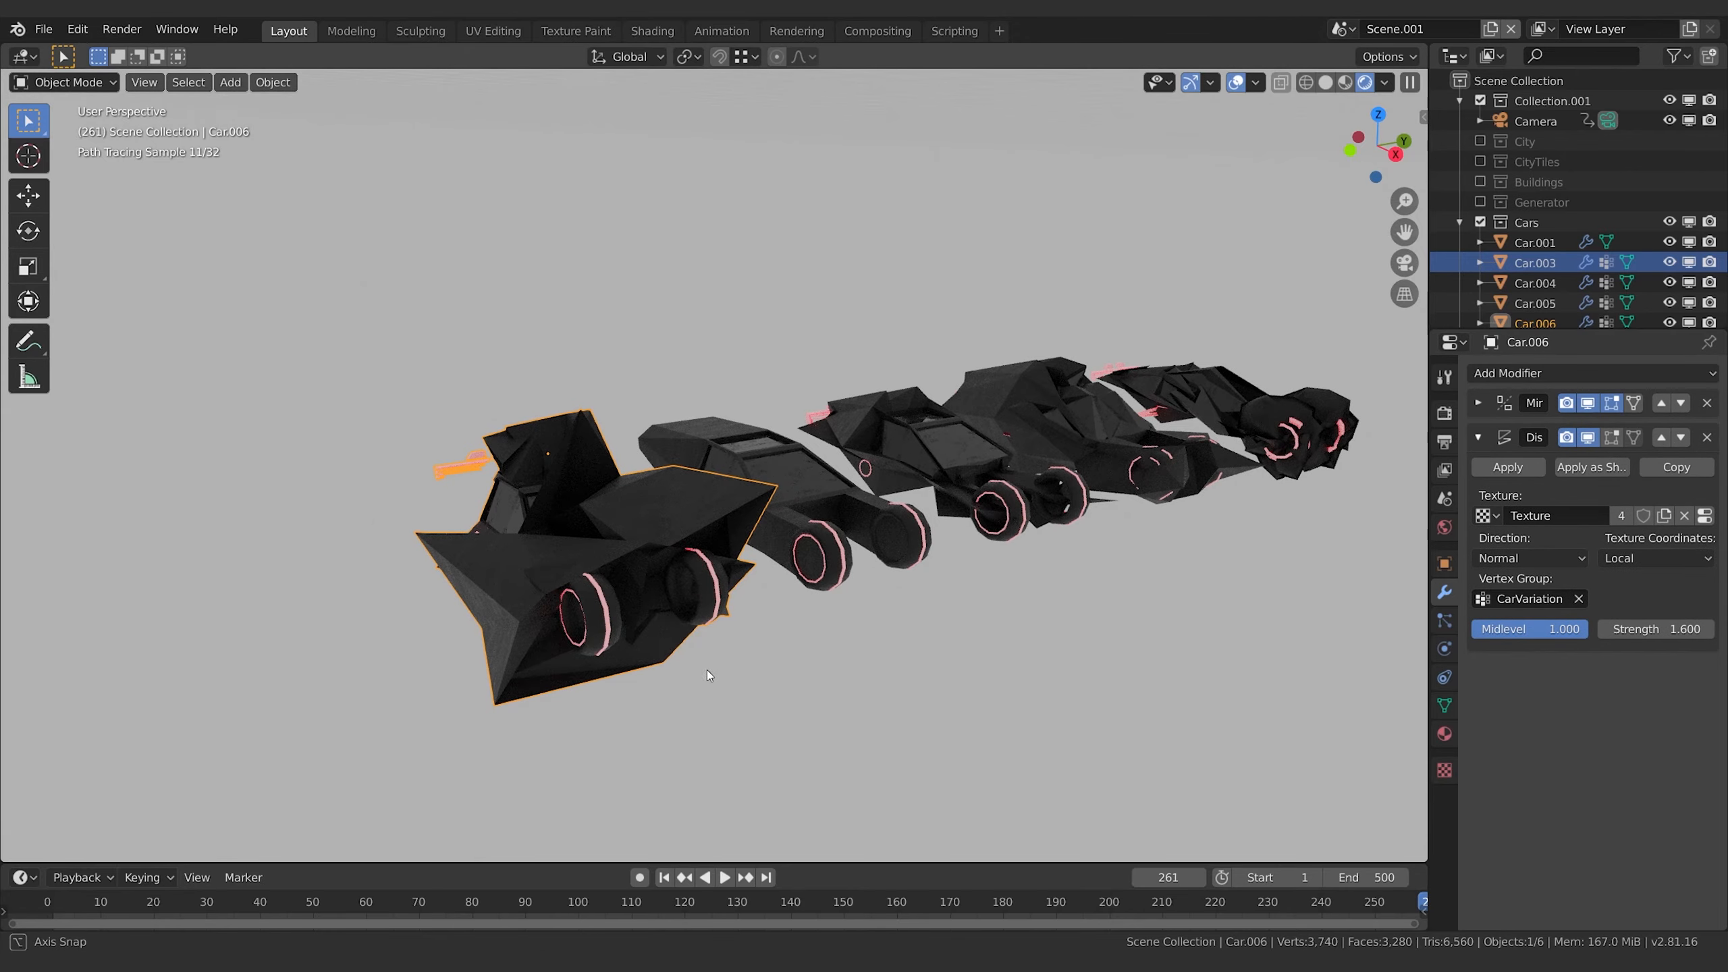
mouse_move(707, 669)
middle_down()
mouse_move(647, 706)
mouse_move(918, 680)
middle_up()
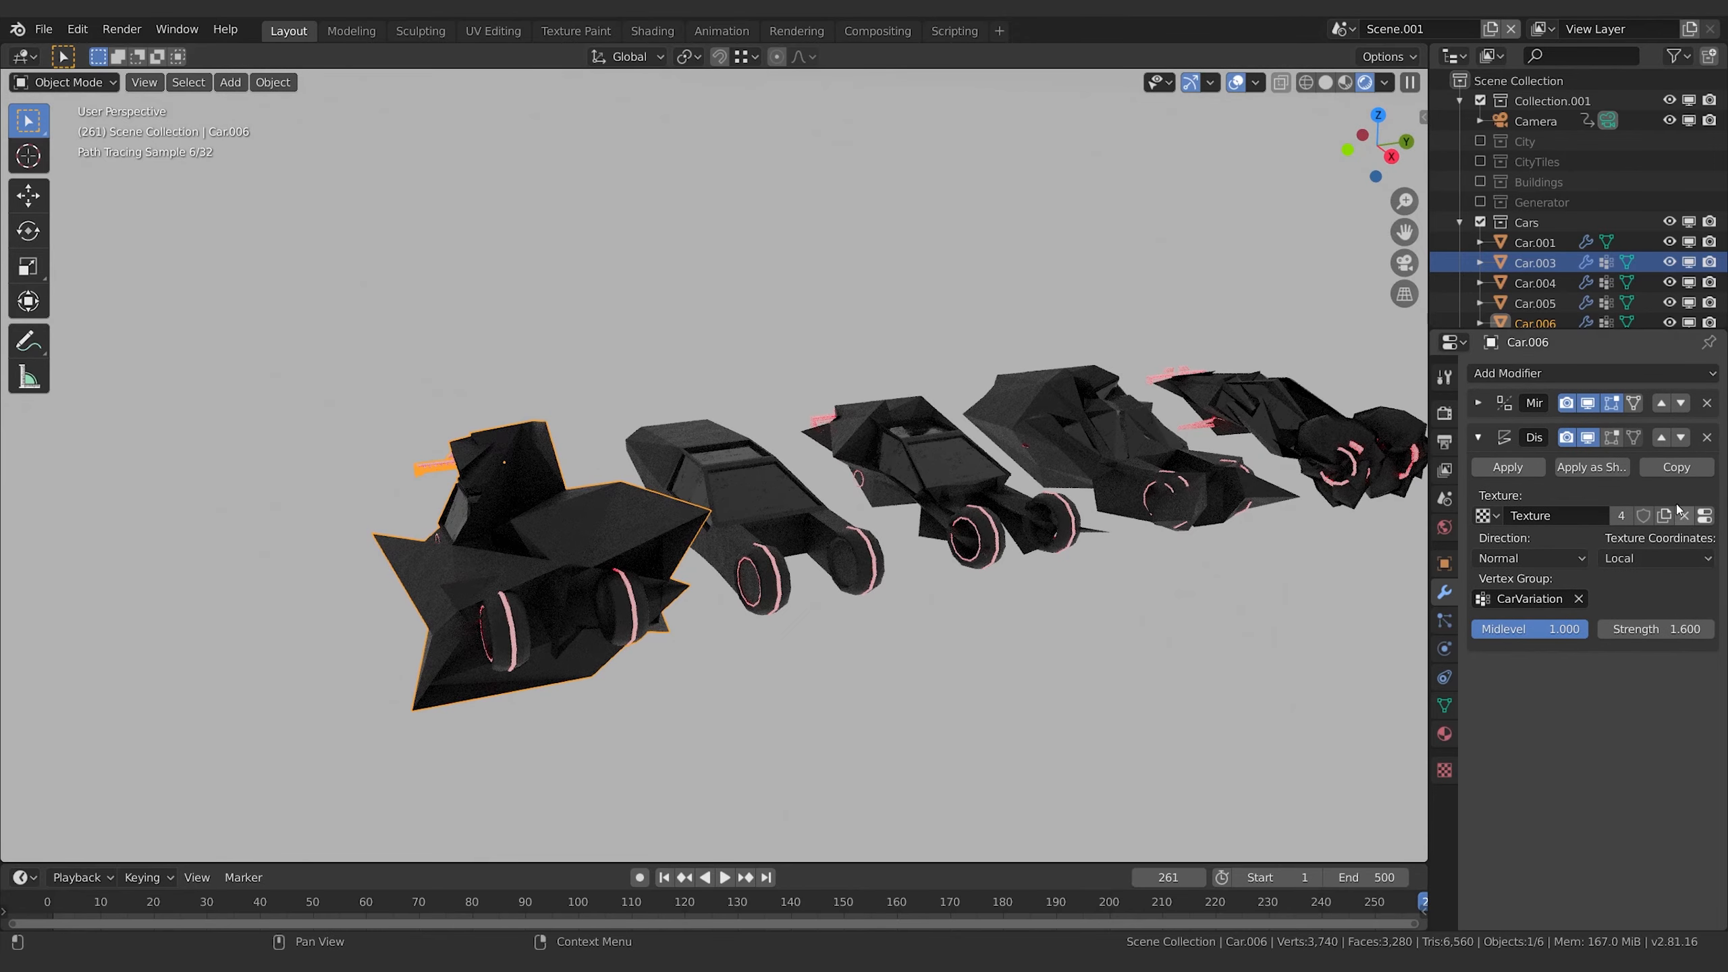
- Place Car.006's Displace modifier above its Mirror modifier and set the midlevel to 0.594
click(1660, 437)
mouse_move(1185, 650)
middle_down()
mouse_move(591, 737)
mouse_move(787, 739)
middle_up()
mouse_move(1099, 608)
middle_down()
mouse_move(1049, 580)
mouse_move(976, 594)
middle_up()
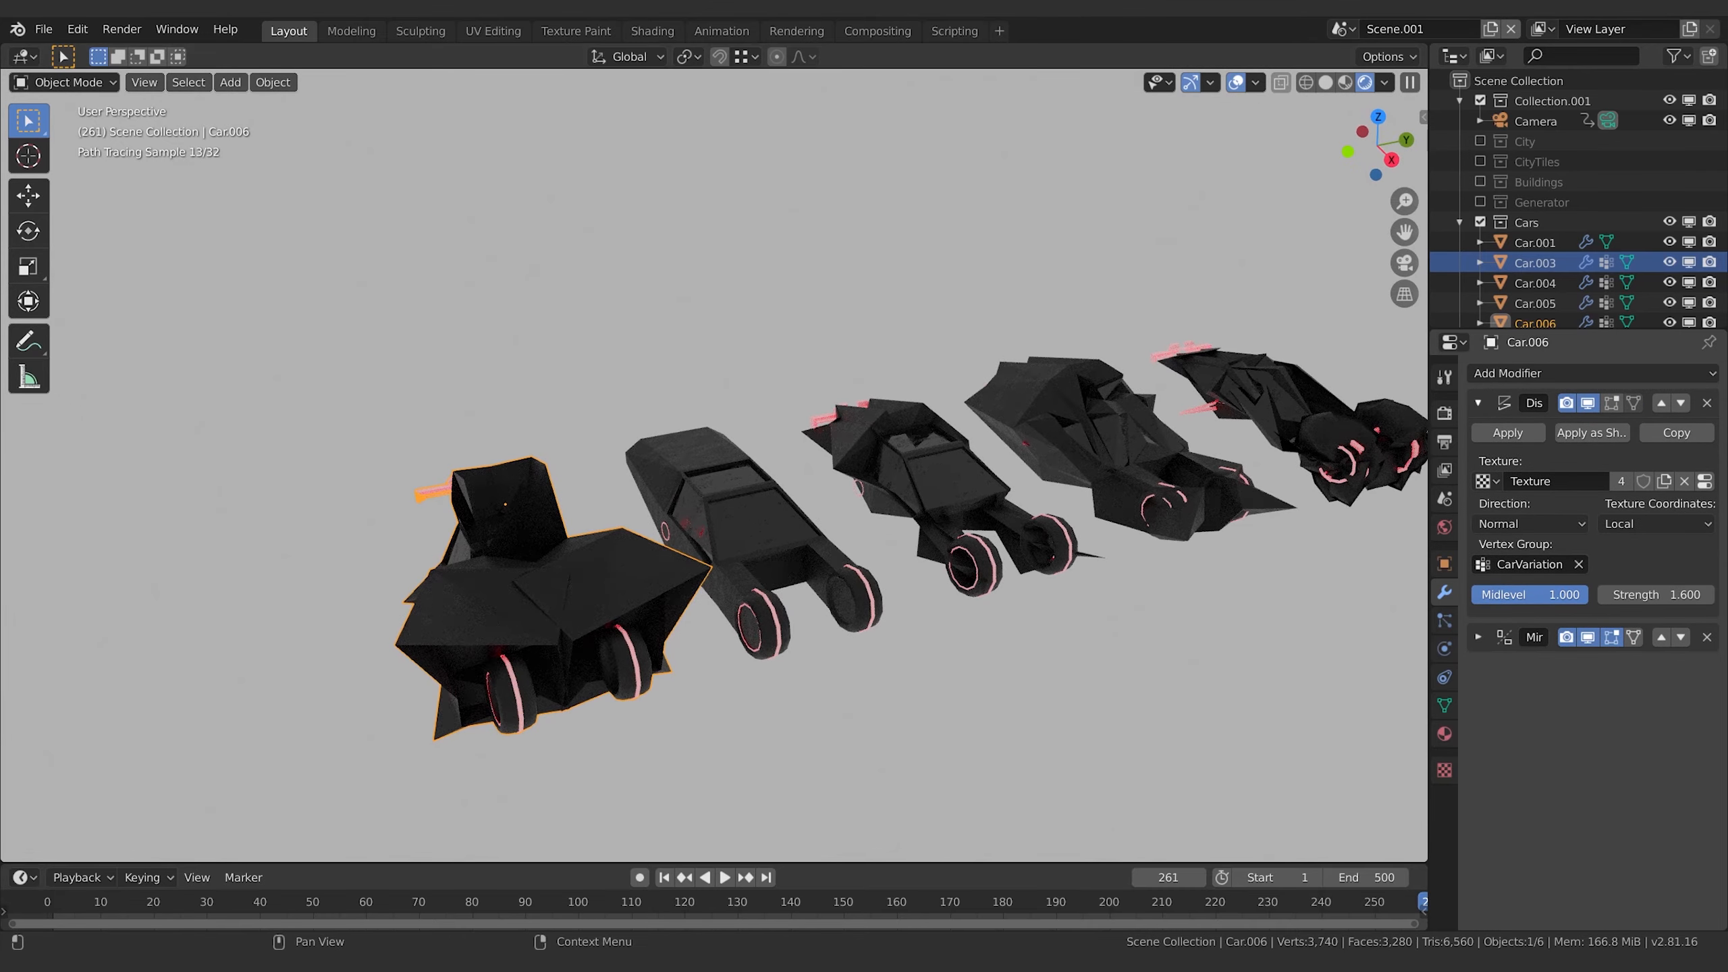
drag(1587, 595, 1563, 594)
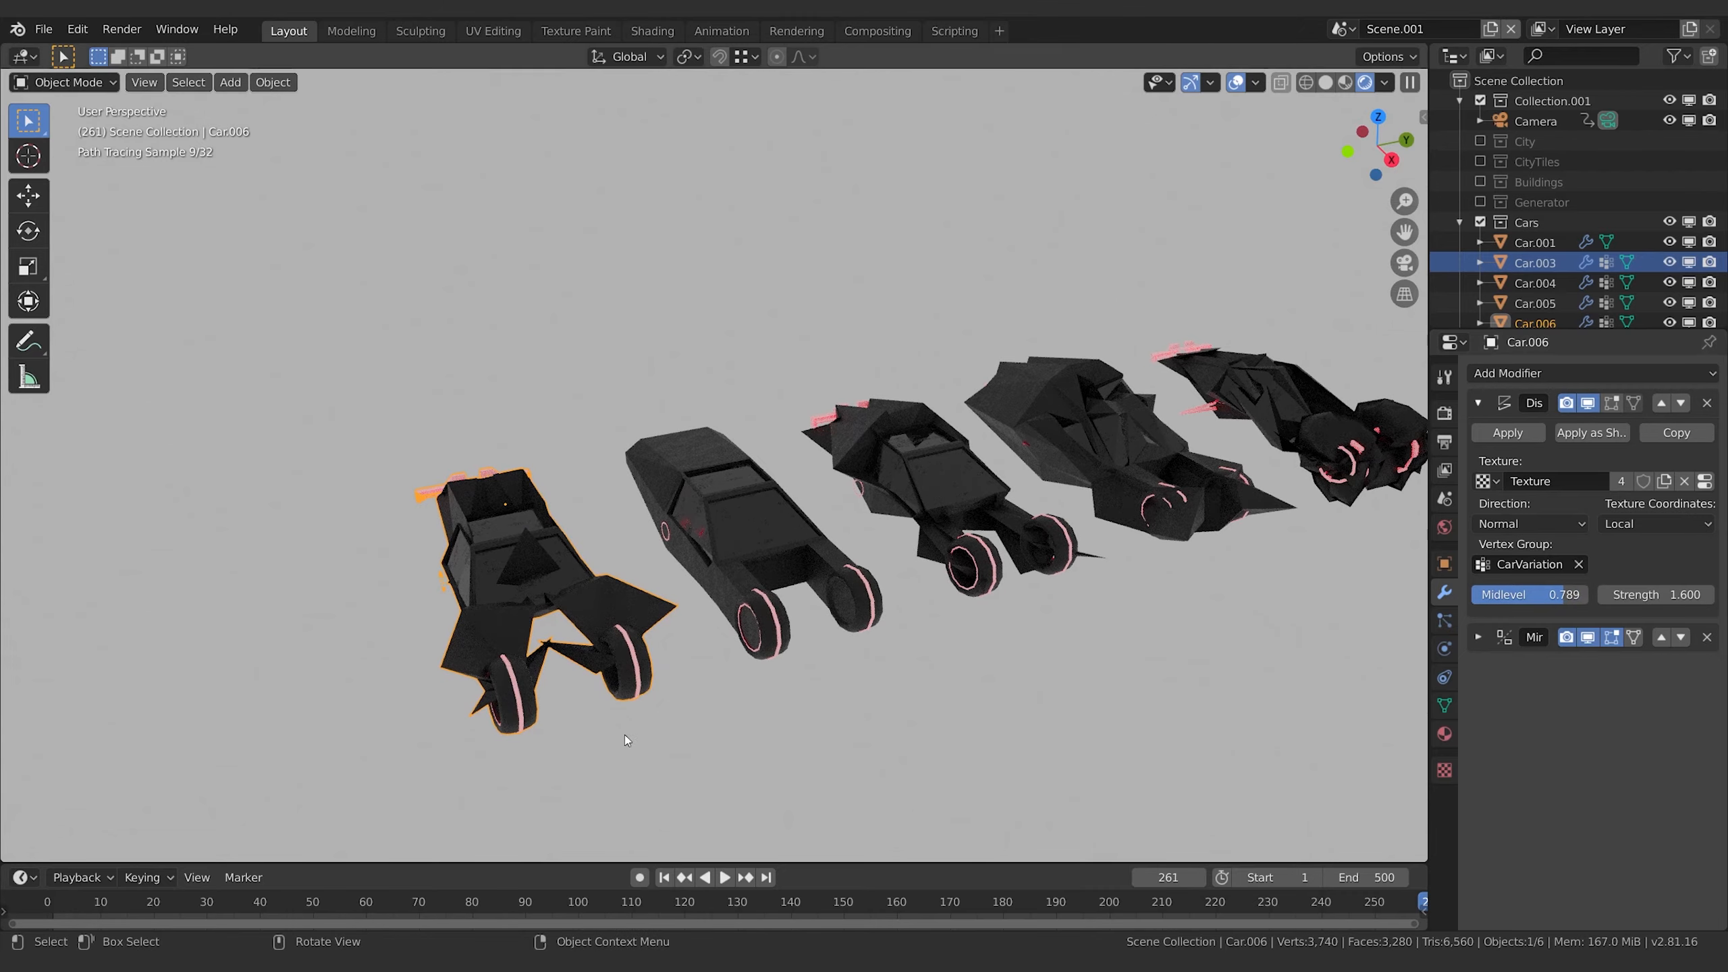
mouse_move(624, 735)
middle_down()
mouse_move(788, 722)
mouse_move(1150, 604)
mouse_move(1121, 615)
mouse_move(1075, 689)
middle_up()
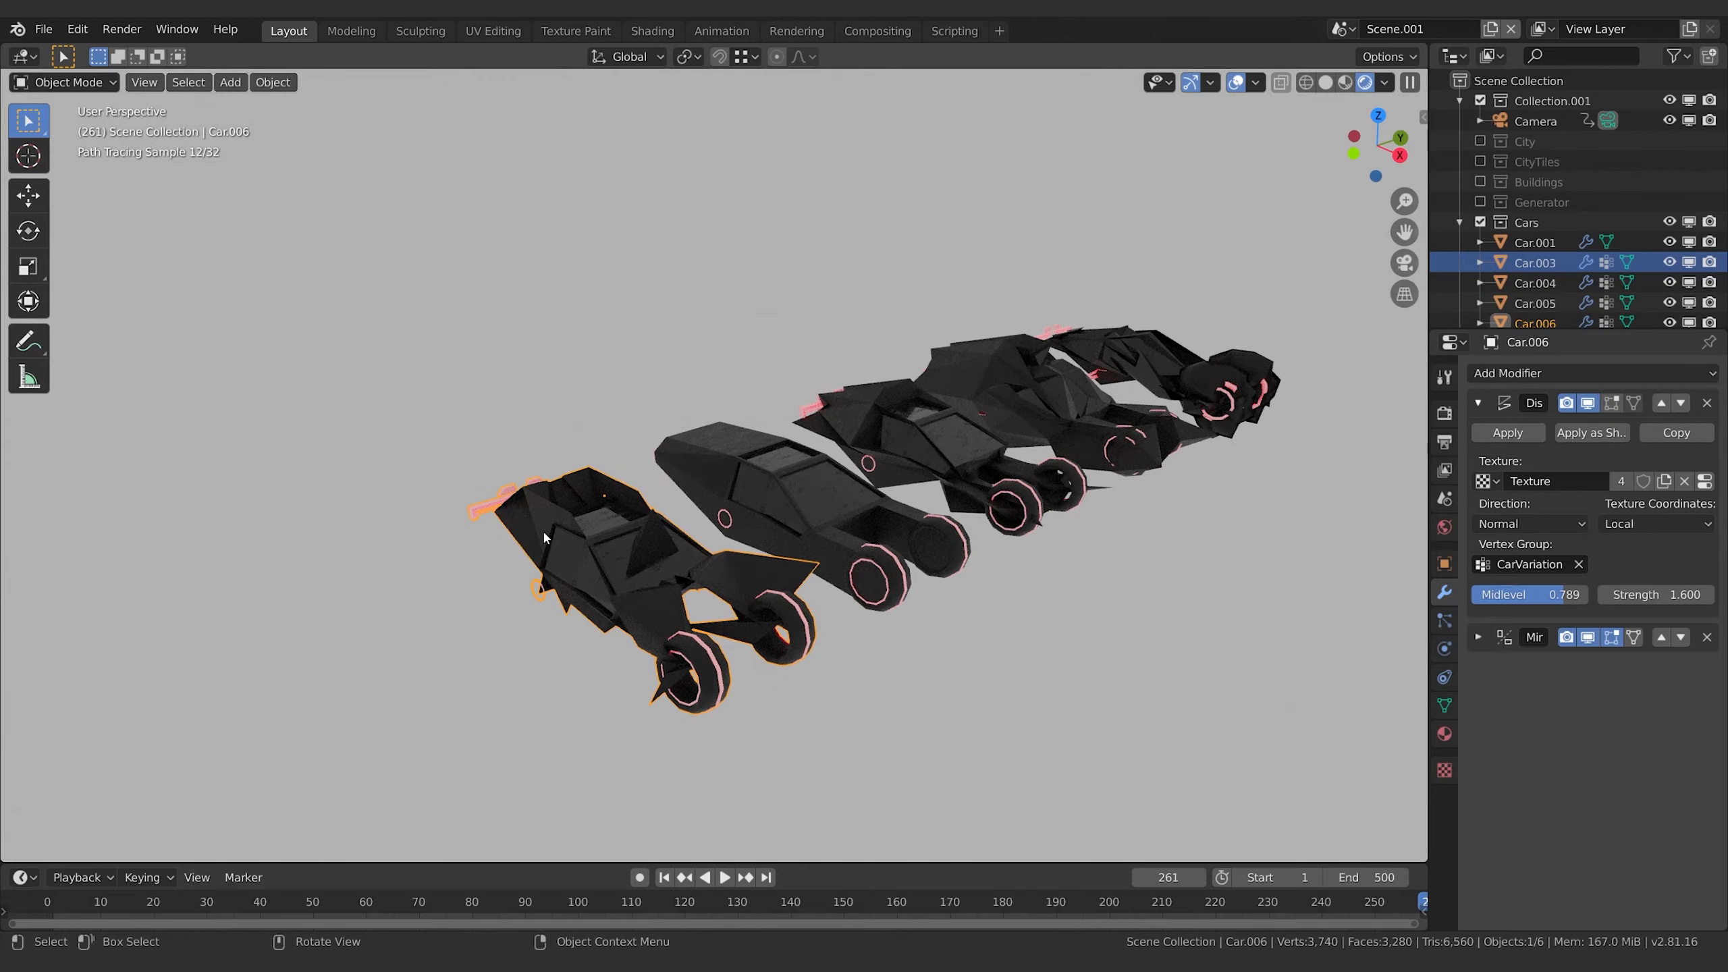
drag(1526, 599, 1498, 599)
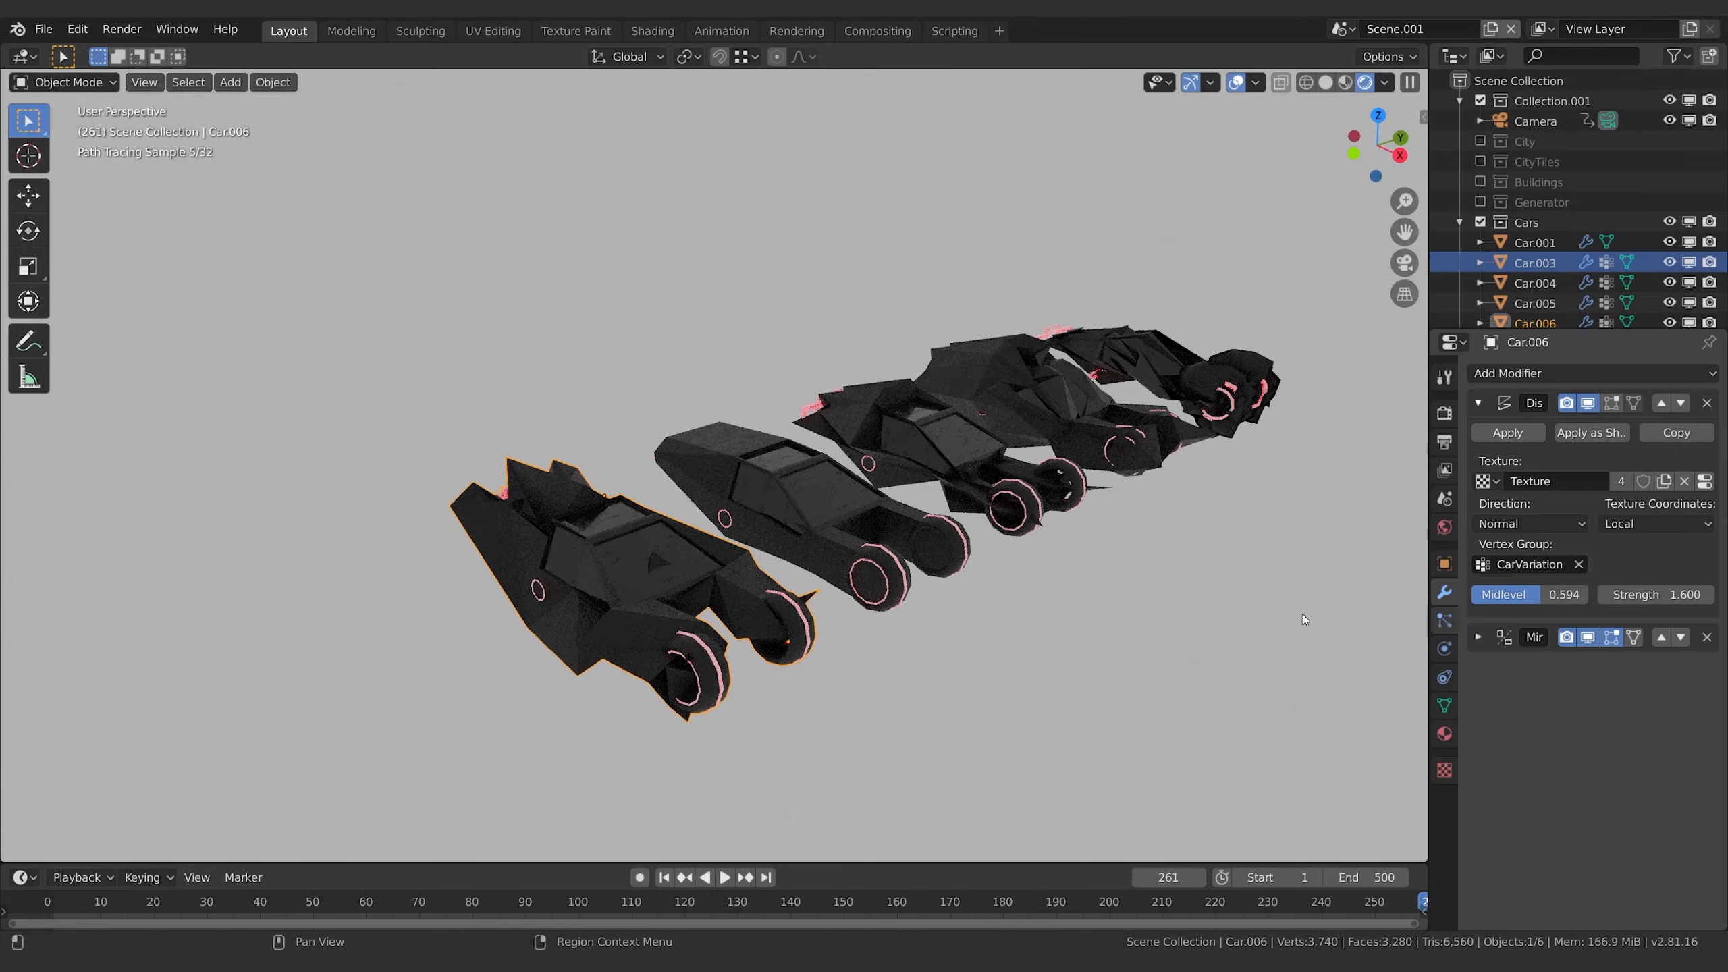
middle_drag(1301, 614, 586, 689)
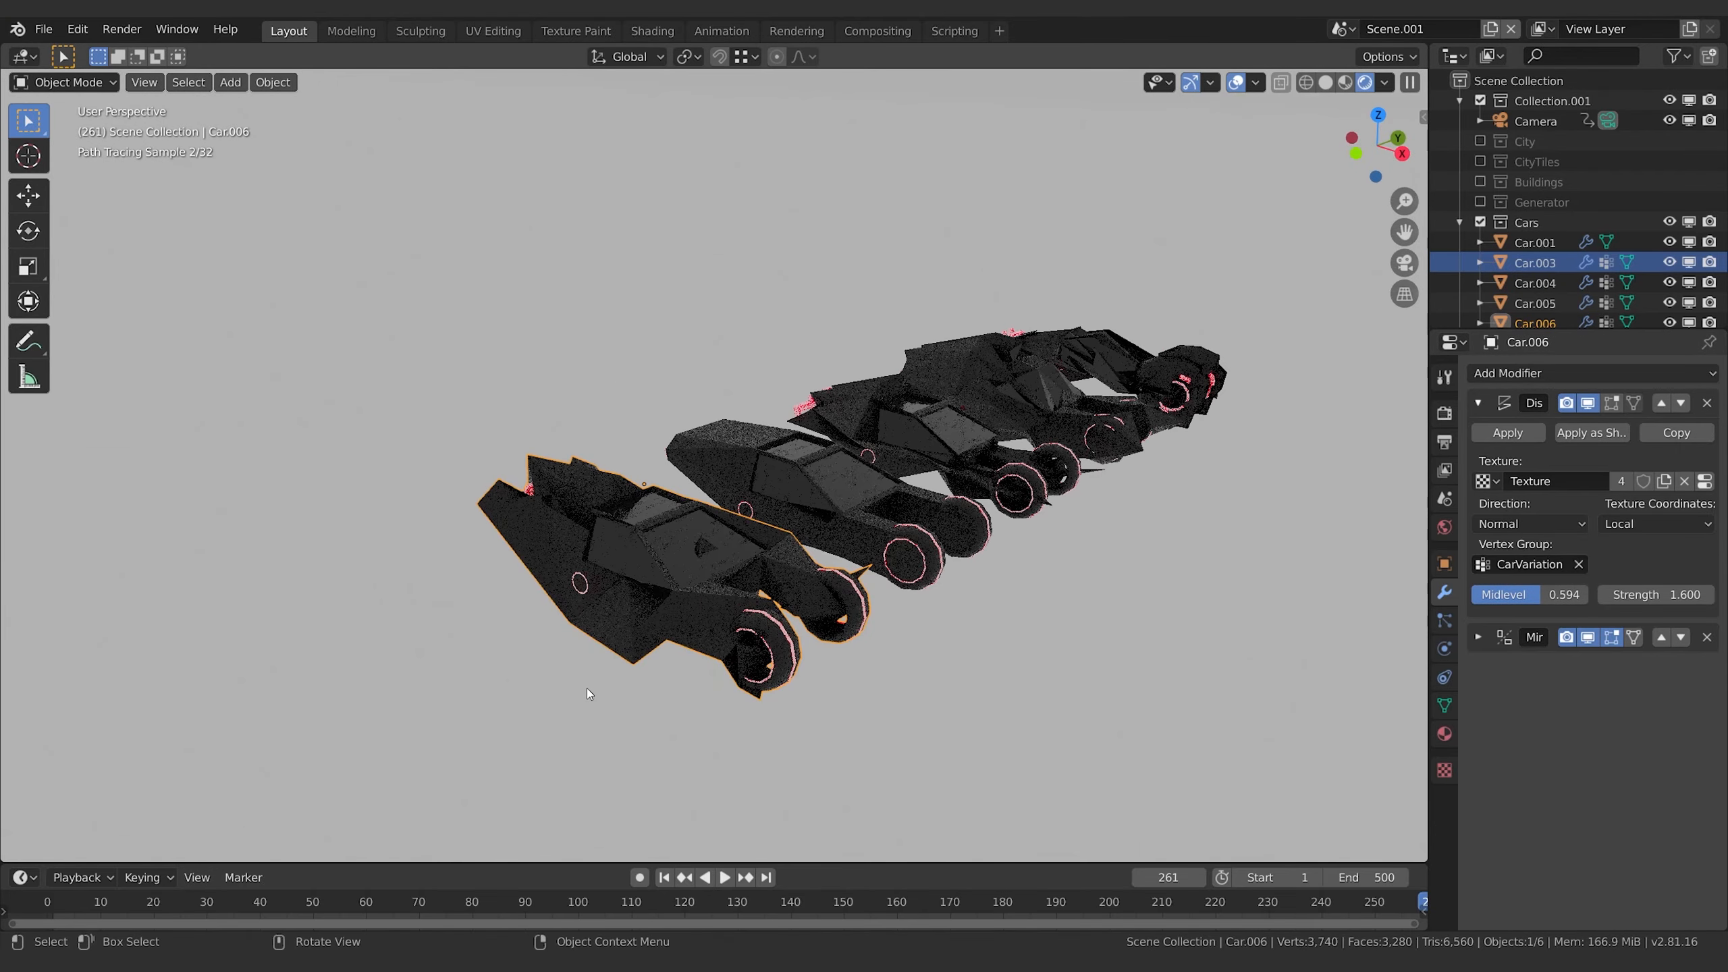
- Select Car.005 and make Carlight the active slot among its materials
middle_drag(1274, 604, 964, 605)
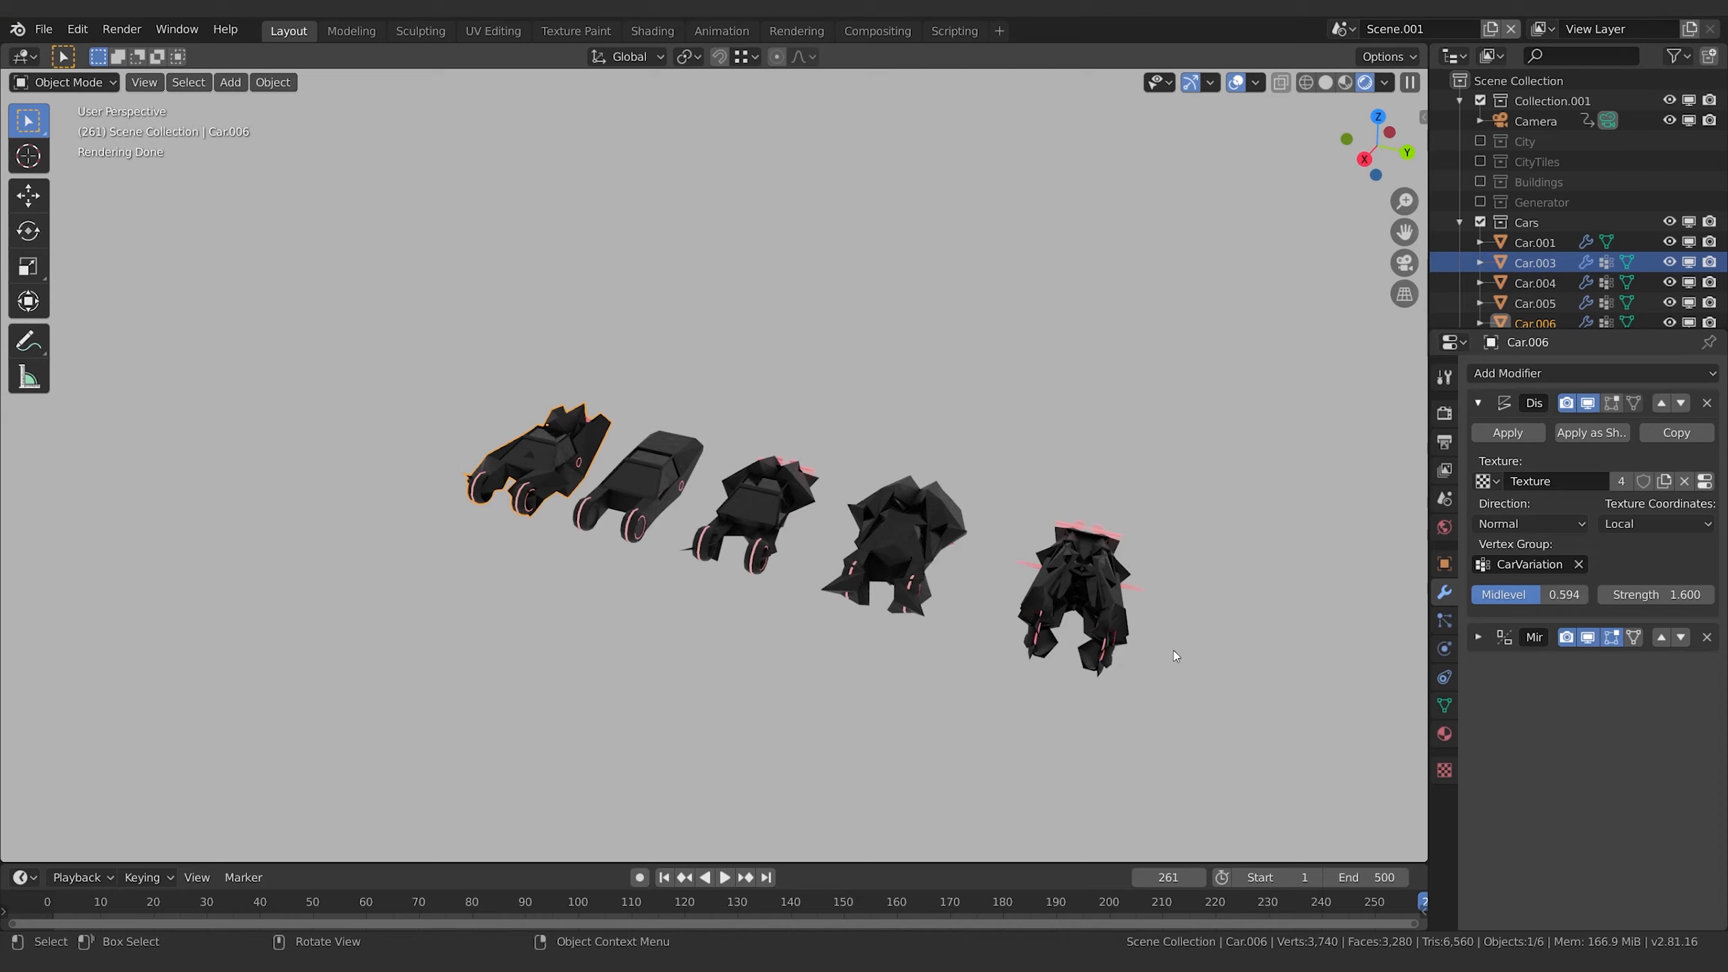
click(1090, 578)
shift+middle_drag(1233, 528, 1215, 519)
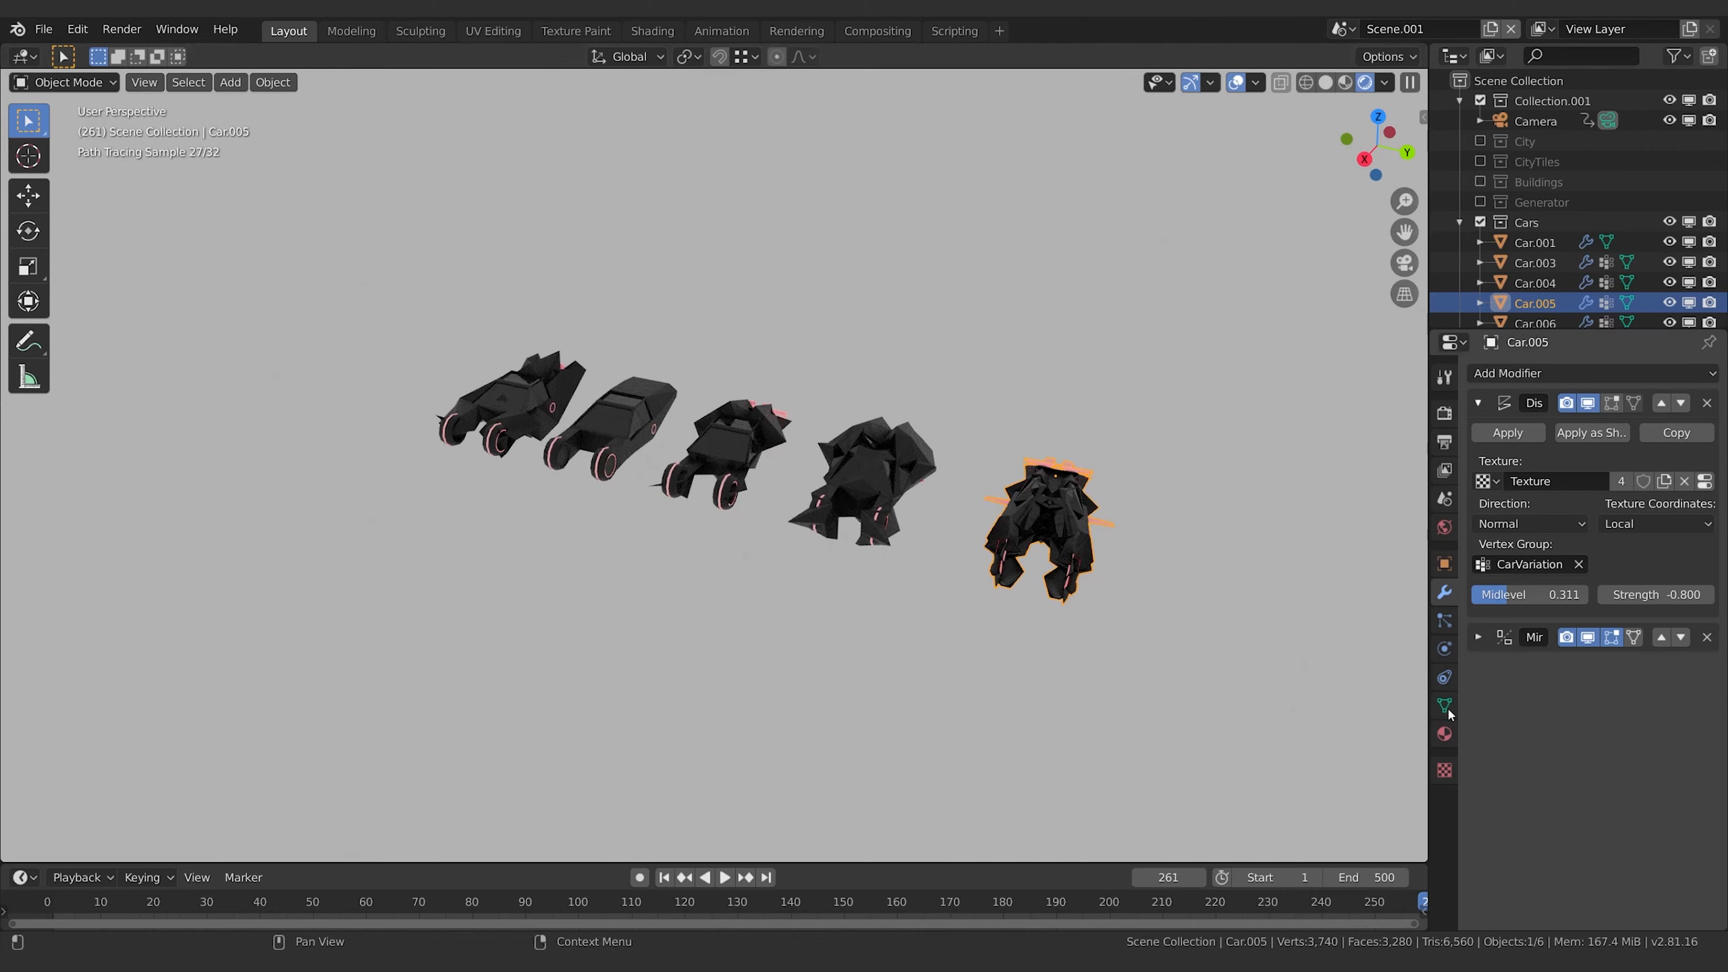
click(1444, 733)
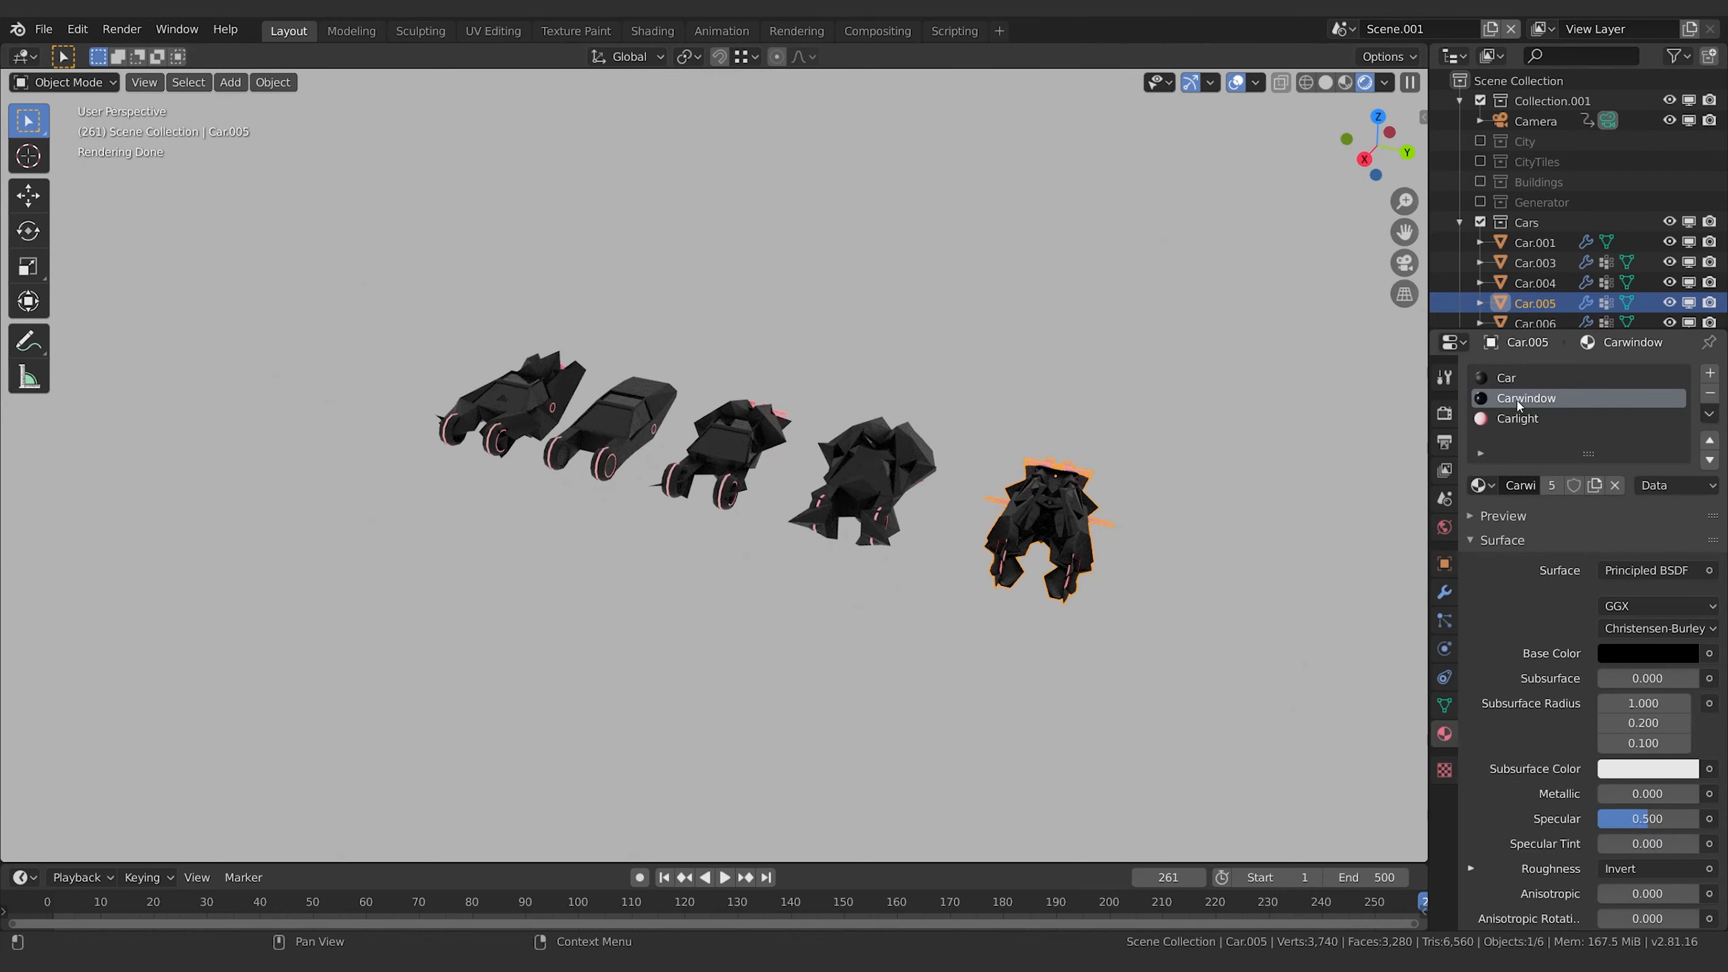
click(1528, 380)
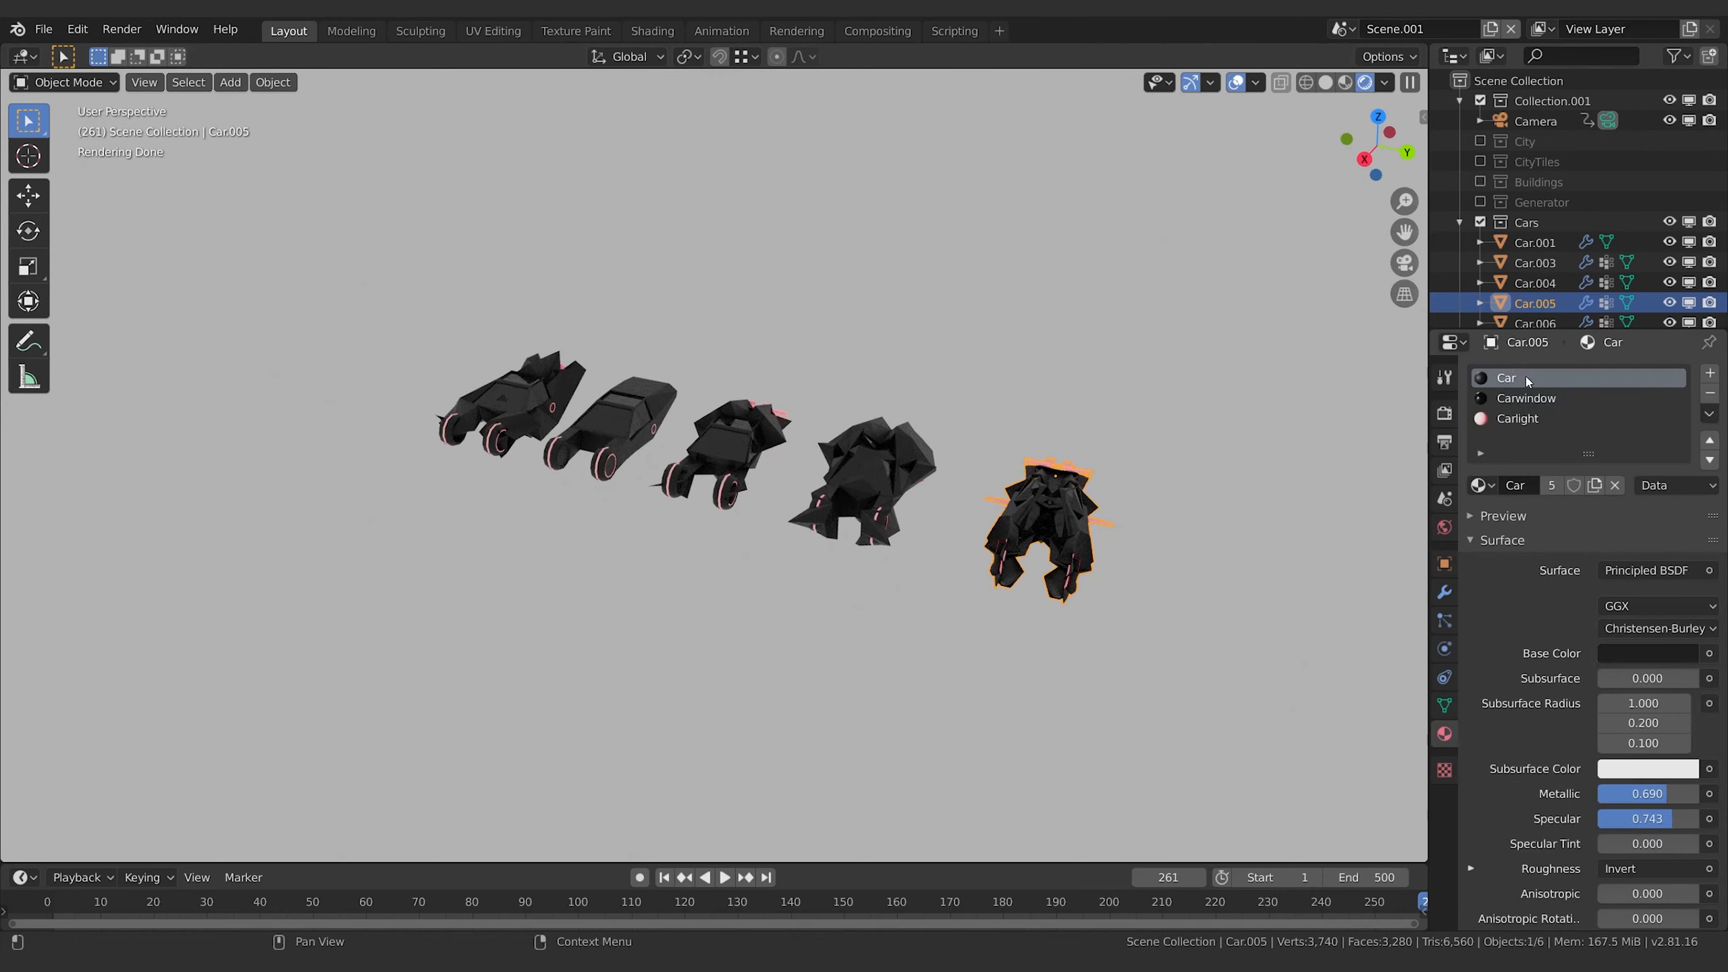
click(1517, 418)
- Split the 3D viewport in two and show the Carlight material's nodes in a Shader Editor in the new area
mouse_move(986, 490)
middle_down()
mouse_move(818, 499)
mouse_move(797, 452)
mouse_move(980, 449)
middle_up()
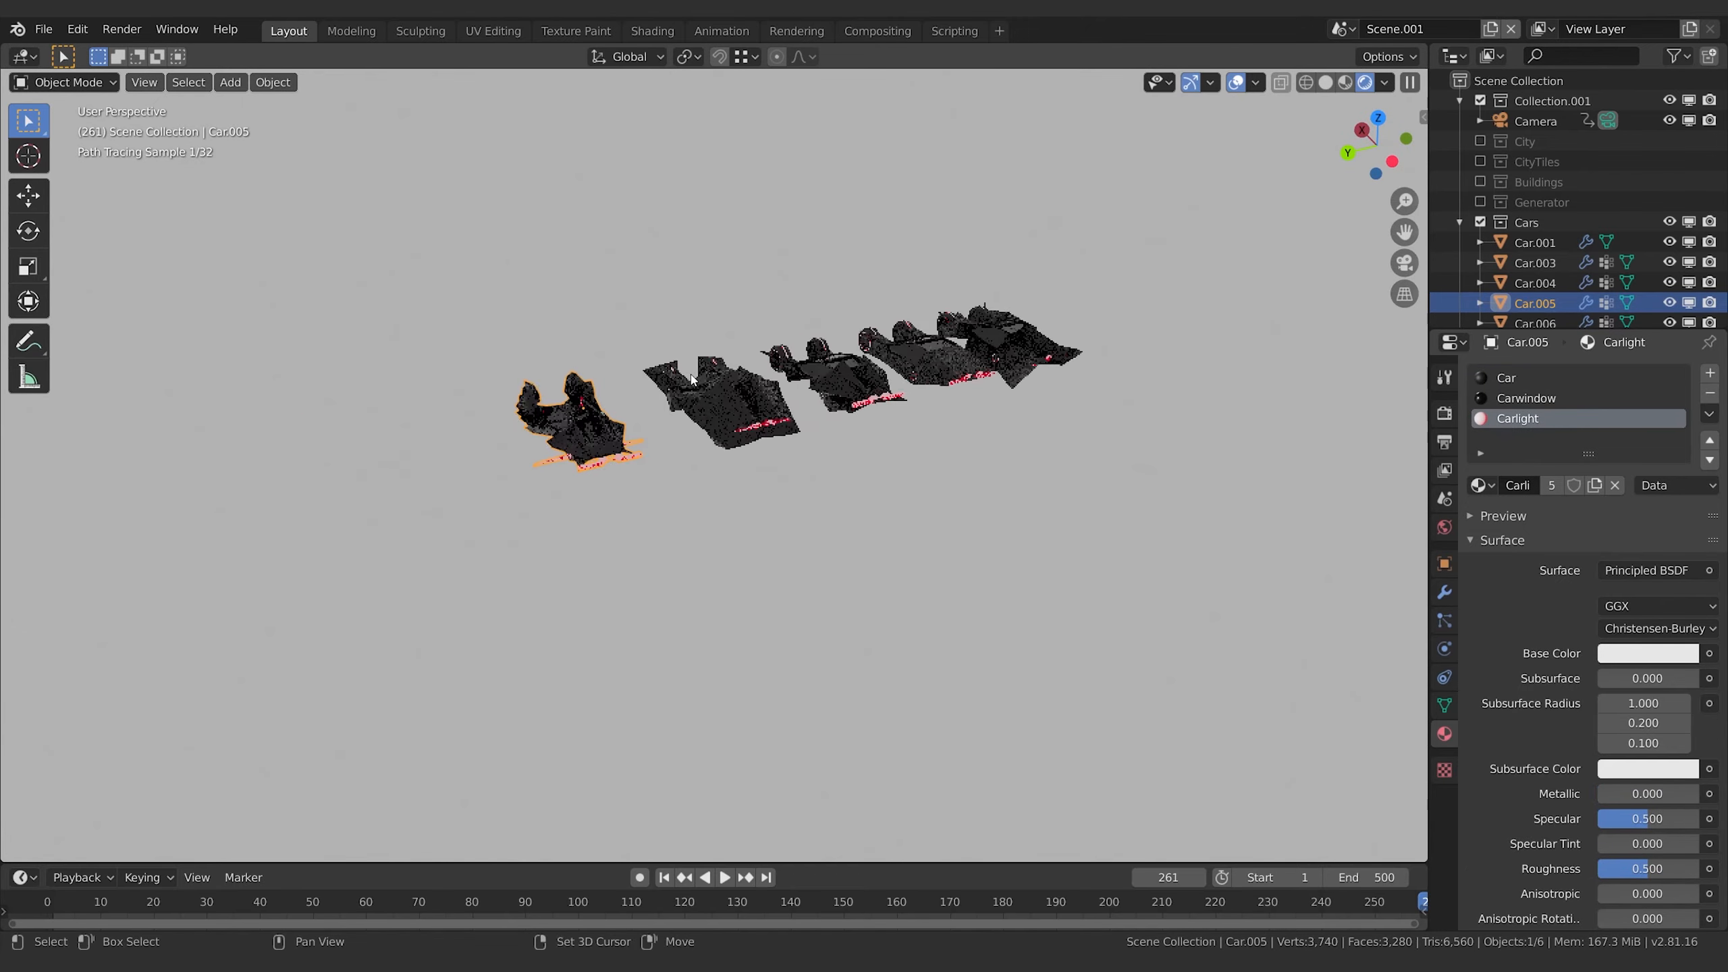
scroll(939, 409, up, 2)
shift+middle_drag(915, 388, 971, 467)
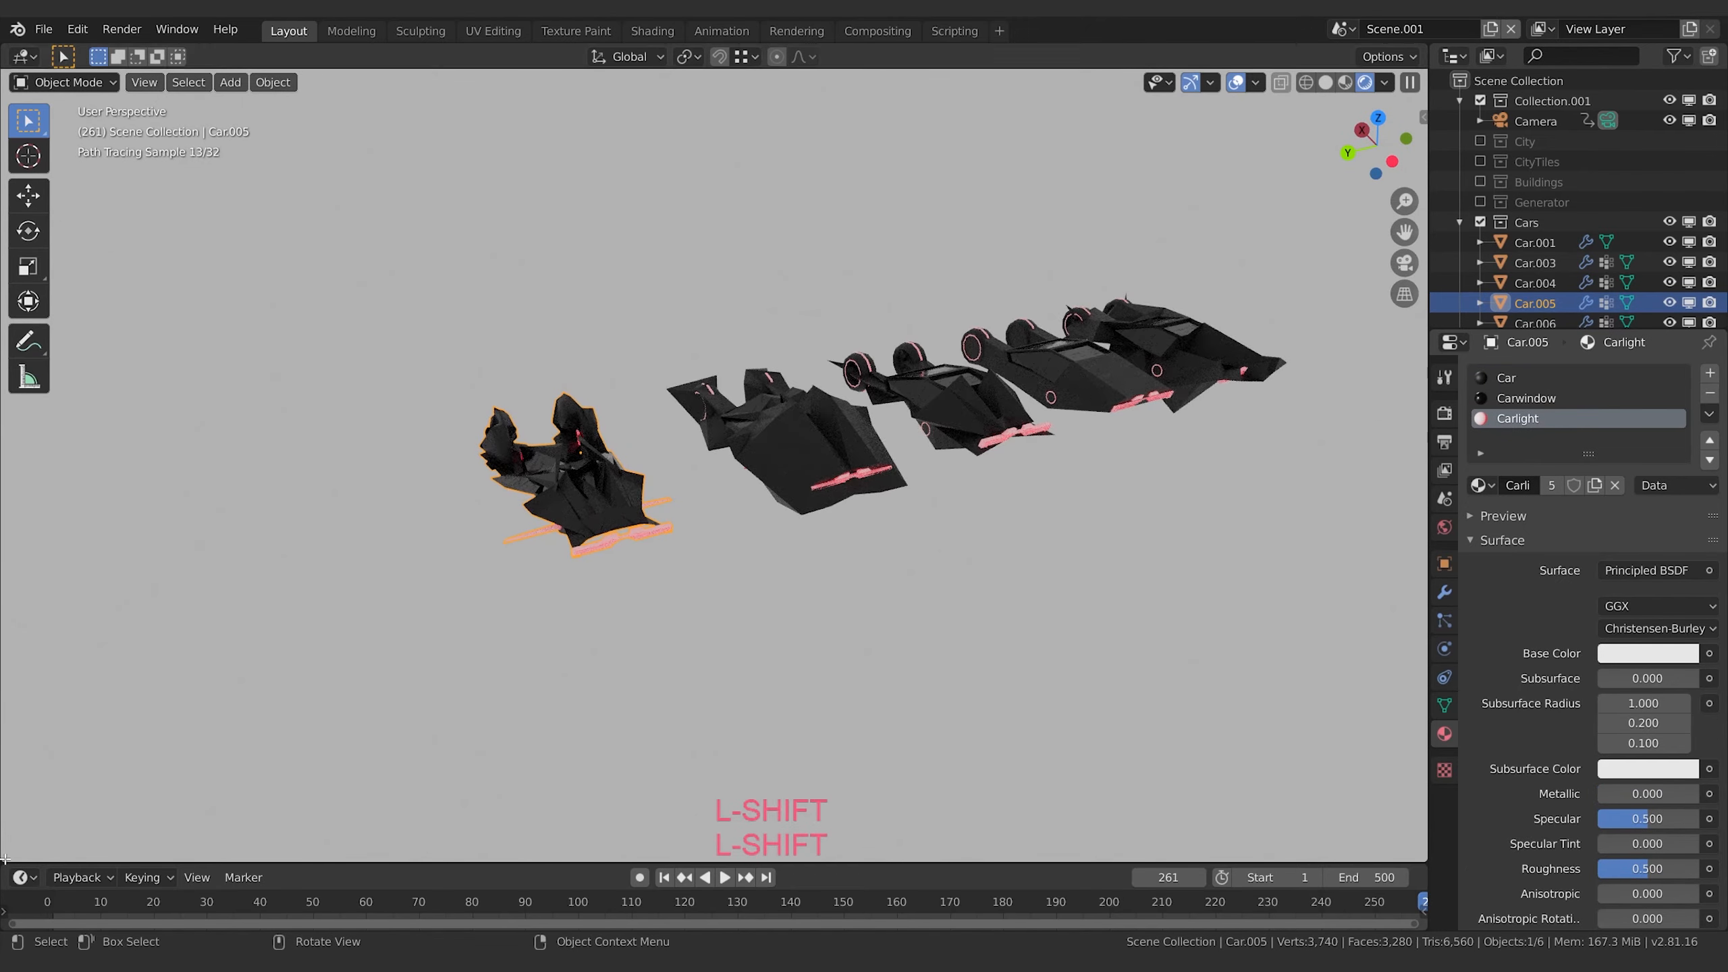
mouse_move(12, 861)
mouse_down()
mouse_move(606, 783)
mouse_move(710, 722)
mouse_up()
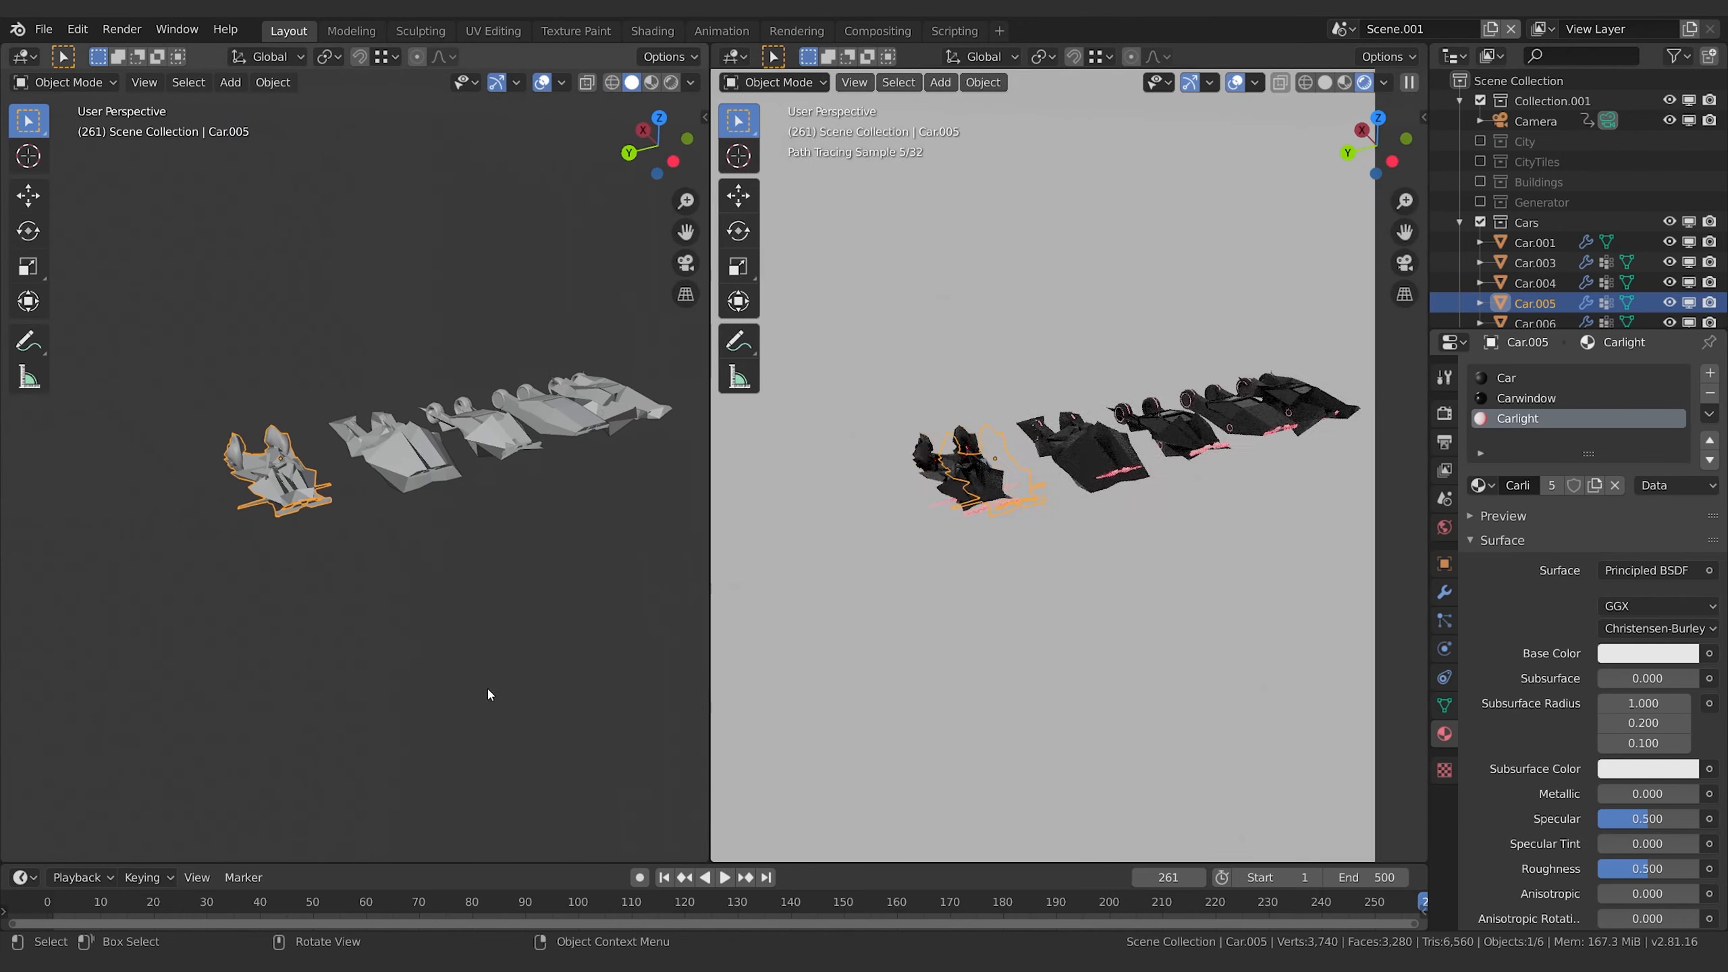
click(80, 100)
click(100, 82)
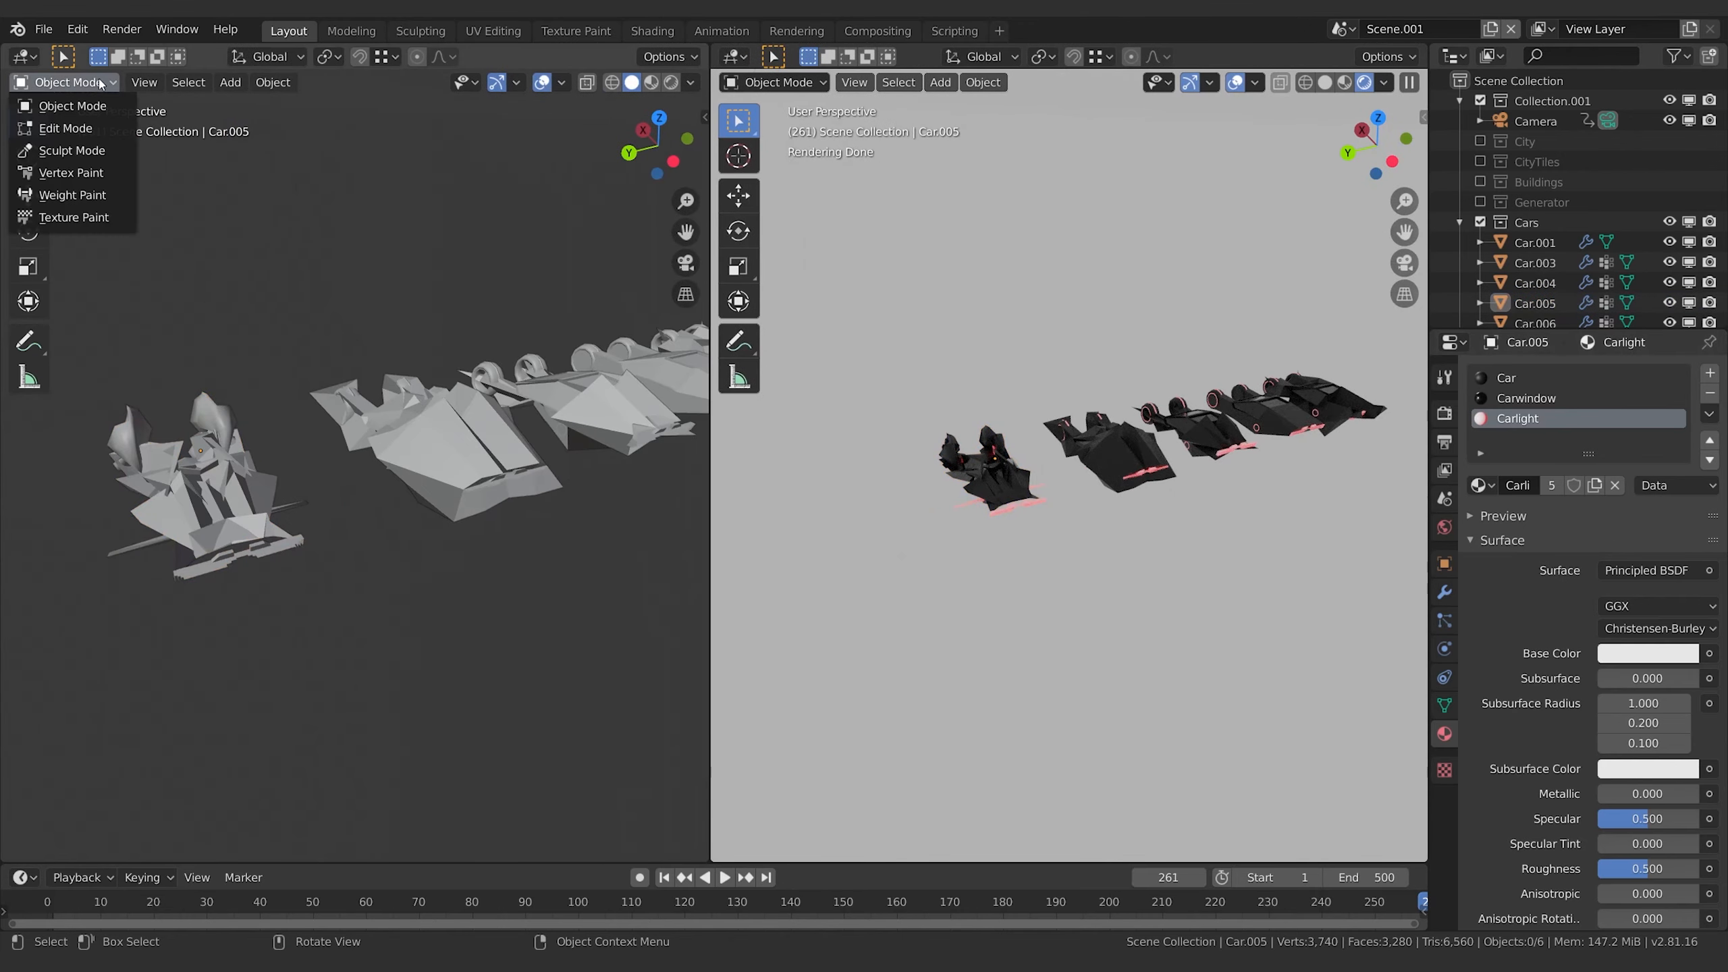
click(22, 56)
click(102, 197)
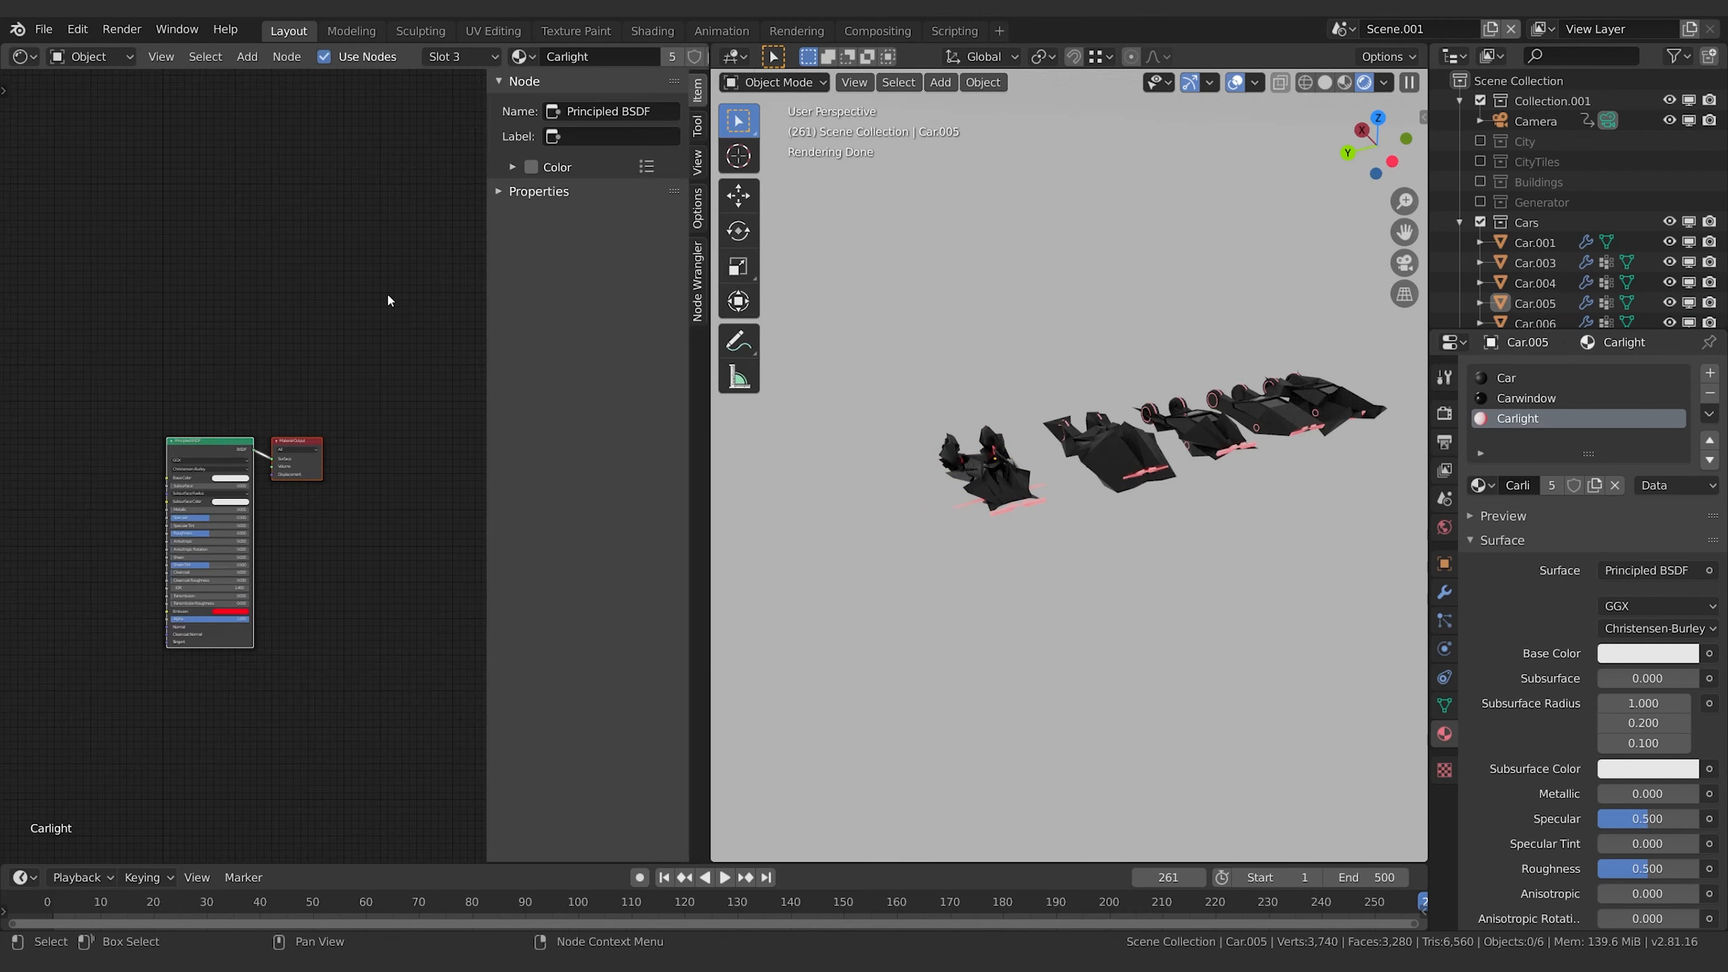
scroll(309, 567, up, 3)
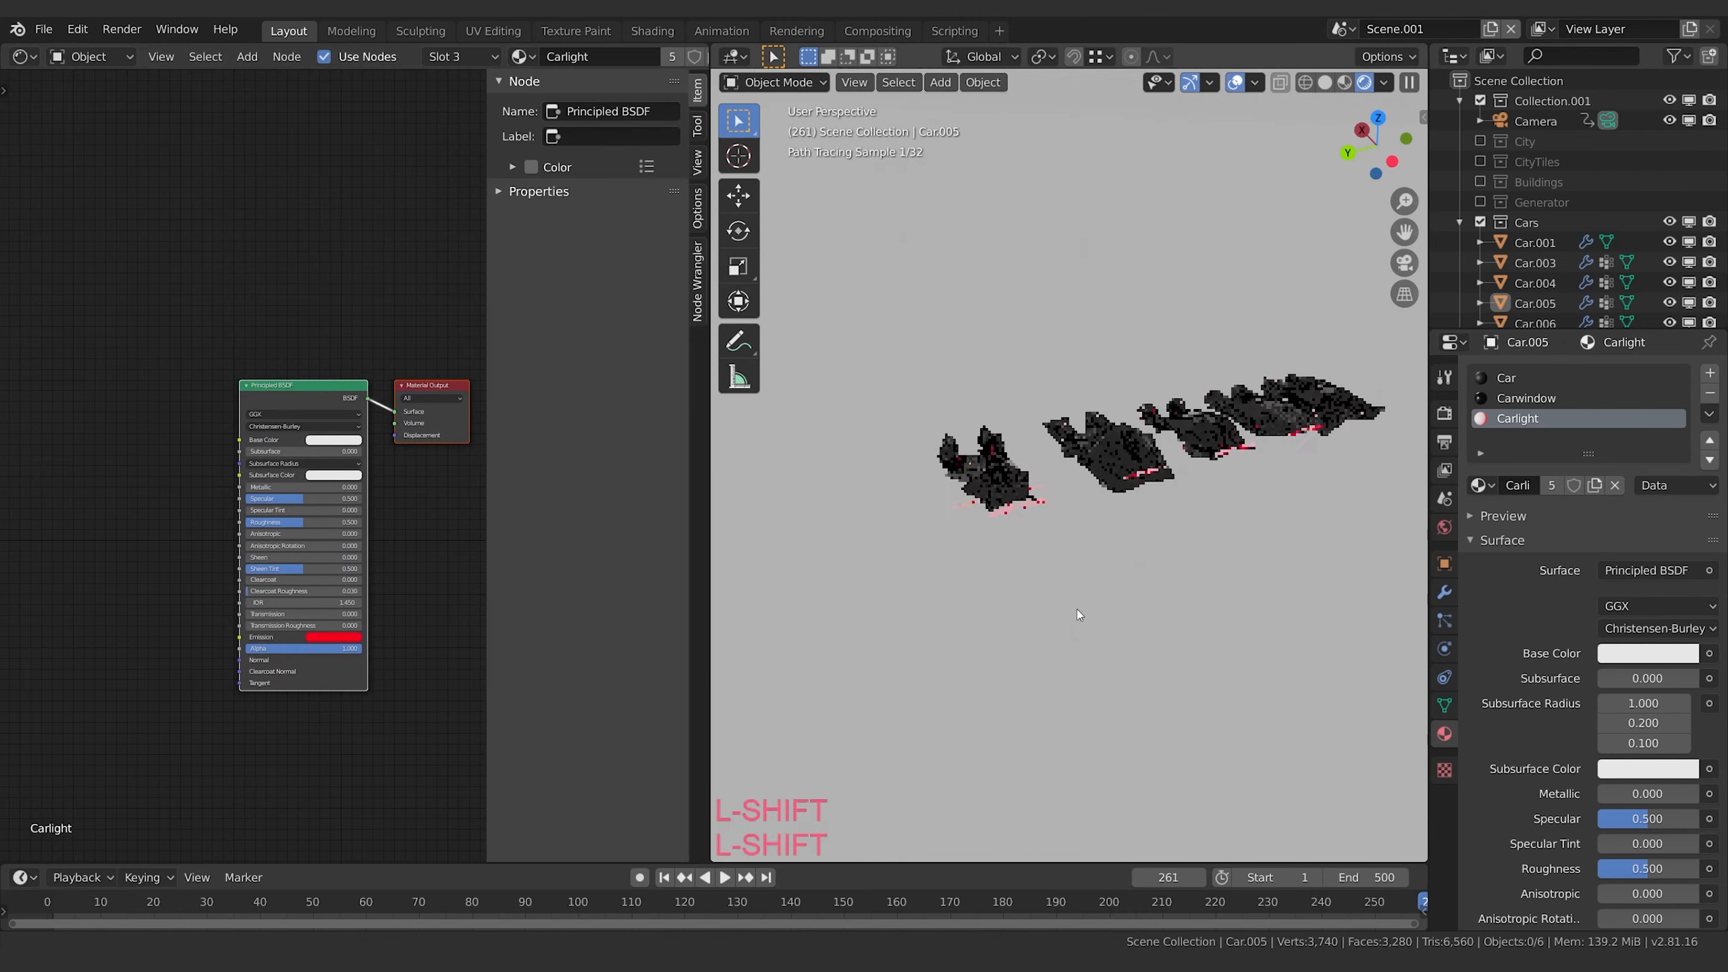
shift+middle_drag(1077, 609, 1029, 617)
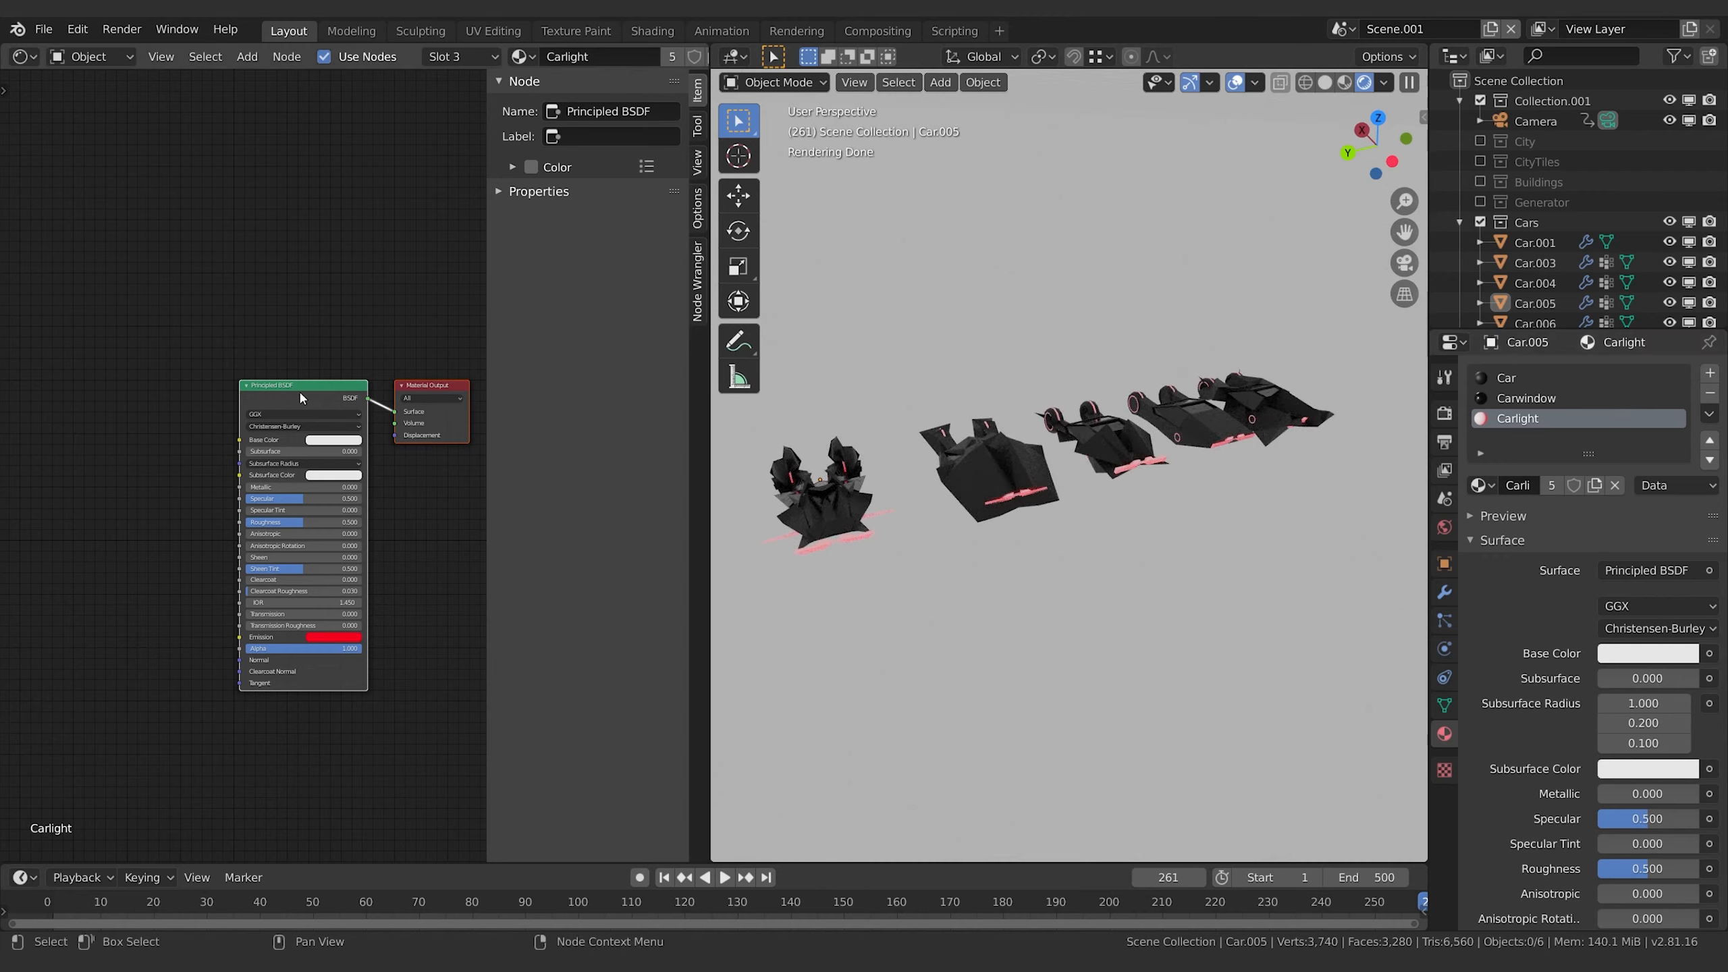
drag(301, 398, 242, 393)
middle_drag(352, 590, 441, 583)
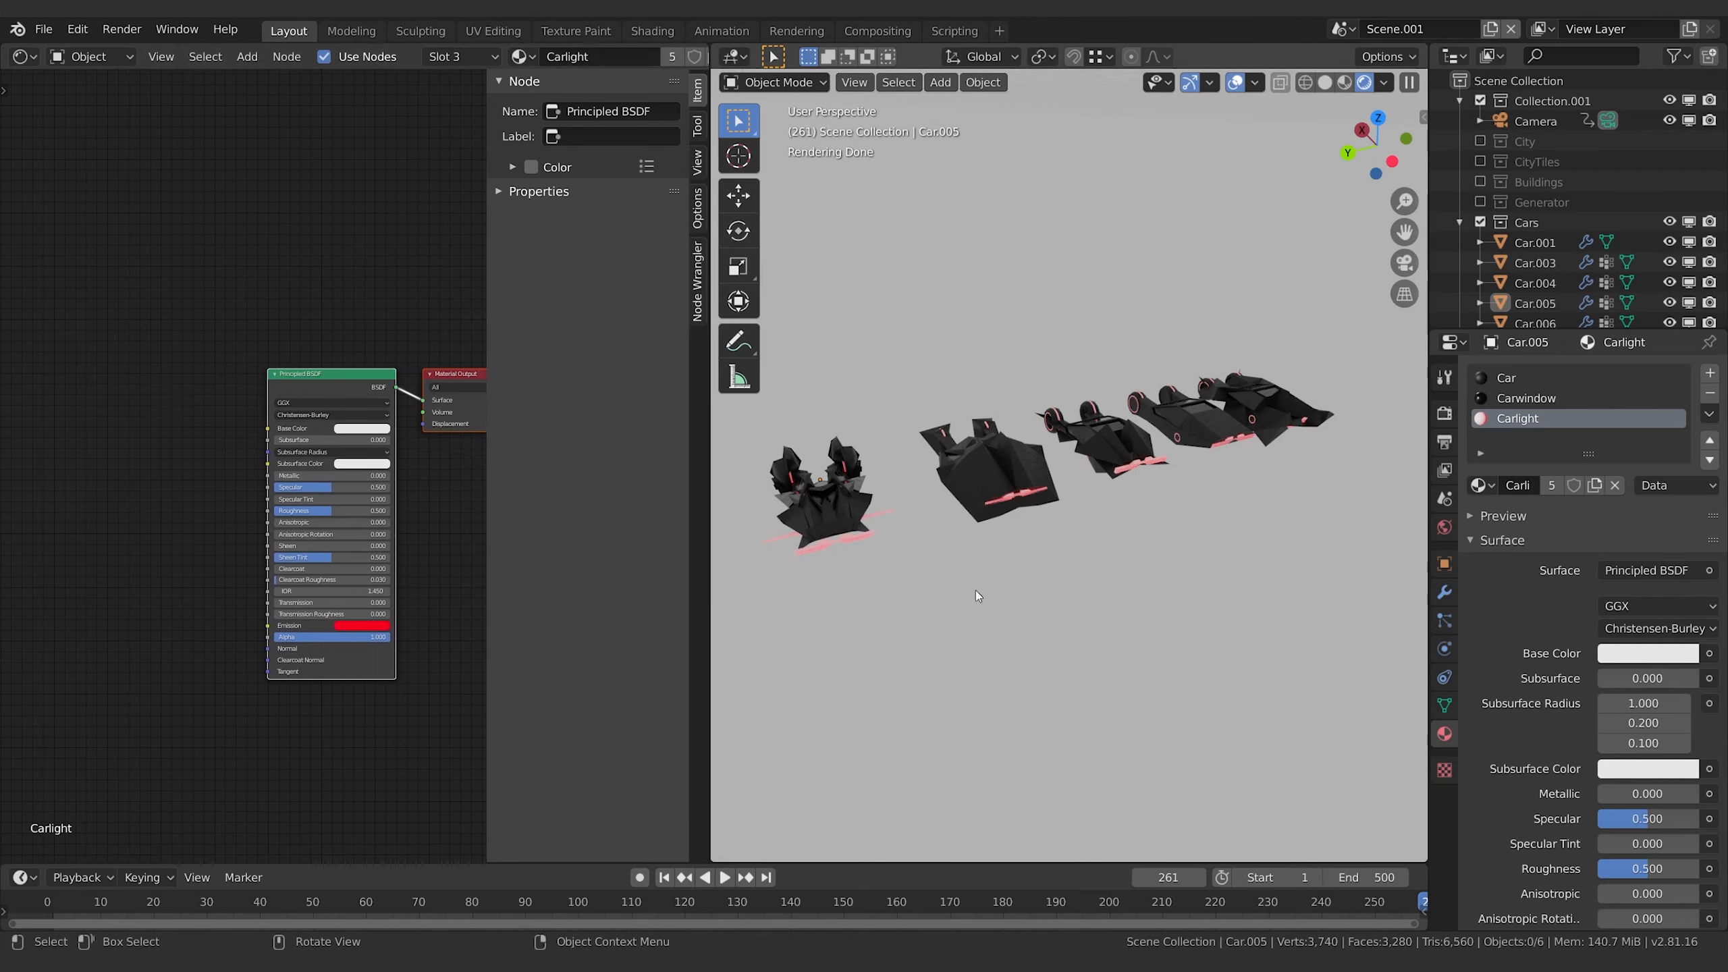
scroll(162, 461, down, 2)
middle_drag(155, 490, 340, 482)
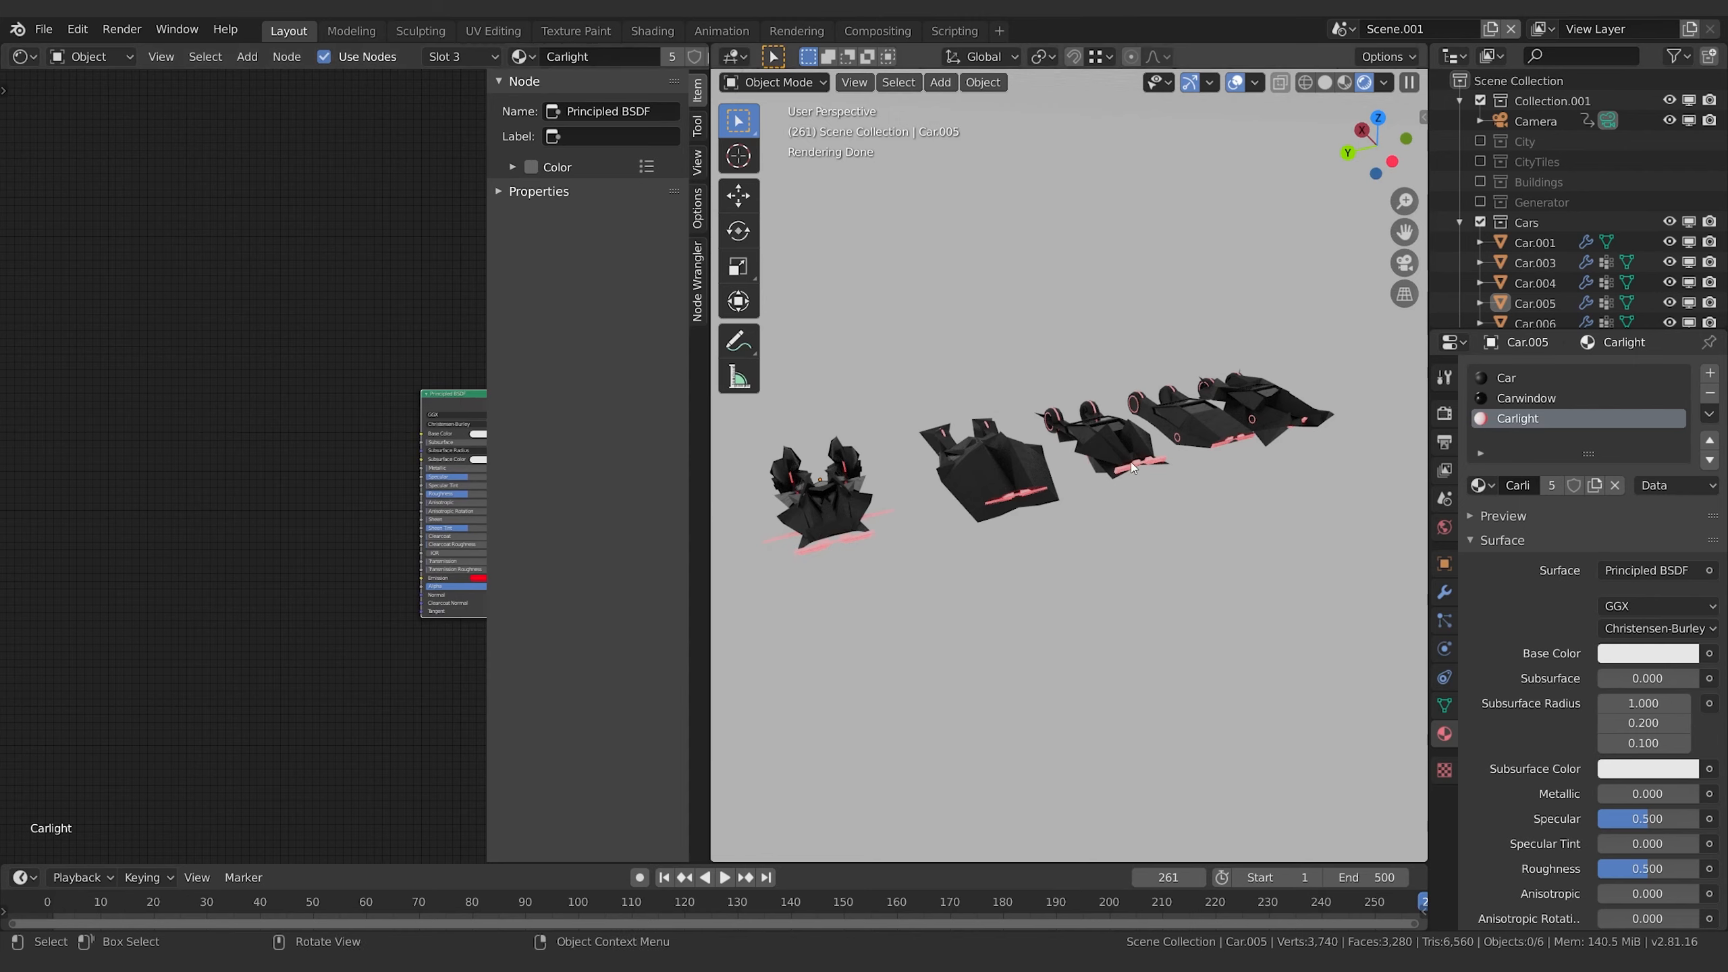
scroll(217, 548, down, 1)
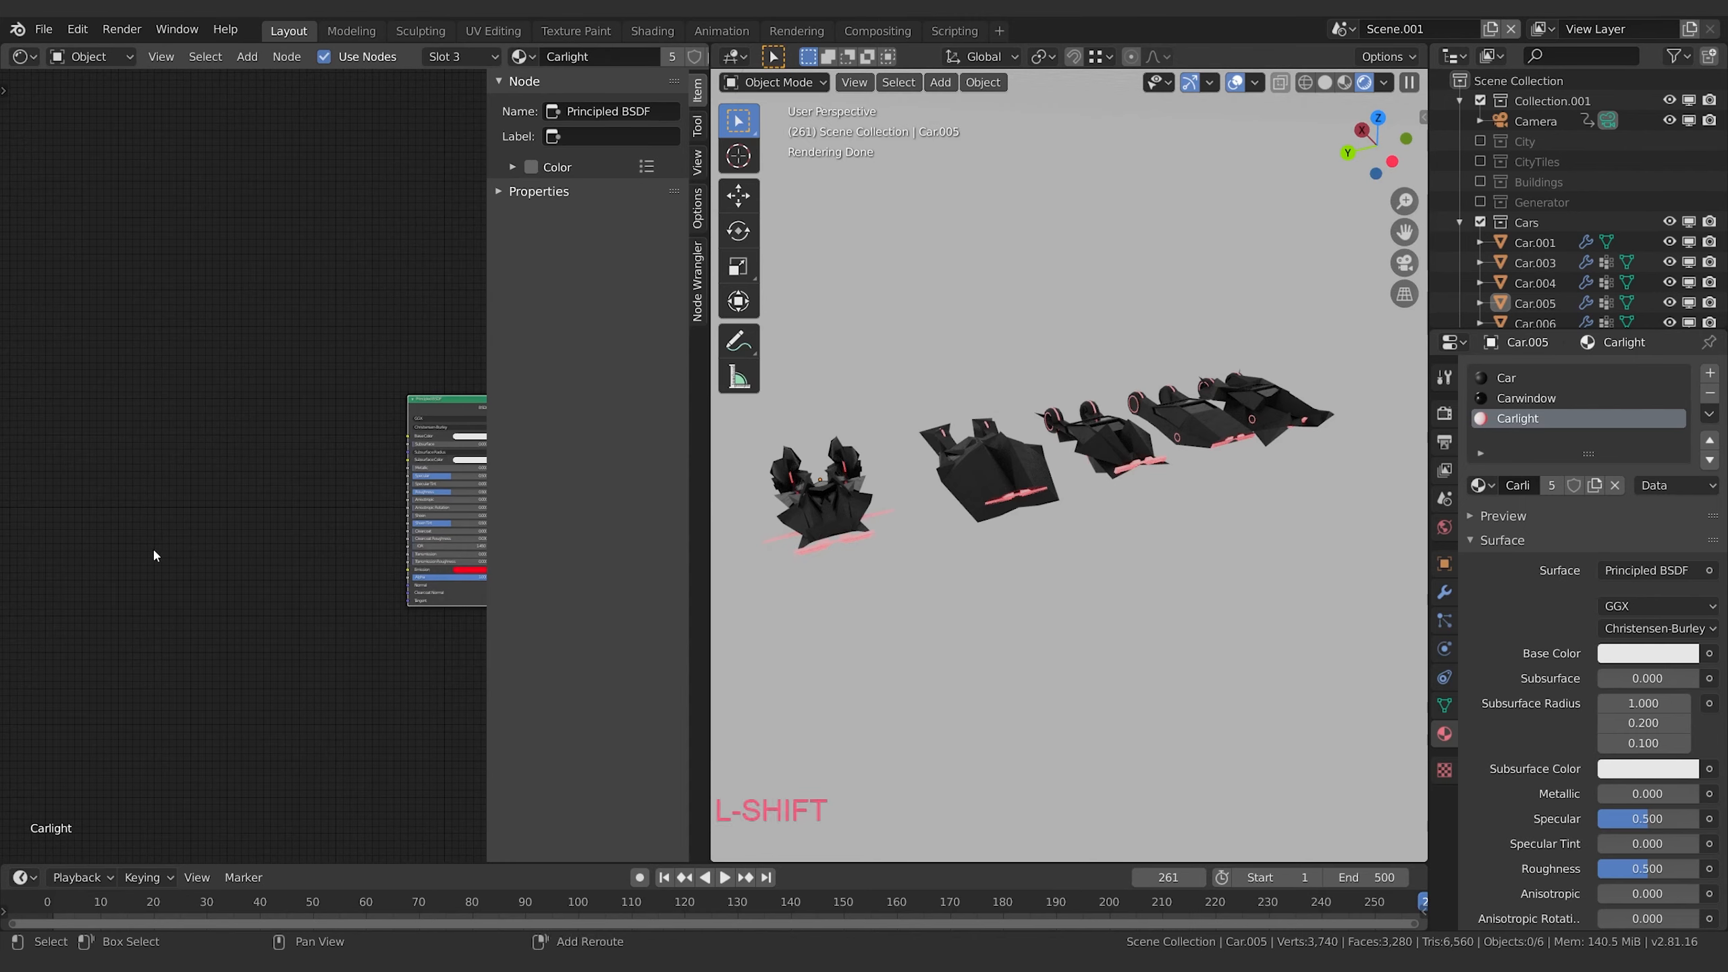
key(shift+a)
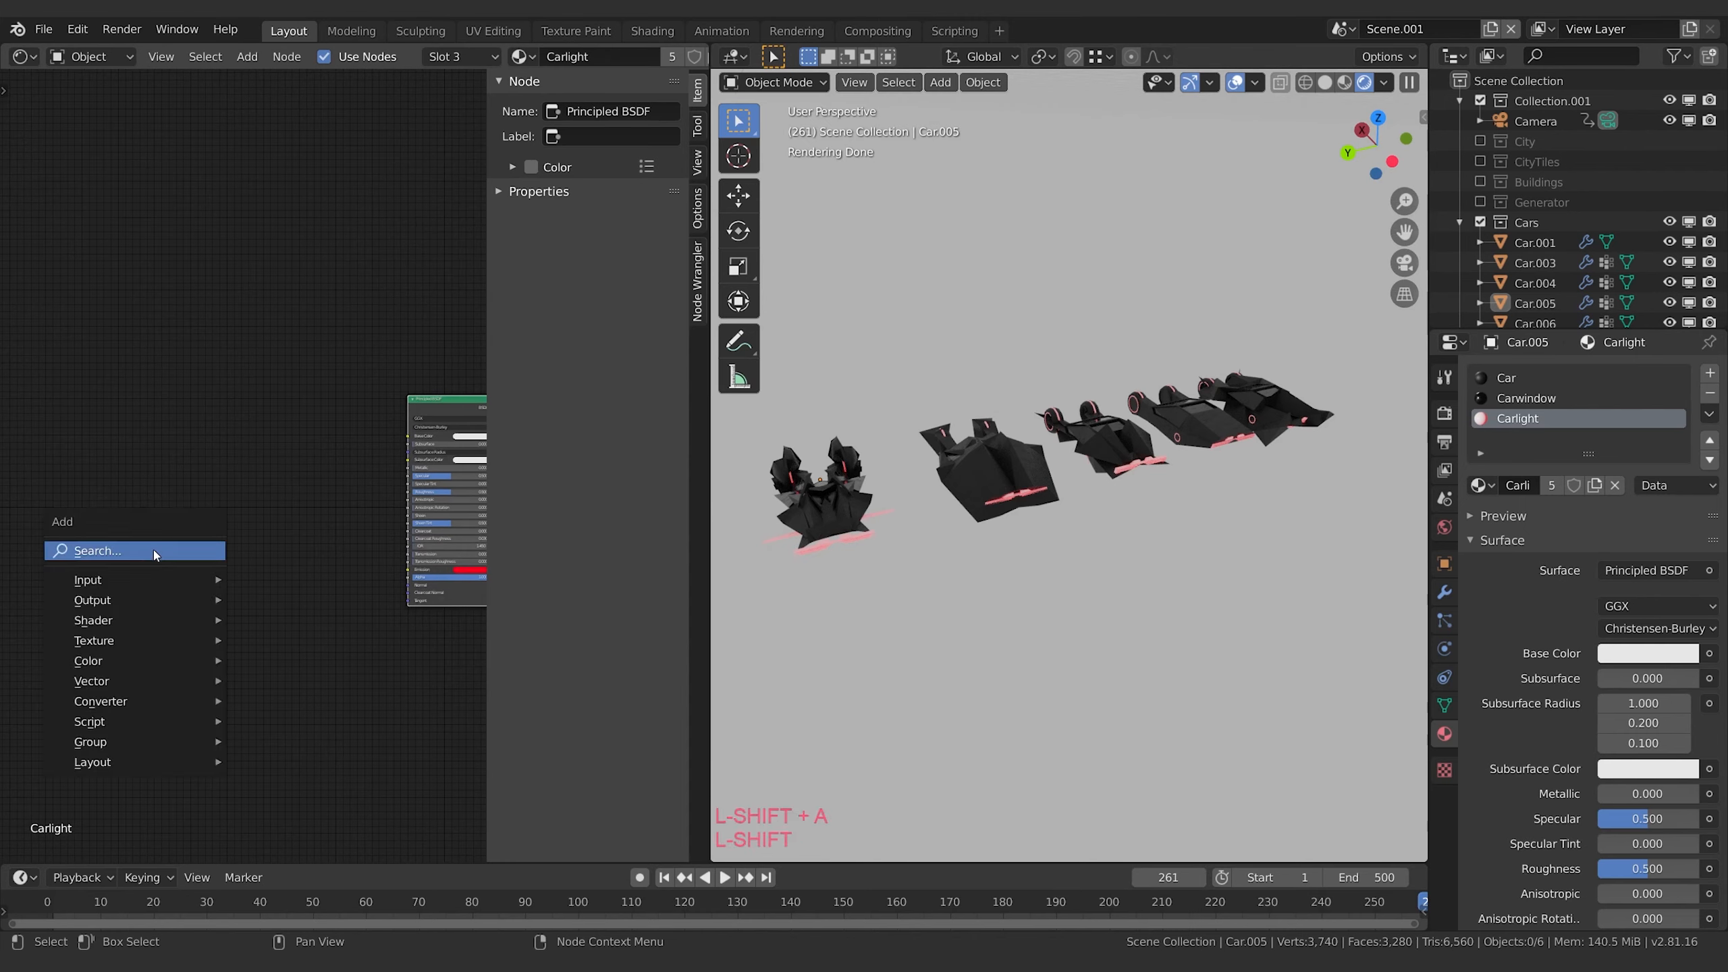
click(154, 550)
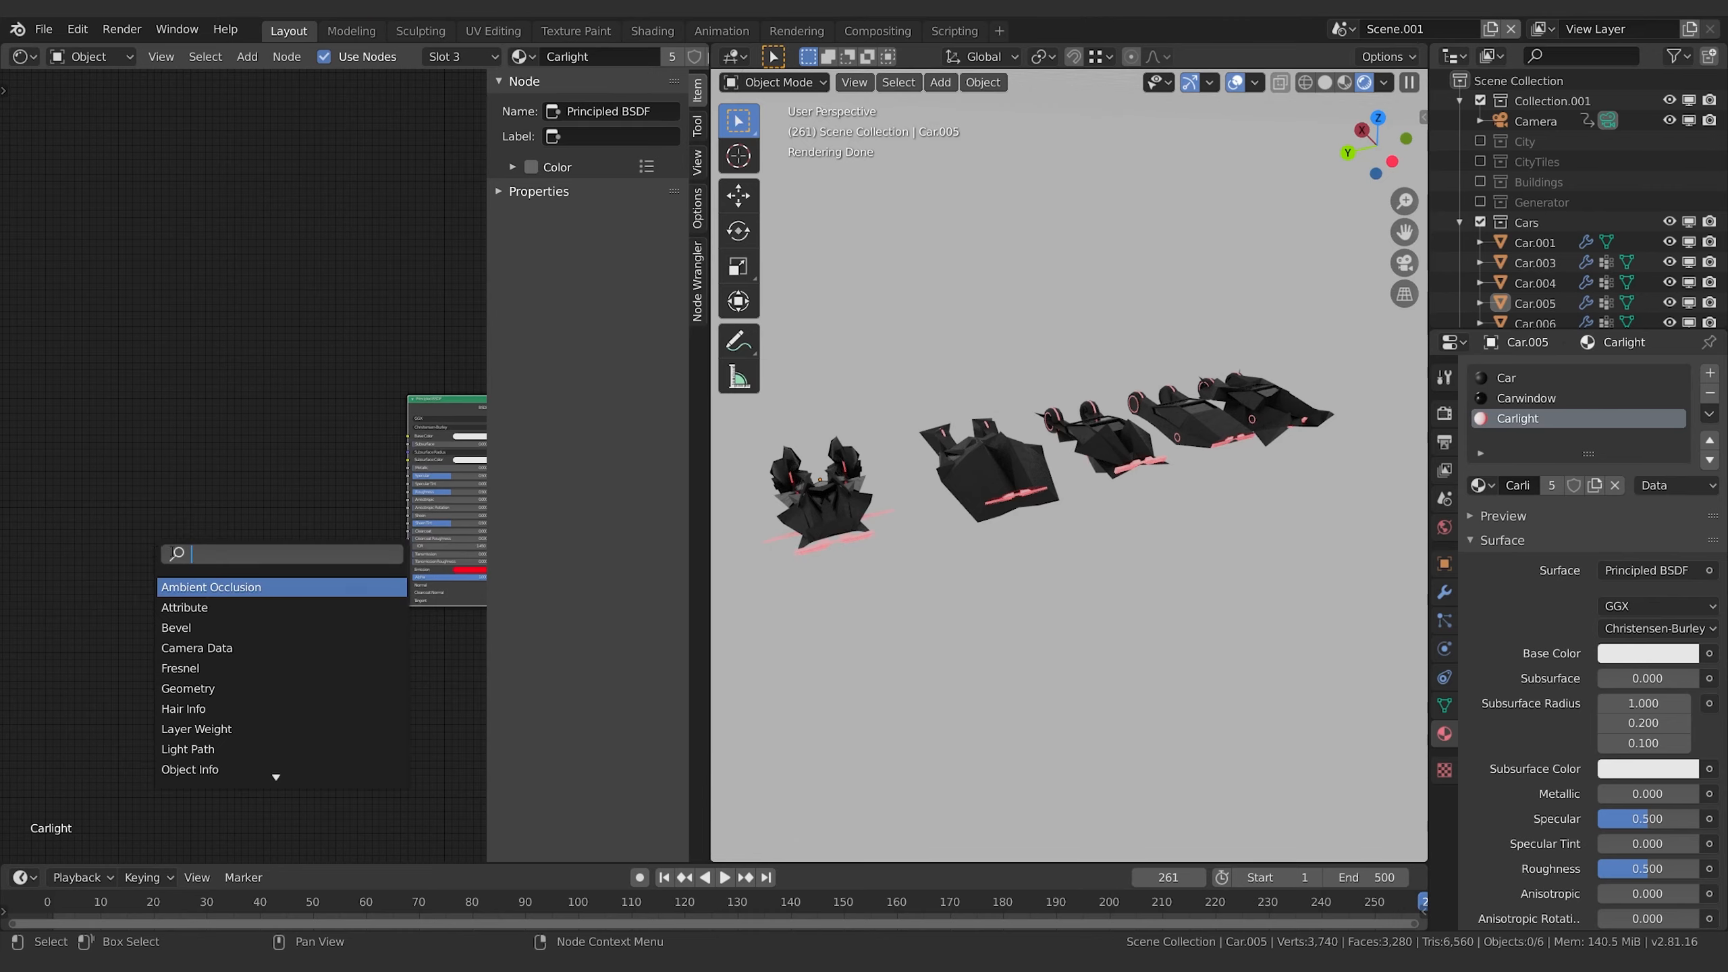
text(g)
key(Return)
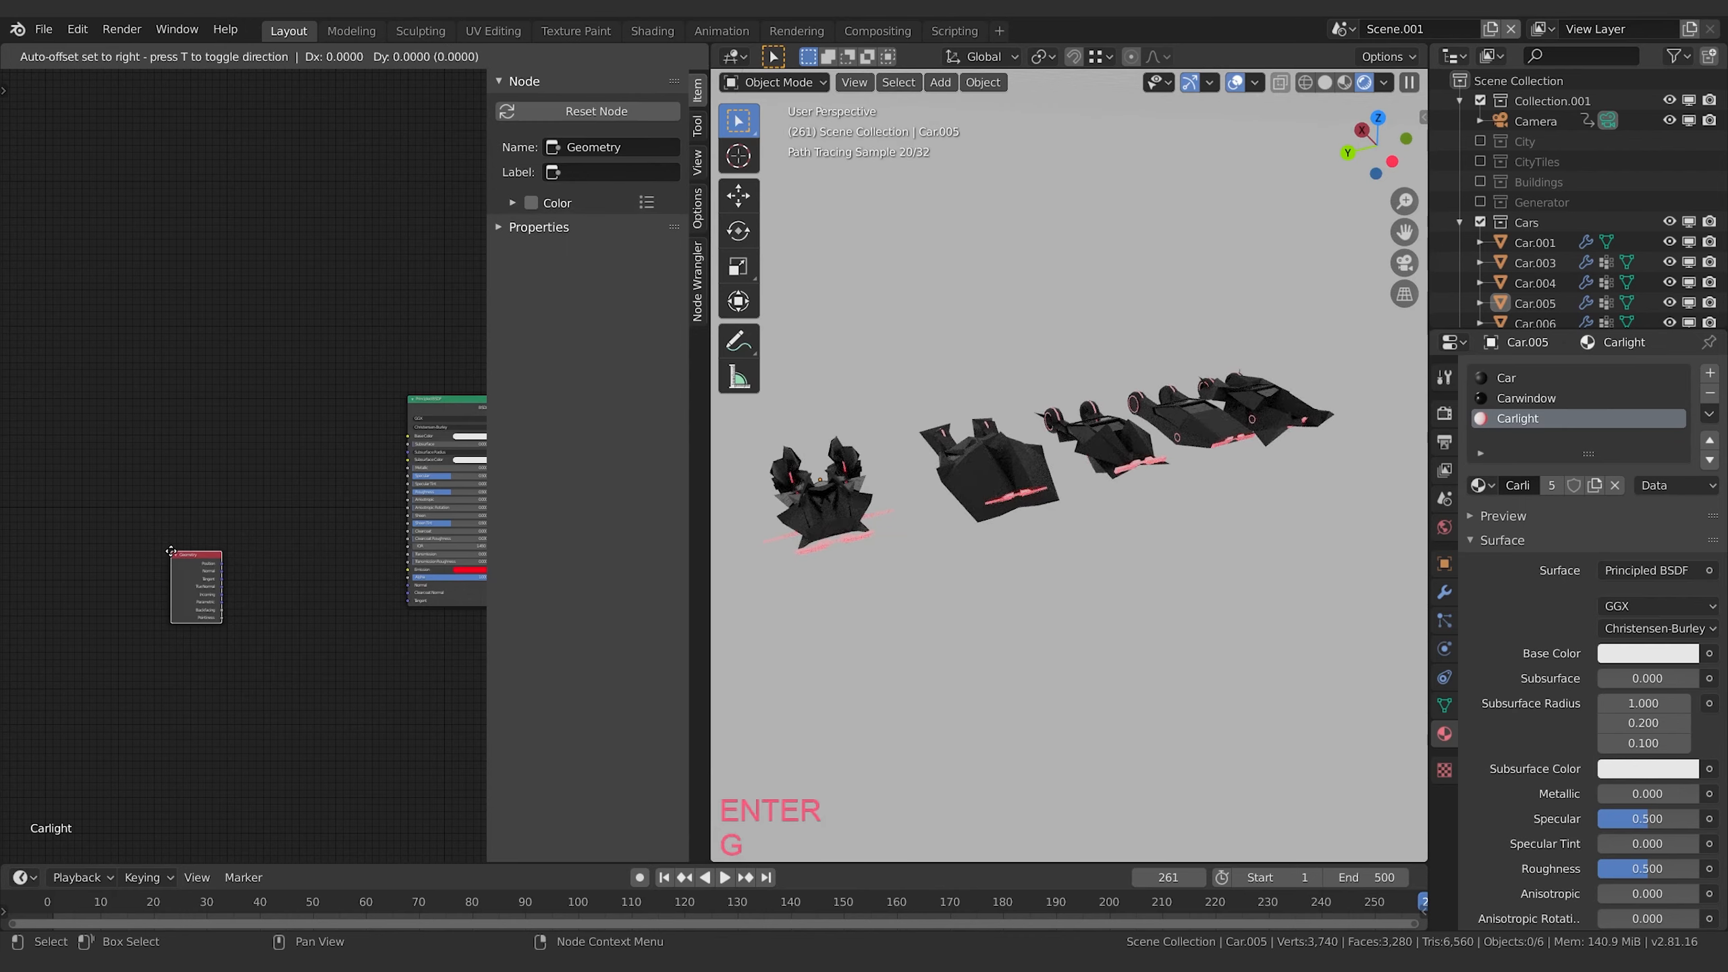
click(171, 551)
key(x)
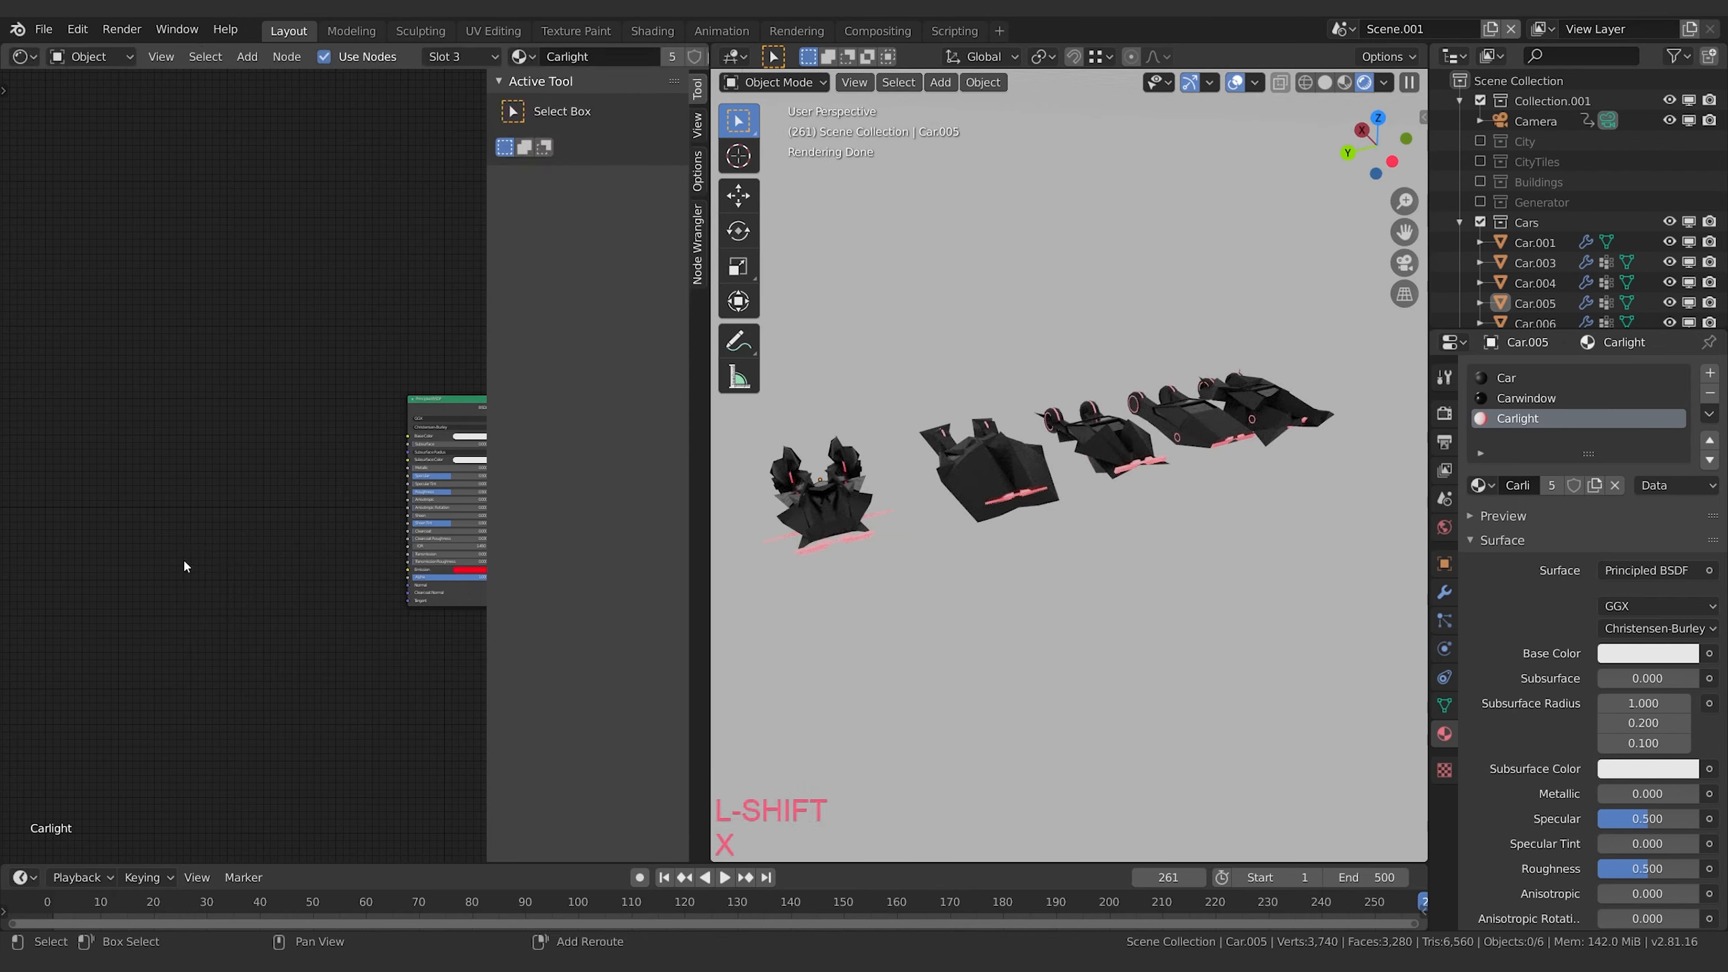
- Add a Particle Info node to the Carlight material, placed in the empty space ahead of the Principled BSDF
key(shift+a)
text(par)
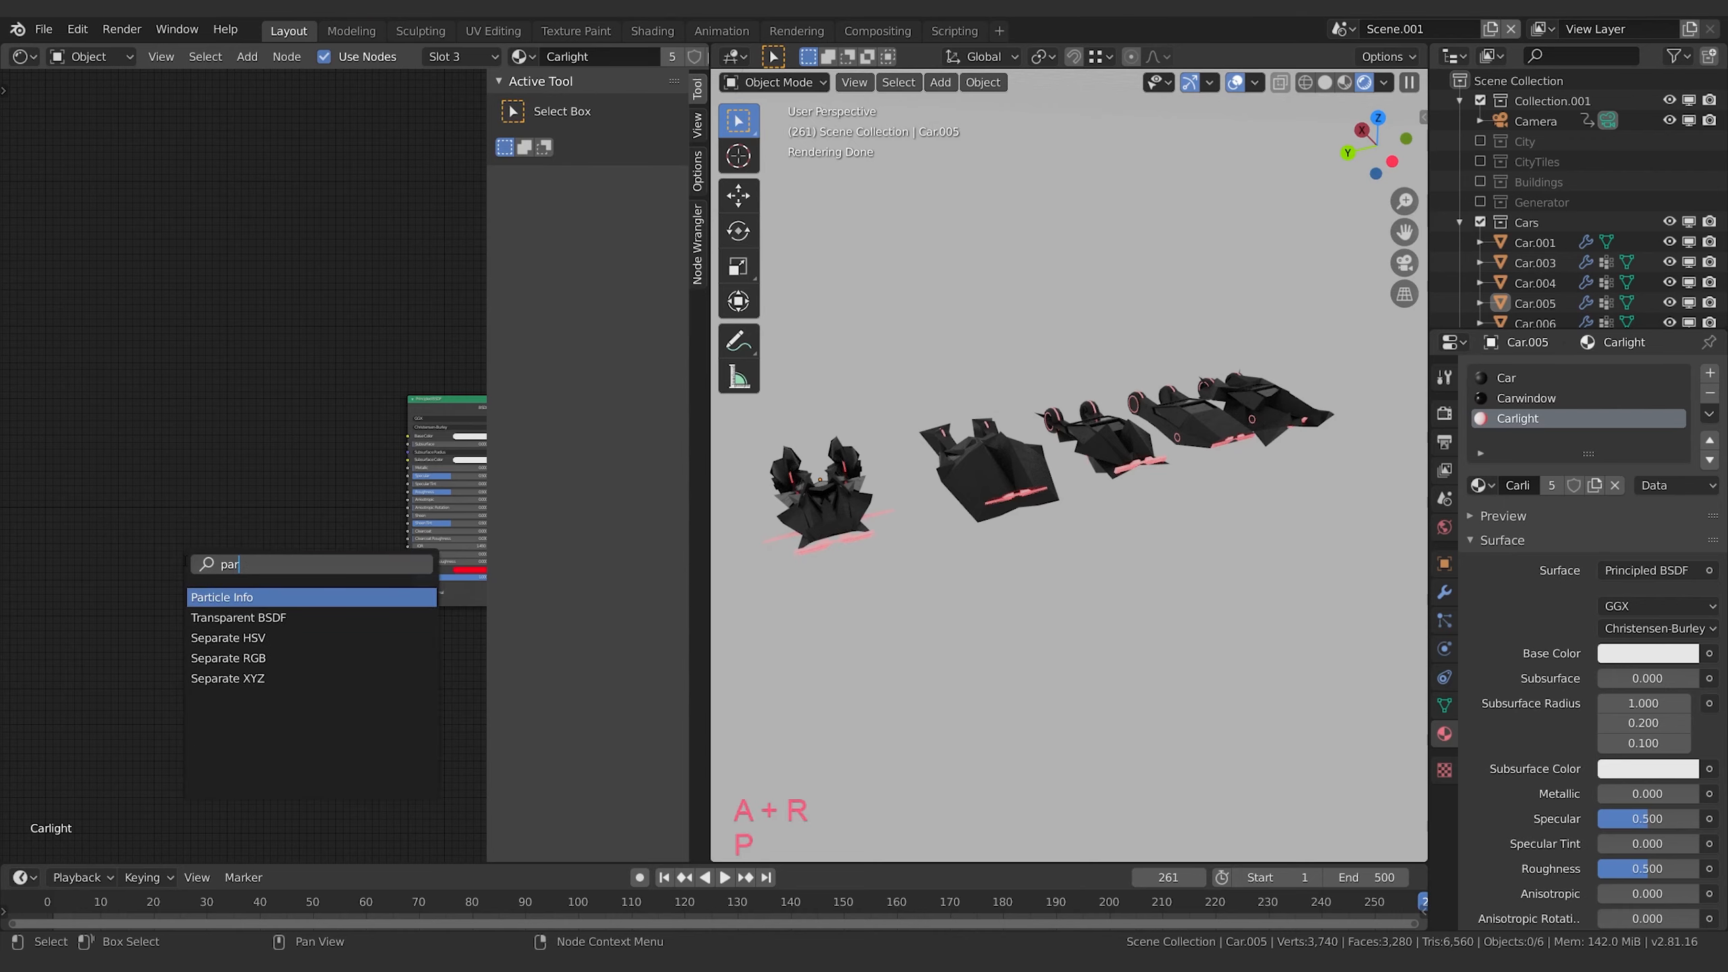
key(Return)
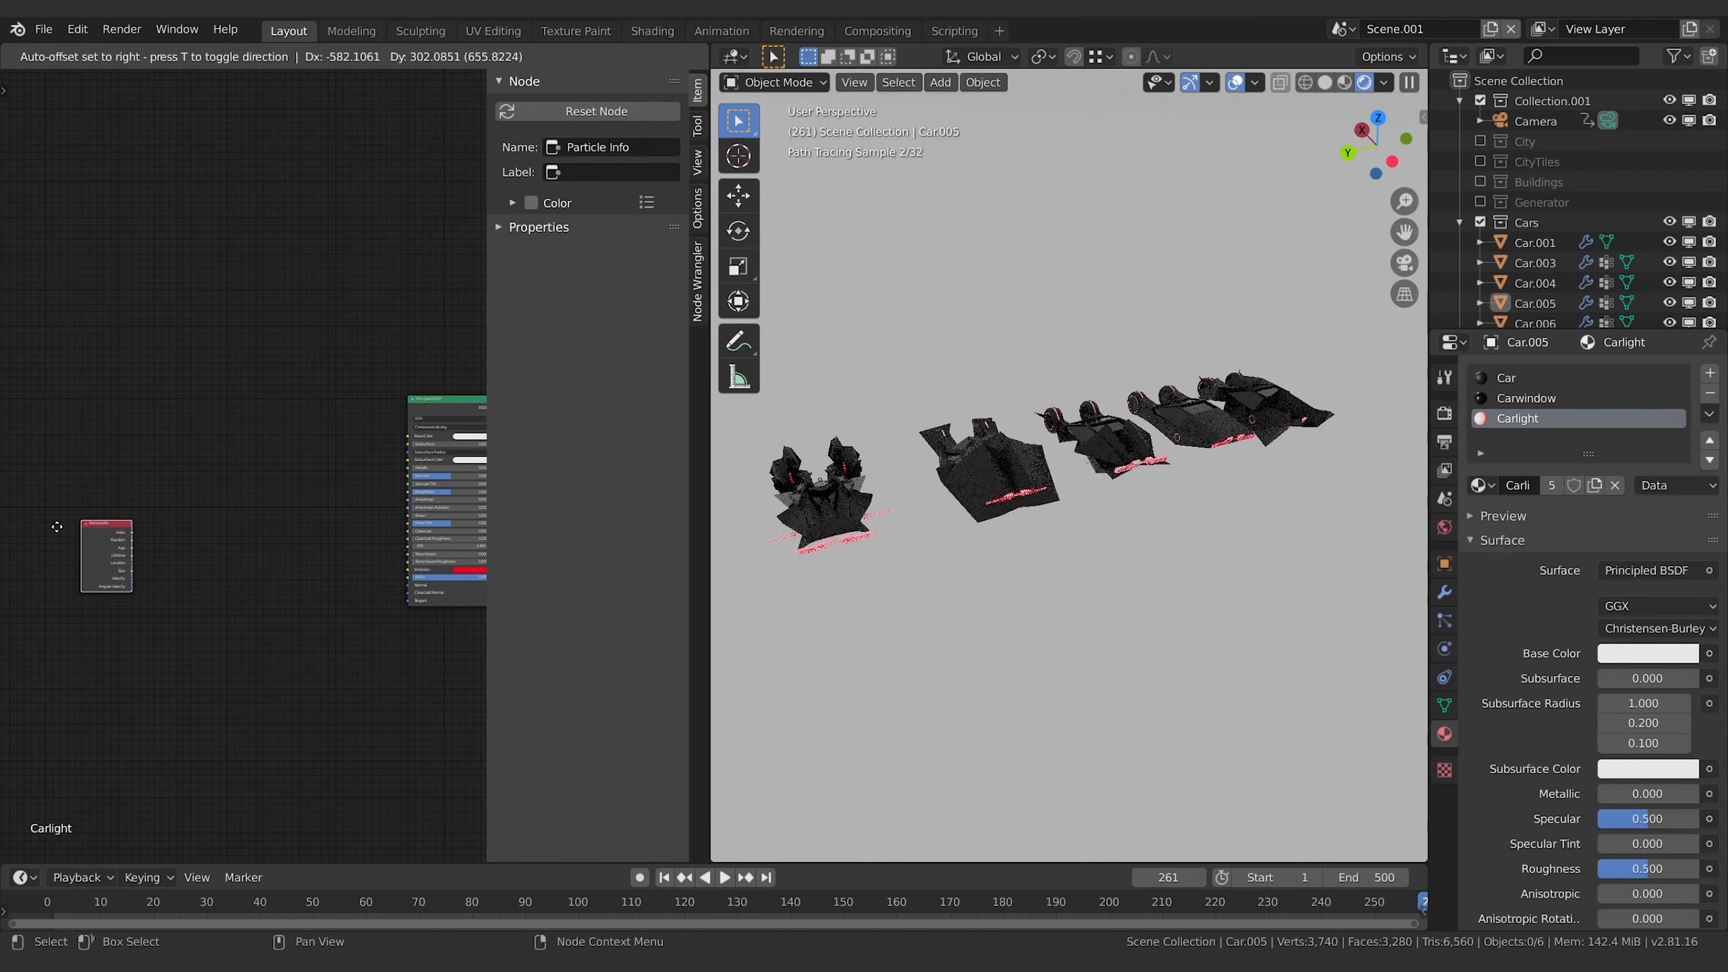
click(353, 589)
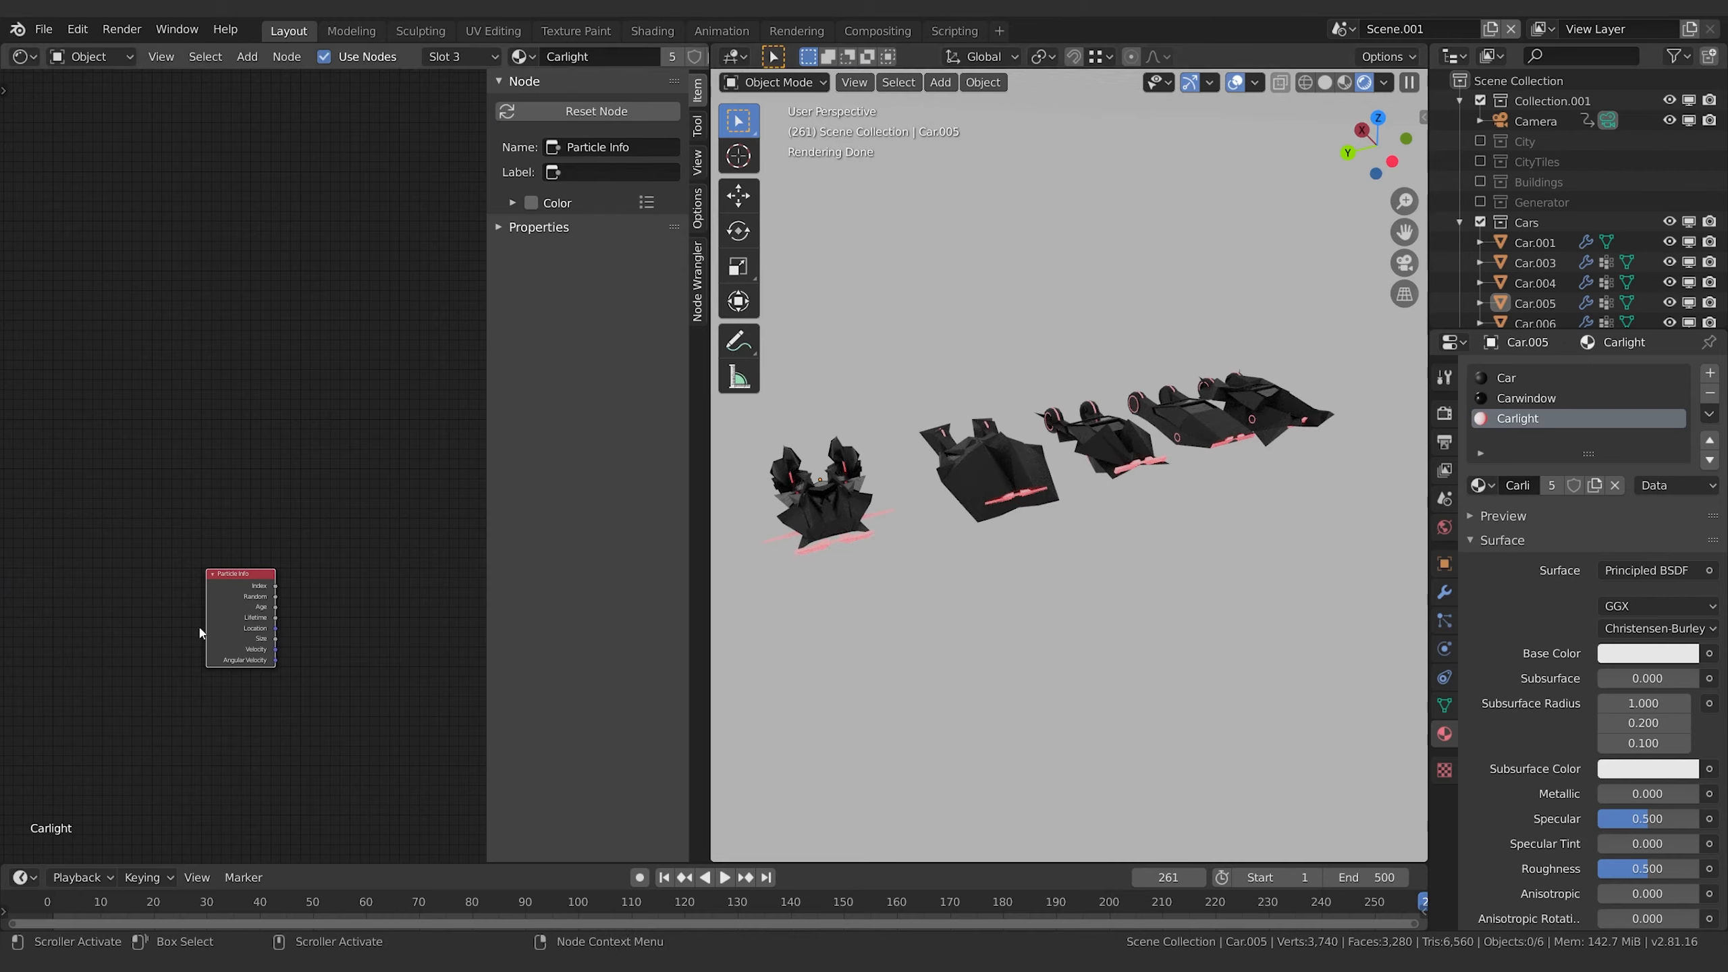
scroll(355, 580, up, 2)
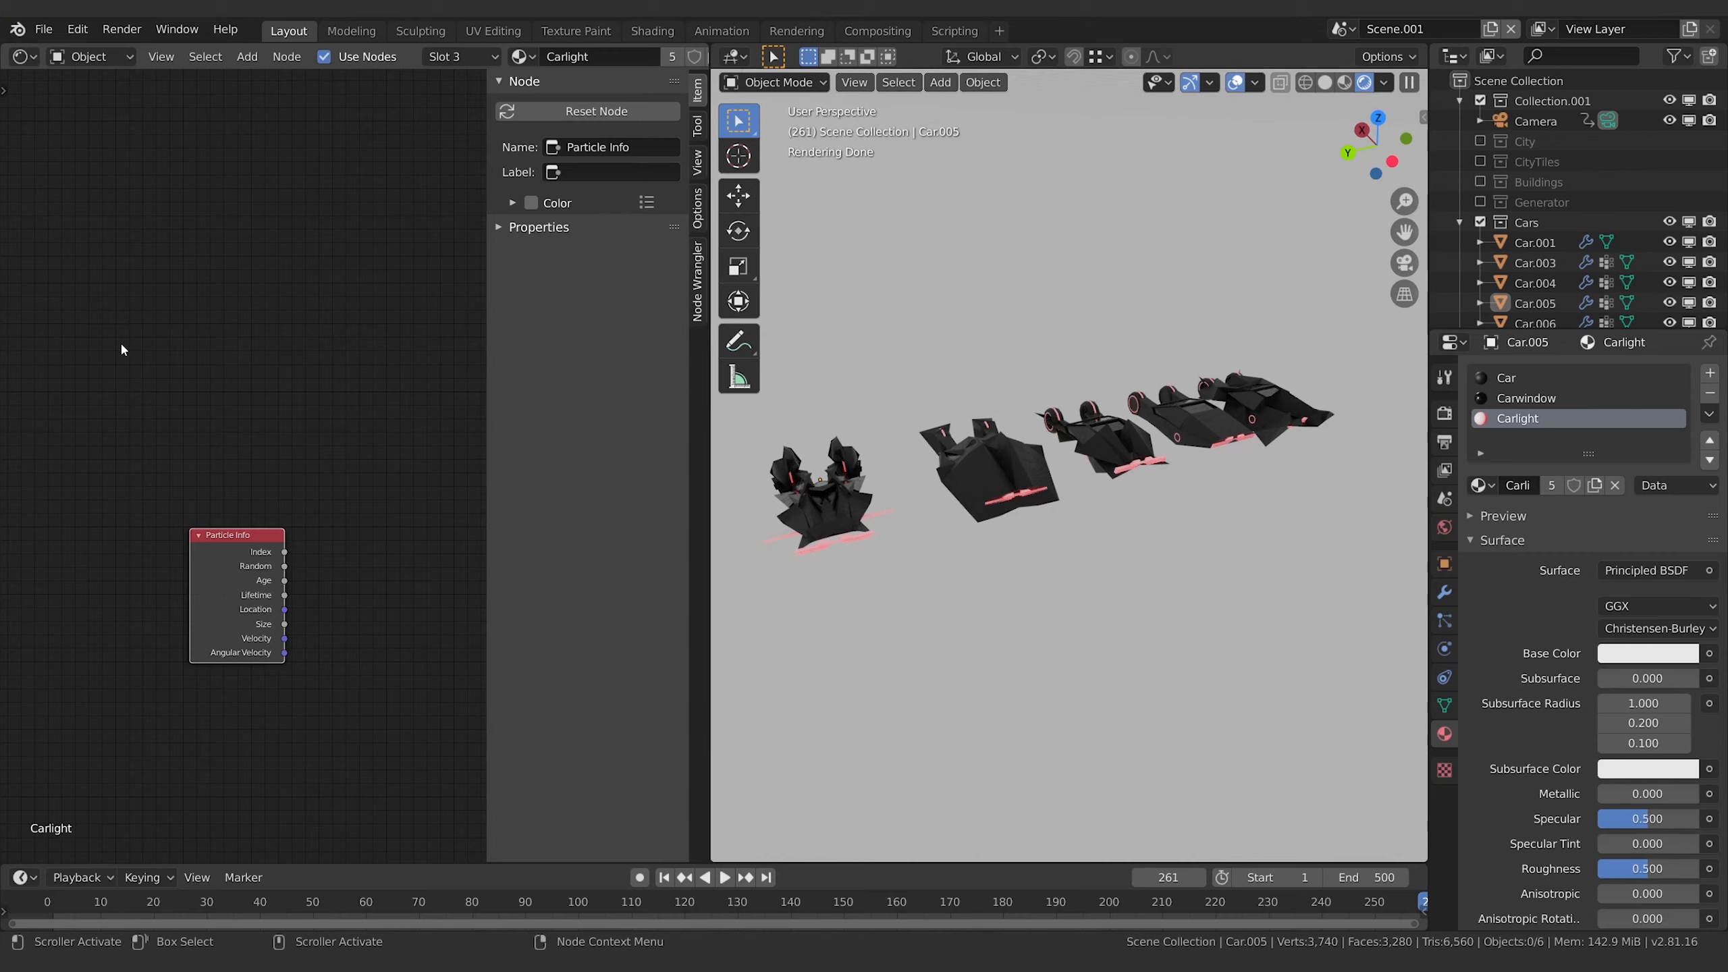
drag(239, 537, 766, 515)
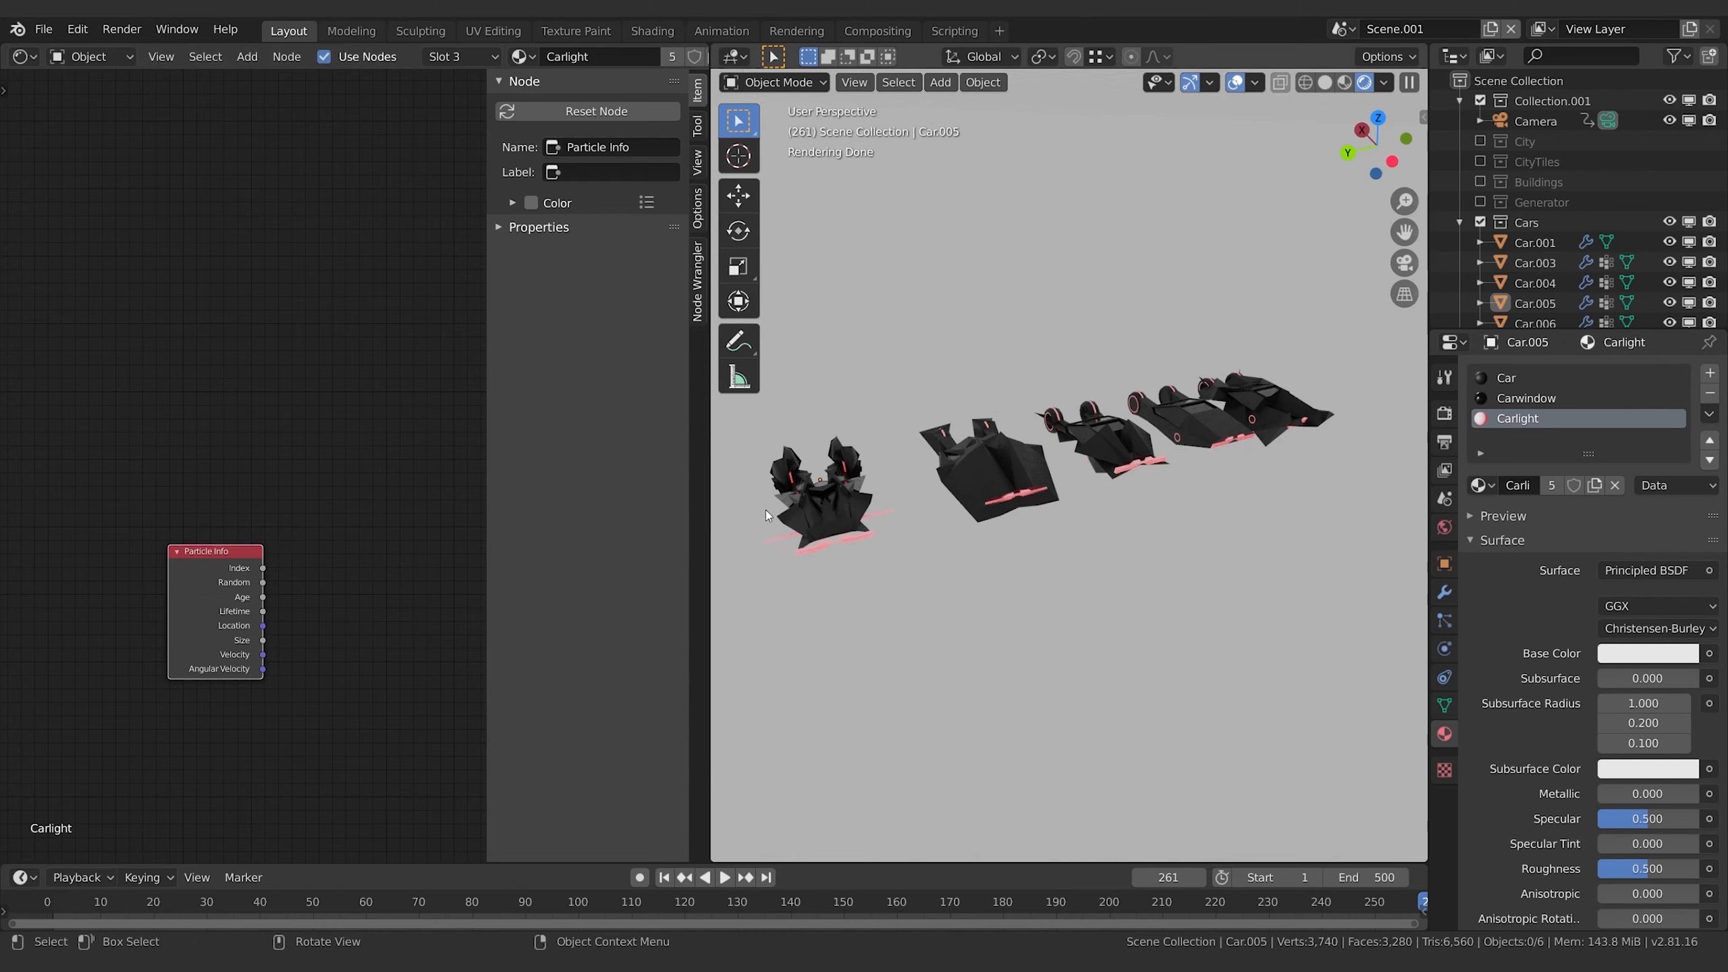
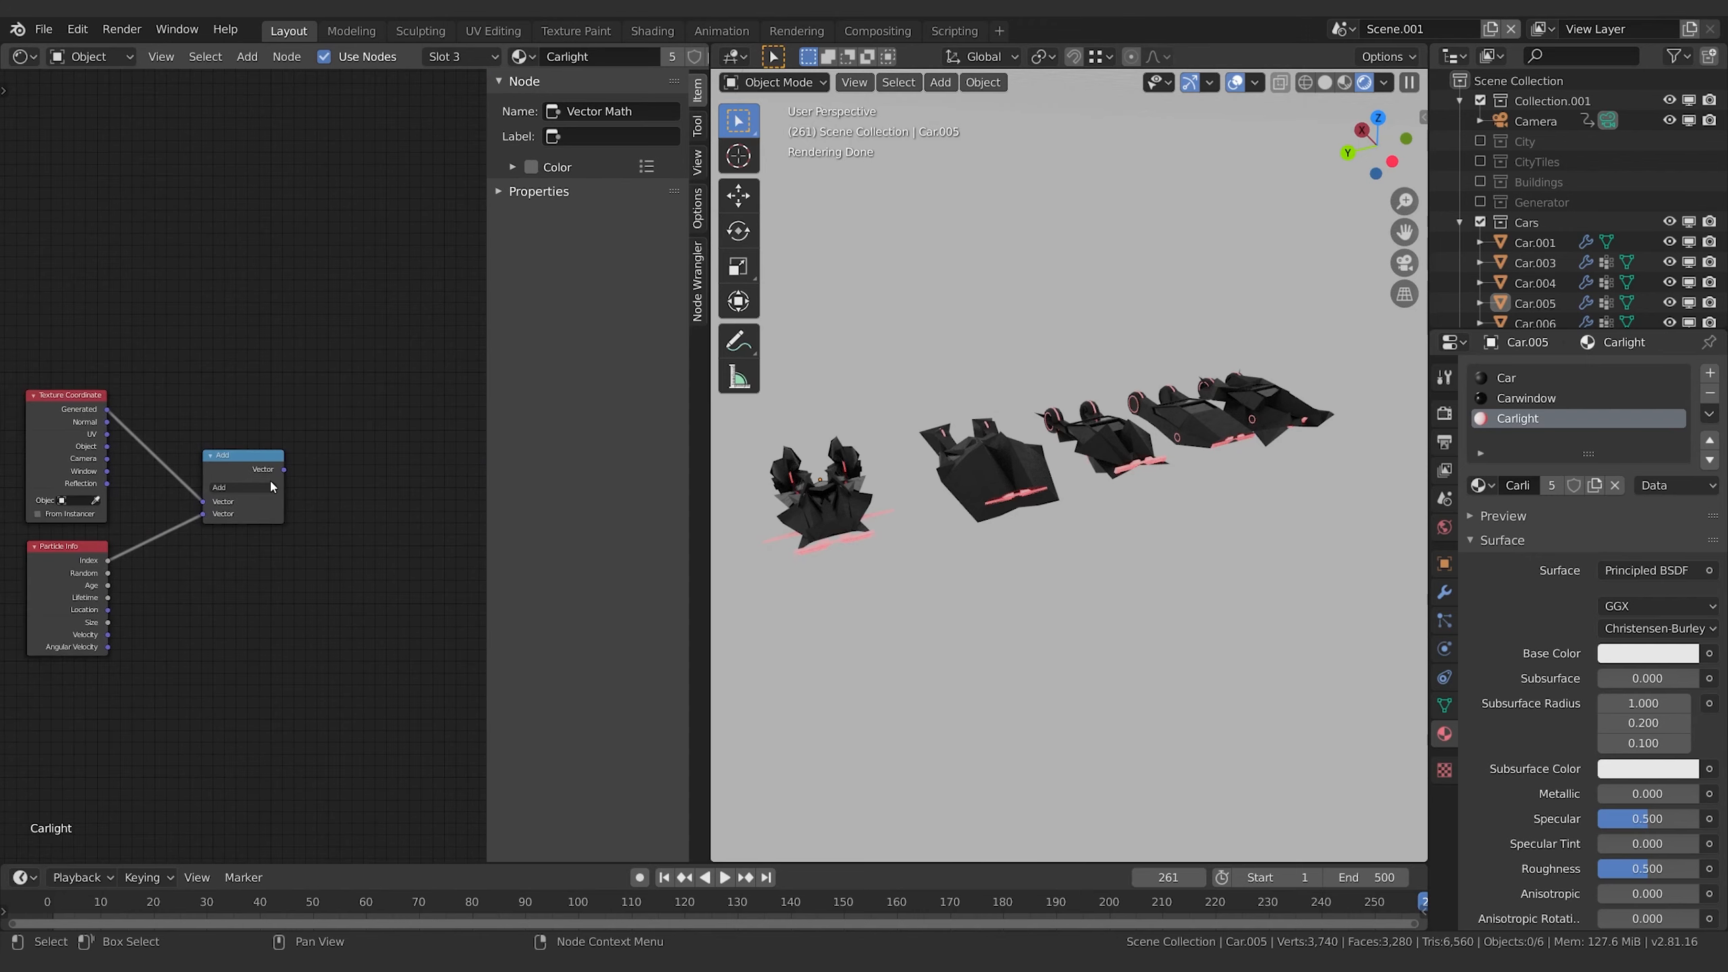
- Add a Voronoi Texture node after the Vector Math Add node and connect the Add node's Vector output to its Vector input
drag(251, 478, 212, 478)
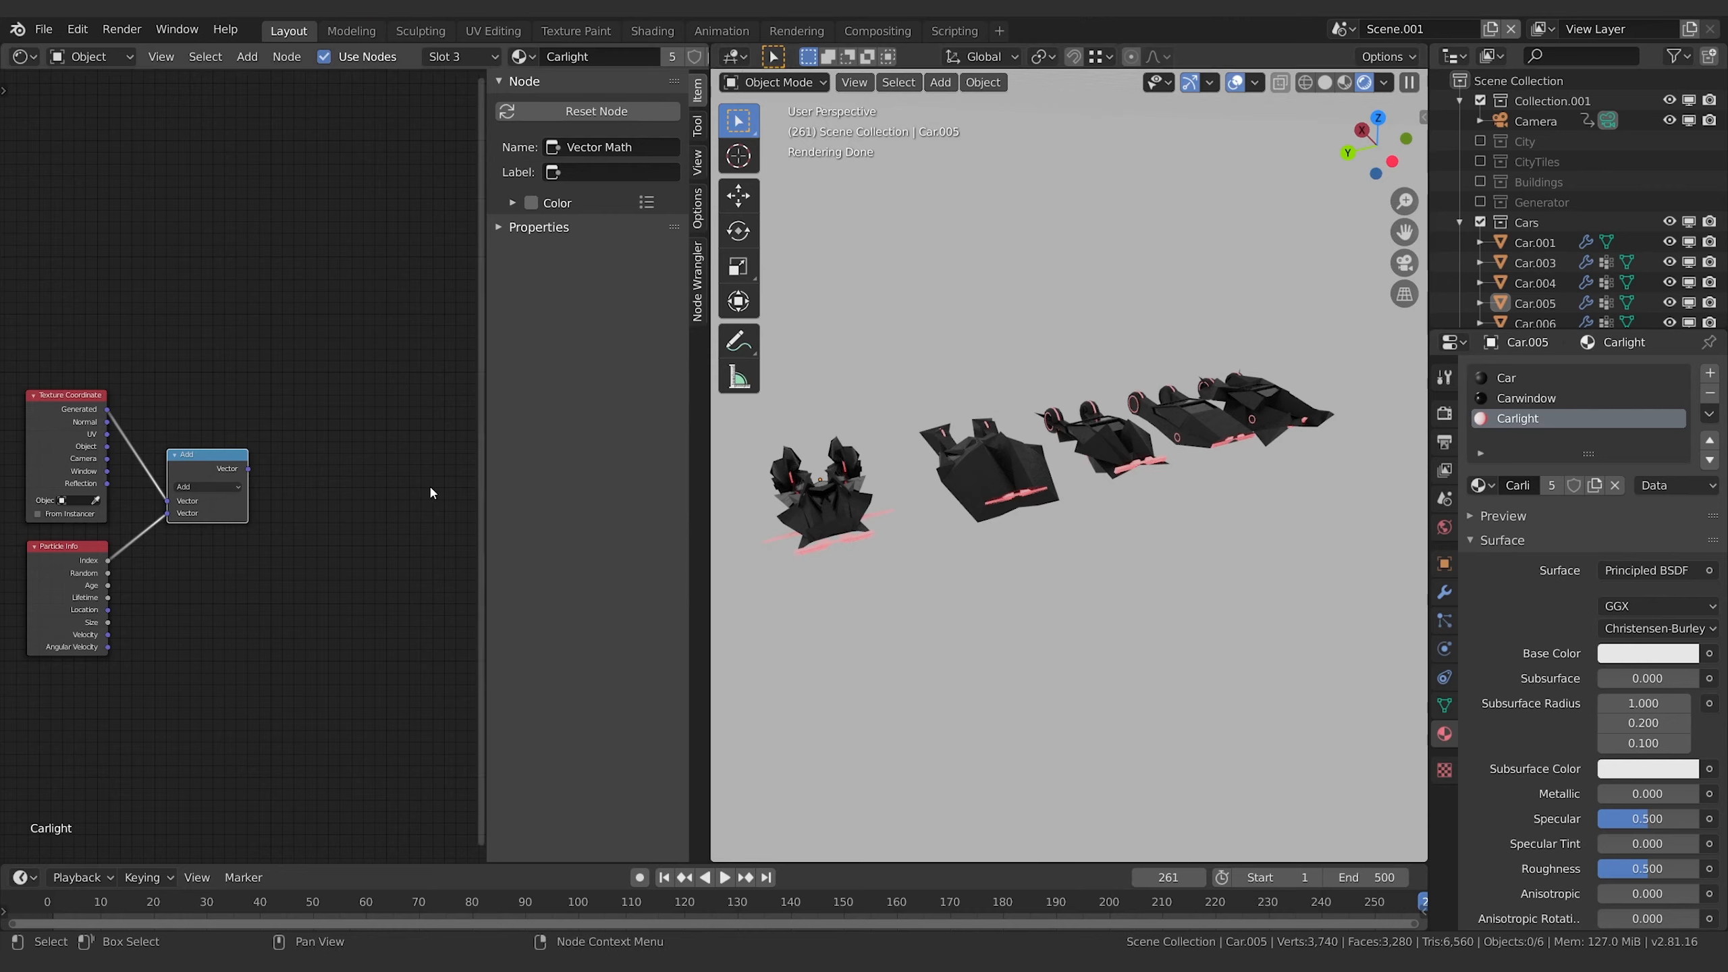
key(shift+a)
click(317, 480)
text(vo)
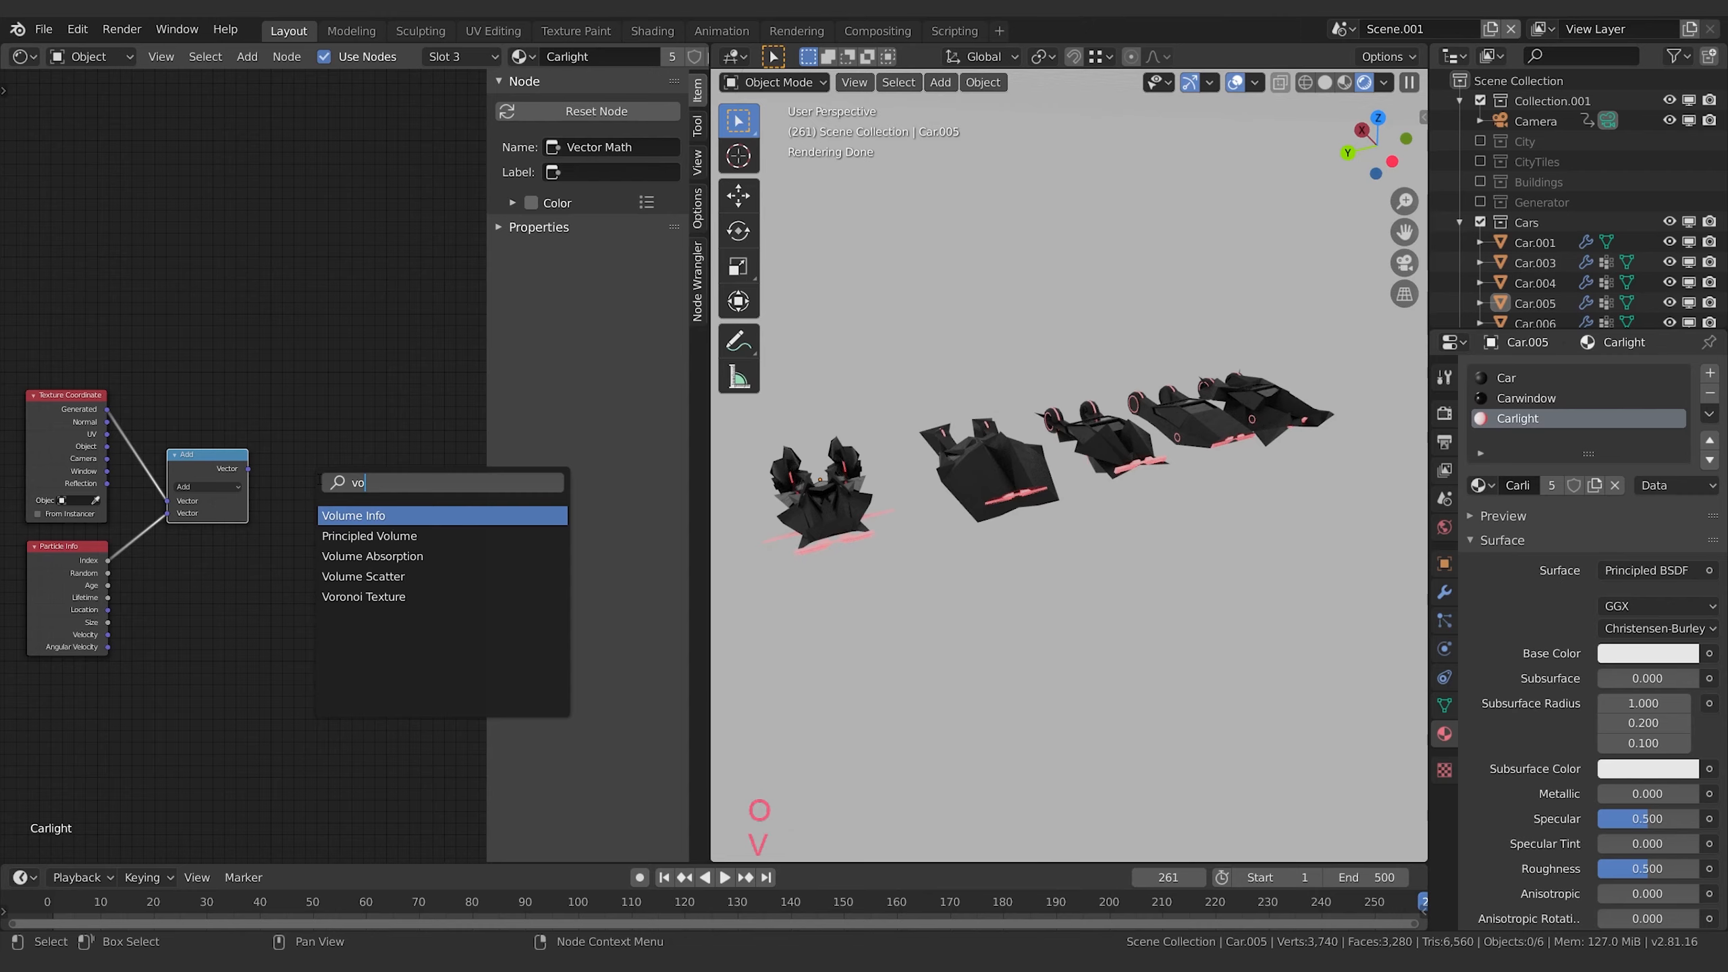
key(Left)
key(Down)
key(Down)
key(Down)
key(Down)
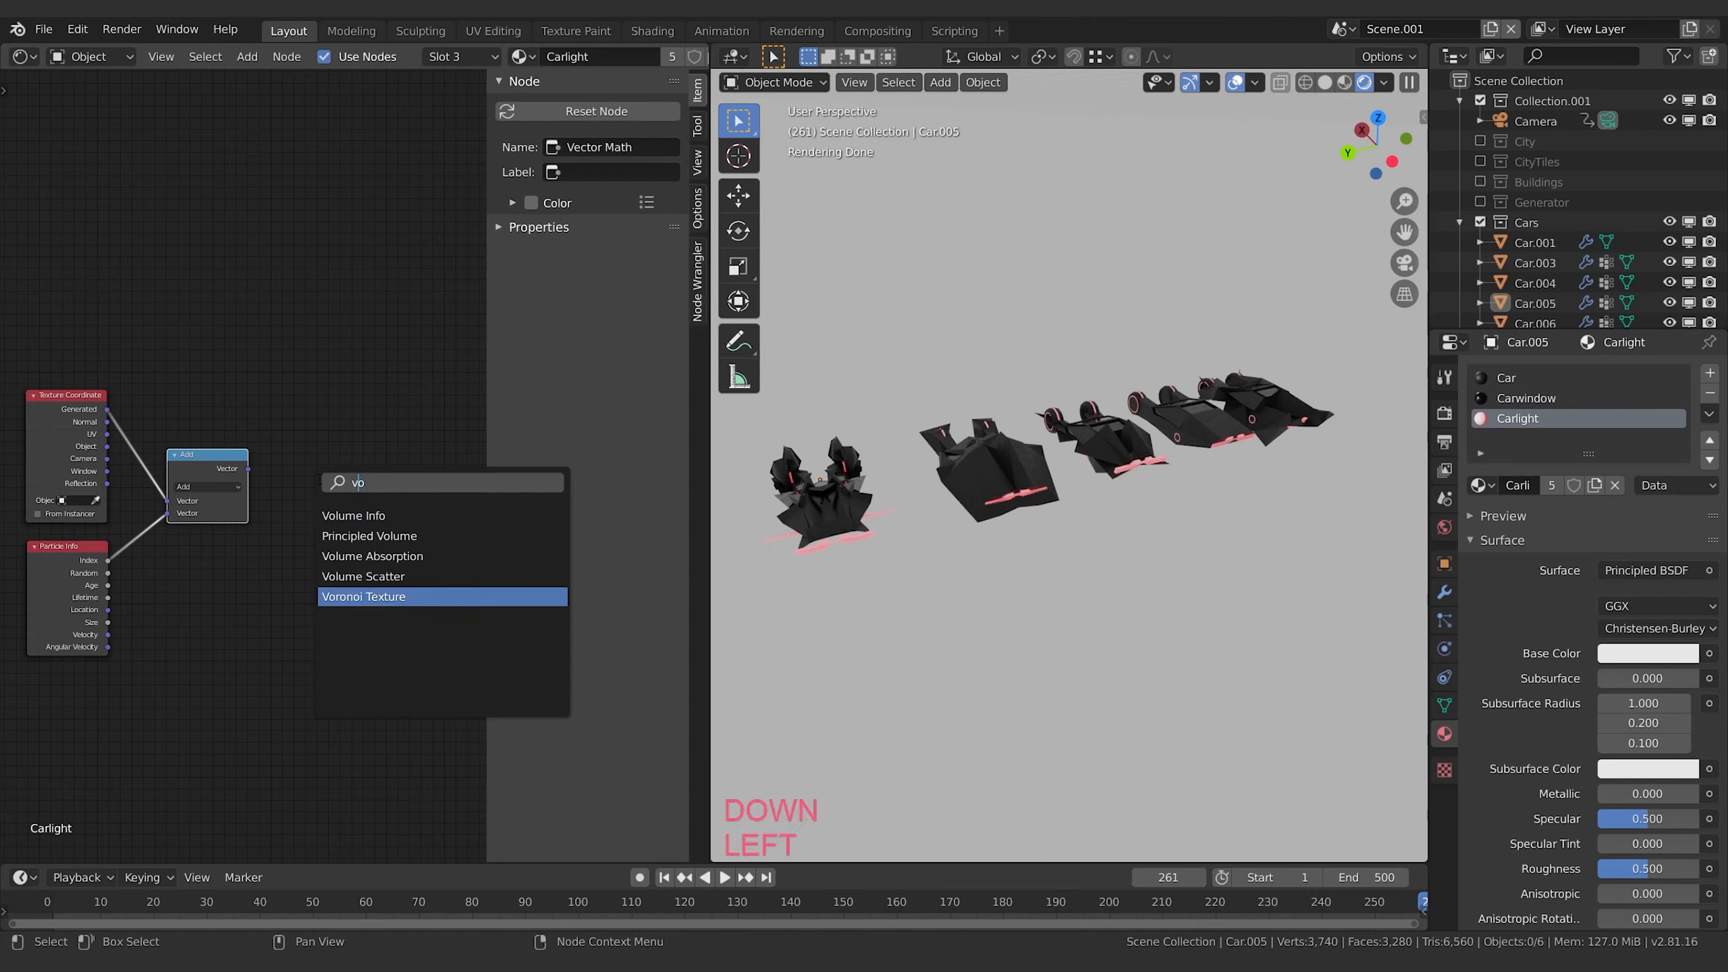
key(Return)
click(351, 497)
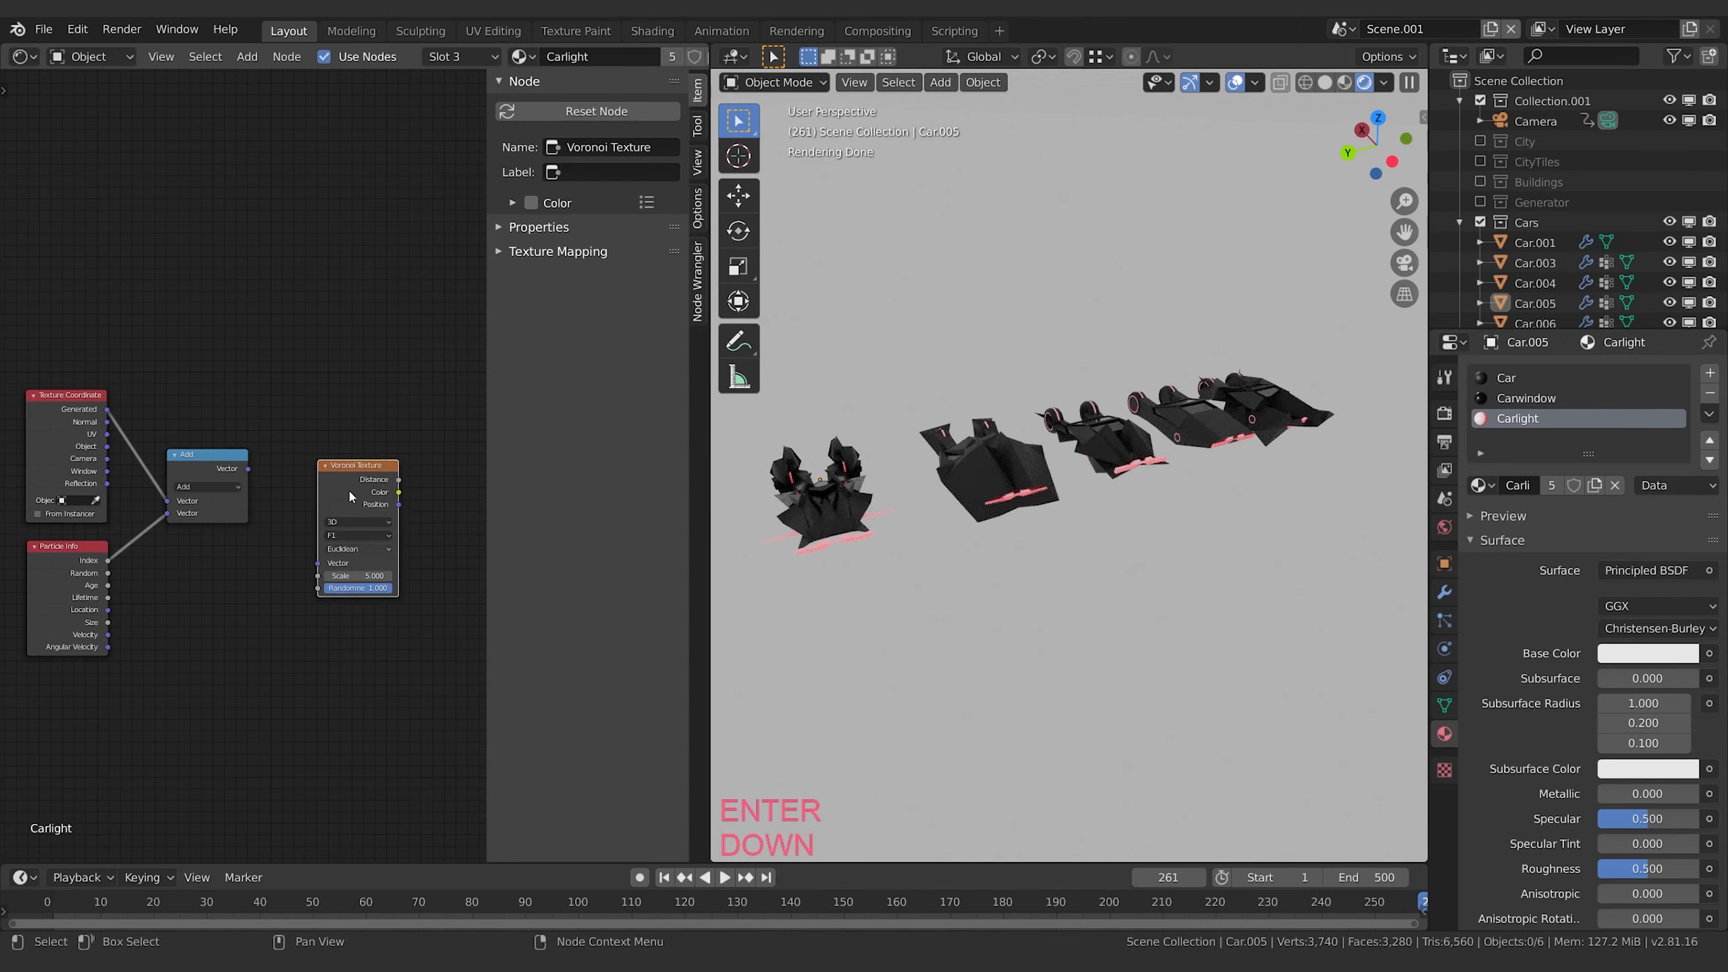
drag(351, 497, 354, 461)
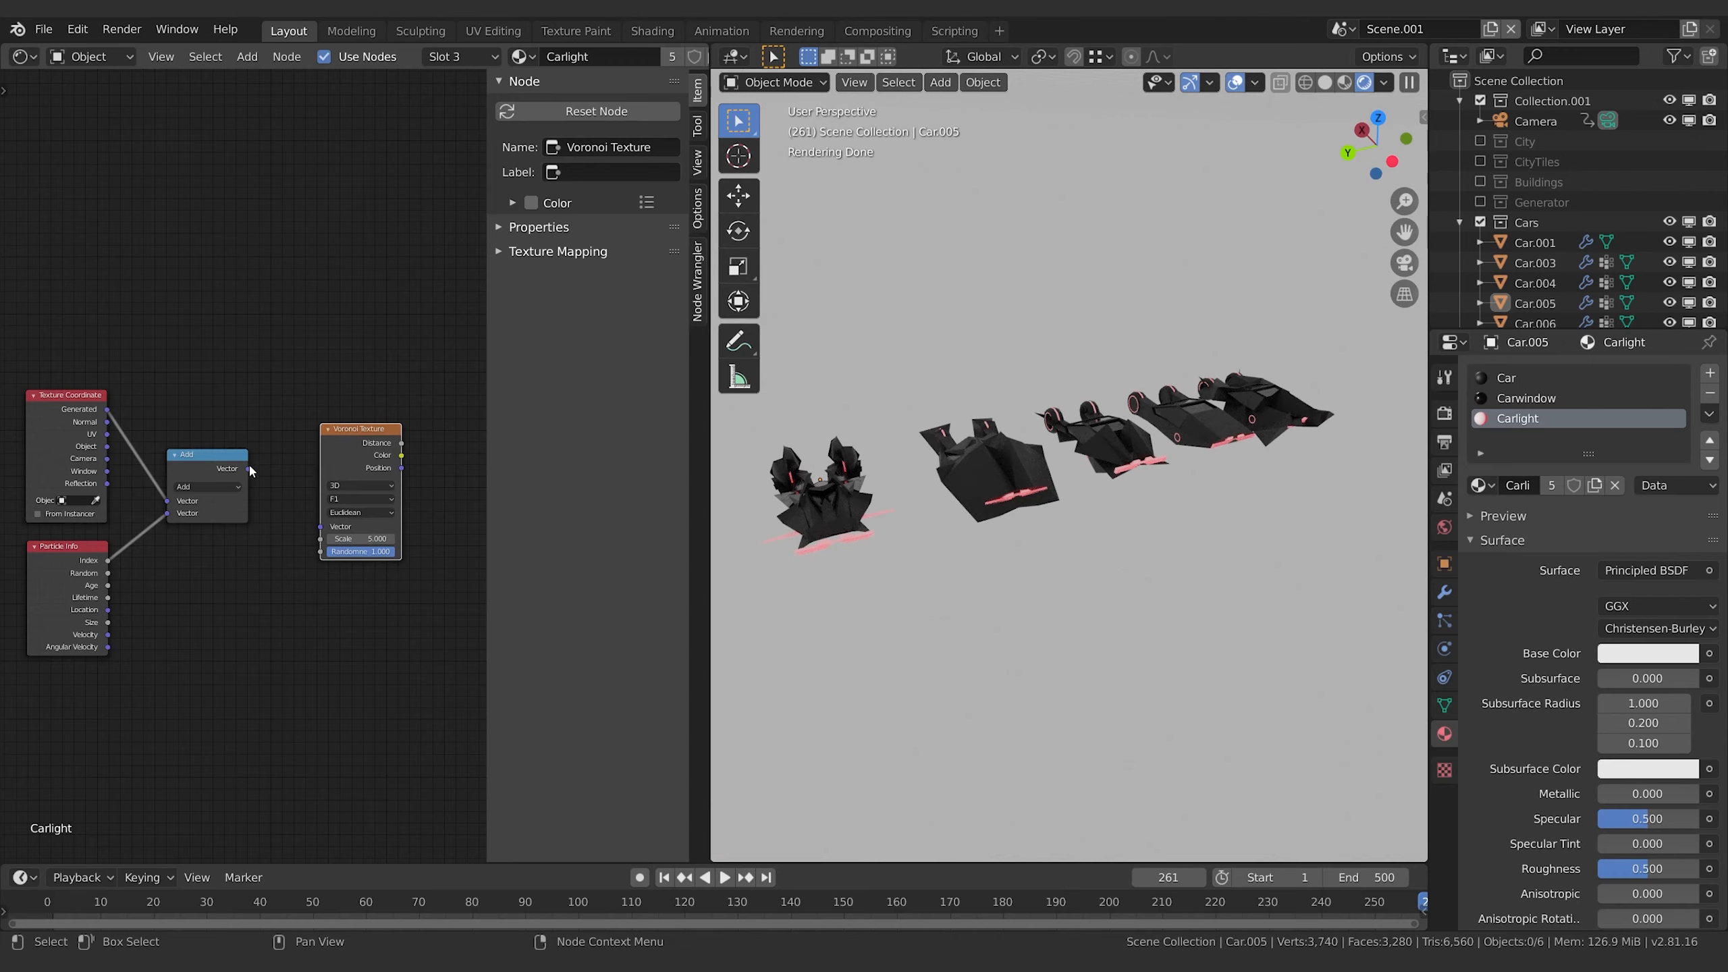
drag(249, 469, 322, 529)
middle_drag(434, 490, 270, 560)
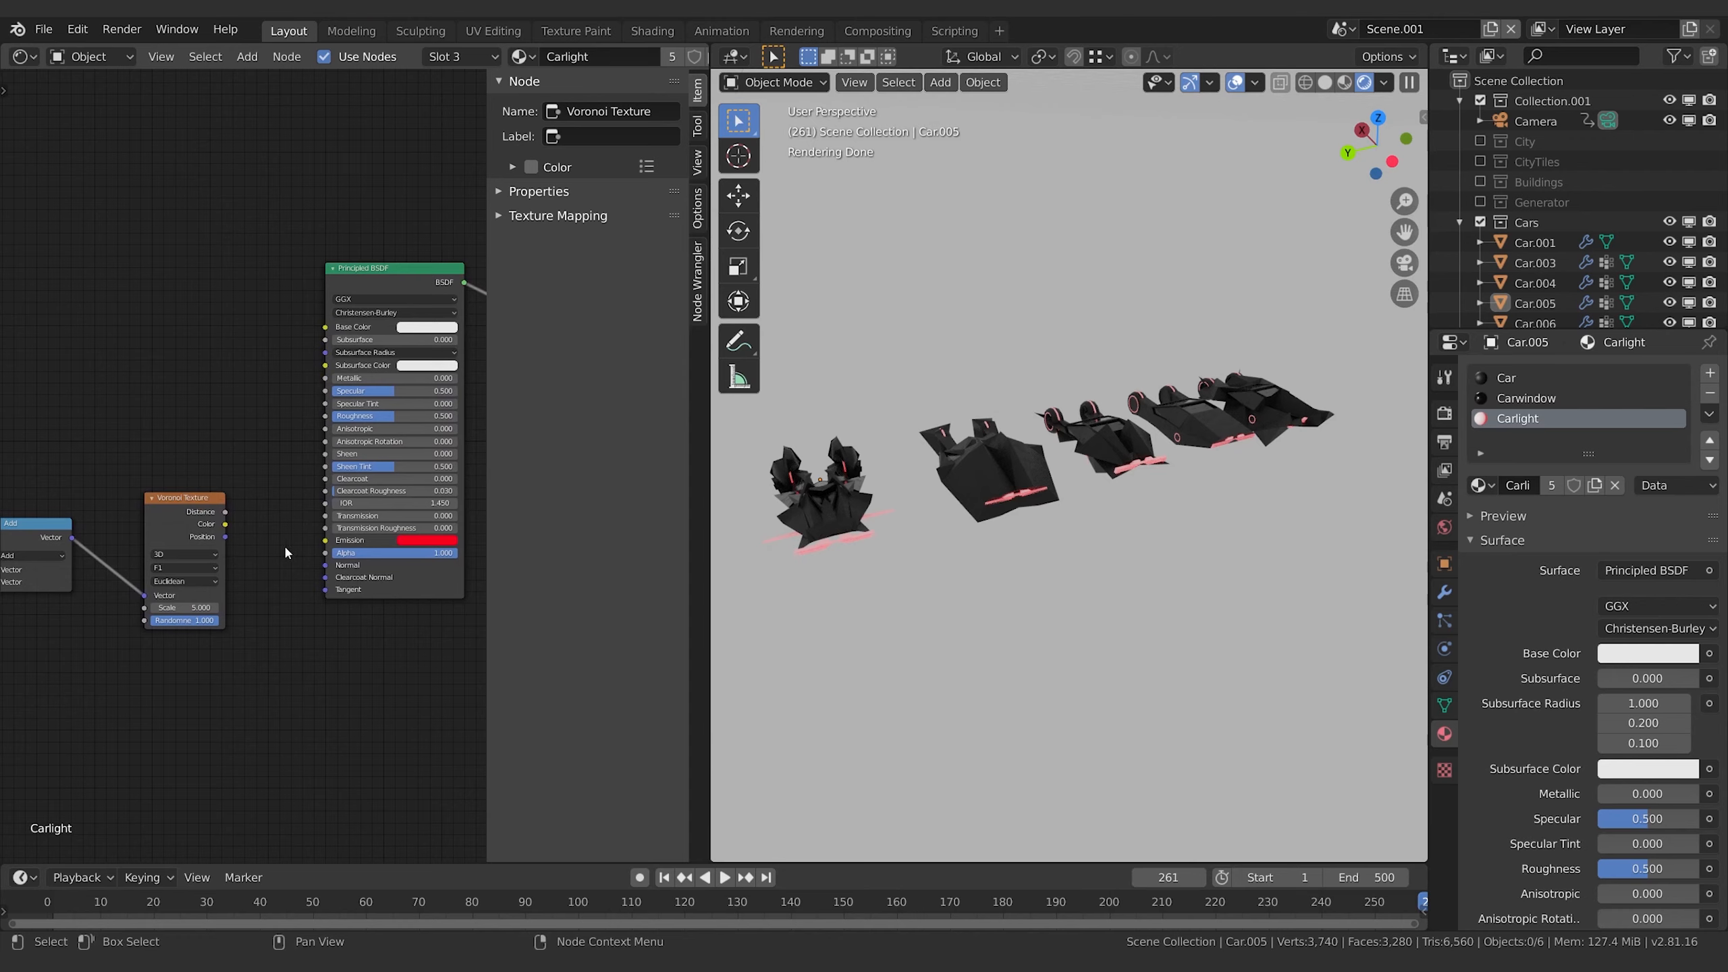
- Add a ColorRamp node between the Voronoi Texture and the Principled BSDF, spacing both neighbouring nodes apart to make room
drag(331, 315, 366, 318)
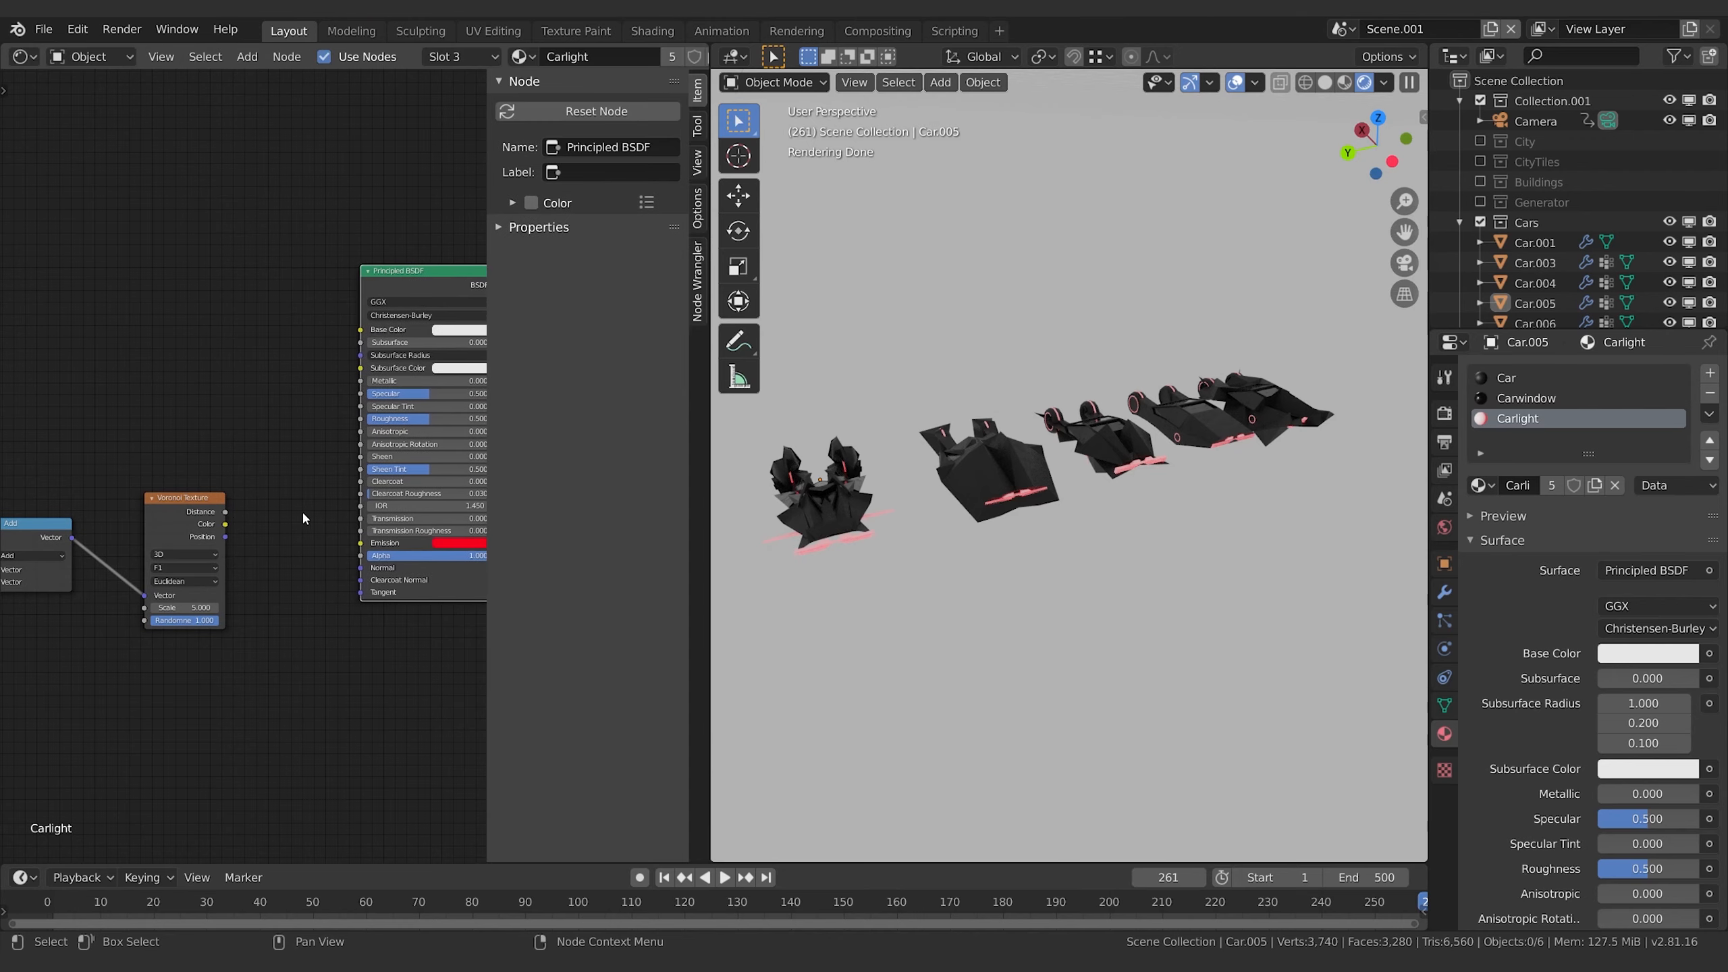
drag(182, 507, 140, 507)
key(shift+a)
click(304, 513)
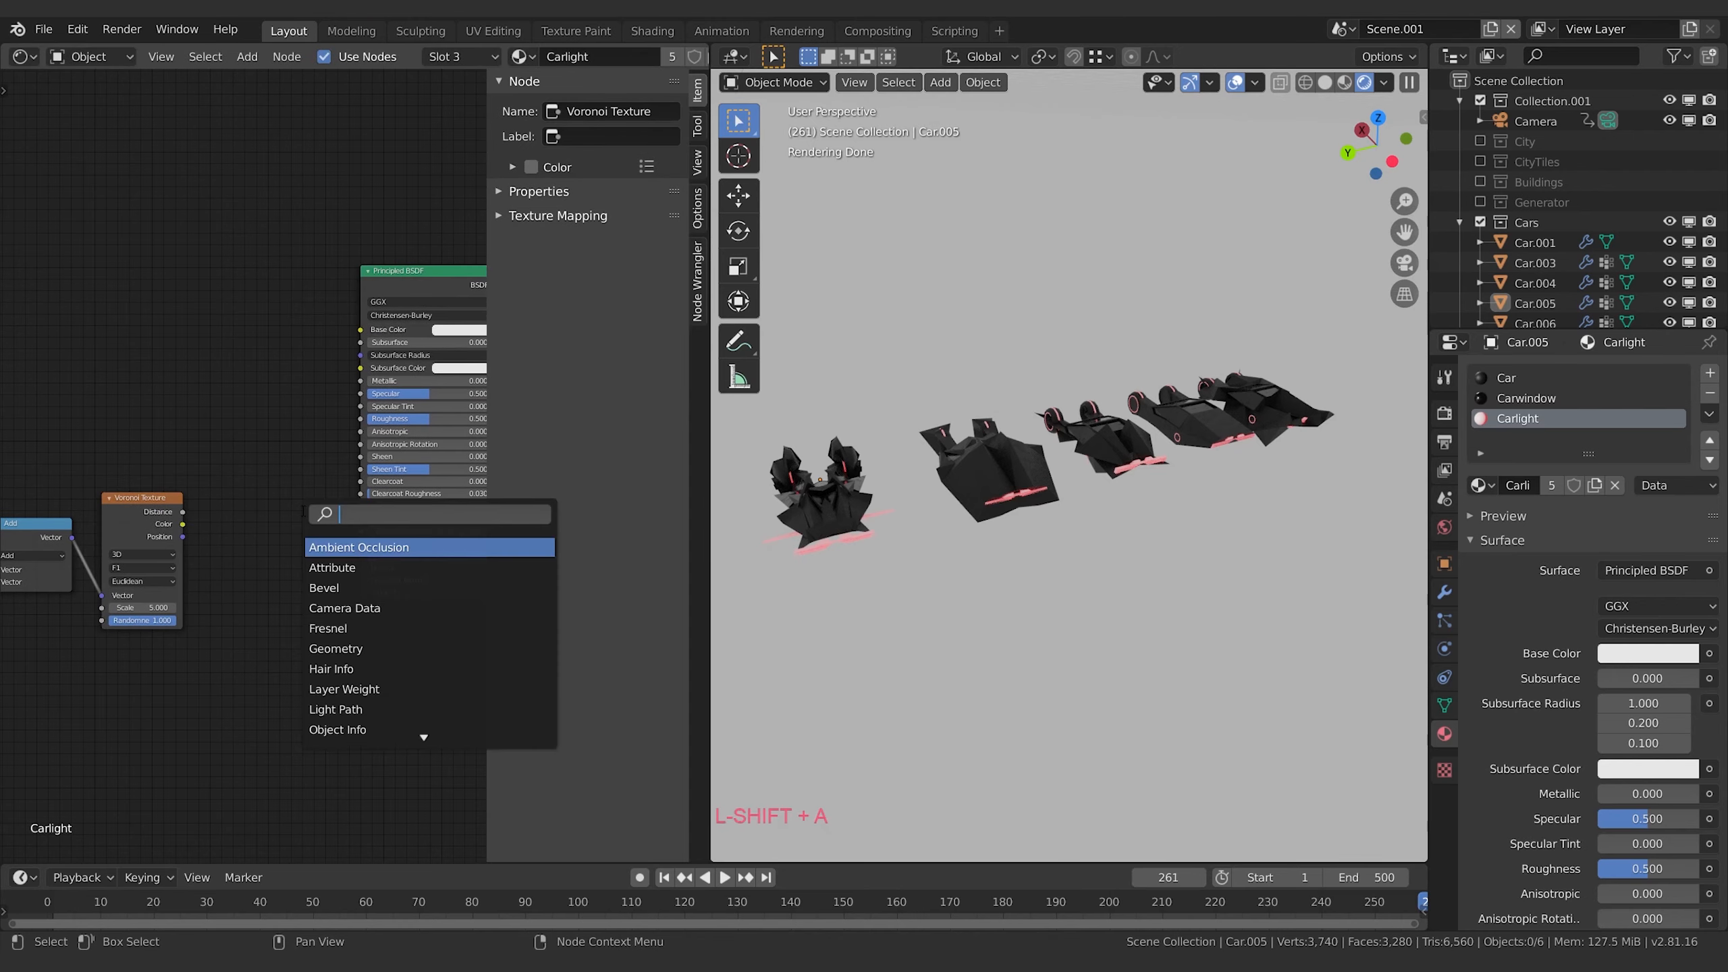
text(colo)
key(Down)
key(Return)
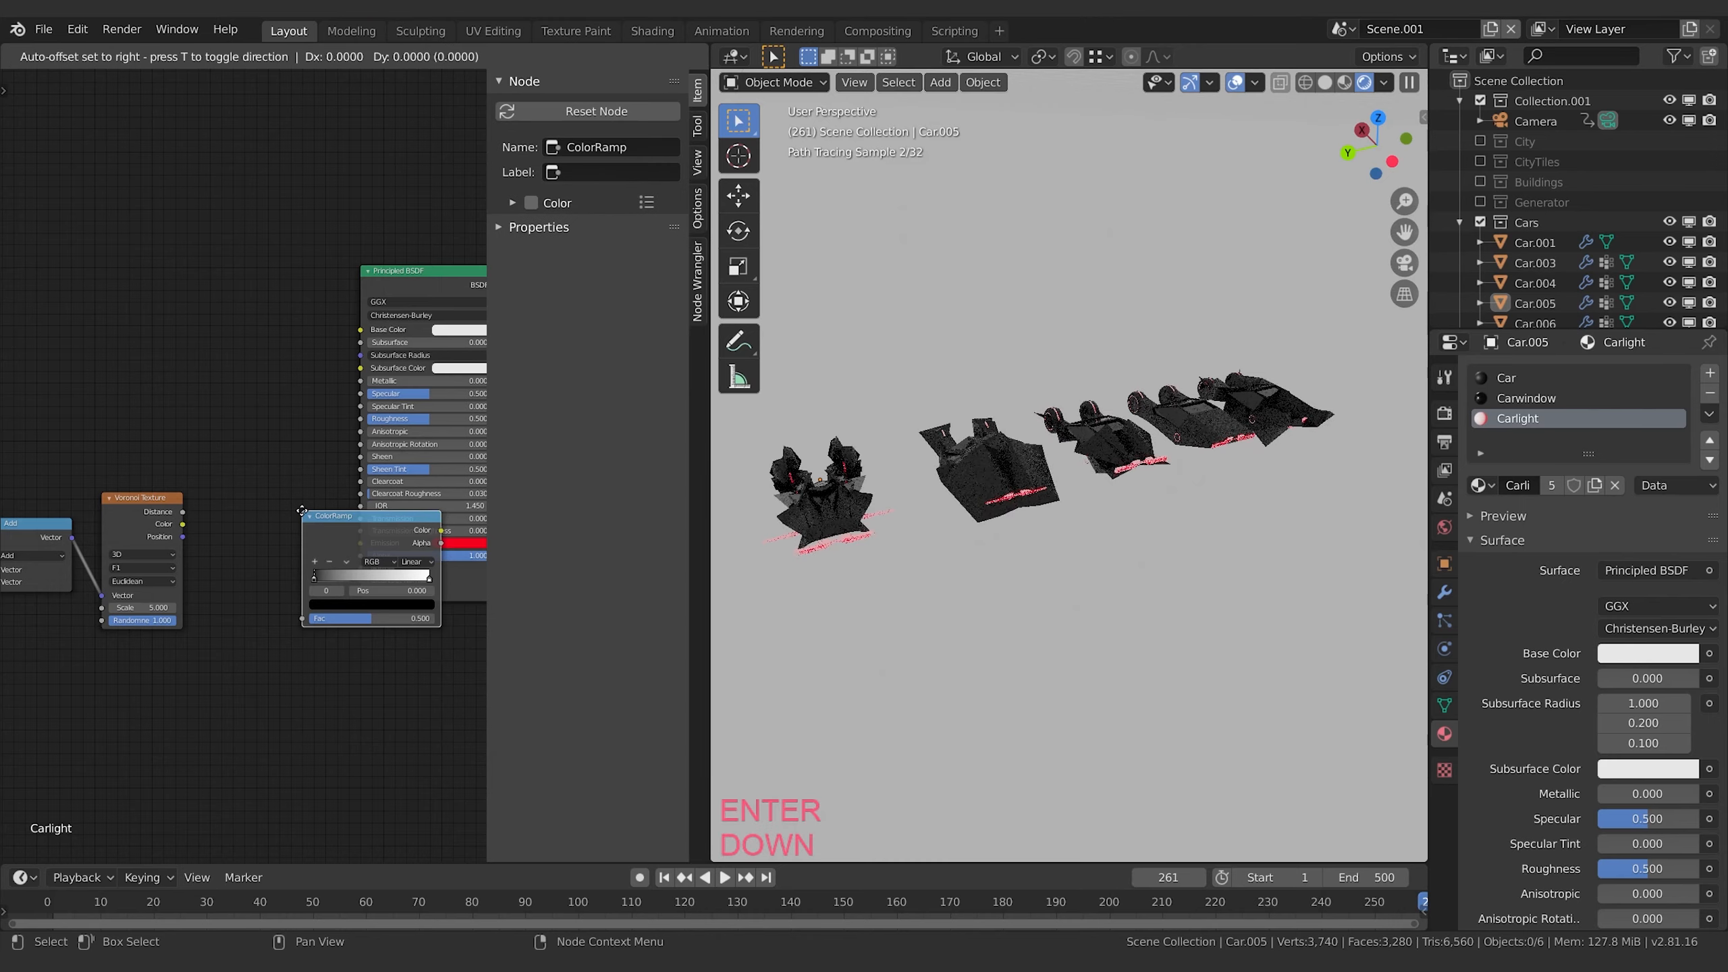
click(289, 484)
click(389, 282)
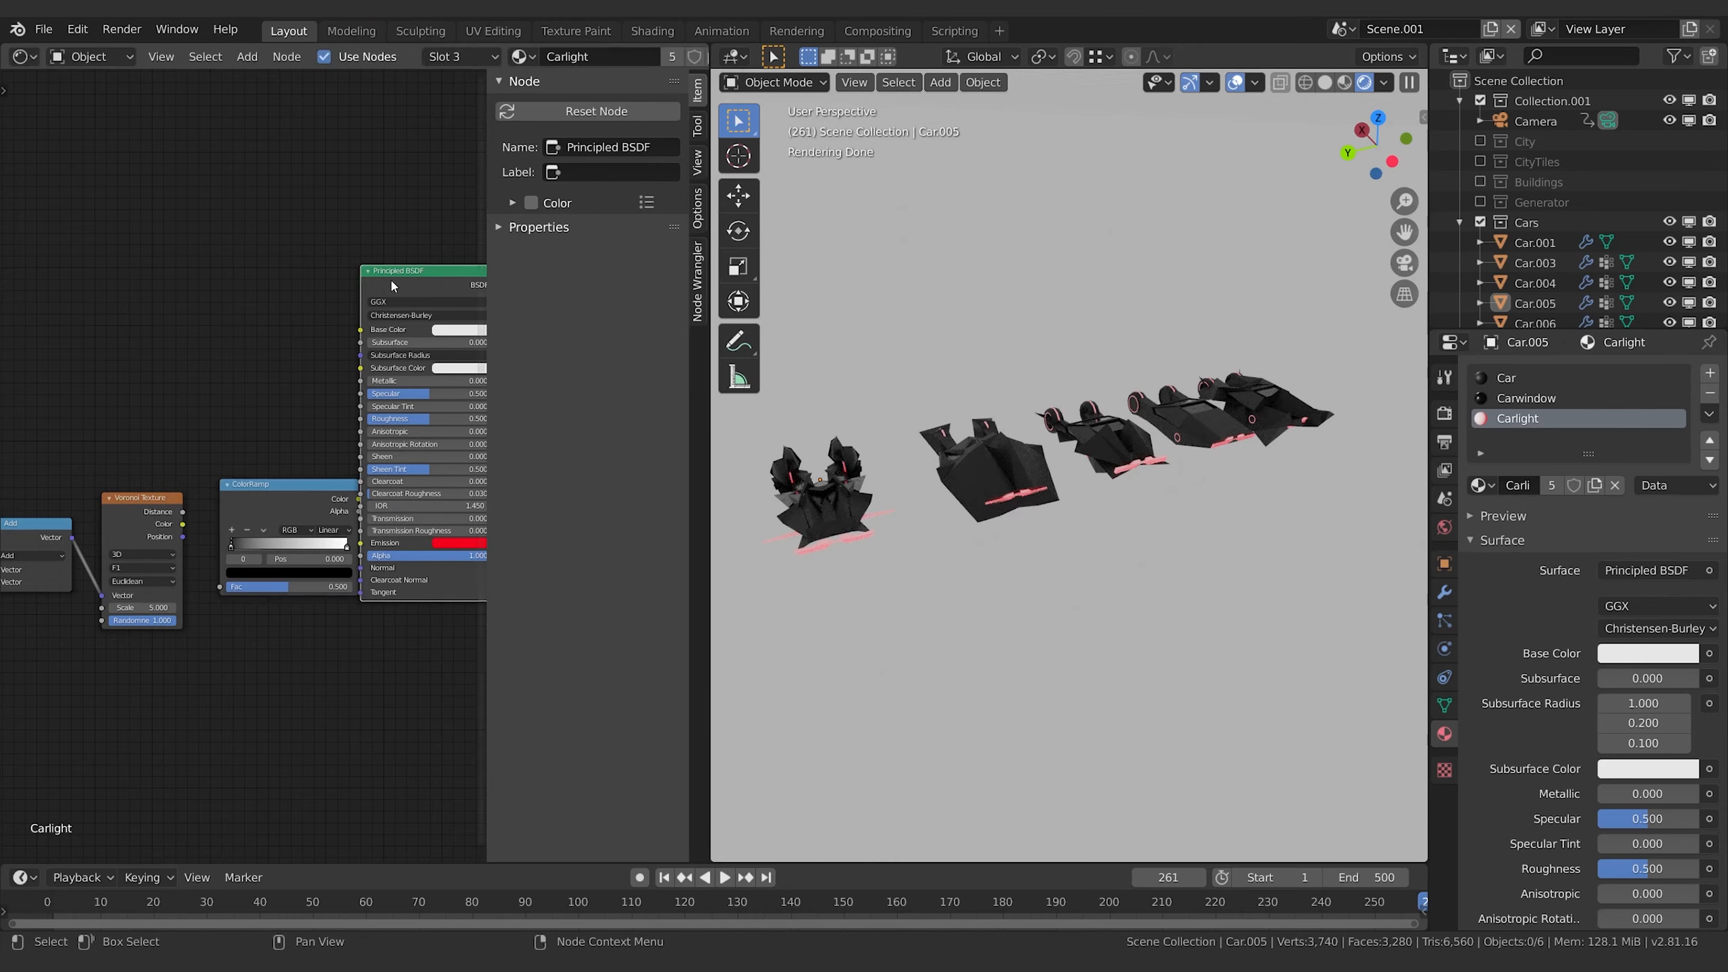
key(g)
click(411, 284)
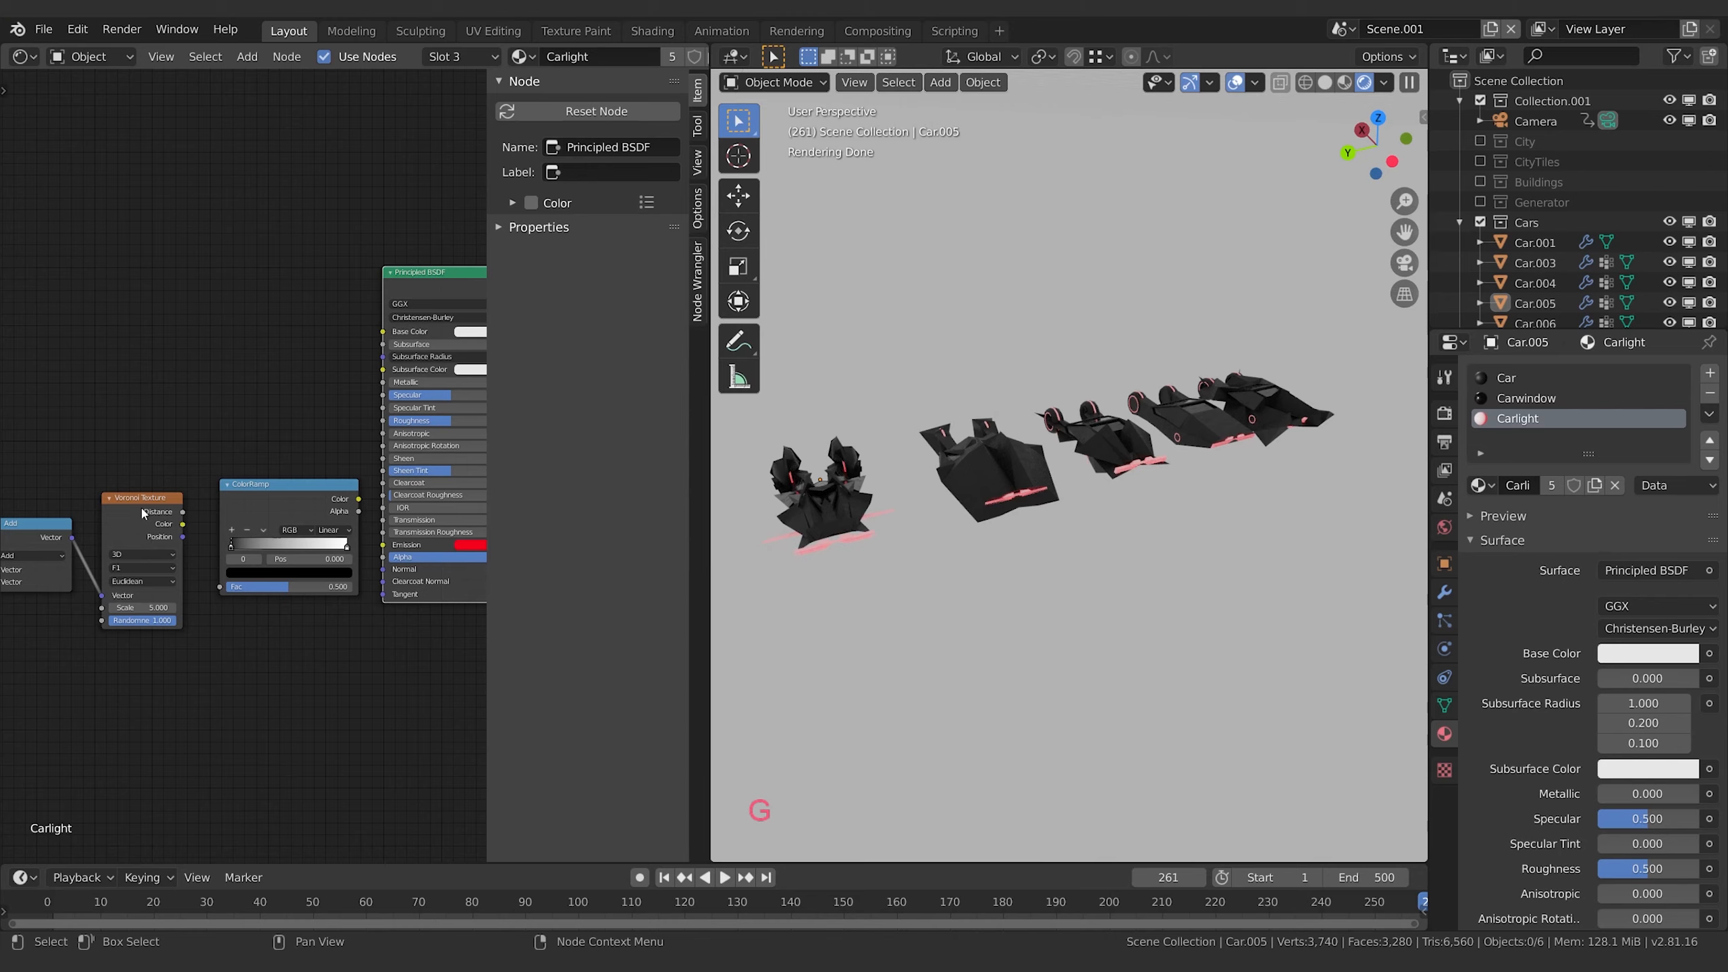
- Connect the Voronoi Texture's Color output to the ColorRamp's Fac input and the ColorRamp's Color output to the Principled BSDF's Emission
click(143, 512)
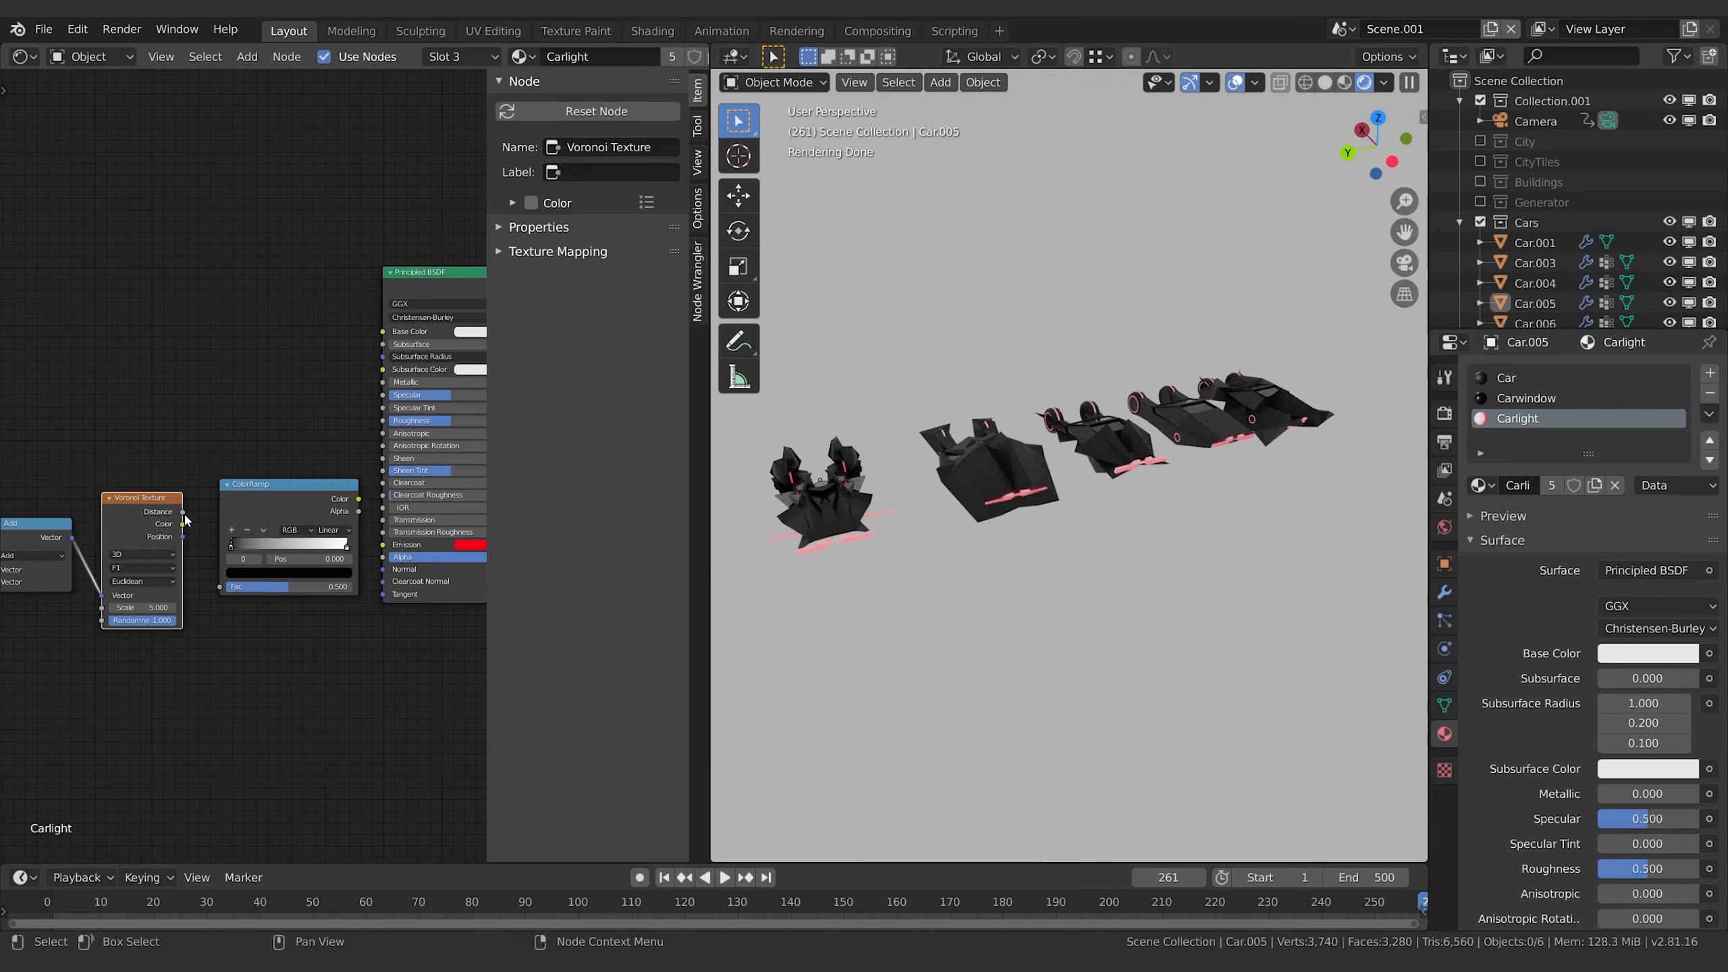
drag(183, 529, 221, 594)
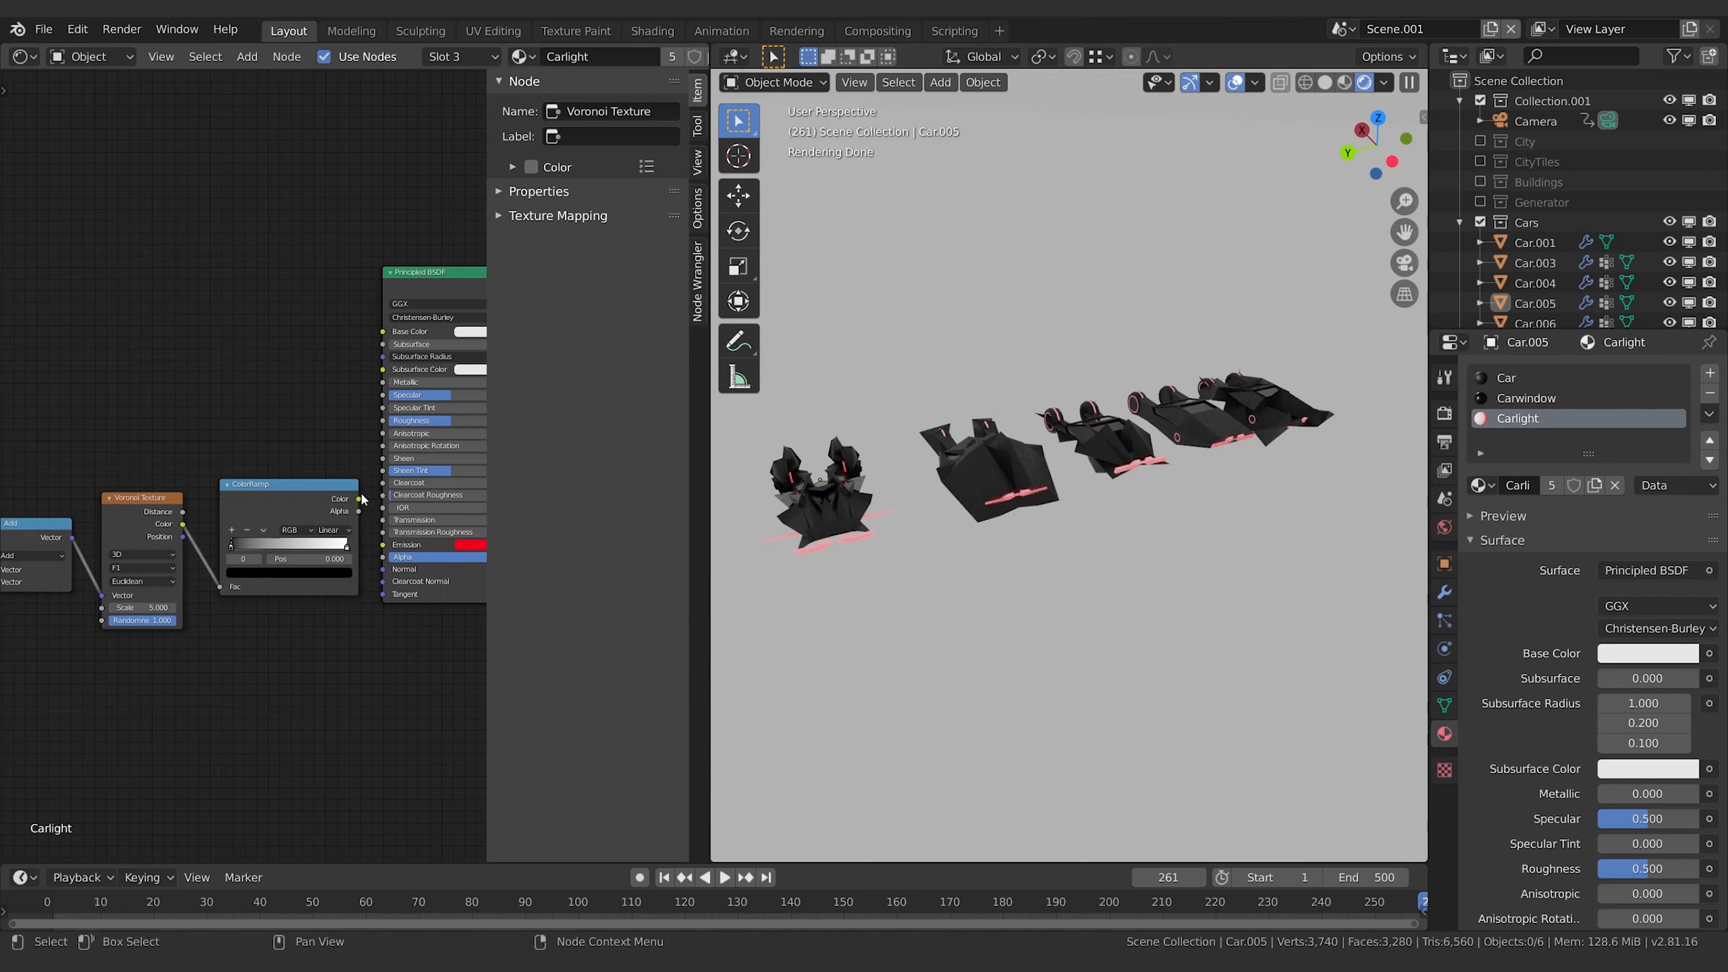
drag(359, 501, 383, 545)
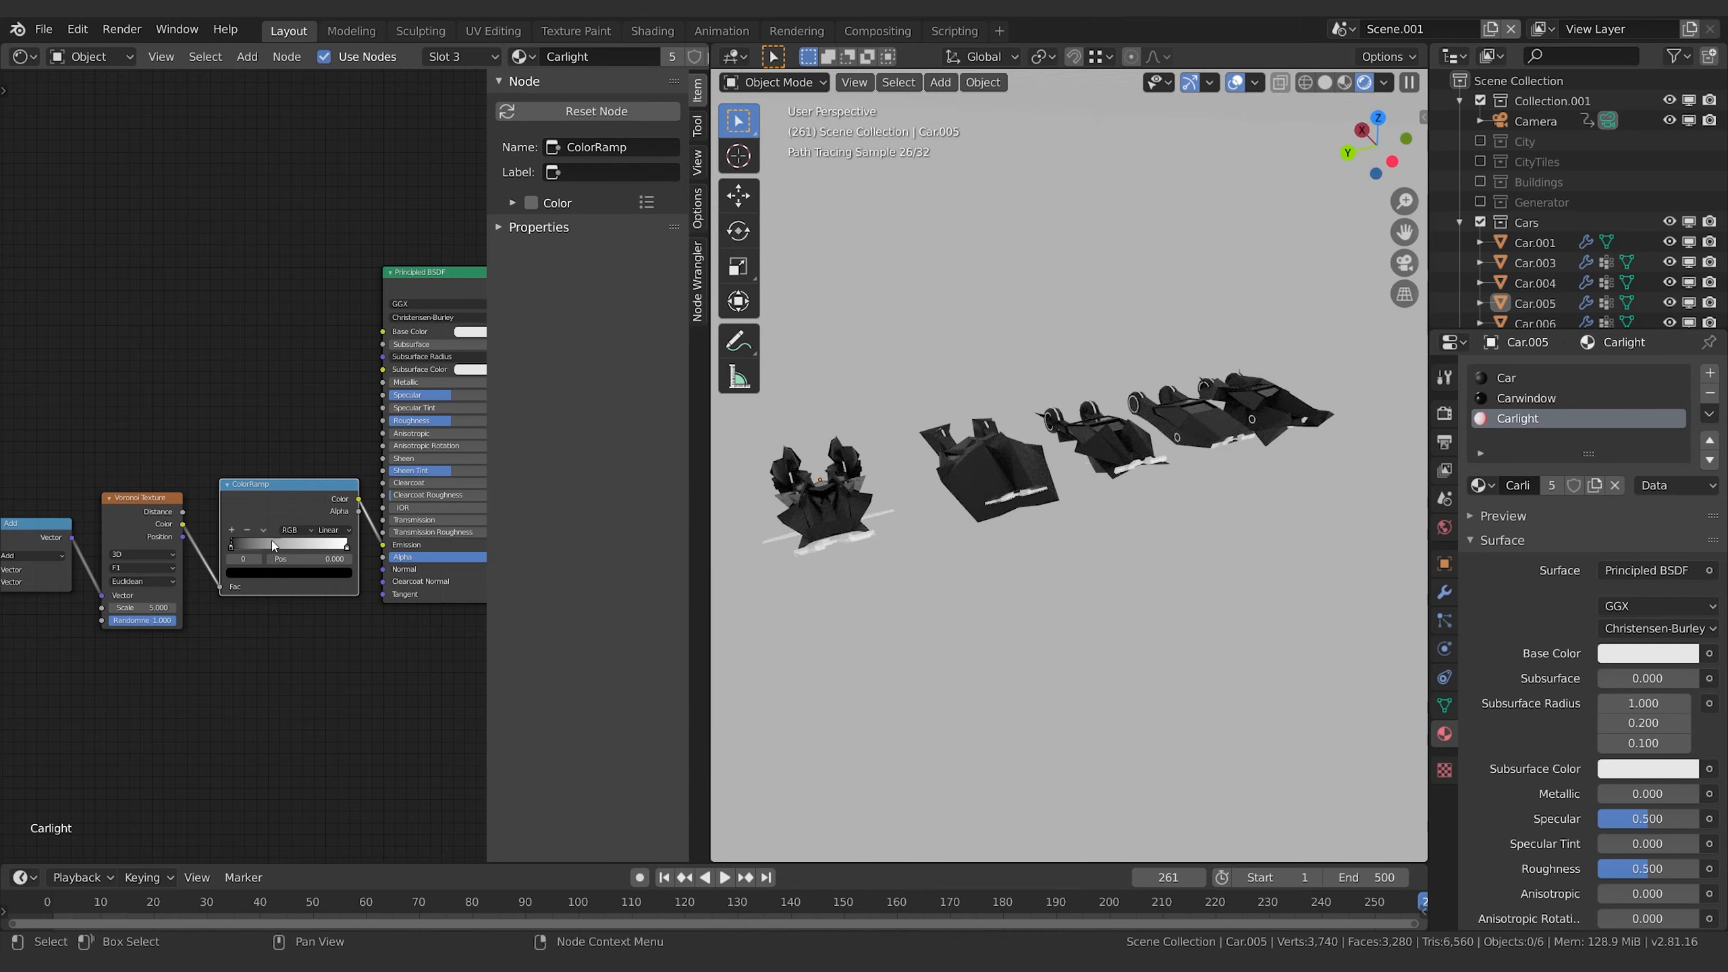
- Colour the ColorRamp's first stop pure red at full brightness and its last stop blue
click(277, 572)
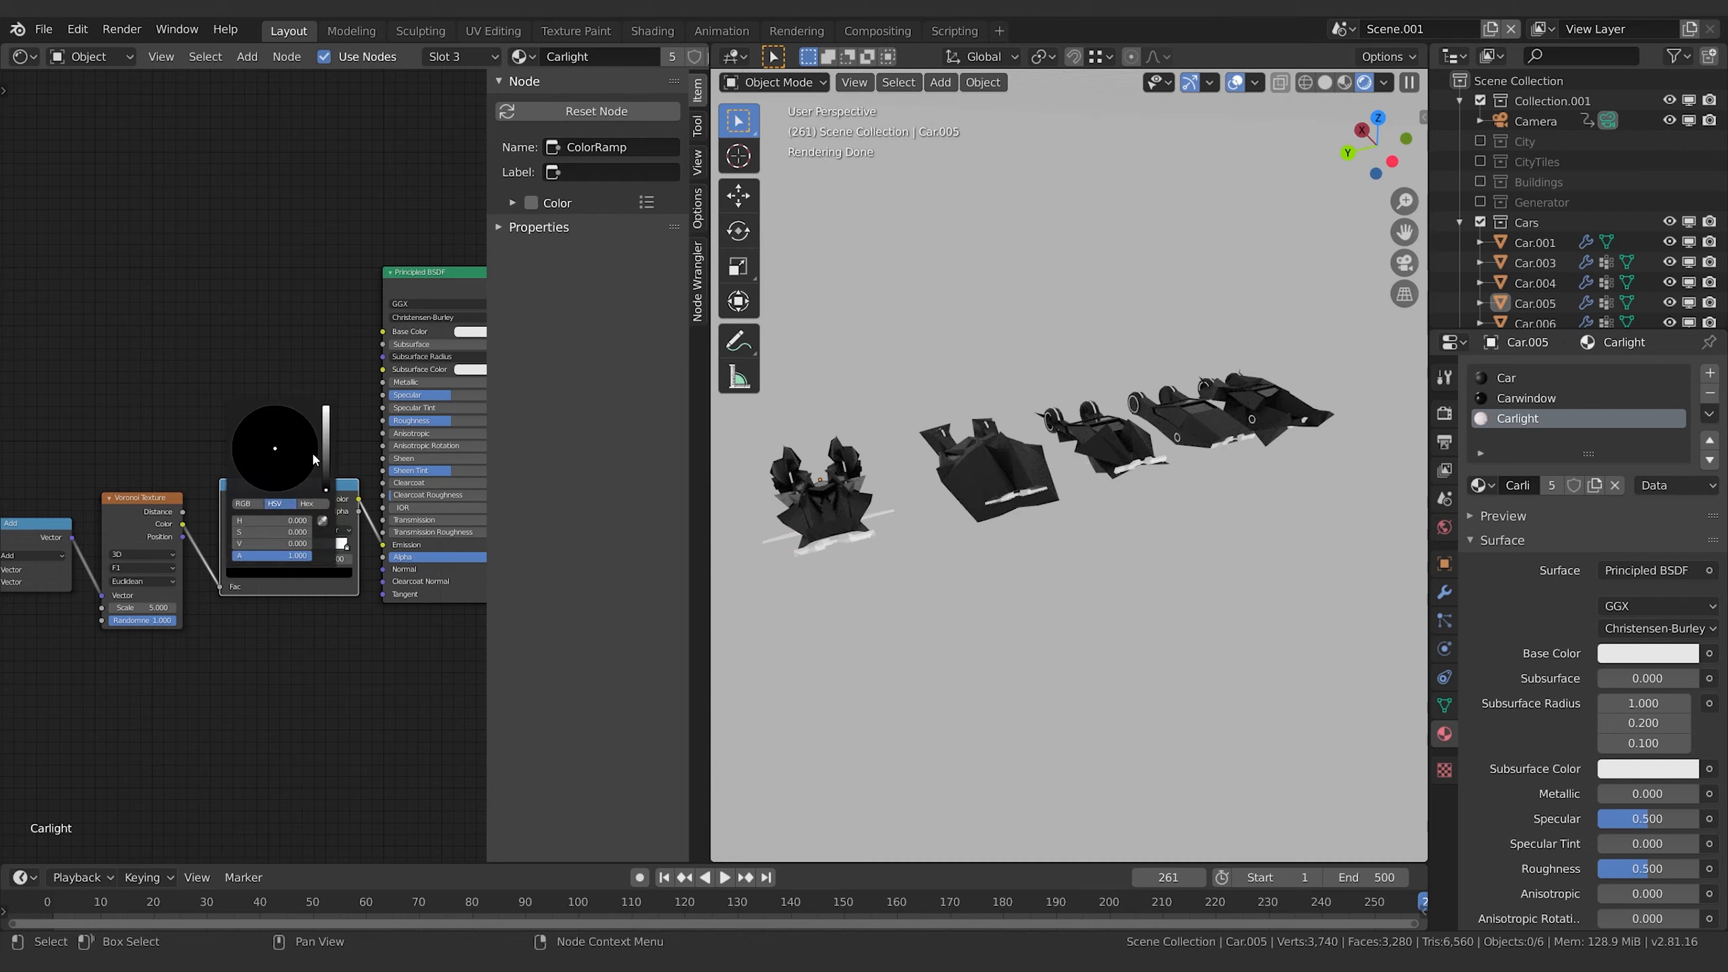
drag(326, 484, 326, 407)
click(277, 490)
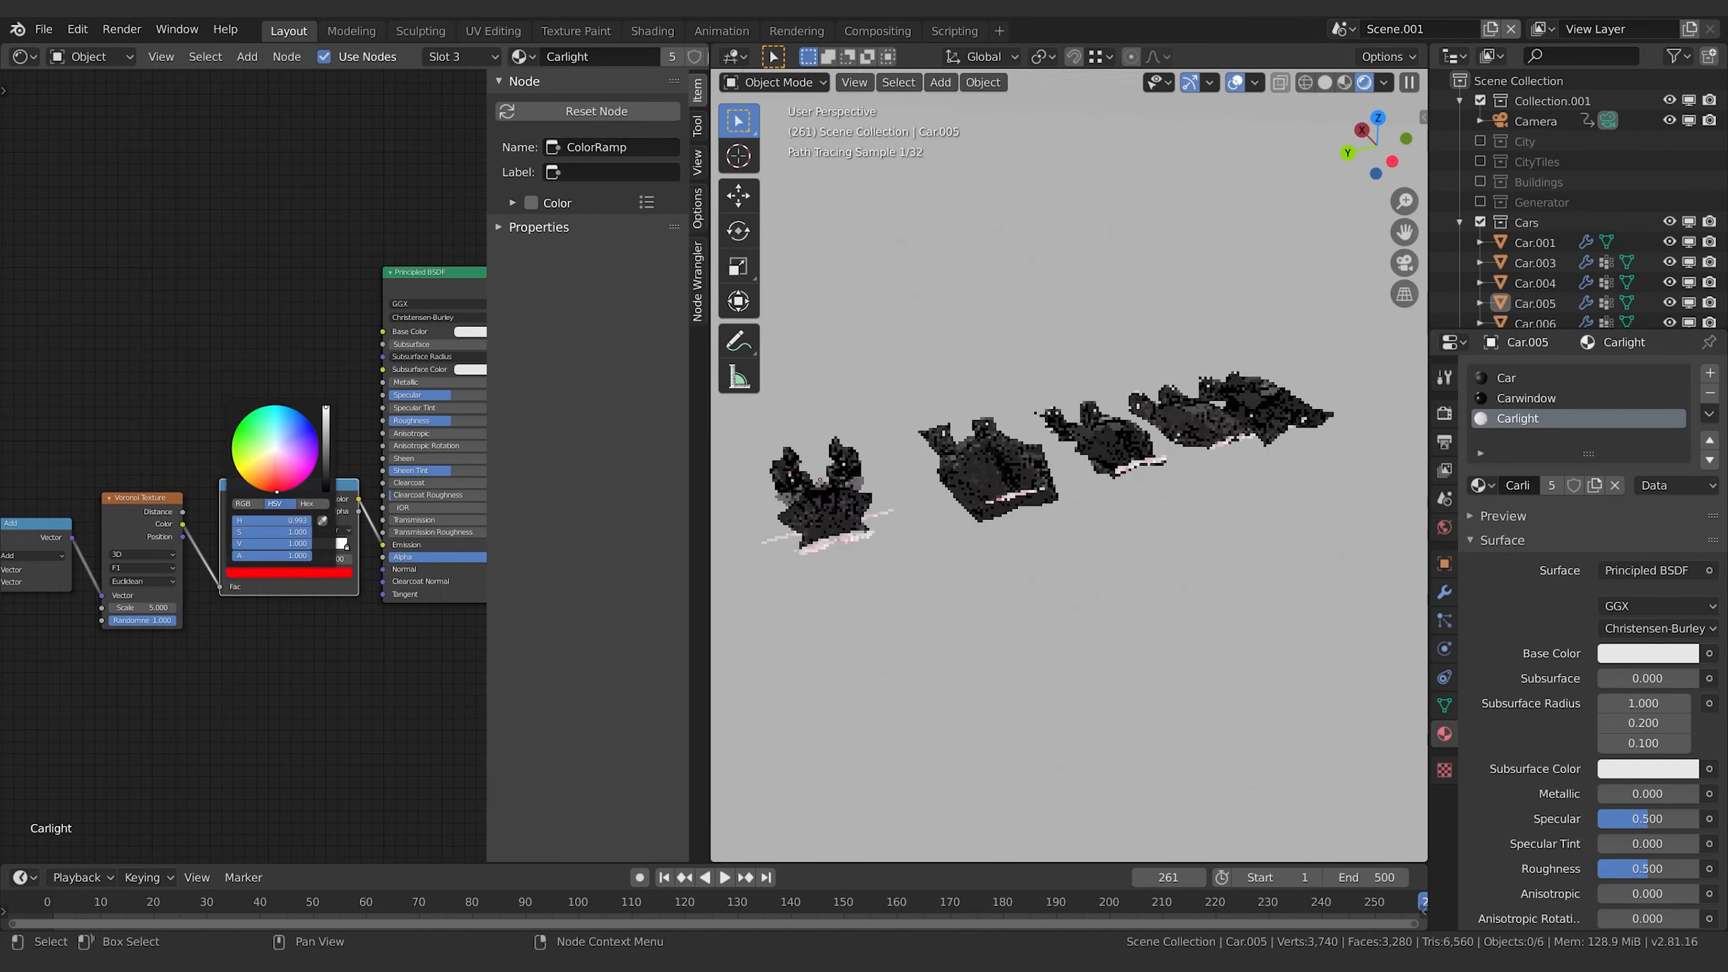
click(348, 547)
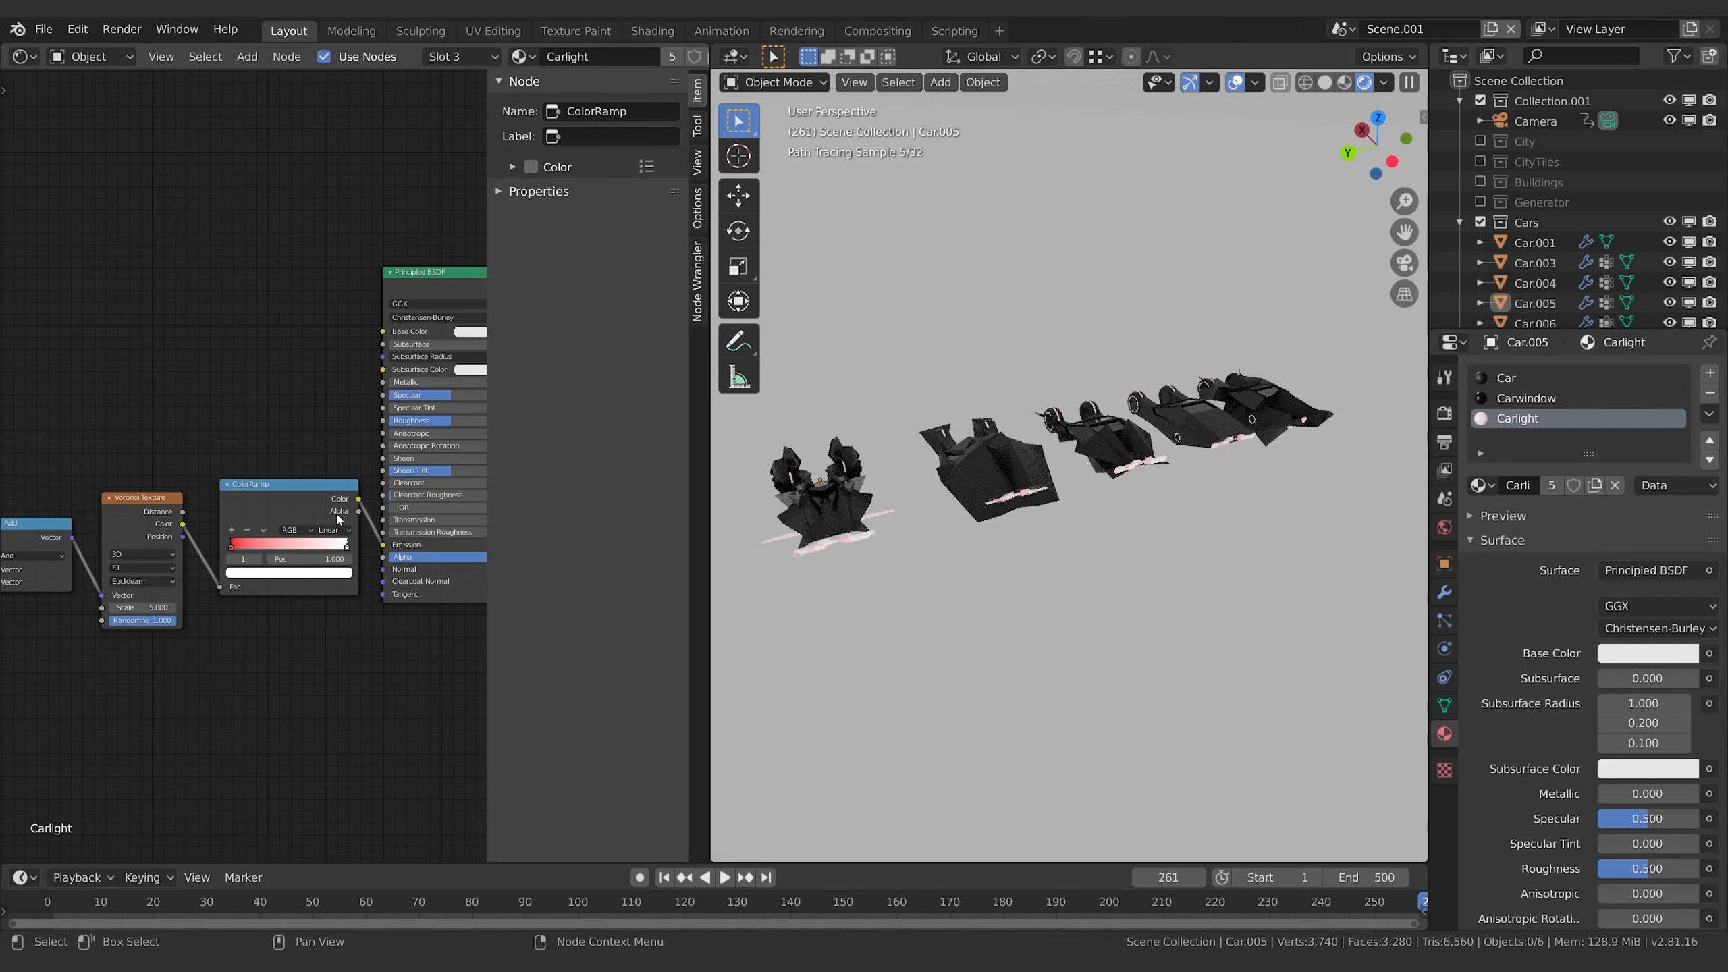
click(323, 578)
click(307, 419)
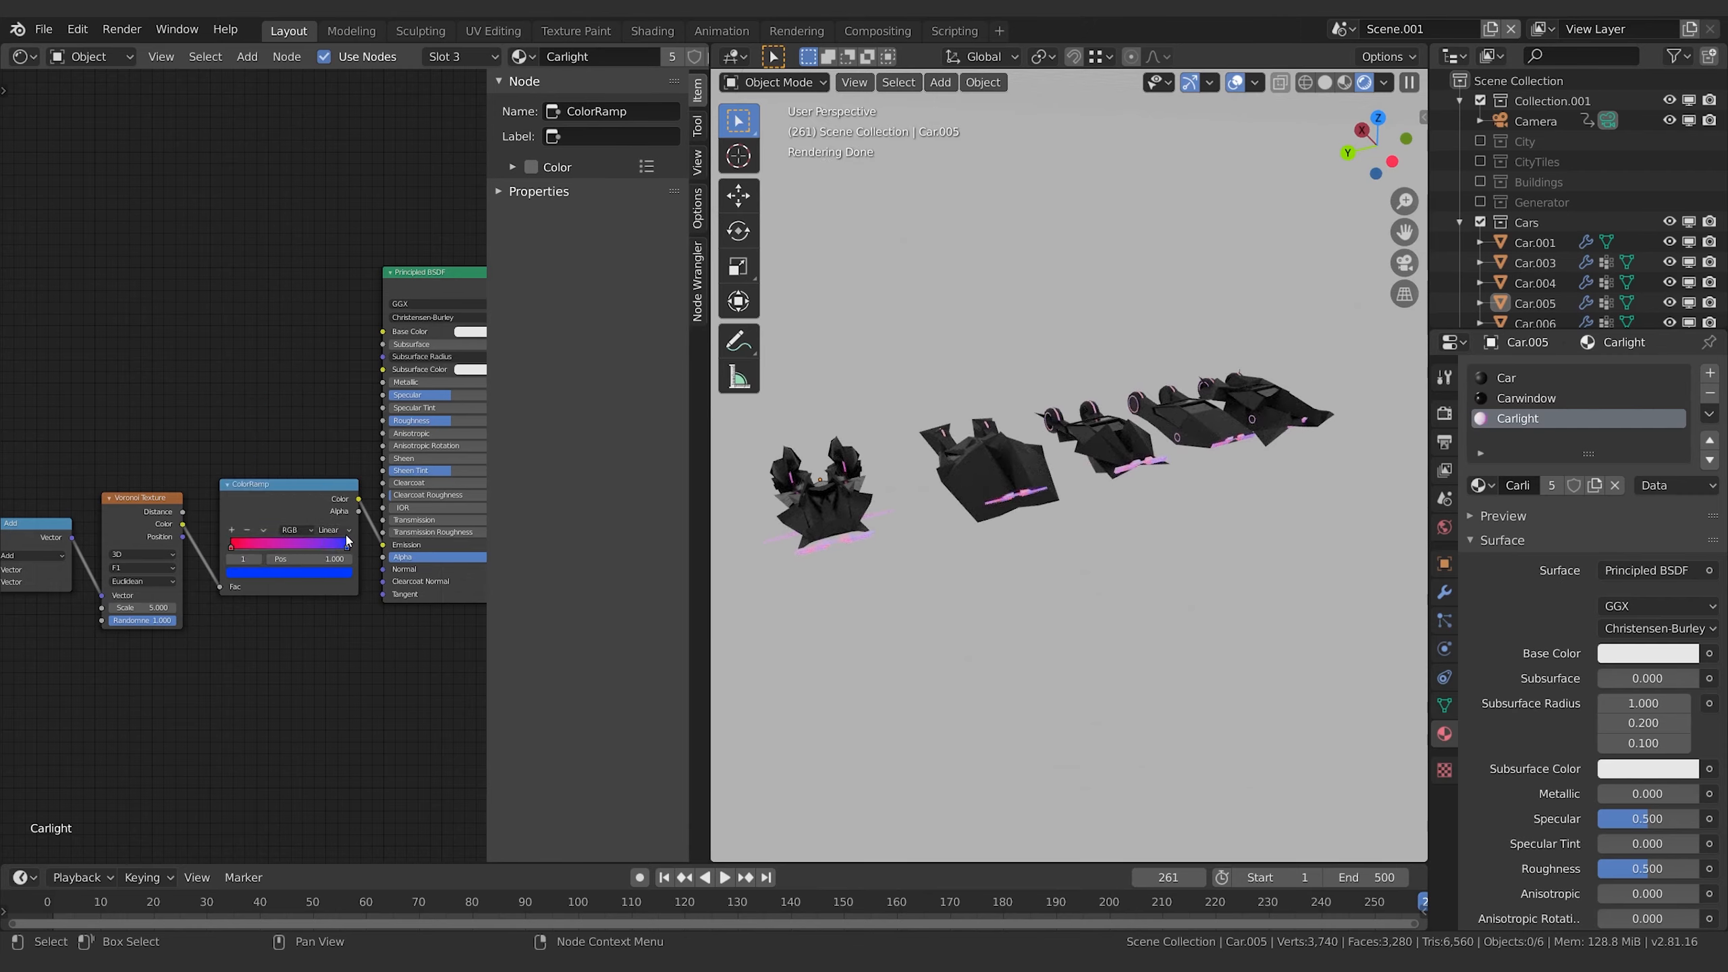
- Set the ColorRamp's interpolation to Constant and move its blue stop to about position 0.46
scroll(996, 516, up, 10)
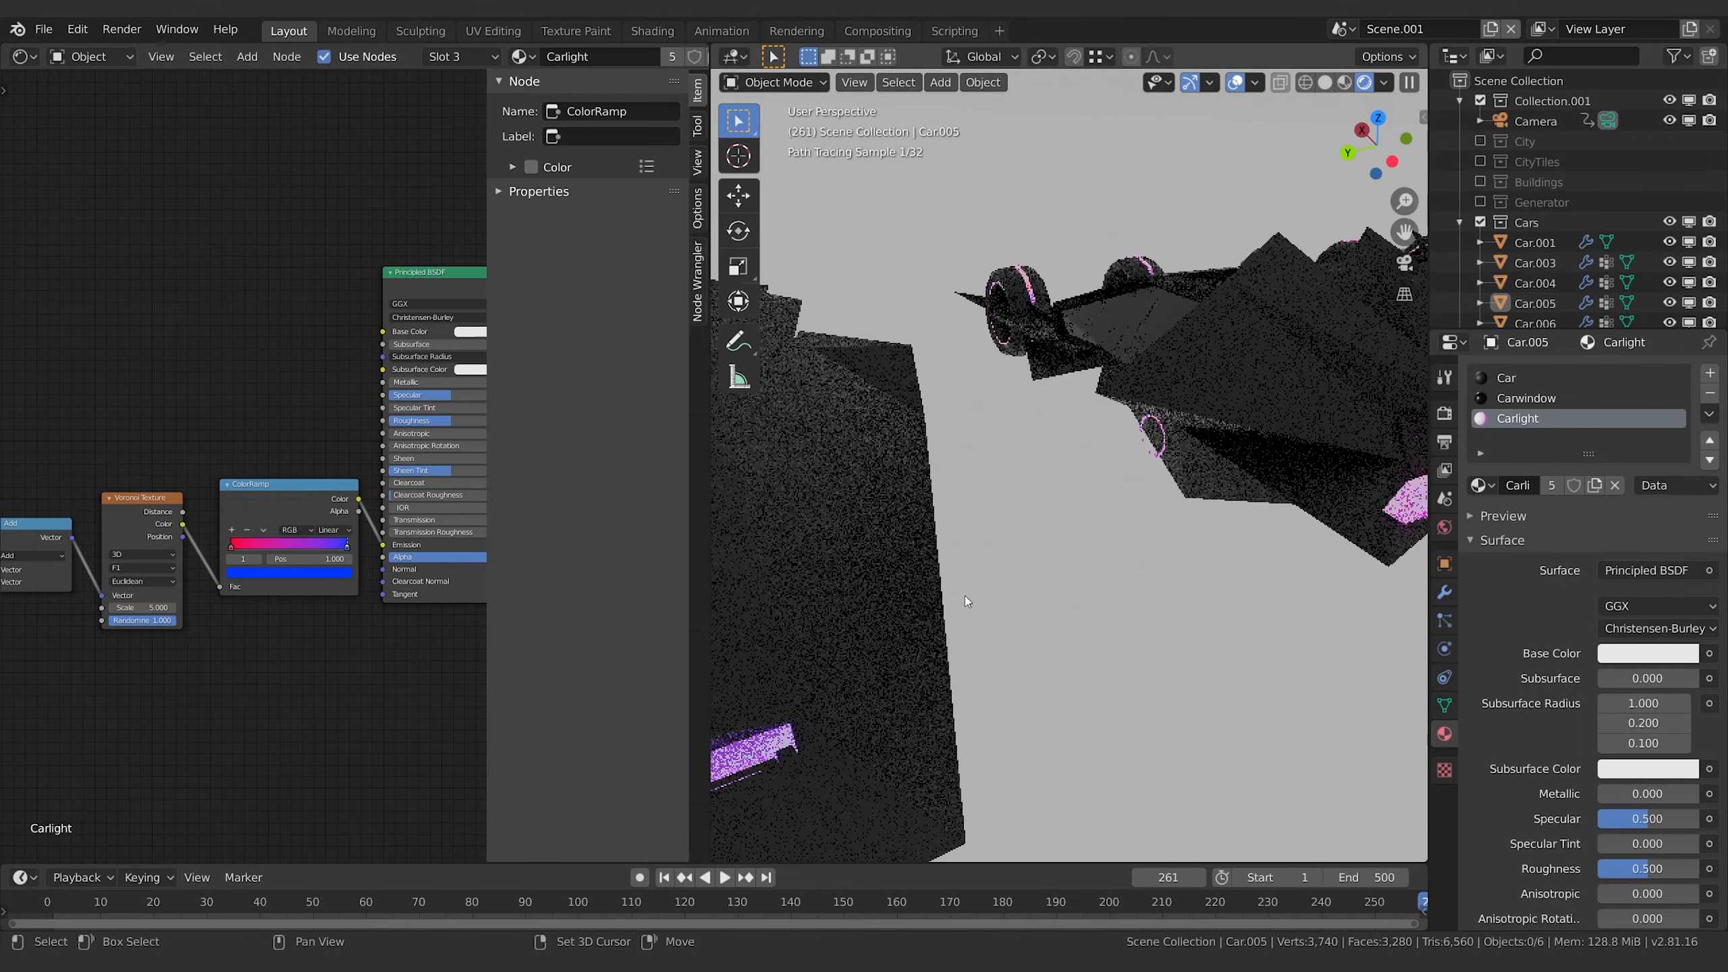
scroll(1167, 477, down, 5)
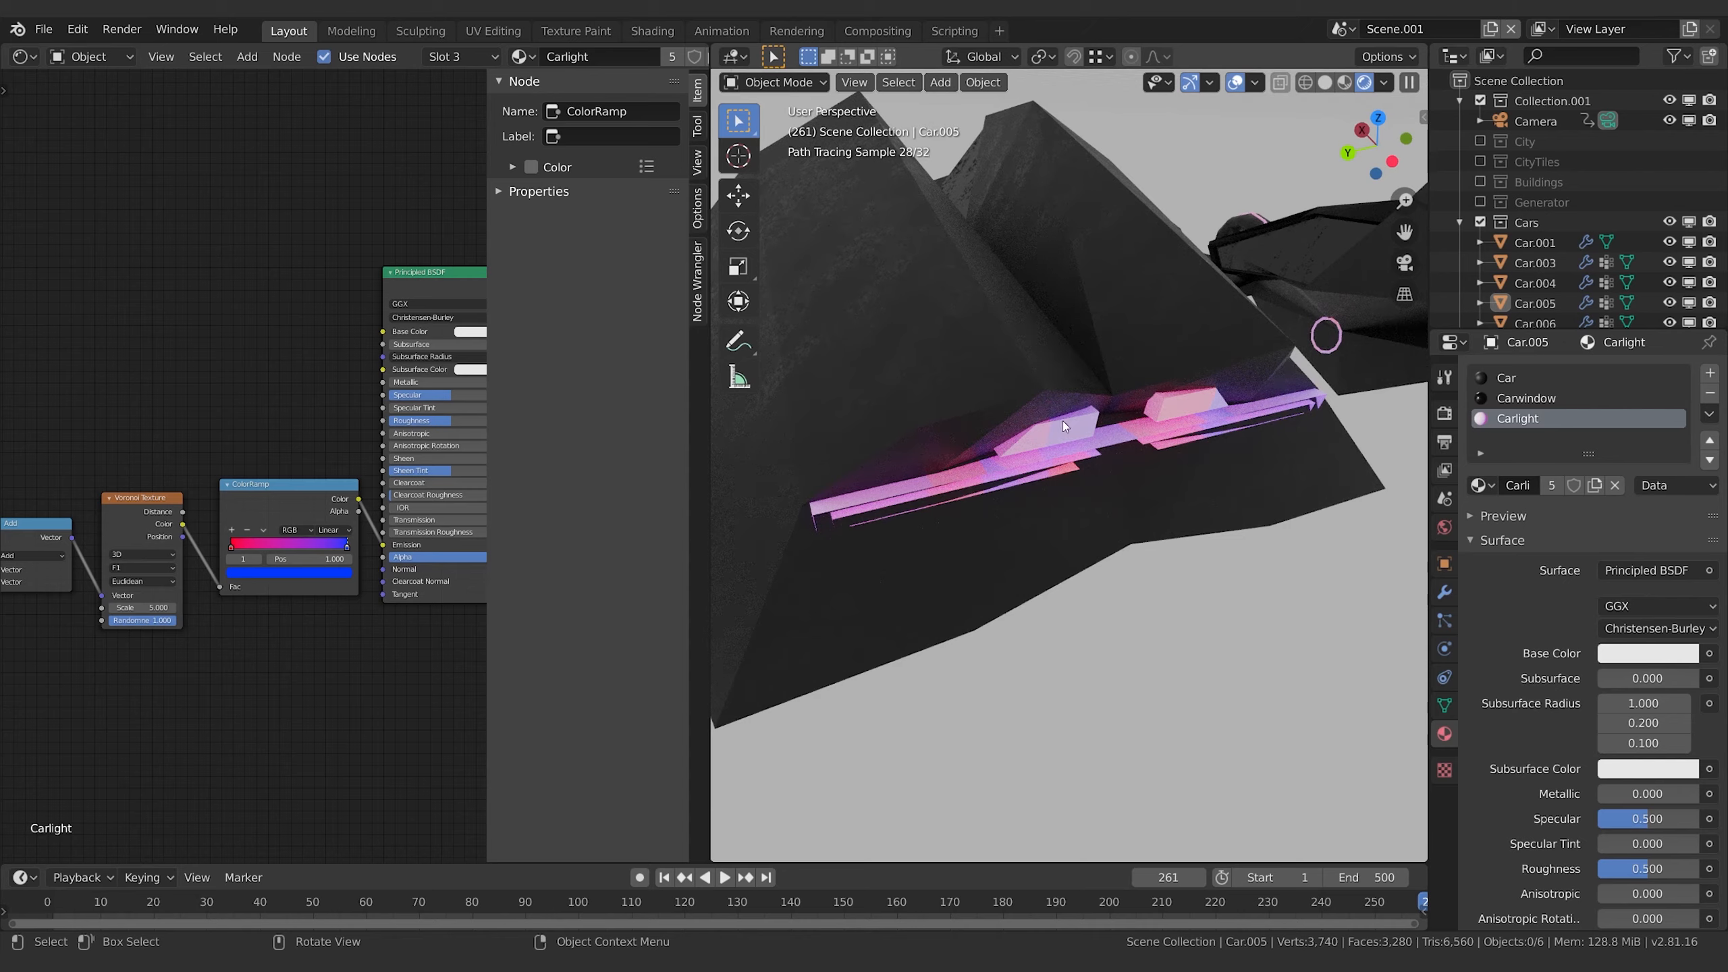
scroll(1063, 421, down, 4)
shift+middle_drag(1259, 398, 864, 549)
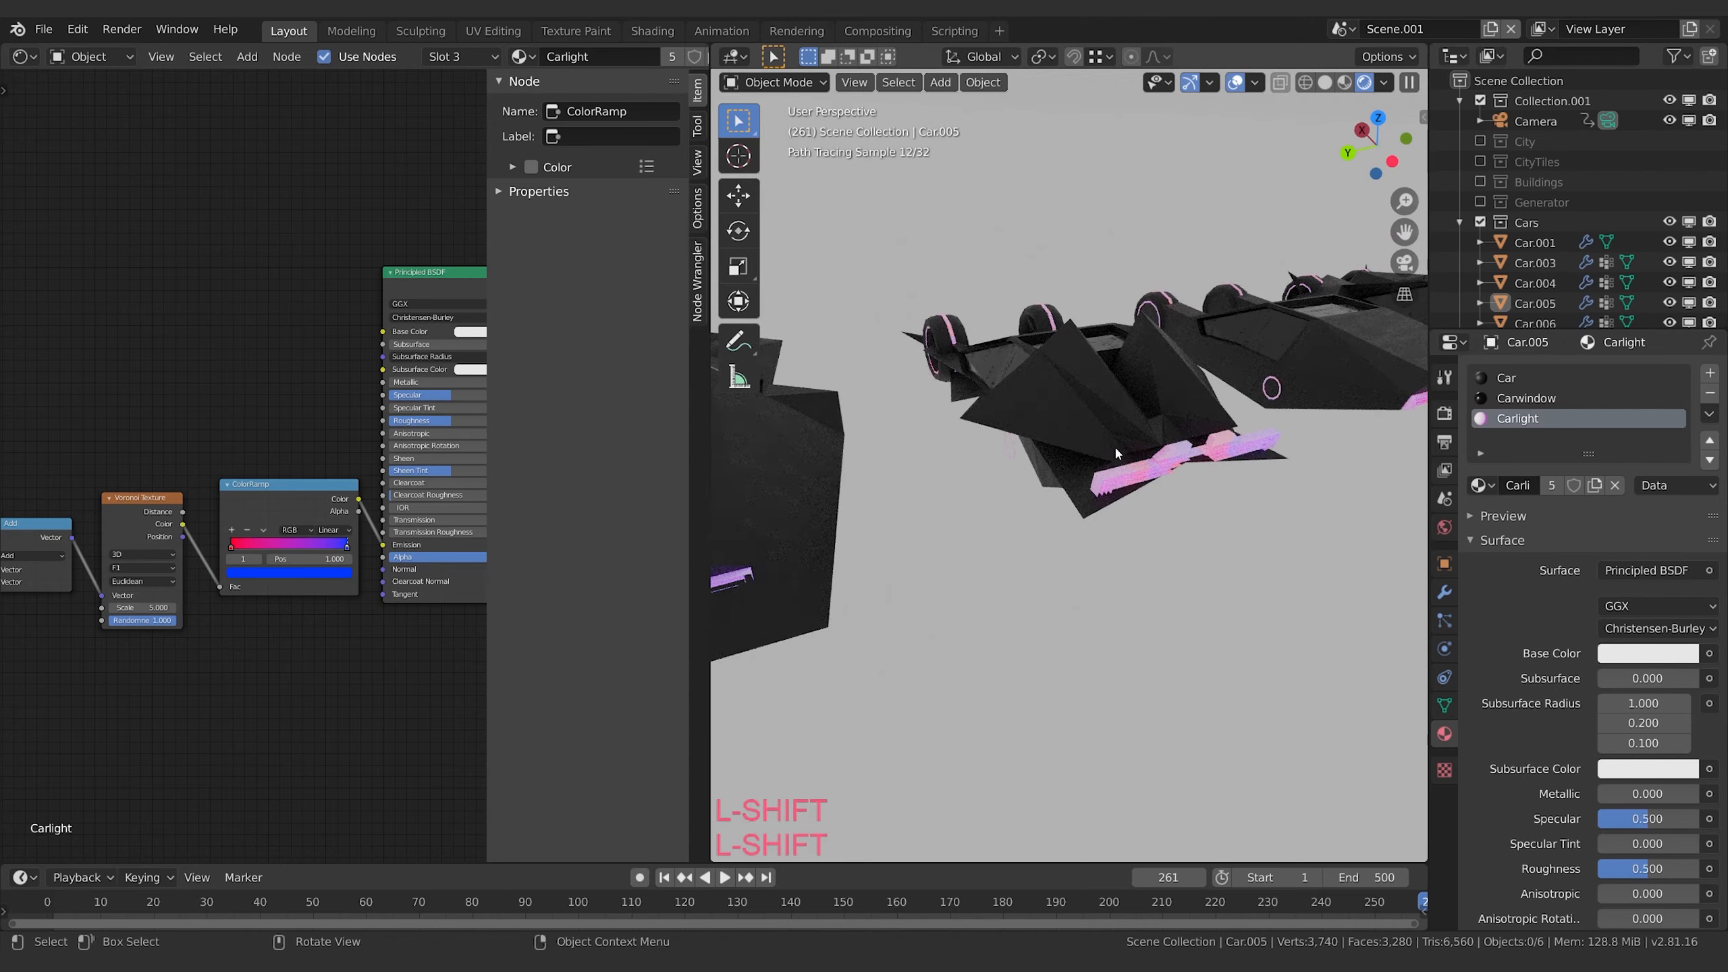
click(293, 482)
click(333, 530)
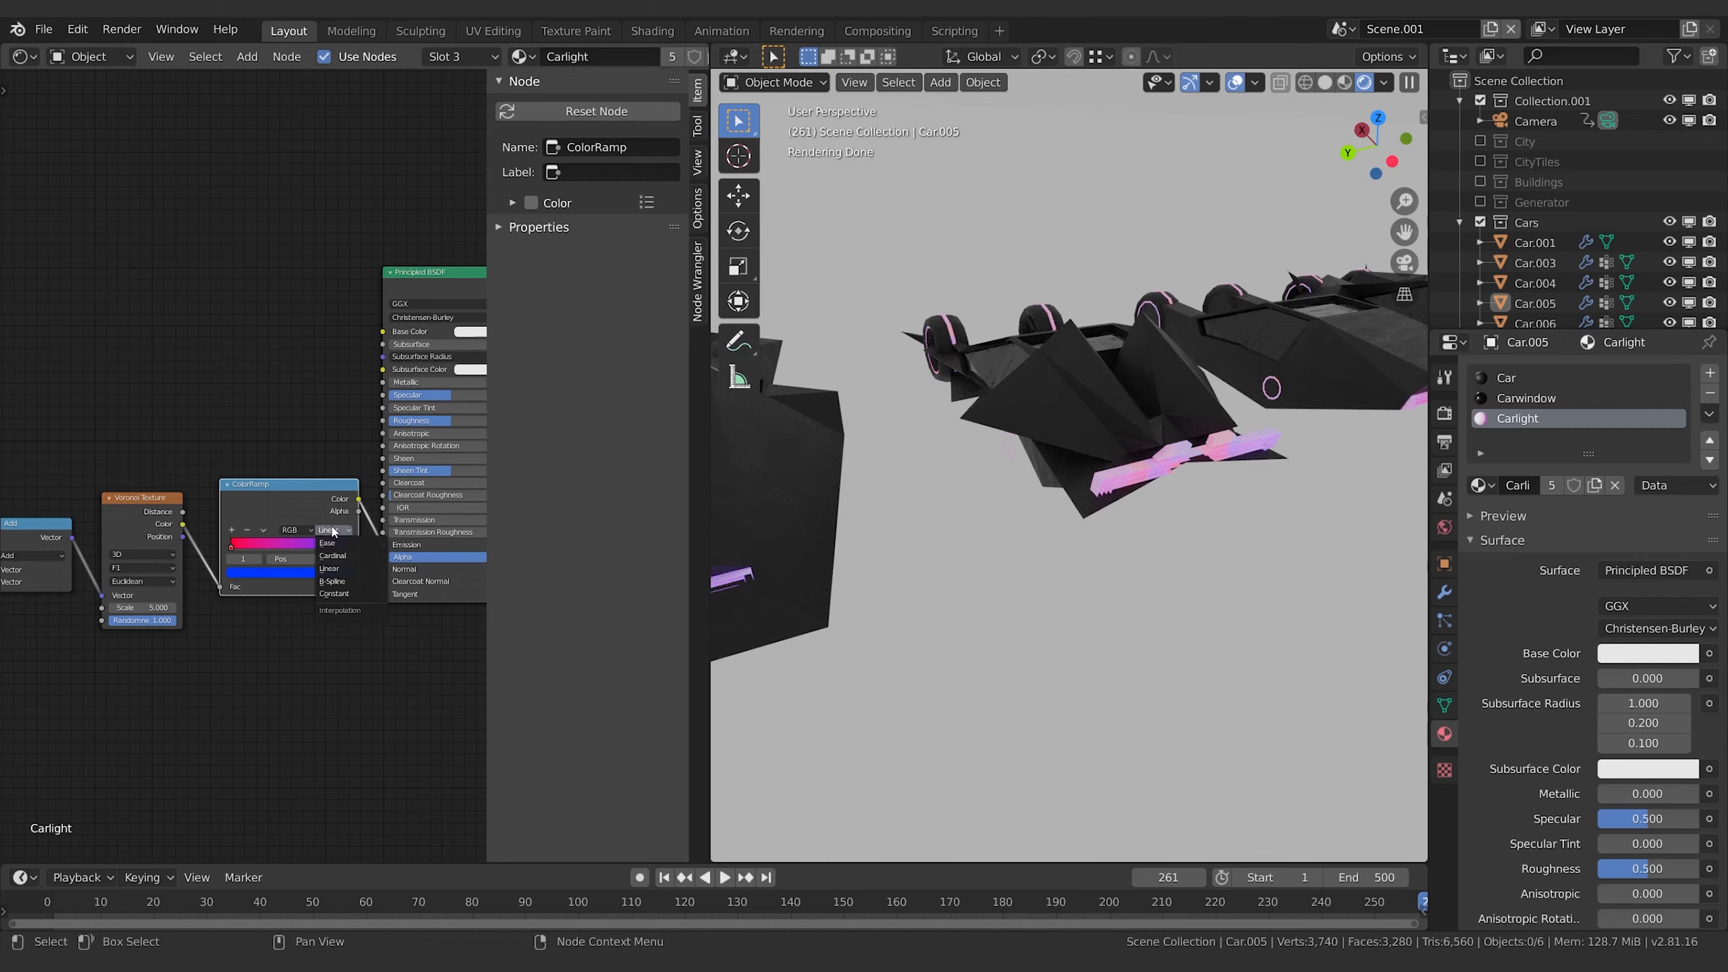
click(345, 592)
drag(340, 549, 284, 550)
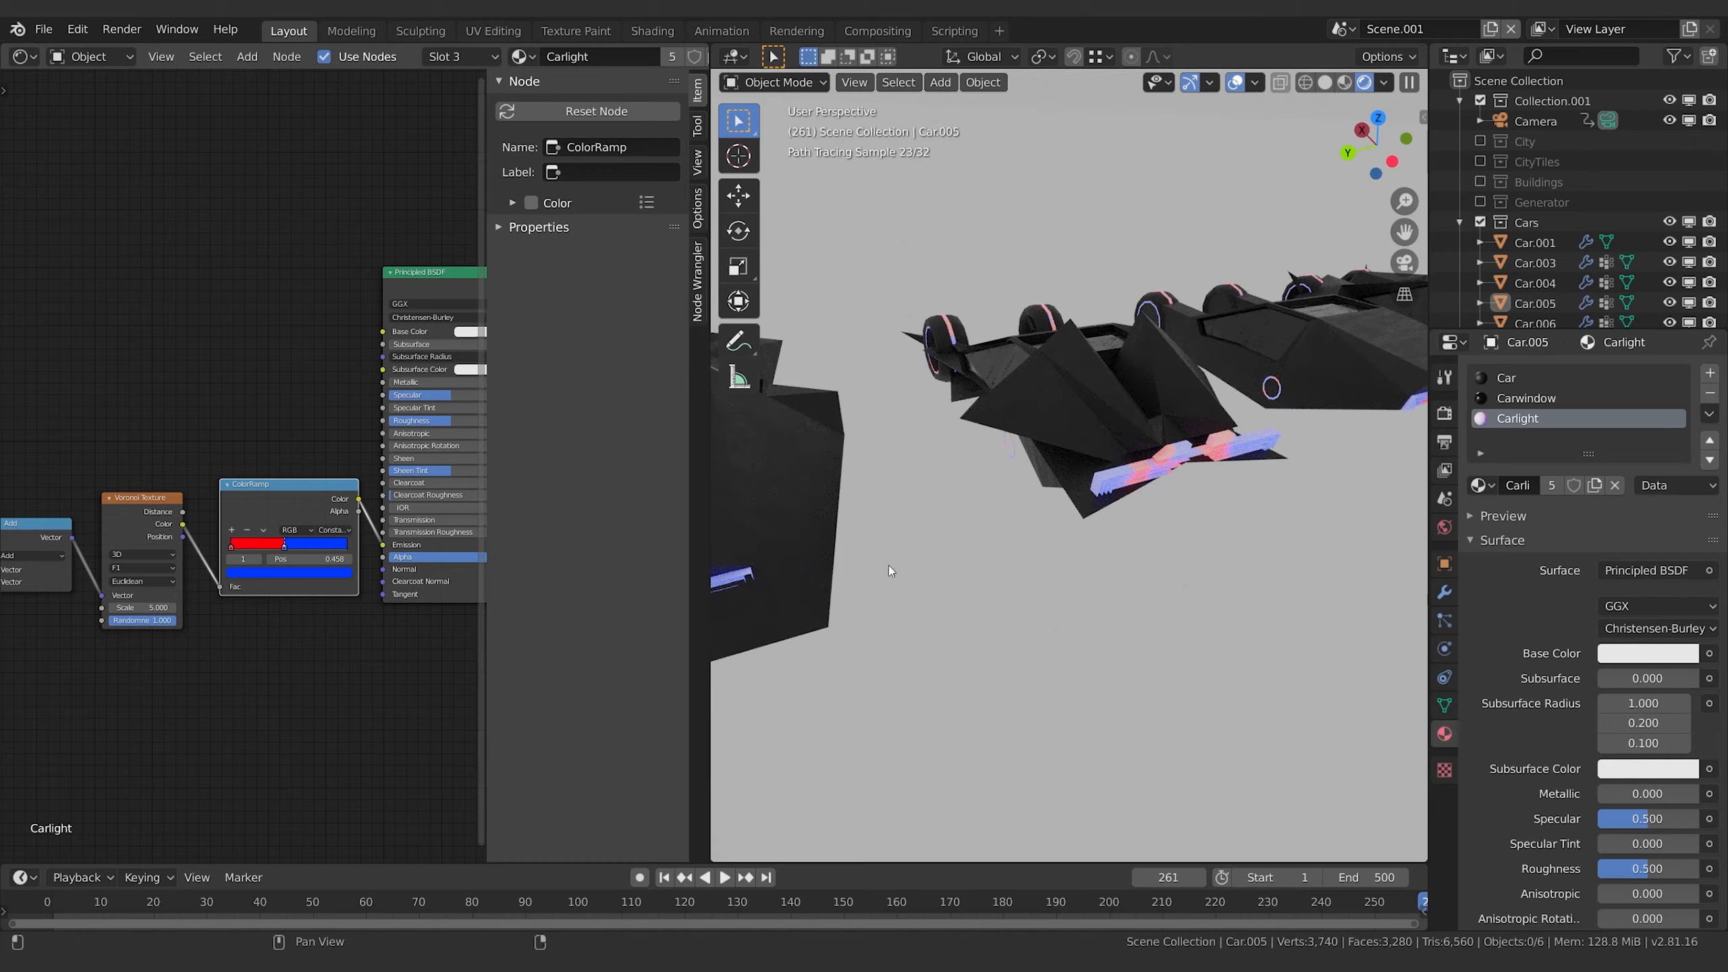
- Set the Voronoi Texture's Scale to 1 in the Carlight material
mouse_move(888, 564)
middle_down()
mouse_move(761, 602)
mouse_move(1028, 540)
mouse_move(988, 529)
mouse_move(1097, 515)
mouse_move(1023, 479)
mouse_move(1204, 459)
mouse_move(1081, 533)
mouse_move(1150, 422)
mouse_move(1221, 494)
middle_up()
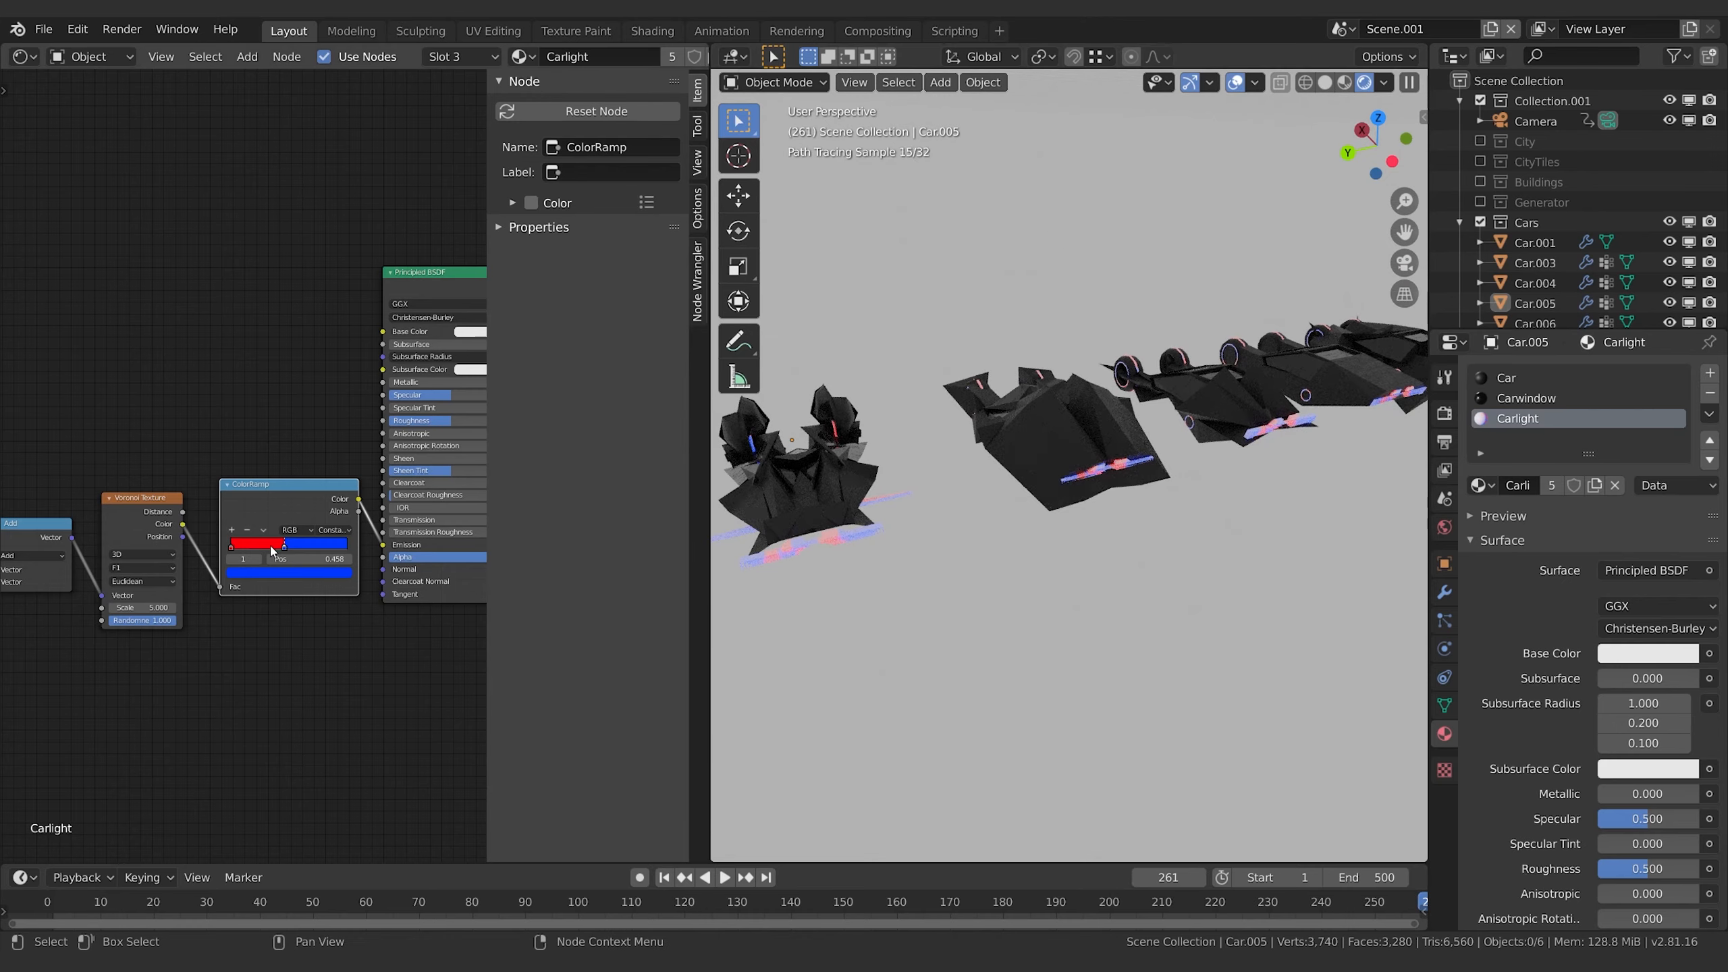
scroll(1209, 446, down, 2)
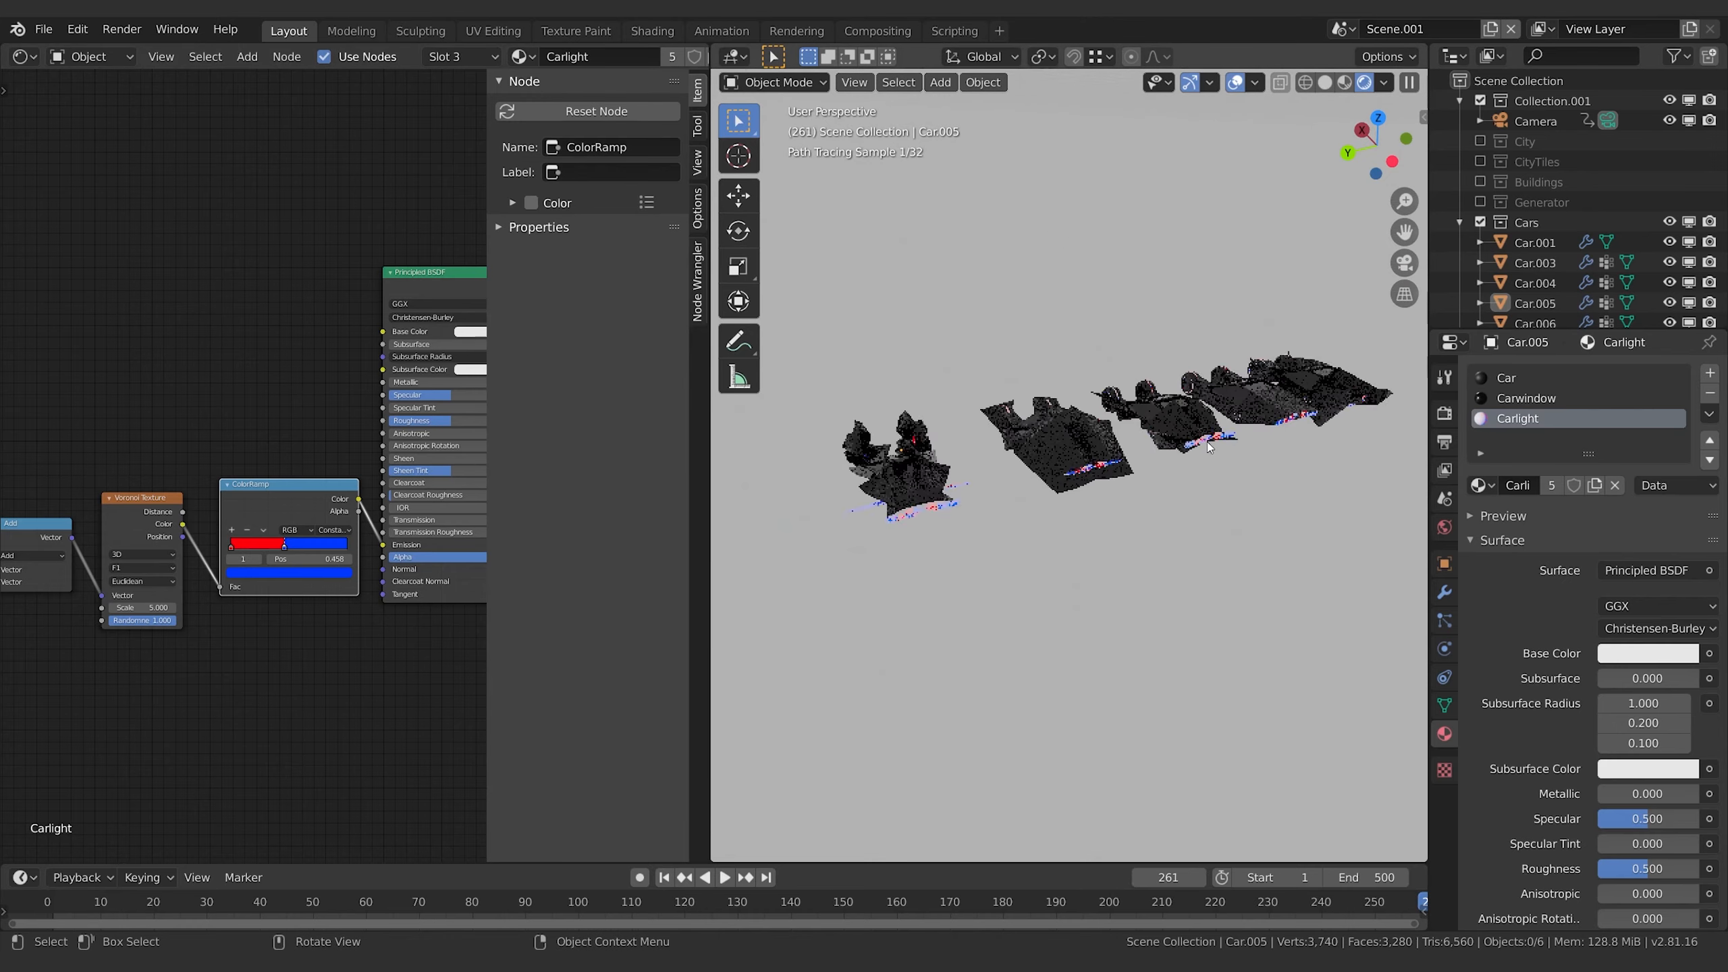
scroll(1235, 455, up, 2)
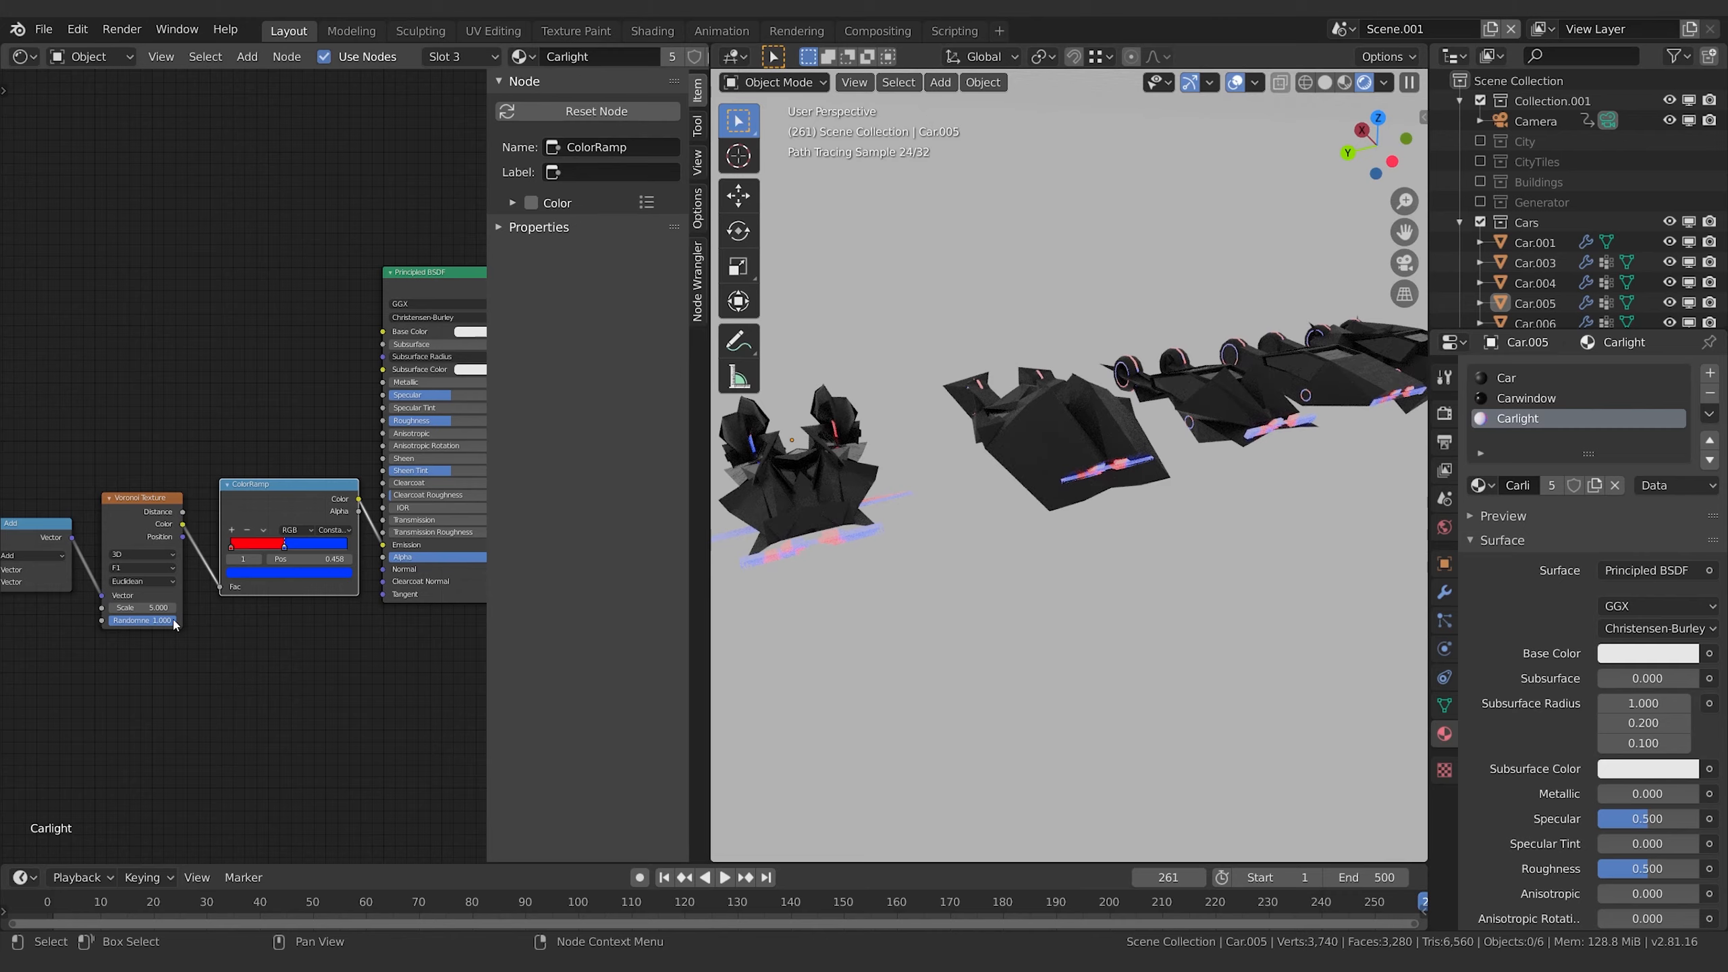
drag(143, 607, 145, 610)
click(144, 608)
text(1)
key(Return)
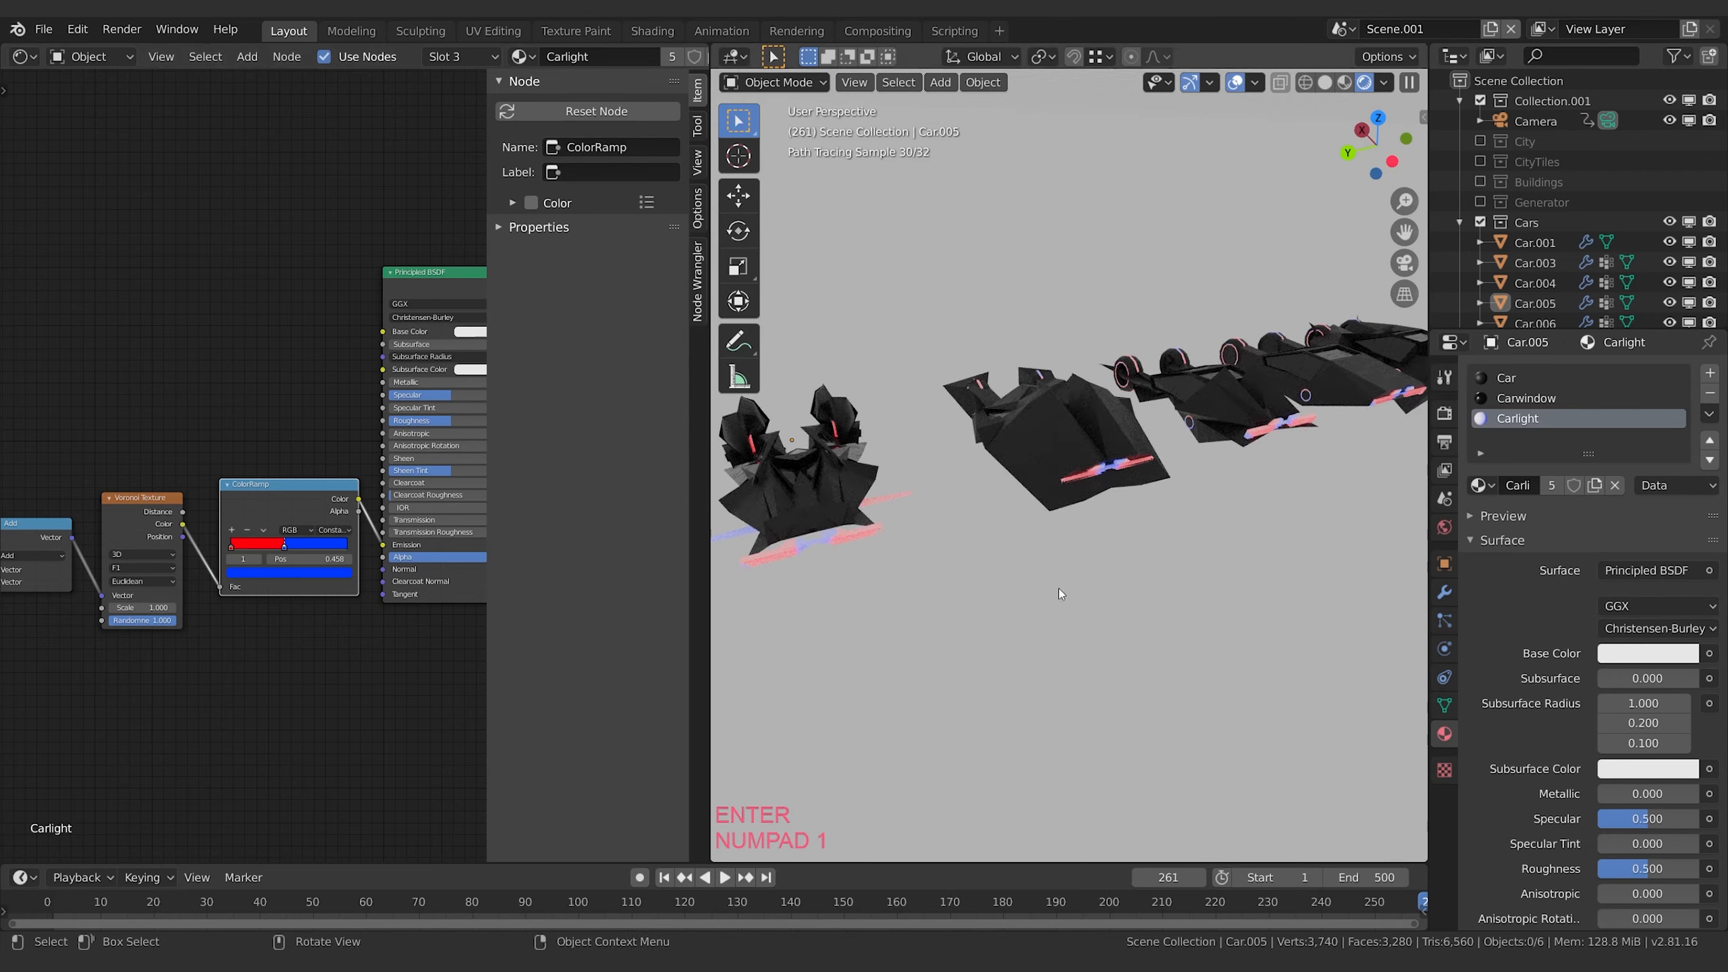
- Set the Voronoi Texture's Scale to 0.1 for larger colour cells across the cars
click(143, 607)
text(.)
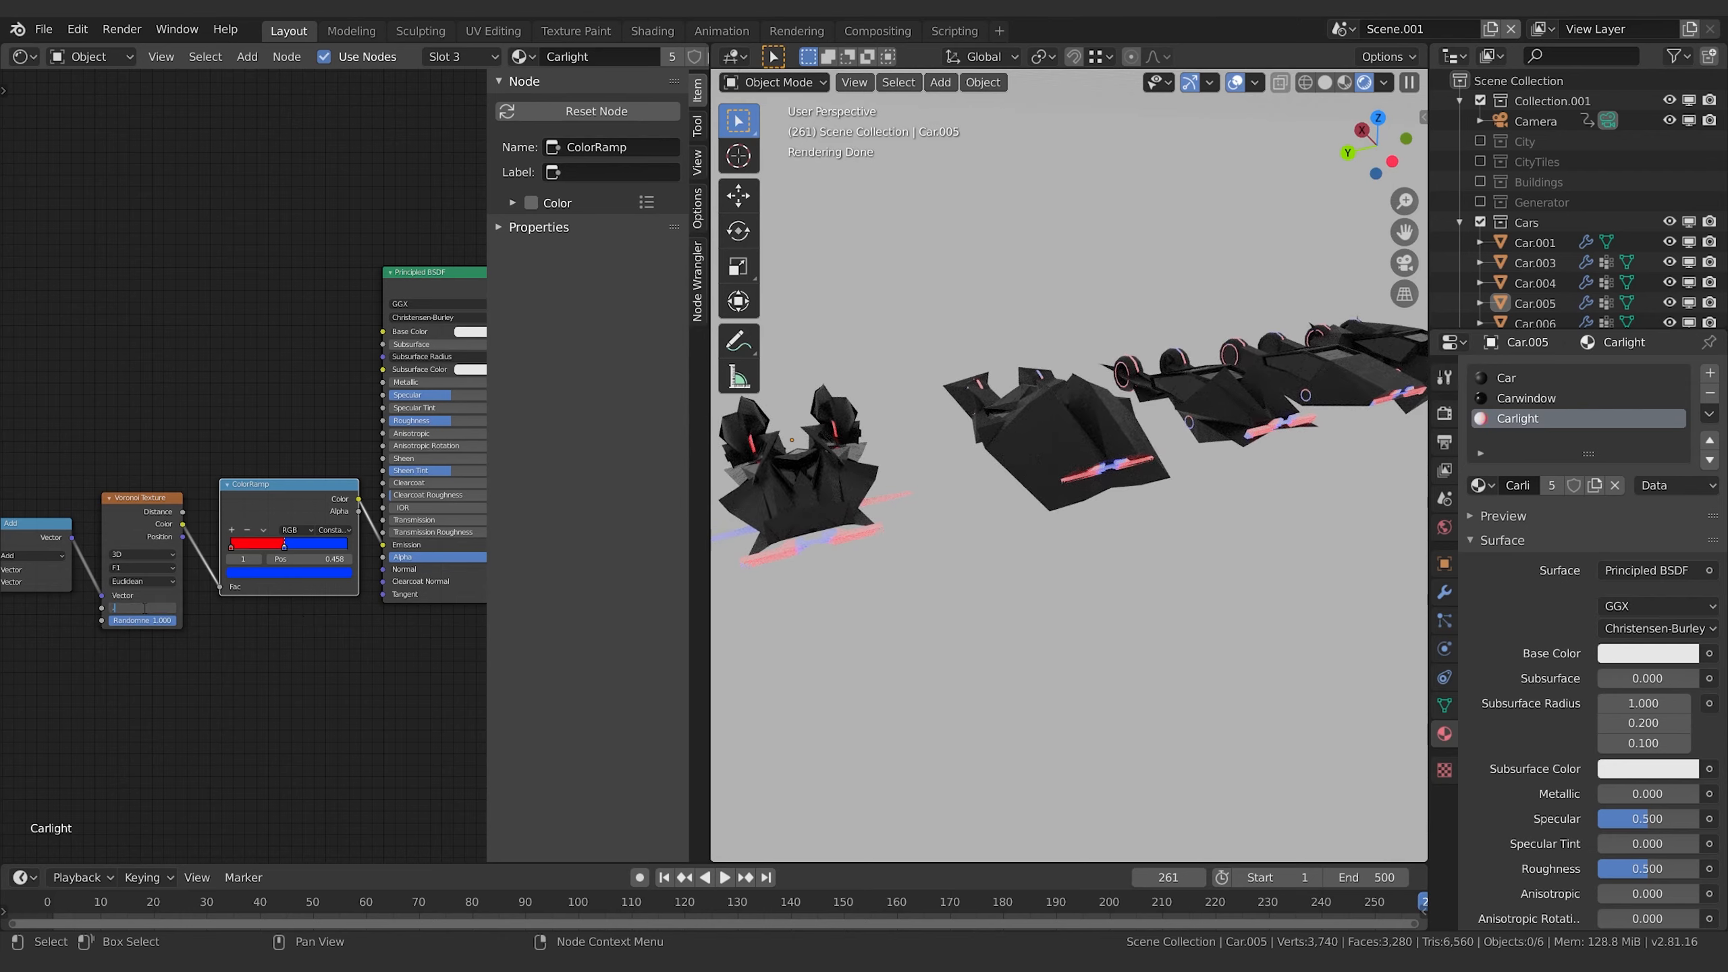
text(1)
key(Return)
scroll(1163, 500, down, 1)
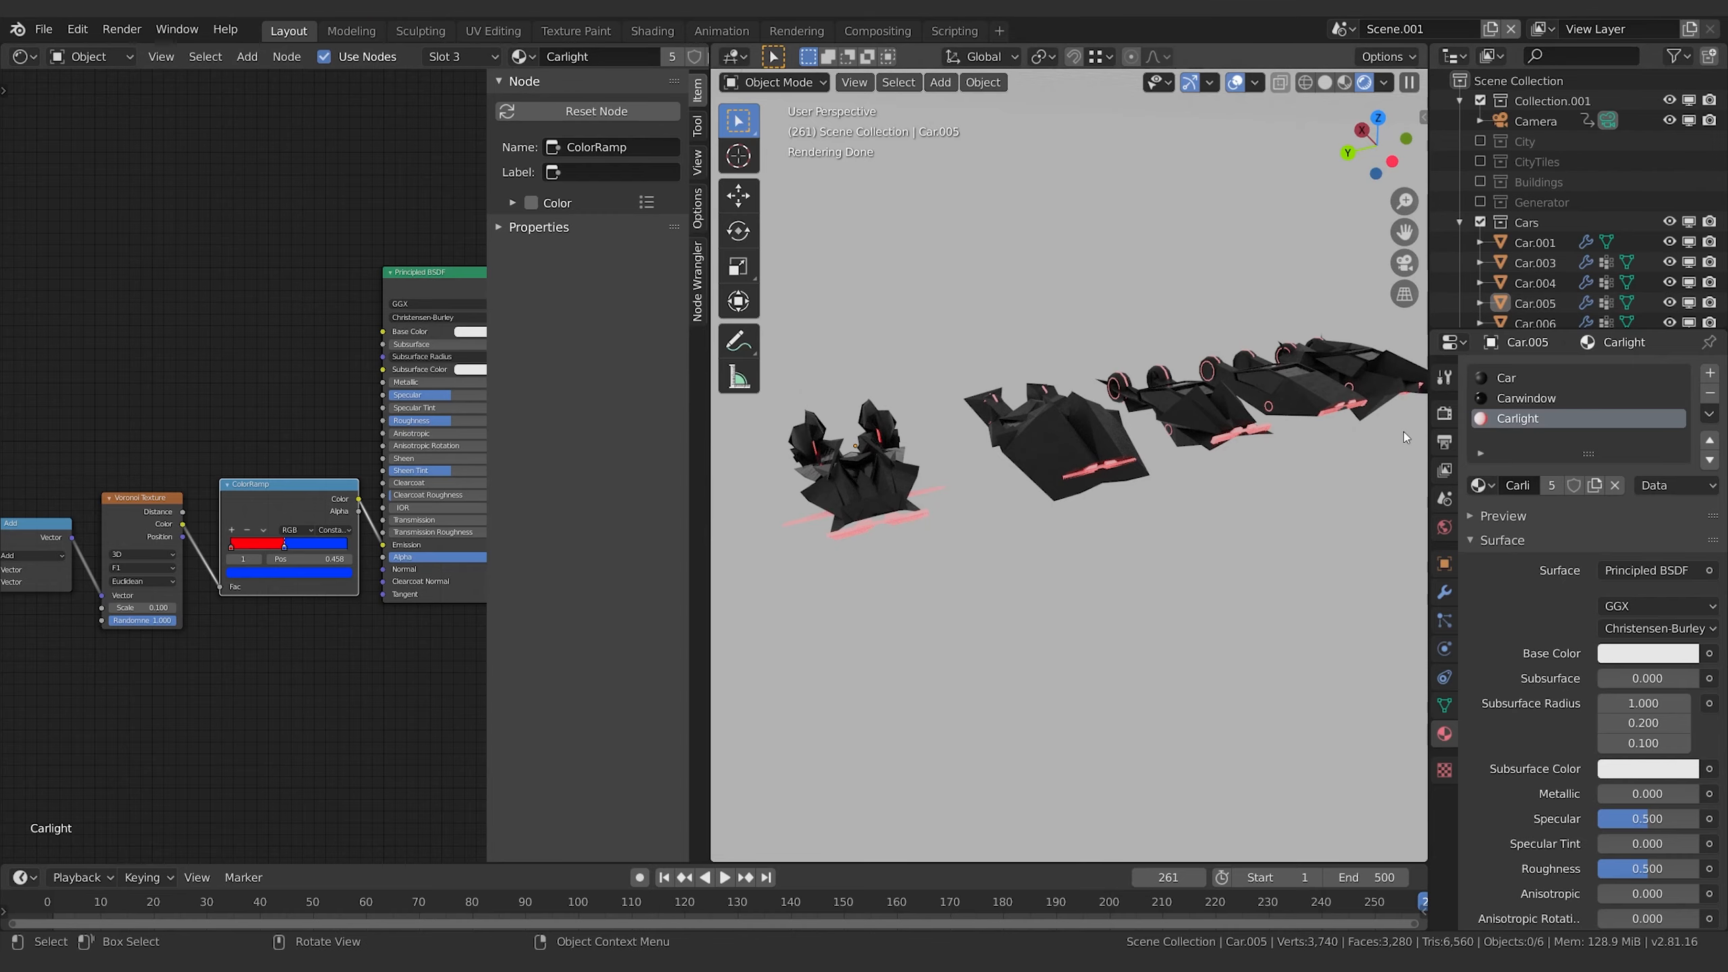
- Review the whole Carlight node chain from the Texture Coordinate and Particle Info nodes to the Material Output
shift+middle_drag(232, 686, 521, 666)
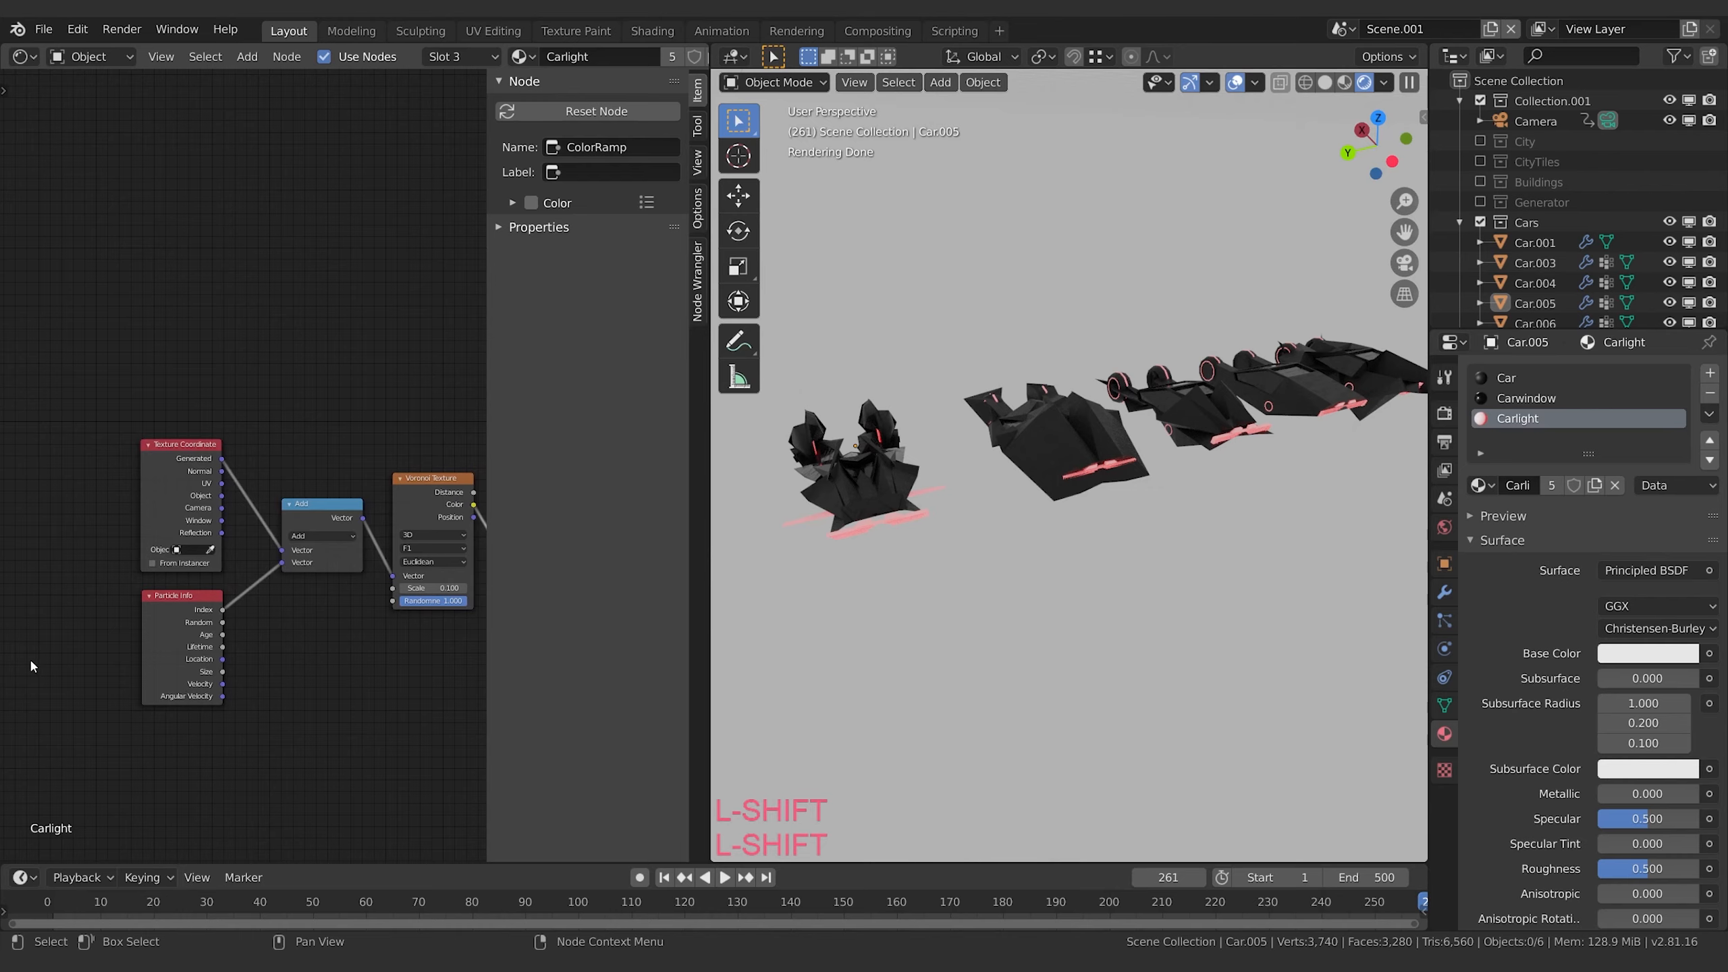
shift+middle_drag(211, 613, 352, 600)
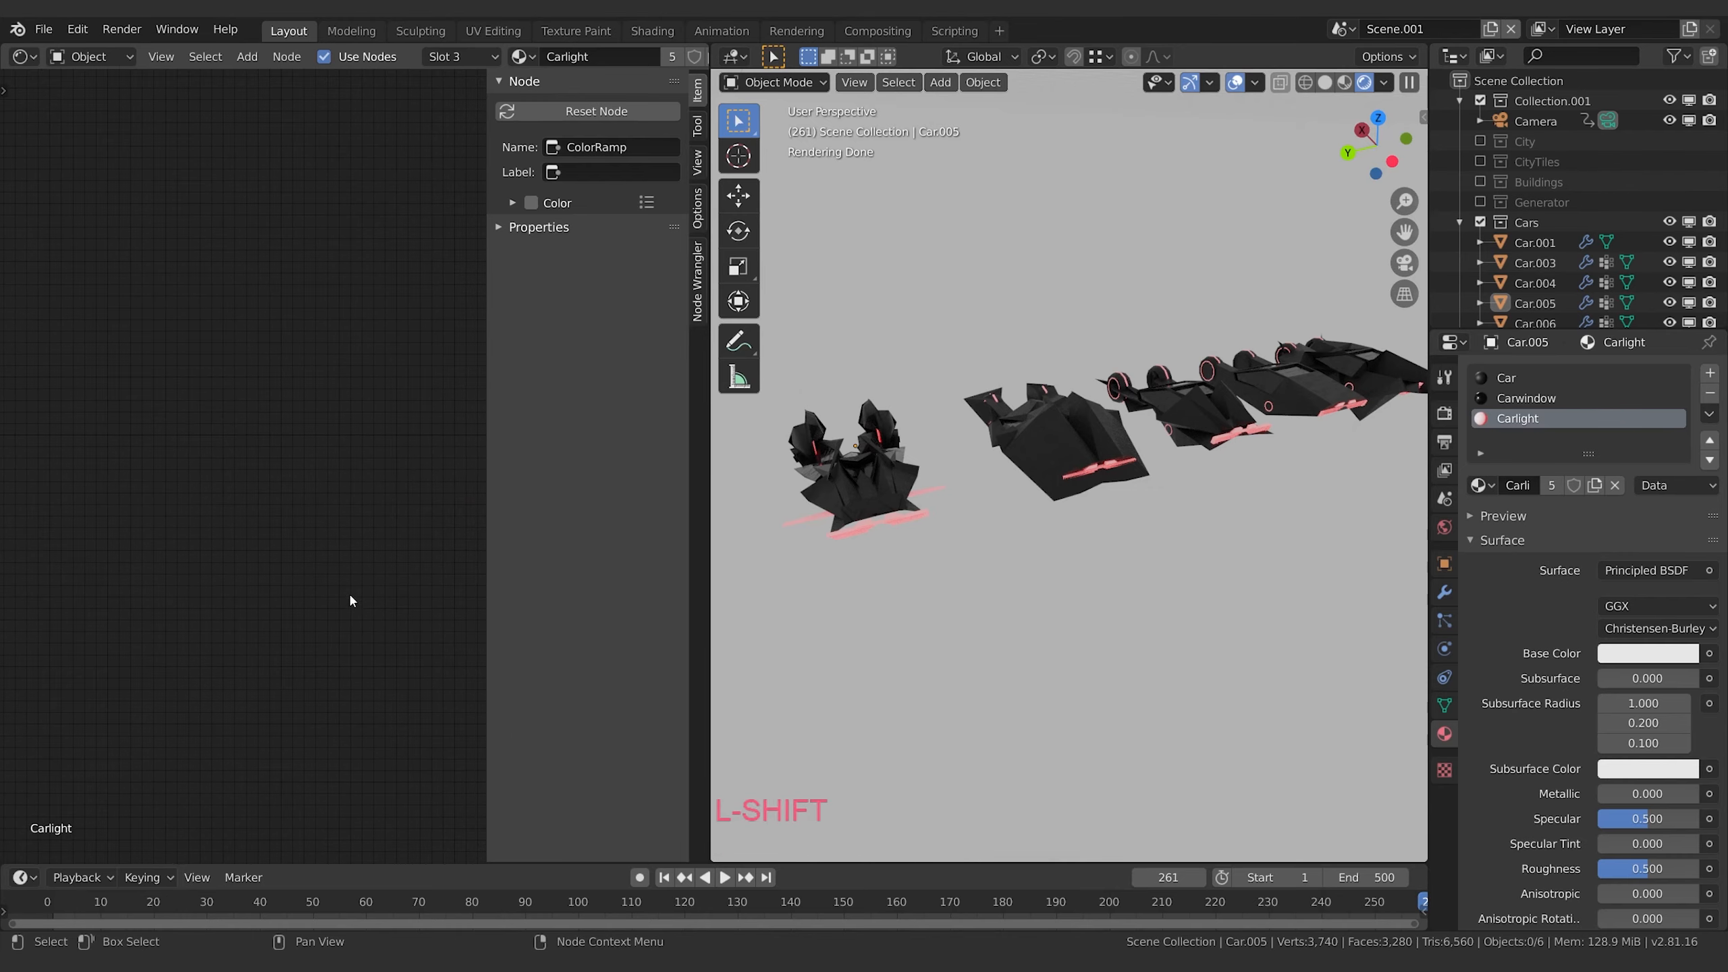
shift+middle_drag(195, 579, 233, 652)
scroll(243, 644, up, 9)
shift+middle_drag(326, 750, 296, 664)
scroll(296, 663, up, 4)
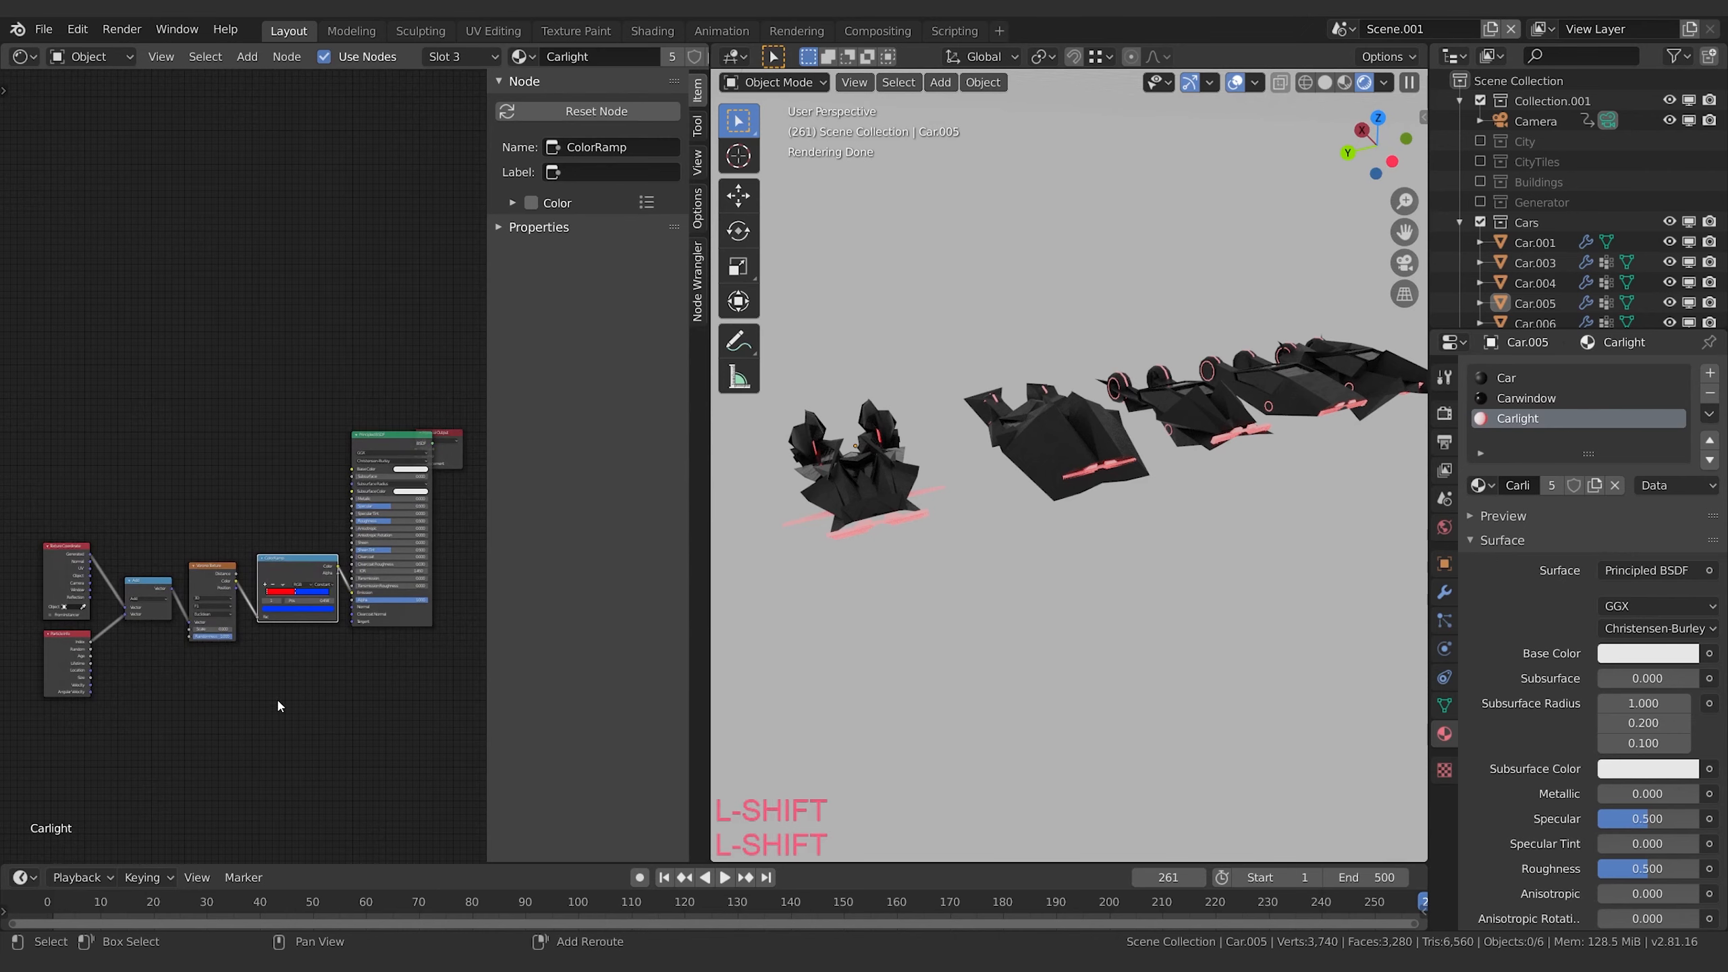
shift+middle_drag(307, 727, 309, 681)
scroll(310, 680, down, 1)
scroll(1523, 262, down, 3)
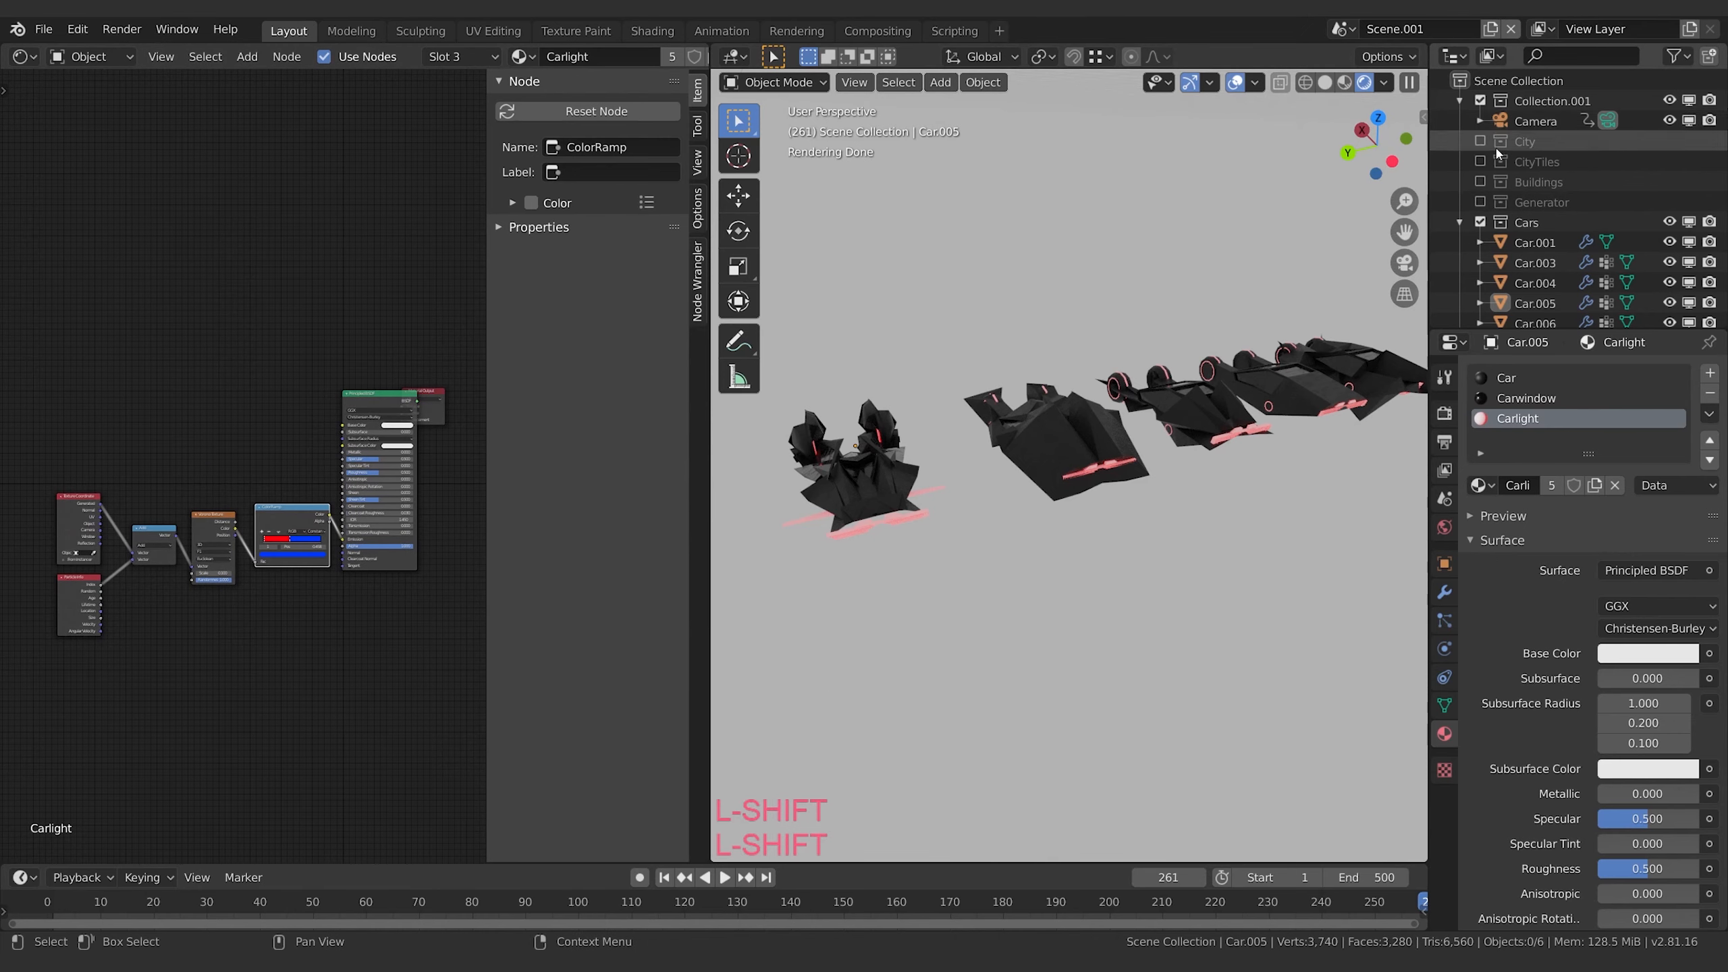
- Enable the Traffic.004 collection and check the light colours on the flying cars in the rendered view
scroll(1523, 262, down, 3)
click(1480, 187)
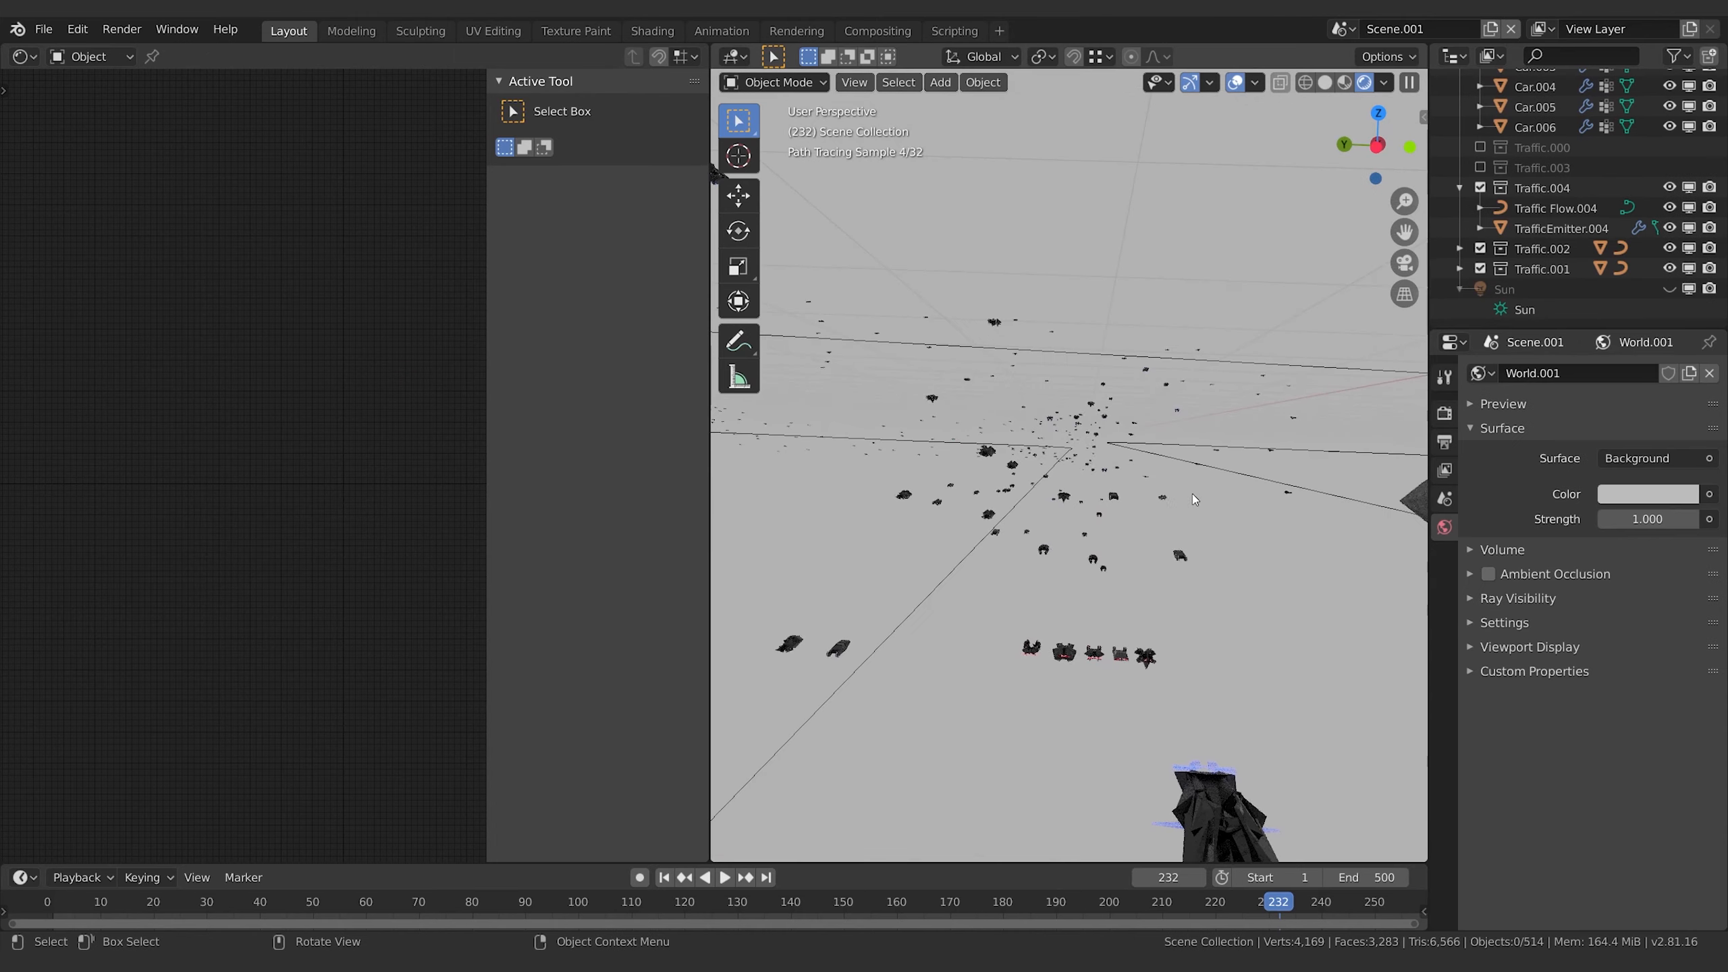
middle_drag(1273, 697, 1273, 698)
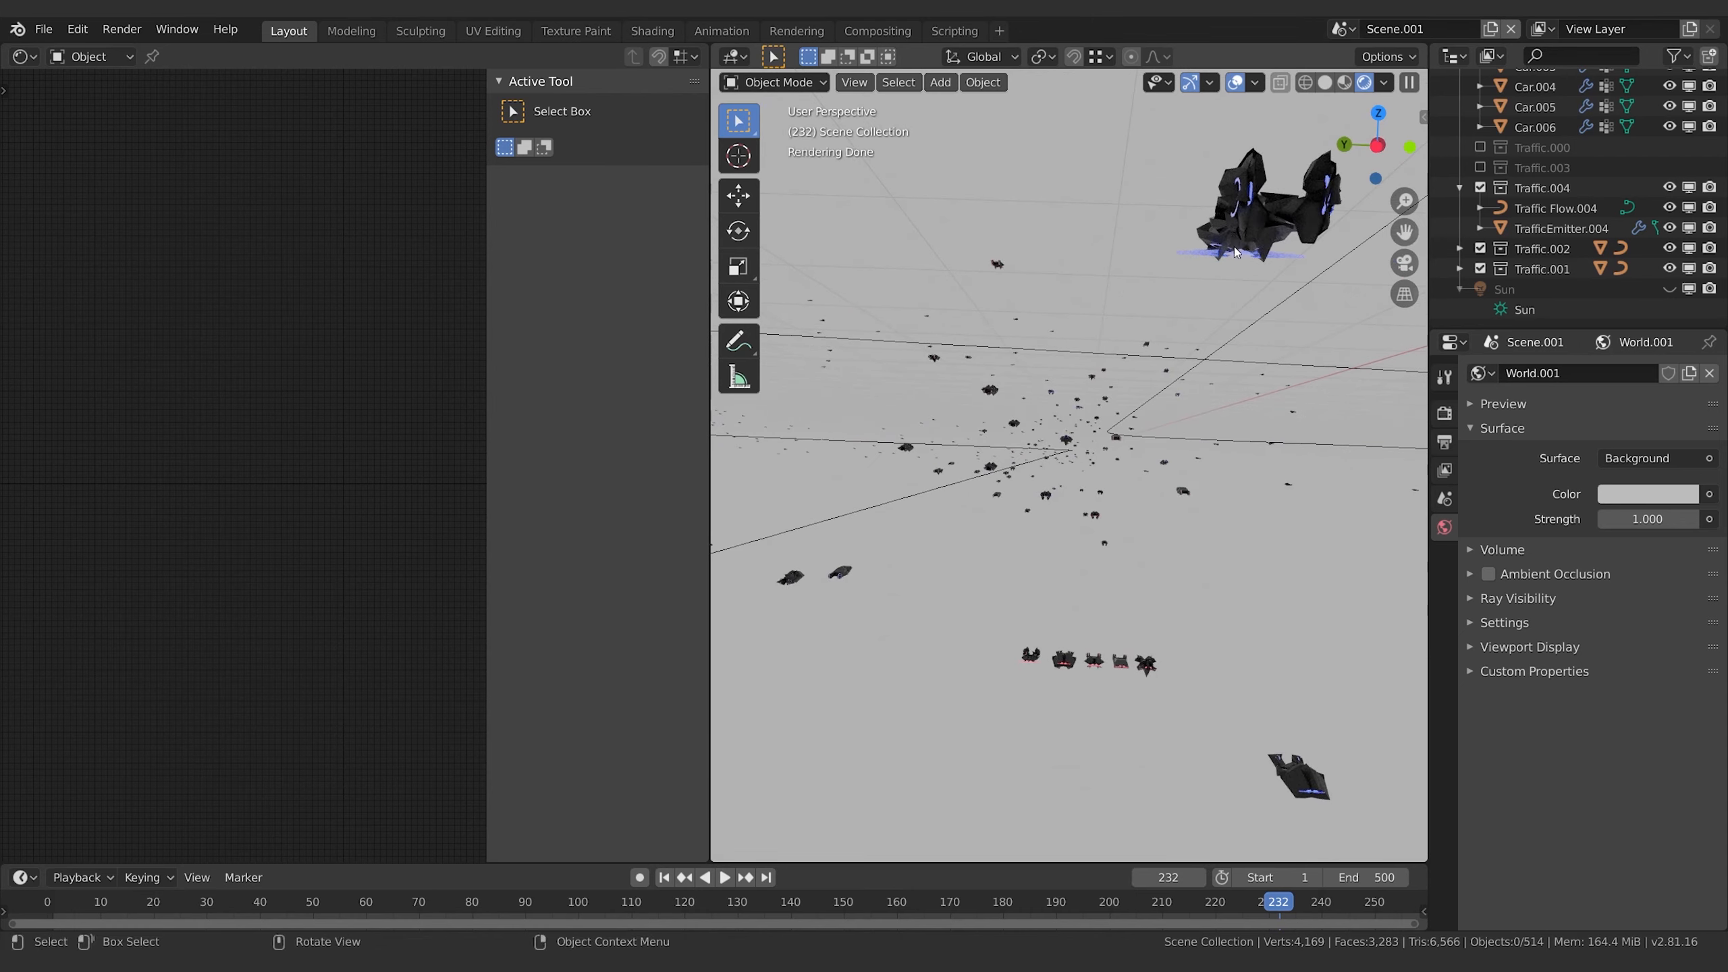
scroll(1252, 231, down, 1)
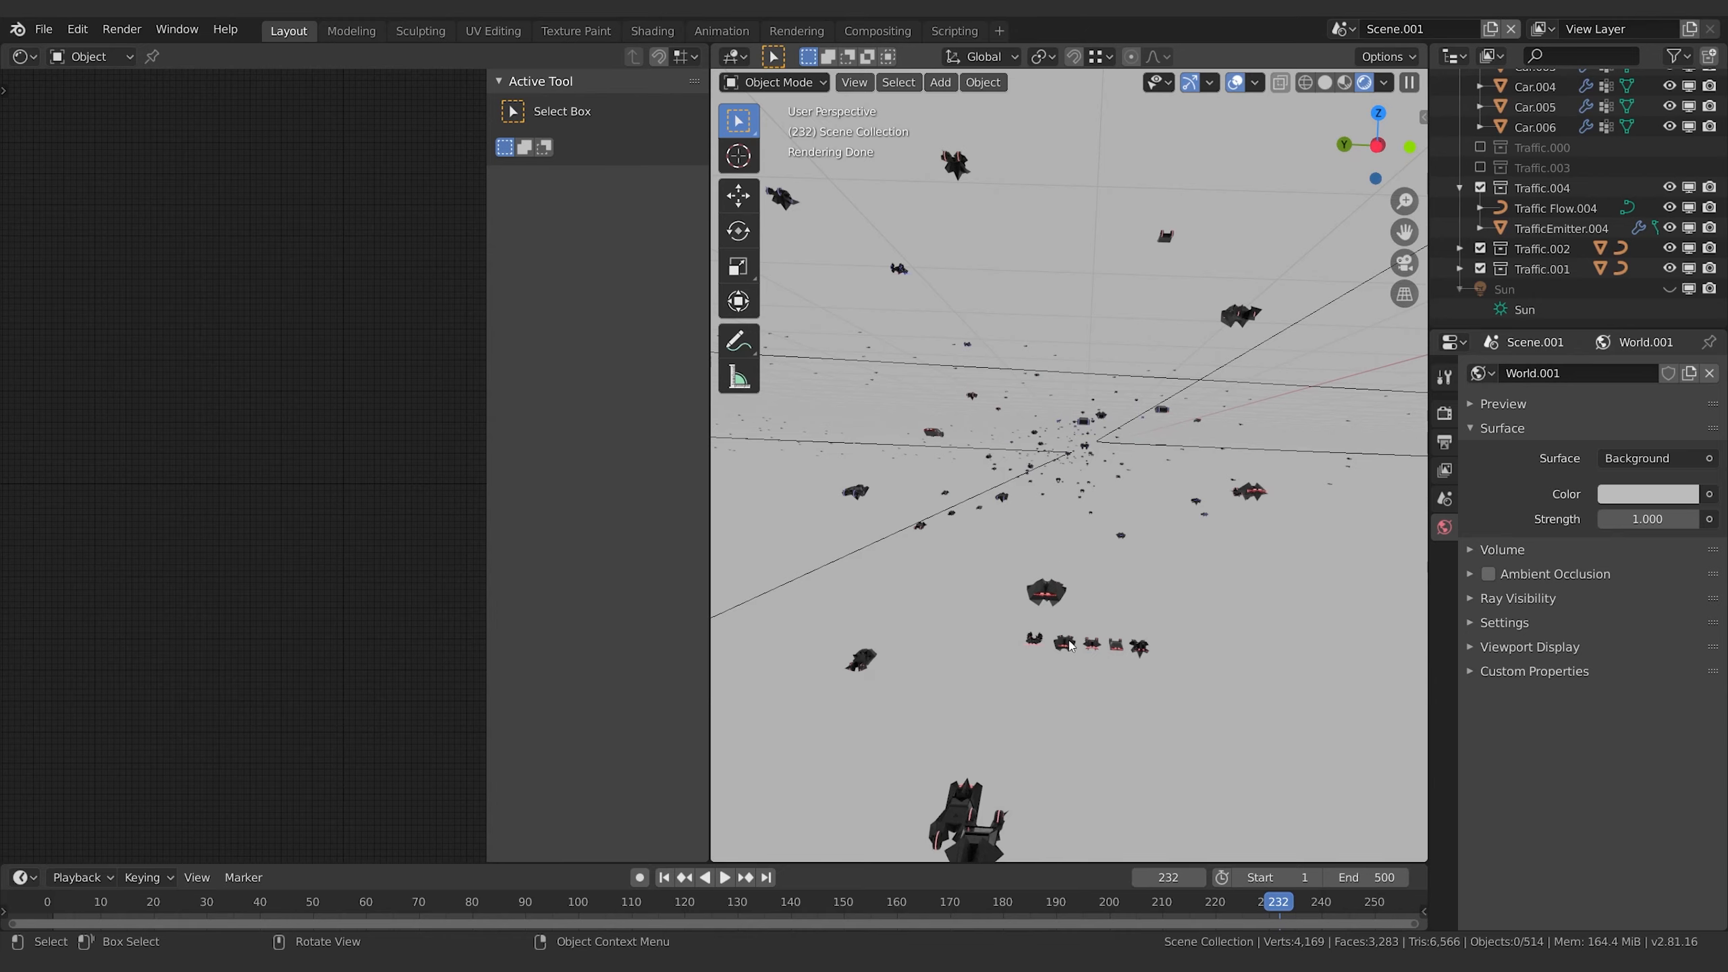
- Select Car.004 and set the Voronoi Texture's Scale to 0.5 in its Carlight material
click(1065, 644)
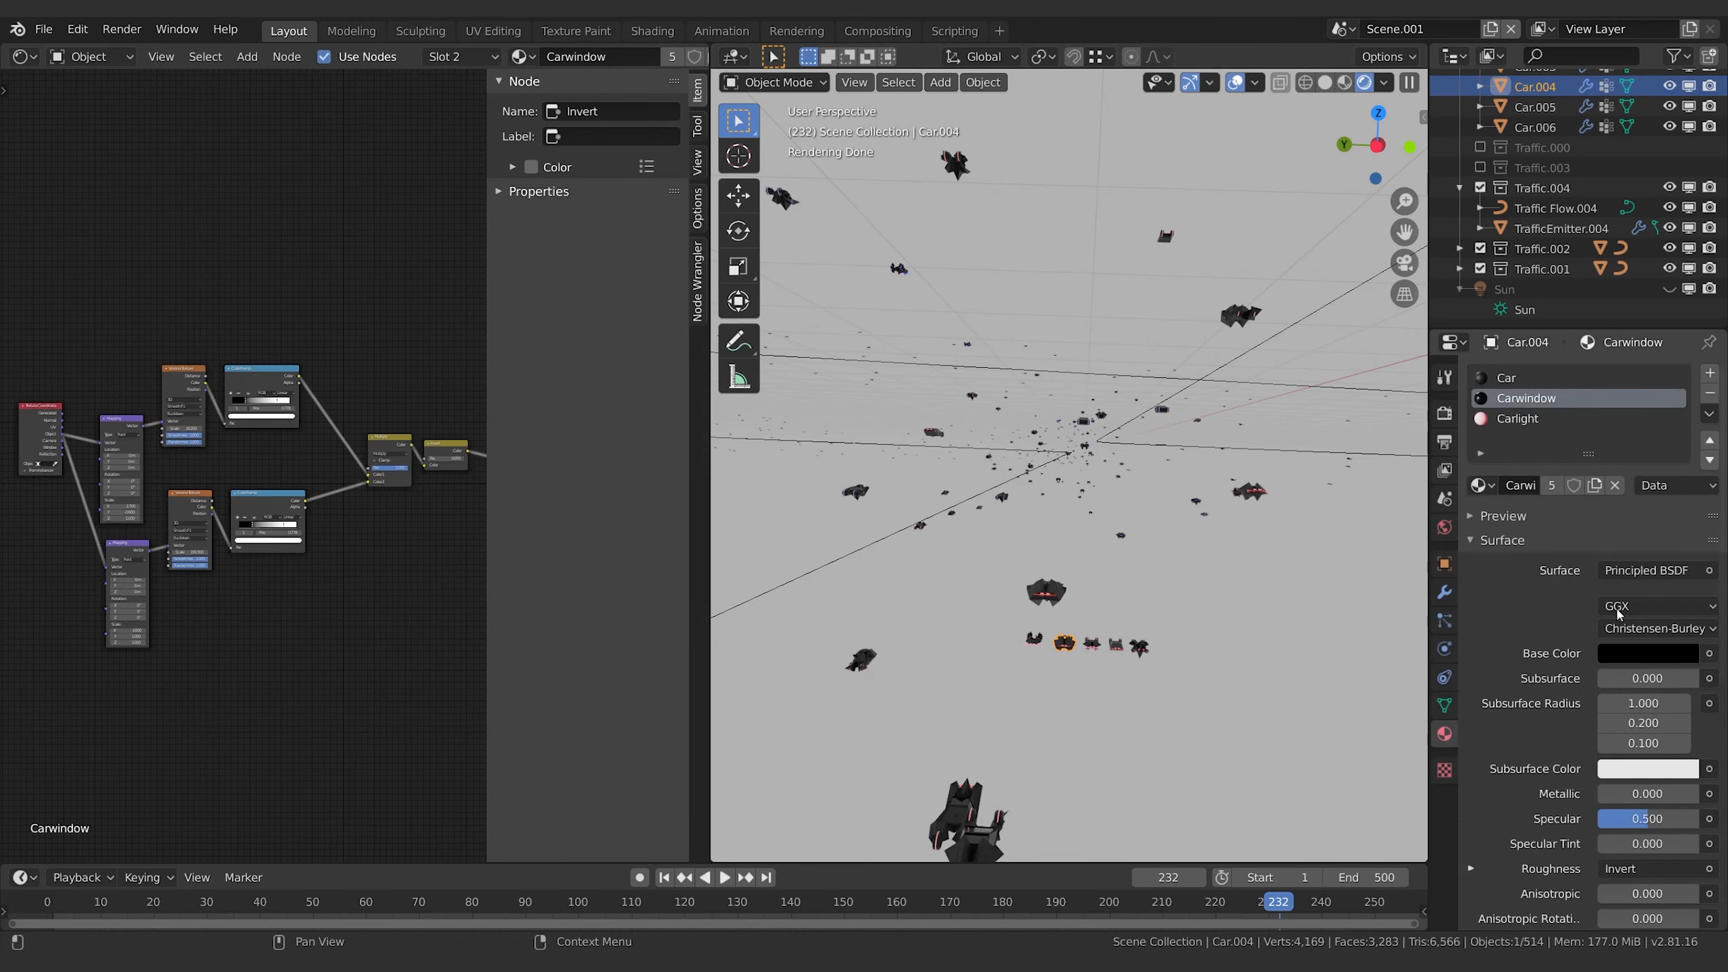
click(1522, 411)
scroll(320, 663, up, 4)
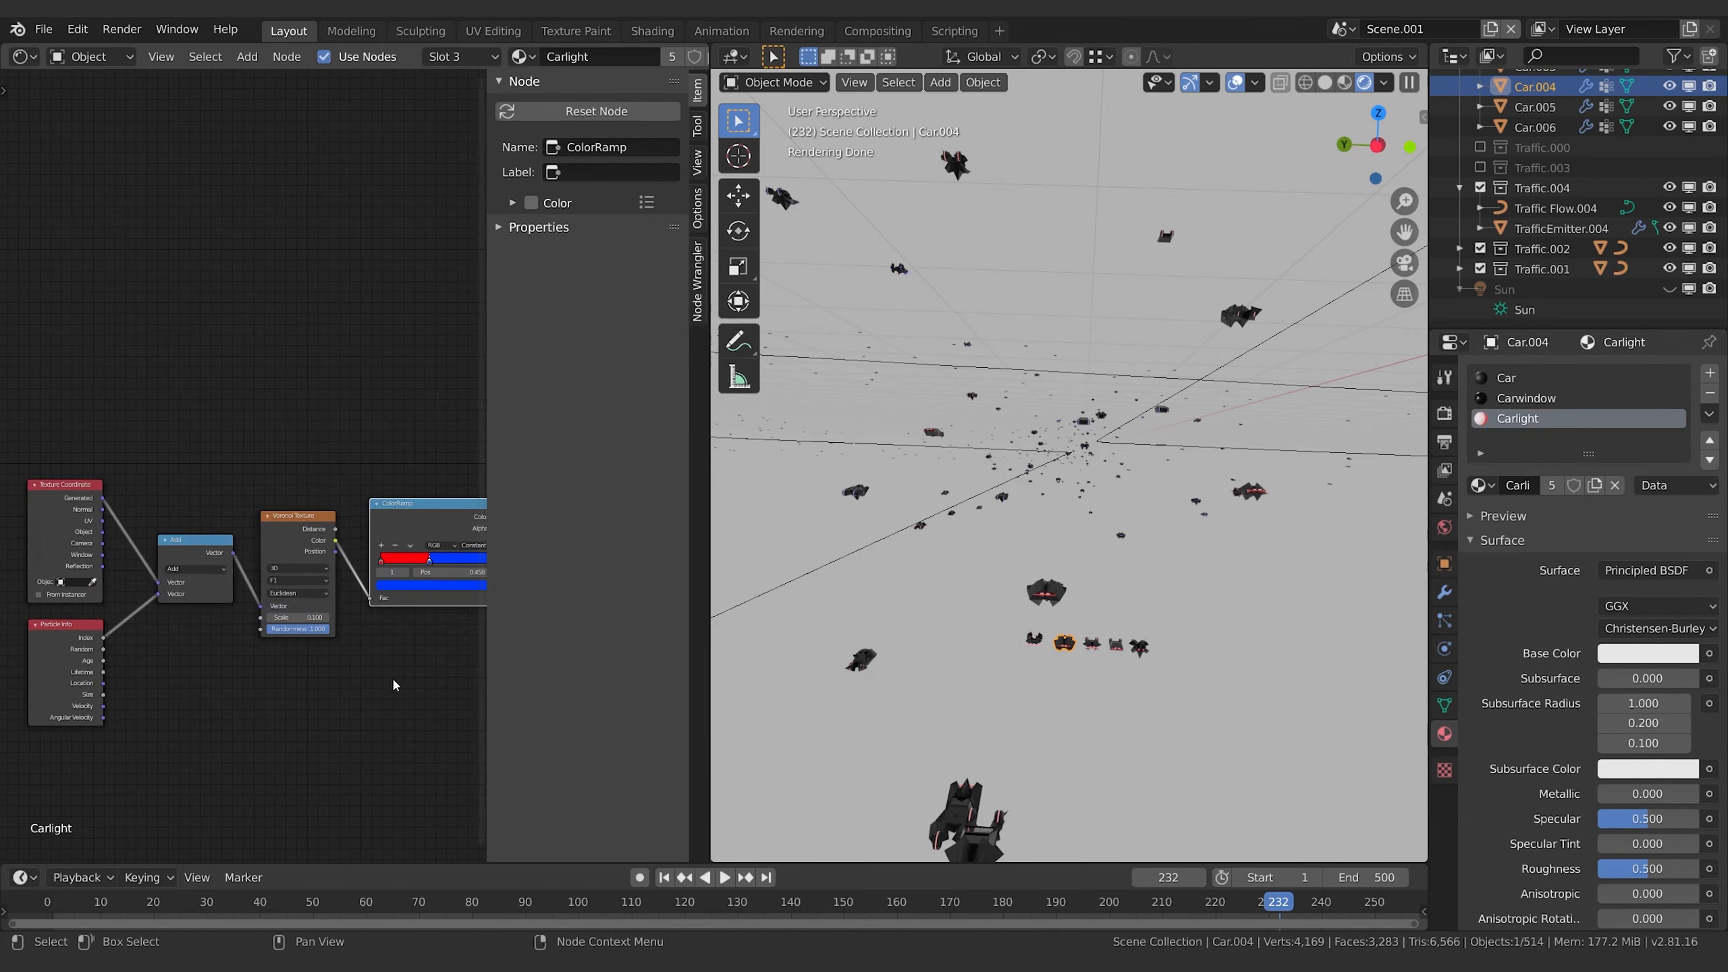
middle_drag(370, 718, 381, 656)
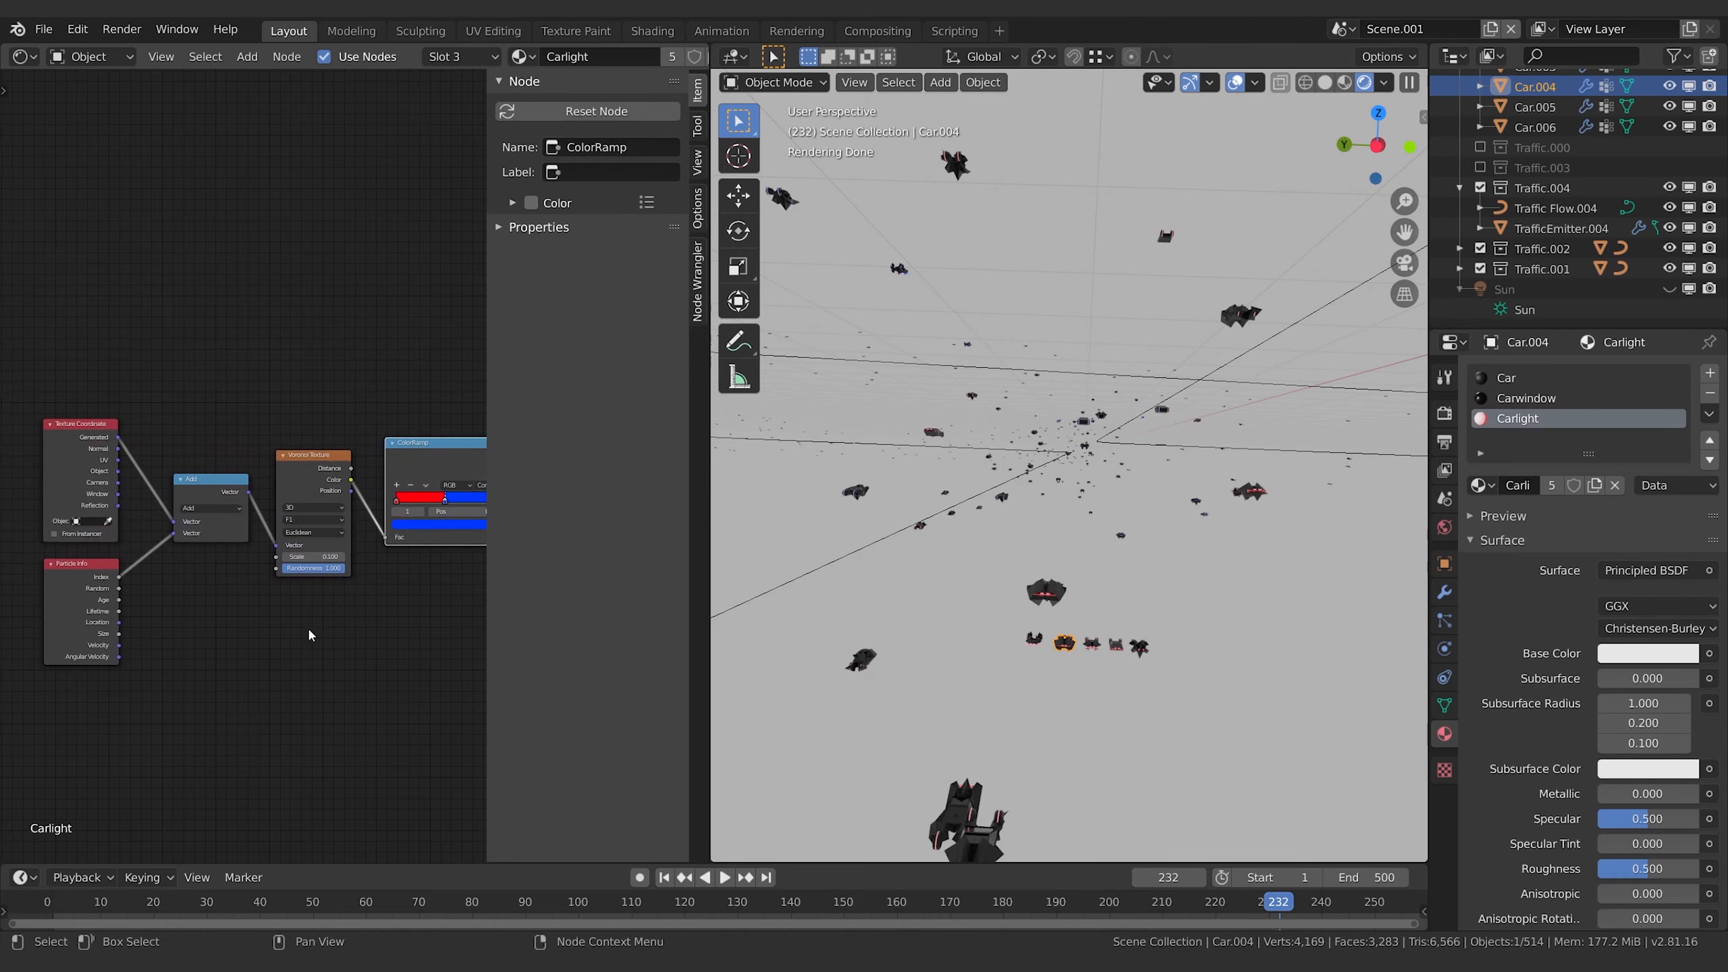
scroll(309, 635, up, 1)
click(311, 571)
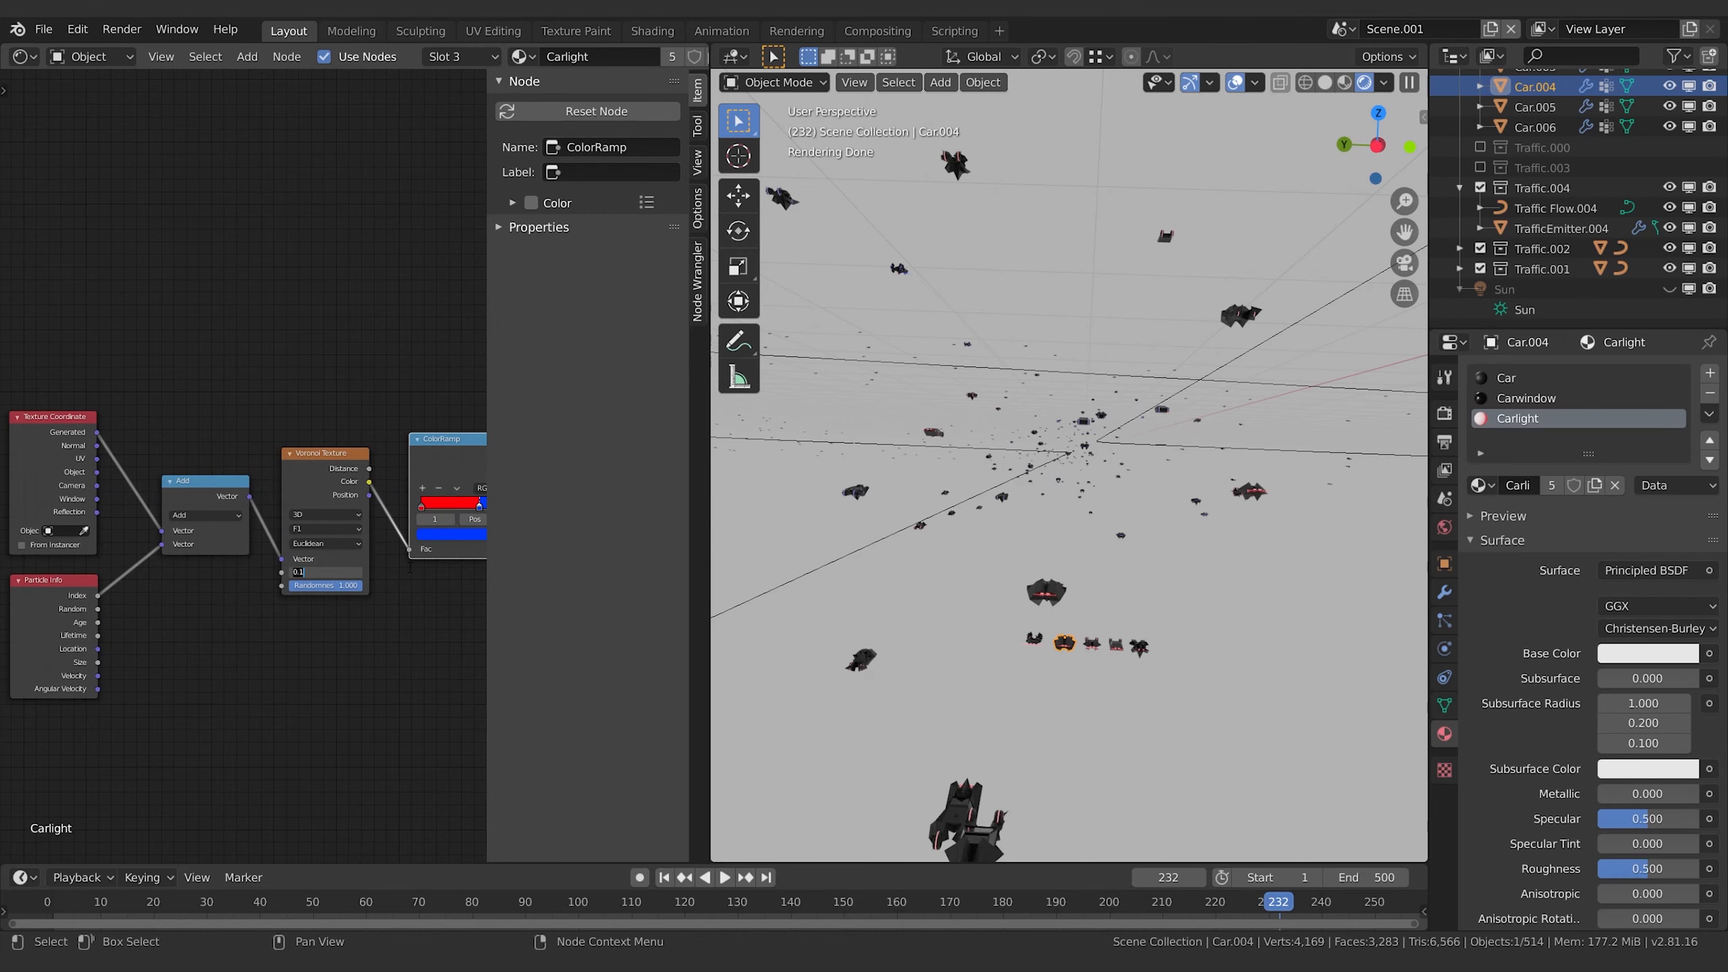
text(.5)
key(Return)
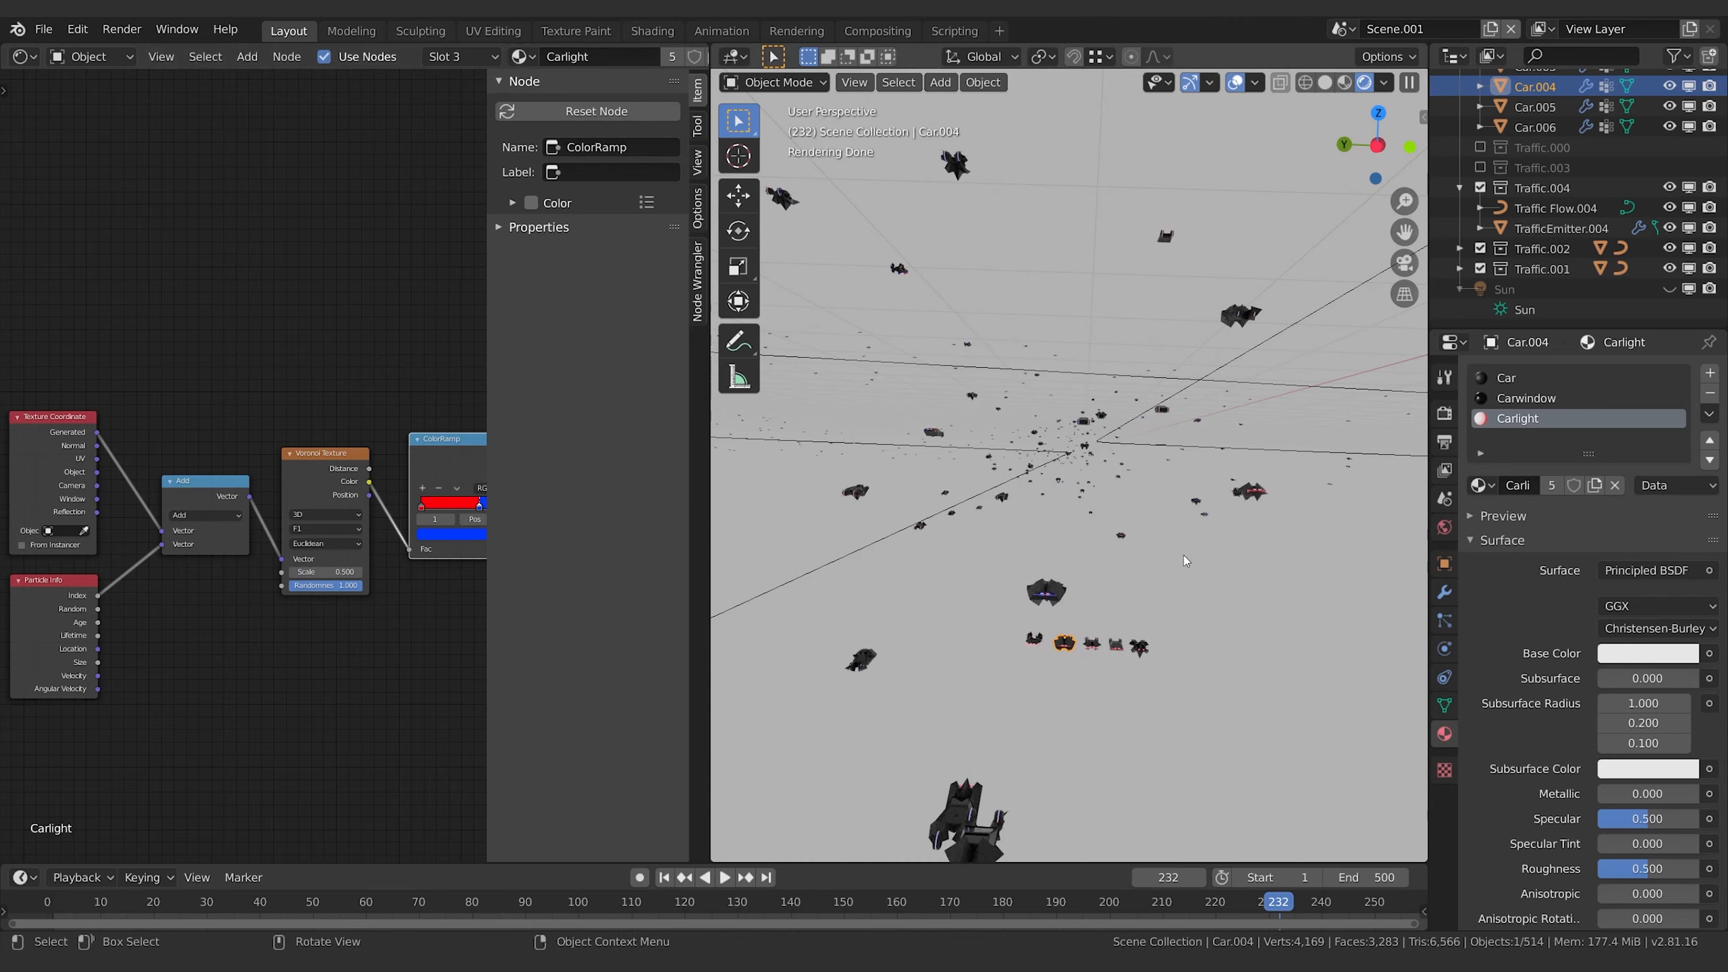
- Play the animation in short stretches from frame 232 and check the light colours on the passing cars
key(space)
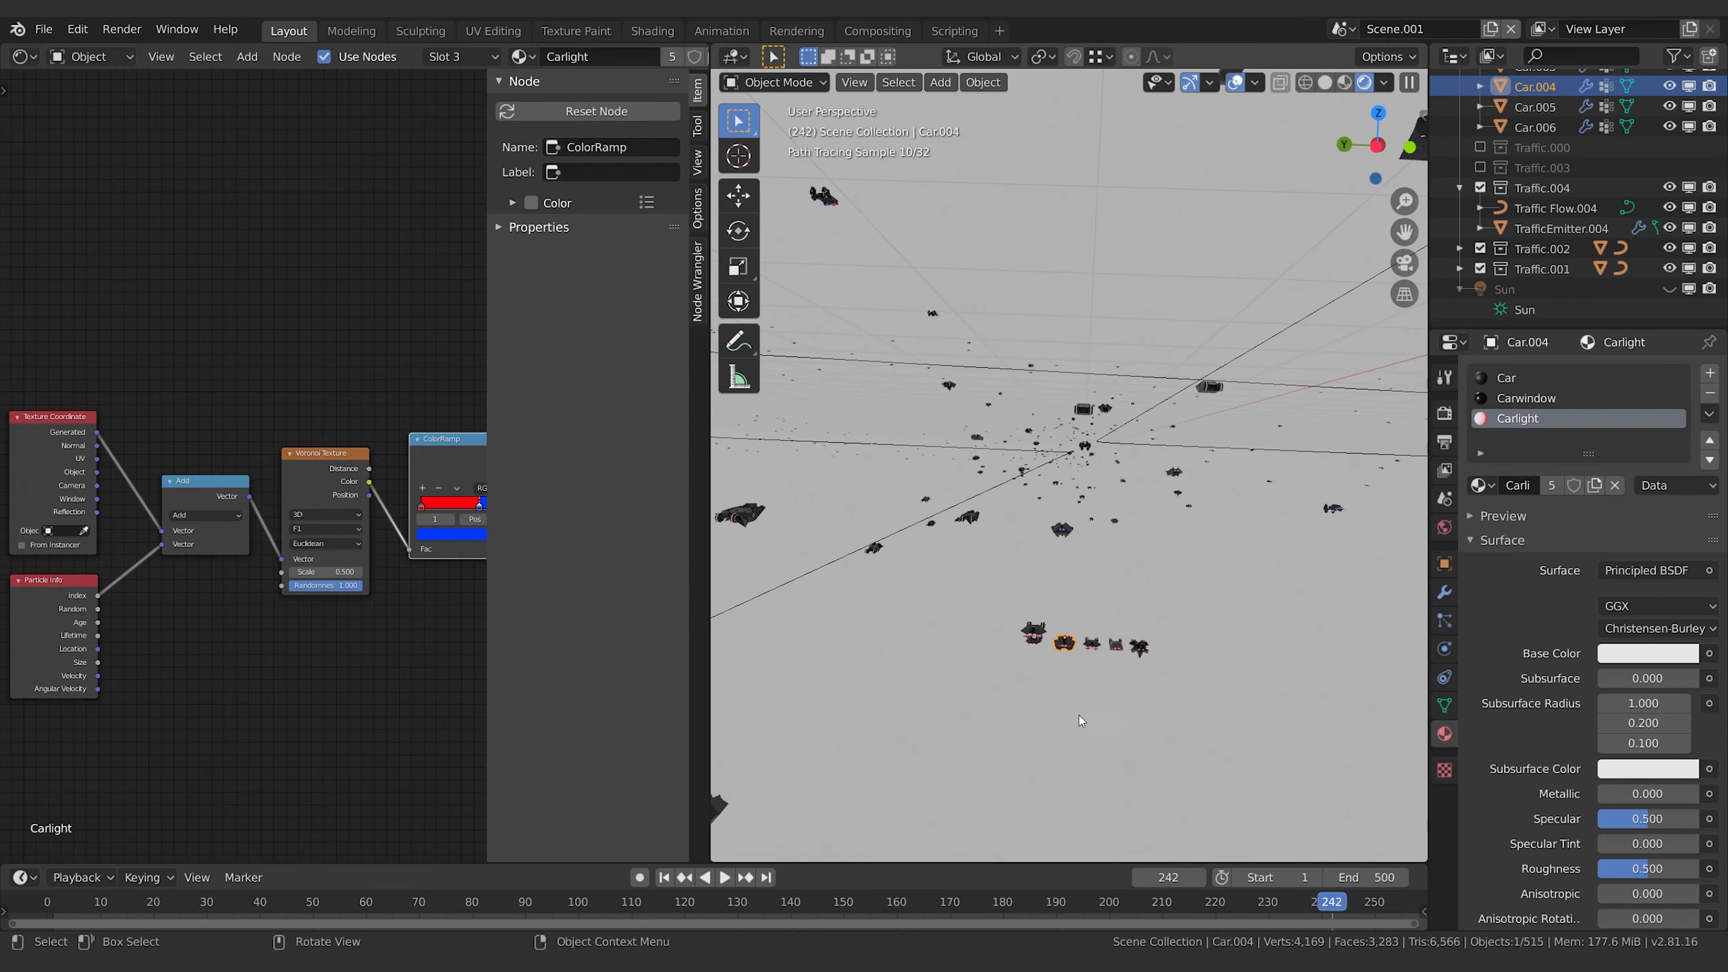
key(space)
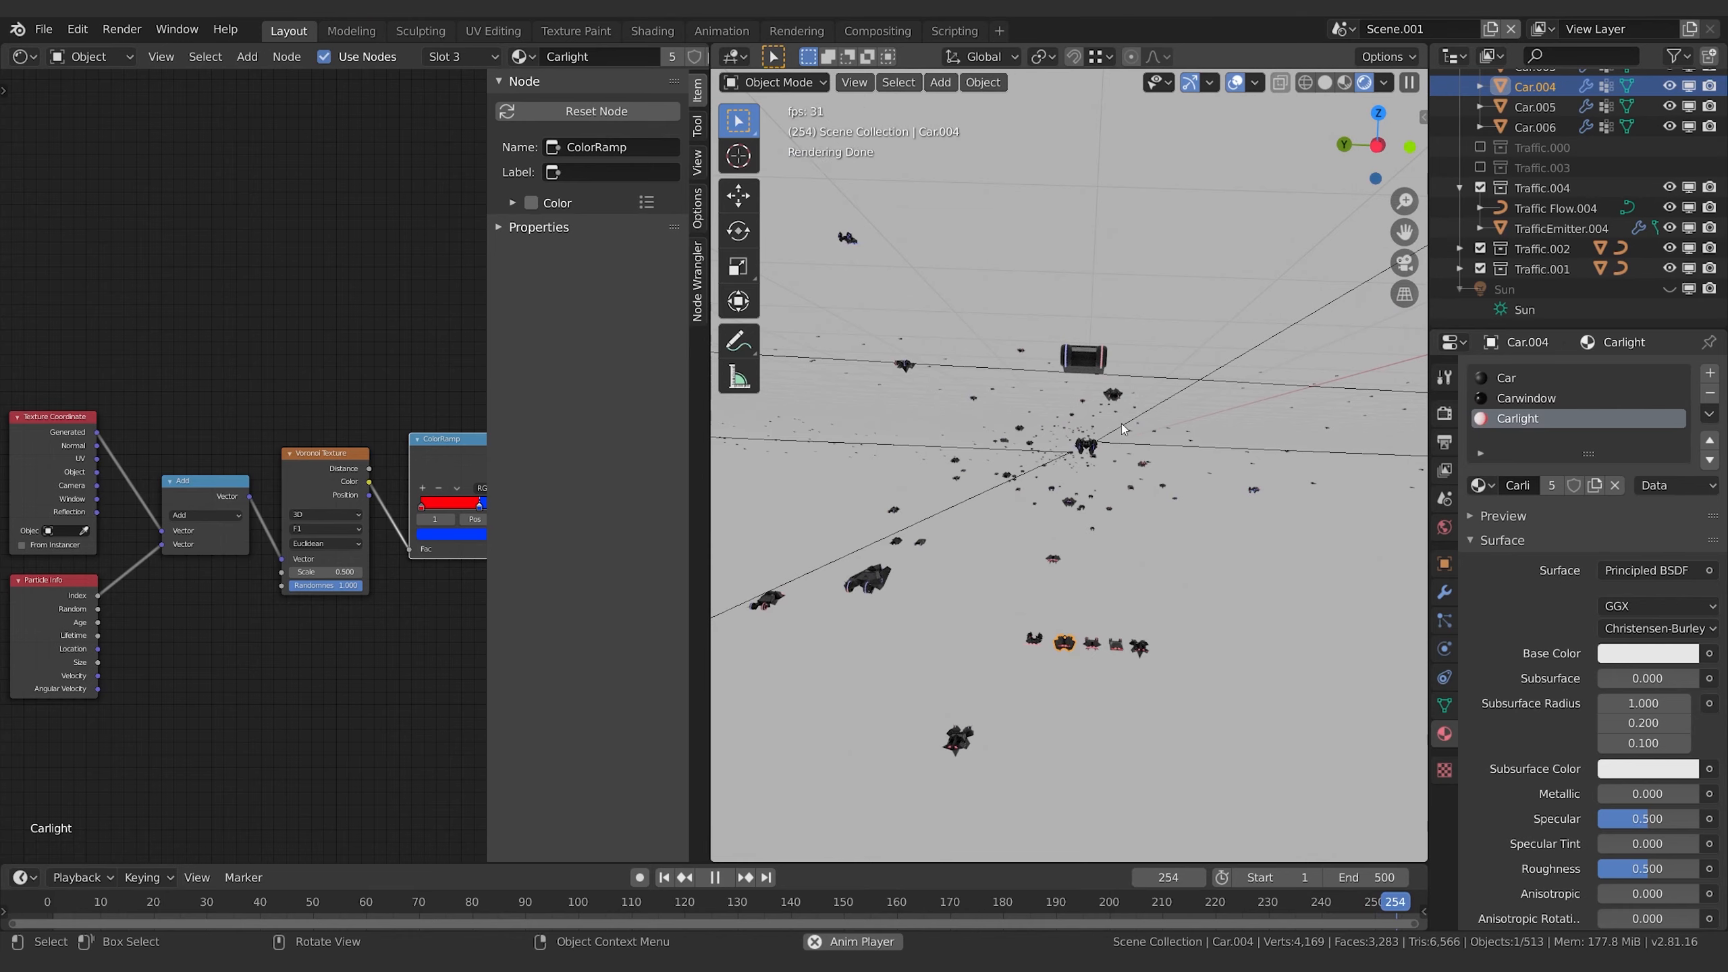
key(space)
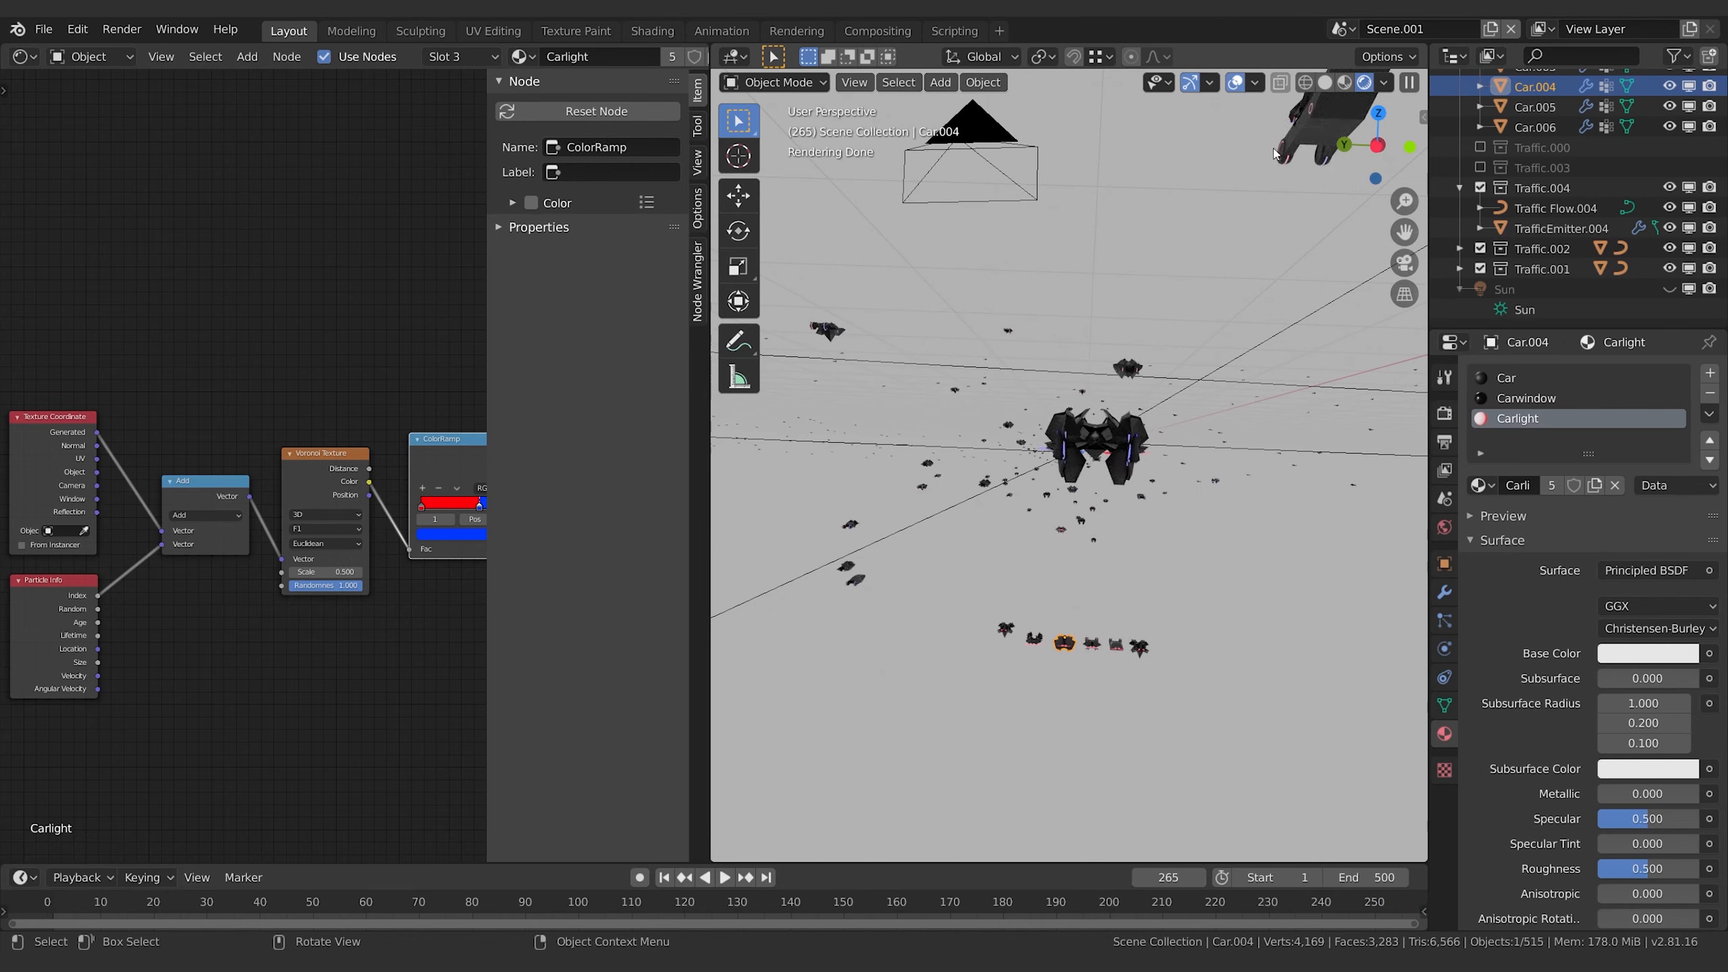
key(space)
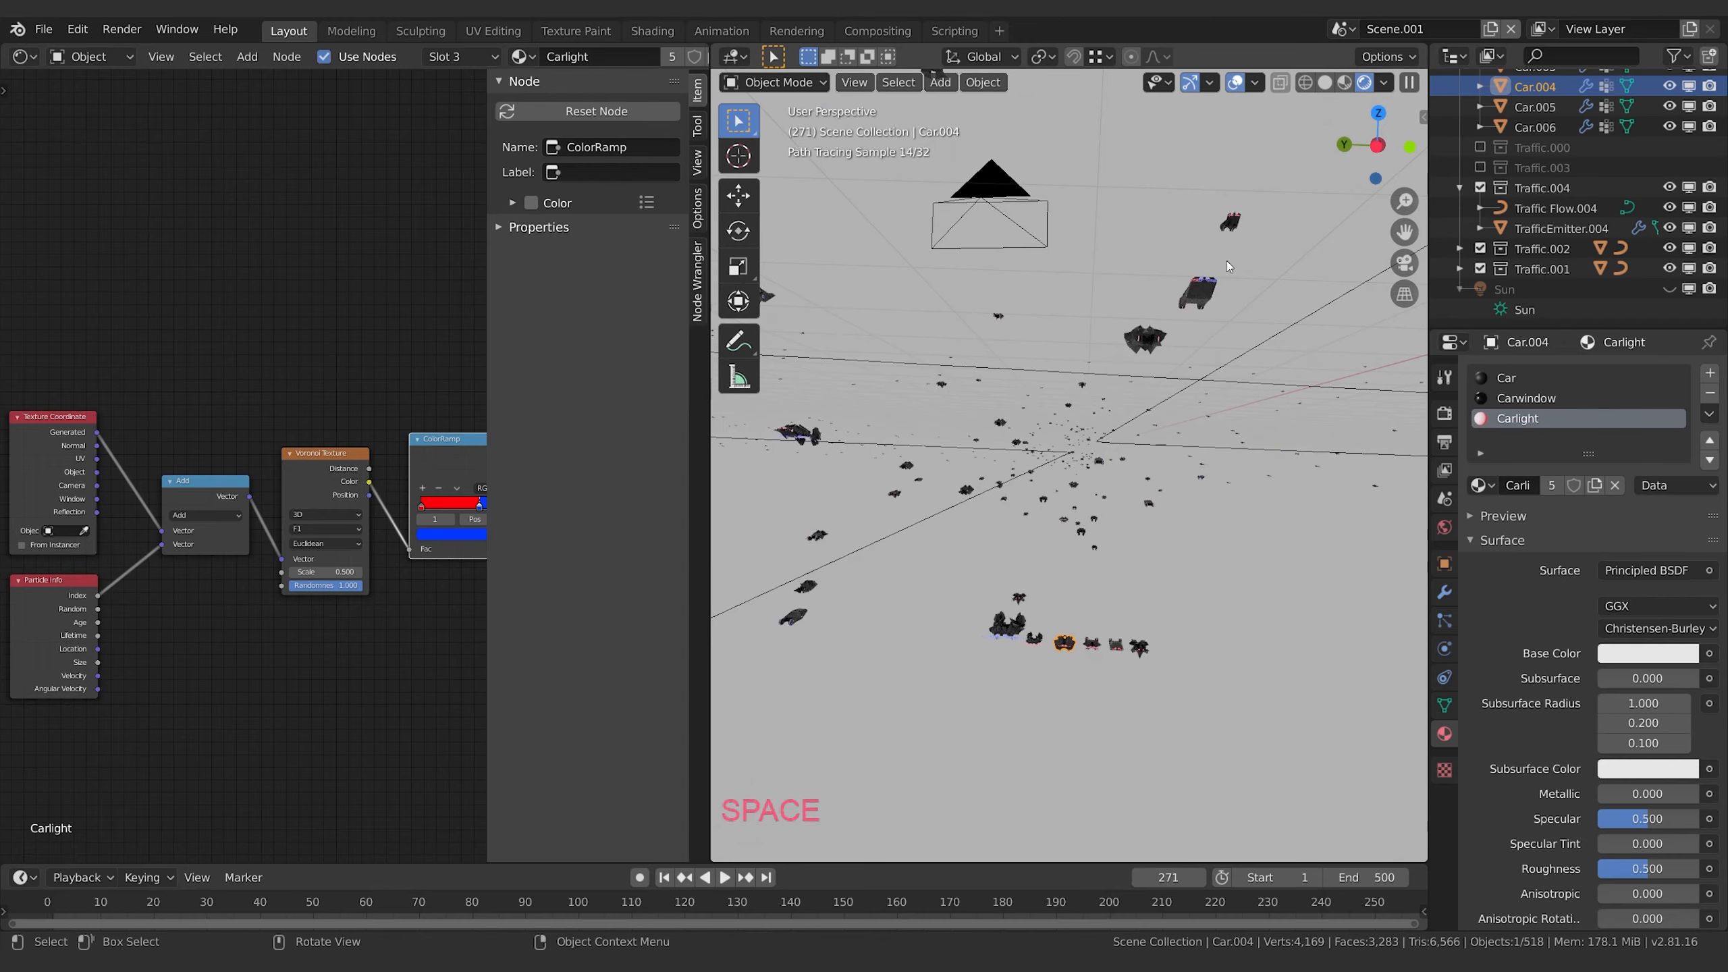
- Move the blue stop of the Carlight ColorRamp to position 0.776 so that red covers more of the ramp
middle_drag(386, 643, 202, 692)
scroll(286, 701, down, 1)
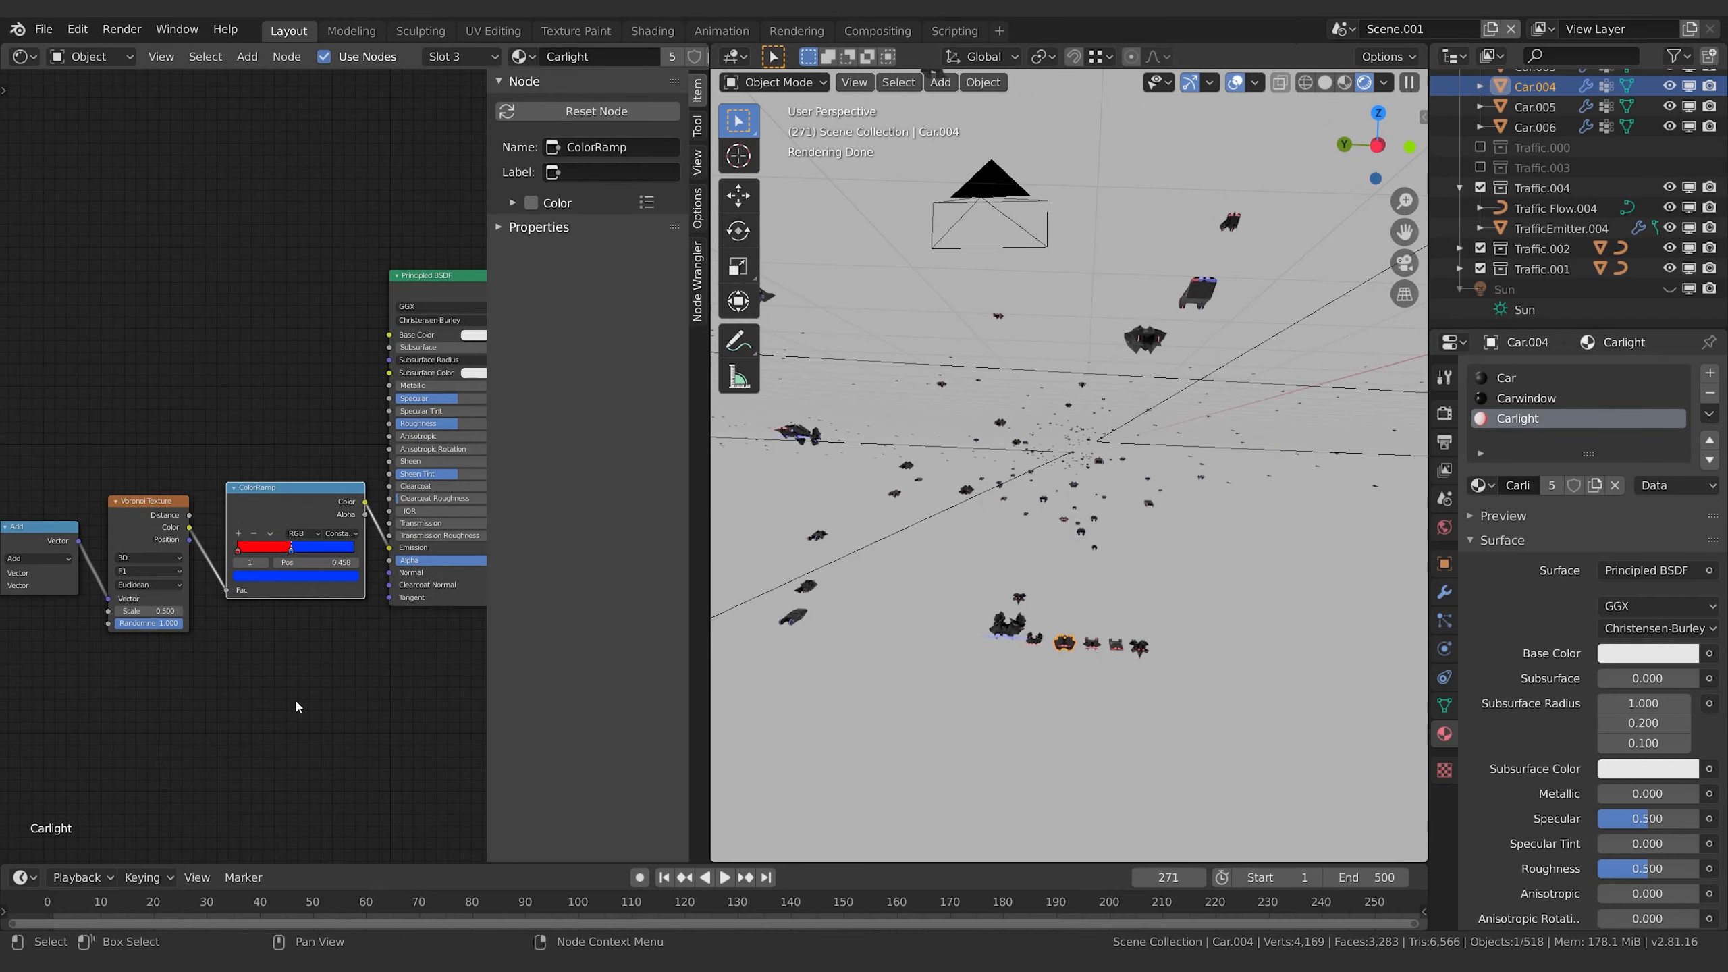
scroll(295, 707, up, 3)
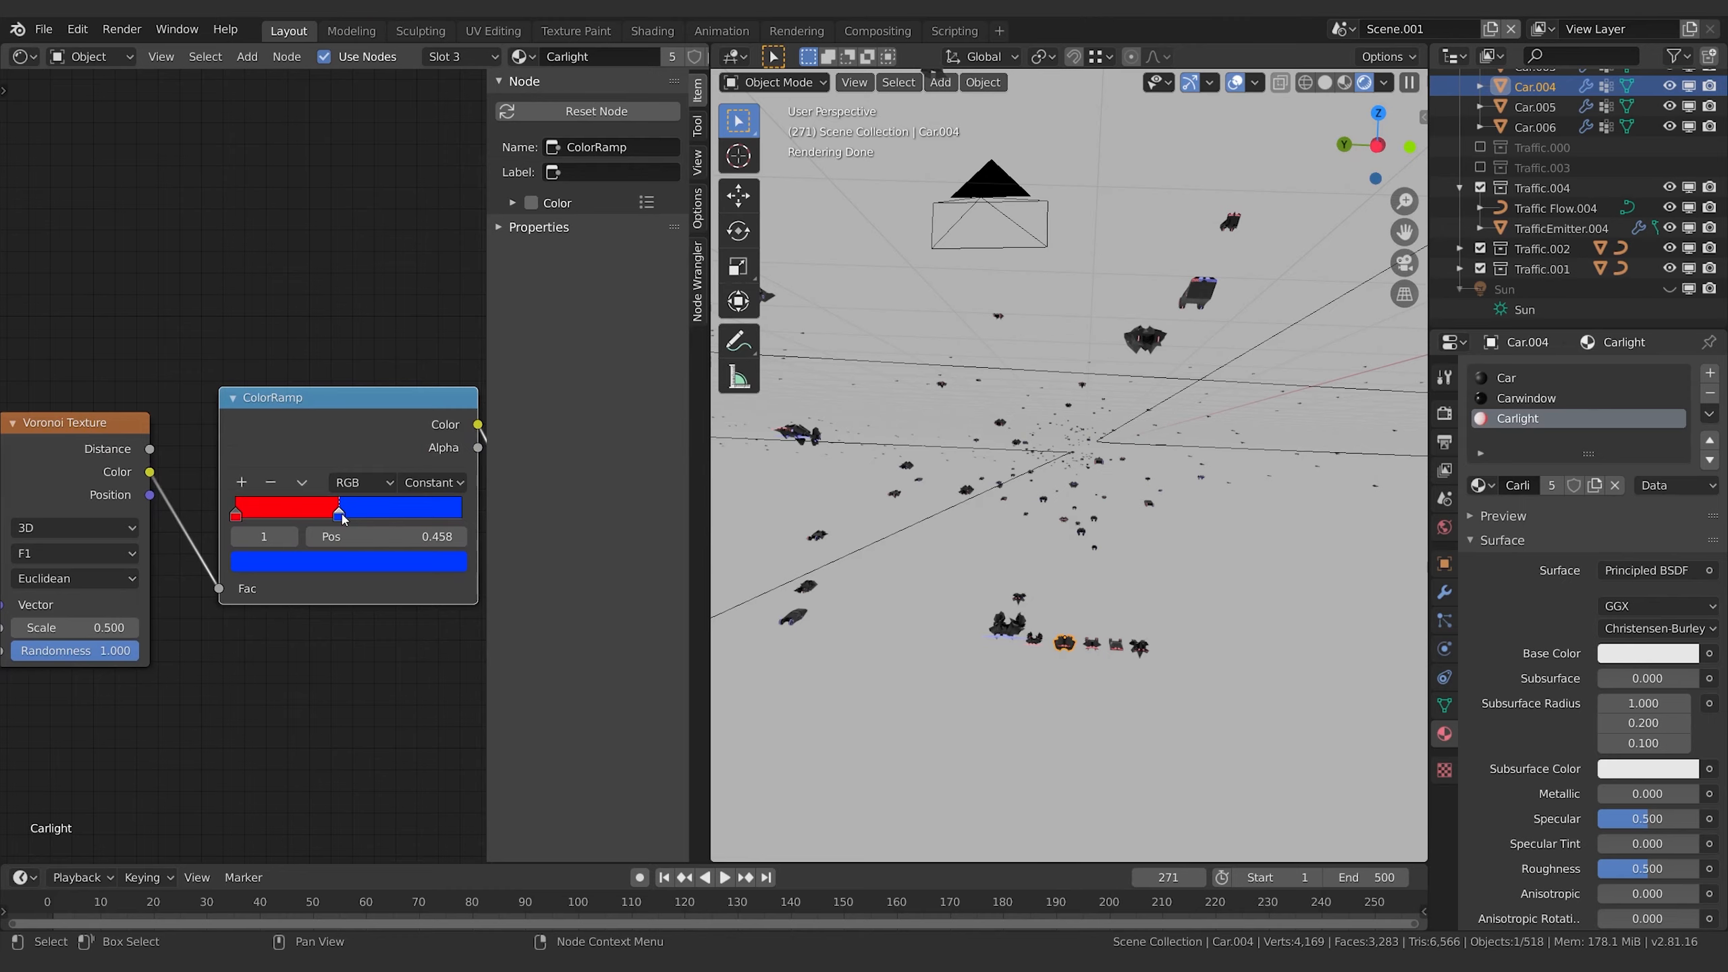
drag(339, 515, 430, 515)
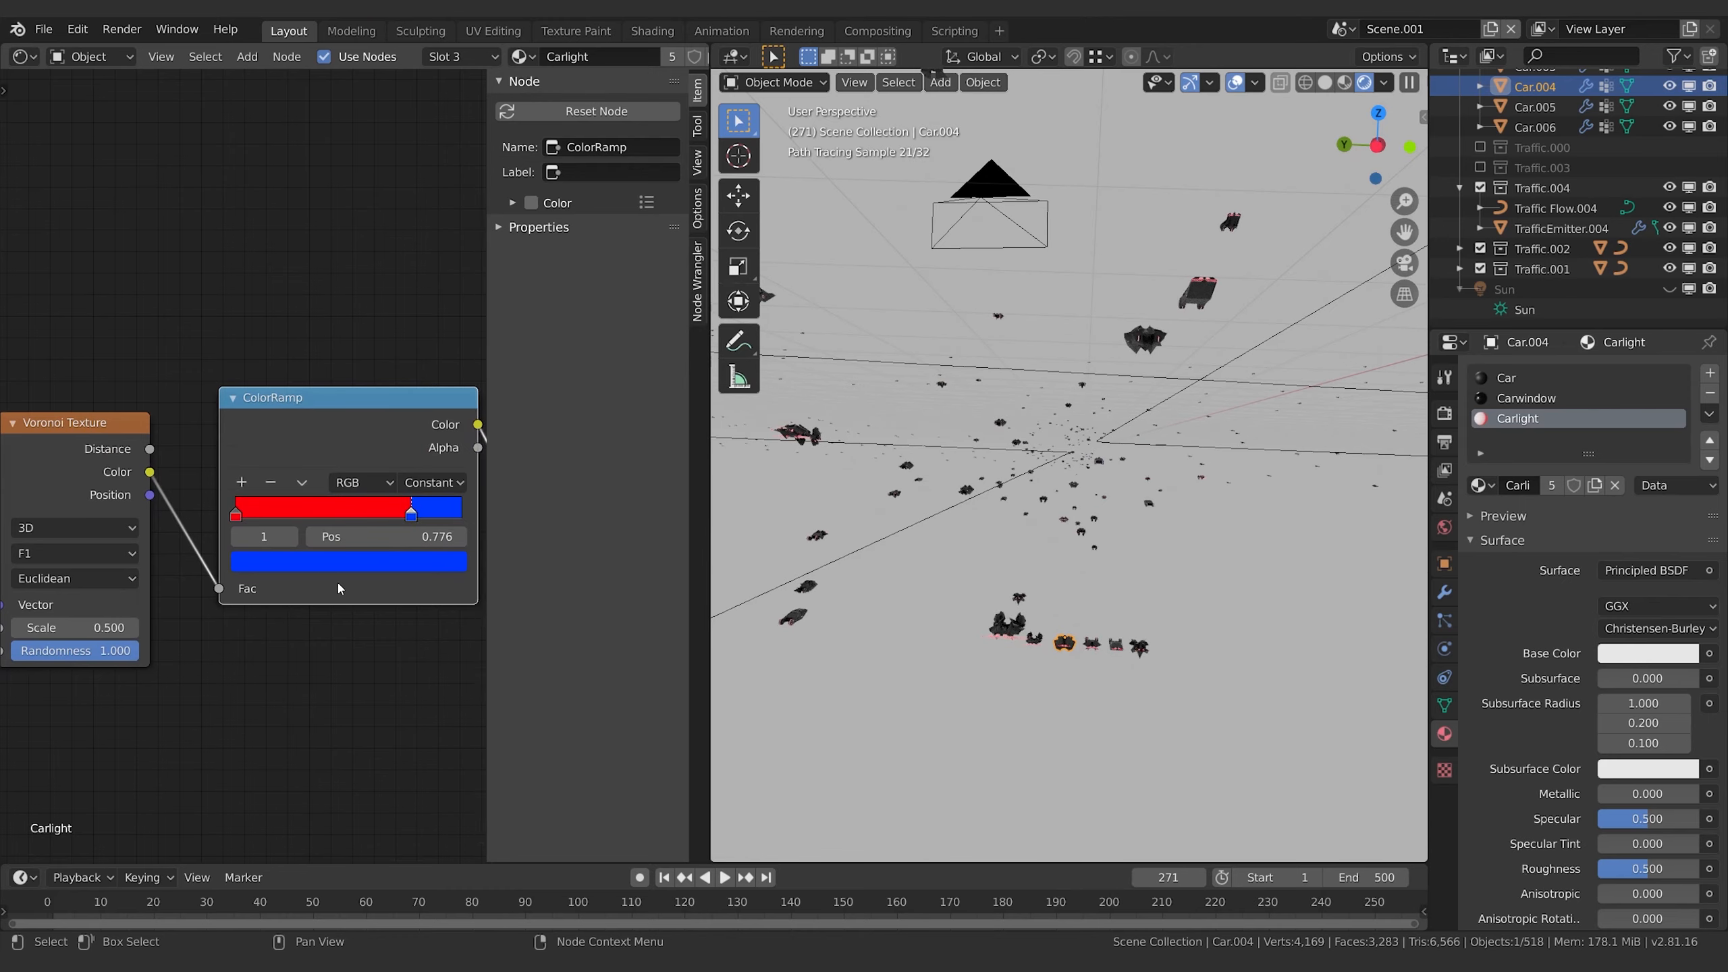
- Add an orange stop with hue 0.076 between red and blue, shift the blue stop to 0.724, and preview the animation
click(241, 484)
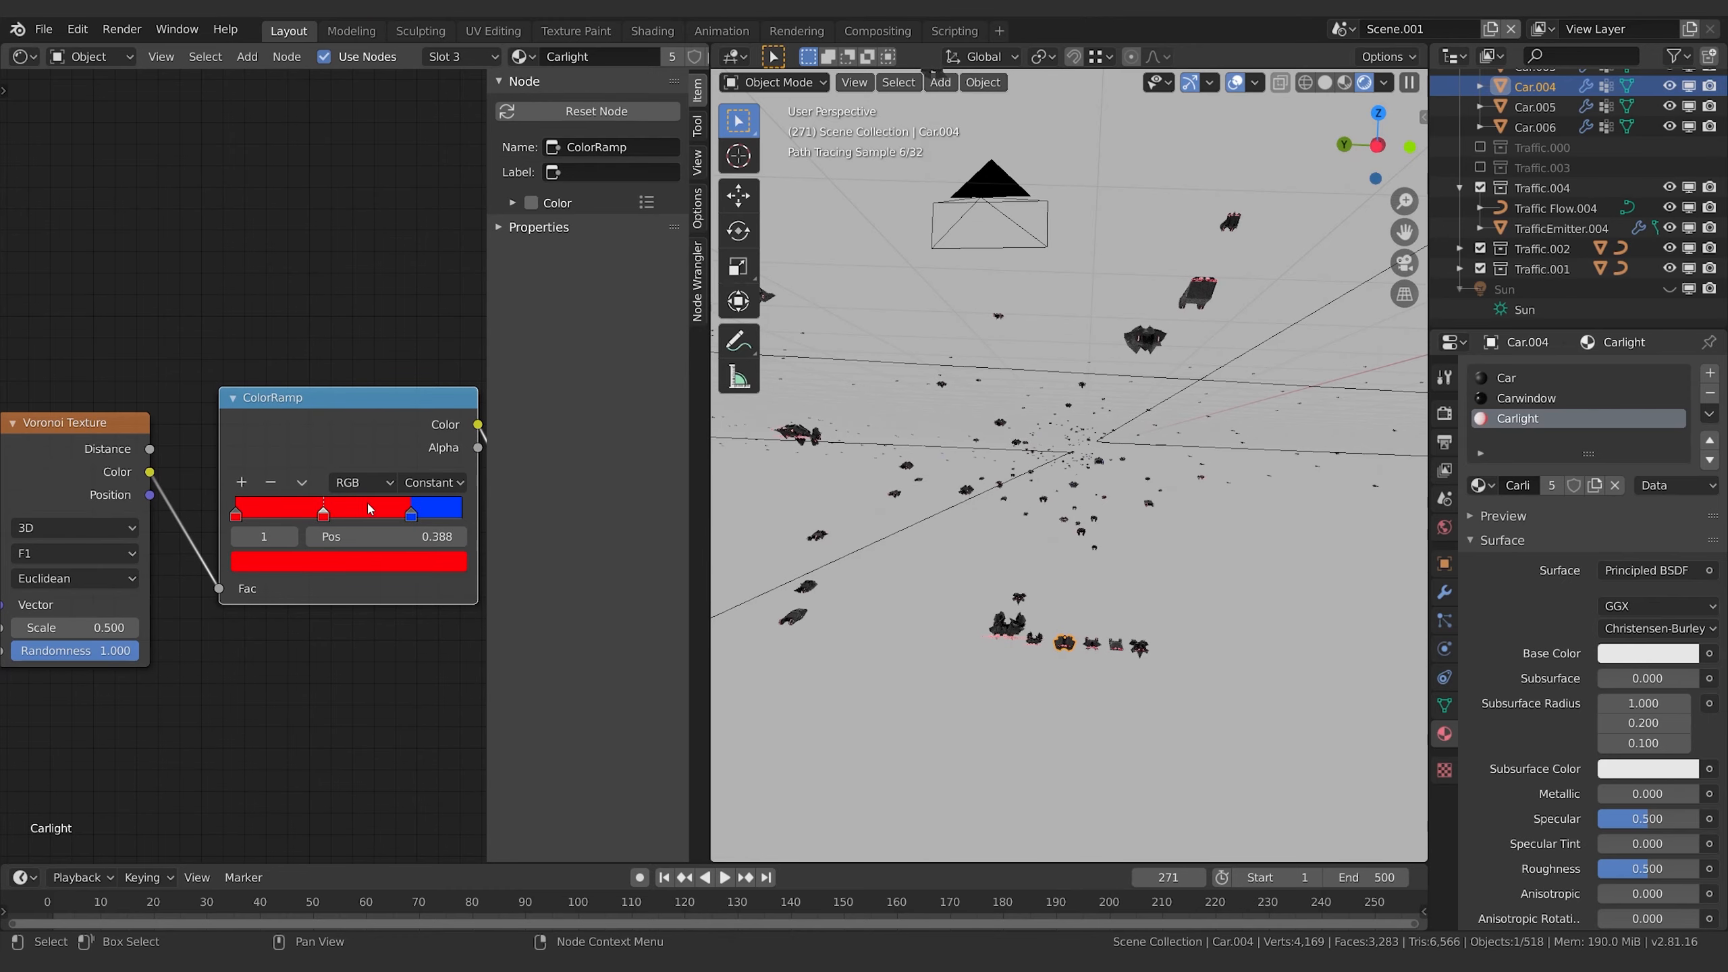
click(332, 567)
drag(314, 408, 284, 401)
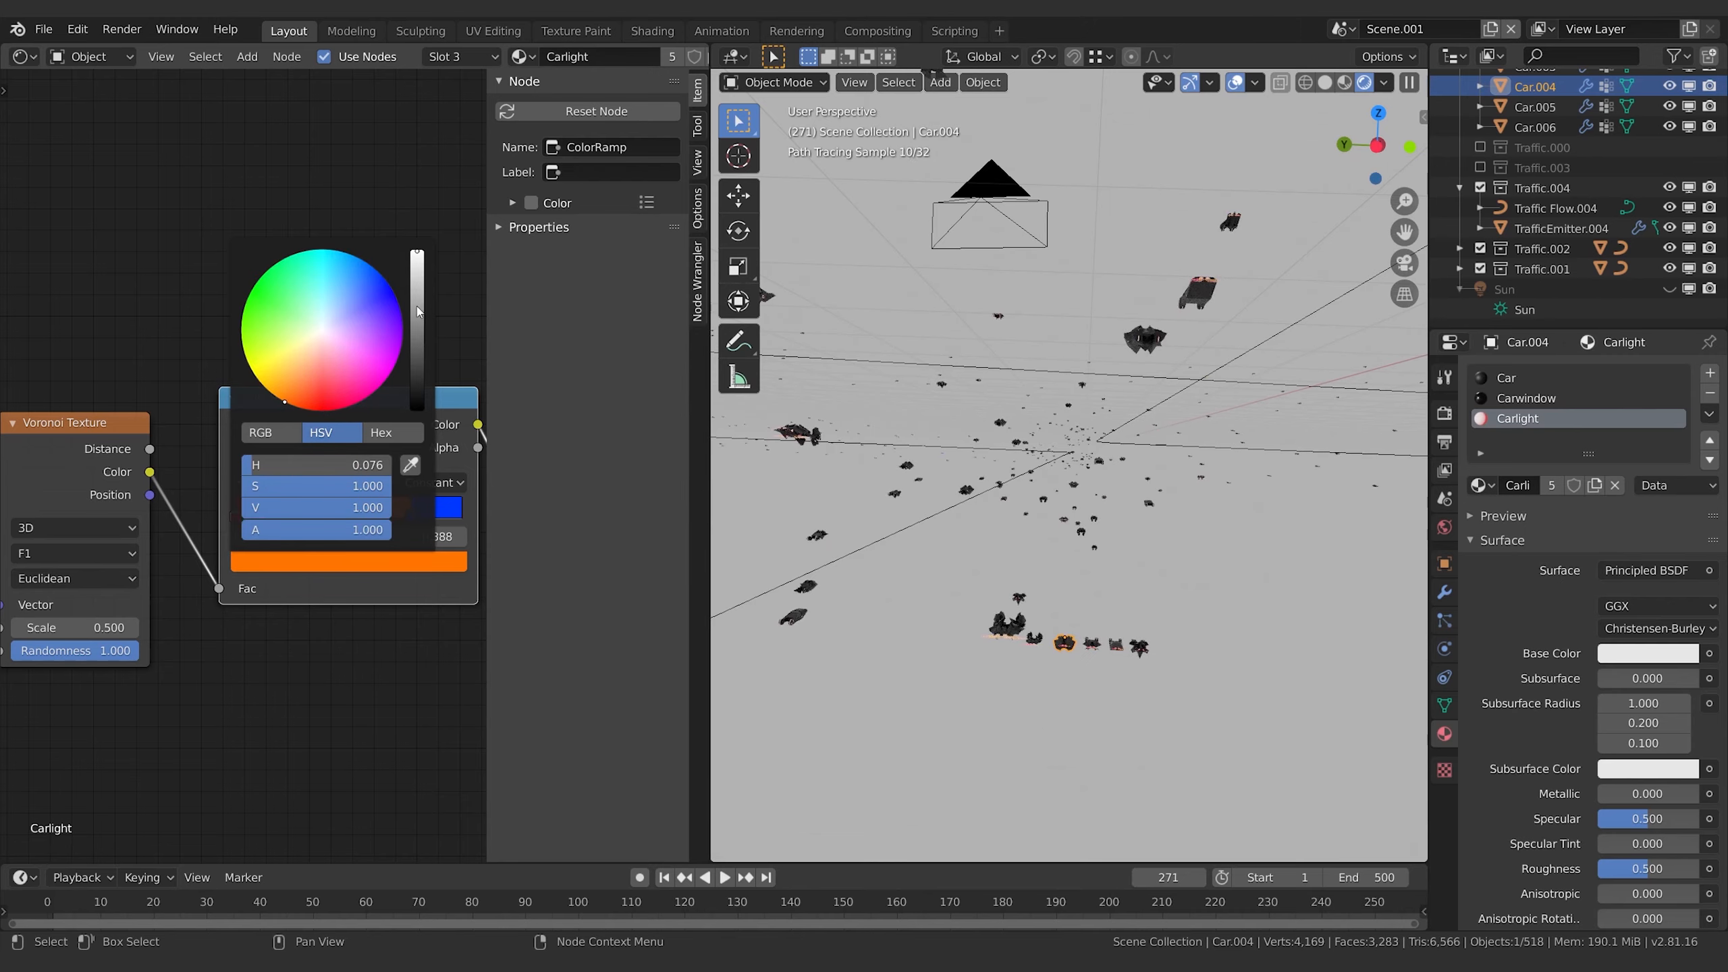
drag(324, 516, 400, 515)
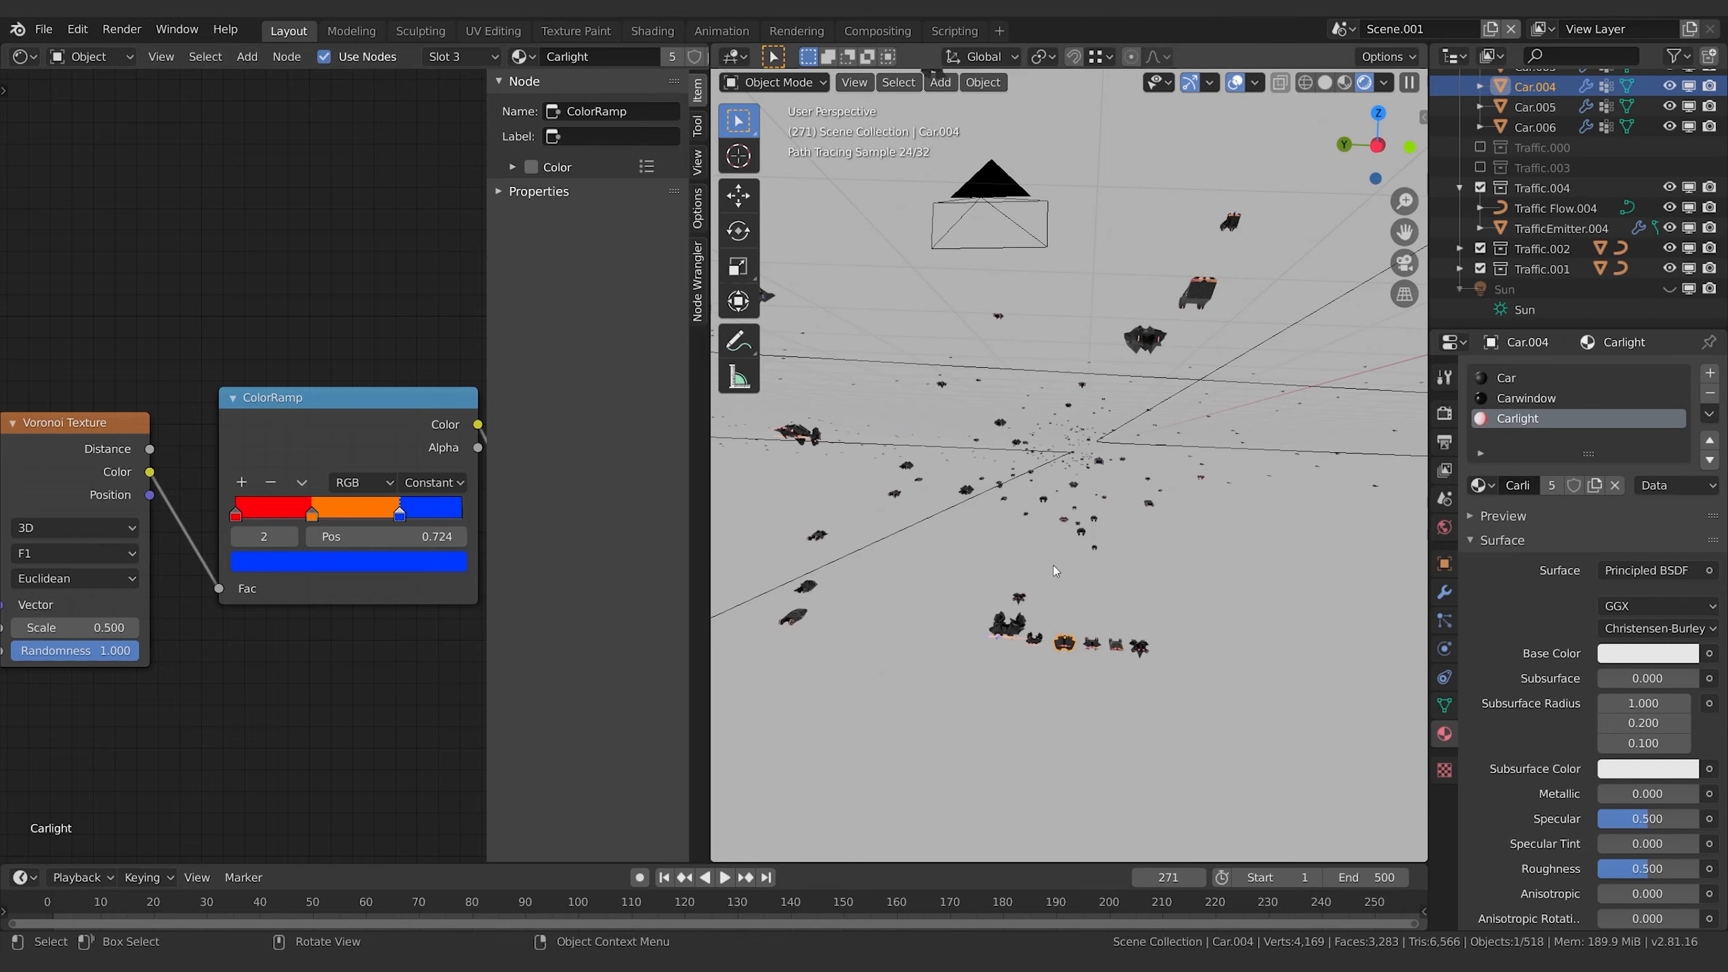
key(space)
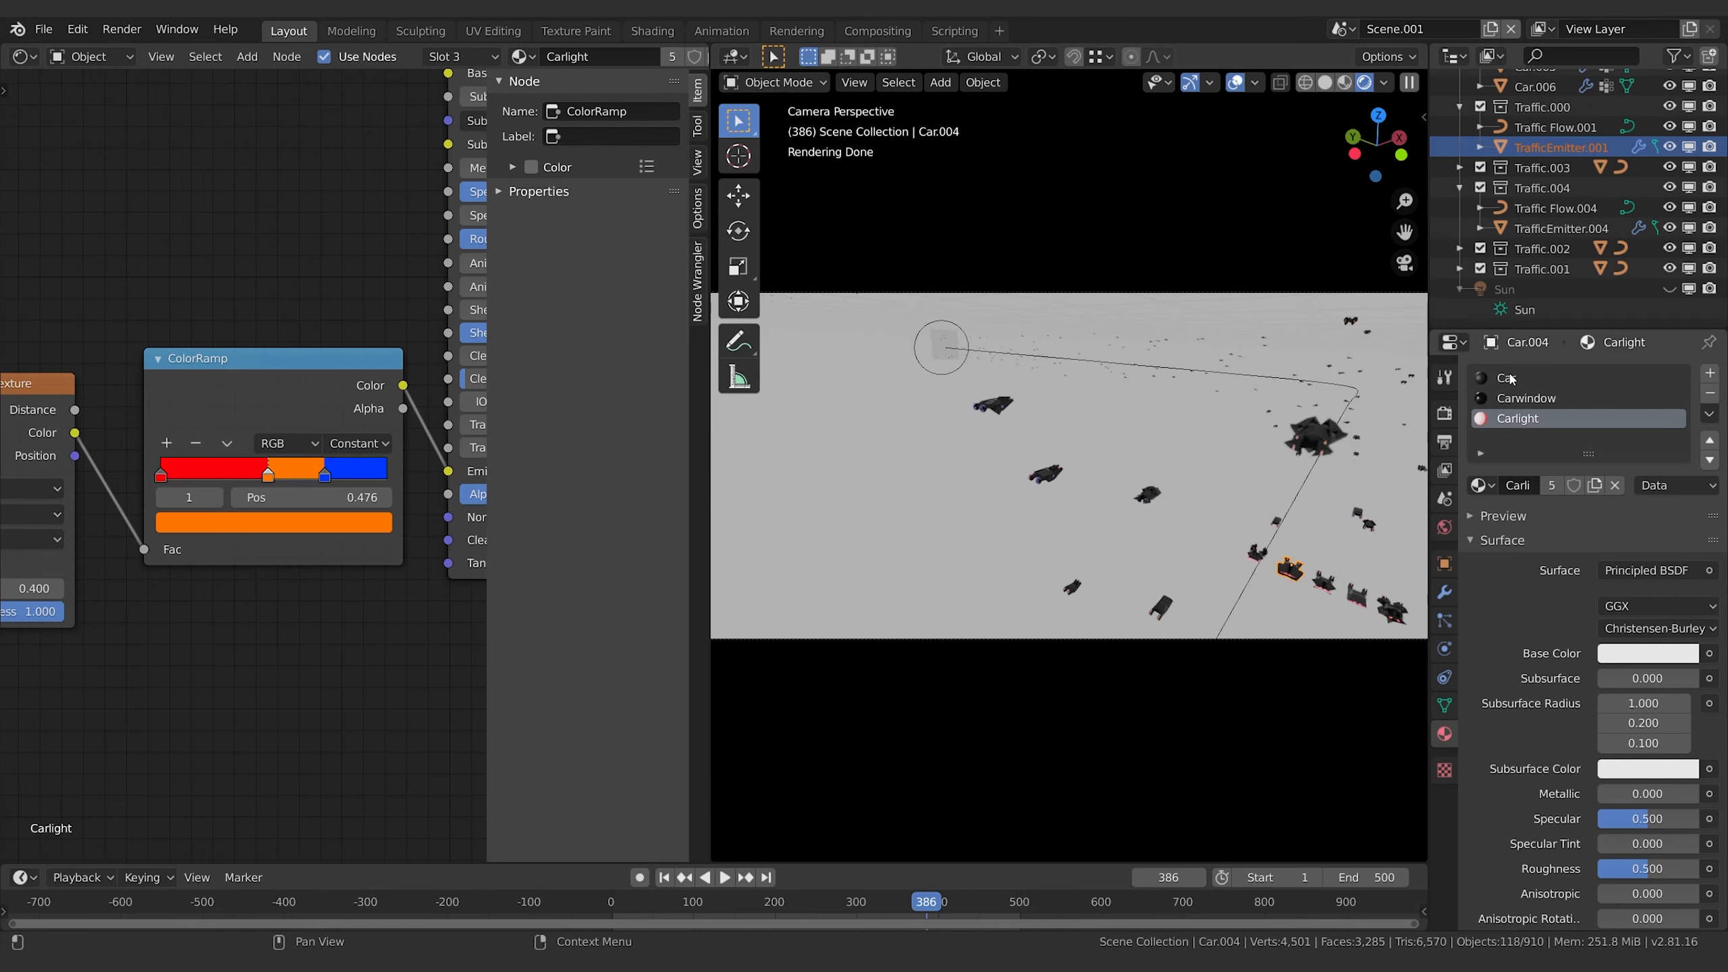
- Copy the Texture Coordinate, Particle Info, Add, Voronoi Texture and ColorRamp nodes from the Carlight material
click(1506, 378)
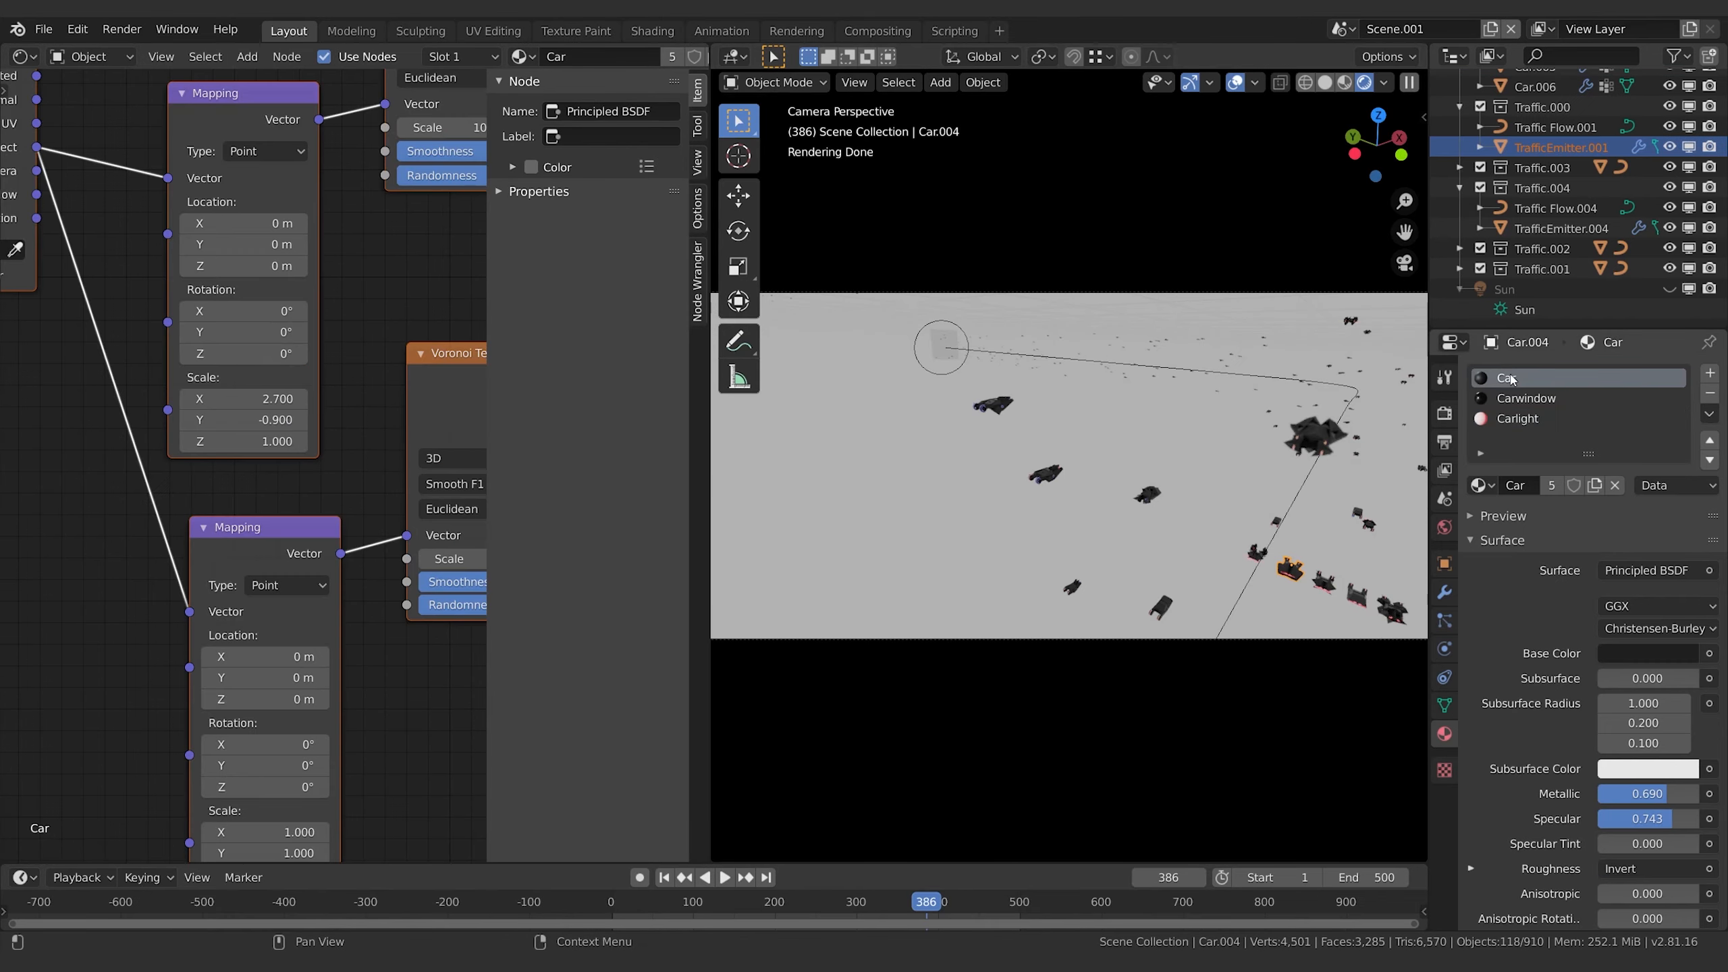
click(1517, 418)
scroll(204, 630, down, 6)
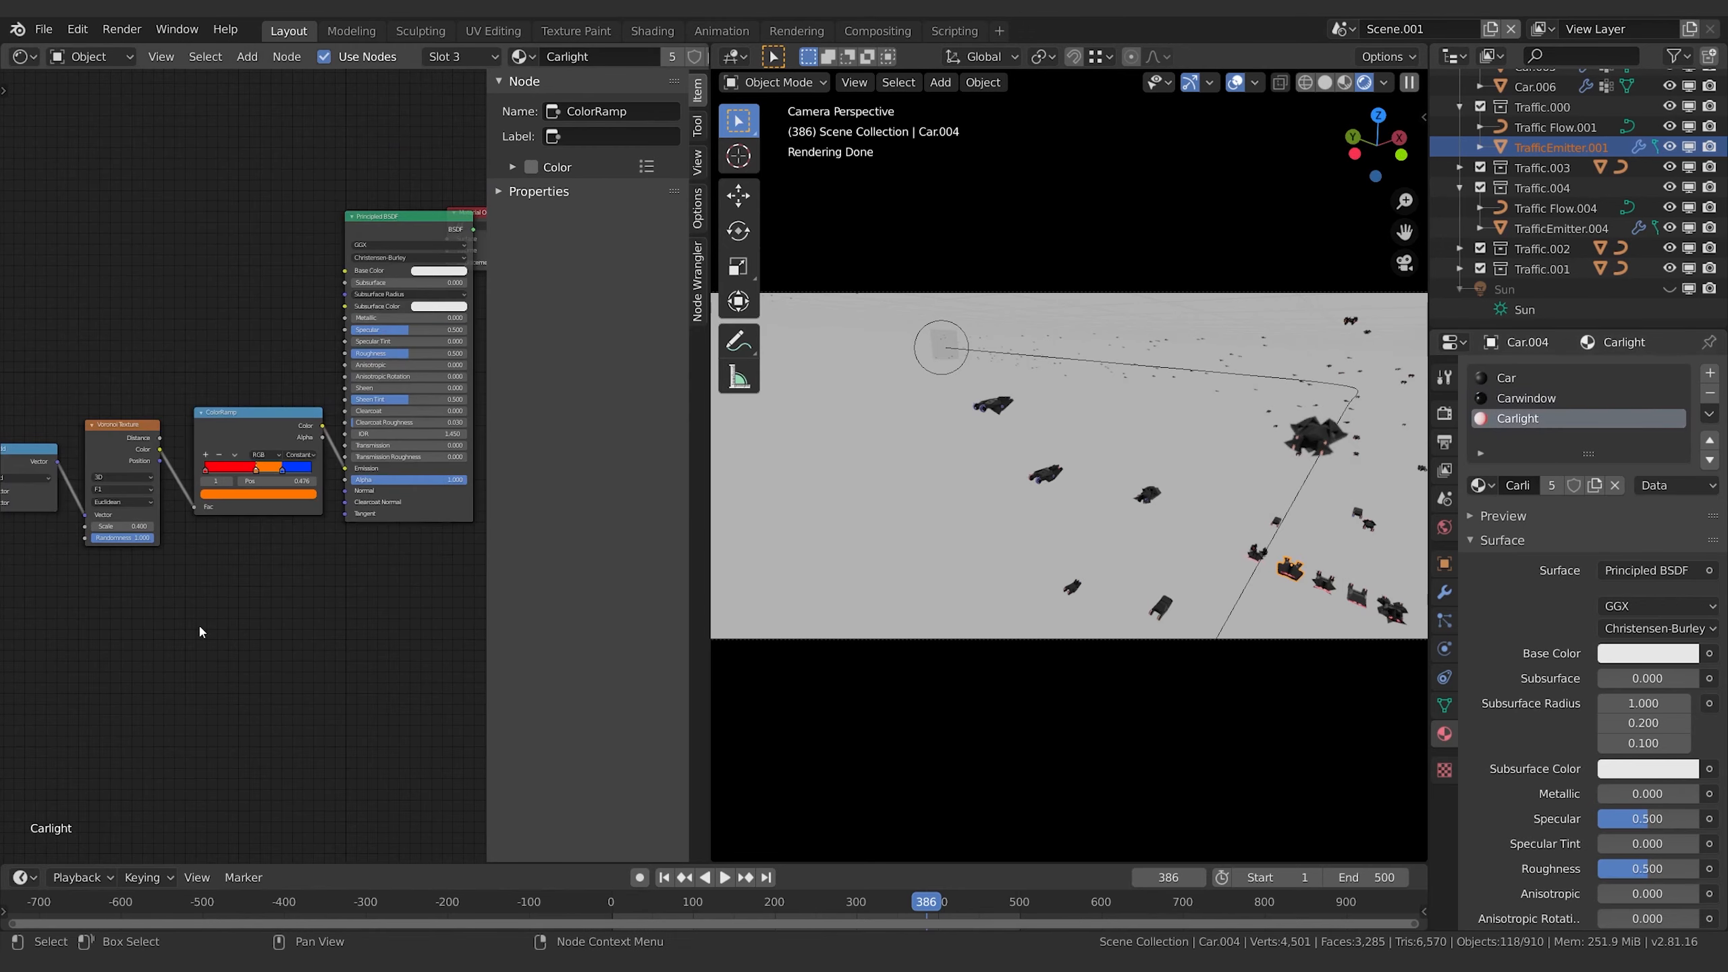
middle_drag(146, 659, 340, 664)
key(b)
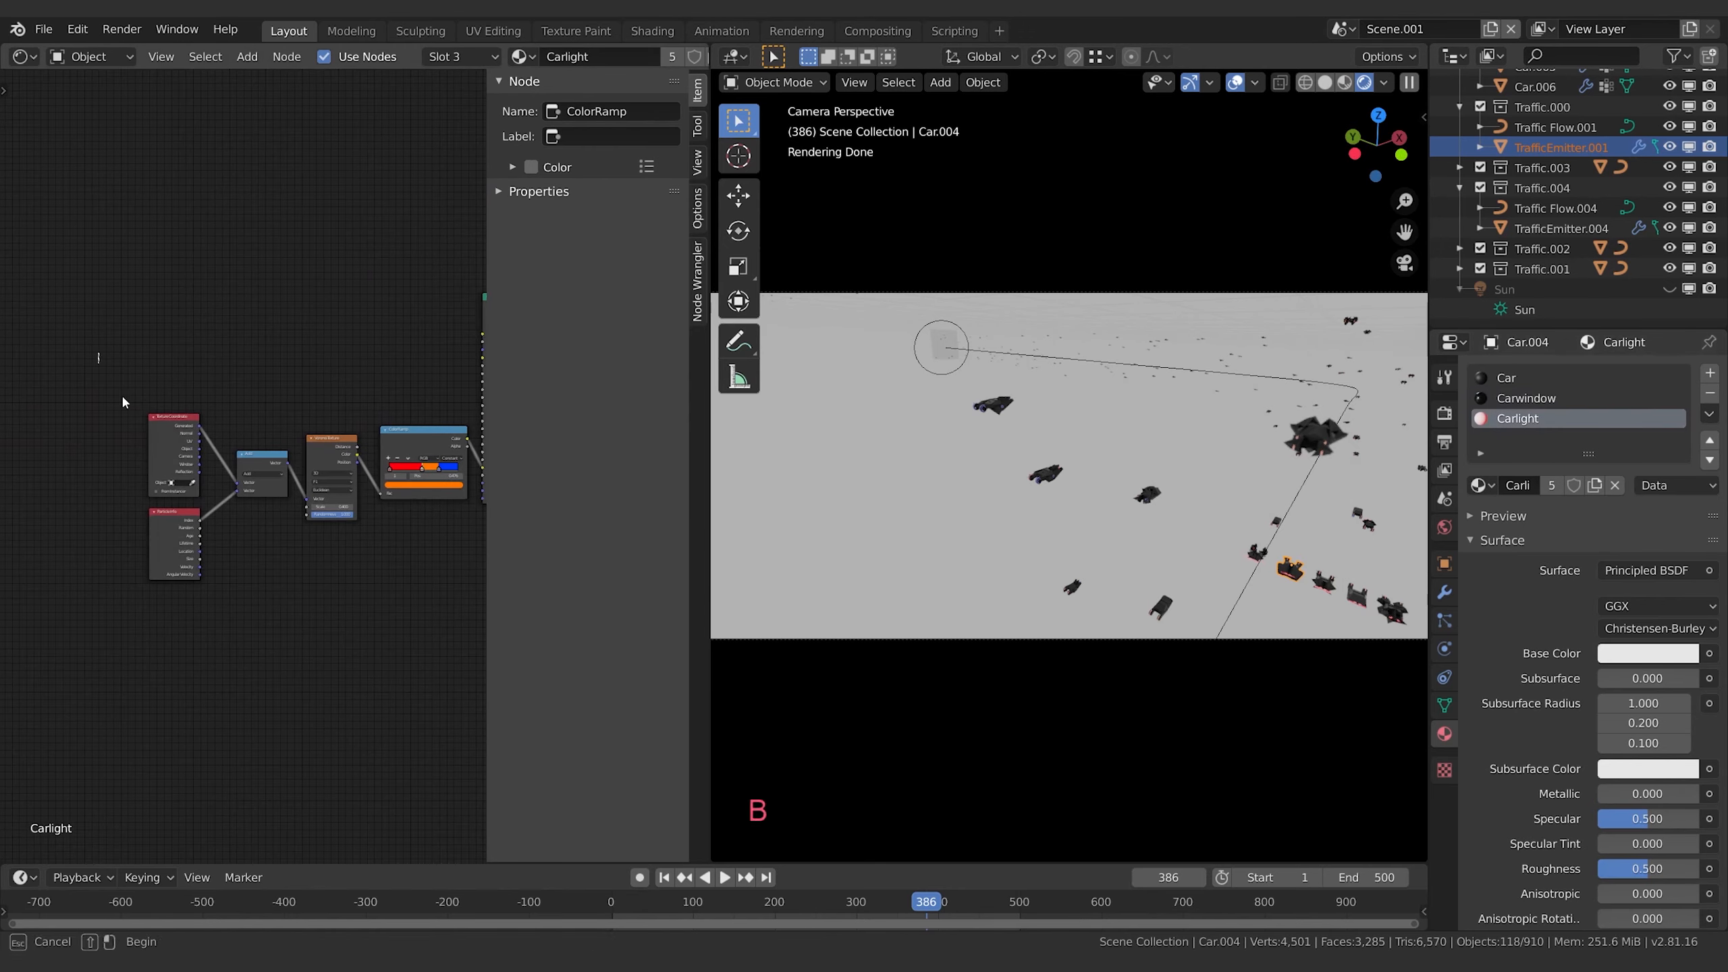
drag(99, 353, 436, 625)
middle_drag(435, 608, 324, 590)
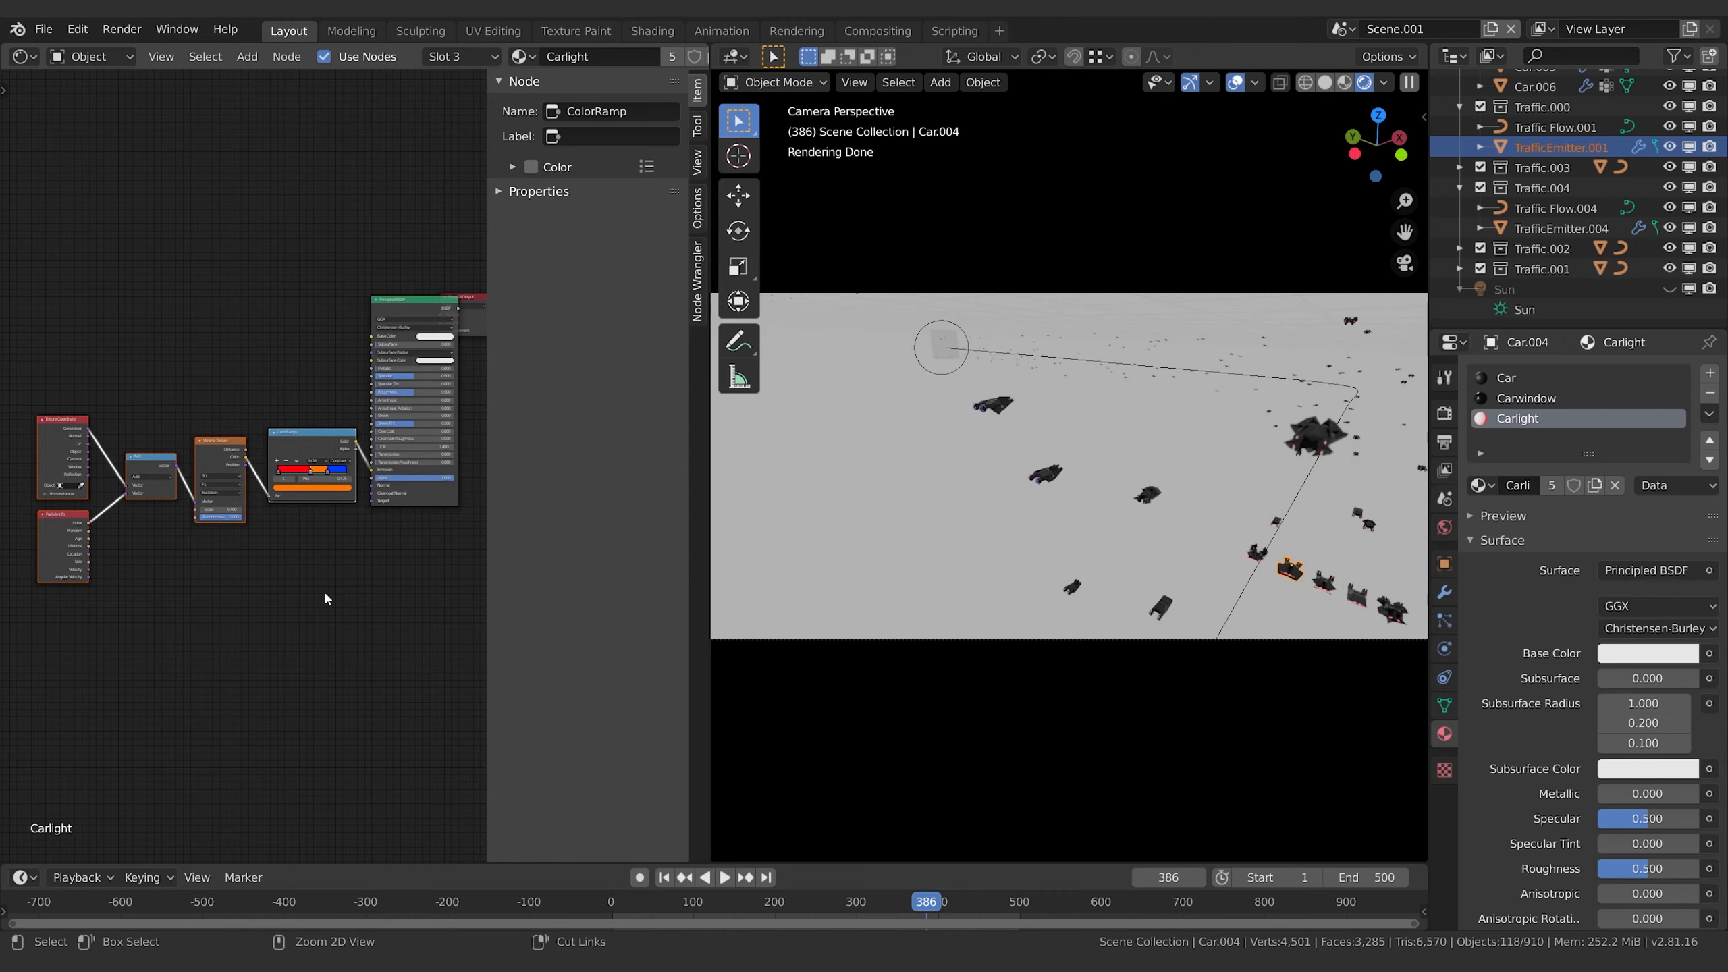
key(ctrl+c)
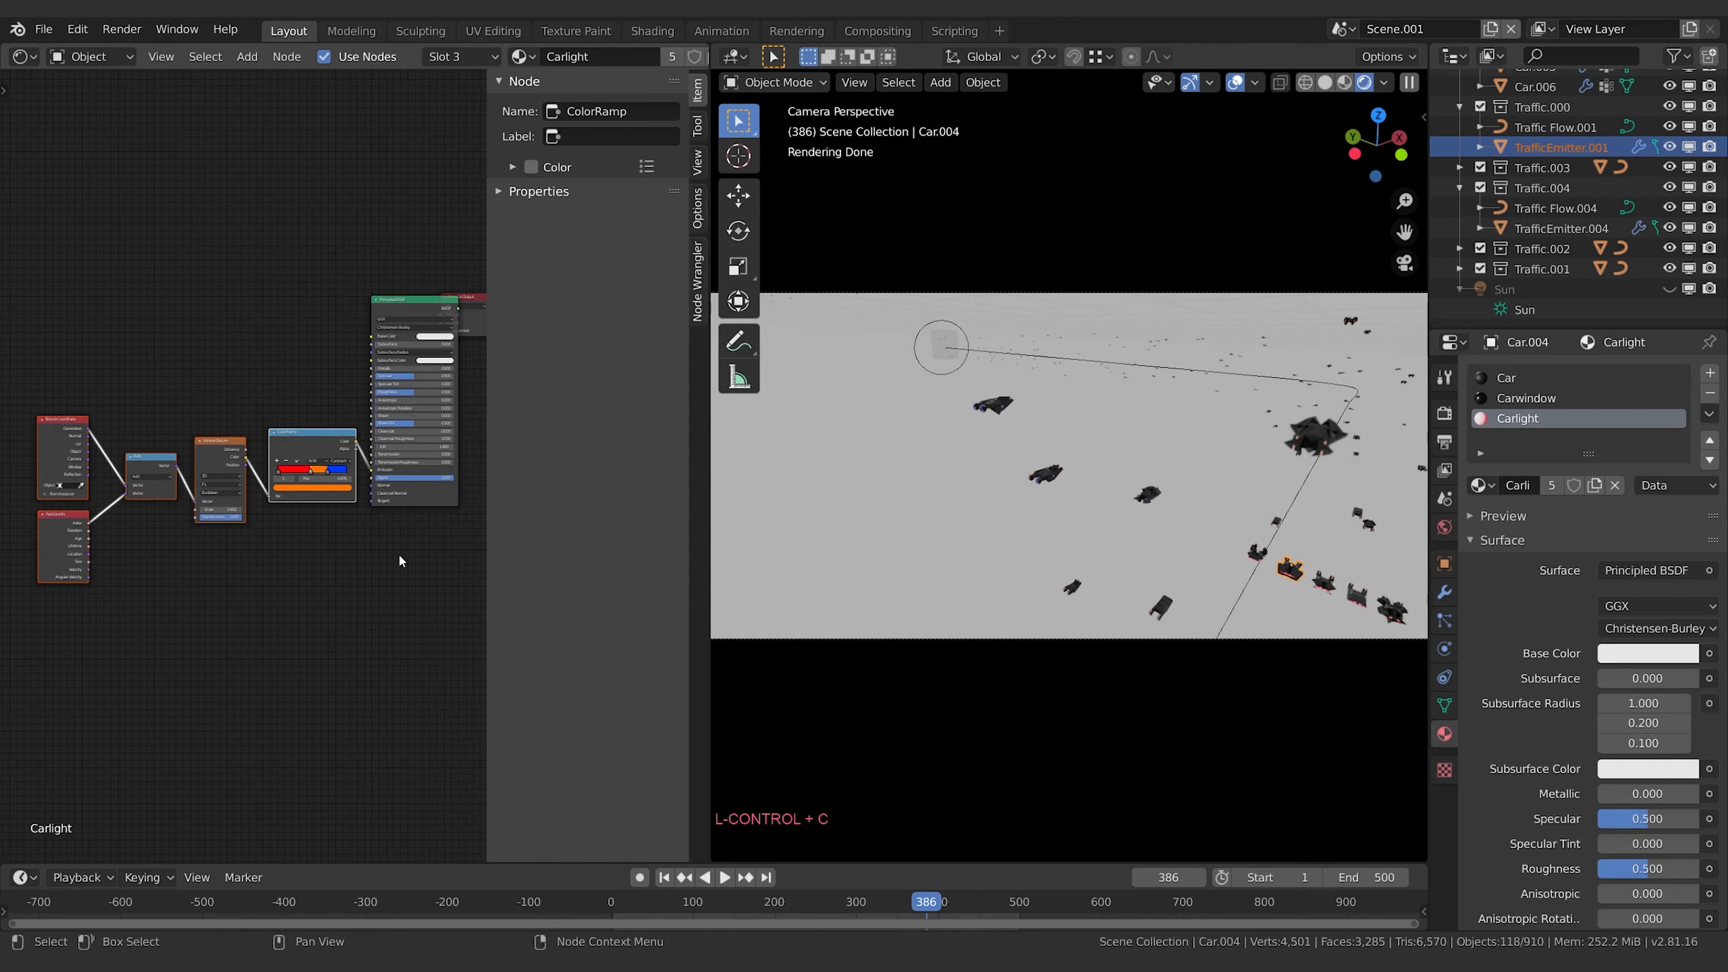
- Paste the copied colour-variation nodes into the Car material's node tree in the free space below its existing nodes
click(1506, 378)
key(c)
click(347, 660)
middle_drag(443, 658, 136, 596)
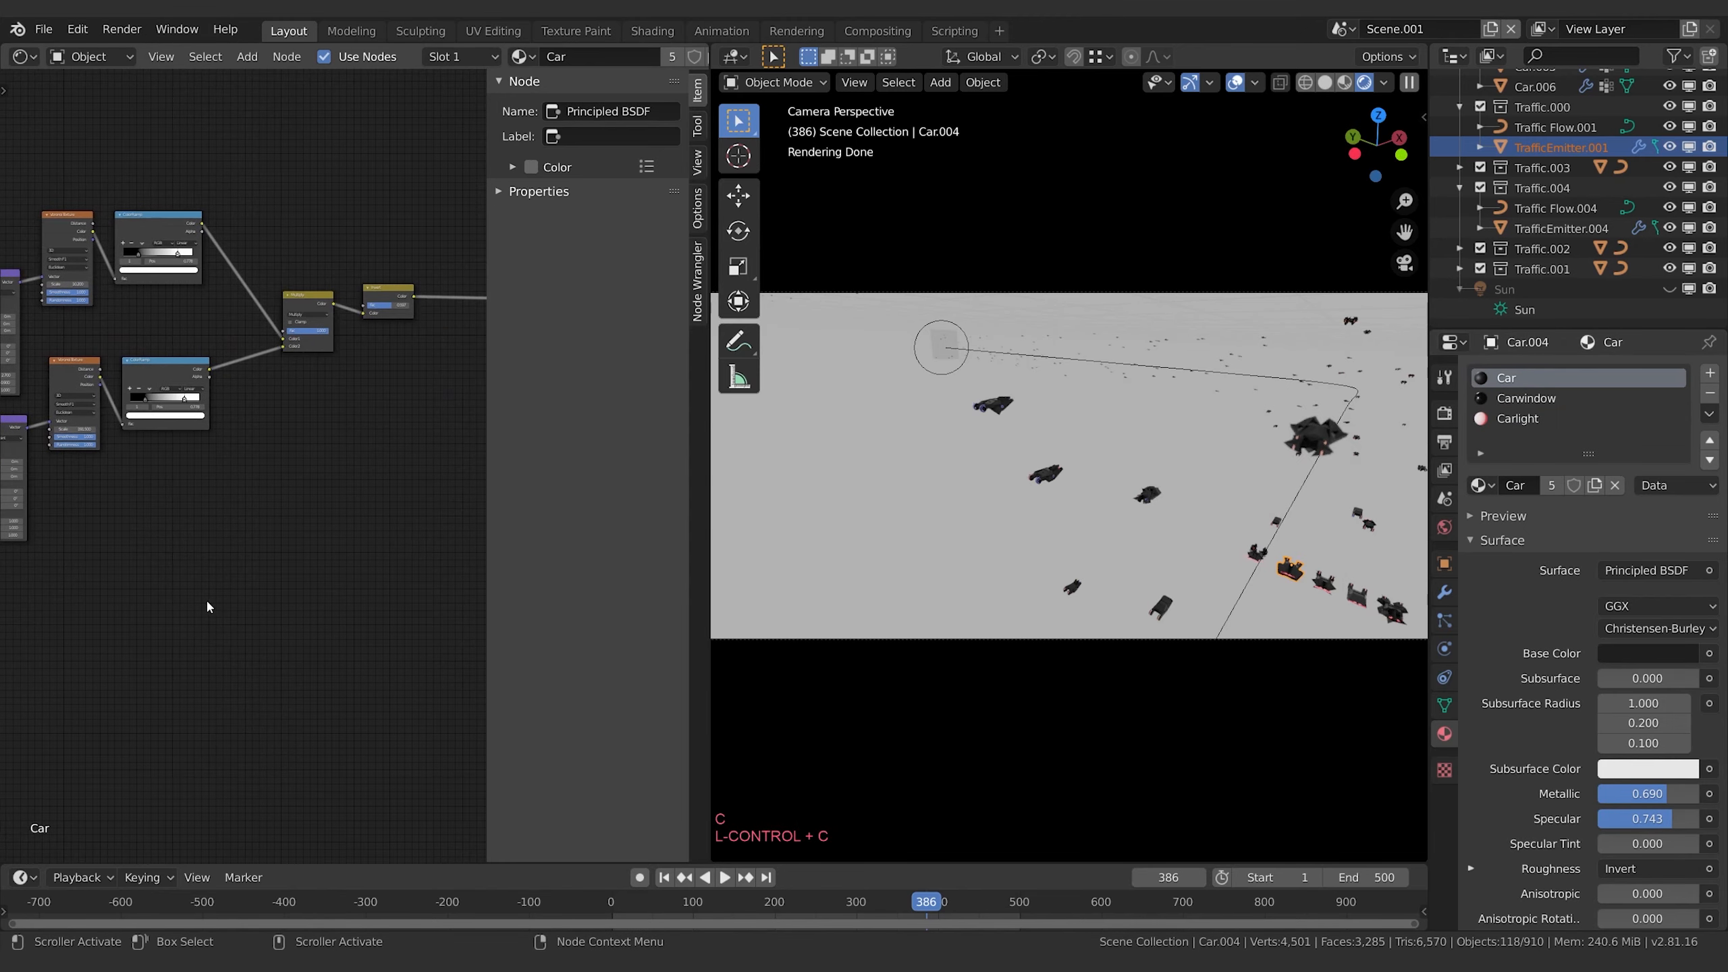
middle_drag(290, 591, 157, 475)
key(ctrl+v)
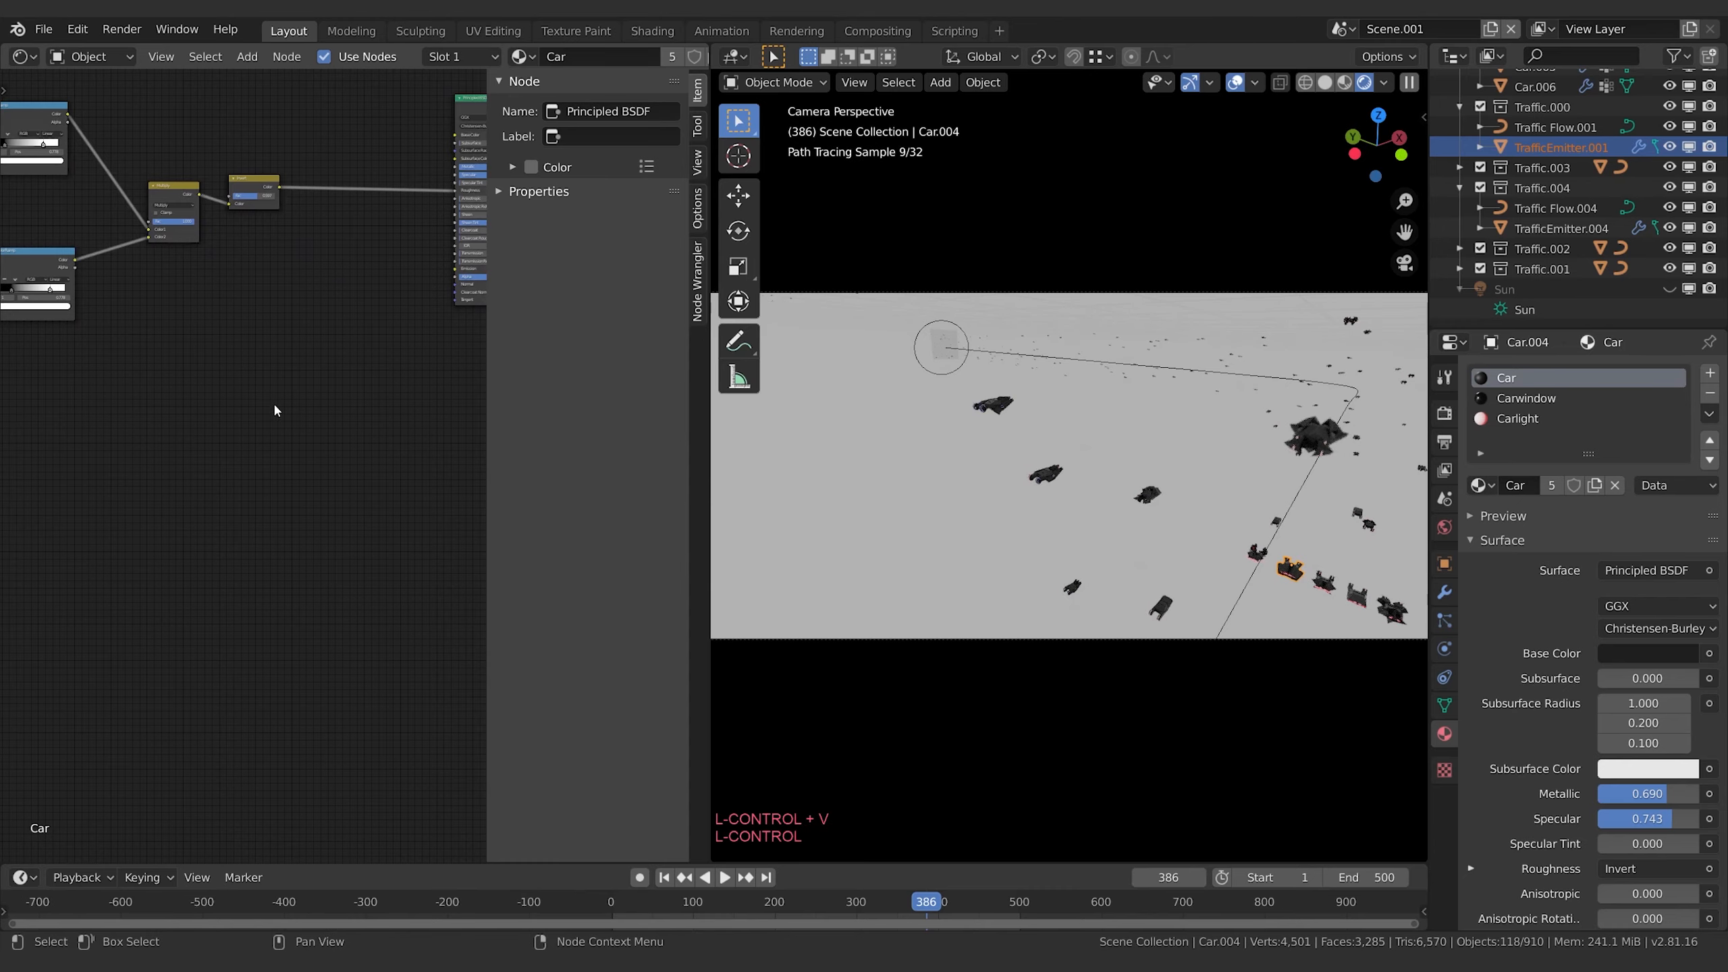
key(g)
click(178, 437)
- Move the pasted nodes beside the Car material's Principled BSDF and connect the ColorRamp's Color to Base Color
middle_drag(340, 207, 194, 387)
key(g)
click(242, 196)
scroll(259, 226, up, 4)
middle_drag(342, 127, 324, 270)
drag(256, 239, 317, 399)
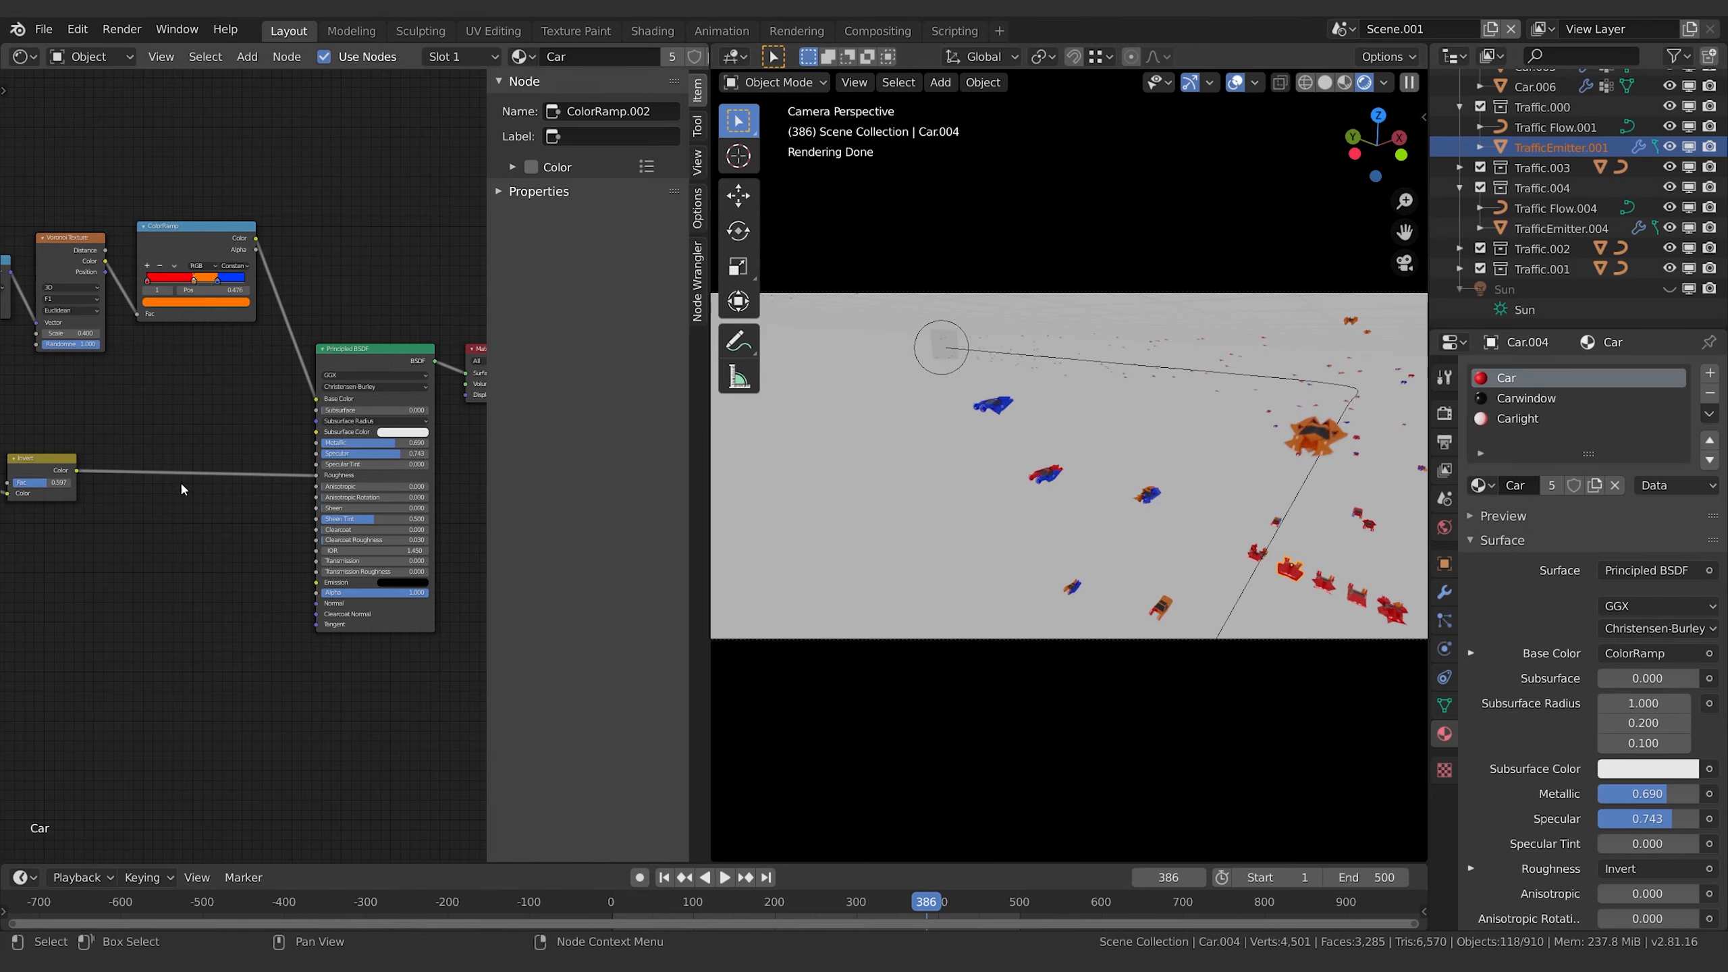
- Darken the red stop of the Car material's new ColorRamp to a value of 0.178
shift+middle_drag(130, 496, 318, 580)
middle_drag(417, 446, 321, 532)
scroll(329, 514, up, 4)
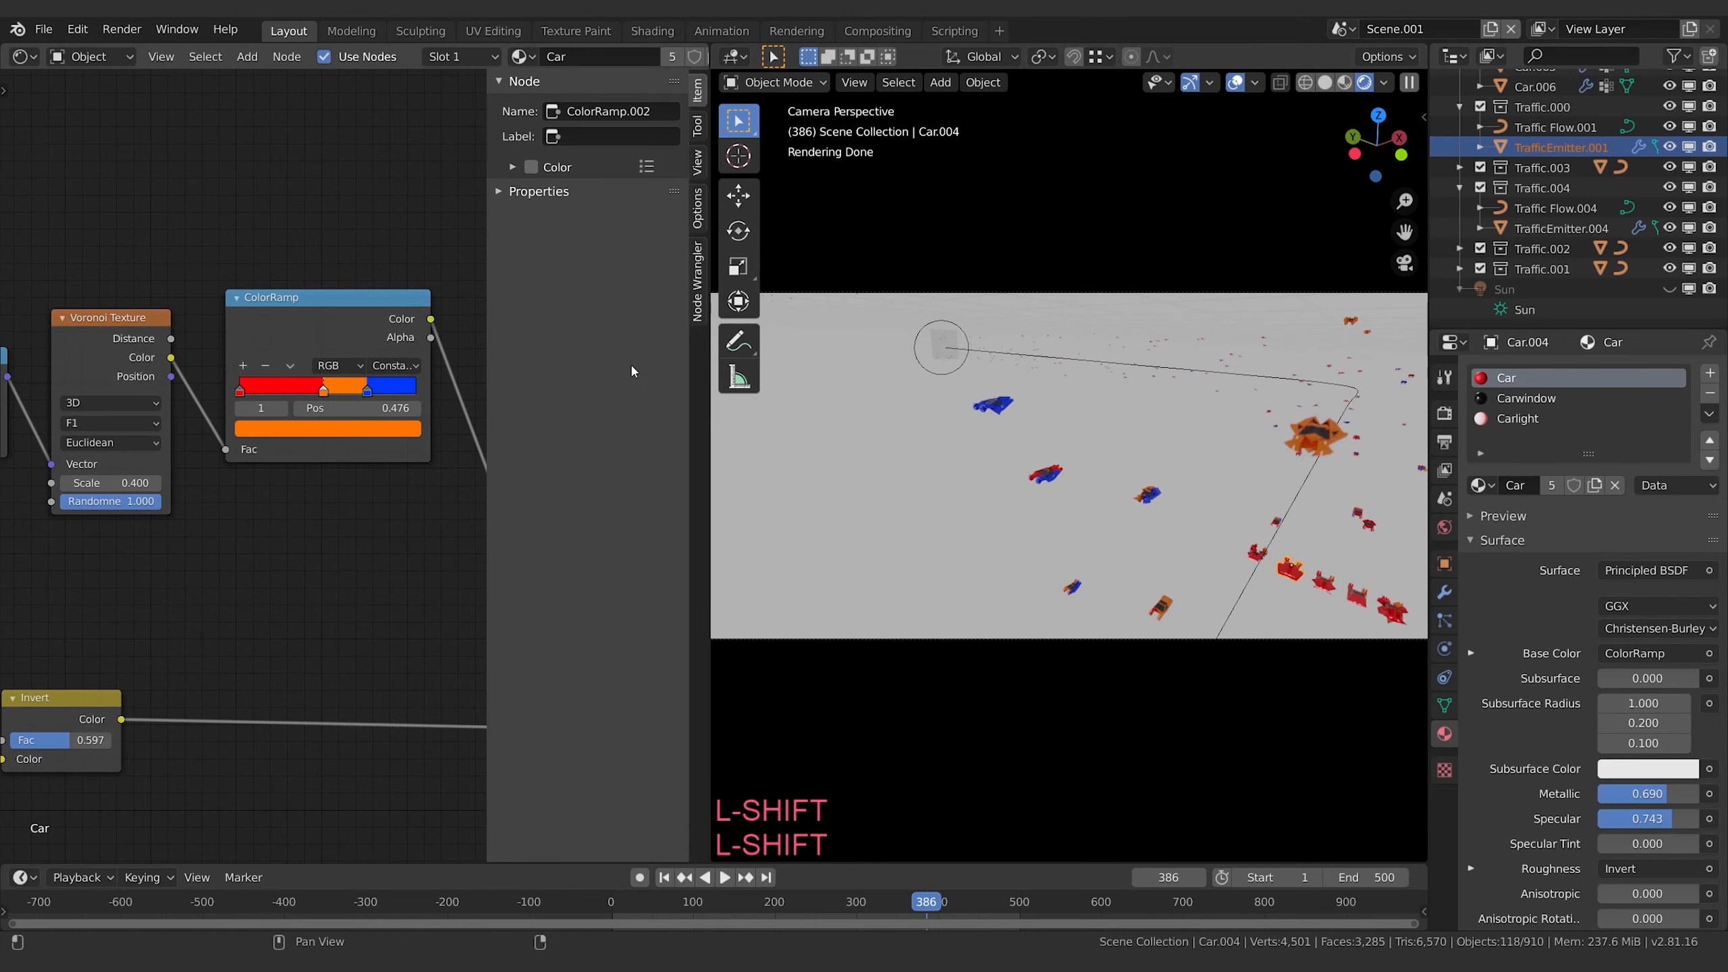
click(239, 391)
click(292, 427)
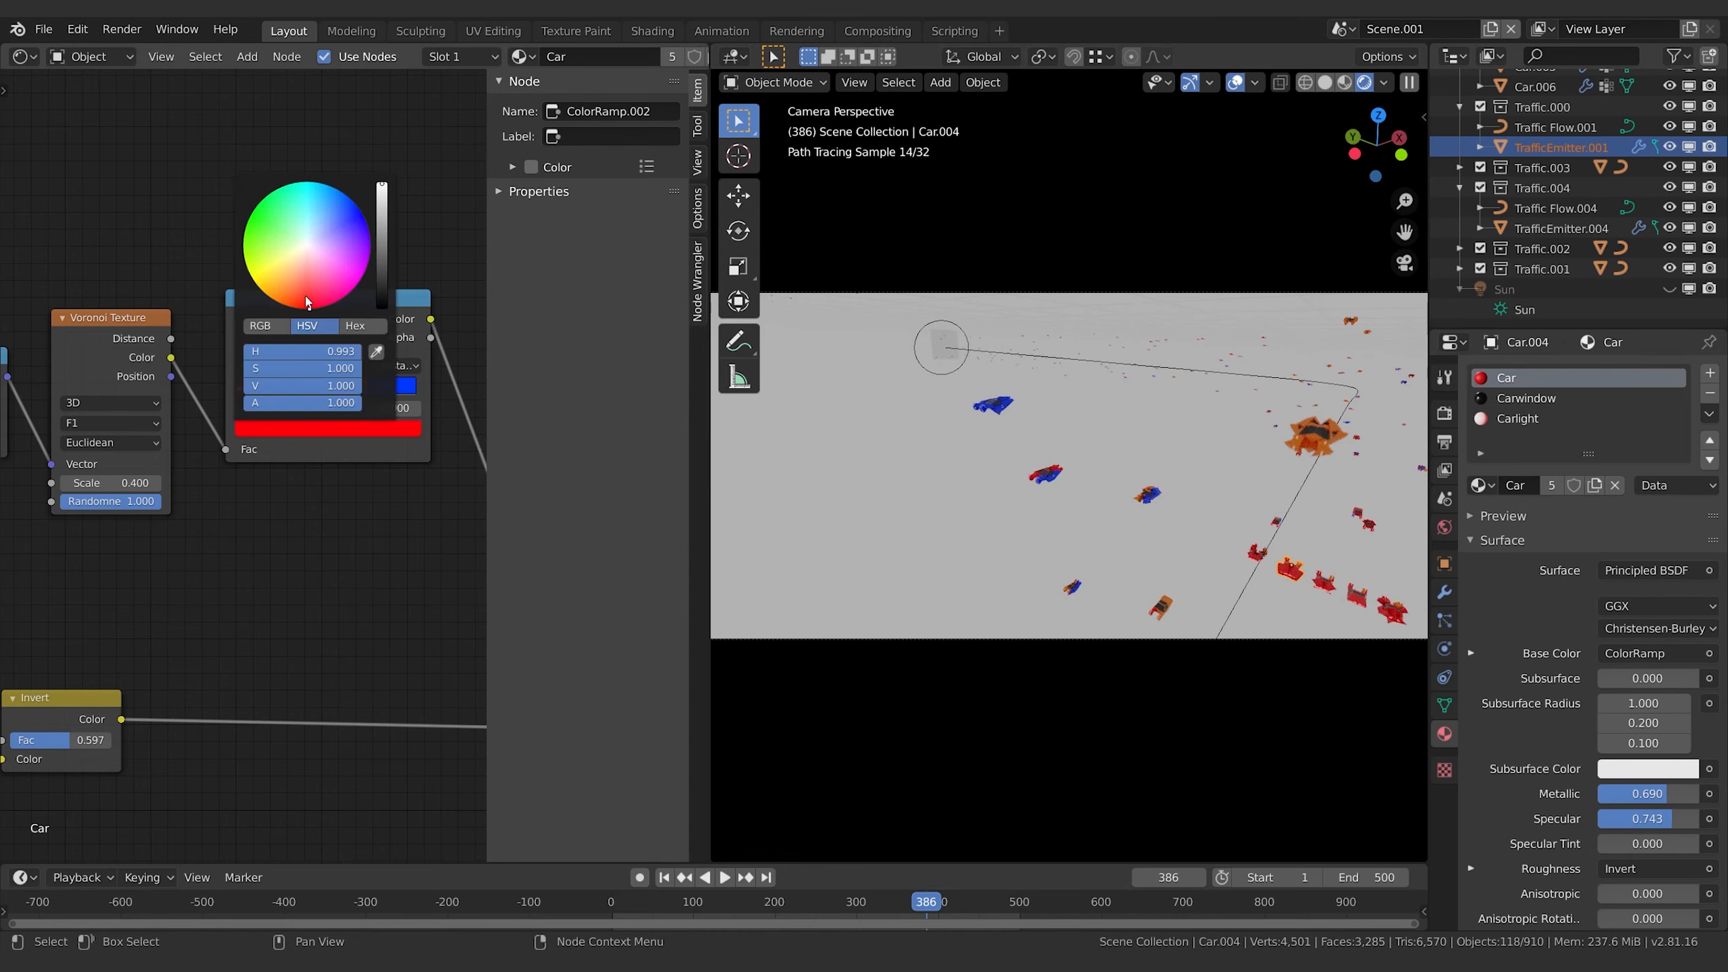
drag(382, 271, 382, 293)
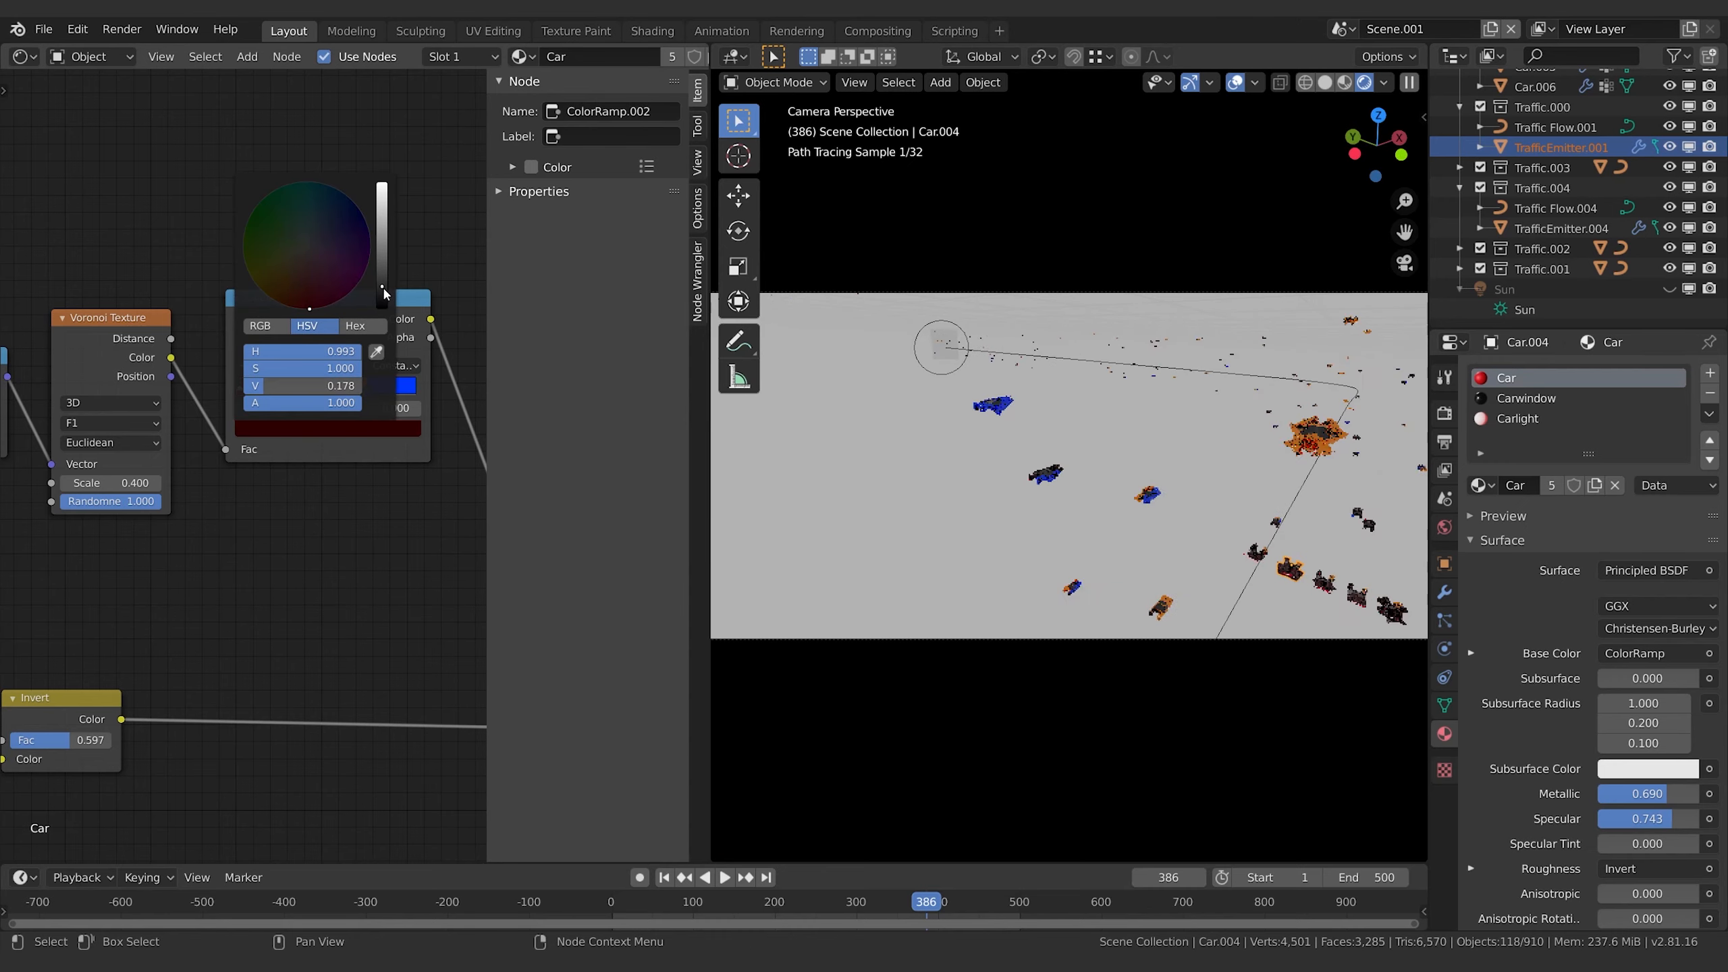
click(319, 618)
- Darken the orange stop of the Car ColorRamp to near-black brown and lower the blue stop's value to 0.389
click(323, 392)
click(320, 428)
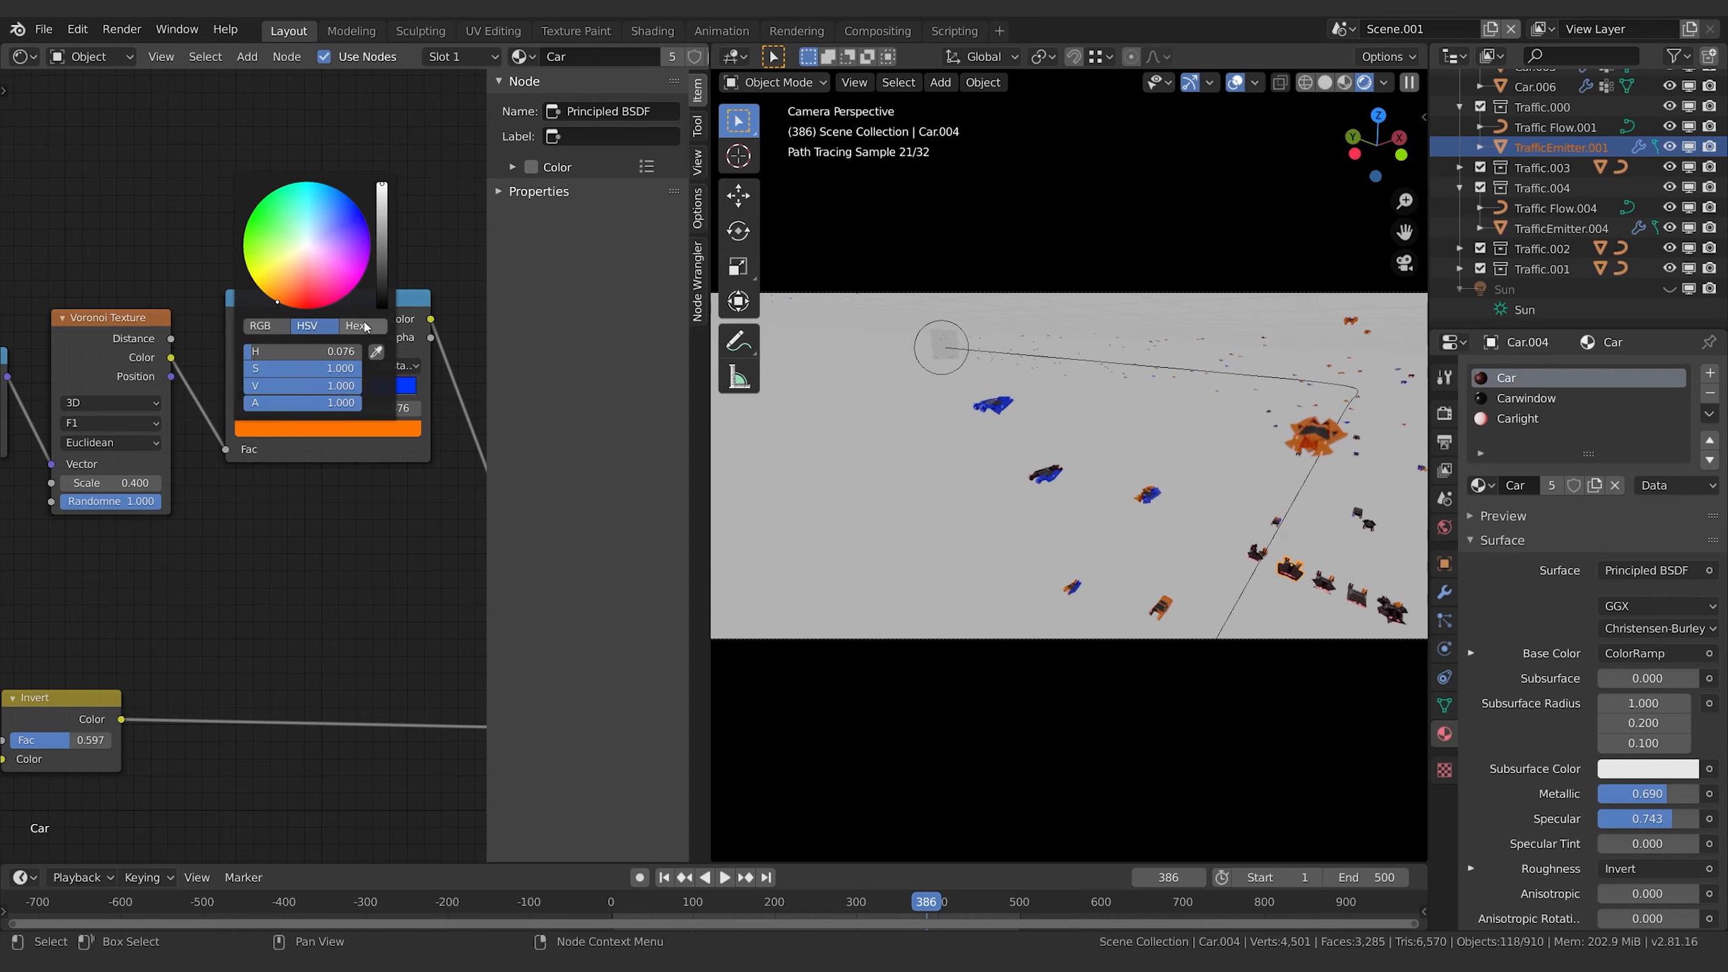
drag(382, 185, 383, 294)
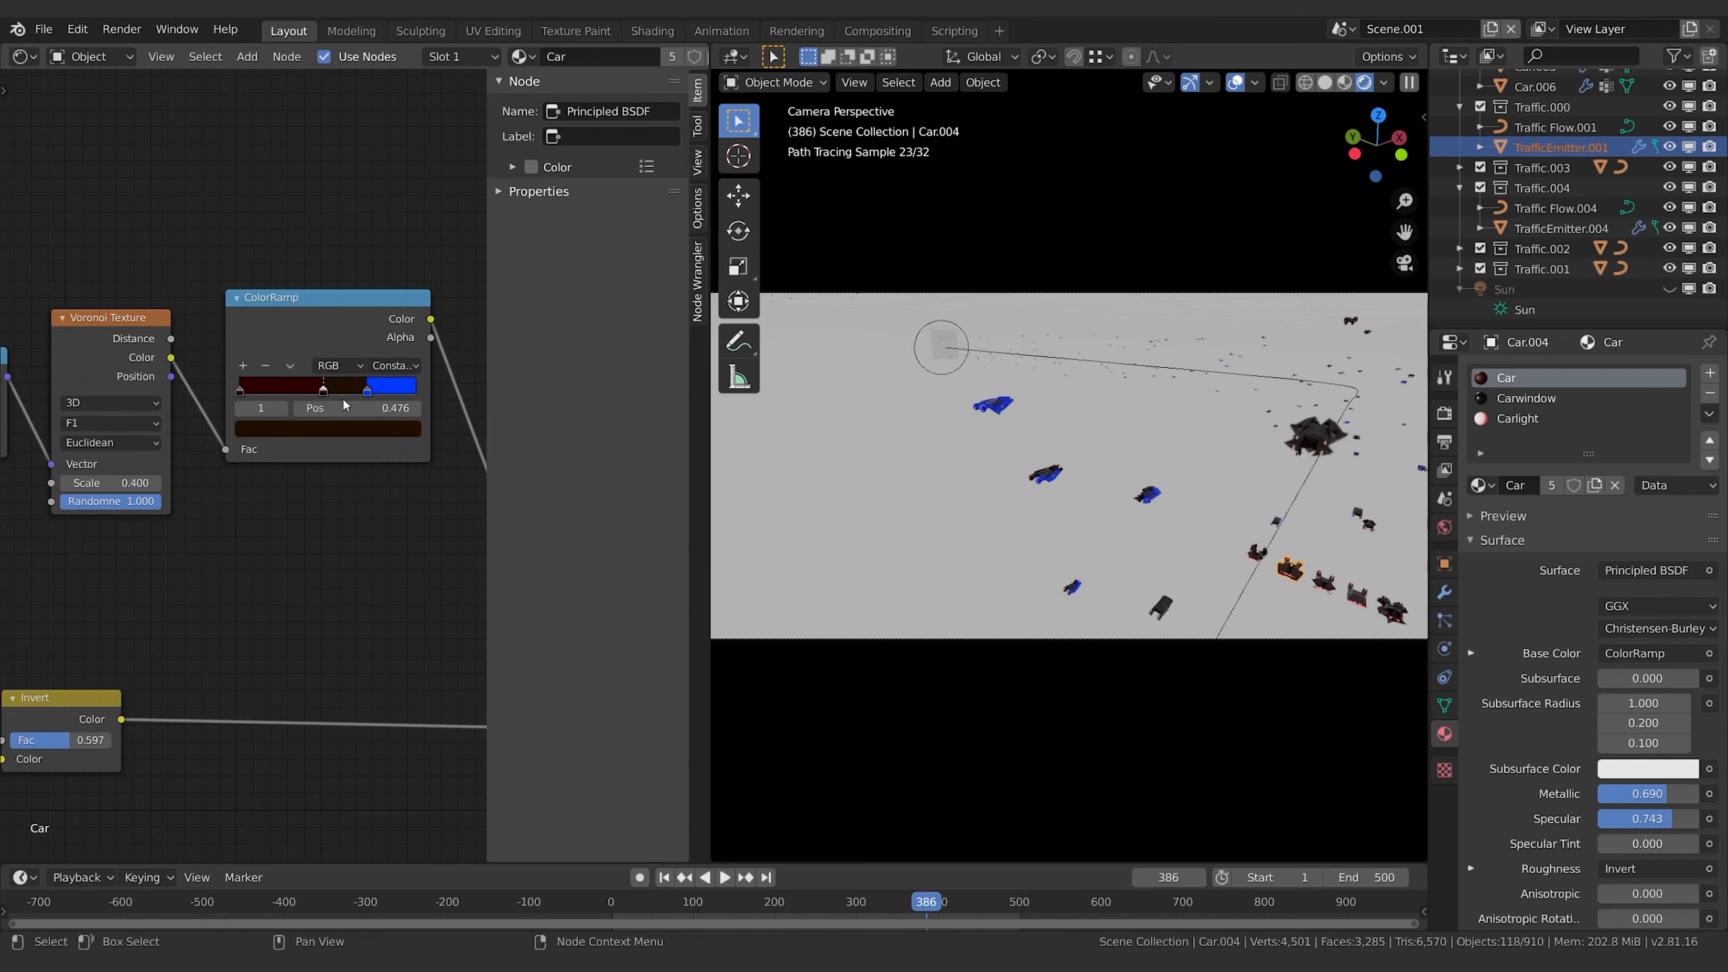
click(367, 391)
click(368, 435)
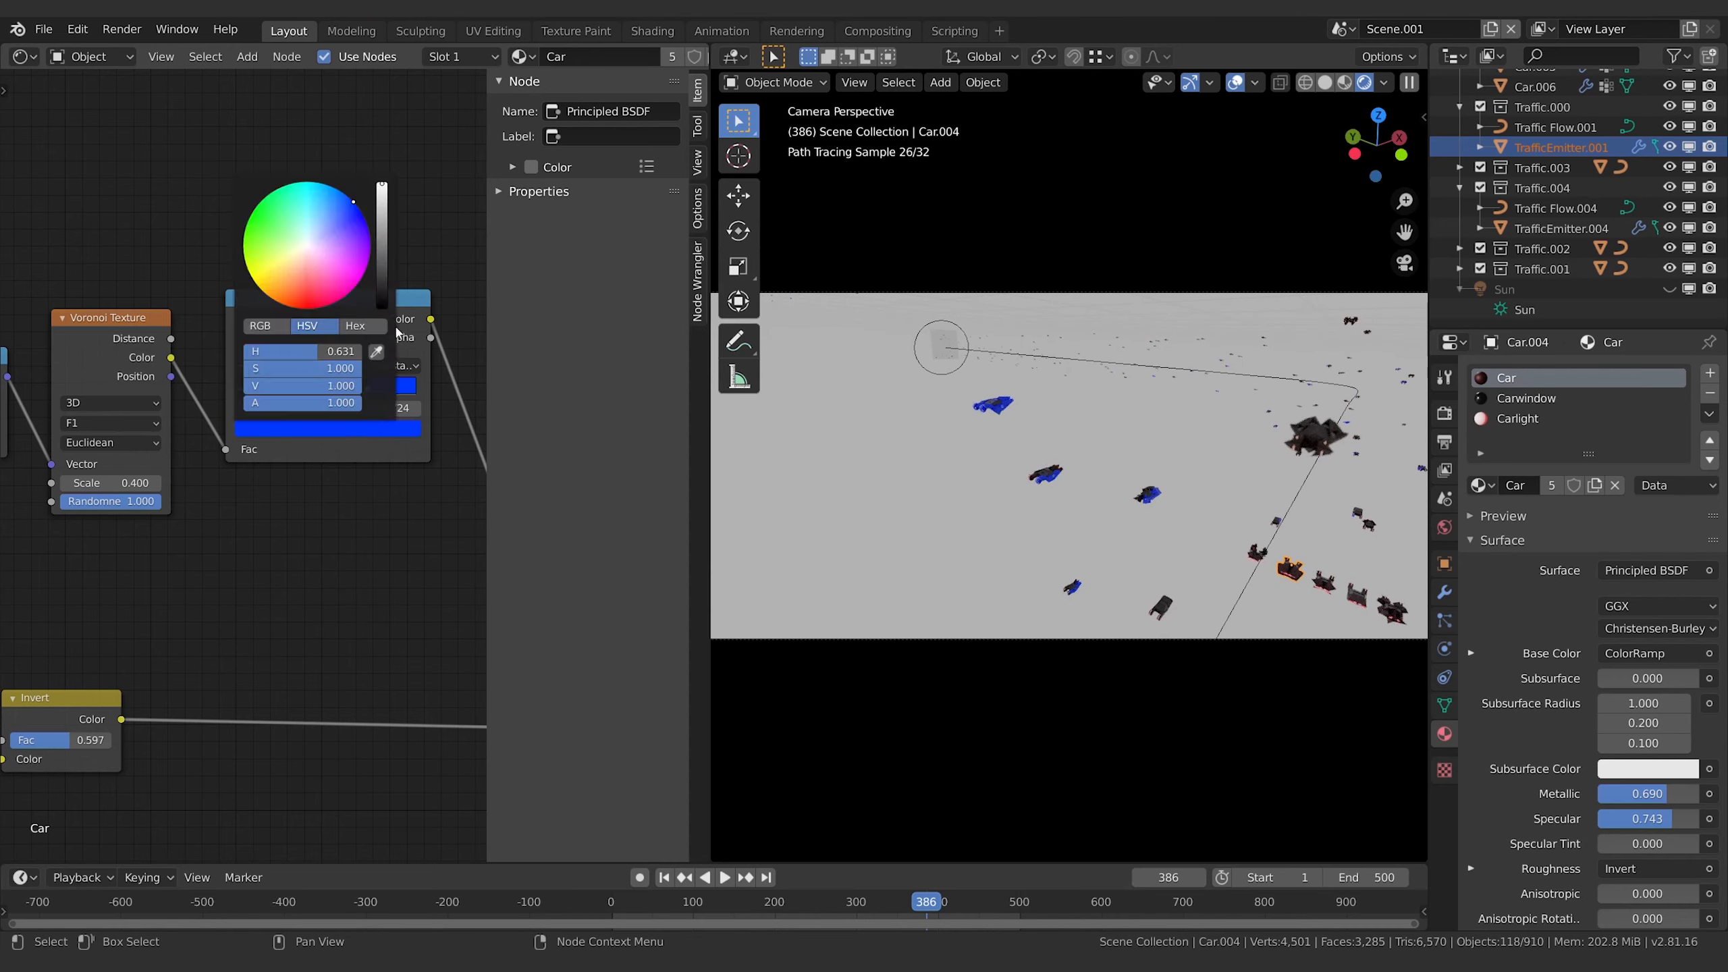
drag(382, 185, 382, 259)
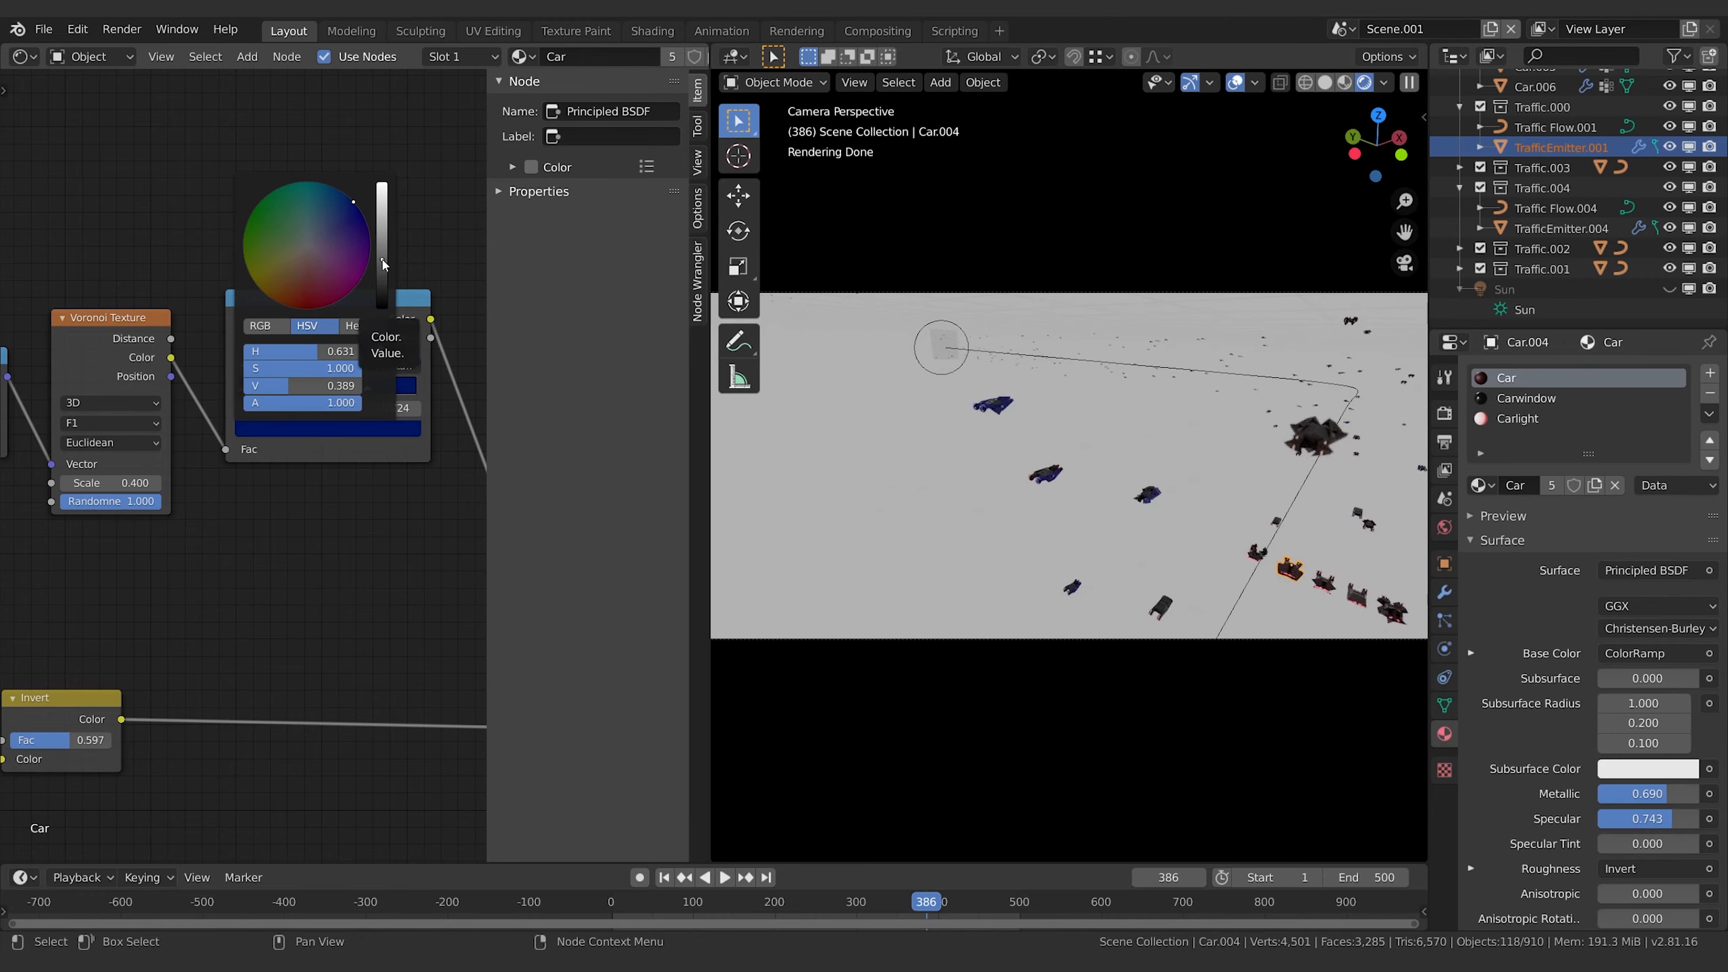
click(382, 260)
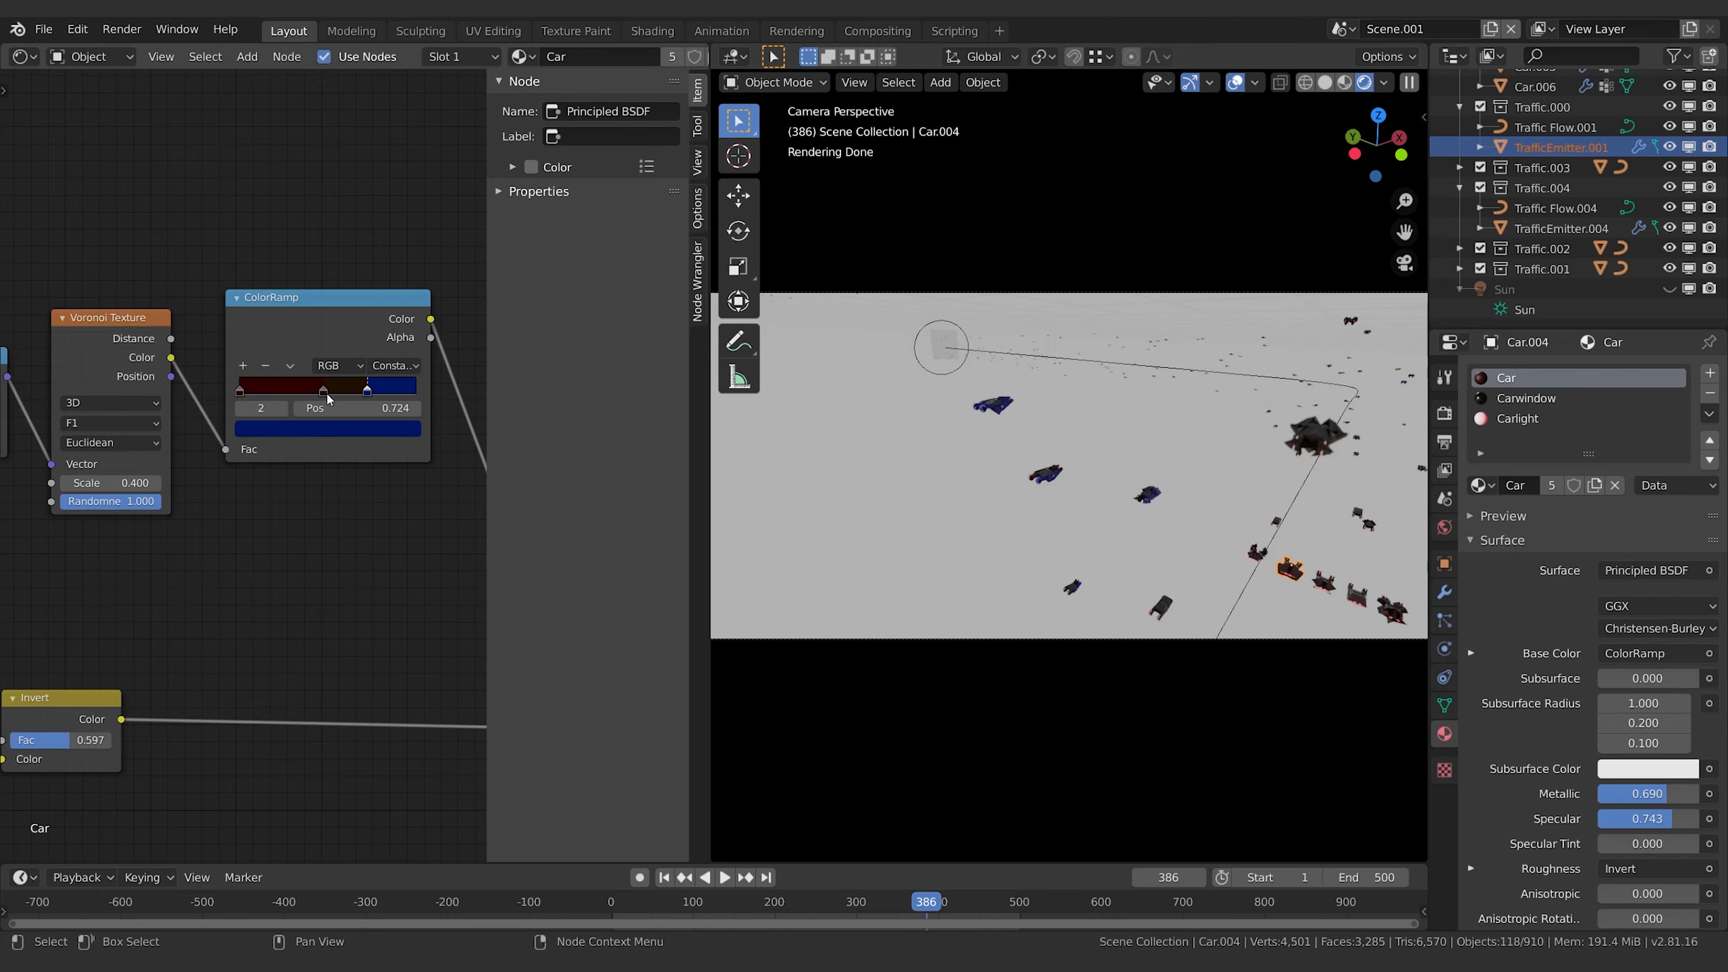
- Recolour the middle stop of the Car ColorRamp to a muted brown with hue 0.058, saturation 0.587 and value about 0.309
click(324, 391)
click(328, 429)
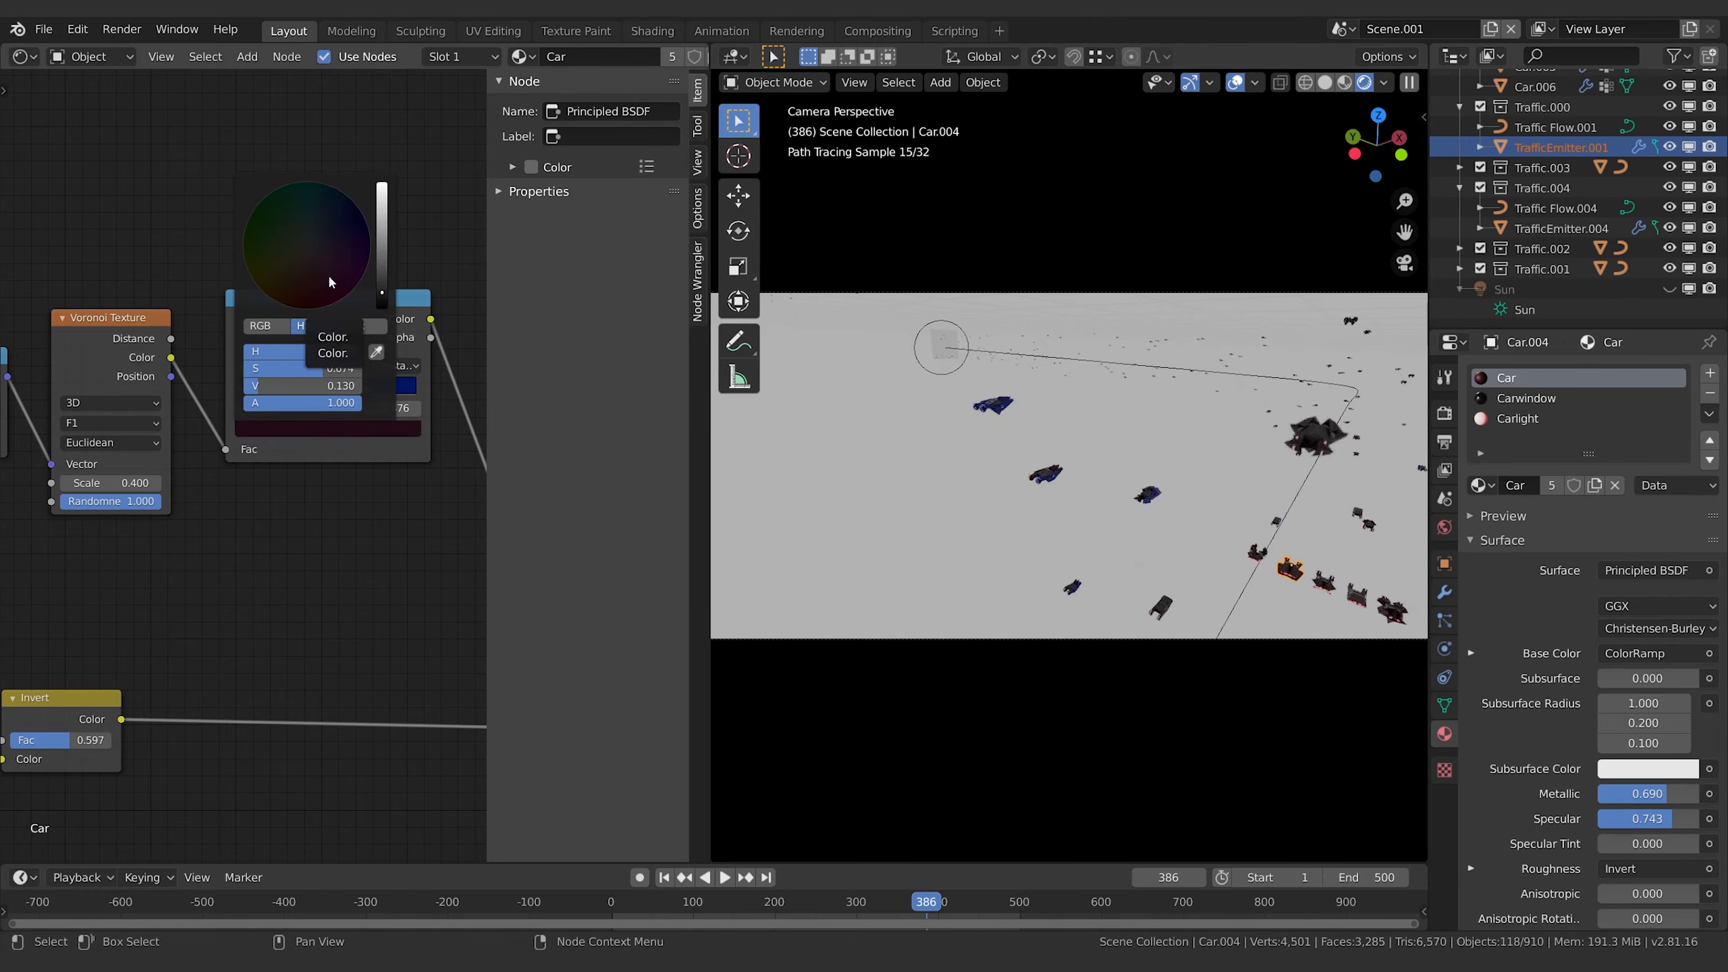
click(382, 274)
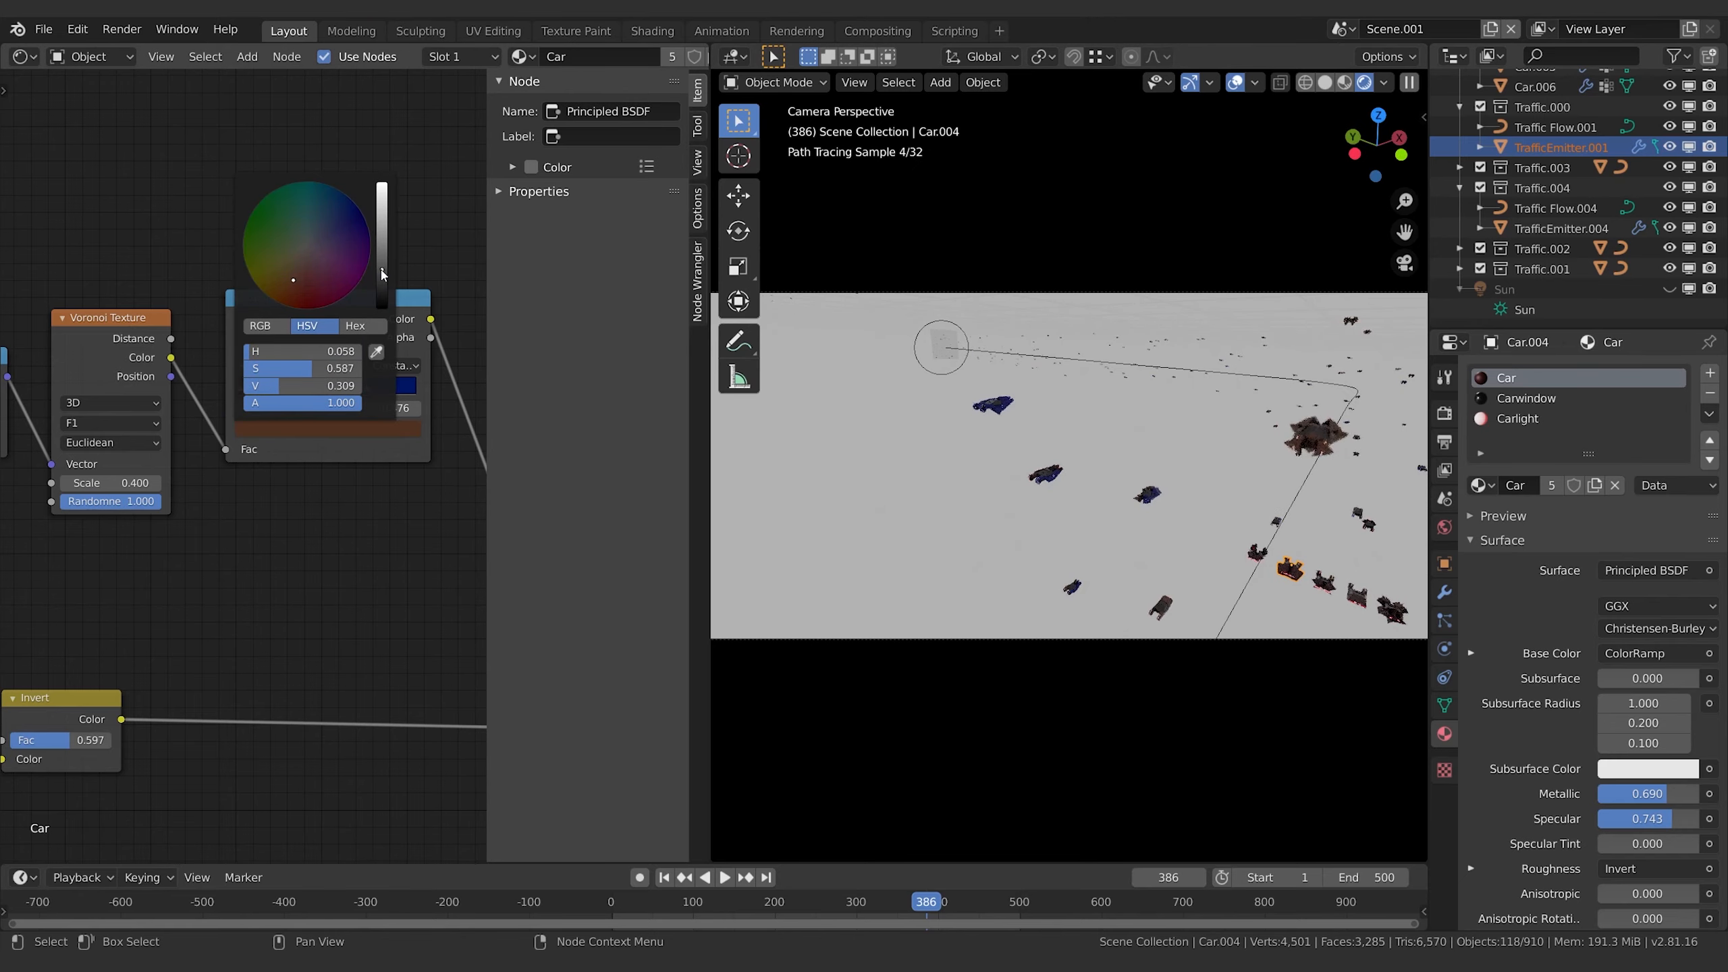
click(382, 269)
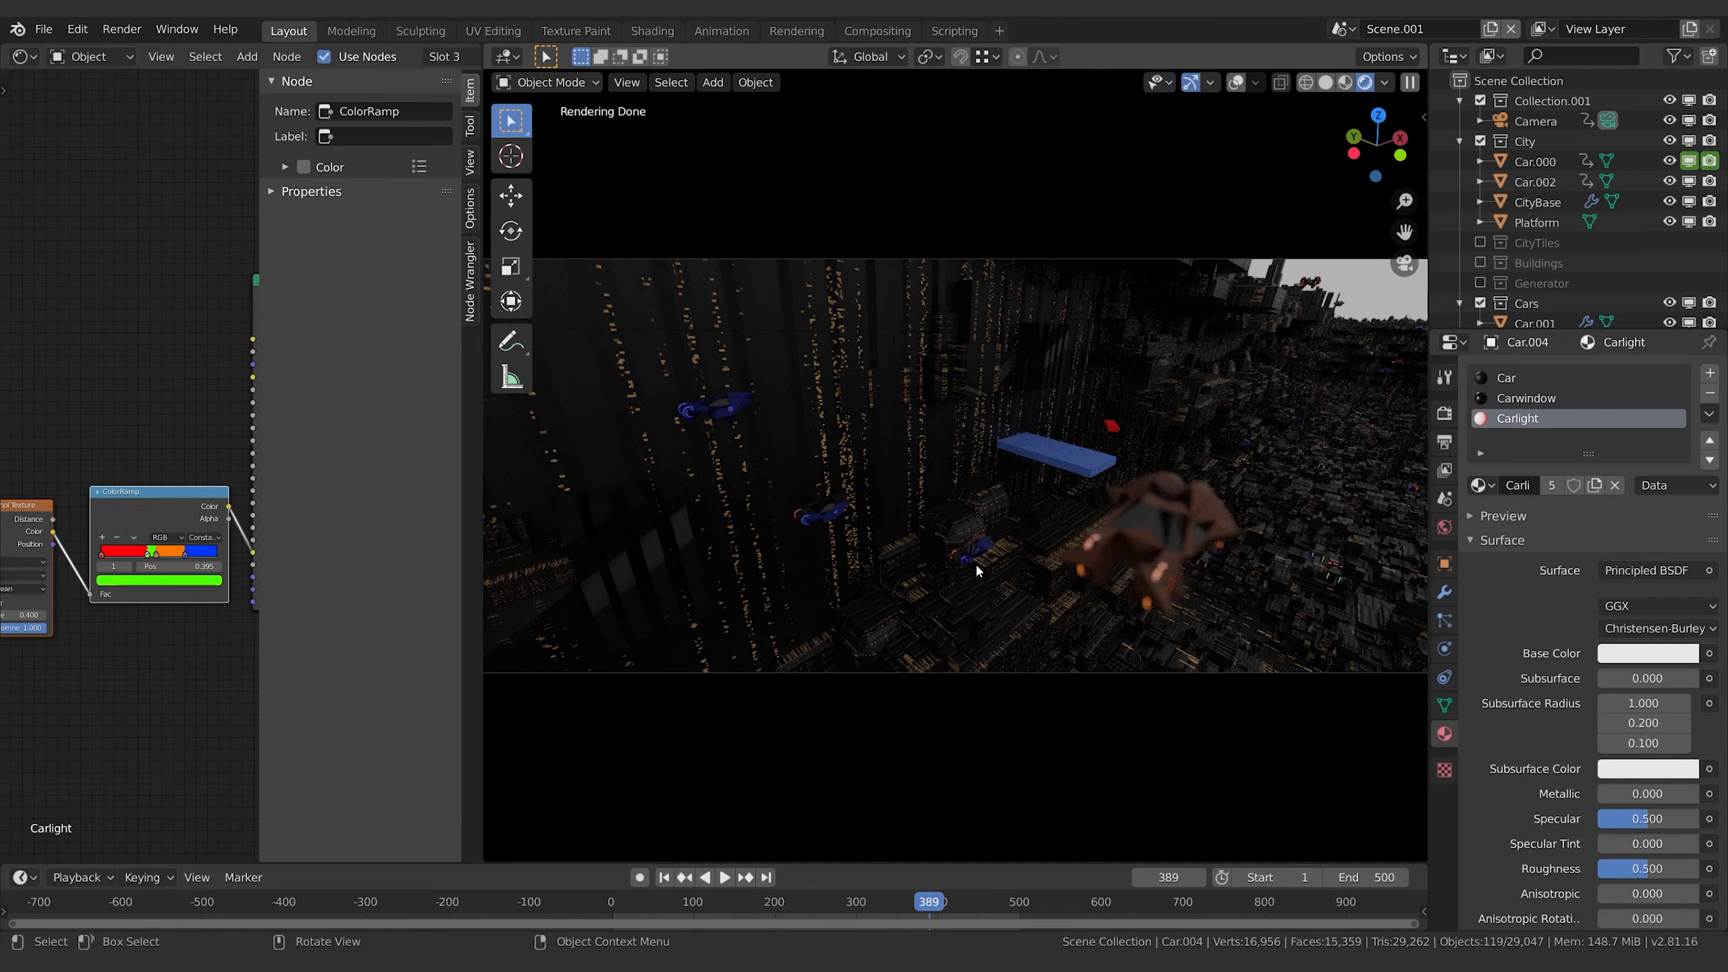
- Delete the green stop from the Carlight ColorRamp and change its blue stop to a pinkish red
click(116, 538)
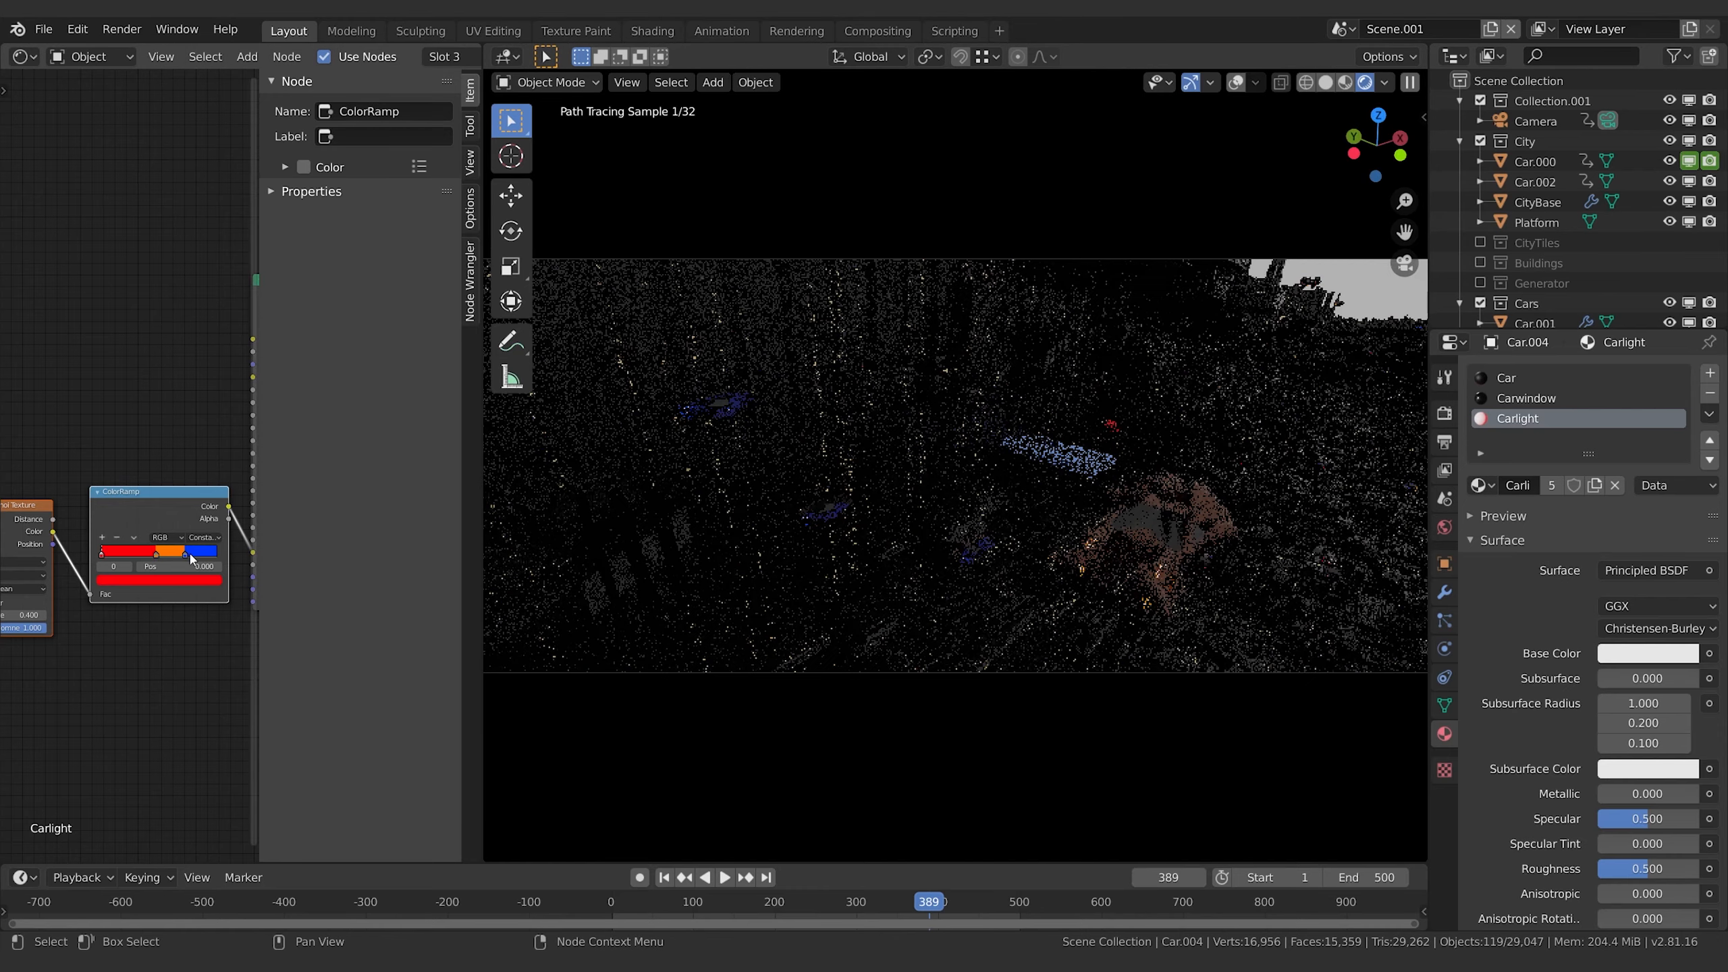
click(185, 554)
click(191, 578)
click(152, 486)
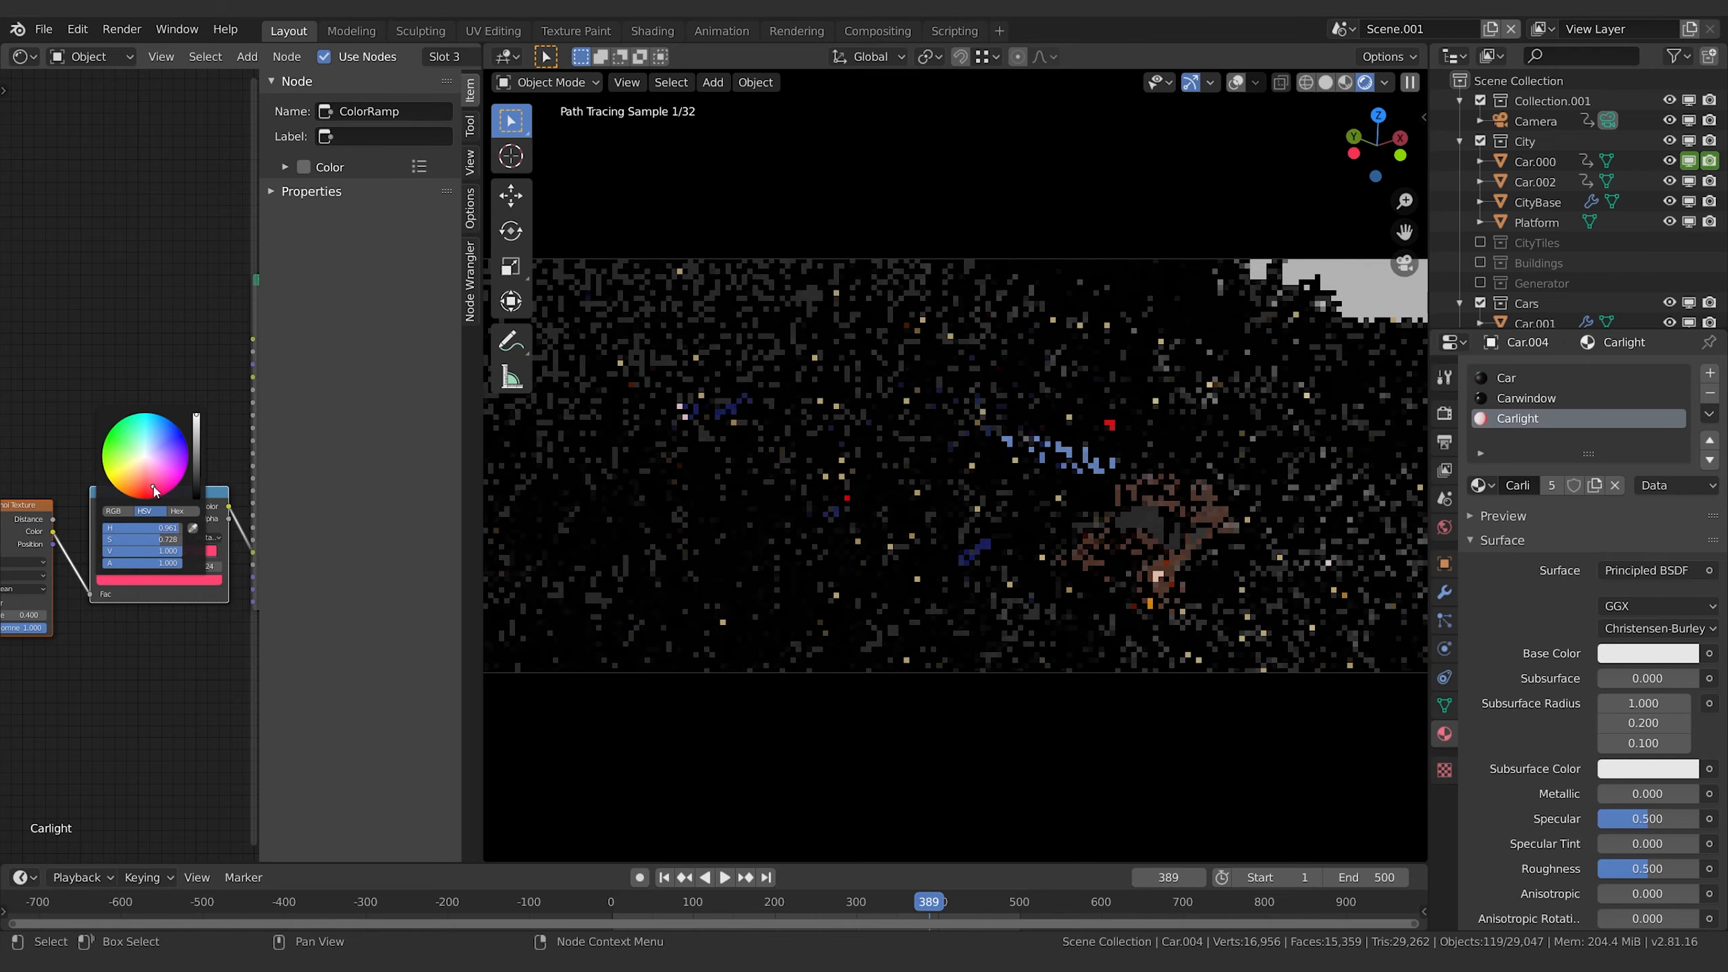
click(139, 696)
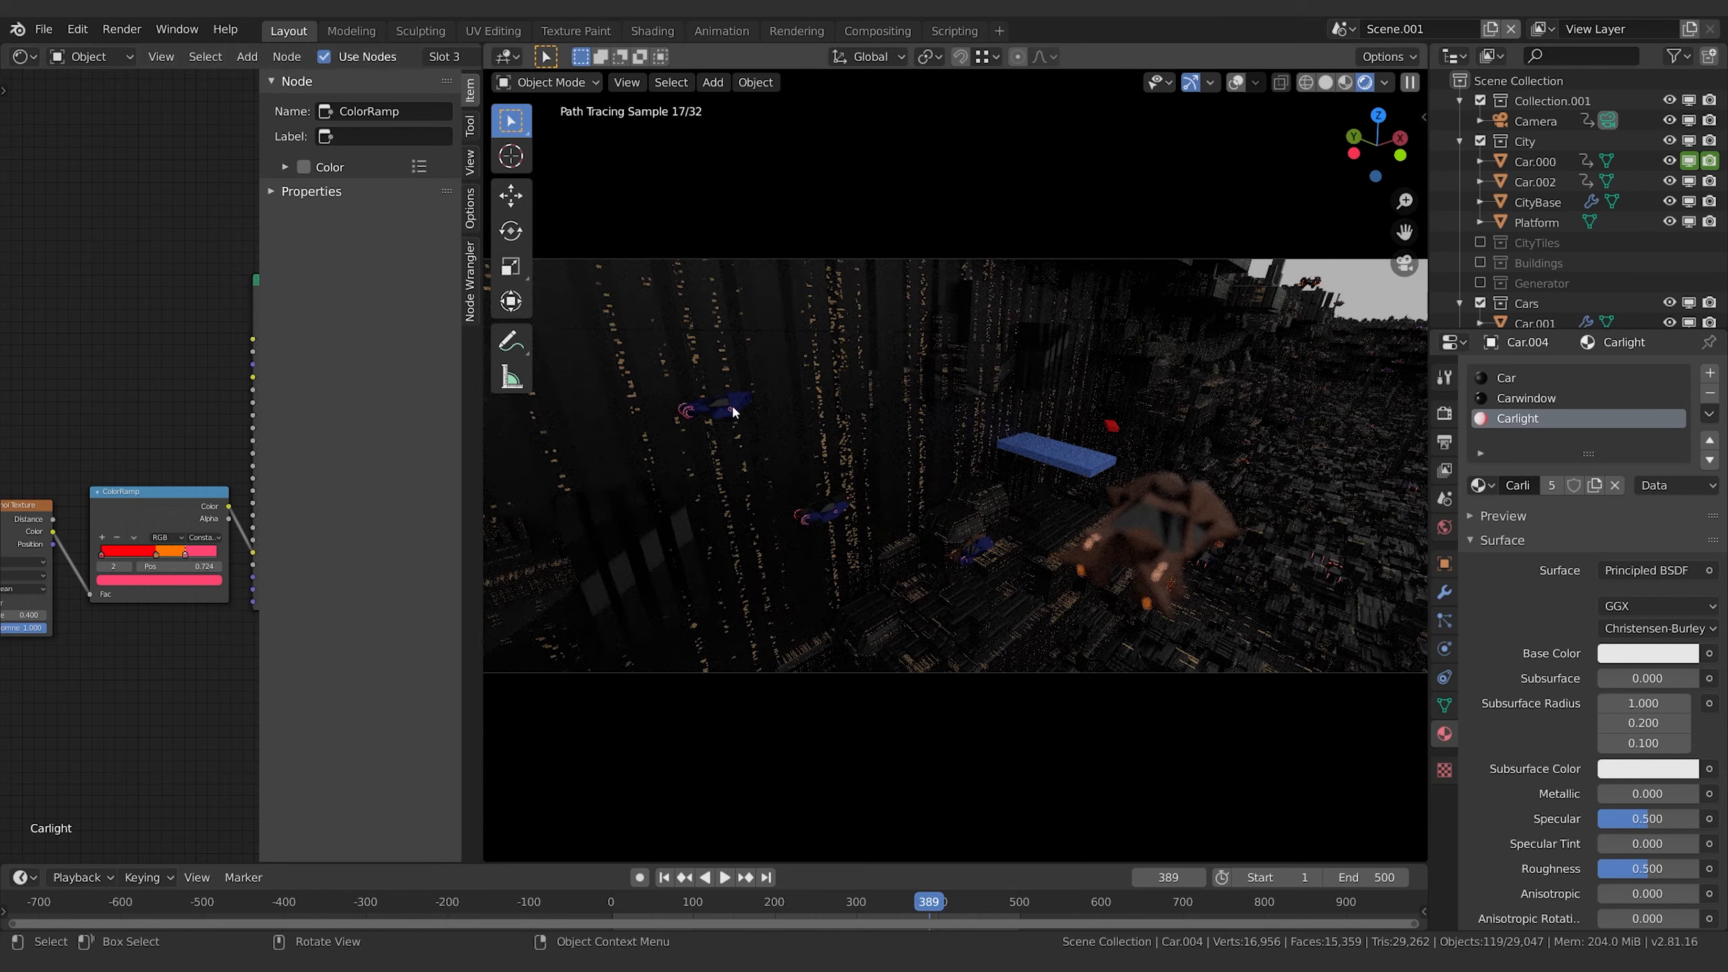
- Lower the saturation of the blue stop in the Car material's ColorRamp to a muted blue
click(1506, 377)
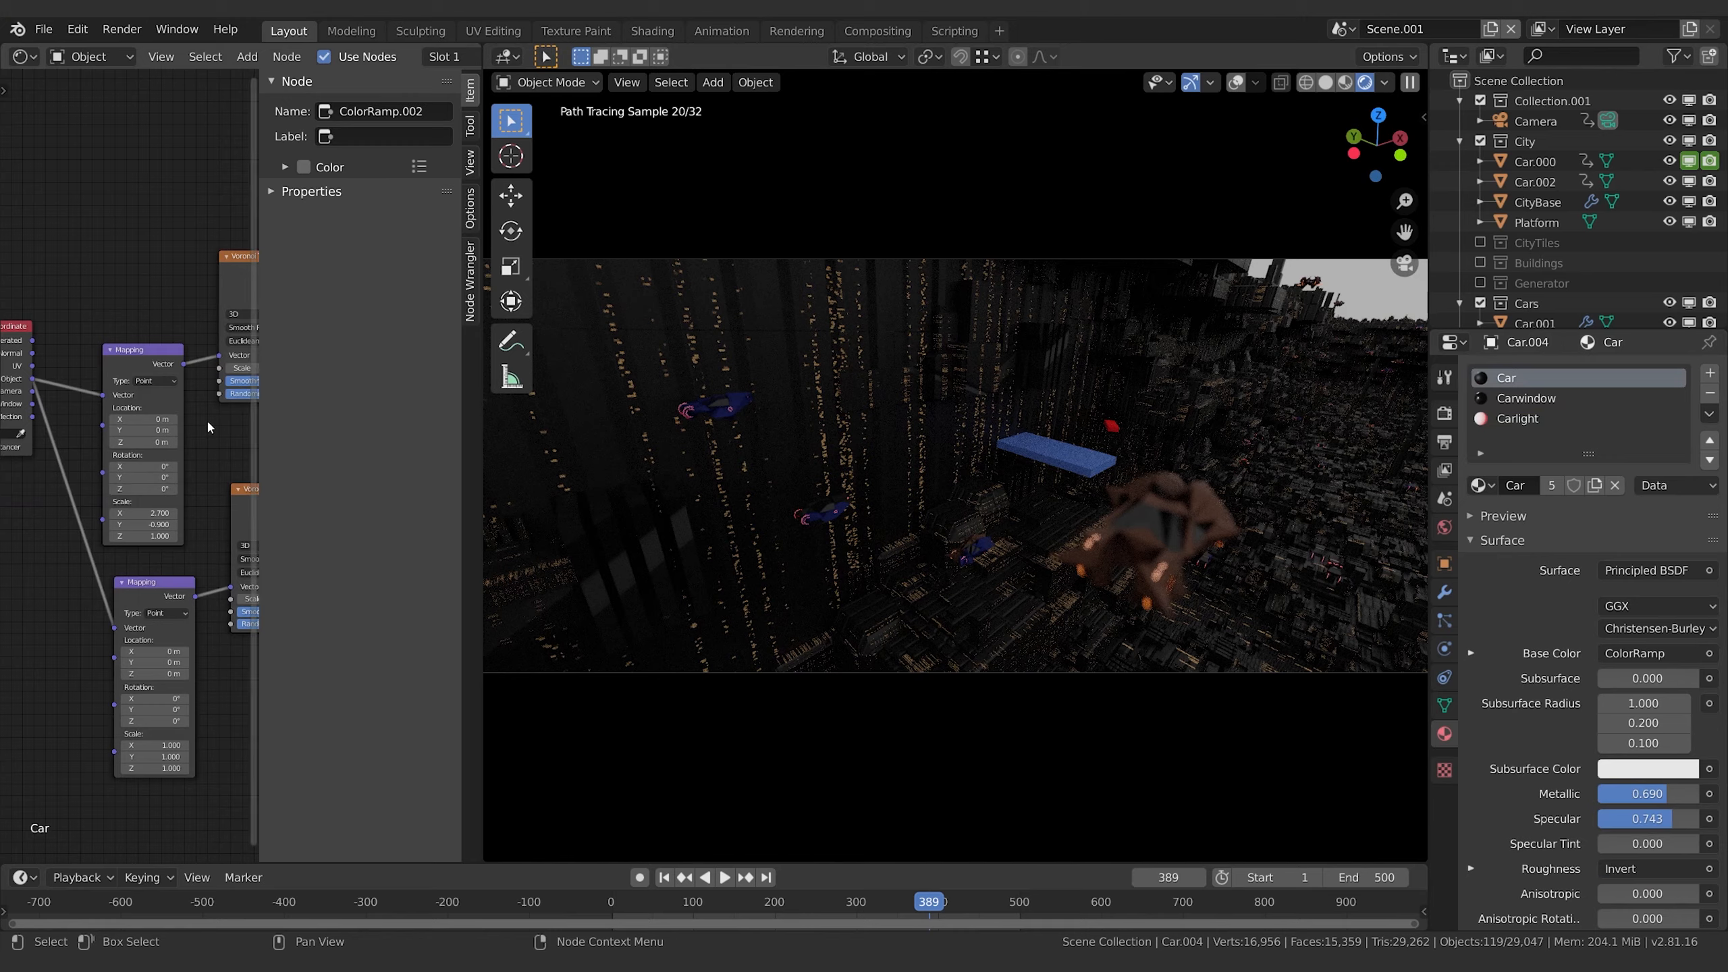
middle_drag(235, 430, 69, 567)
middle_drag(247, 413, 65, 523)
middle_drag(229, 473, 62, 502)
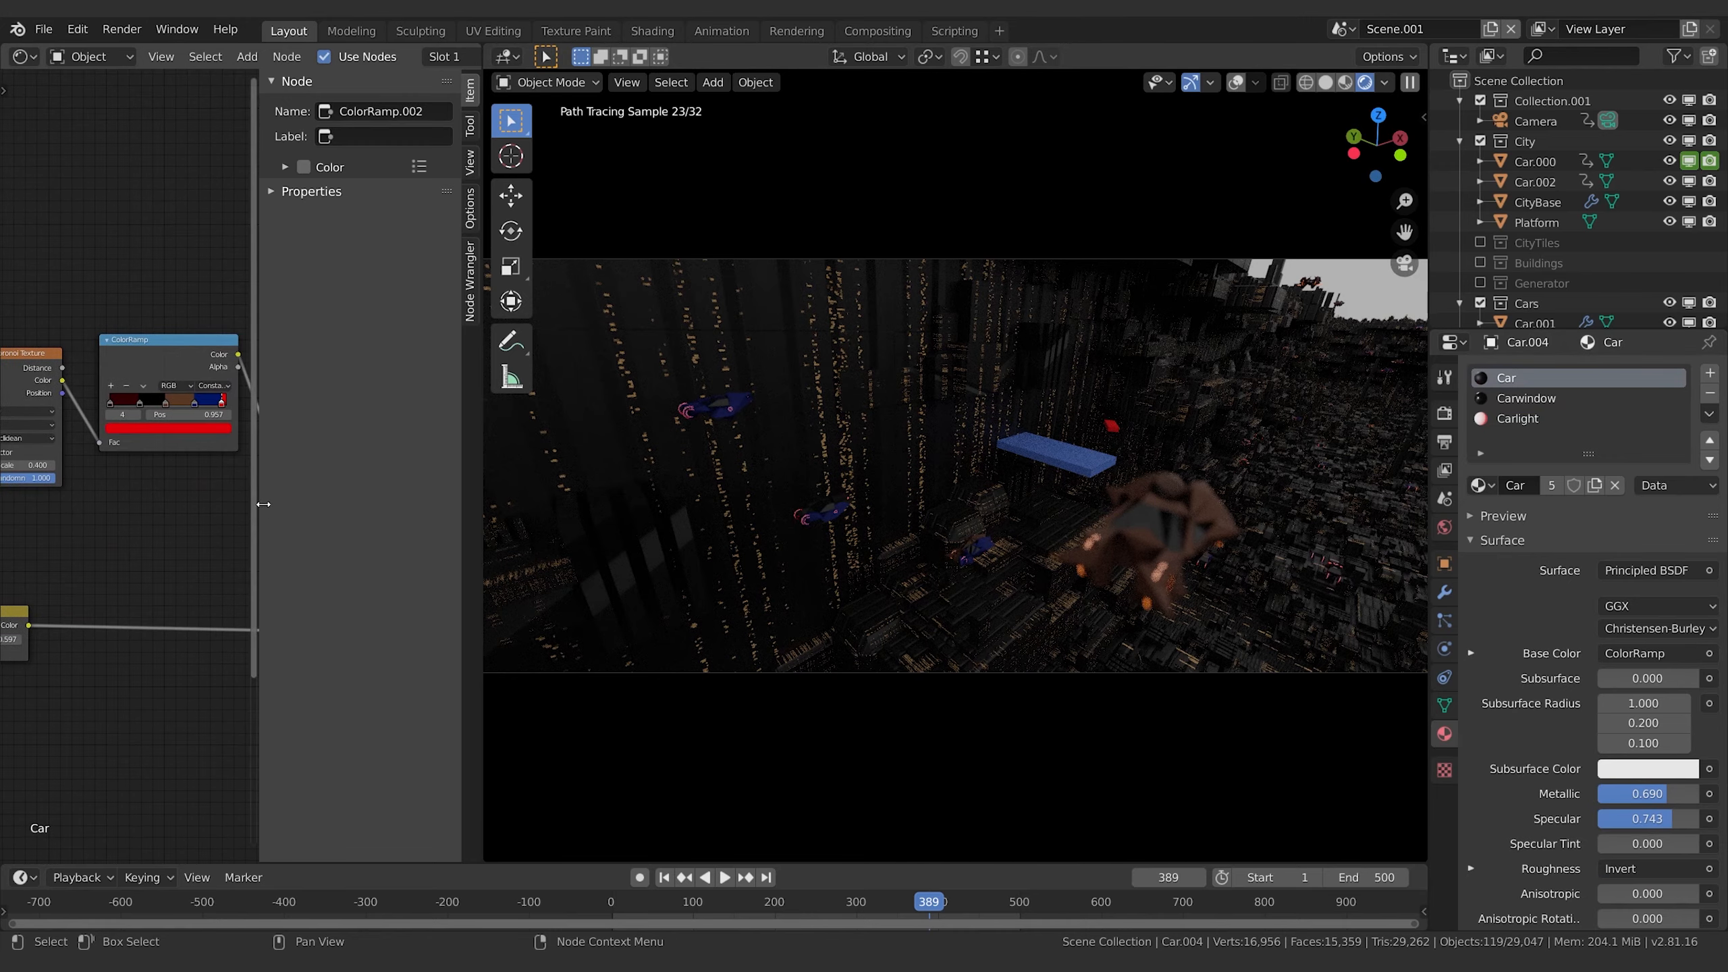
click(197, 402)
click(209, 430)
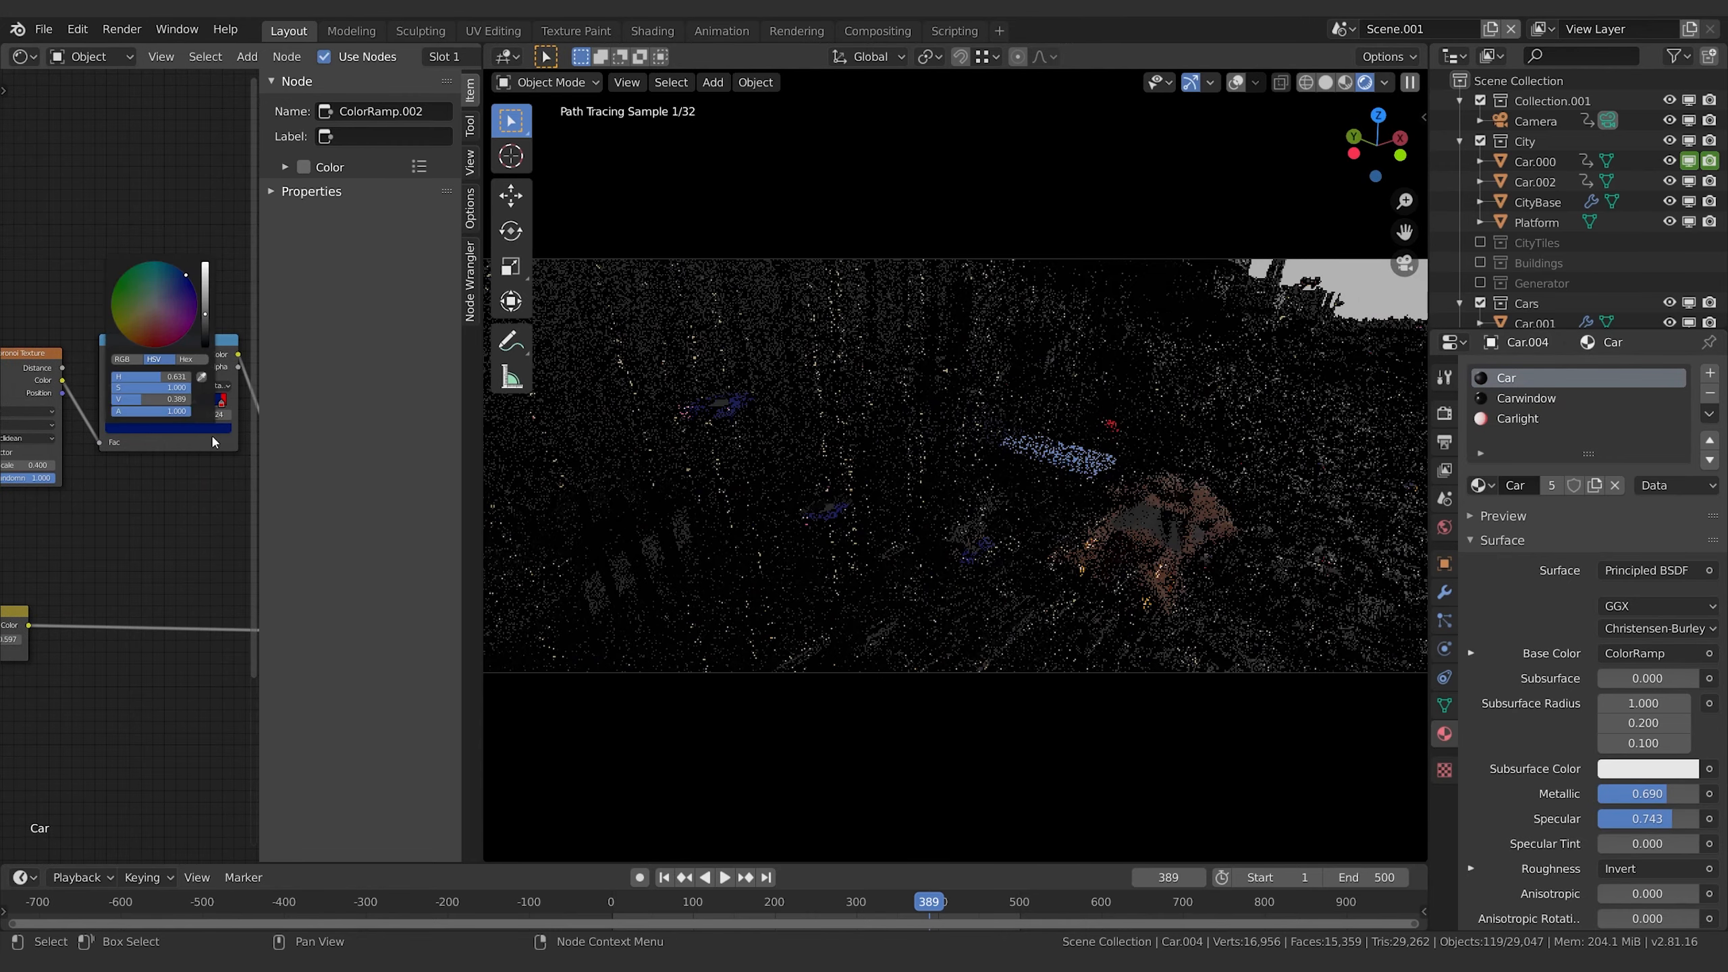
drag(162, 389, 116, 389)
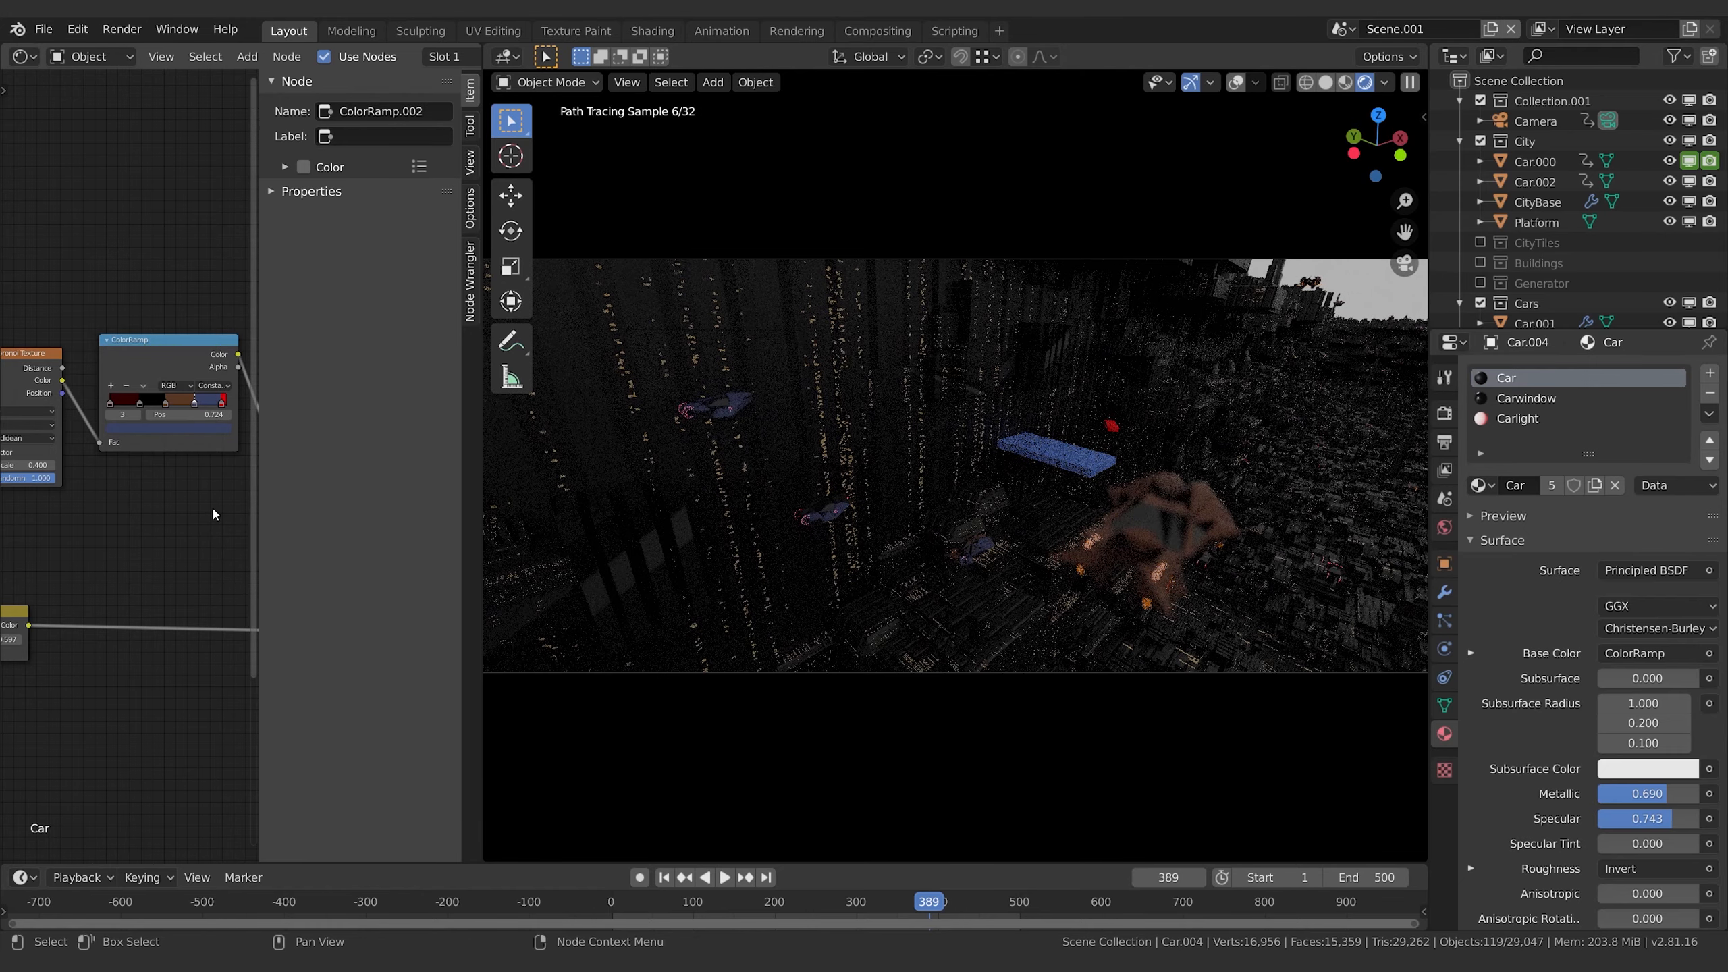
- Set the scale of the Voronoi Texture feeding the Car material's ColorRamp to 1
middle_drag(135, 502, 84, 505)
click(154, 433)
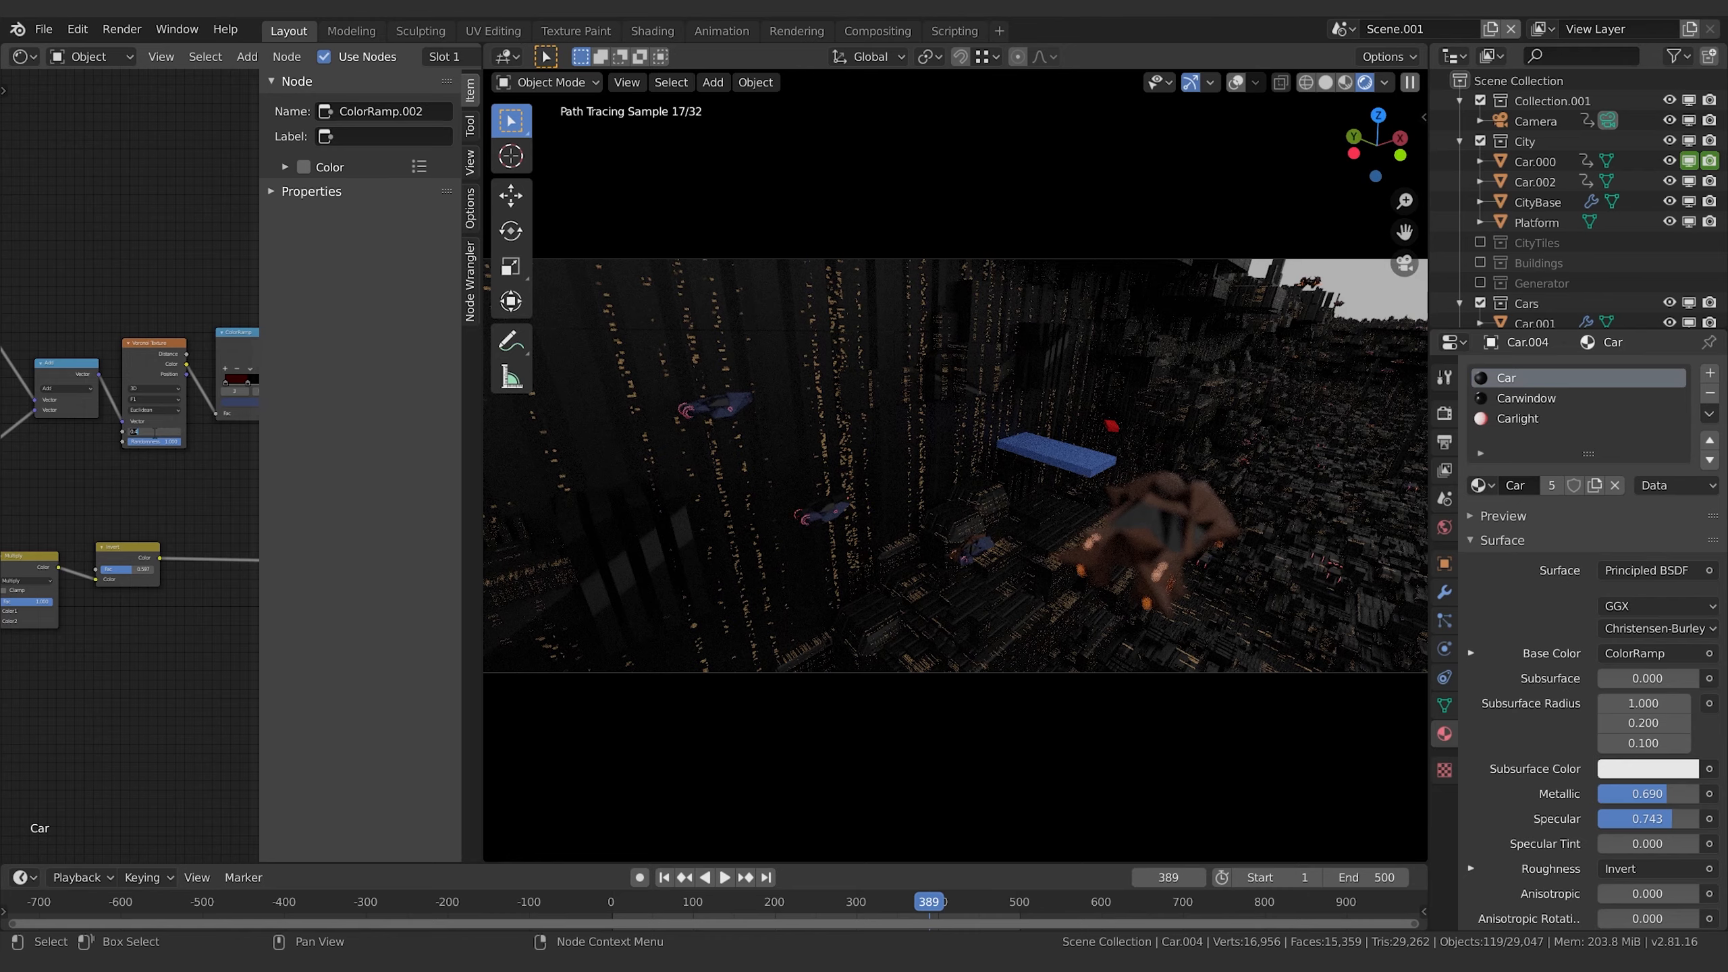
text(1)
key(Return)
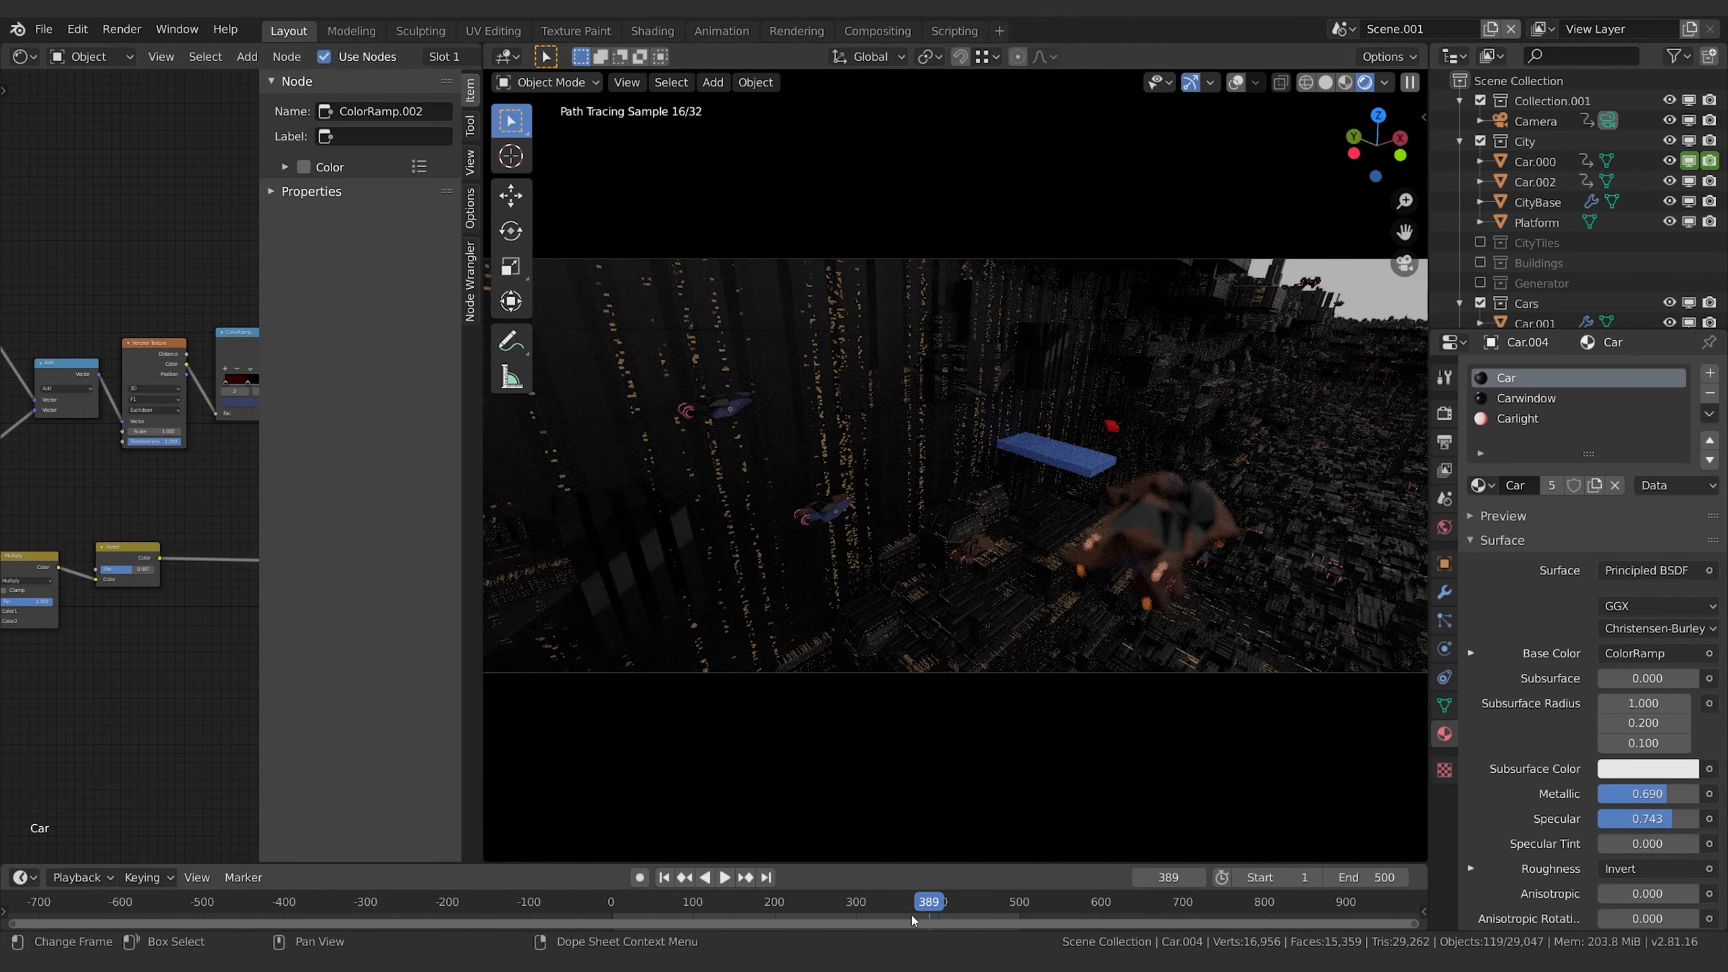
- Review the car traffic at frame 313 and other frames, play the animation in solid shading, and return to the rendered preview
drag(919, 911, 866, 909)
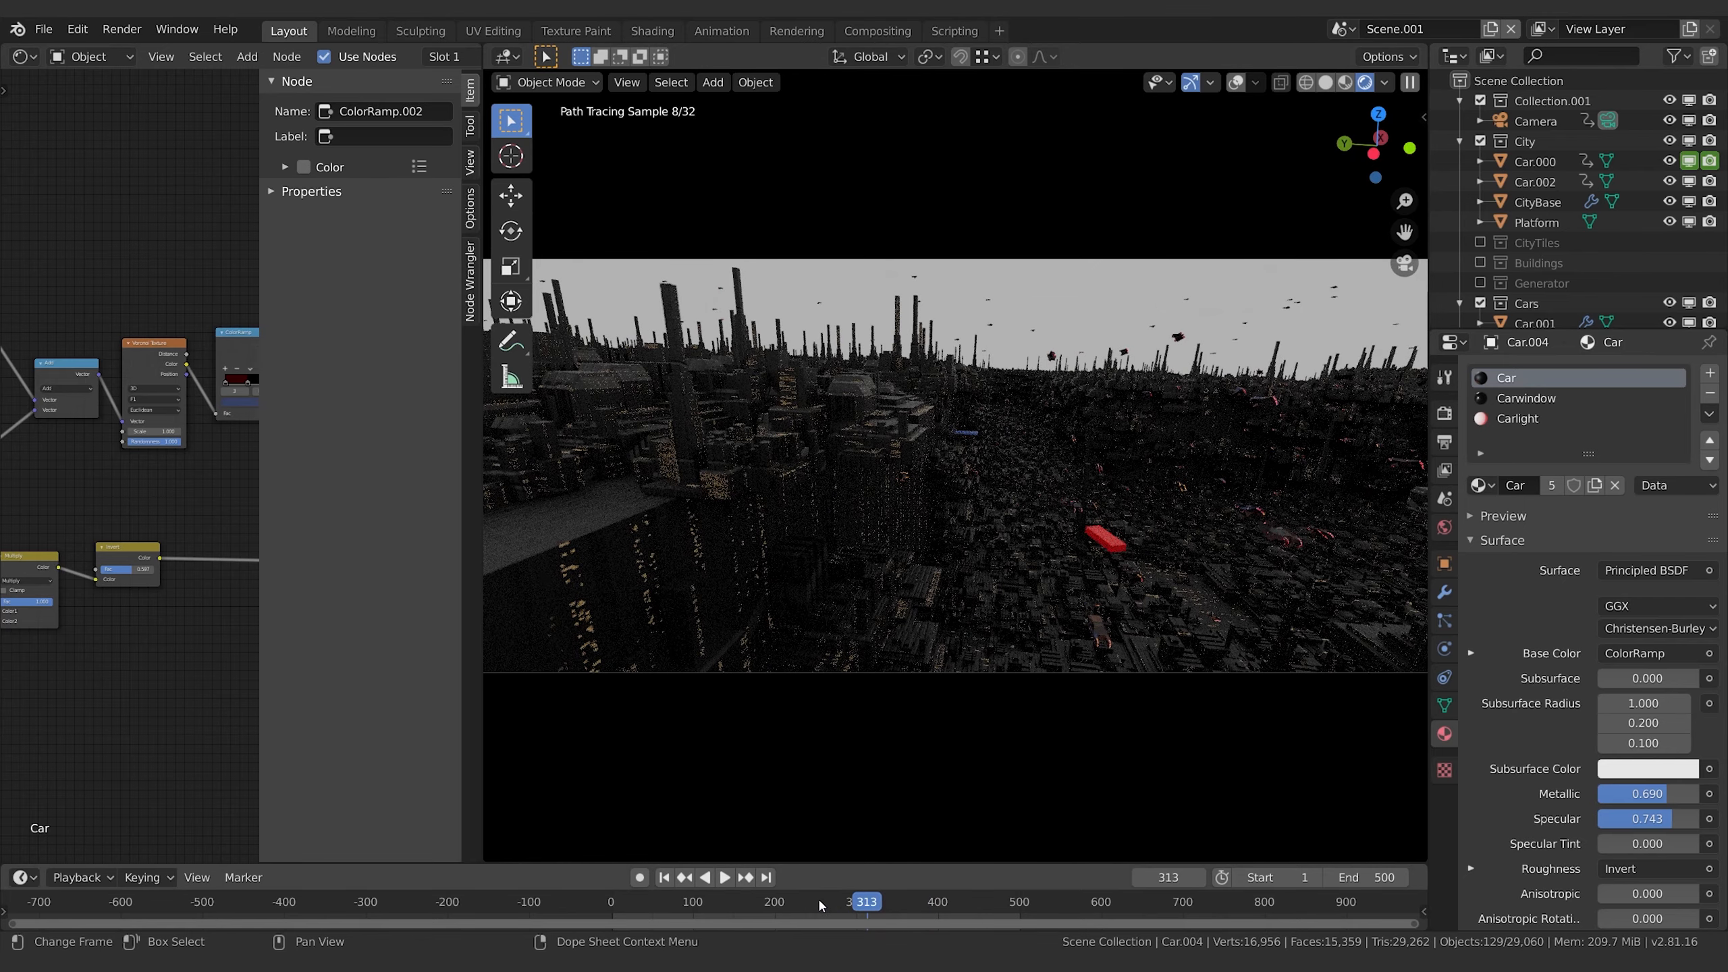
click(797, 899)
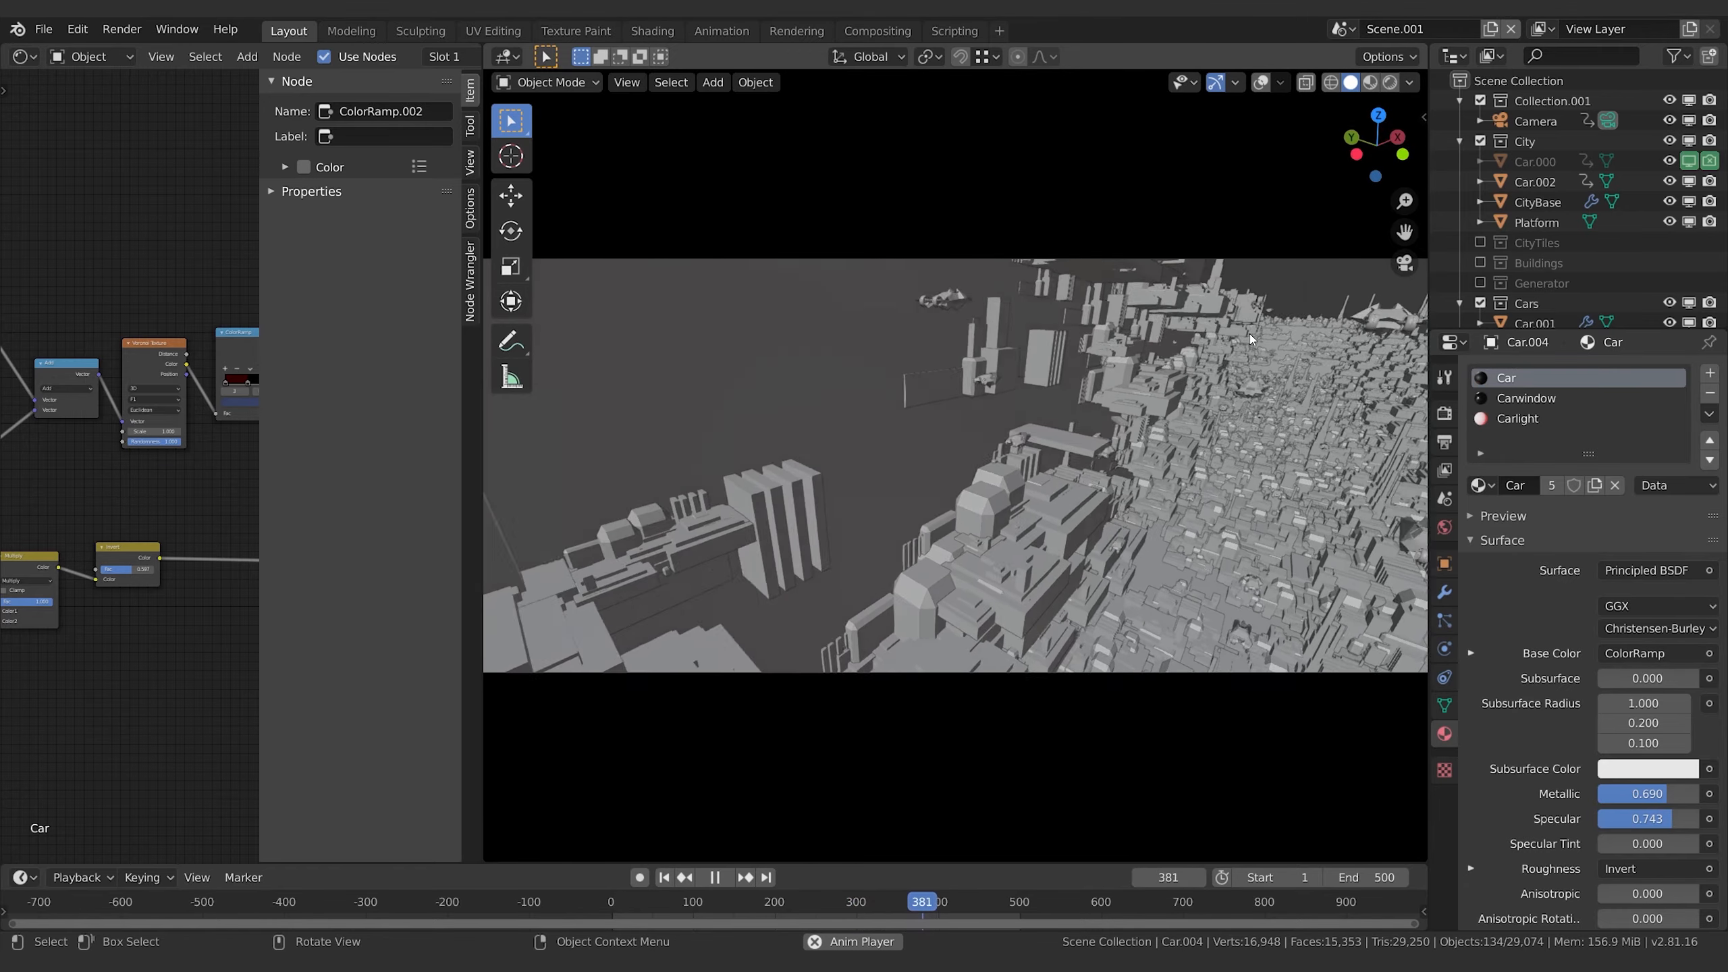
key(space)
key(z)
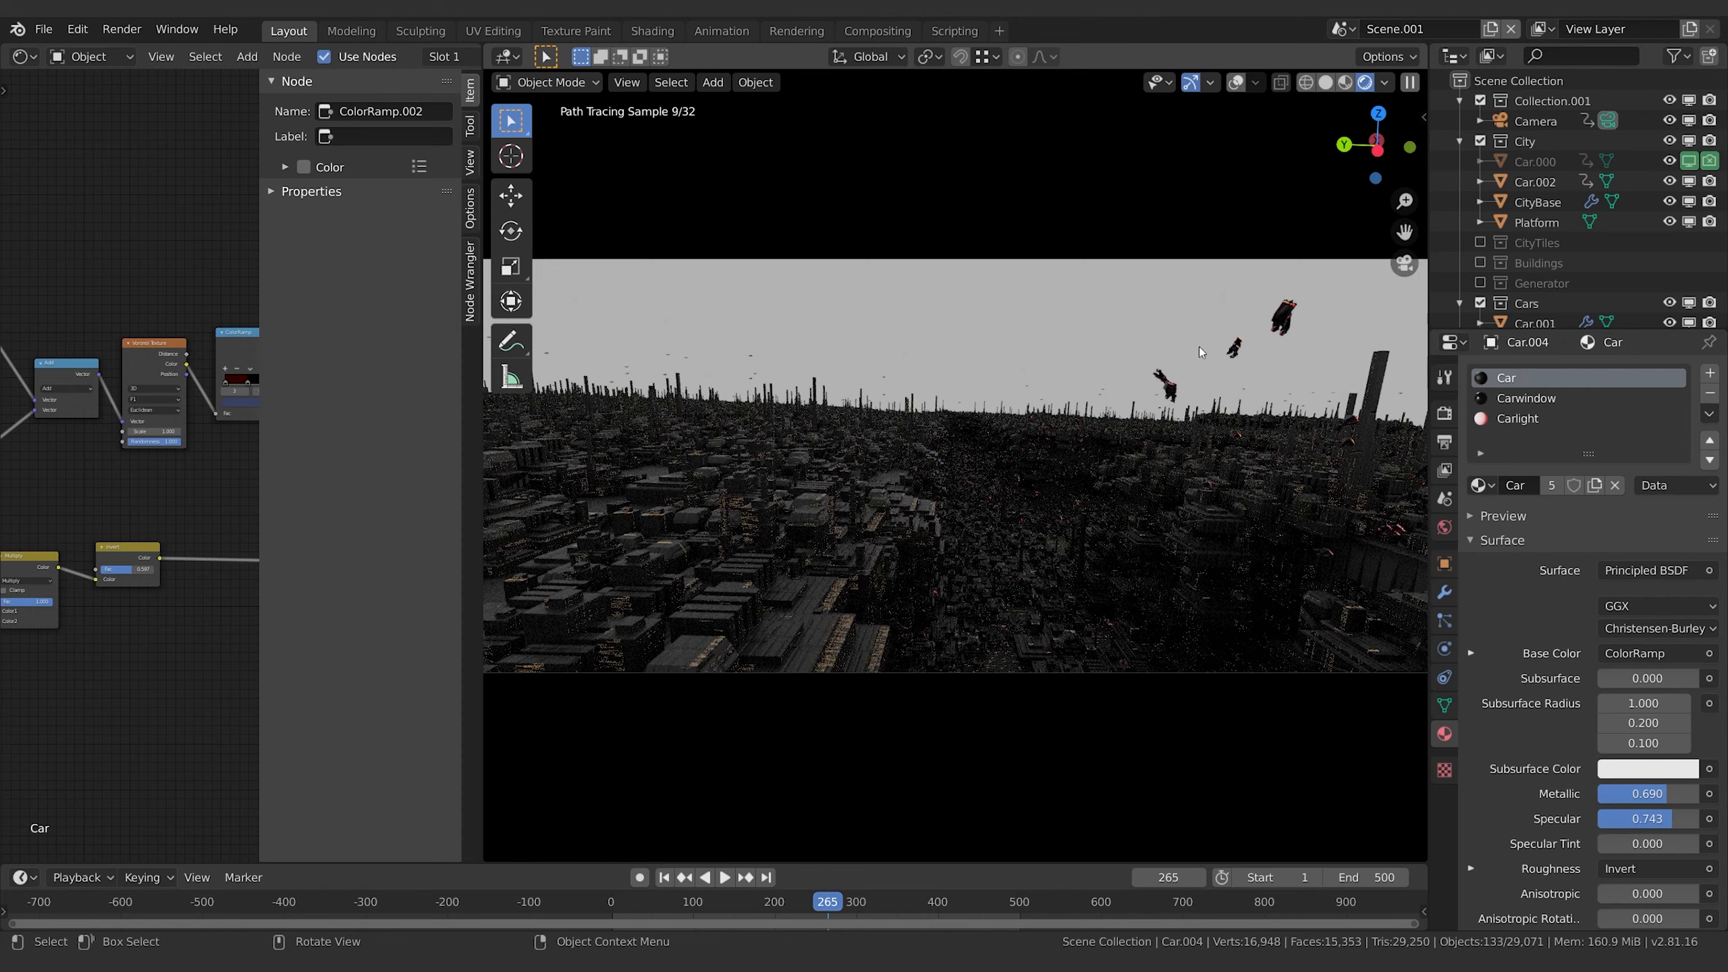